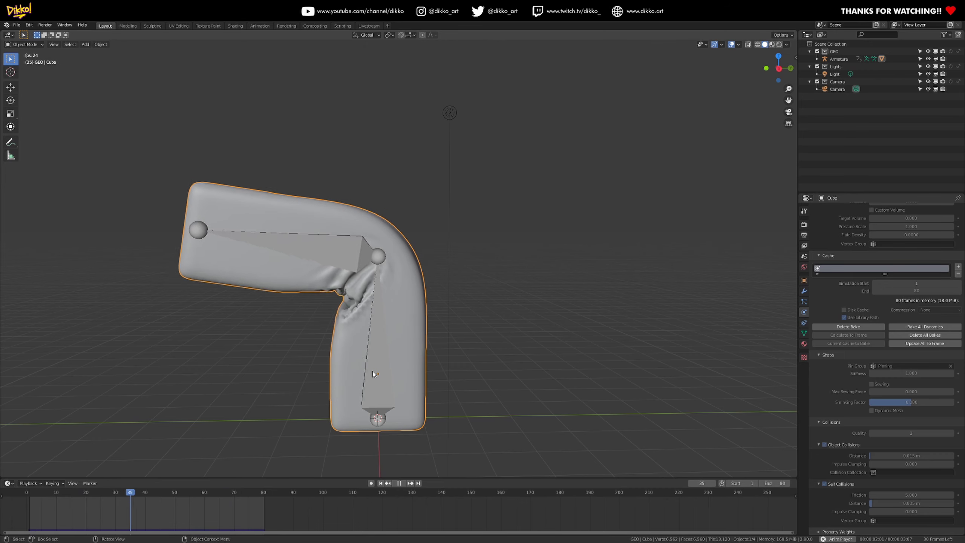
Orbit around the bending cloth cube, stop playback, and switch to the dinosaur rig file.
middle_click_drag(329, 378, 419, 305)
key("space")
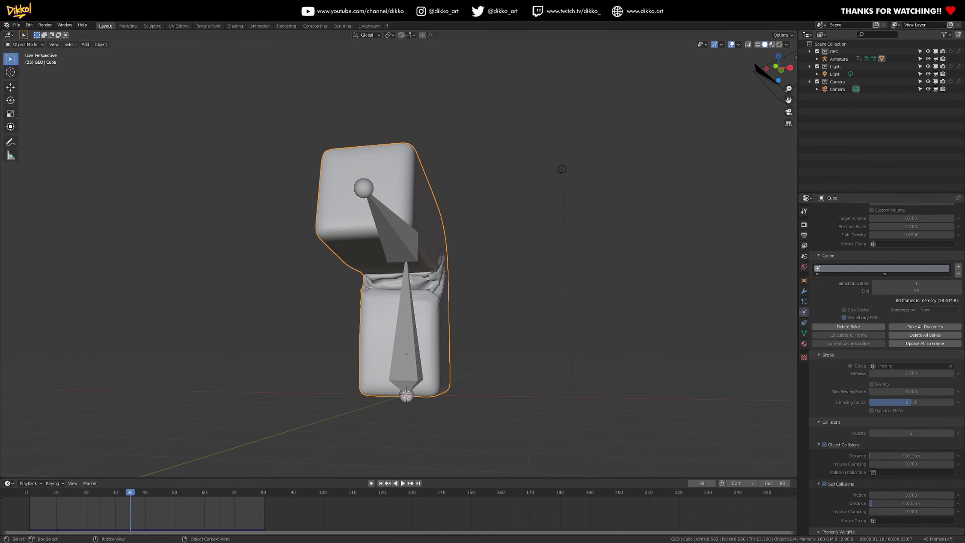
key("alt+Tab")
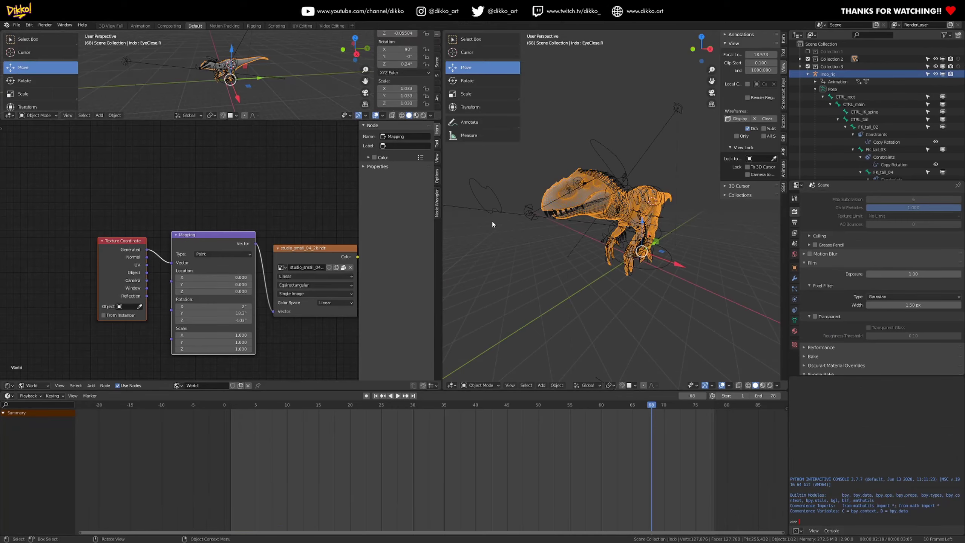
Hide the viewport overlays on the dinosaur rig and play its animation, frames 1–78.
middle_click_drag(600, 238, 620, 241)
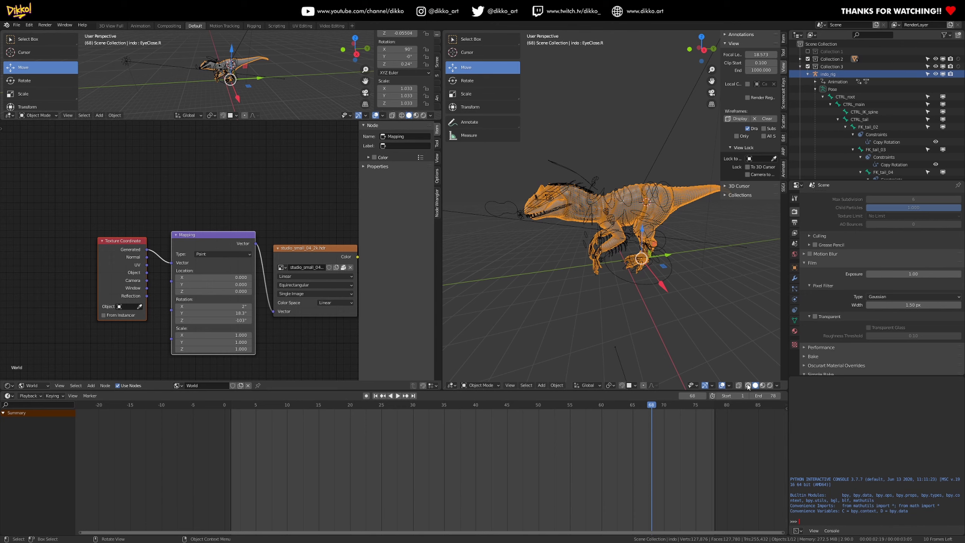
left_click(722, 385)
key("space")
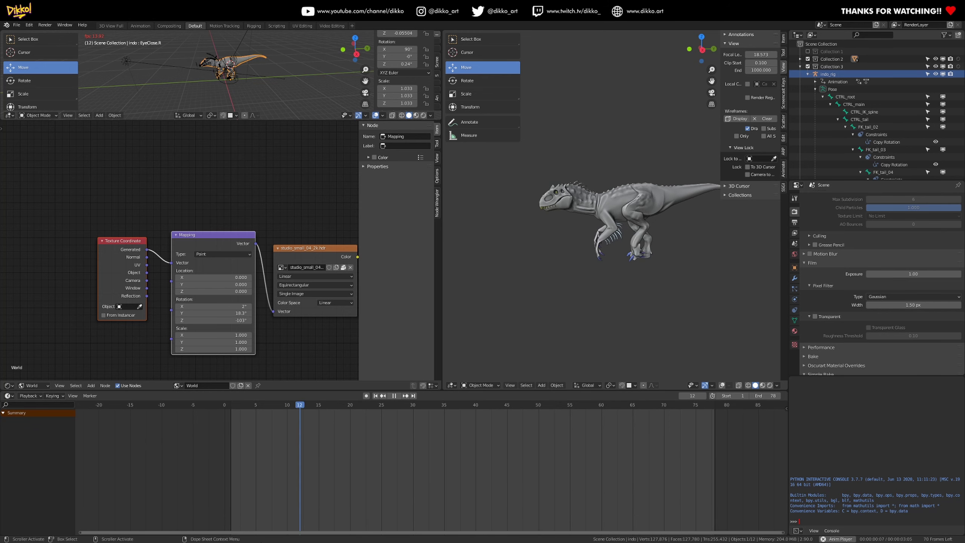
left_click(623, 12)
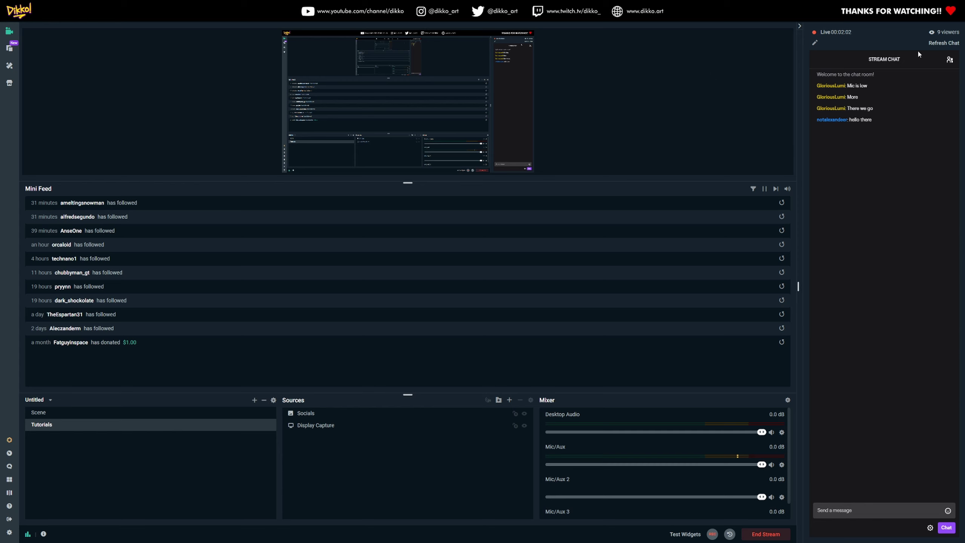
left_click(934, 21)
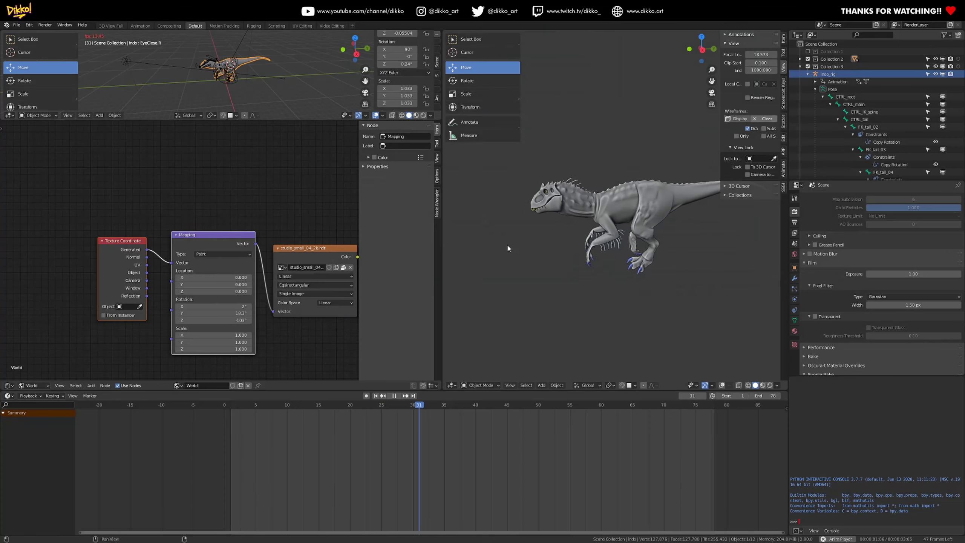
Stop the dinosaur animation, jump to the start, replay briefly, and stop at frame 1.
key("space")
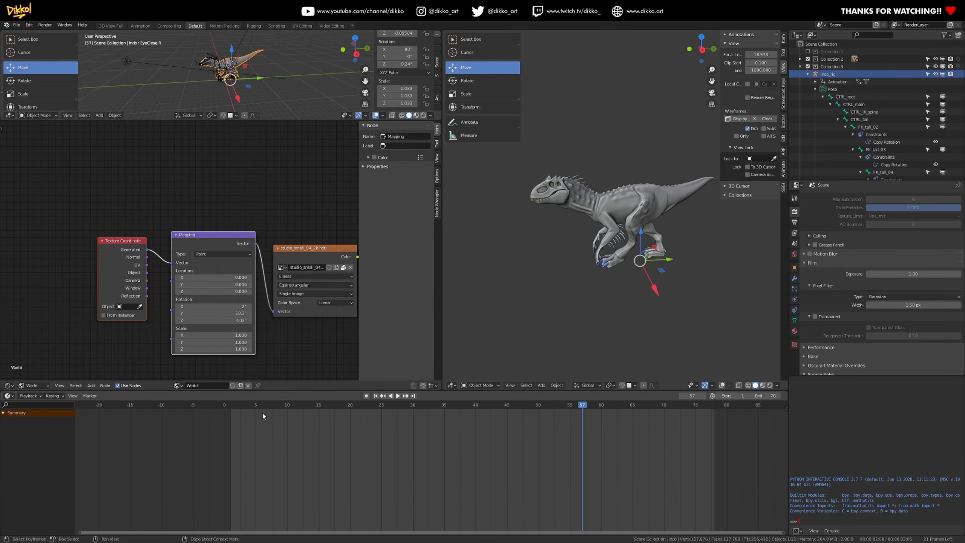
left_click(228, 405)
key("space")
key("Escape")
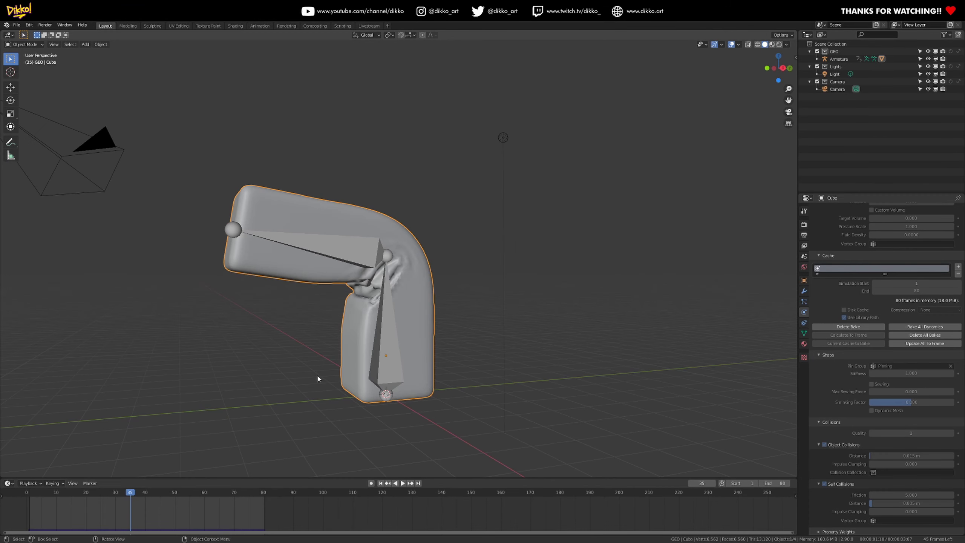
Scrub the cloth cube's timeline through the bake, ending on frame 1 with the cloth straight.
left_click_drag(50, 504, 27, 494)
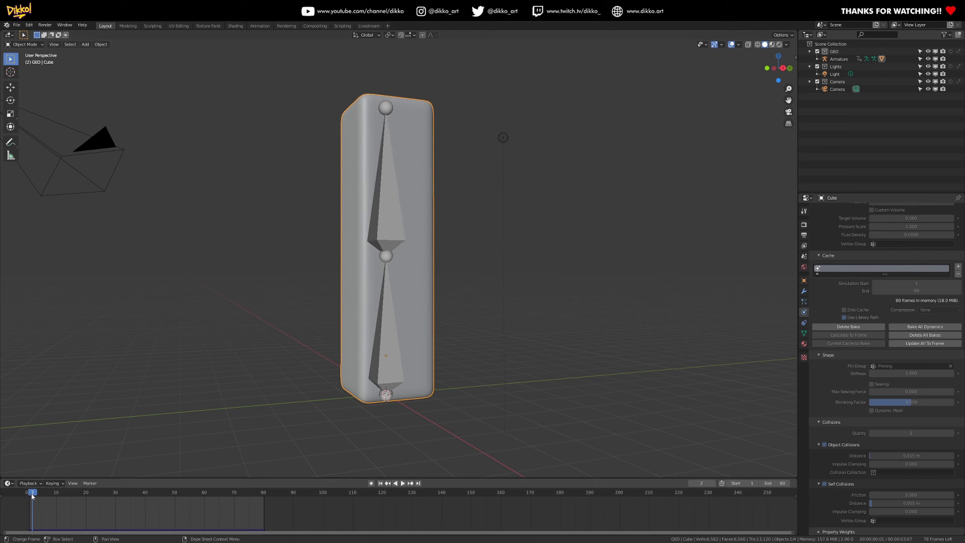
mouse_move(31, 497)
left_mouse_down()
mouse_move(257, 502)
mouse_move(32, 506)
mouse_move(235, 514)
mouse_move(26, 508)
left_mouse_up()
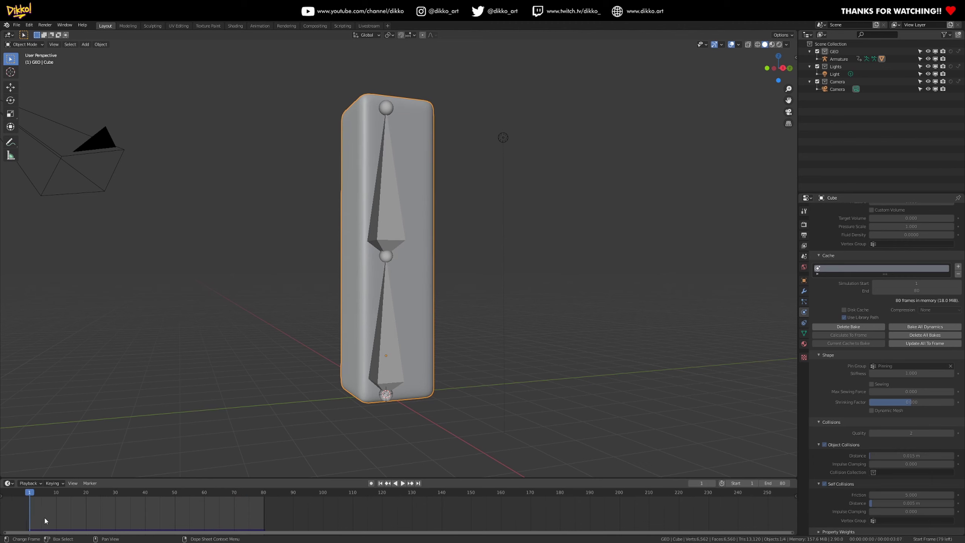
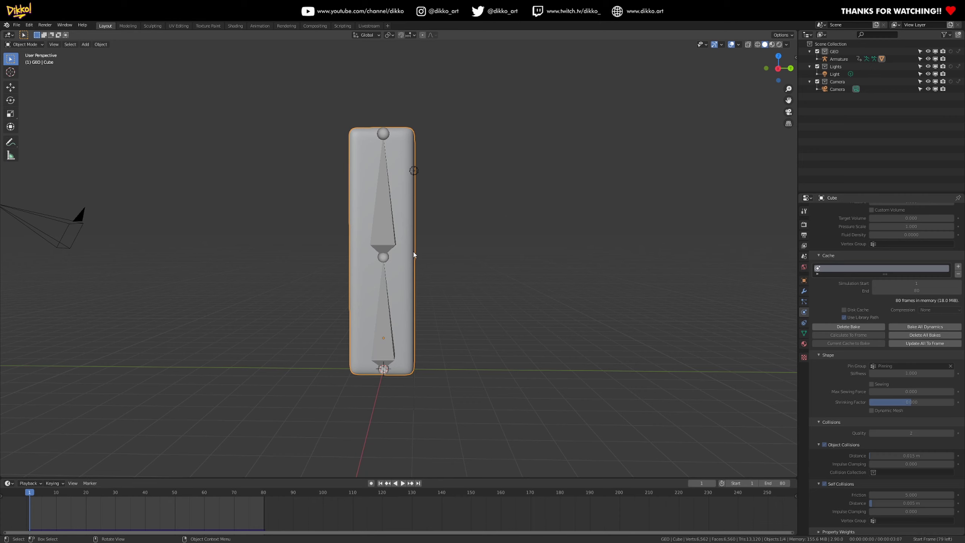
Select the cloth column and orbit the view slightly to inspect it.
left_click(403, 282)
middle_click_drag(427, 291, 496, 356)
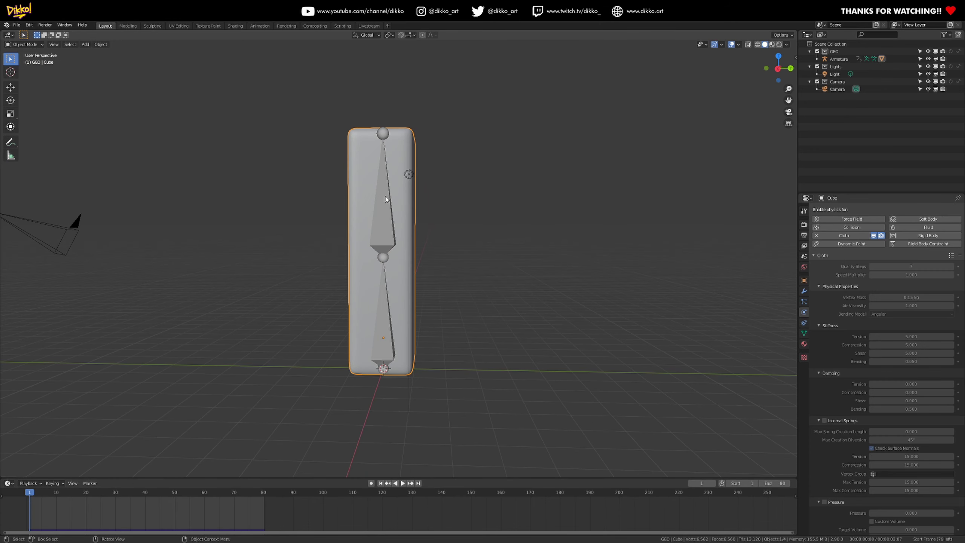
Hide the GEO collection and add a new collection named Stream.
left_click(818, 51)
right_click(813, 127)
left_click(805, 129)
left_click(841, 90)
double_click(840, 90)
type("Stream")
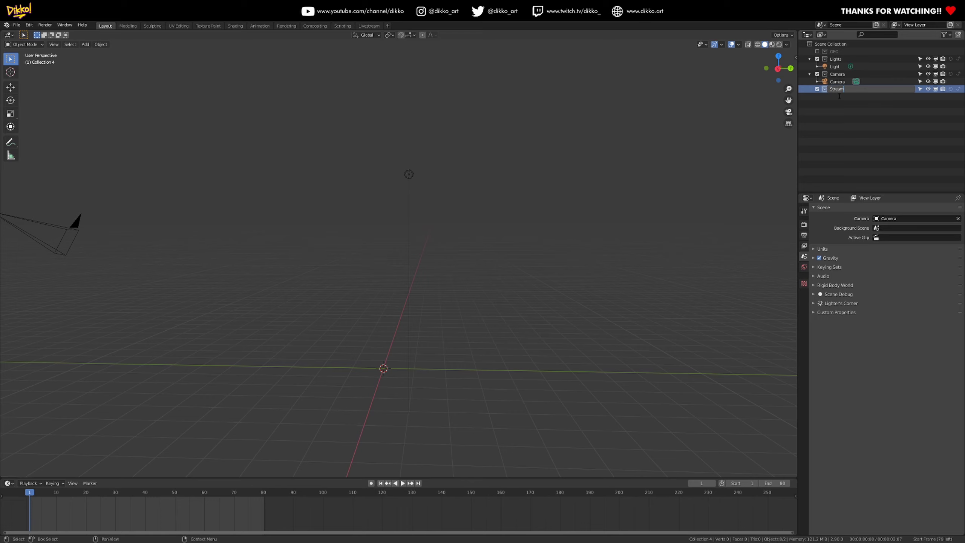
key("Return")
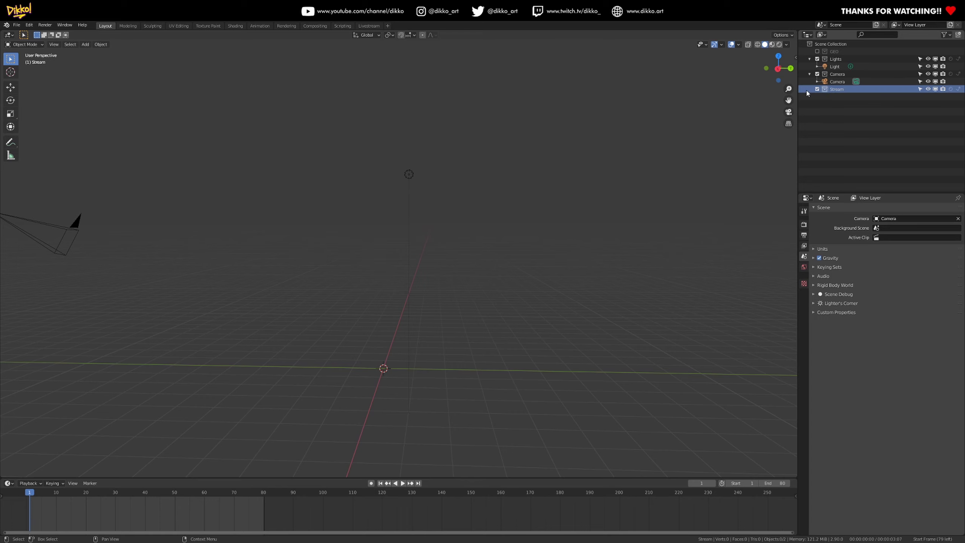
Orbit, pan and zoom the view around the now-empty scene origin.
middle_click_drag(86, 248, 511, 365)
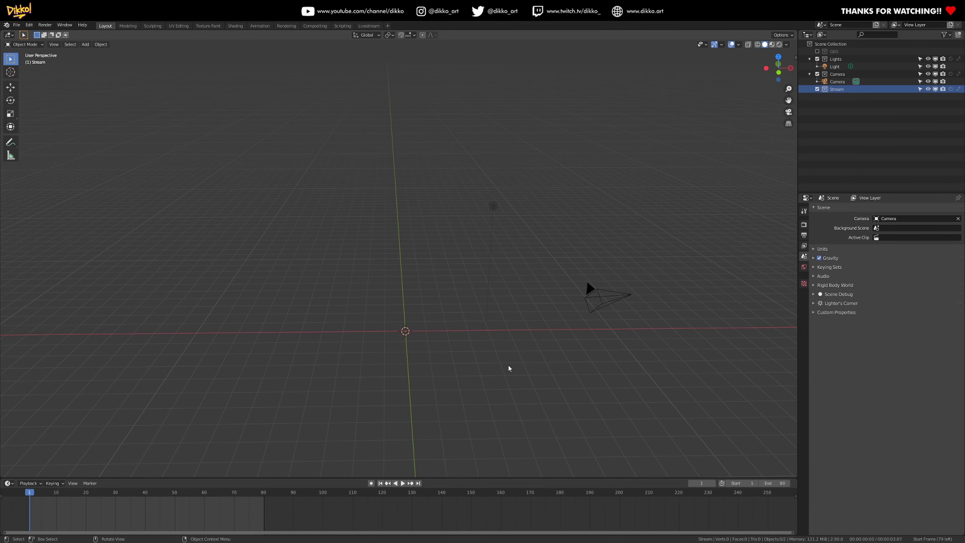
middle_click_drag(496, 357, 460, 355)
scroll(371, 309, "up", 2)
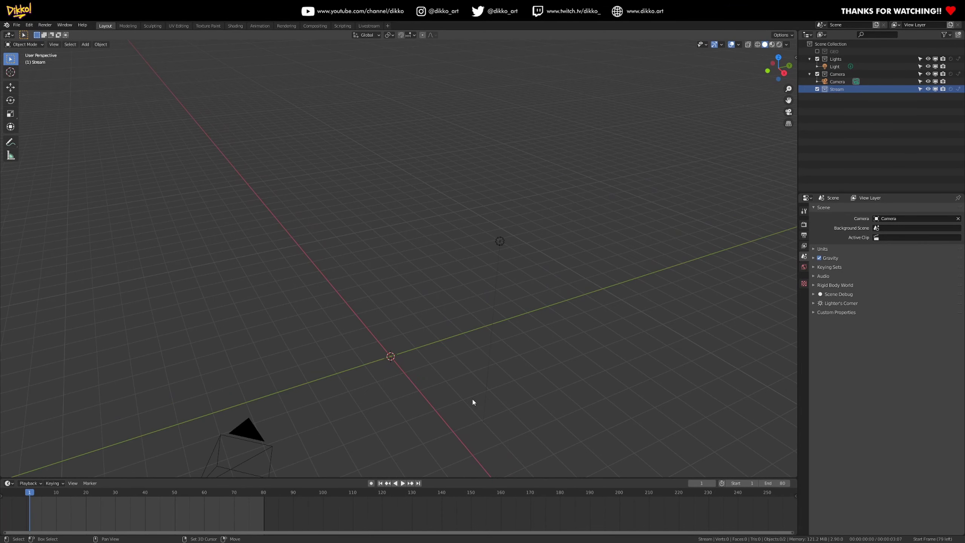
middle_click_drag(435, 394, 448, 323, "shift")
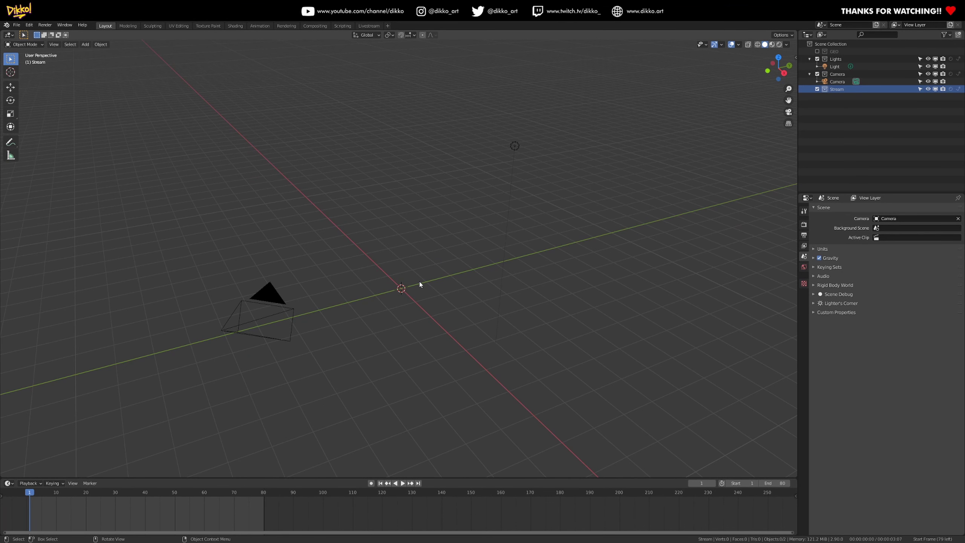
mouse_move(371, 301)
middle_mouse_down()
mouse_move(411, 324)
mouse_move(382, 321)
mouse_move(441, 341)
mouse_move(388, 329)
mouse_move(365, 308)
mouse_move(375, 297)
middle_mouse_up()
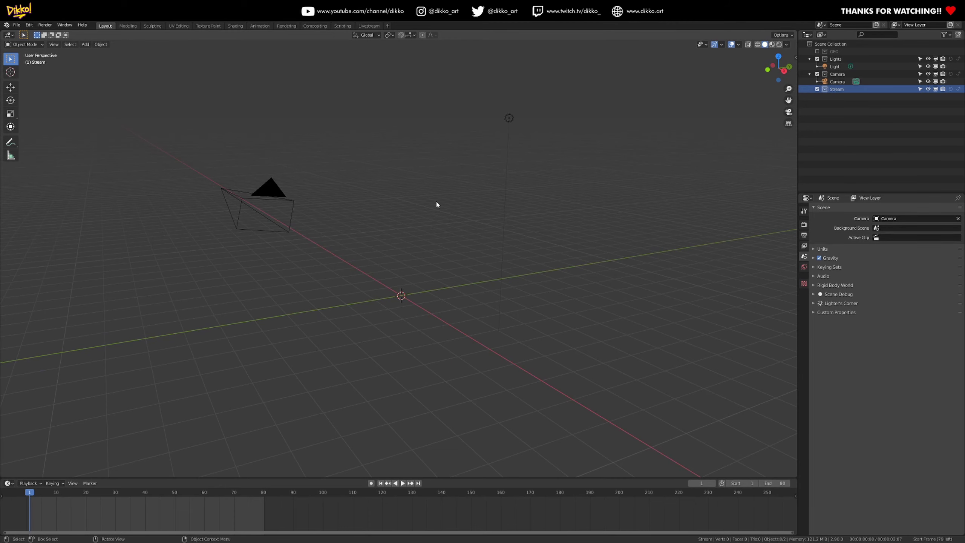
middle_click_drag(405, 265, 340, 293)
middle_click_drag(458, 222, 372, 313)
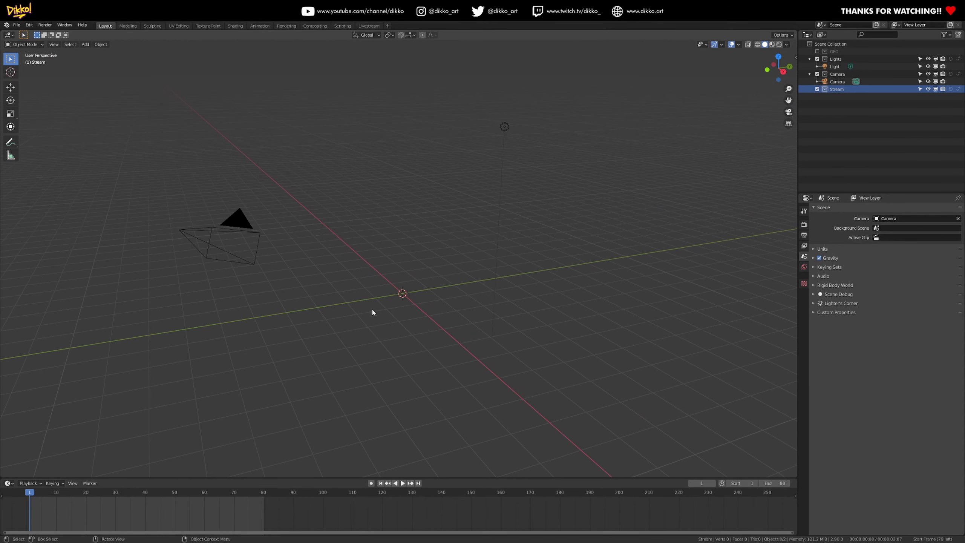
scroll(418, 343, "up", 3)
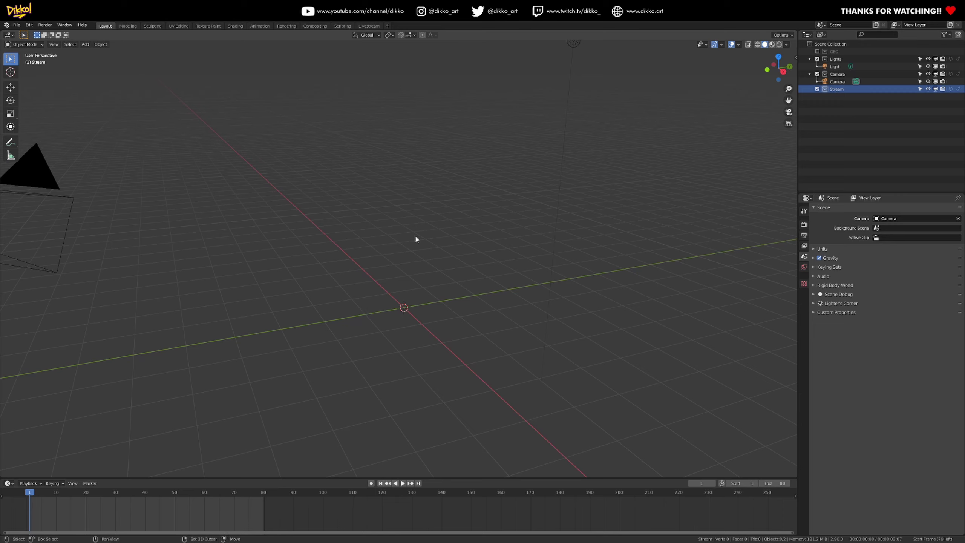
key("shift+a")
Add a new cube and raise its geometry 1 m so it rests on the floor.
mouse_move(394, 178)
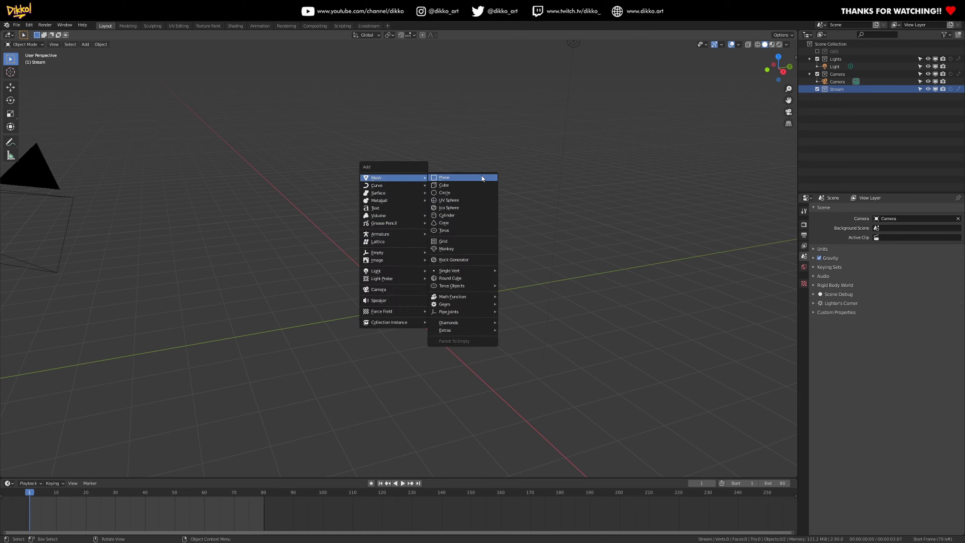
left_click(465, 185)
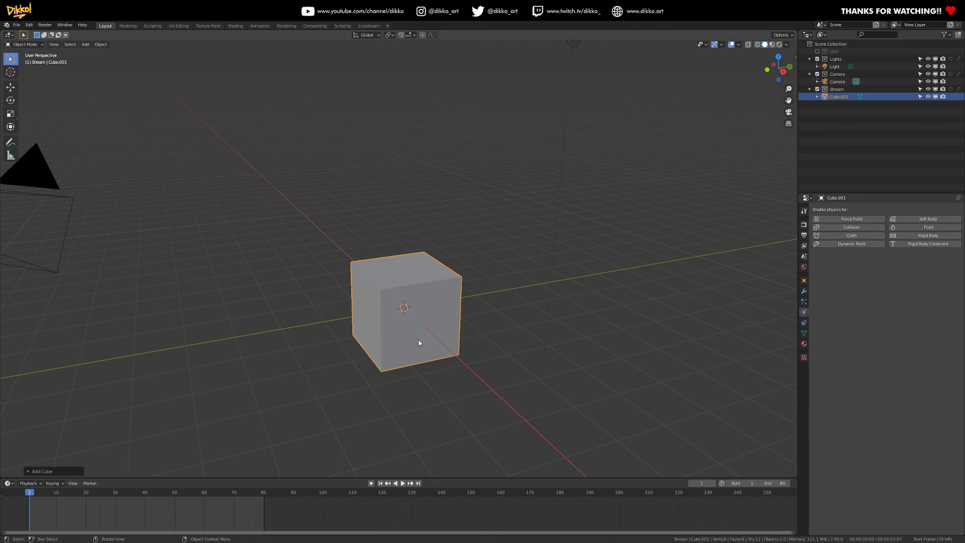
middle_click_drag(387, 348, 409, 330)
key("Tab")
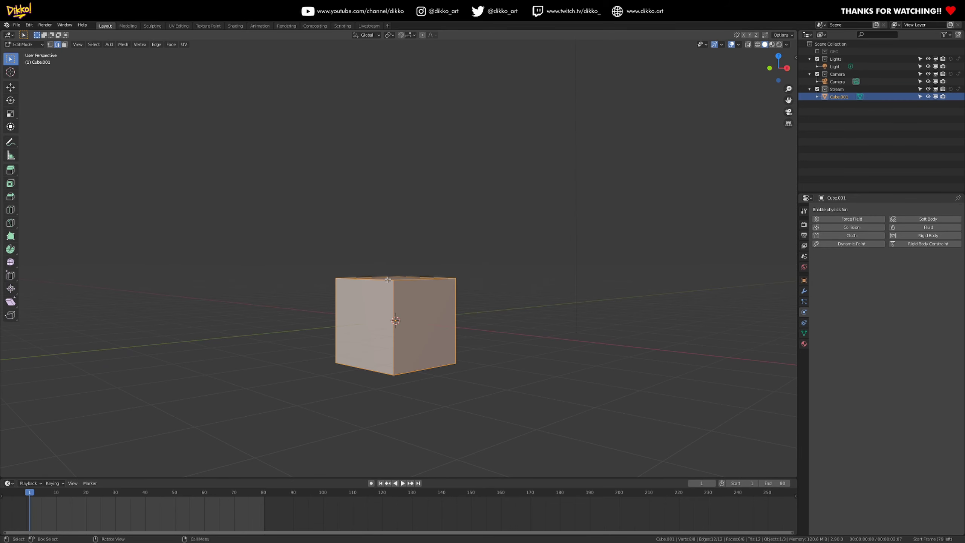
key("g")
key("z")
key("1")
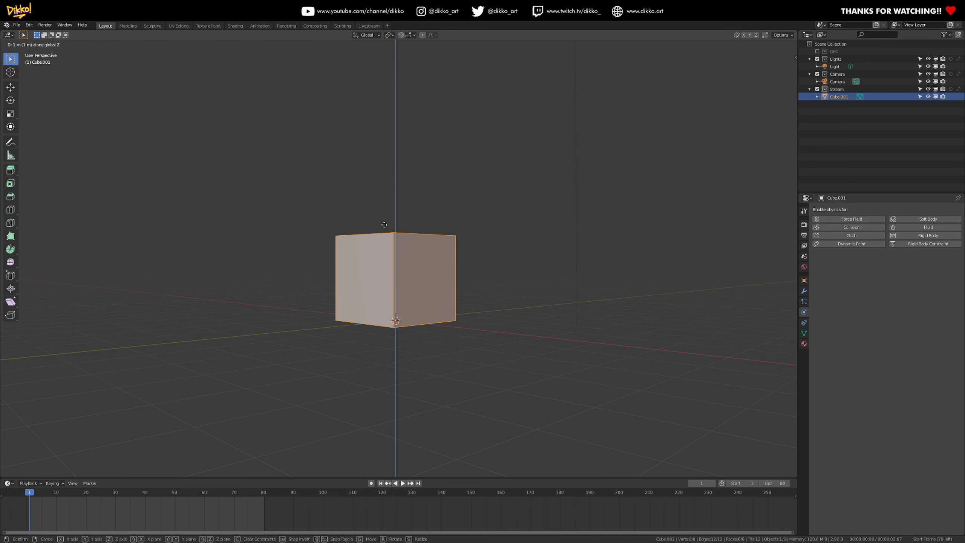
key("Return")
Select the cube's top face and pull it straight up into a tall box.
middle_click_drag(384, 224, 471, 305)
left_click(65, 45)
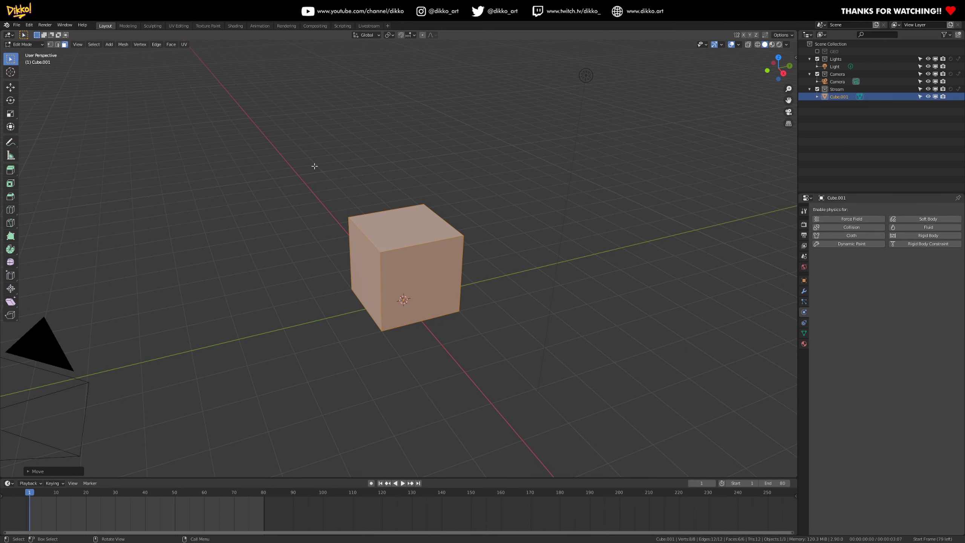
left_click(424, 238)
scroll(424, 256, "down", 1)
key("g")
key("z")
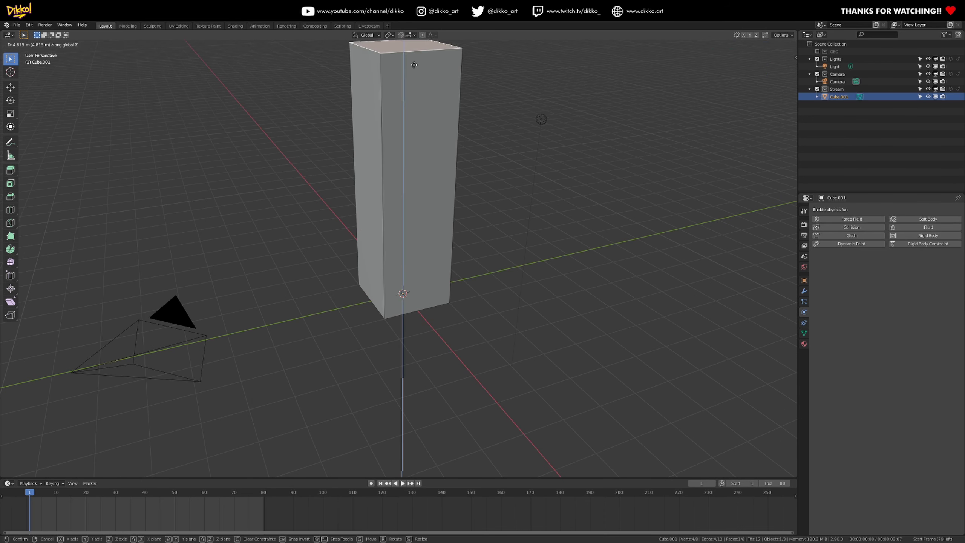
left_click(407, 79)
scroll(661, 144, "down", 1)
Turn on the Screencast Keys display and raise the top face further, making the box taller.
left_click(796, 59)
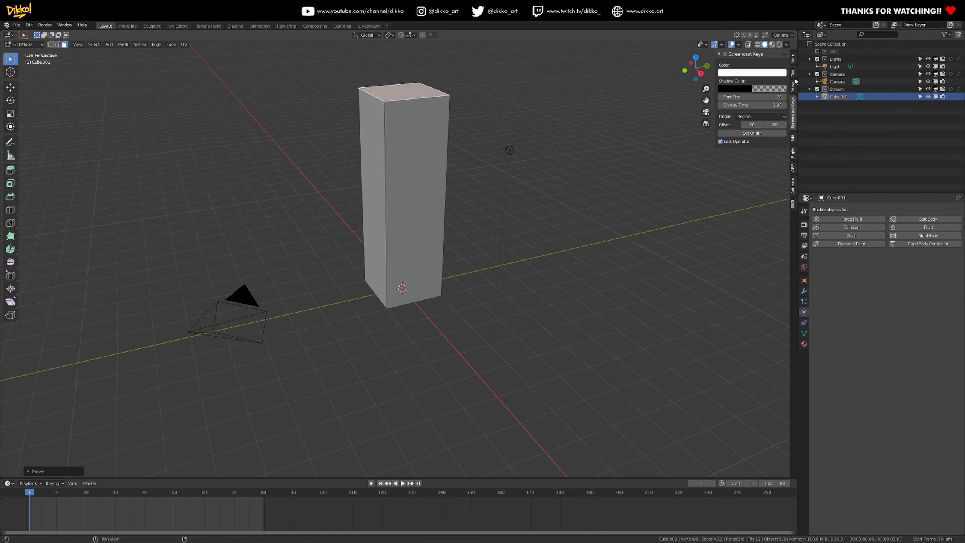
left_click(725, 54)
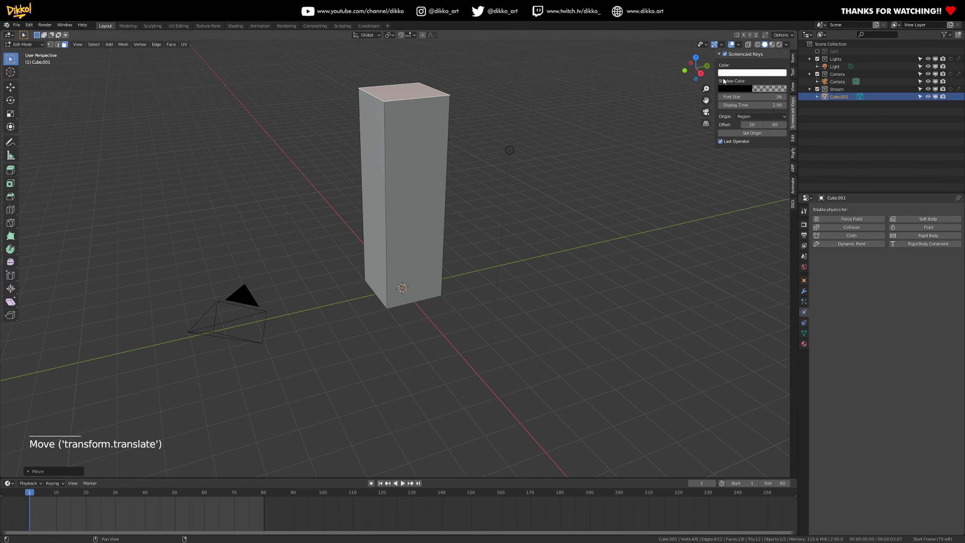
left_click_drag(714, 76, 879, 91)
middle_click_drag(388, 270, 475, 289)
middle_click_drag(475, 289, 481, 271)
key("g")
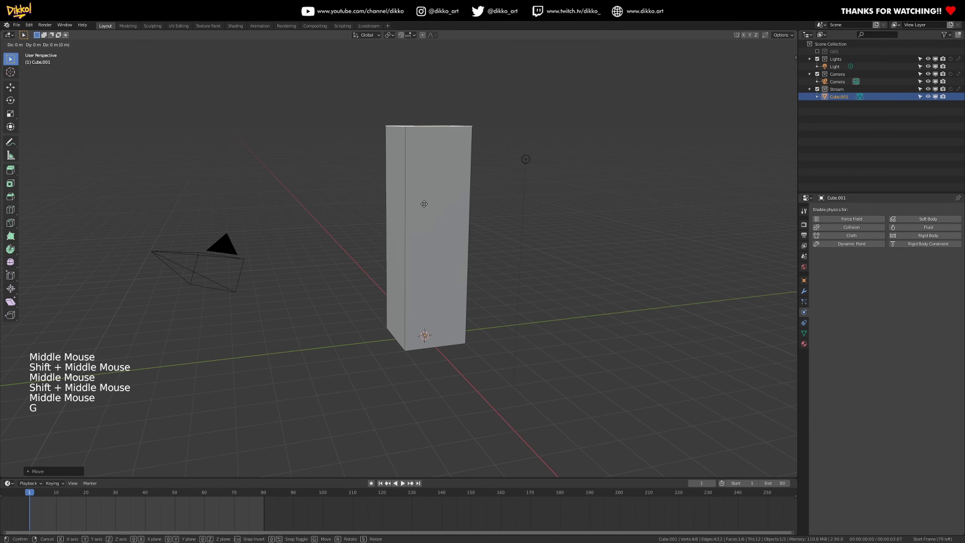
key("z")
left_click(420, 178)
Add about 14 centred horizontal edge loops around the box.
middle_click_drag(427, 184, 418, 189)
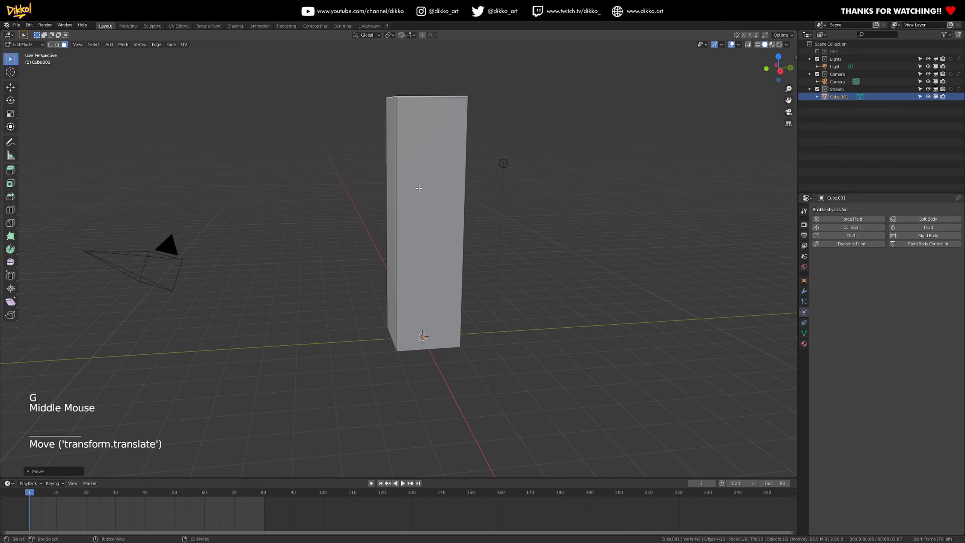
key("ctrl")
key("ctrl+r")
scroll(402, 160, "up", 9)
scroll(397, 164, "up", 4)
left_click(398, 164)
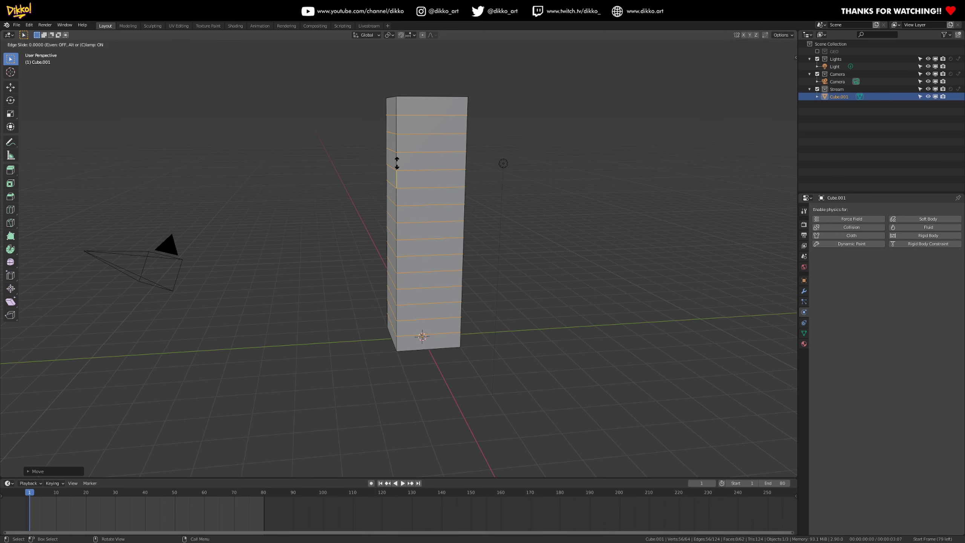
right_click(397, 164)
middle_click_drag(397, 163, 419, 190)
Add three centred vertical edge loops on each of two sides of the box.
key("ctrl+r")
scroll(419, 190, "up", 2)
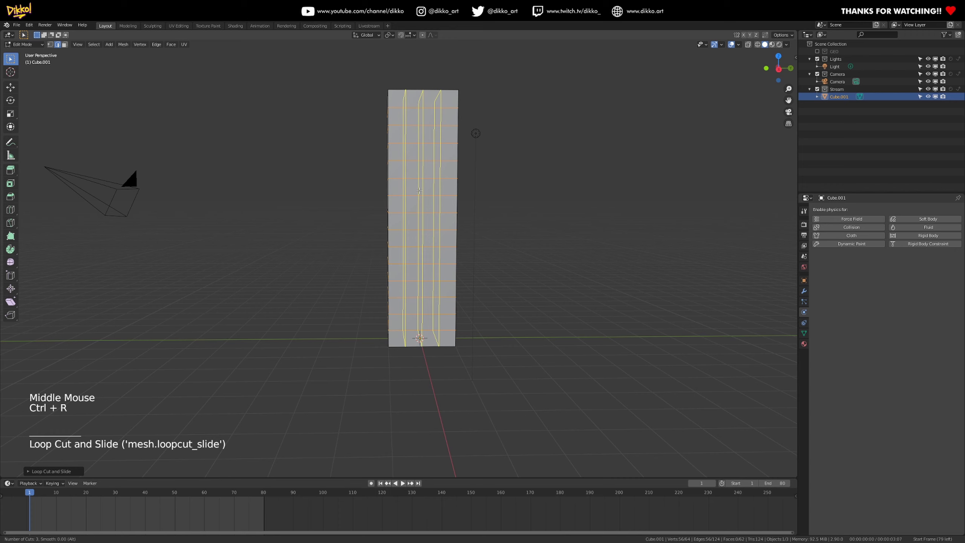
left_click(420, 190)
right_click(420, 190)
middle_click_drag(420, 190, 401, 169)
key("ctrl+r")
scroll(401, 169, "up", 2)
left_click(402, 169)
right_click(459, 198)
middle_click_drag(459, 198, 407, 208)
Back in Object Mode, give Cube.001 a Subdivision Surface modifier and orbit to inspect the rounded column.
left_click(22, 44)
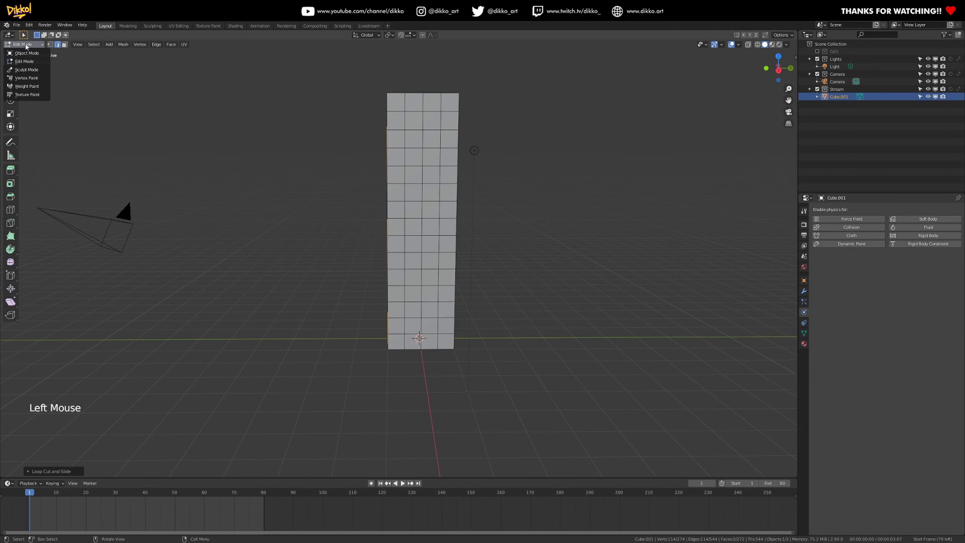
left_click(22, 54)
left_click(804, 290)
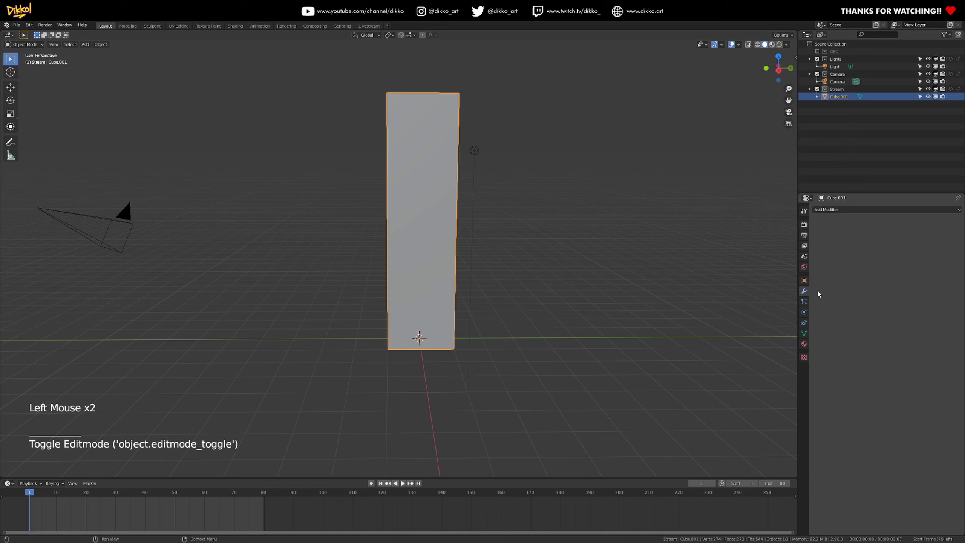
left_click(820, 210)
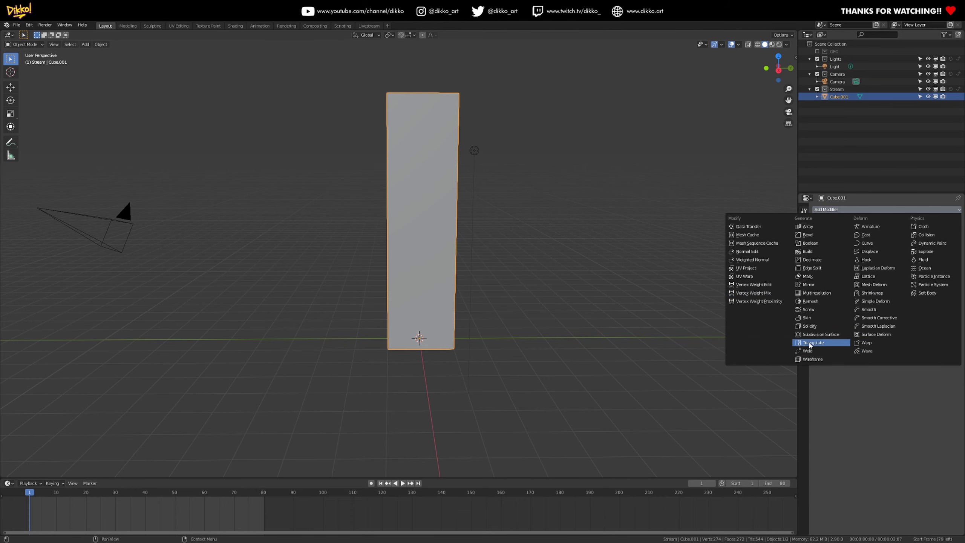
left_click(818, 334)
middle_click_drag(752, 336, 510, 285)
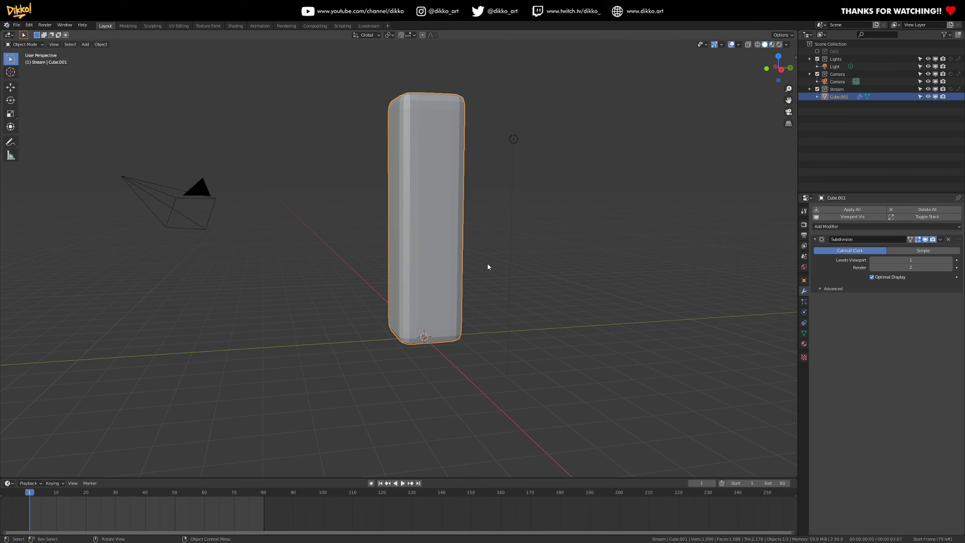
middle_click_drag(371, 365, 315, 352)
middle_click_drag(399, 329, 408, 329)
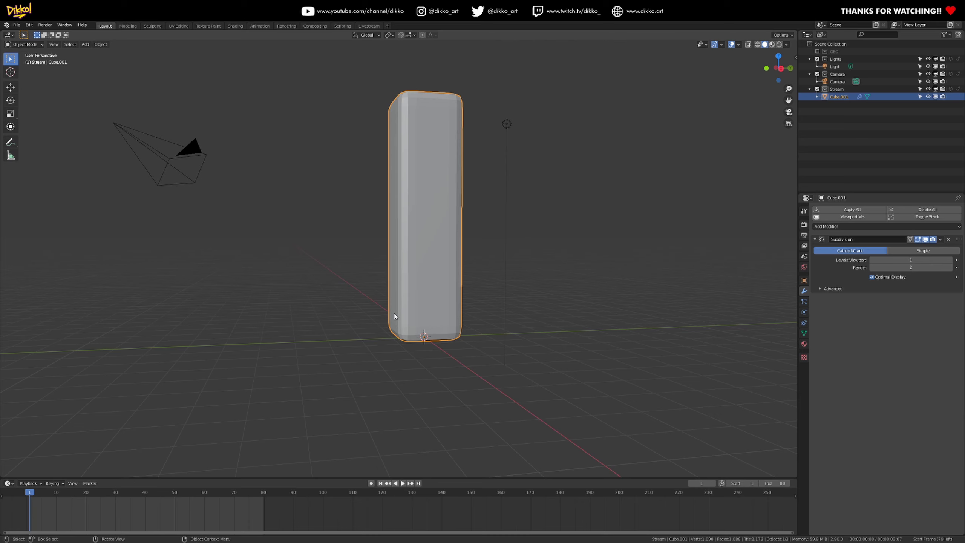
middle_click_drag(334, 358, 309, 363)
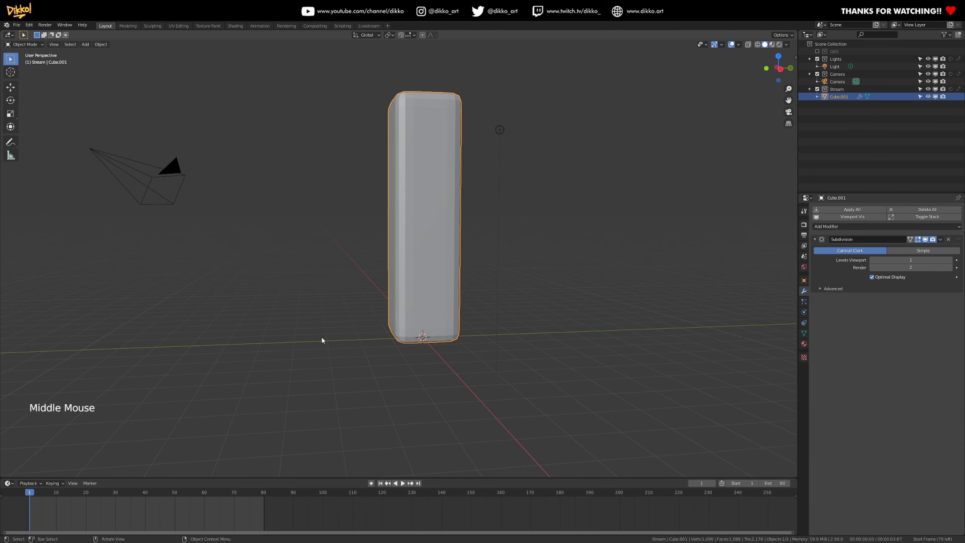
Add a single-bone armature at the origin and enable In Front so it shows through the column.
middle_click_drag(393, 319, 411, 322)
key("shift+a")
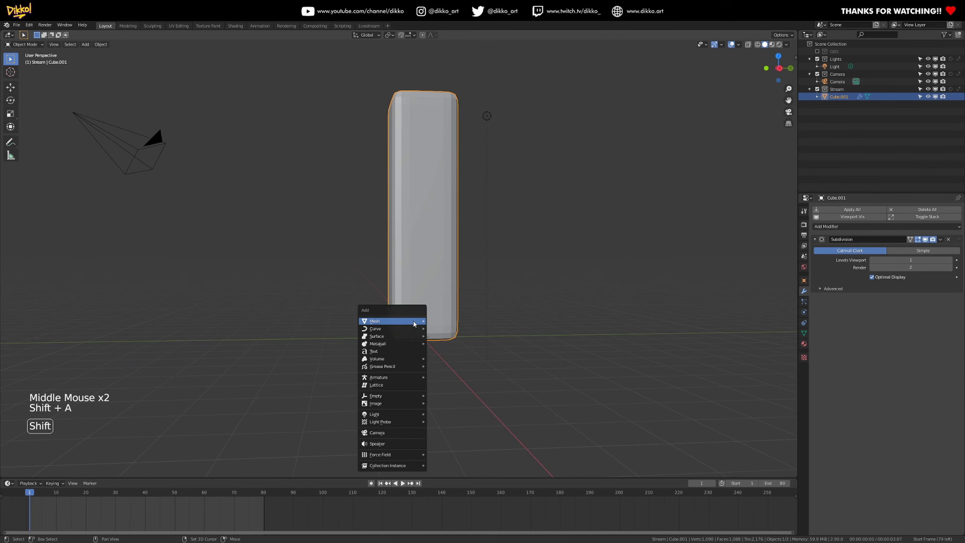
mouse_move(419, 323)
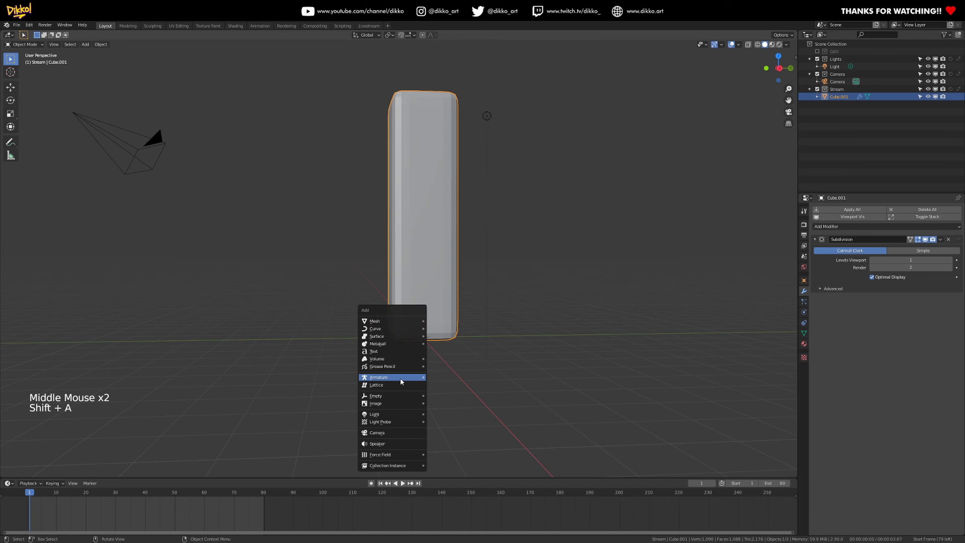
mouse_move(403, 377)
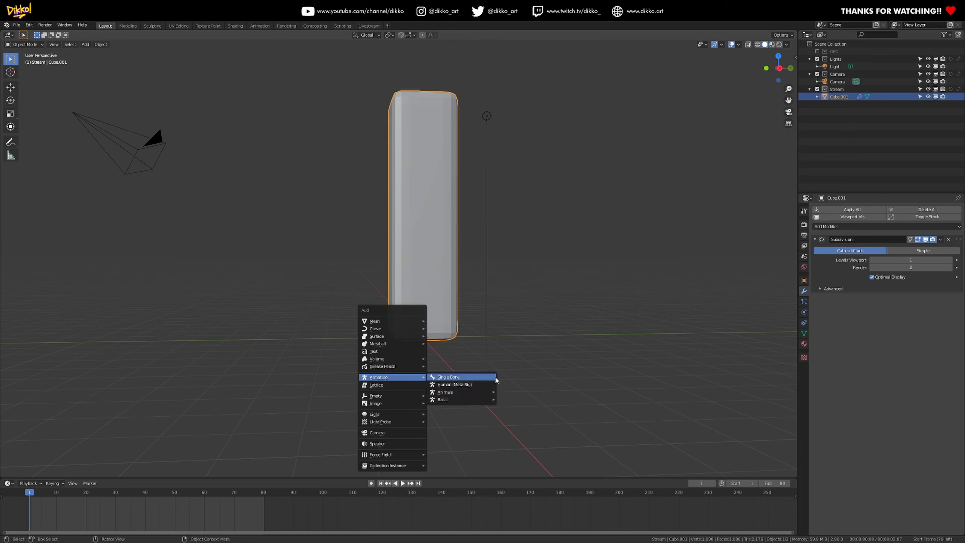
left_click(451, 377)
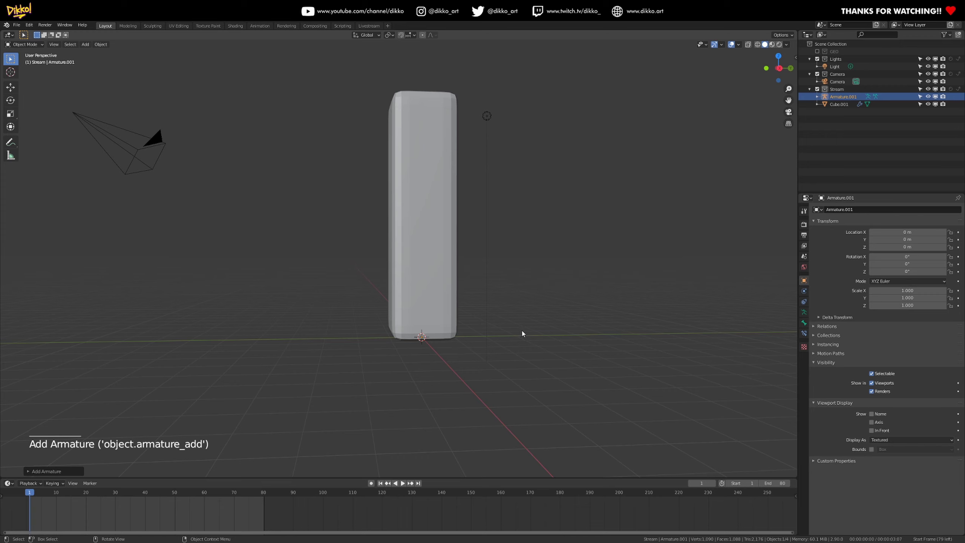
left_click(871, 430)
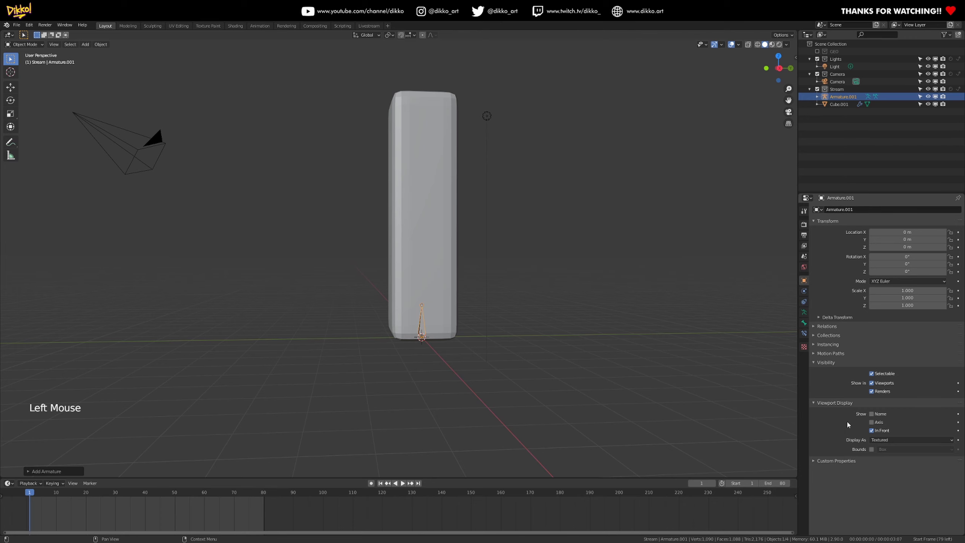
scroll(412, 348, "up", 1)
middle_click_drag(412, 348, 411, 338)
In Edit Mode, move the bone tip straight up to the top of the column.
key("Tab")
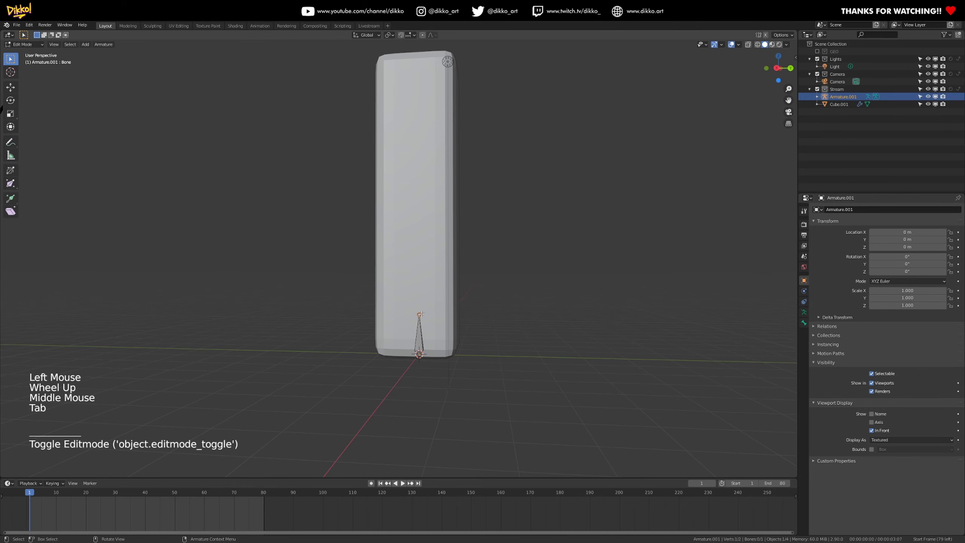
scroll(421, 314, "down", 1)
key("g")
key("z")
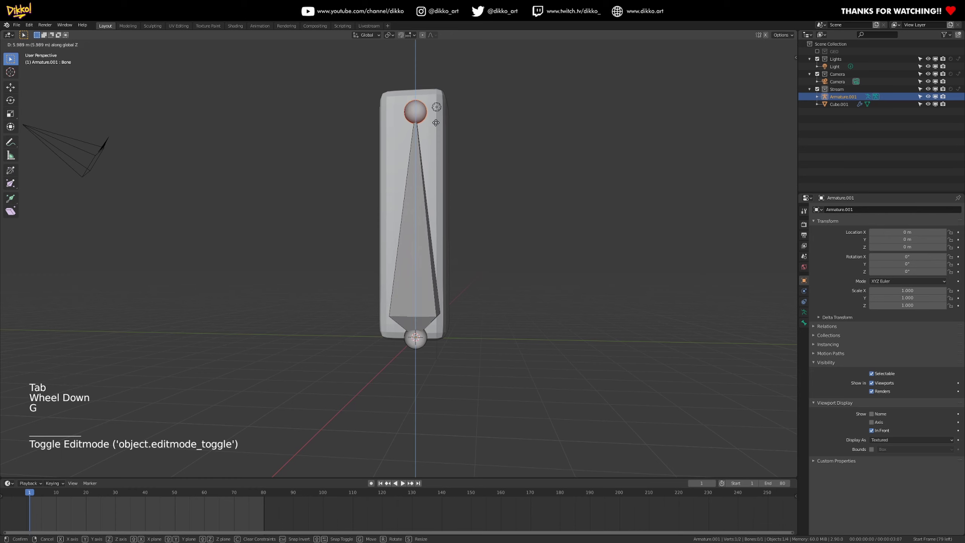
left_click(436, 100)
scroll(414, 219, "down", 2)
mouse_move(413, 219)
middle_mouse_down()
mouse_move(425, 224)
mouse_move(418, 211)
middle_mouse_up()
Subdivide the bone into two, nudge the middle joint forward along Y, and return to Object Mode.
left_click(417, 212)
right_click(417, 213)
left_click(417, 211)
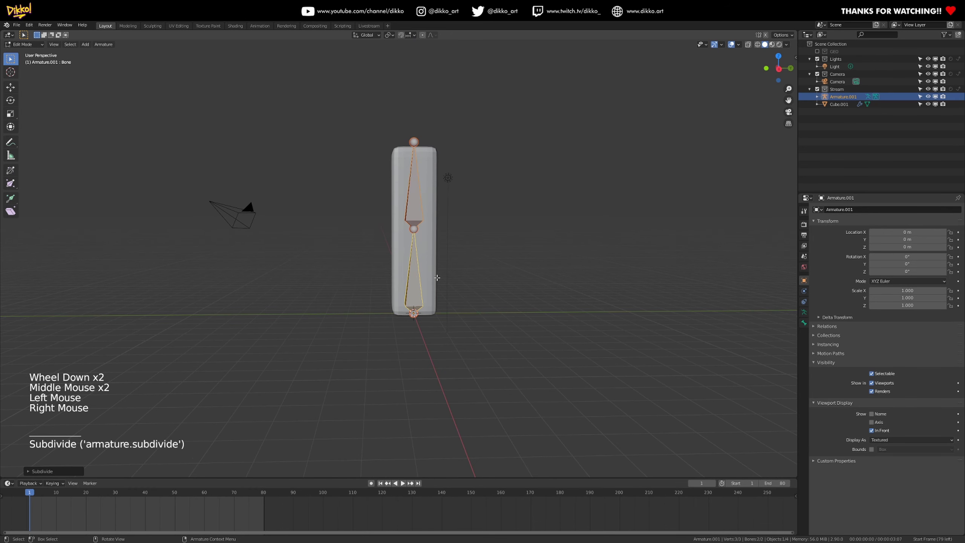
left_click(413, 229)
left_click(11, 87)
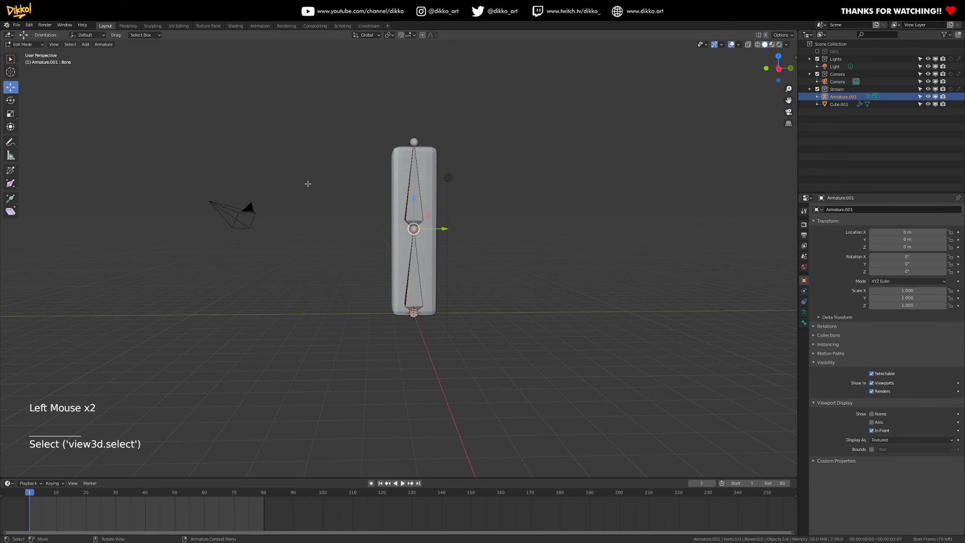
left_click_drag(448, 235, 443, 231)
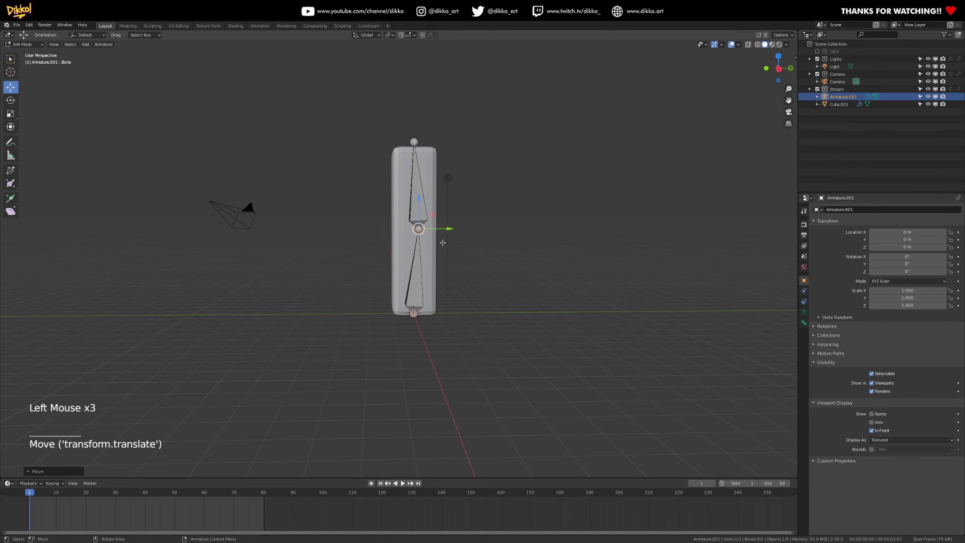
middle_click_drag(442, 231, 430, 207)
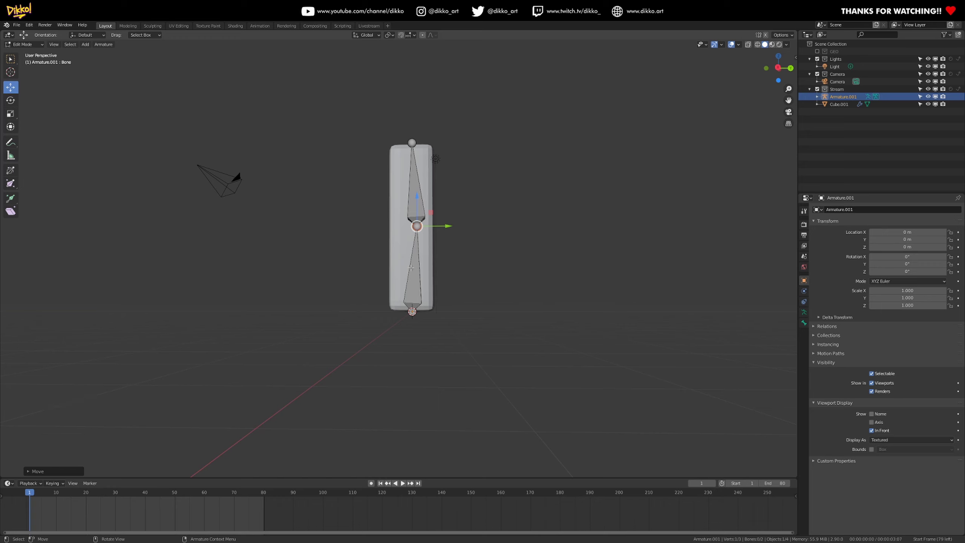
middle_click_drag(370, 322, 83, 124)
scroll(83, 124, "up", 1)
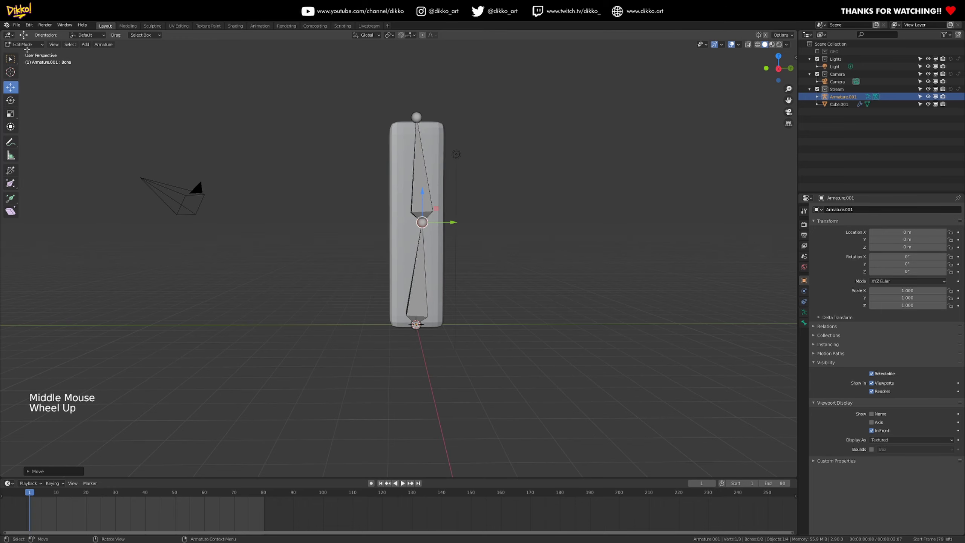
left_click(27, 45)
left_click(23, 47)
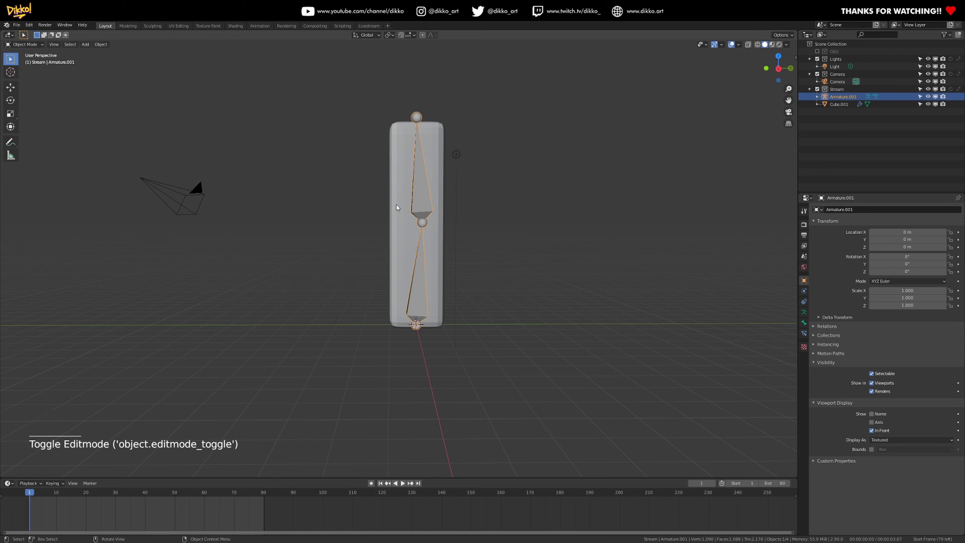
Parent the column to the armature with automatic weights.
left_click(435, 136)
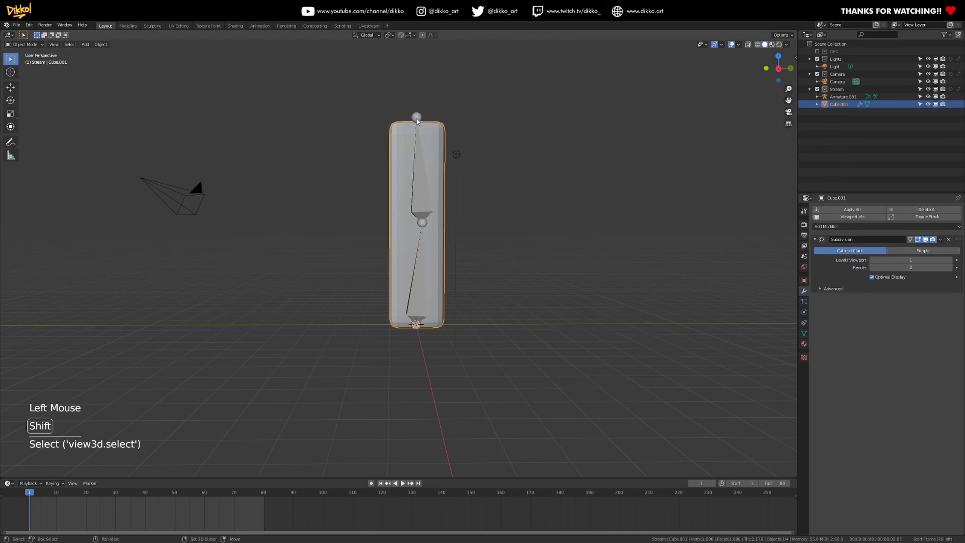
left_click(416, 118, "shift")
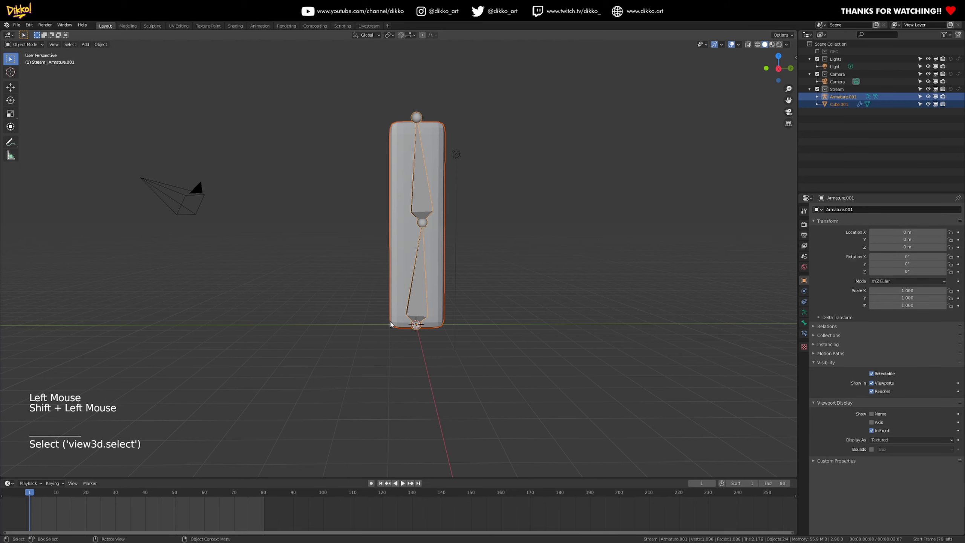
key("ctrl+p")
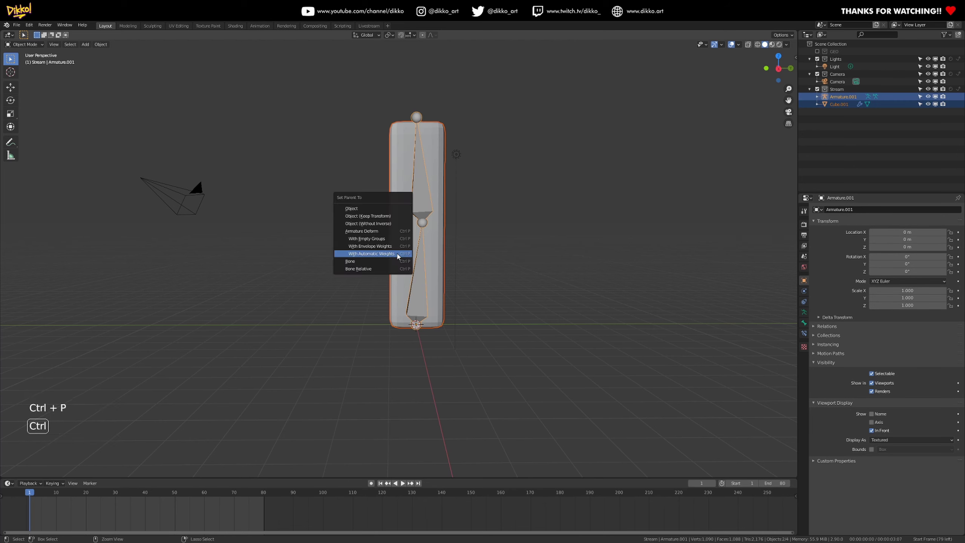
left_click(389, 257)
In Pose Mode, test-bend the upper bone around X, then undo the bend.
left_click(423, 193)
left_click(423, 194)
left_click(11, 44)
left_click_drag(11, 44, 25, 78)
left_click(417, 128)
key("r")
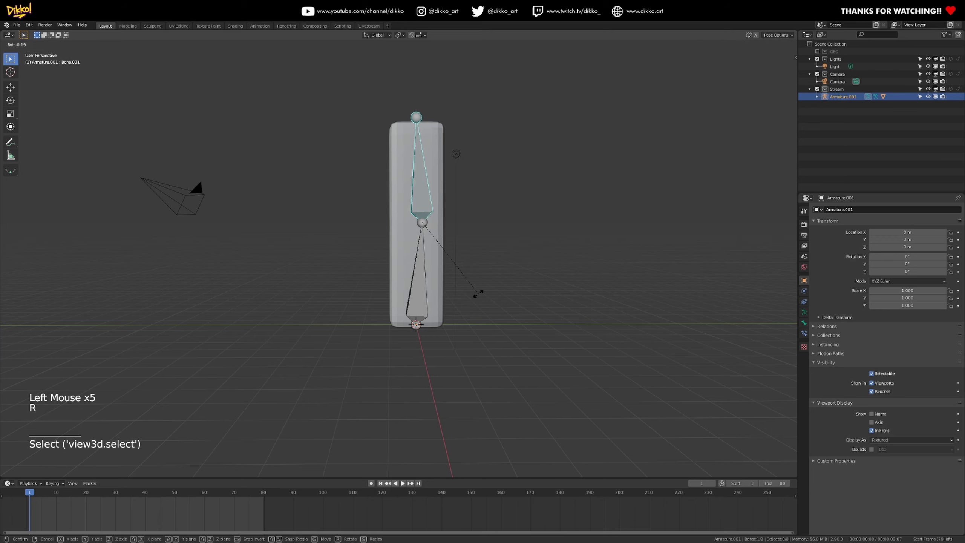
key("x")
left_click(480, 238)
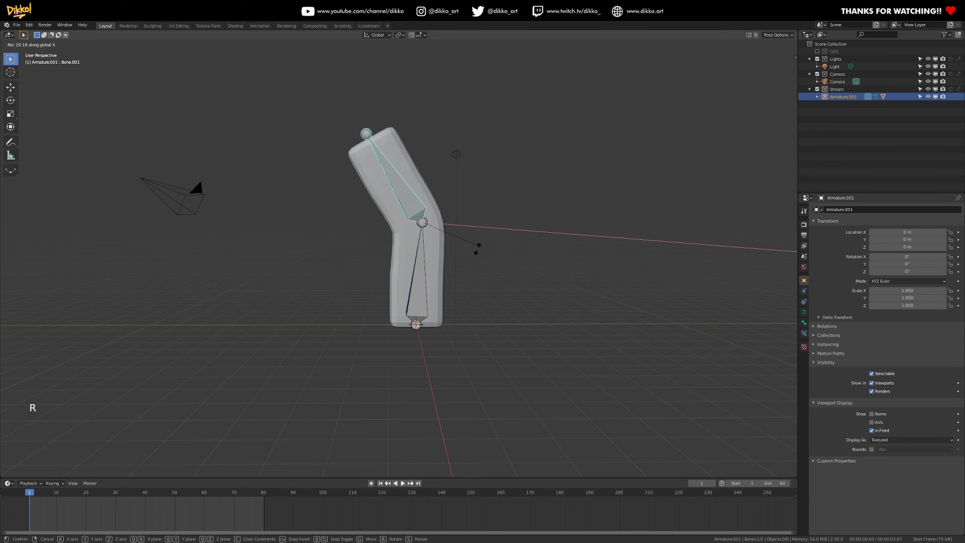
key("ctrl+z")
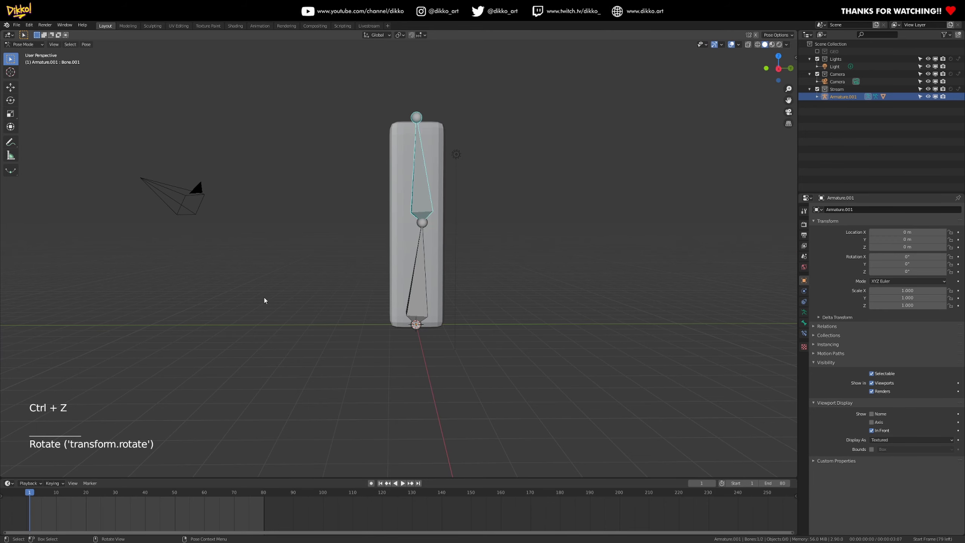
Keyframe the upper bone straight at frame 1 and sharply bent around X at frame 40.
key("i")
left_click(300, 270)
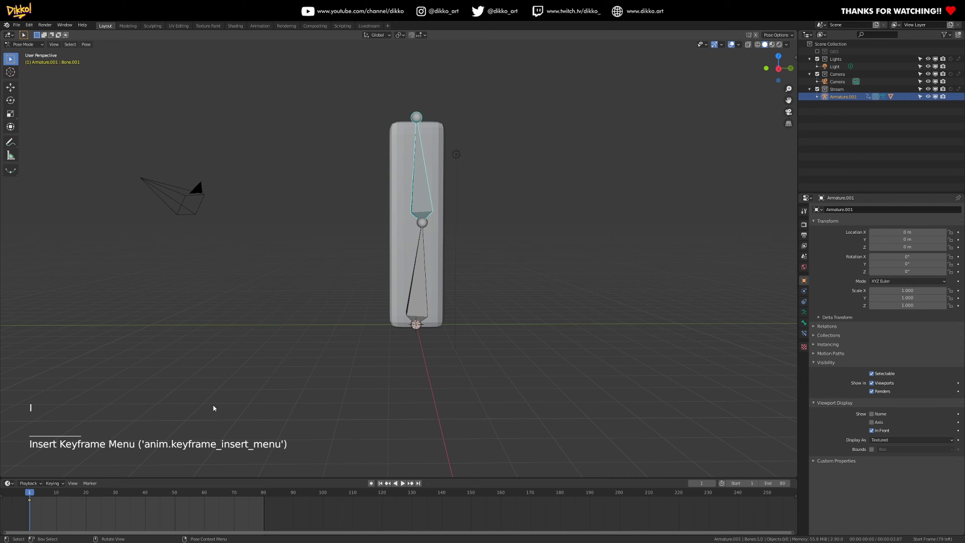
left_click(145, 494)
key("r")
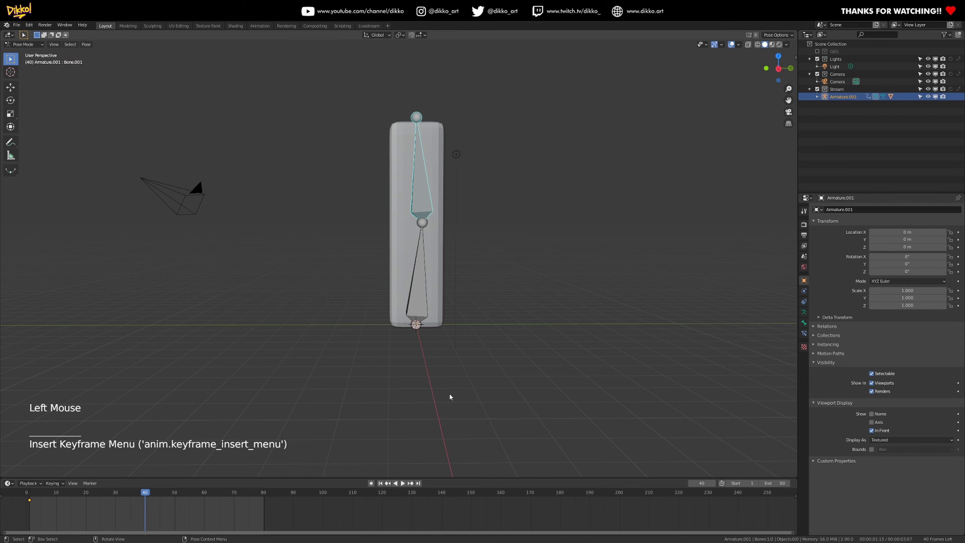
key("x")
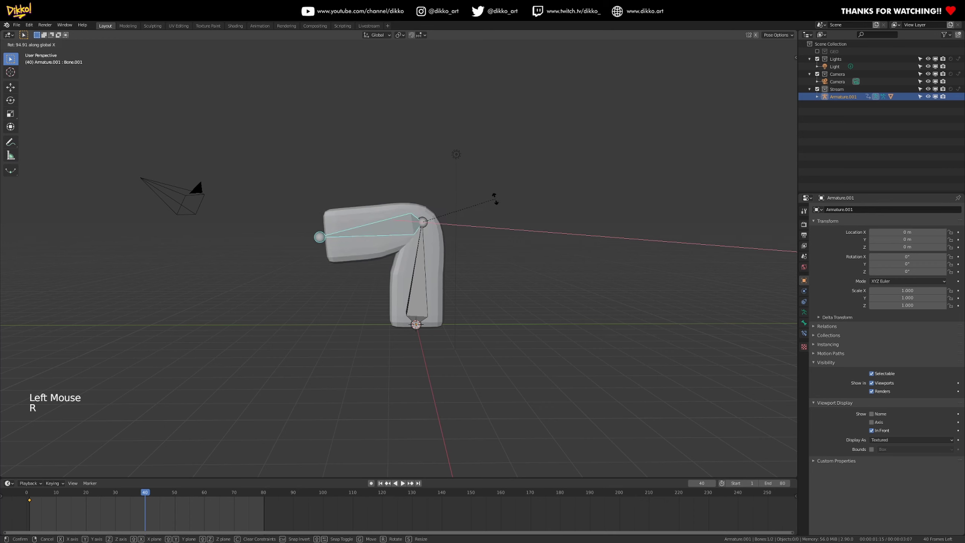
left_click(490, 213)
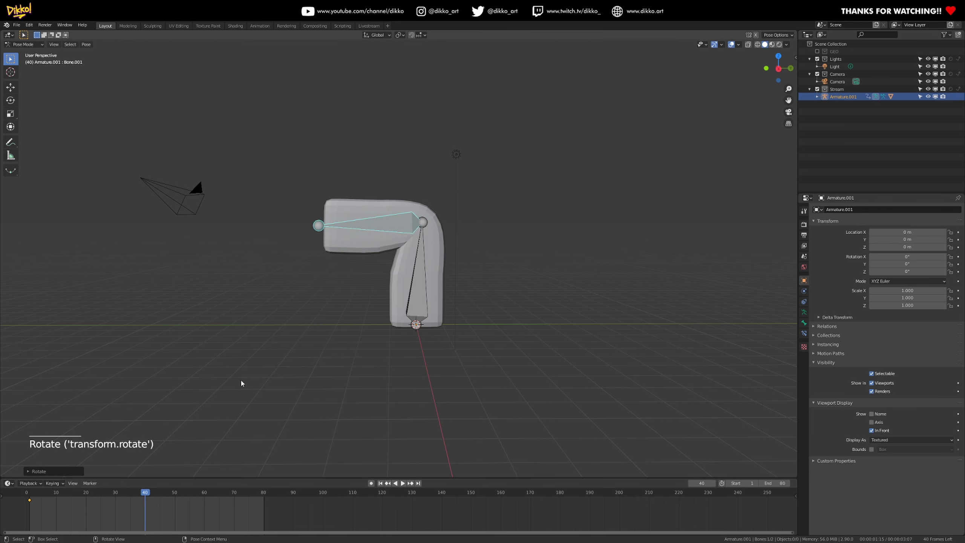
key("i")
left_click(366, 303)
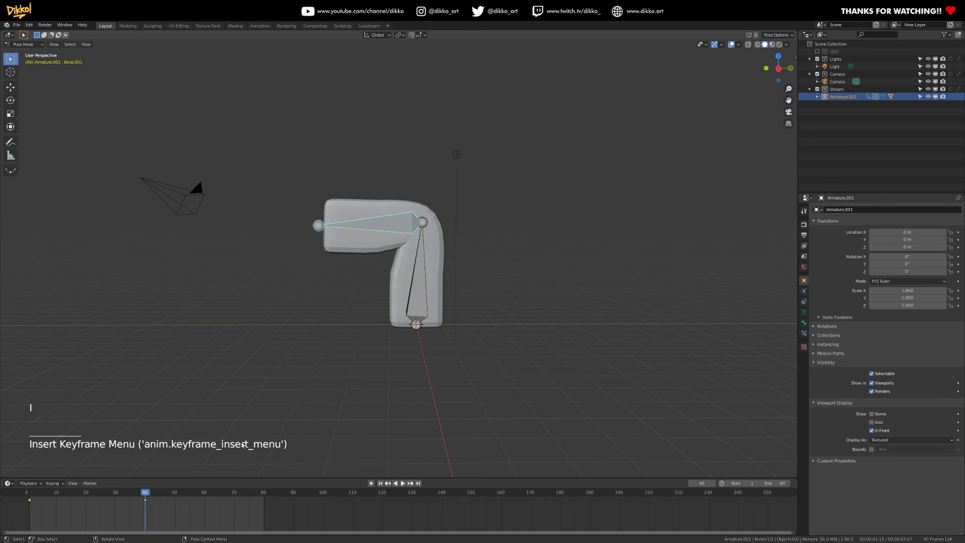
At frame 80, clear the upper bone's rotation and keyframe the straight pose.
left_click(263, 494)
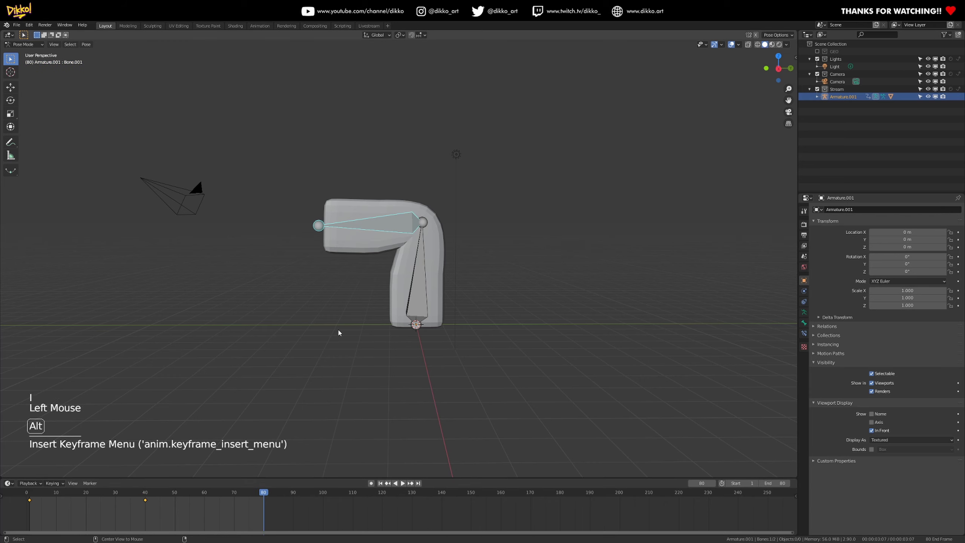
key("alt+r")
key("i")
left_click(379, 313)
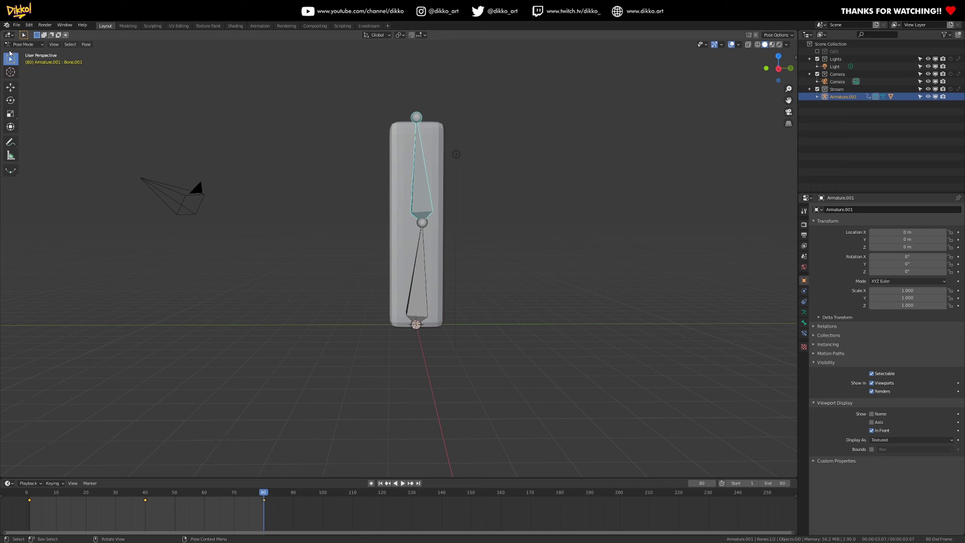
left_click(17, 25)
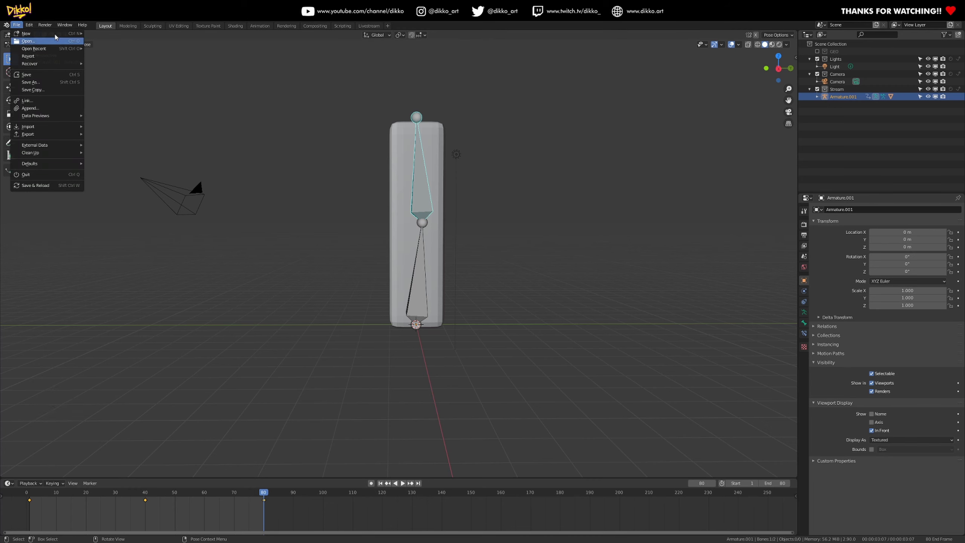
mouse_move(30, 25)
left_click(34, 135)
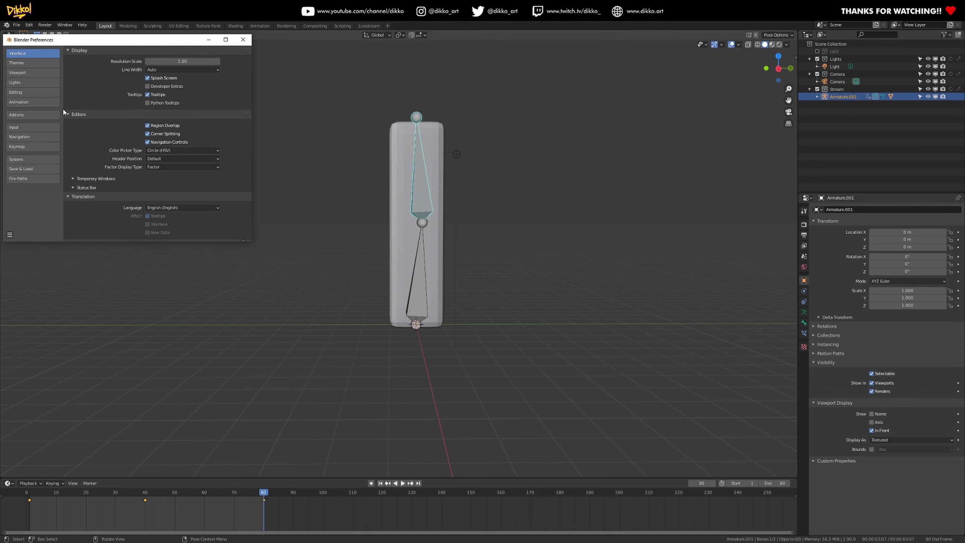
left_click(11, 115)
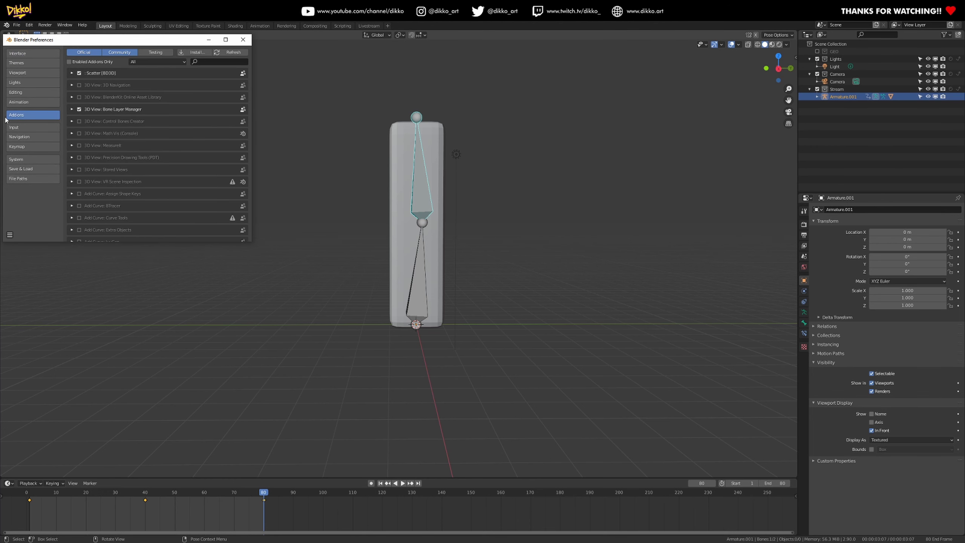
left_click(209, 60)
type("att")
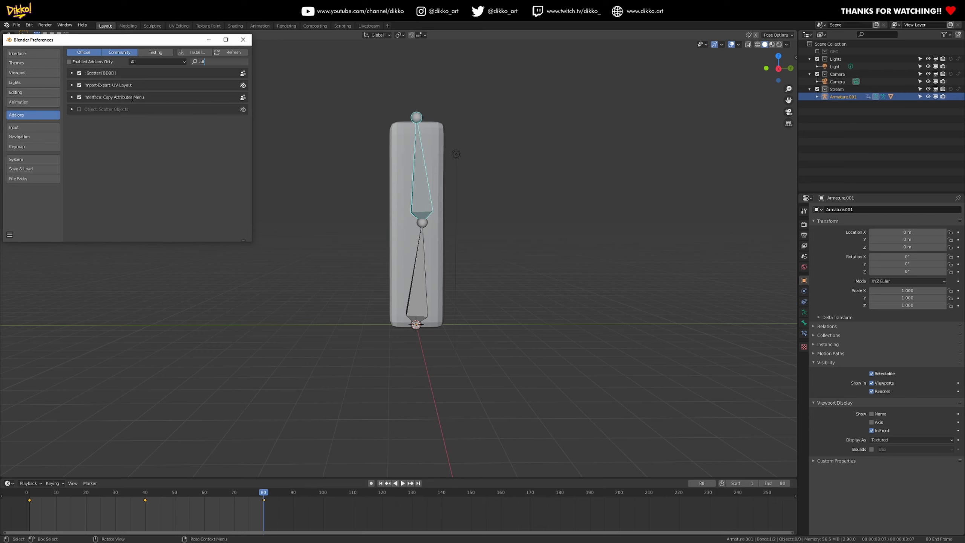
key("ctrl+a")
key("BackSpace")
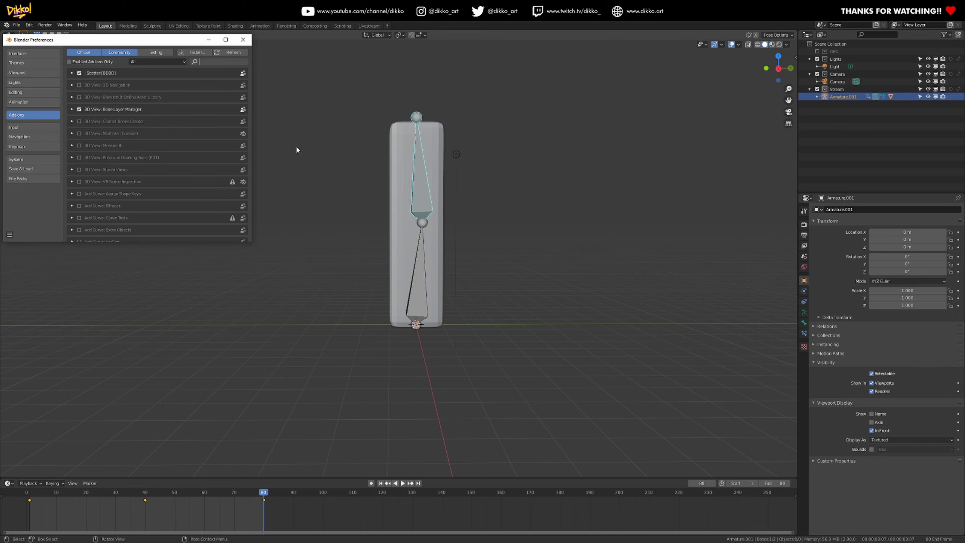
left_click(243, 40)
Pan, zoom and orbit the view to bring the rigged column closer and centred.
middle_click_drag(416, 240, 413, 294, "shift")
scroll(342, 298, "up", 2)
middle_click_drag(393, 280, 424, 283, "shift")
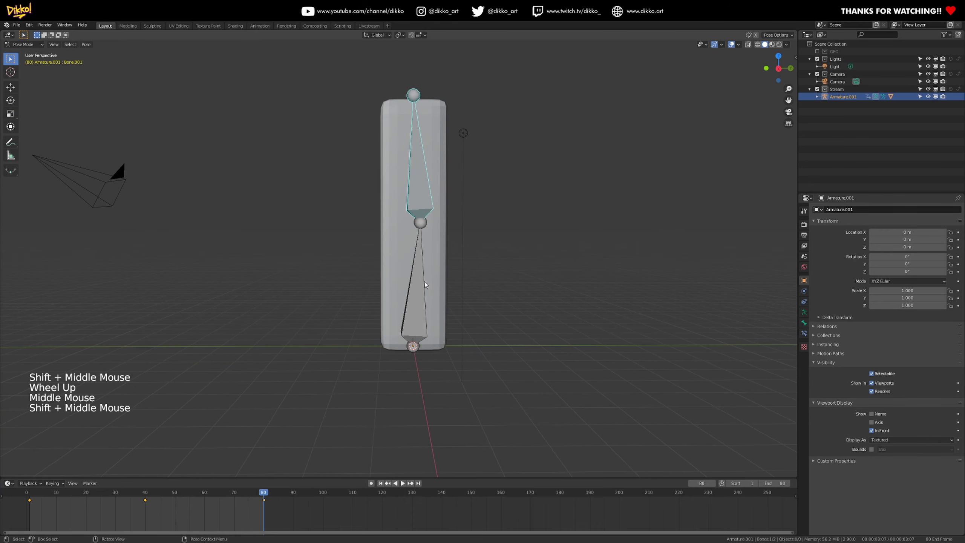
middle_click_drag(345, 274, 429, 269)
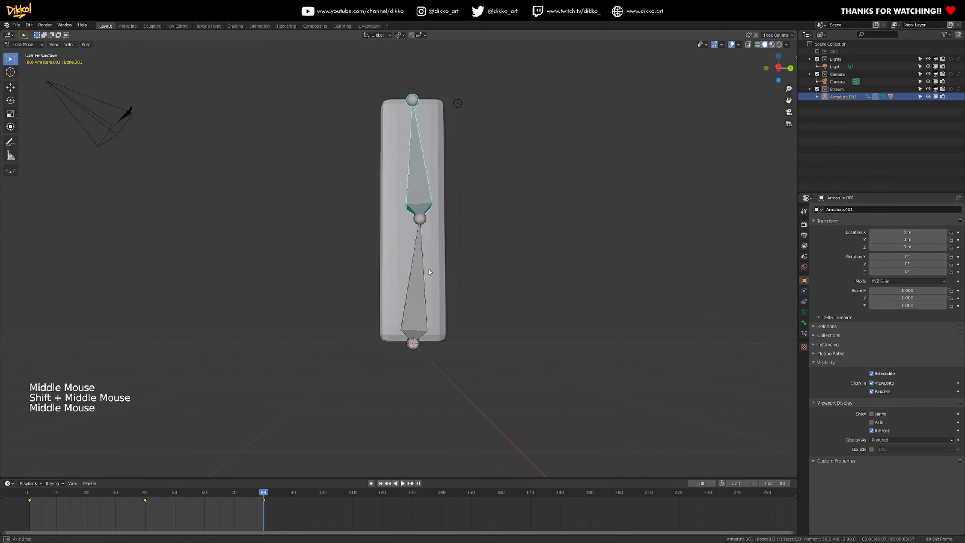
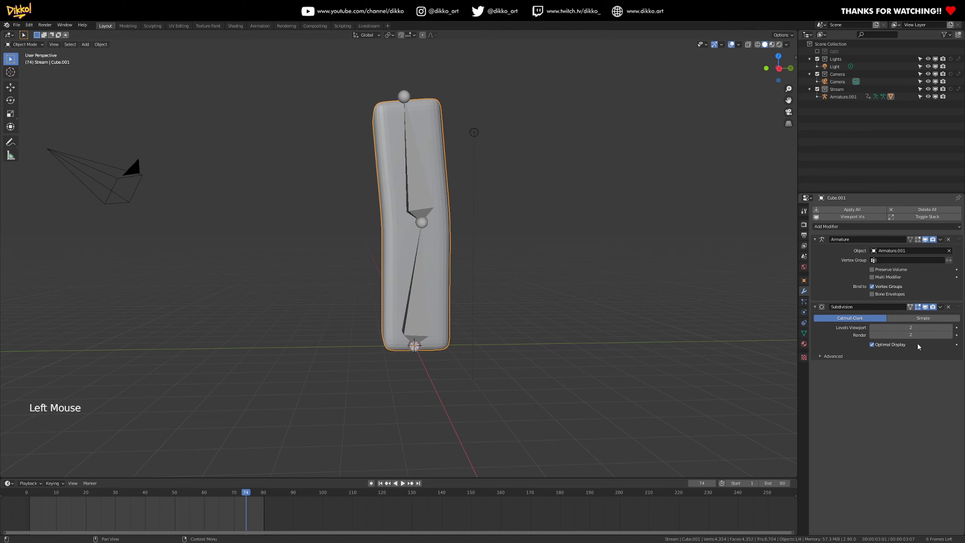
Rewind to frame 1 and inspect the subdivision wires with wireframe overlay and Optimal Display toggled.
mouse_move(37, 495)
left_mouse_down()
mouse_move(150, 495)
mouse_move(31, 501)
left_mouse_up()
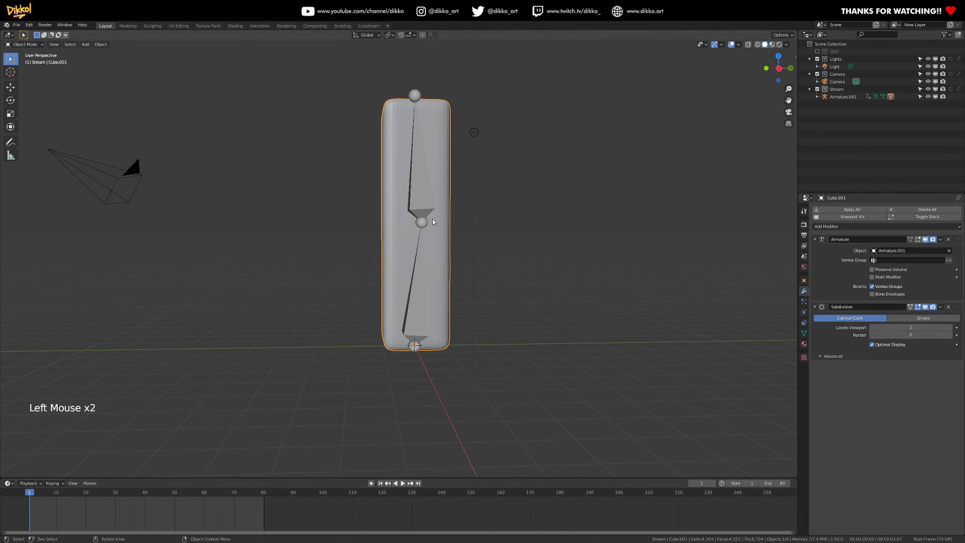
left_click(739, 45)
left_click(692, 172)
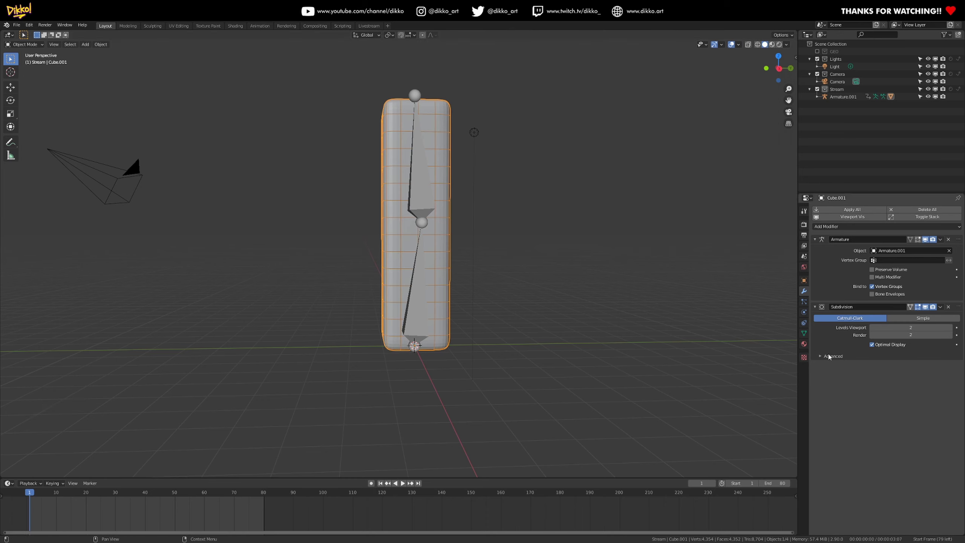
left_click(873, 345)
scroll(409, 45, "up", 2)
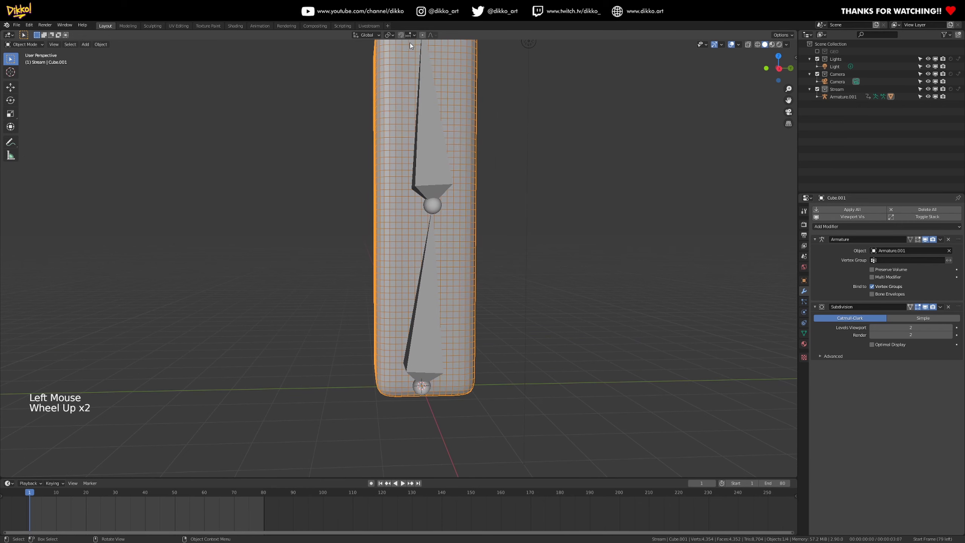
left_click(873, 345)
scroll(351, 233, "down", 2)
middle_click_drag(351, 232, 681, 71)
Hide the wireframe overlay, return to a front view and save the file as untitled.blend.
left_click(739, 45)
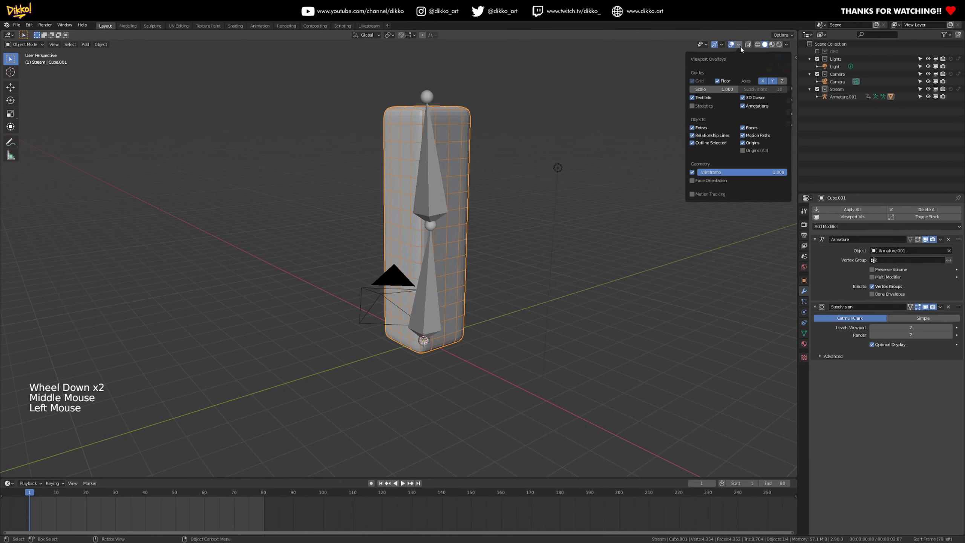
left_click(692, 172)
scroll(494, 247, "down", 1)
middle_click_drag(456, 266, 372, 288)
key("ctrl+s")
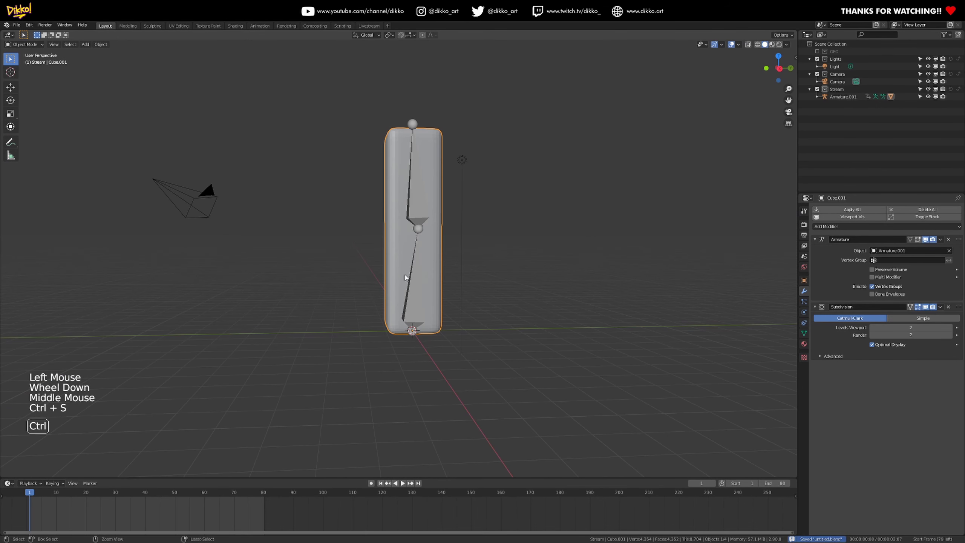
left_click(829, 227)
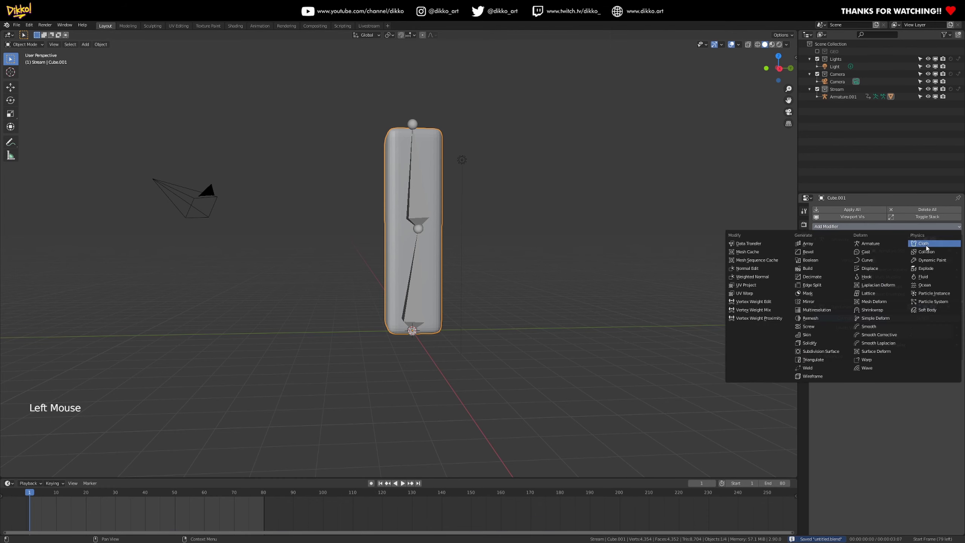
Add a Cloth modifier with the Silk preset: 0.15 kg vertex mass and stiffness 5.
left_click(927, 246)
double_click(814, 370)
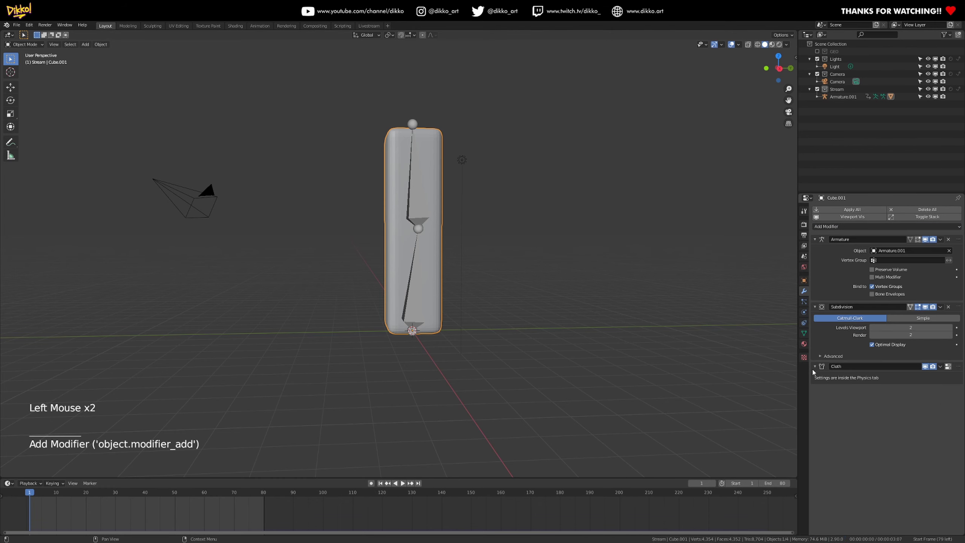
left_click(949, 367)
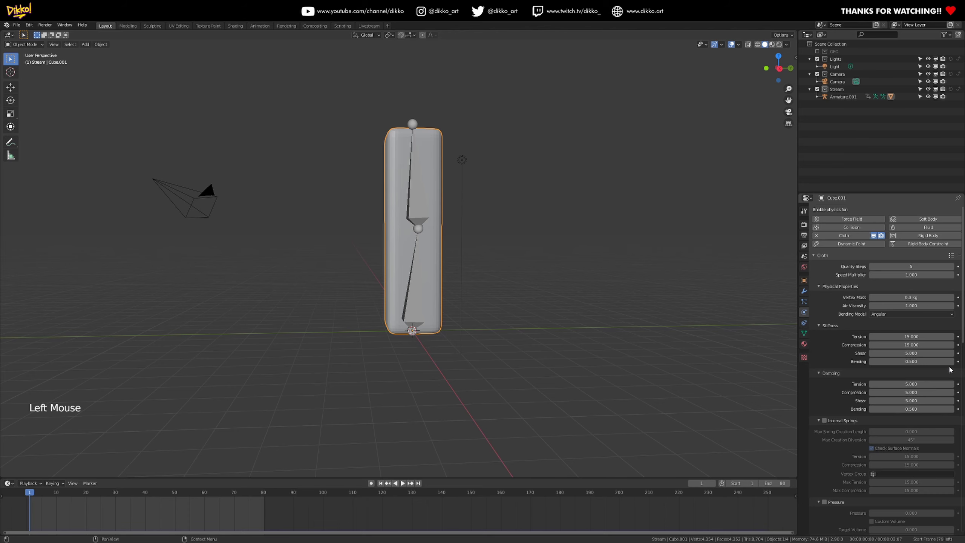
left_click(951, 257)
left_click(952, 256)
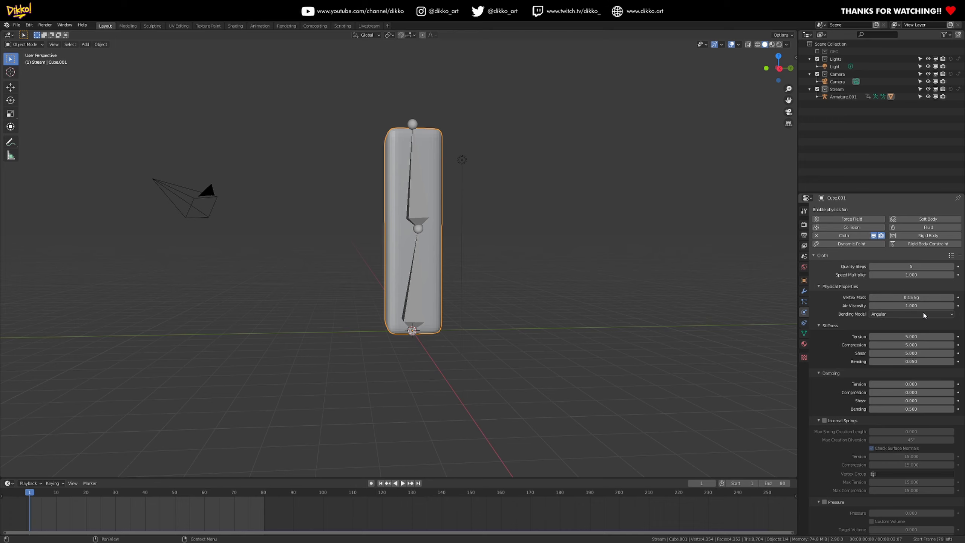
middle_click_drag(330, 243, 313, 230)
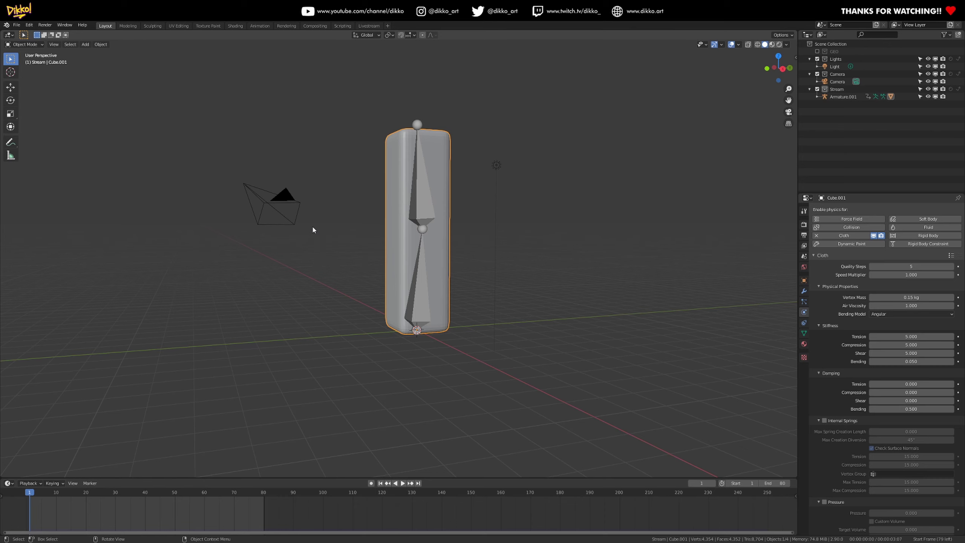
middle_click_drag(391, 267, 417, 300)
scroll(383, 291, "up", 2)
middle_click_drag(284, 429, 393, 283)
Preview the cloth simulation, then rewind to frame 1.
key("space")
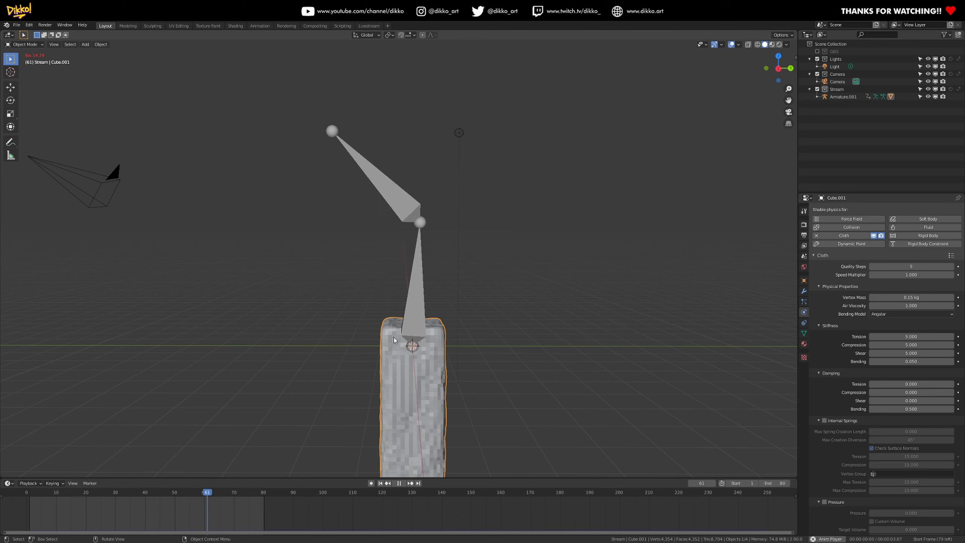
key("space")
key("space")
left_click(33, 499)
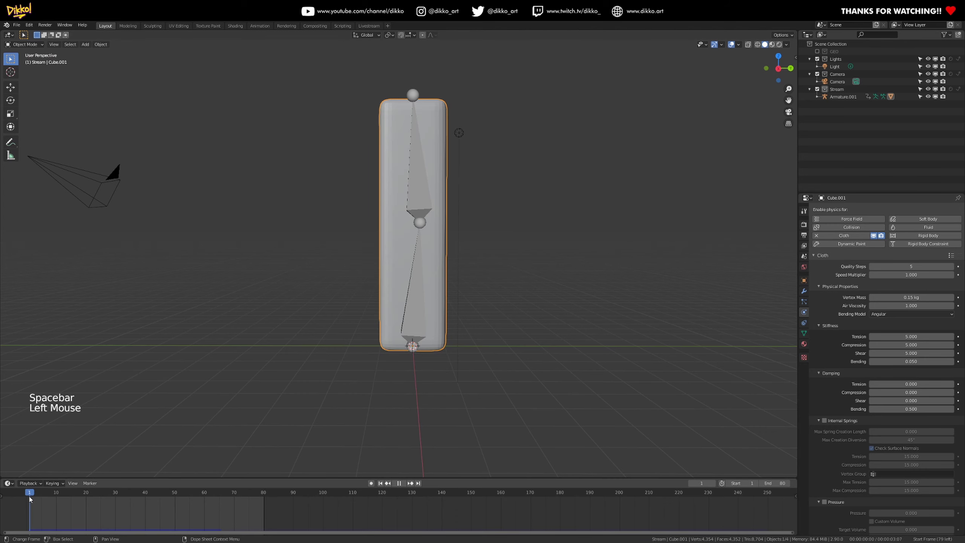
middle_click_drag(303, 223, 364, 212)
Select the cube and add a vertex group named Pinning in Object Data properties.
left_click(394, 142)
middle_click_drag(399, 175, 638, 267)
left_click(804, 333)
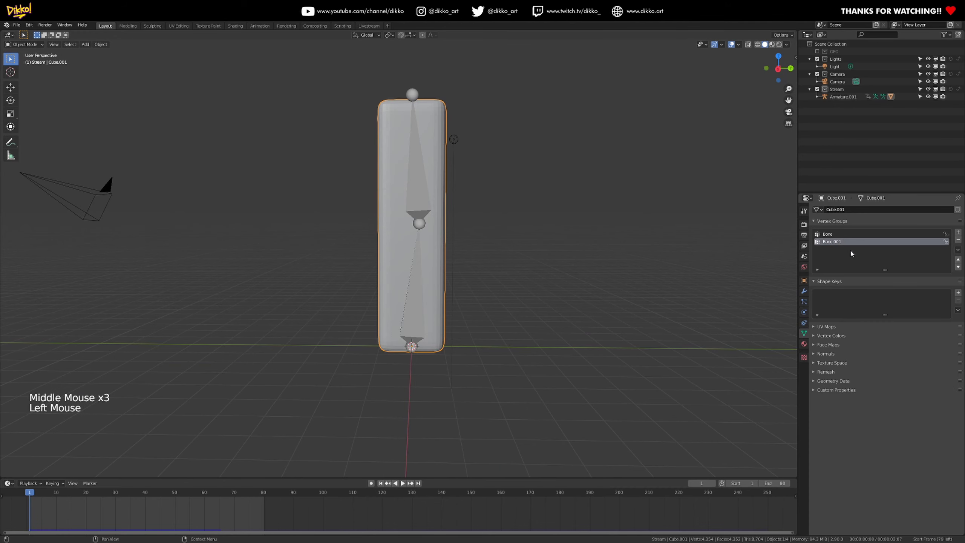
left_click(958, 232)
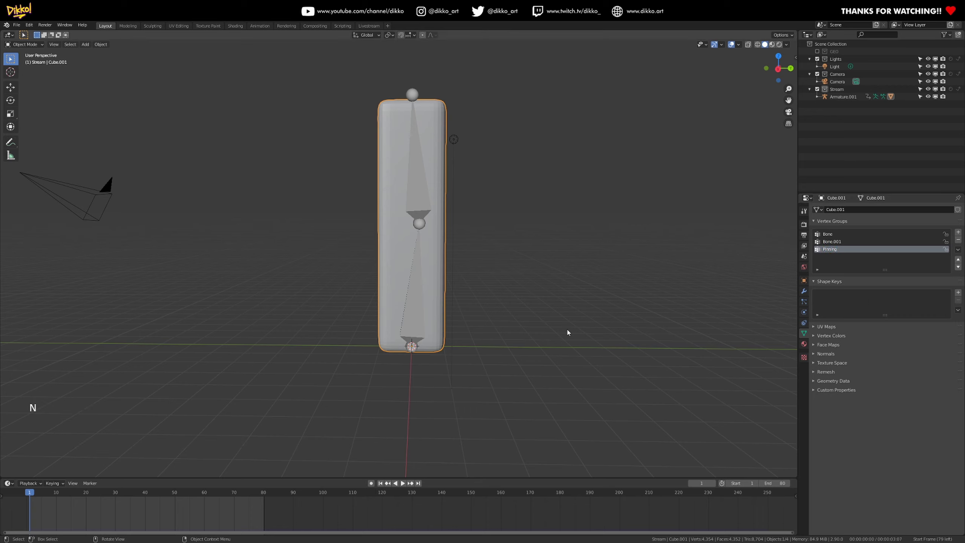
left_click(382, 275)
left_click(23, 45)
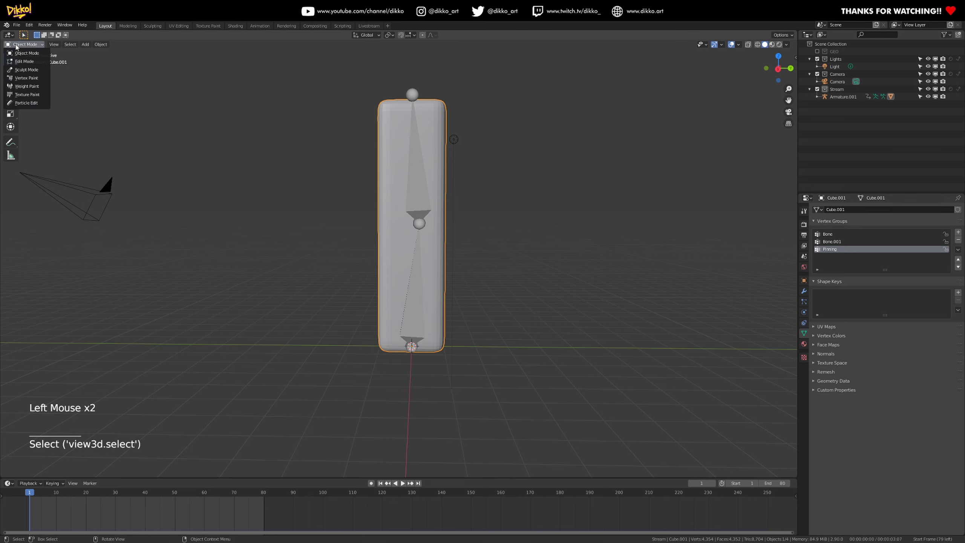
In Weight Paint mode, paint weight 1.0 red over the cube's sides.
left_click(31, 88)
mouse_move(469, 193)
middle_mouse_down()
mouse_move(457, 224)
mouse_move(388, 151)
mouse_move(375, 274)
mouse_move(420, 38)
mouse_move(422, 183)
middle_mouse_up()
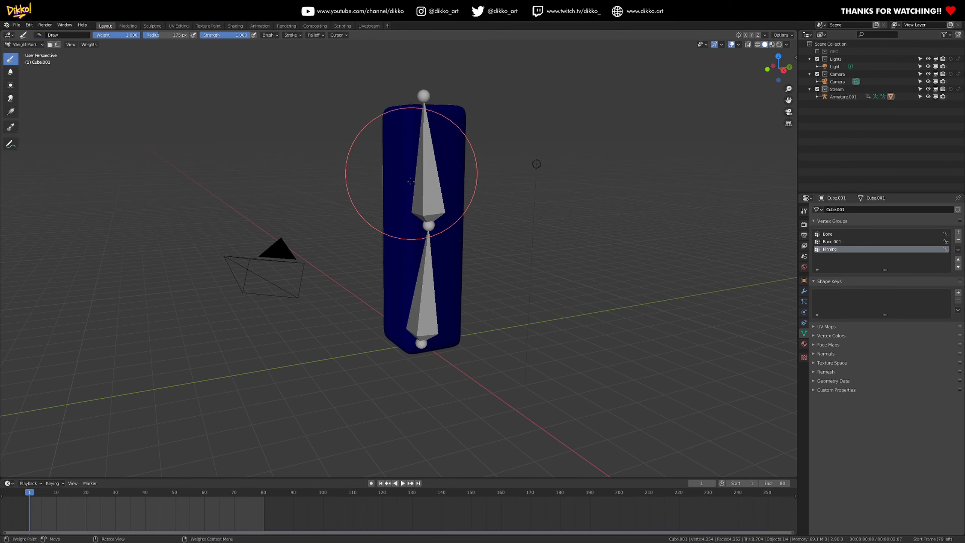
mouse_move(433, 114)
left_mouse_down()
mouse_move(441, 240)
mouse_move(425, 345)
mouse_move(442, 334)
mouse_move(456, 75)
left_mouse_up()
middle_click_drag(526, 216, 428, 210)
mouse_move(365, 121)
left_mouse_down()
mouse_move(361, 405)
mouse_move(377, 434)
mouse_move(398, 210)
mouse_move(410, 352)
mouse_move(491, 400)
left_mouse_up()
middle_click_drag(528, 187, 420, 194)
mouse_move(388, 183)
left_mouse_down()
mouse_move(385, 43)
mouse_move(401, 86)
mouse_move(444, 418)
mouse_move(391, 324)
mouse_move(425, 251)
left_mouse_up()
Cover the remaining areas with full weight and go back to Object Mode.
middle_click_drag(425, 250, 442, 238)
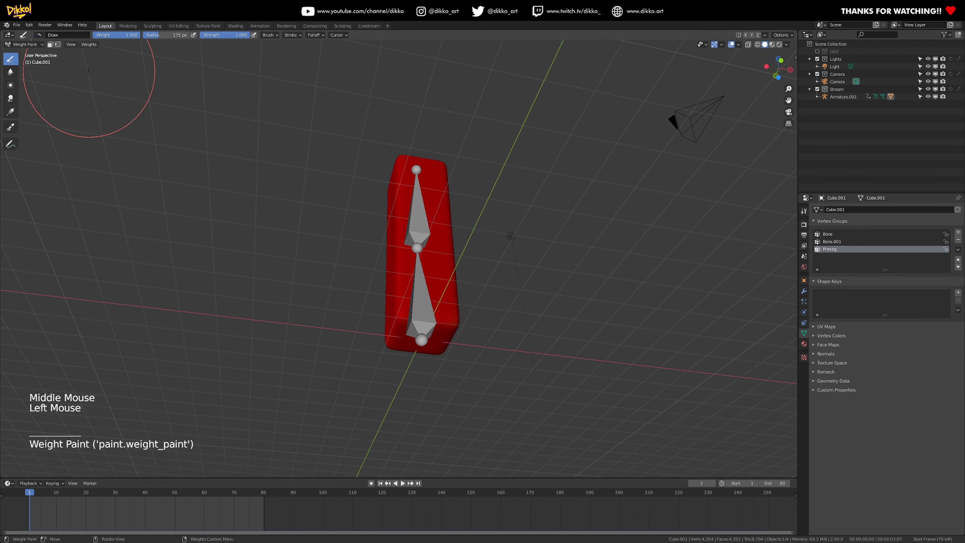
left_click(430, 188)
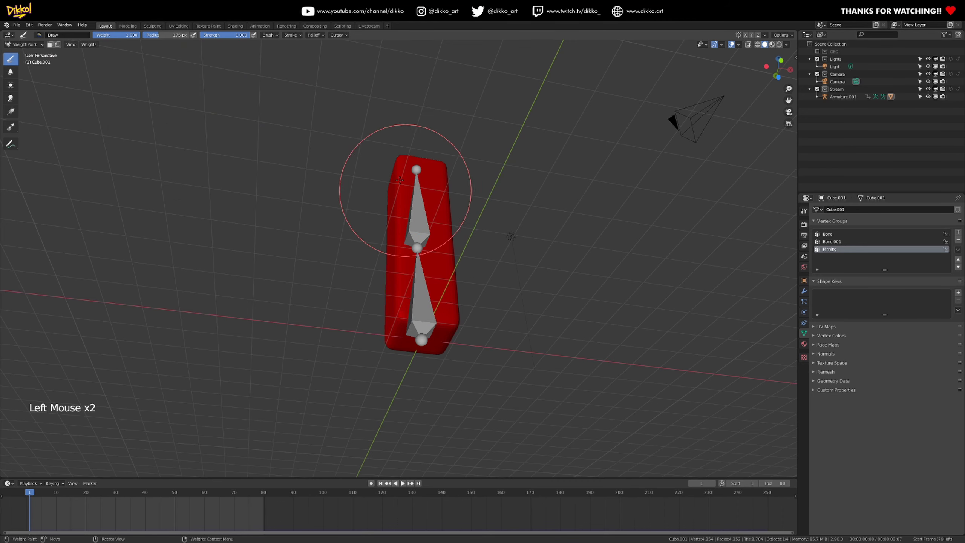
left_click_drag(392, 323, 330, 231)
mouse_move(330, 231)
middle_mouse_down()
mouse_move(414, 275)
mouse_move(355, 158)
mouse_move(355, 231)
middle_mouse_up()
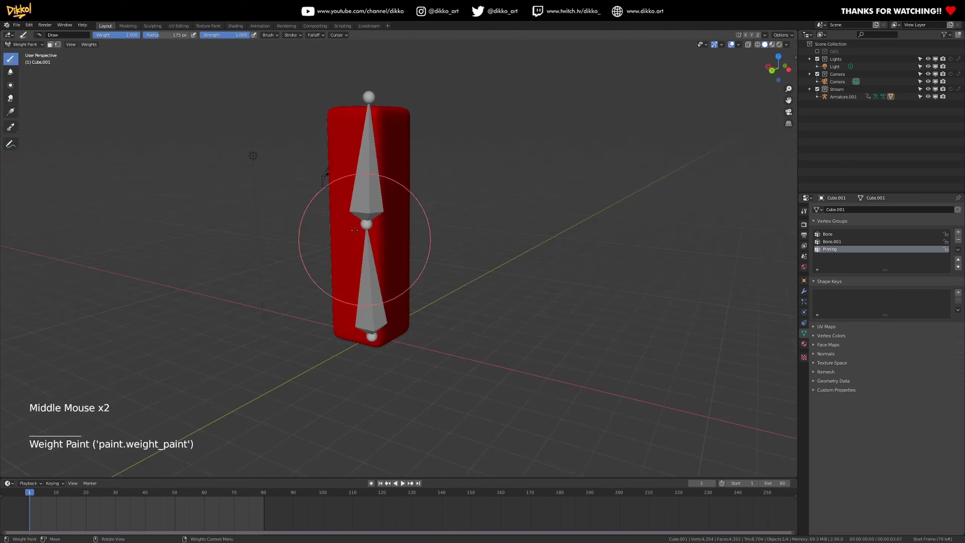
left_click(15, 44)
left_click(9, 55)
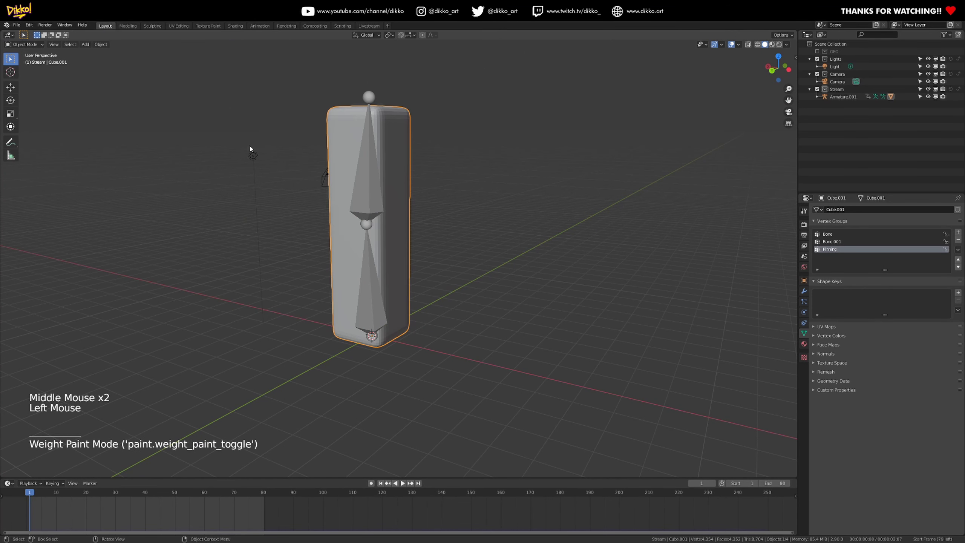
Play the cloth simulation, then rewind to frame 1.
key("space")
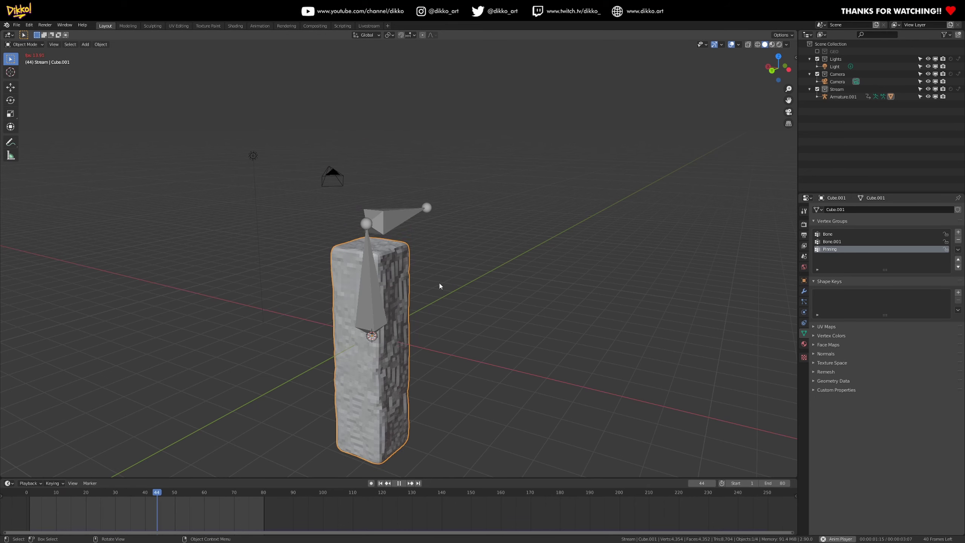
key("space")
key("space")
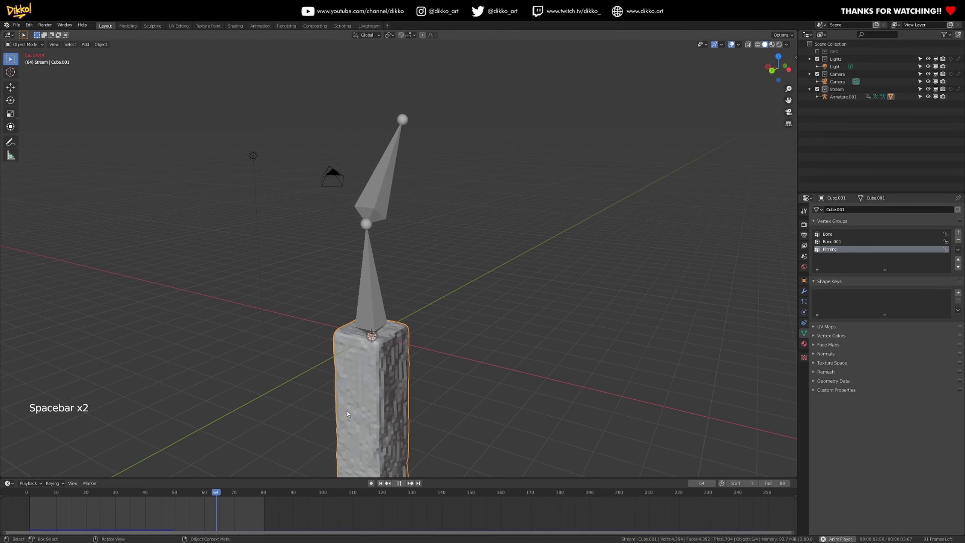
key("space")
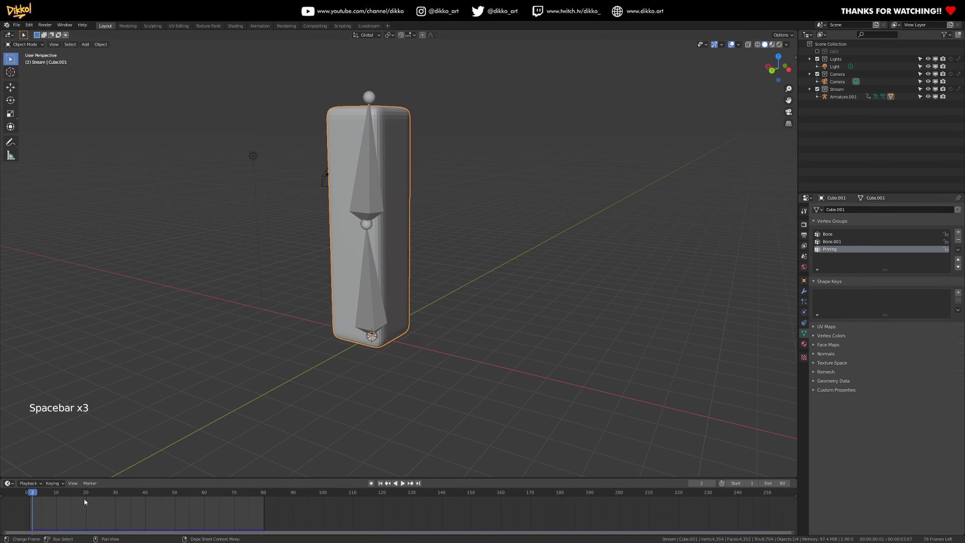
left_click(31, 494)
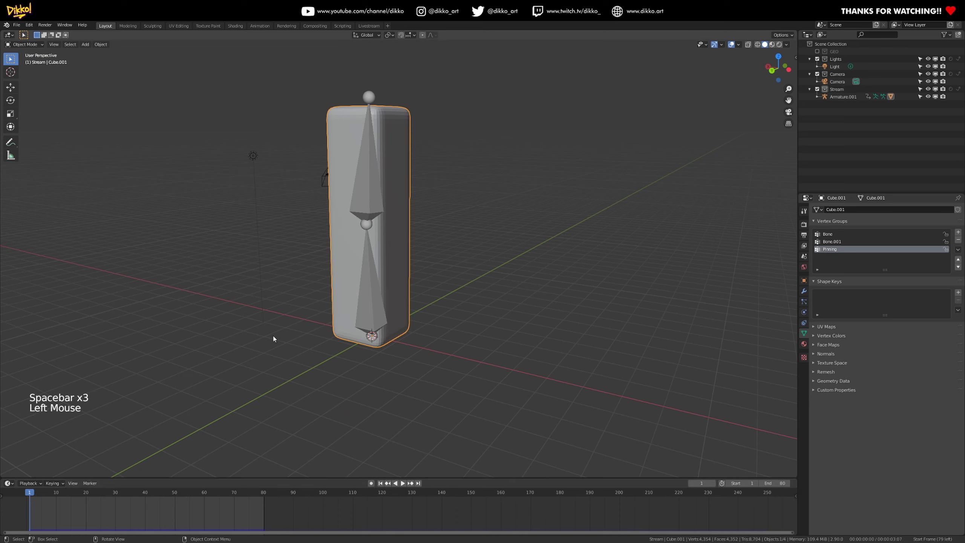
Set the cloth's Shape Pin Group to Pinning.
left_click(805, 291)
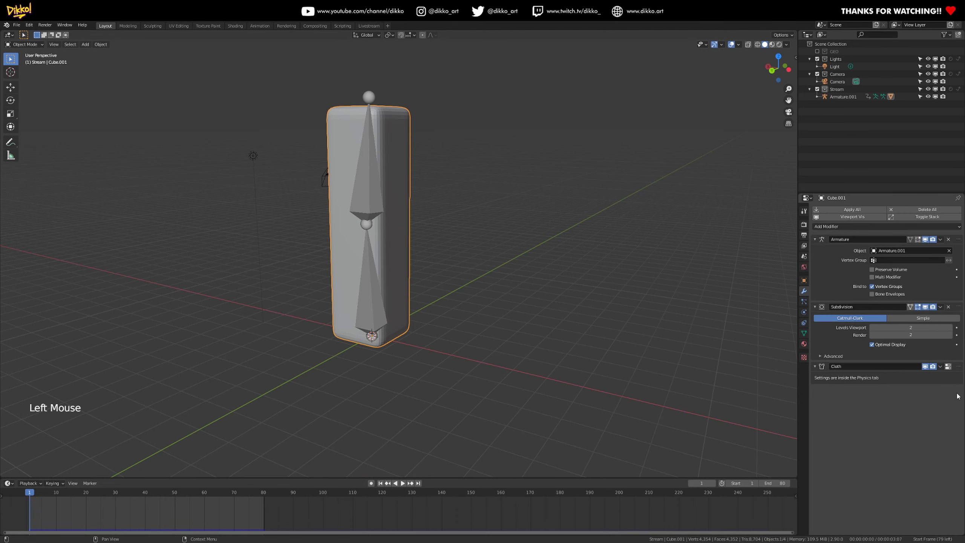
left_click(949, 367)
scroll(839, 473, "down", 11)
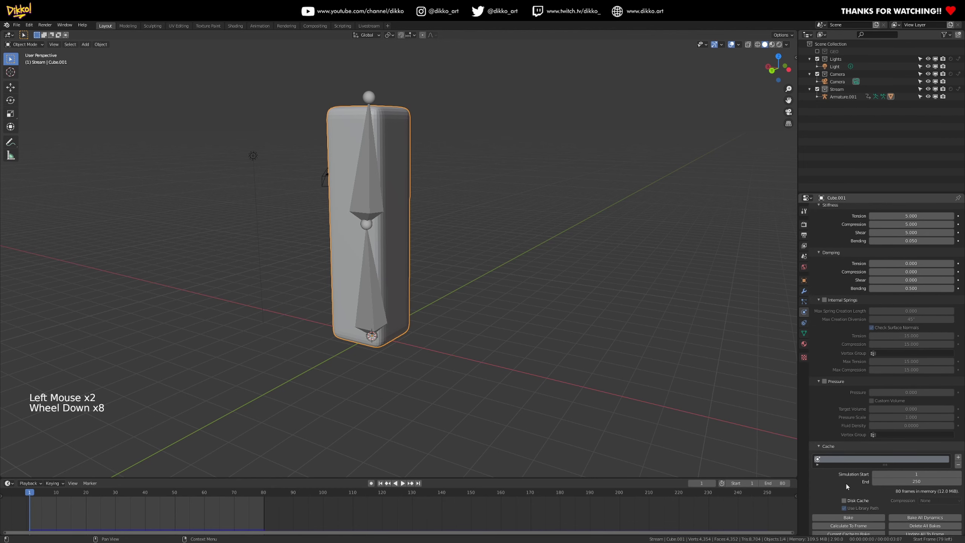
scroll(840, 473, "down", 7)
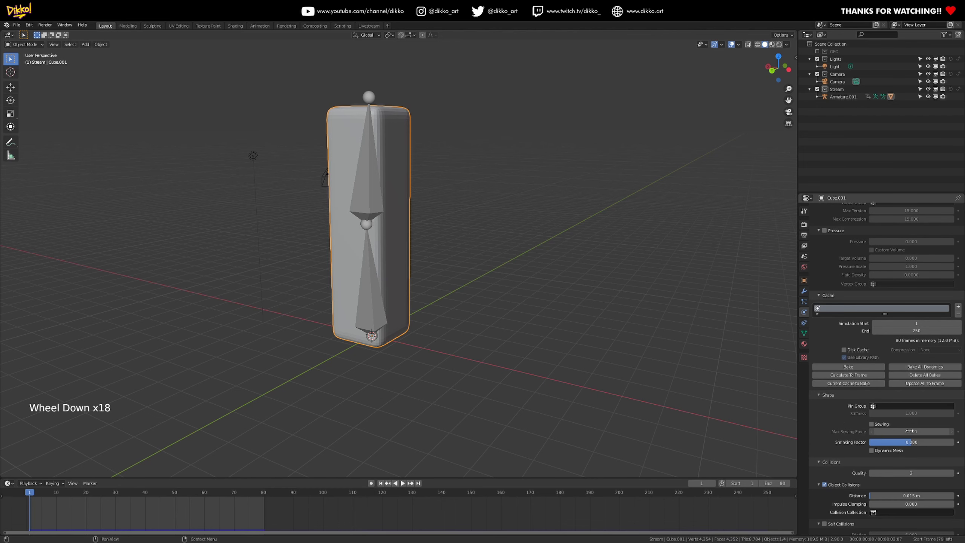
left_click(890, 407)
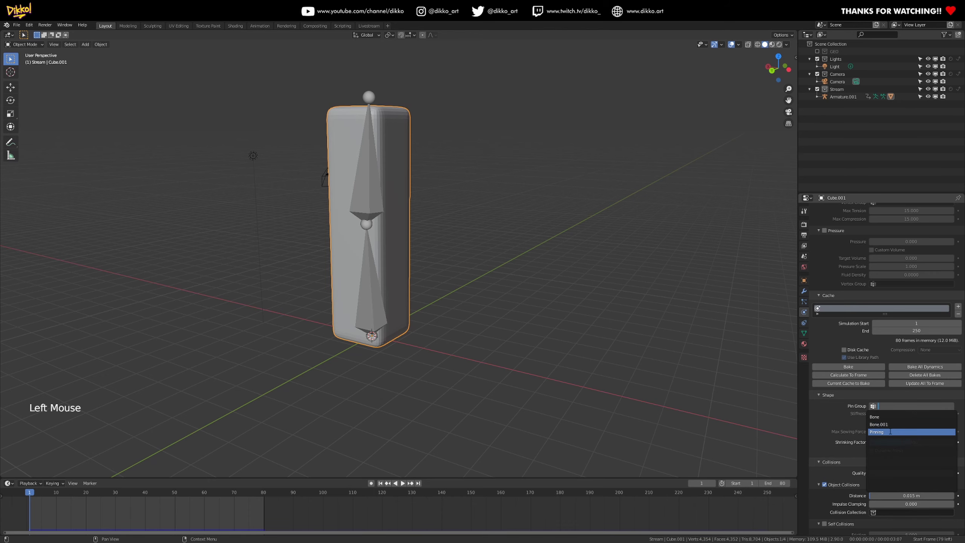
left_click(889, 431)
Play the pinned simulation and watch the cube bend with its bones.
middle_click_drag(276, 257, 276, 252)
middle_click_drag(313, 295, 466, 270)
key("space")
middle_click_drag(371, 296, 412, 229)
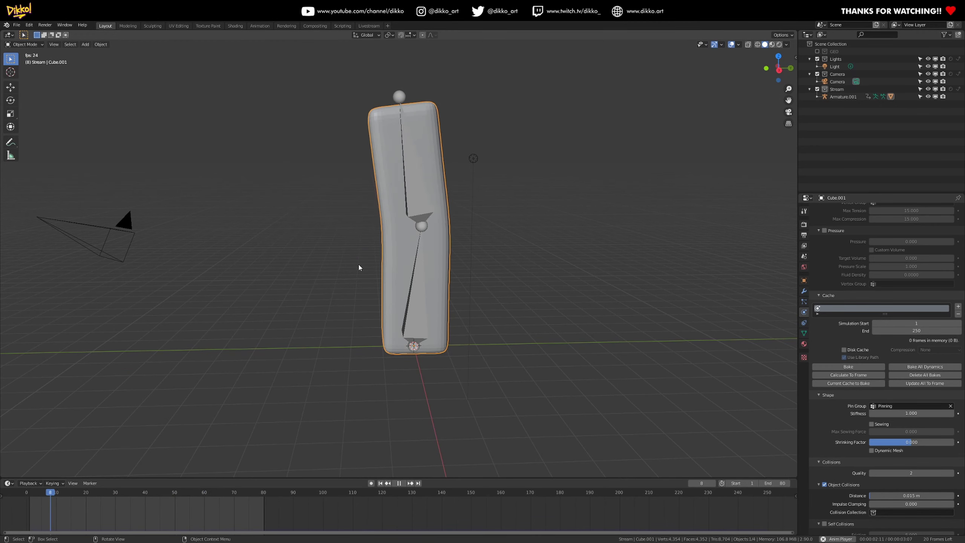
Stop playback at frame 1 and show Cube.001's vertex groups, including Pinning.
middle_click_drag(349, 343, 387, 370)
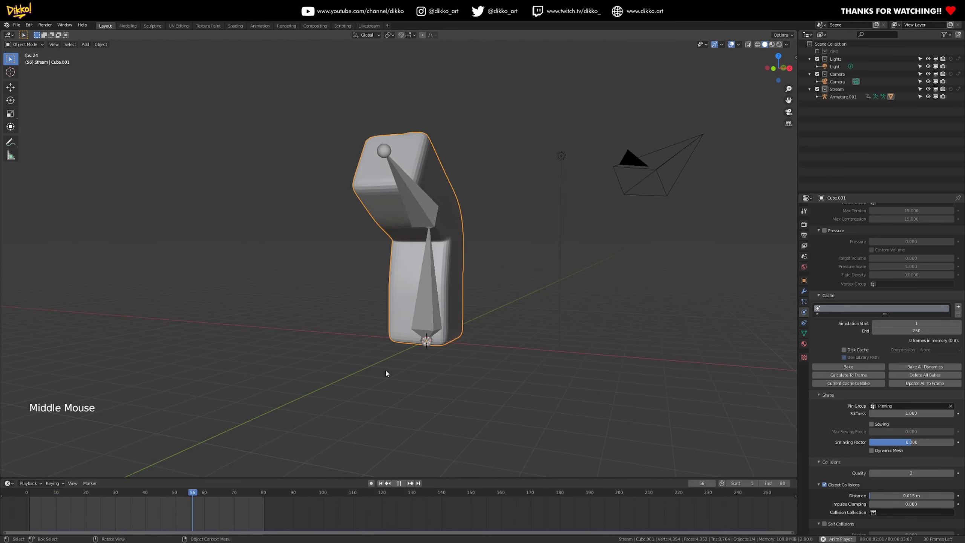
key("space")
key("space")
left_click(31, 496)
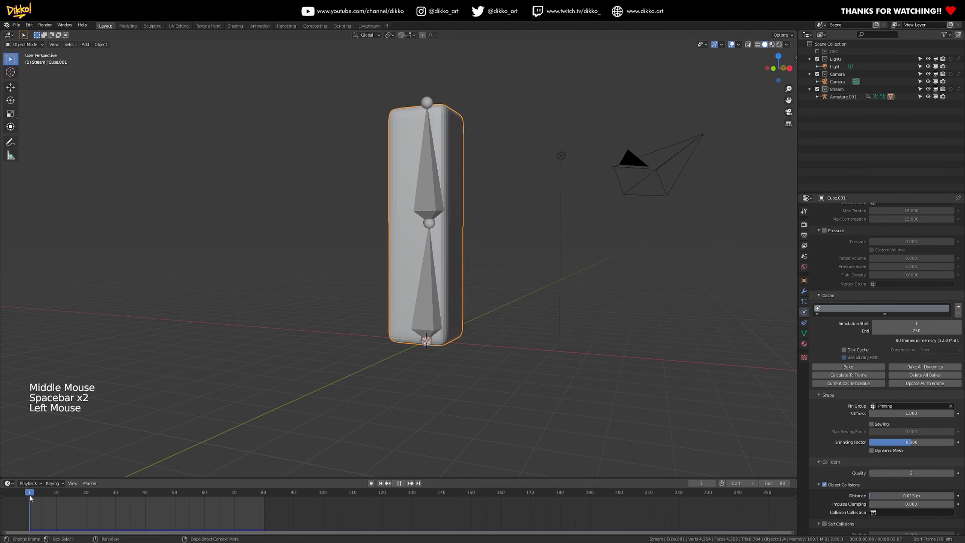
scroll(366, 281, "up", 2)
middle_click_drag(367, 280, 339, 176)
middle_click_drag(490, 198, 403, 246)
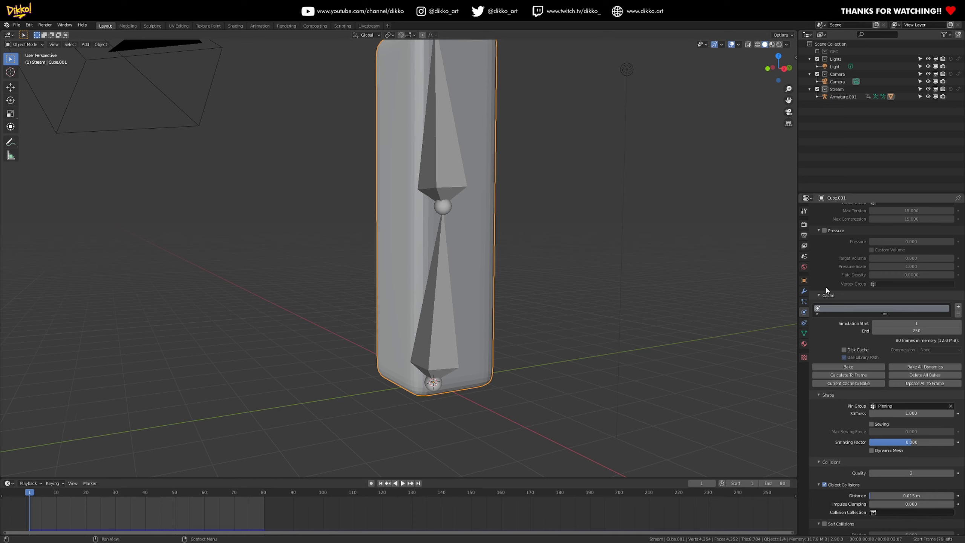
left_click(804, 334)
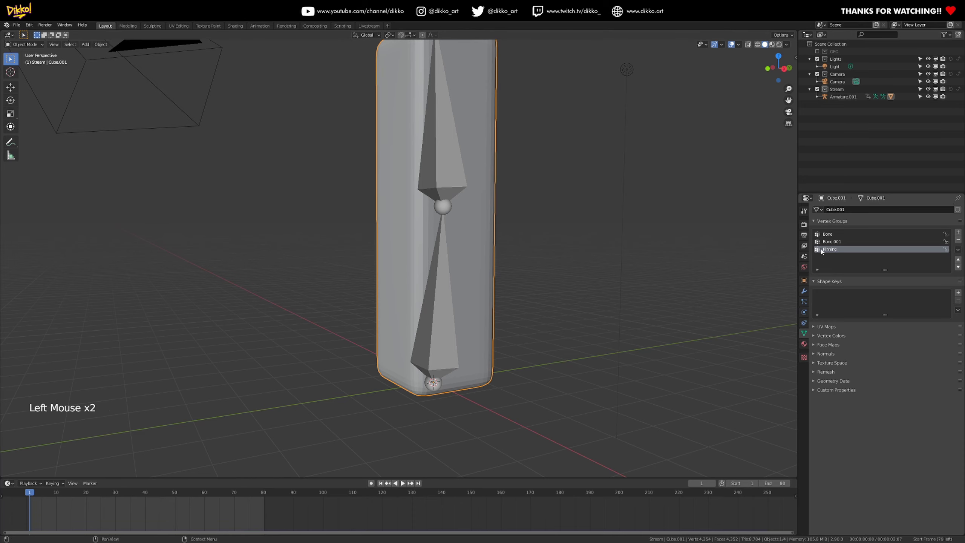
left_click(13, 45)
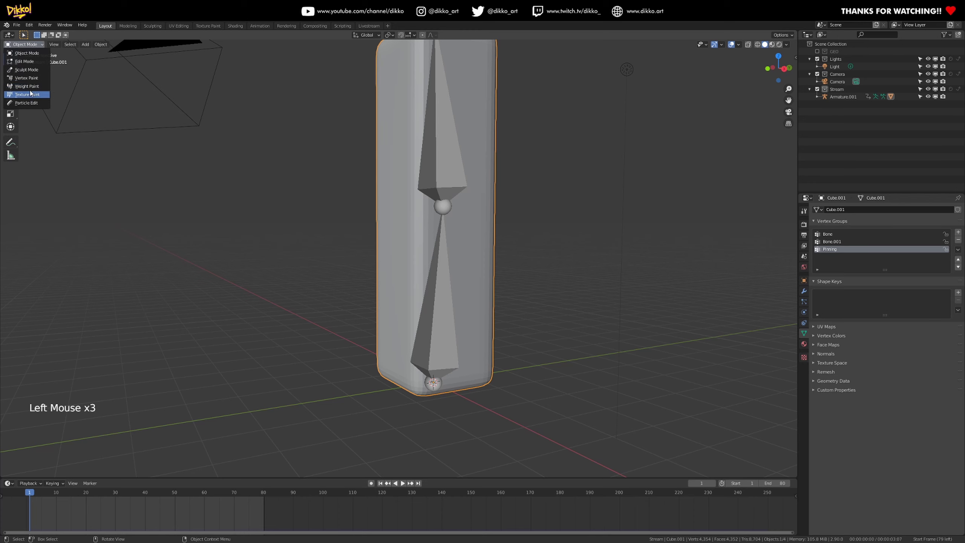
Switch to Weight Paint mode and zoom in on the cube's middle joint.
left_click(29, 90)
middle_click_drag(353, 161, 377, 160)
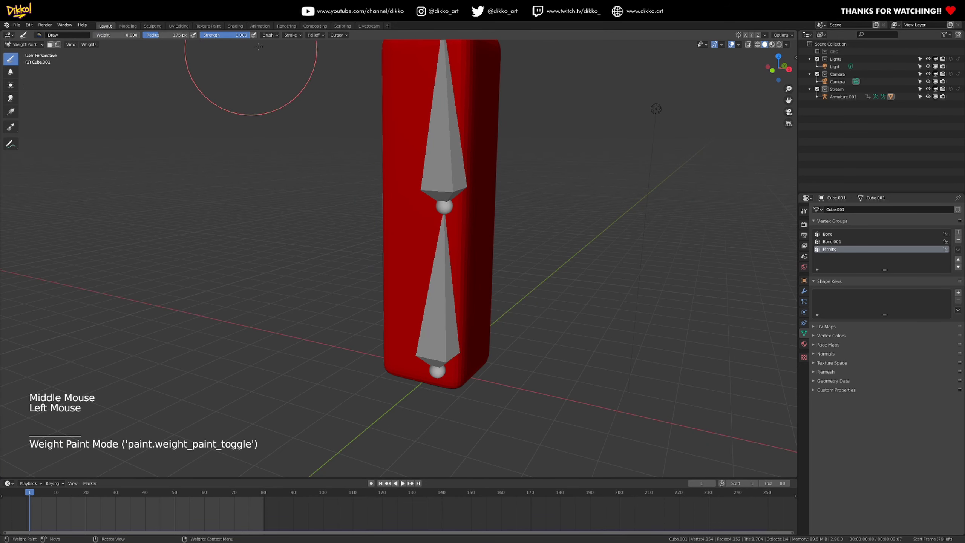
mouse_move(232, 155)
middle_mouse_down()
mouse_move(452, 302)
mouse_move(428, 214)
mouse_move(414, 224)
middle_mouse_up()
scroll(452, 302, "up", 2)
mouse_move(415, 224)
middle_mouse_down()
mouse_move(395, 244)
mouse_move(405, 239)
middle_mouse_up()
scroll(395, 243, "down", 1)
scroll(407, 240, "up", 2)
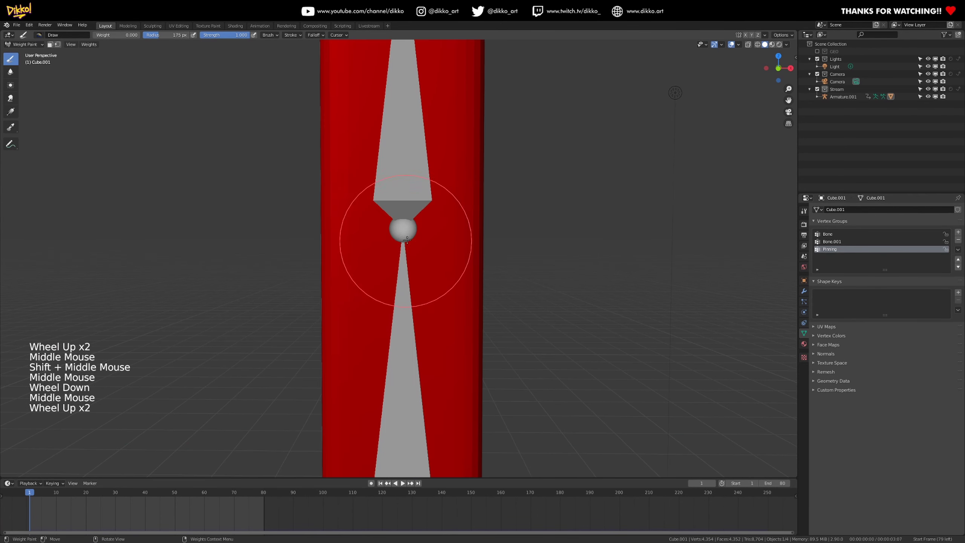
scroll(407, 241, "up", 1)
Paint zero weight across the middle of the mesh around the joint.
mouse_move(323, 213)
left_mouse_down()
mouse_move(420, 194)
mouse_move(342, 213)
mouse_move(320, 229)
left_mouse_up()
mouse_move(408, 242)
left_mouse_down()
mouse_move(442, 319)
mouse_move(388, 345)
mouse_move(399, 362)
left_mouse_up()
middle_click_drag(398, 362, 414, 278)
mouse_move(414, 278)
left_mouse_down()
mouse_move(388, 380)
mouse_move(435, 237)
mouse_move(347, 152)
mouse_move(393, 206)
left_mouse_up()
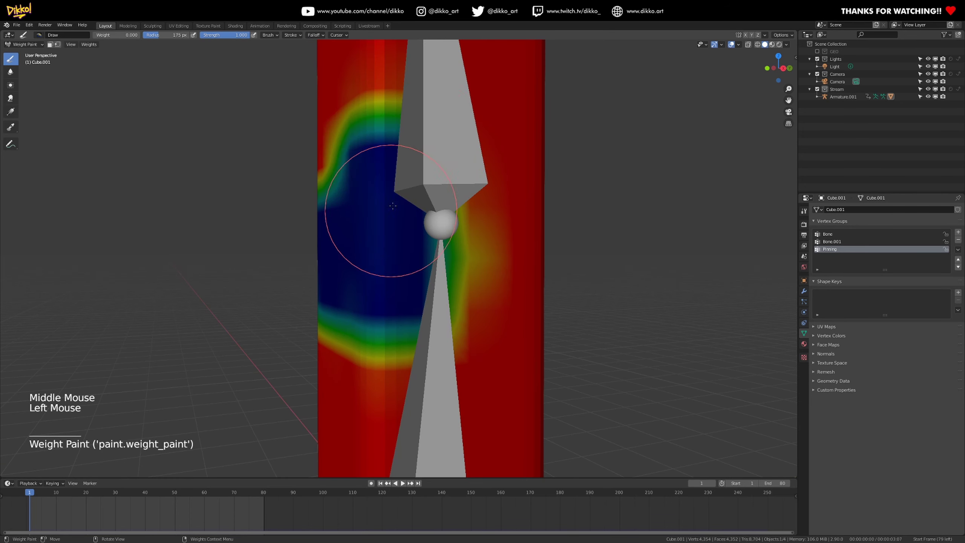
middle_click_drag(403, 225, 416, 233)
middle_click_drag(417, 281, 403, 278)
mouse_move(403, 279)
left_mouse_down()
mouse_move(431, 284)
mouse_move(418, 126)
mouse_move(431, 282)
mouse_move(438, 164)
left_mouse_up()
middle_click_drag(434, 163, 494, 177)
scroll(494, 176, "down", 1)
mouse_move(490, 186)
left_mouse_down()
mouse_move(480, 168)
mouse_move(297, 177)
left_mouse_up()
middle_click_drag(297, 178, 414, 181)
Continue painting zero weight over the joint on the front and upper areas.
mouse_move(465, 153)
left_mouse_down()
mouse_move(398, 174)
mouse_move(373, 276)
mouse_move(403, 295)
left_mouse_up()
mouse_move(403, 162)
left_mouse_down()
mouse_move(398, 173)
mouse_move(420, 166)
left_mouse_up()
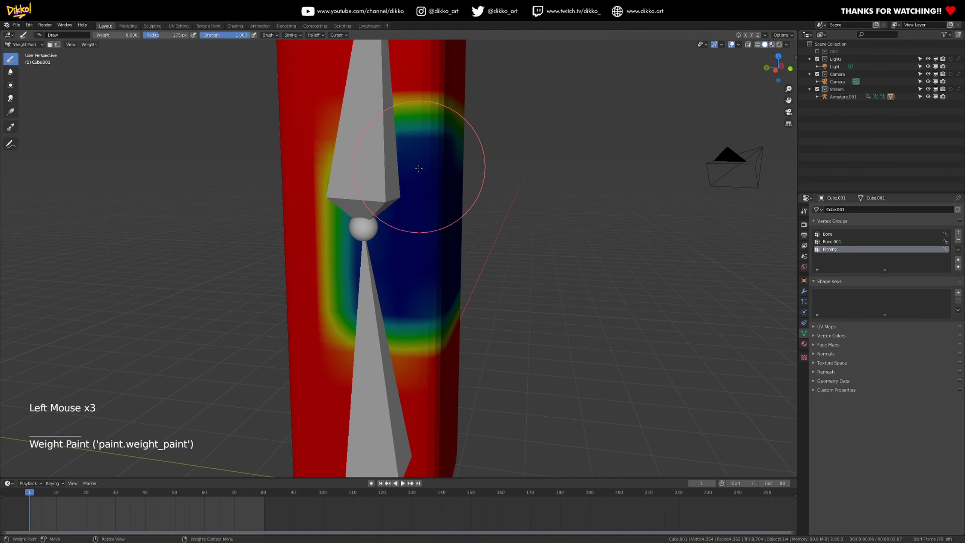
scroll(425, 171, "down", 1)
middle_click_drag(479, 221, 413, 238)
mouse_move(387, 190)
left_mouse_down()
mouse_move(414, 185)
mouse_move(412, 212)
left_mouse_up()
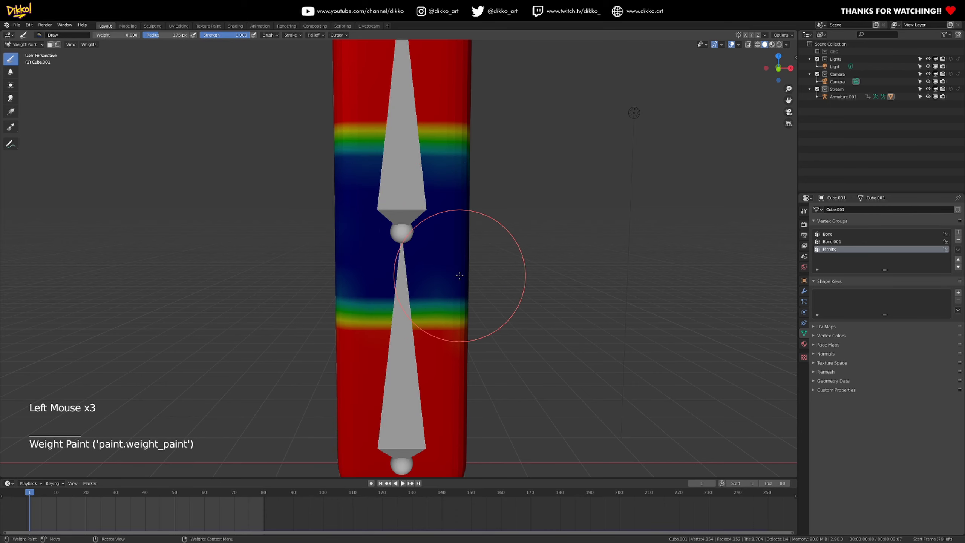
mouse_move(463, 274)
middle_mouse_down()
mouse_move(380, 323)
mouse_move(329, 410)
middle_mouse_up()
mouse_move(376, 236)
left_mouse_down()
mouse_move(403, 180)
mouse_move(376, 201)
left_mouse_up()
Shrink the brush with F and paint zero weight beside both bones on every side.
key("f")
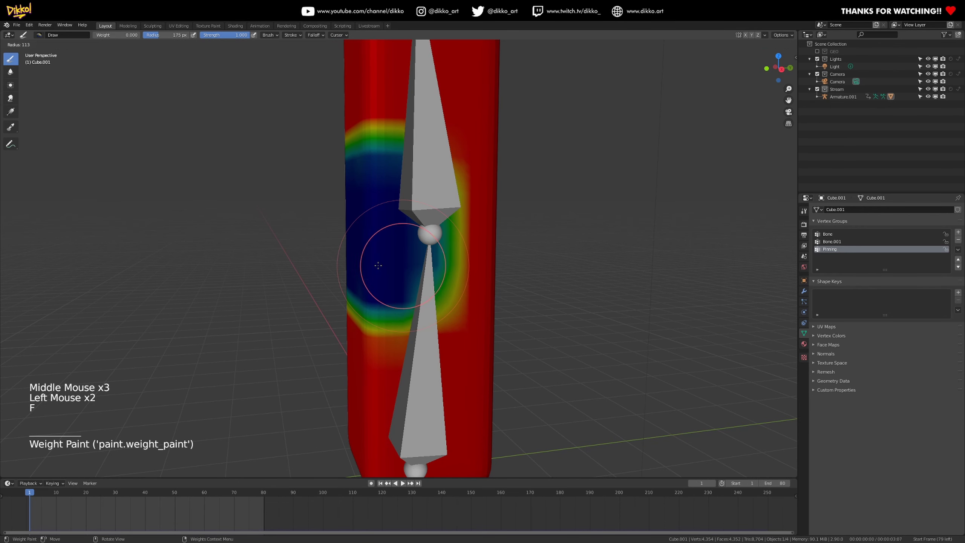
left_click(379, 265)
mouse_move(394, 291)
left_mouse_down()
mouse_move(425, 274)
mouse_move(423, 232)
left_mouse_up()
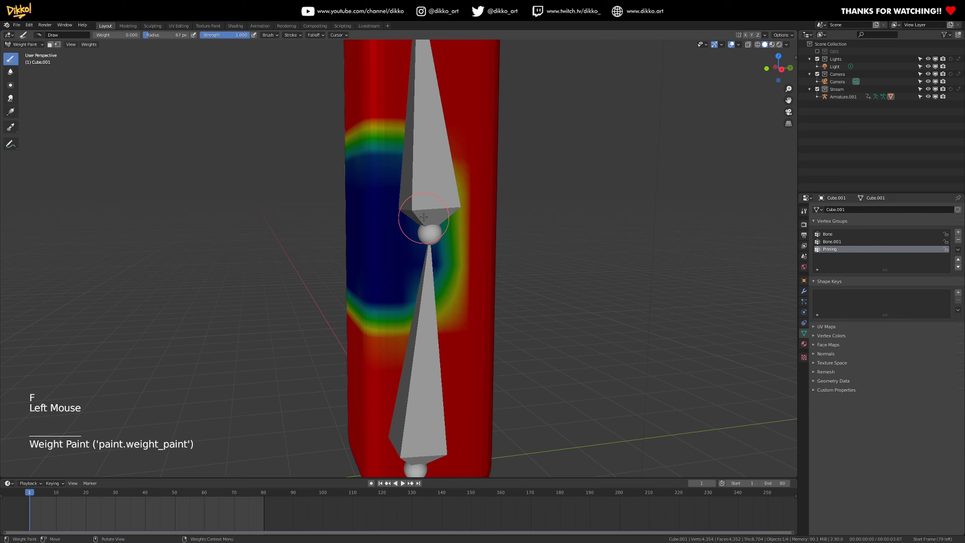
left_click_drag(408, 168, 351, 179)
middle_click_drag(351, 179, 421, 183)
left_click_drag(418, 184, 325, 187)
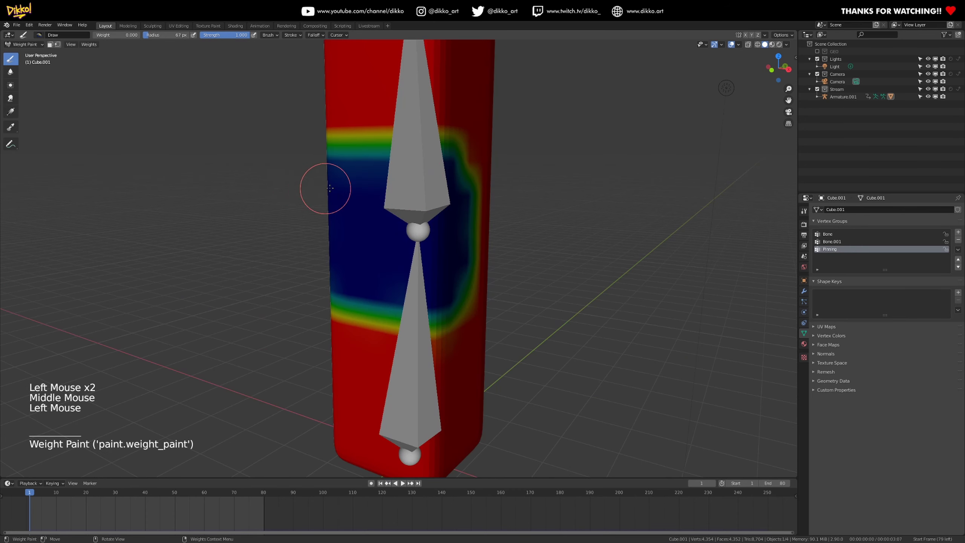
middle_click_drag(324, 187, 439, 190)
left_click_drag(439, 190, 418, 190)
middle_click_drag(308, 188, 460, 169)
mouse_move(460, 168)
left_mouse_down()
mouse_move(383, 177)
mouse_move(381, 202)
left_mouse_up()
left_click_drag(381, 201, 385, 230)
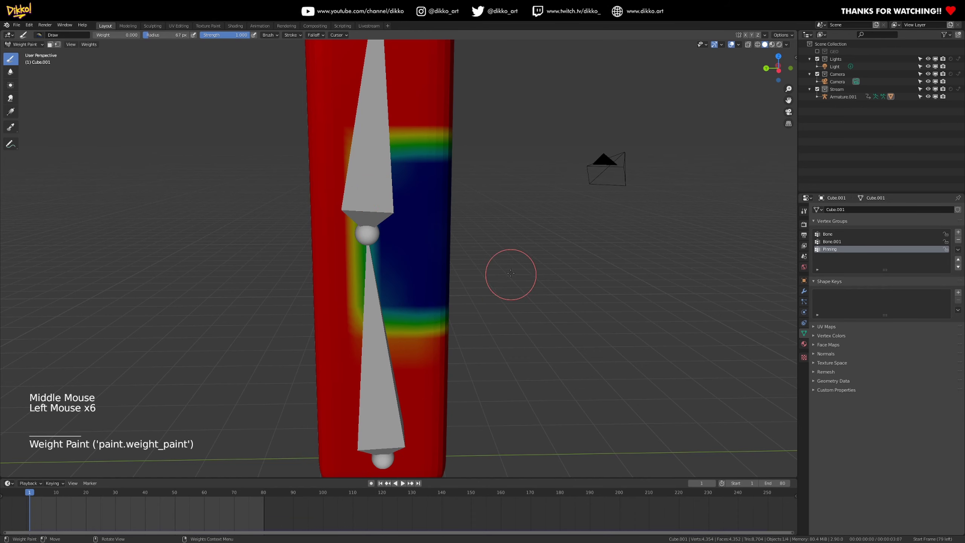
middle_click_drag(511, 273, 371, 281)
left_click_drag(371, 281, 487, 283)
left_click_drag(487, 284, 408, 293)
middle_click_drag(409, 293, 418, 289)
left_click_drag(418, 289, 497, 284)
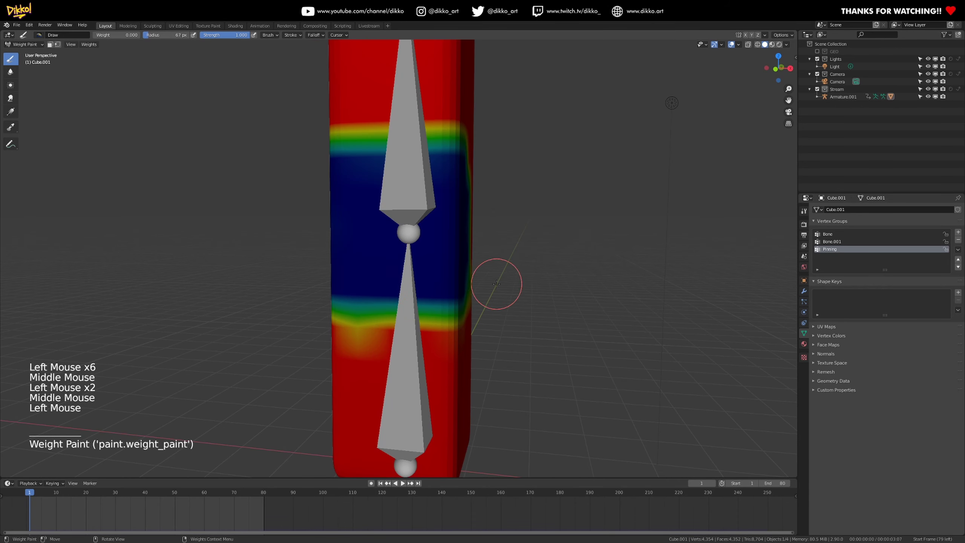
middle_click_drag(497, 284, 335, 291)
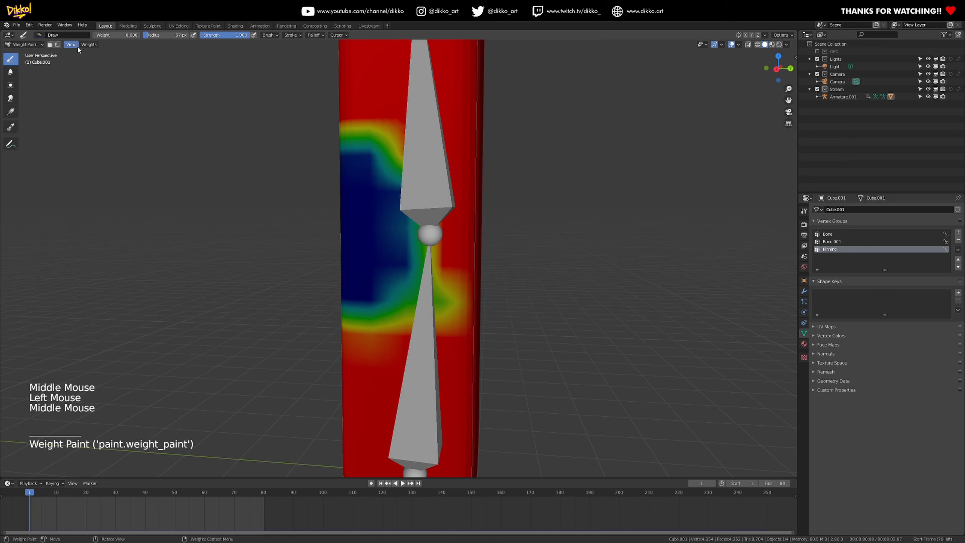
Smooth the Pinning weights twice and return to Object Mode.
left_click(89, 44)
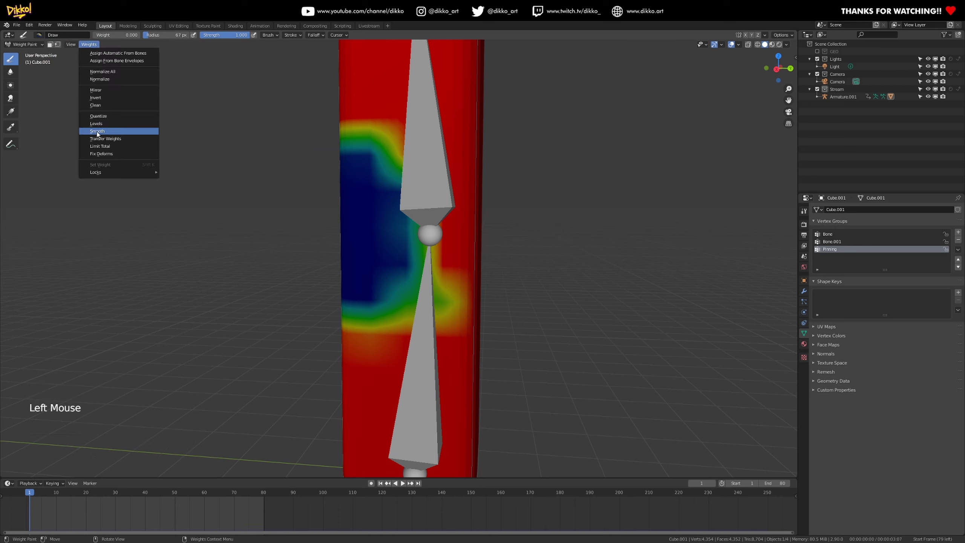
left_click(97, 131)
left_click(89, 45)
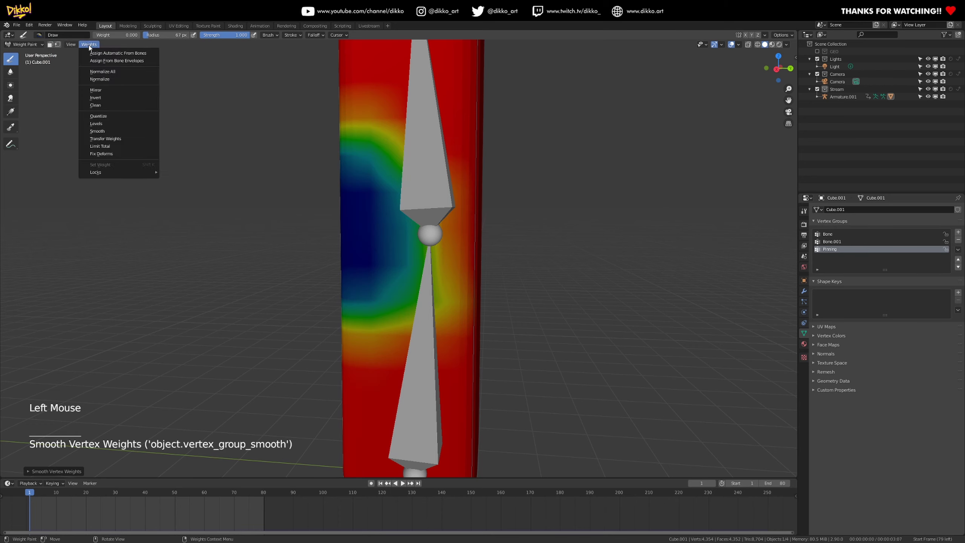
left_click(96, 131)
mouse_move(317, 201)
middle_mouse_down()
mouse_move(394, 210)
mouse_move(441, 233)
mouse_move(369, 238)
mouse_move(82, 75)
middle_mouse_up()
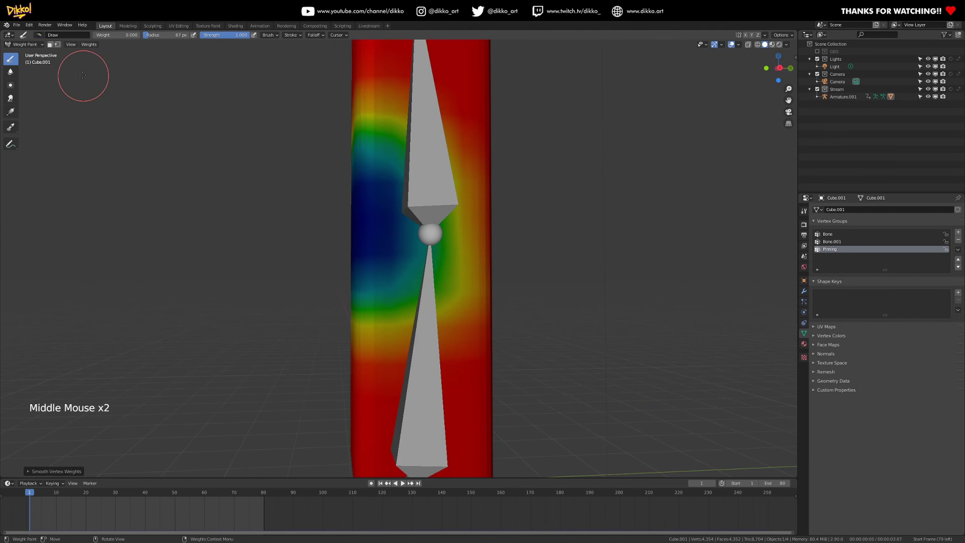
left_click(34, 46)
left_click(23, 56)
scroll(393, 288, "down", 2)
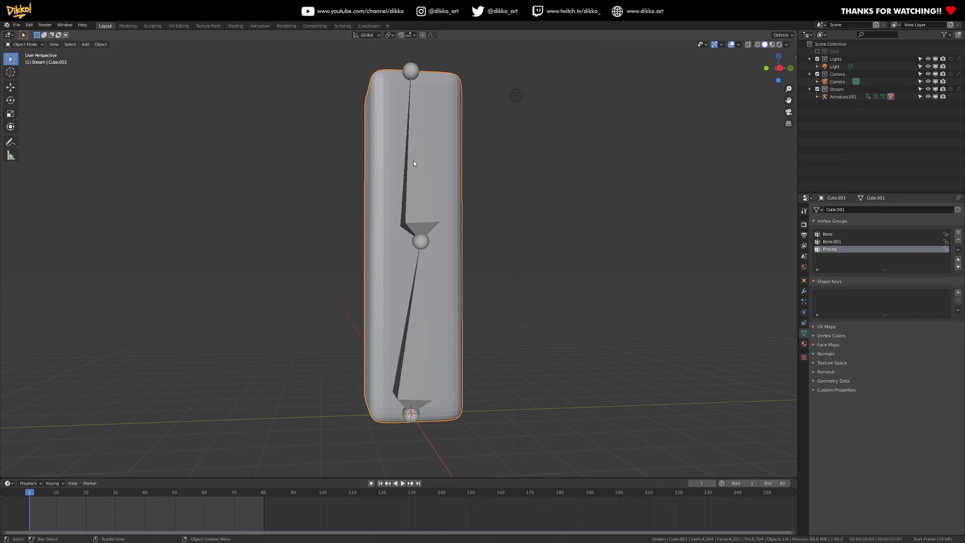
Play the animation and orbit to inspect the joint's cloth-like wrinkling, stopping at frame 75.
key("space")
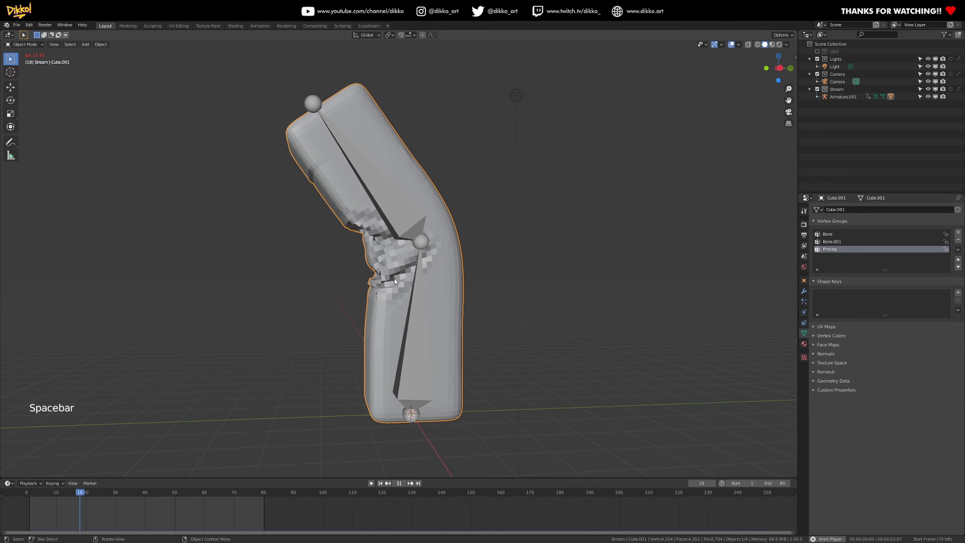
middle_click_drag(394, 281, 374, 95)
scroll(371, 287, "up", 2)
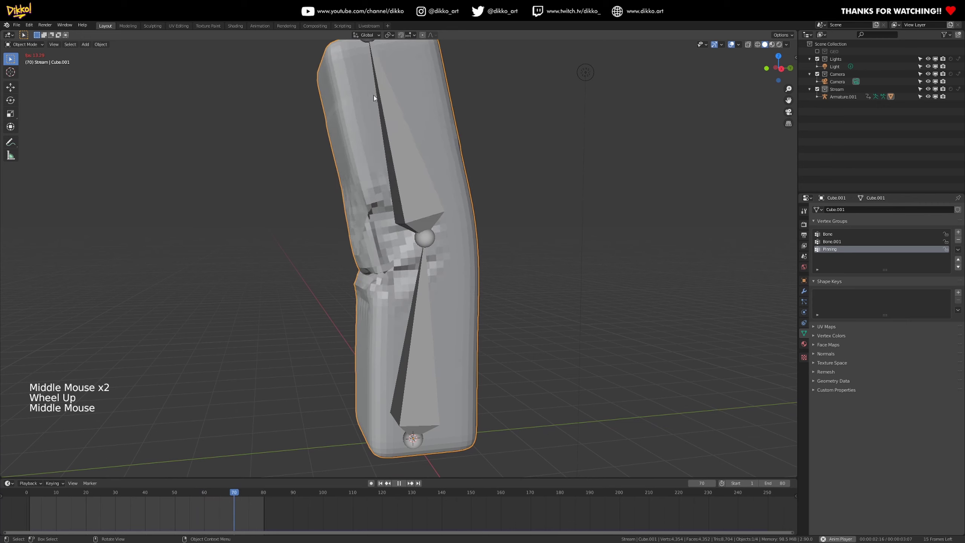
scroll(469, 239, "down", 2)
middle_click_drag(469, 239, 272, 200)
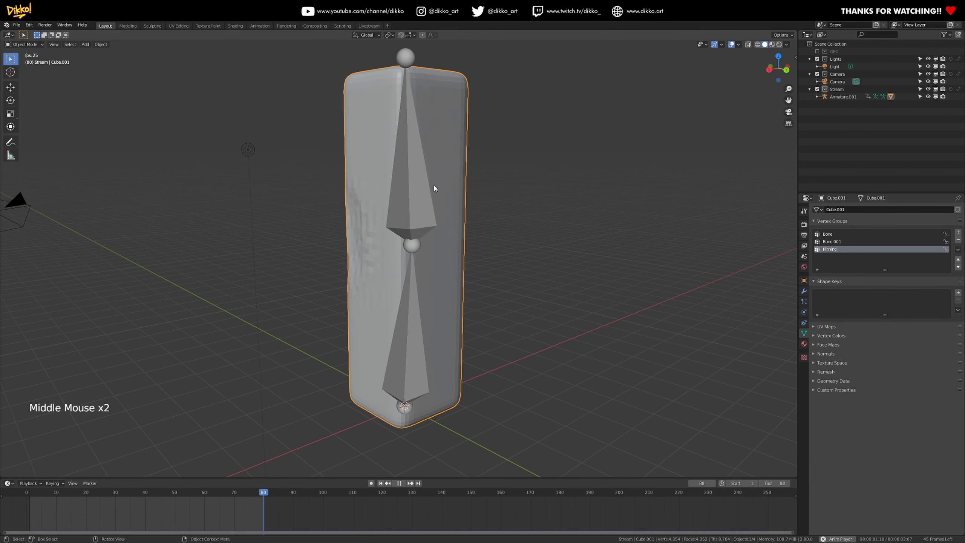
middle_click_drag(420, 360, 420, 314)
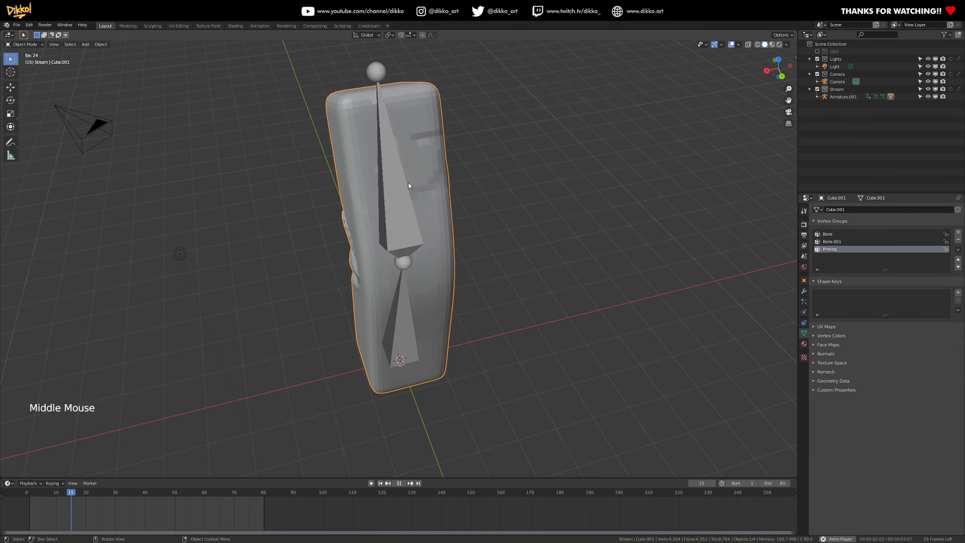
middle_click_drag(413, 161, 425, 266)
scroll(386, 318, "up", 2)
middle_click_drag(387, 321, 376, 271)
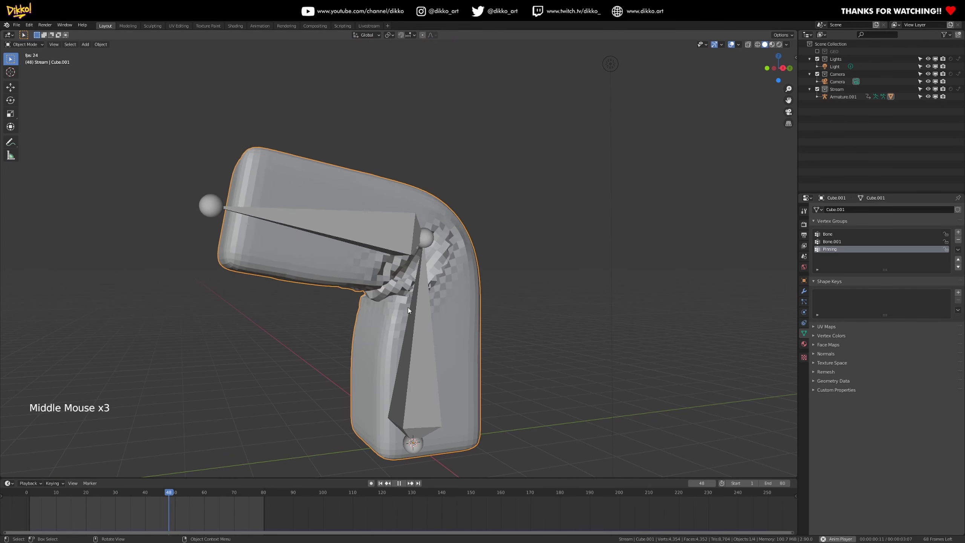
key("space")
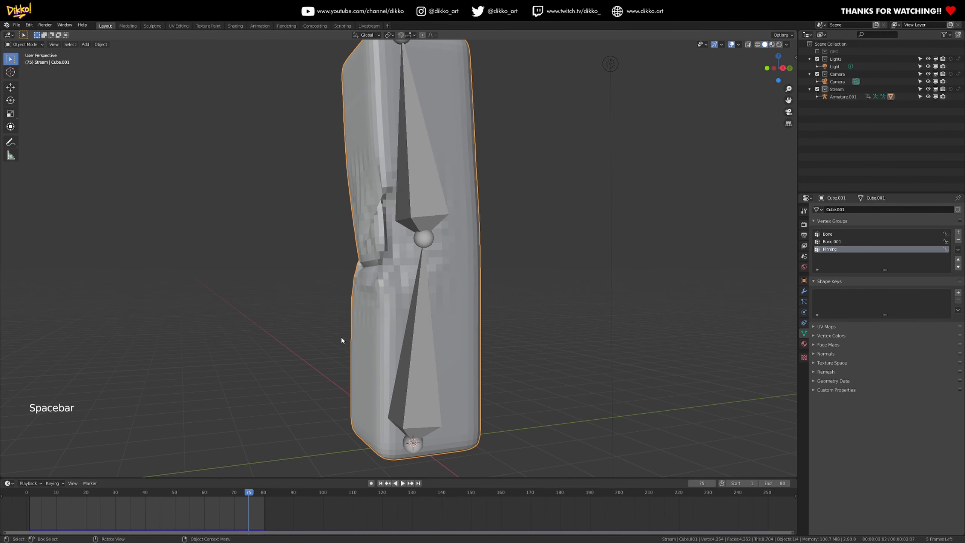
left_click(805, 292)
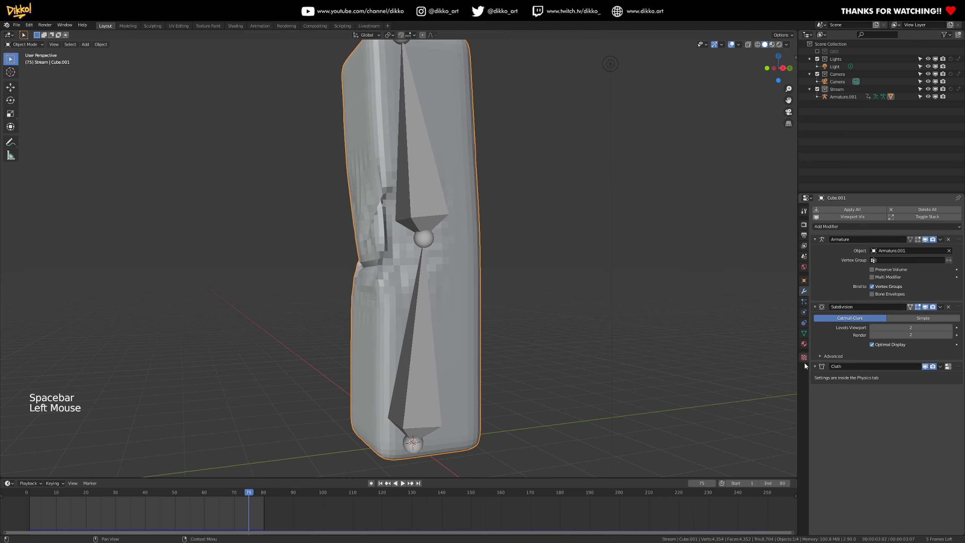
Enable cloth self collisions at 0.01 m distance and replay the simulation from frame 1.
left_click(949, 367)
scroll(854, 464, "down", 4)
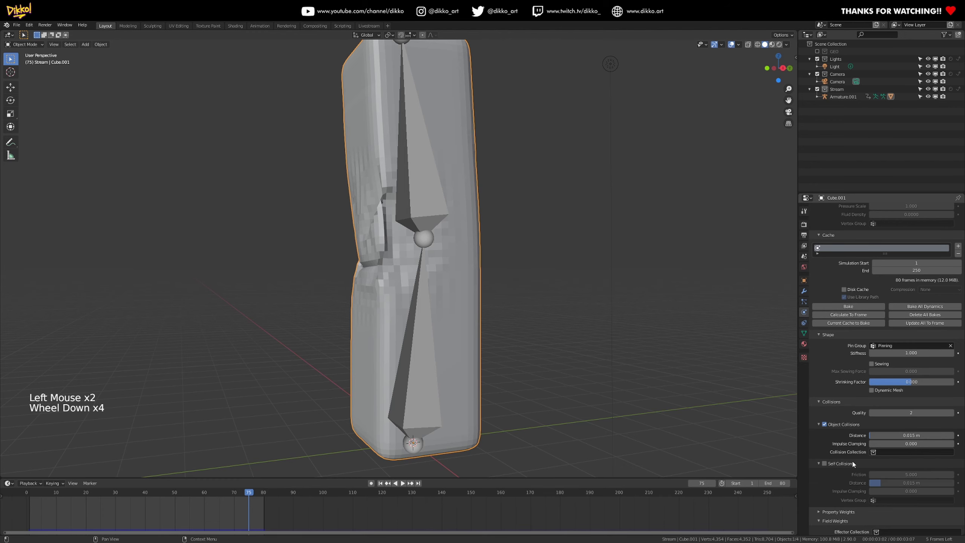
left_click(823, 464)
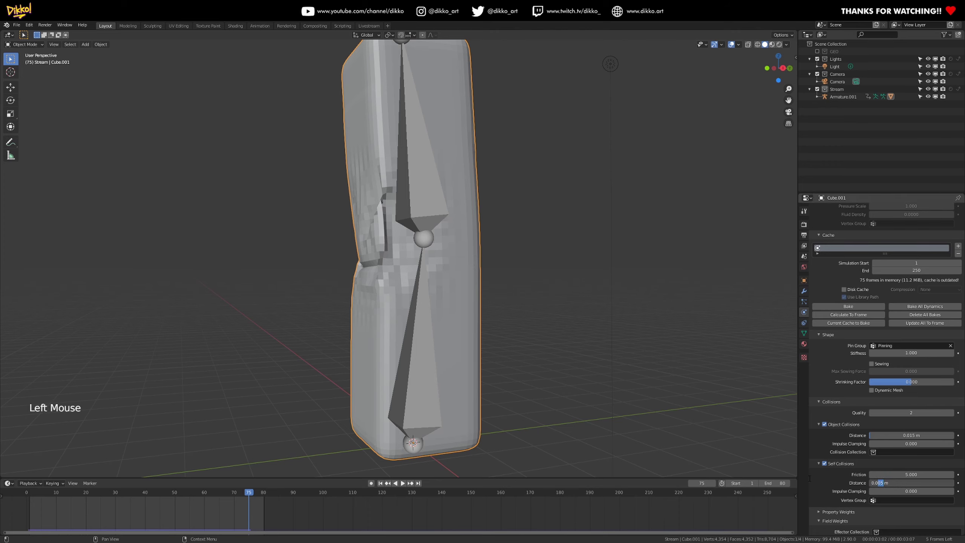
left_click(29, 495)
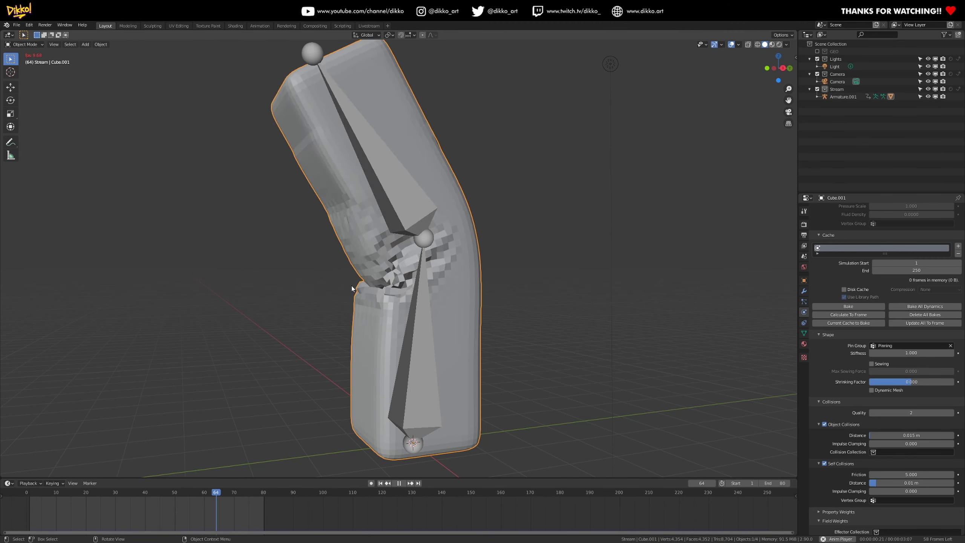
key("space")
Shade the cloth tube smooth and play the simulation, stopping once it straightens.
right_click(359, 200)
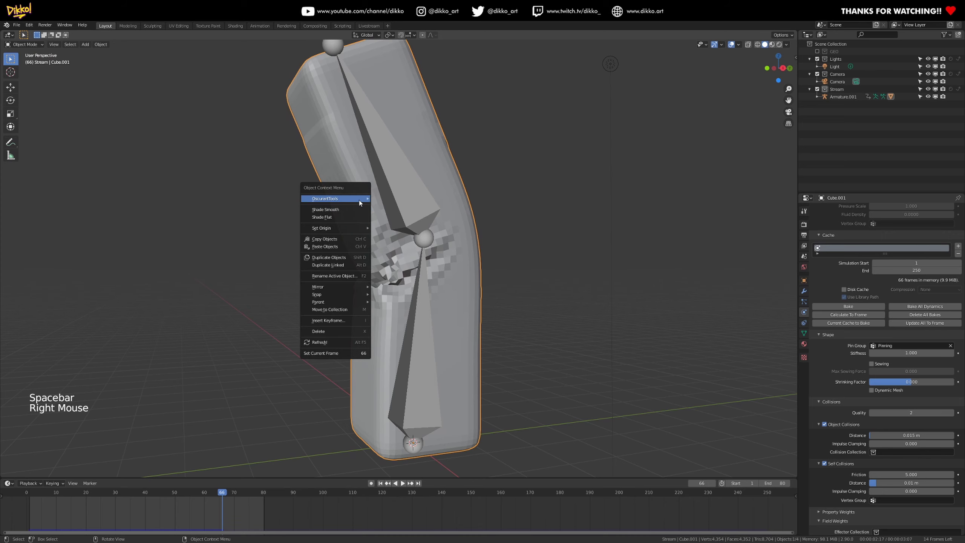
left_click(353, 207)
key("space")
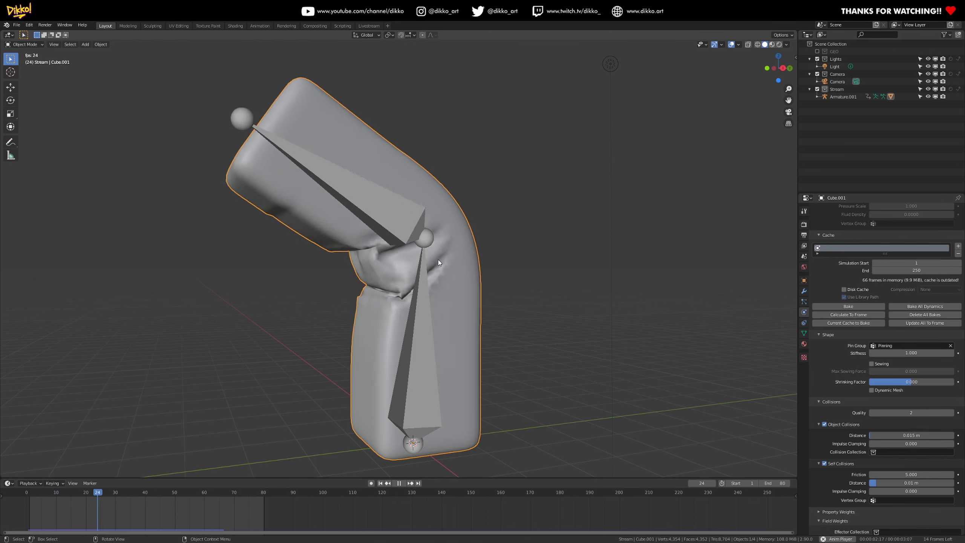
middle_click_drag(403, 362, 444, 302)
scroll(439, 304, "down", 1)
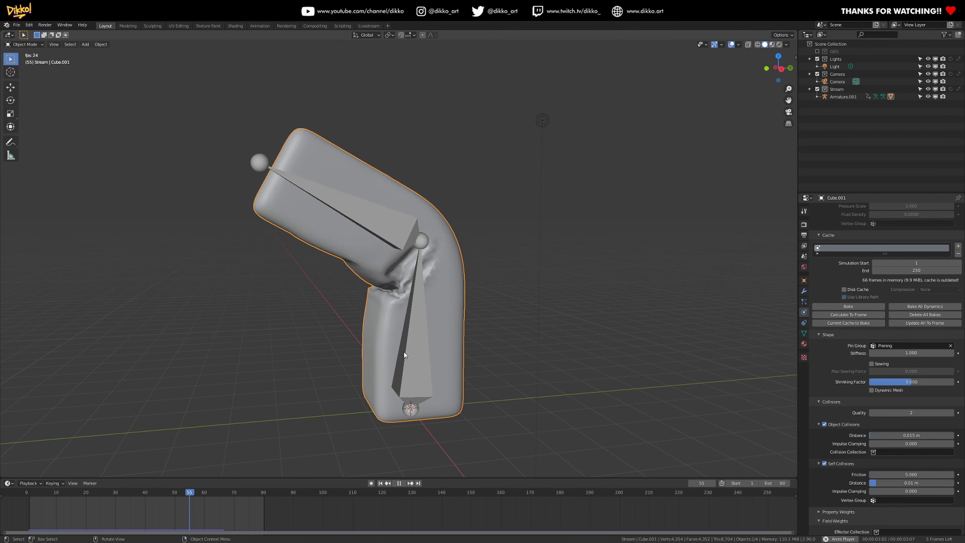
key("space")
left_click(24, 45)
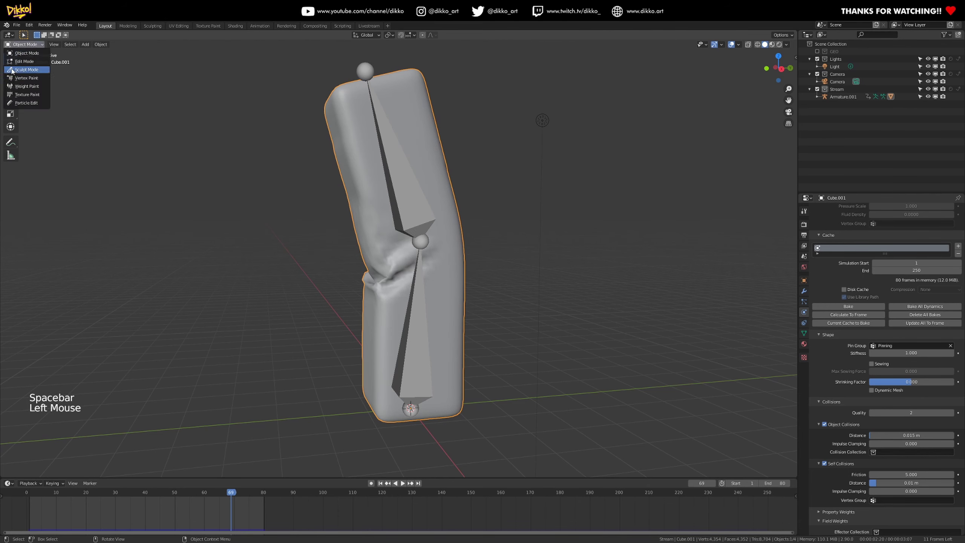
In the armature's Pose Mode, select the lower bone and key its rest transform at frame 1.
left_click(433, 390)
left_click(428, 380)
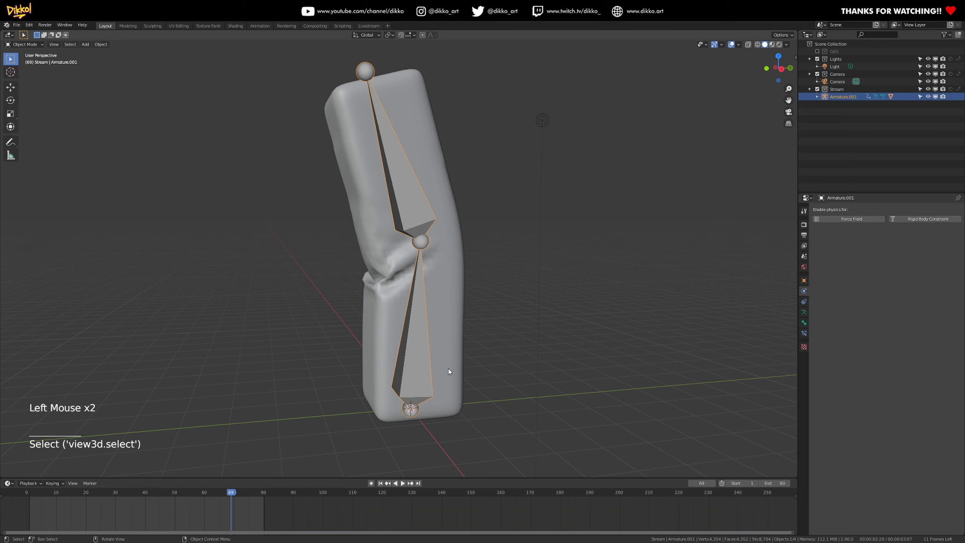
left_click(21, 71)
left_click(427, 392)
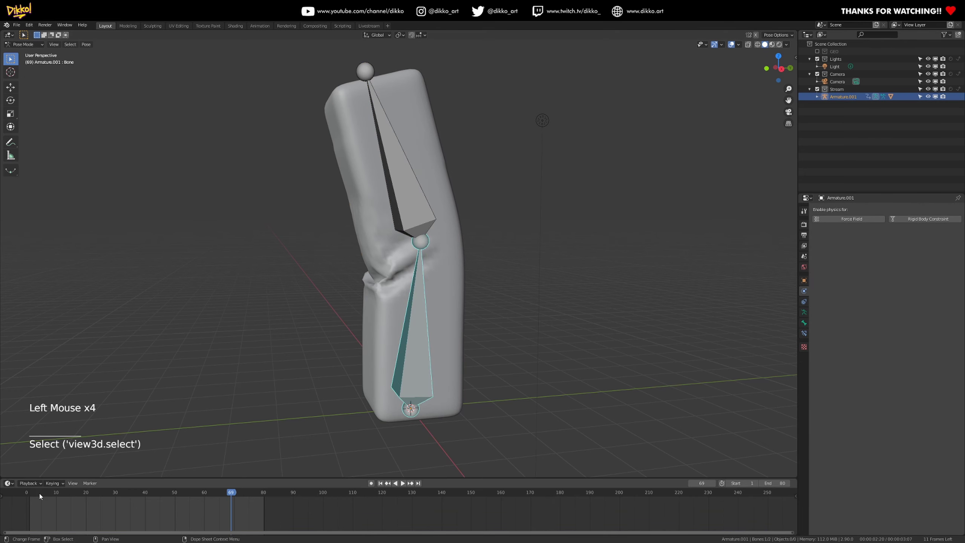
left_click(29, 495)
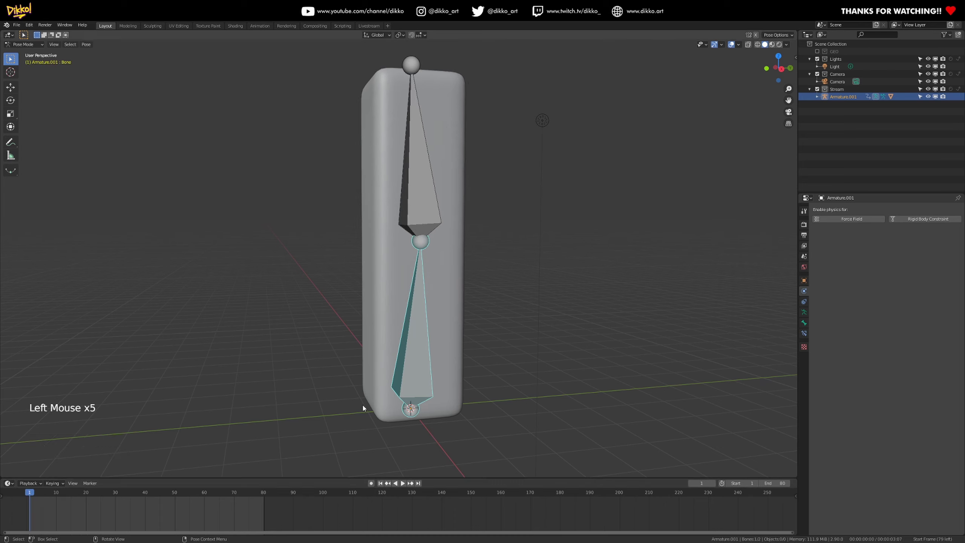
key("i")
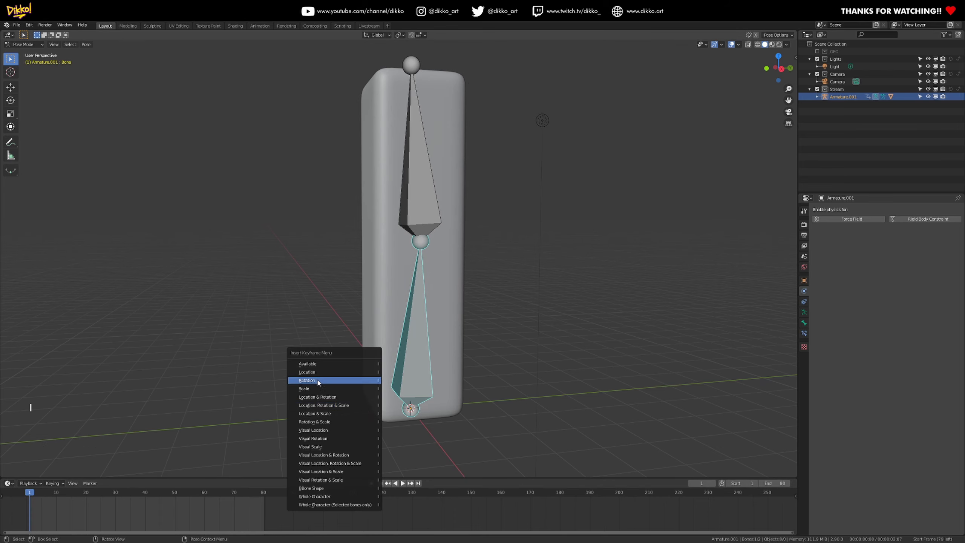
left_click(319, 405)
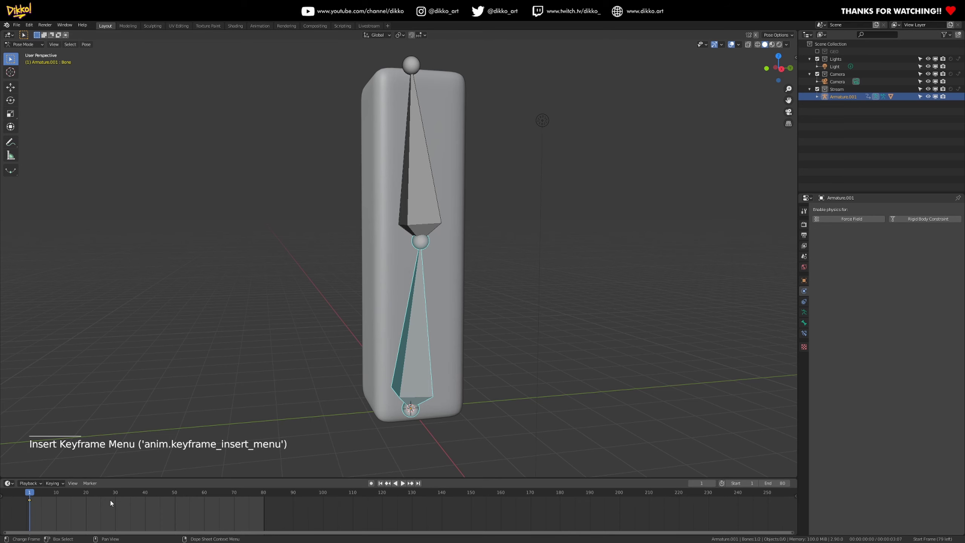
At frame 40, move the lower bone along Y and key it.
left_click(144, 495)
left_click_drag(144, 499, 145, 499)
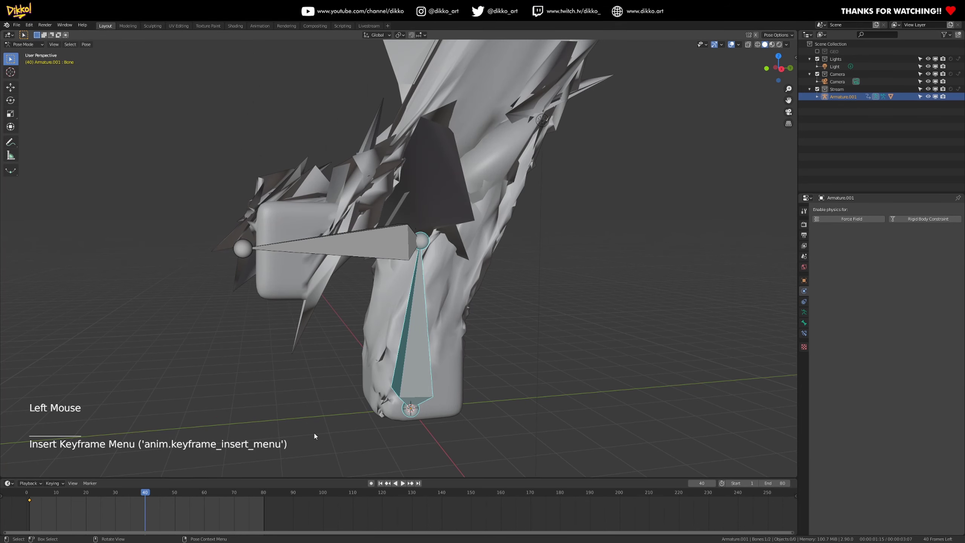
key("g")
key("y")
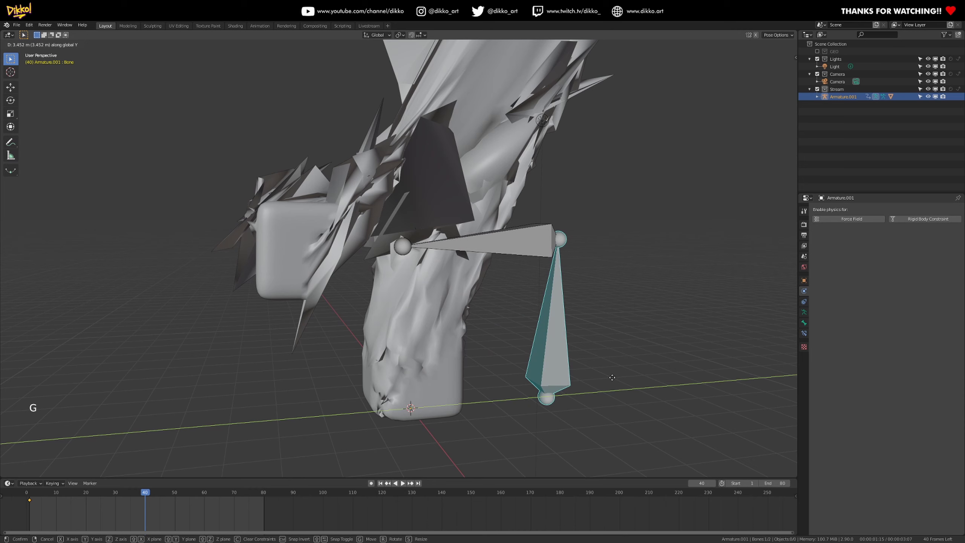
left_click(639, 371)
key("i")
left_click(640, 371)
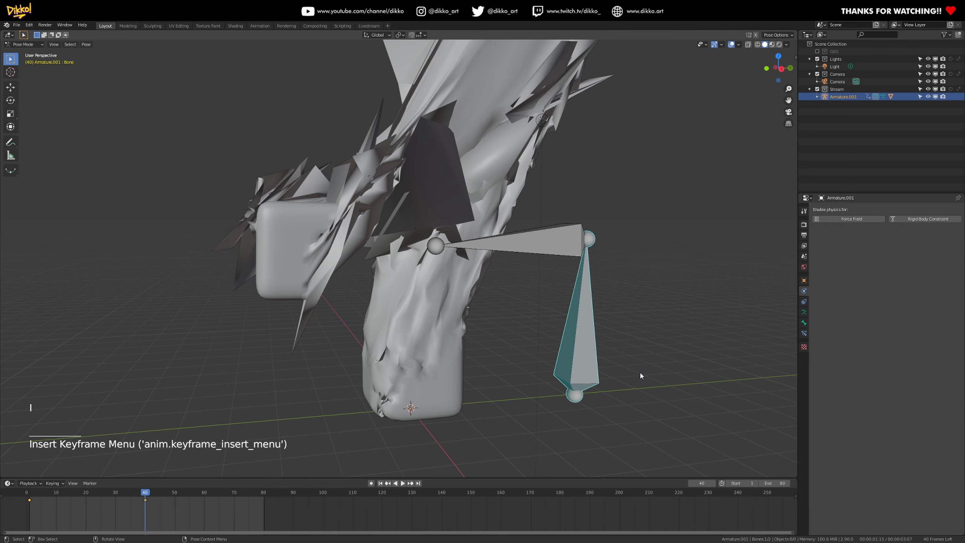
Paste the frame 1 rest key at frame 80, play the animation, and rewind to frame 1.
left_click_drag(262, 497, 265, 496)
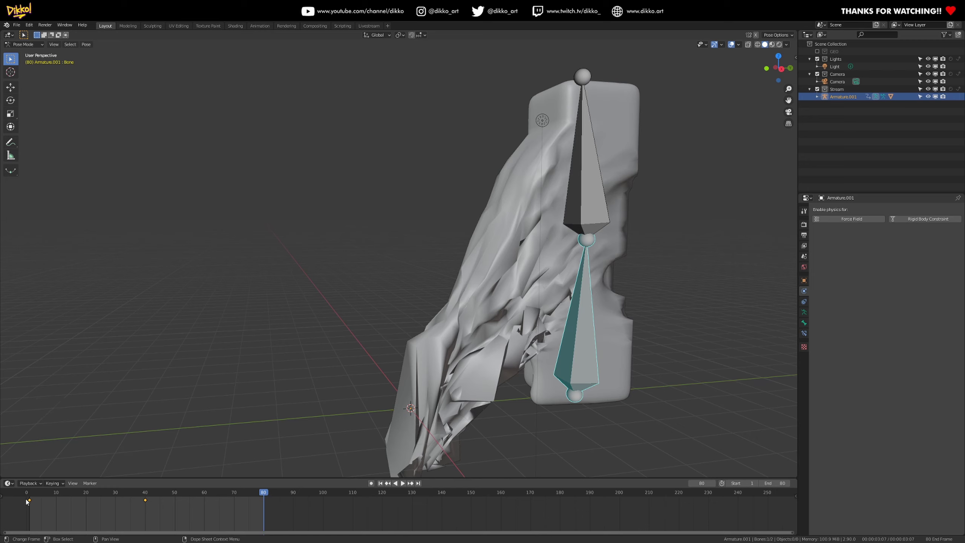
key("ctrl+c")
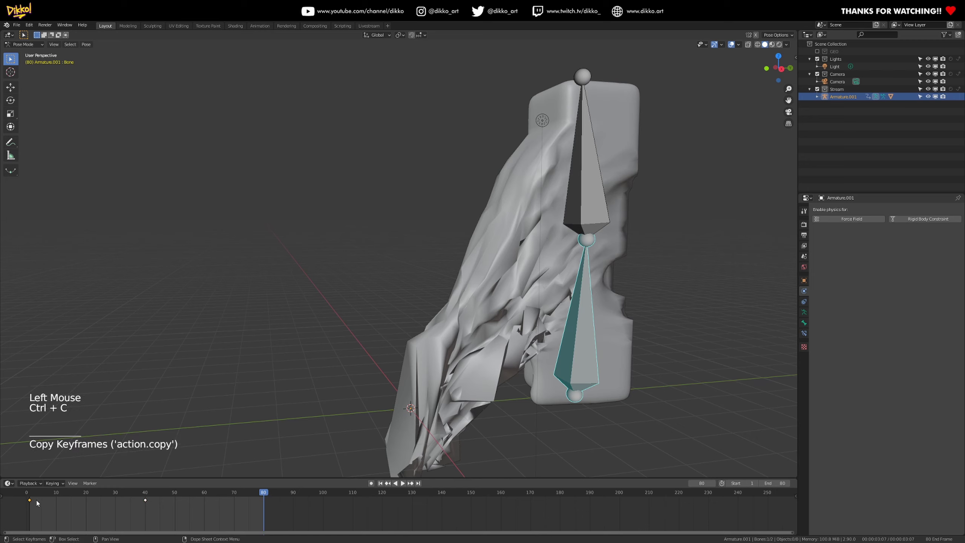
key("ctrl+v")
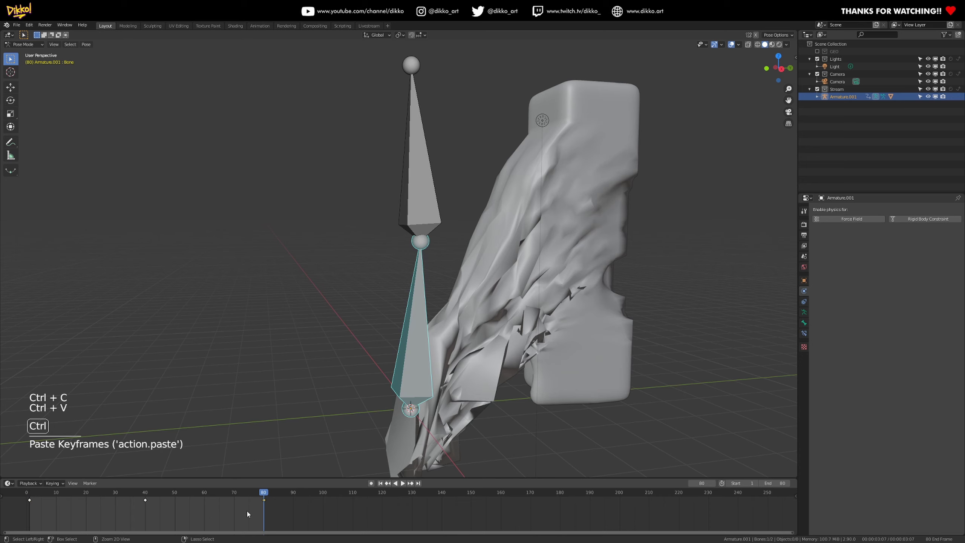
left_click(31, 499)
key("space")
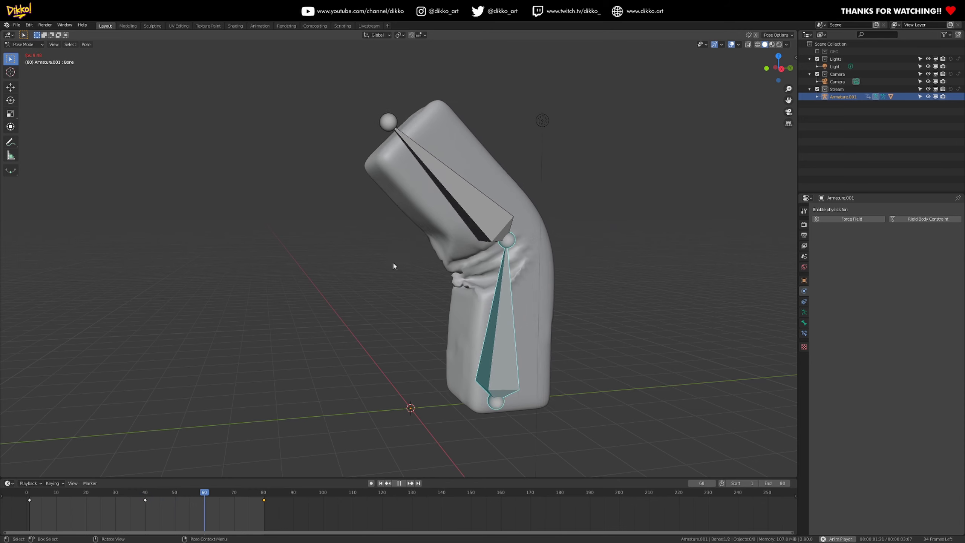
key("space")
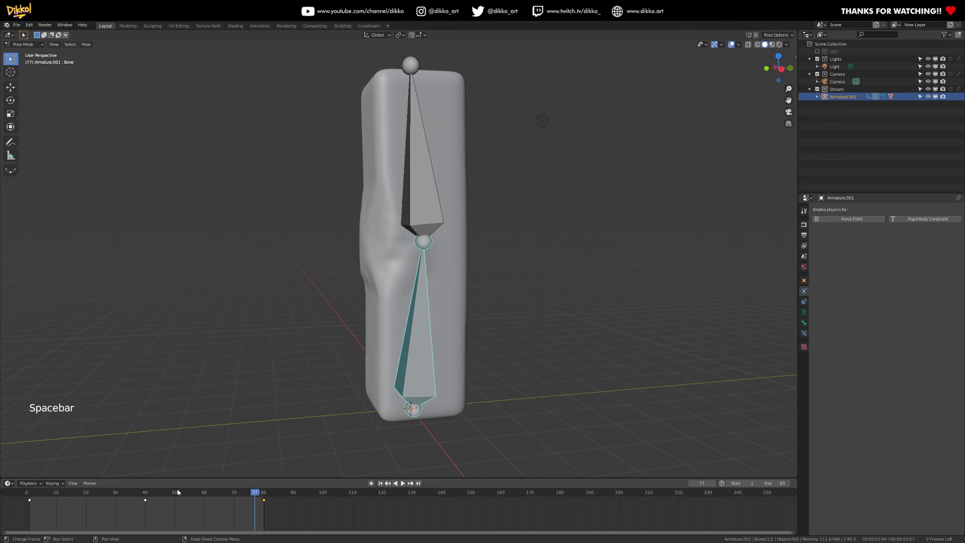
left_click(30, 498)
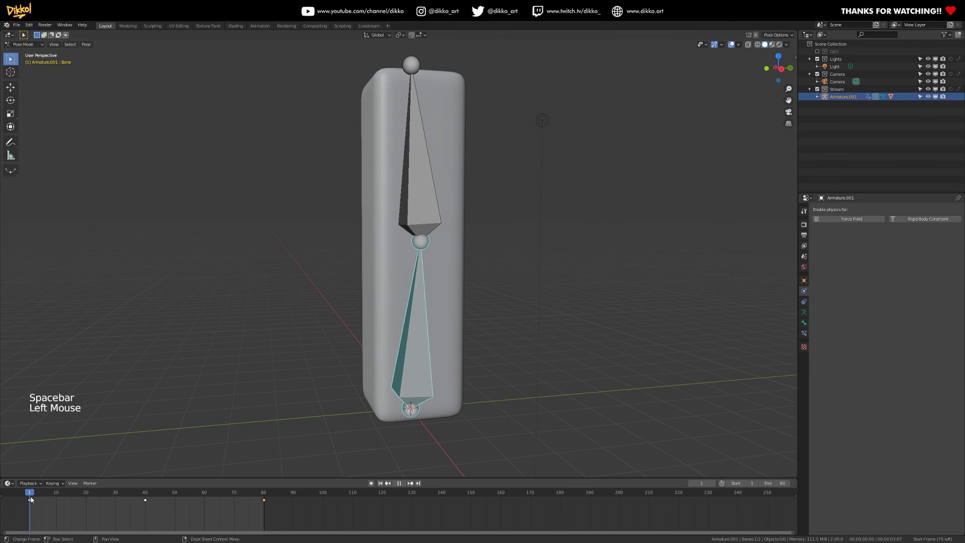
Return to Object Mode, enable Dynamic Mesh in the cube's Cloth Shape settings, and play.
left_click(27, 53)
left_click(402, 219)
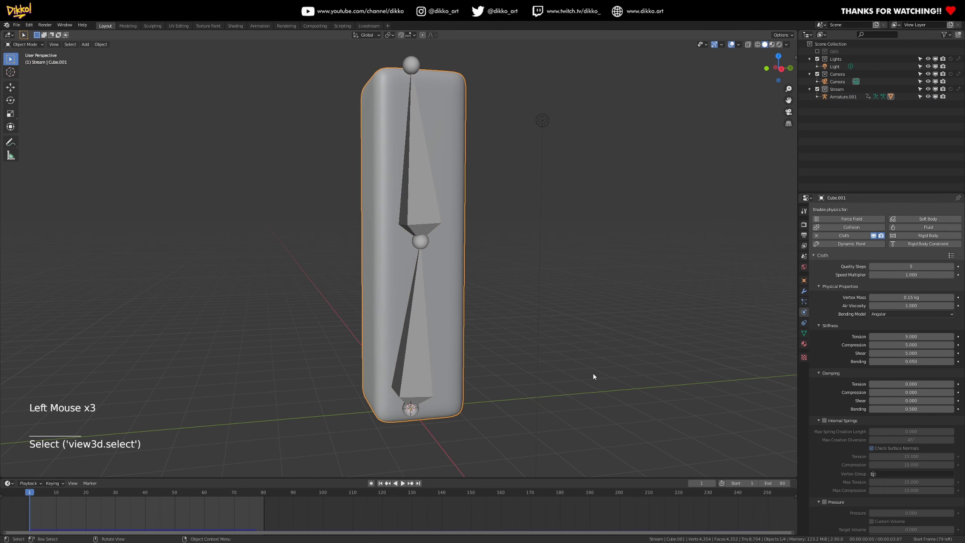
scroll(844, 481, "down", 4)
scroll(842, 473, "up", 6)
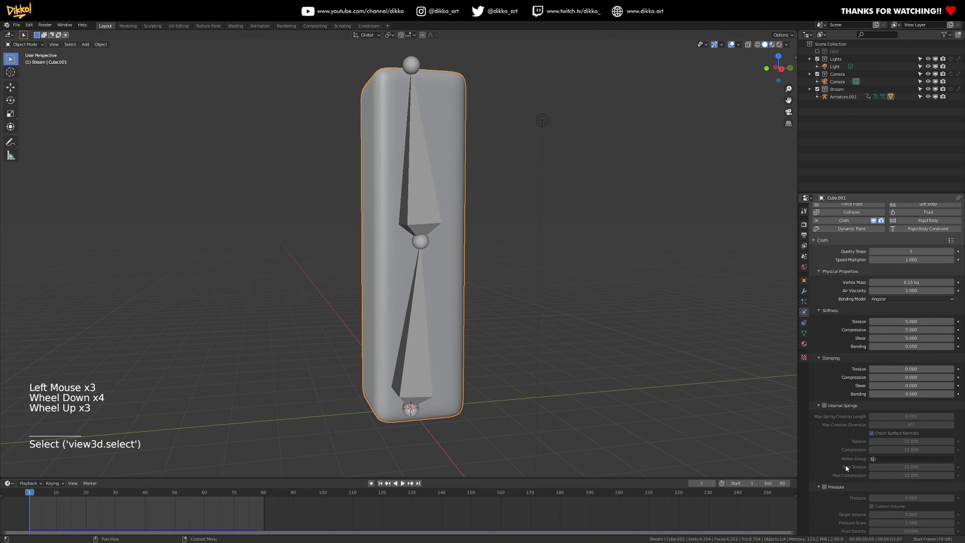
scroll(862, 245, "down", 20)
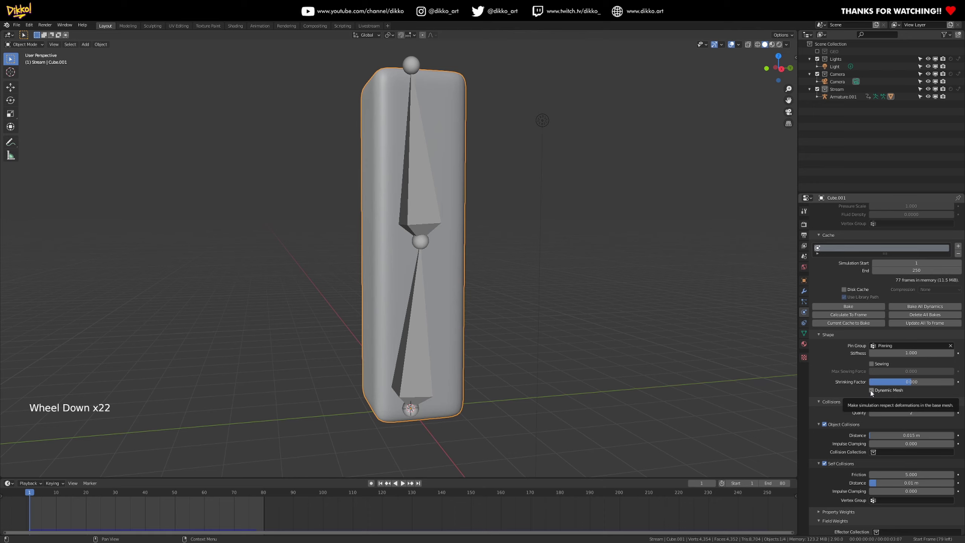
left_click(872, 390)
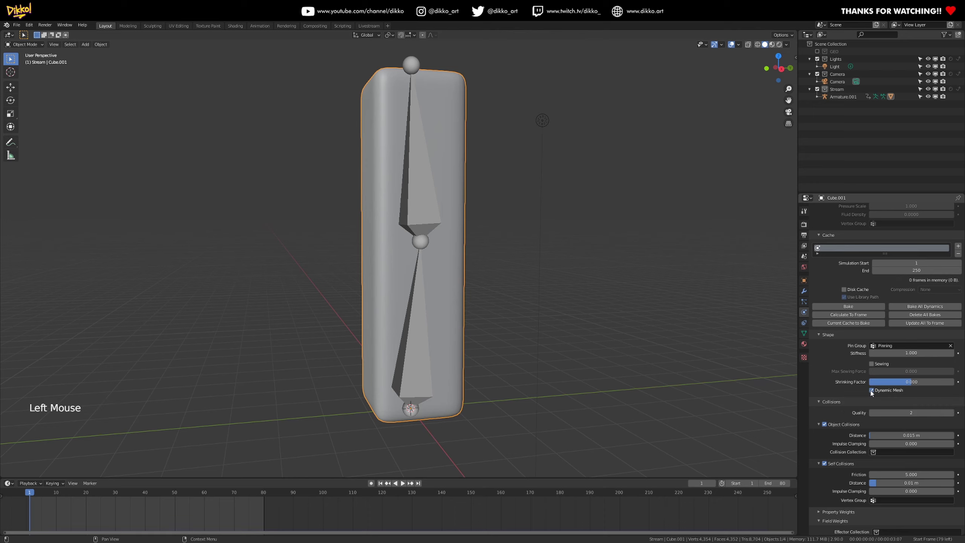
key("space")
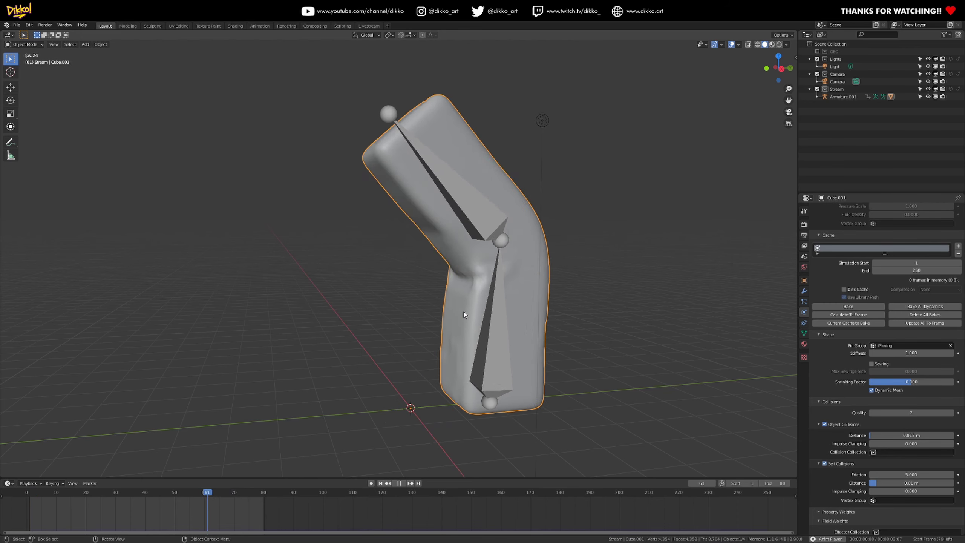
Set the cloth's Gravity field weight to 0 and replay the bend from the start.
key("space")
scroll(850, 490, "down", 5)
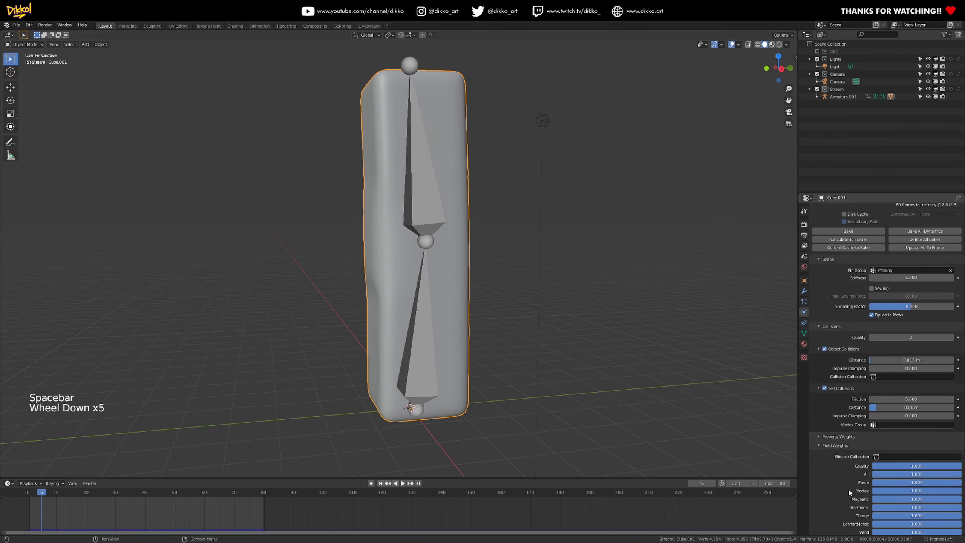
scroll(850, 491, "down", 4)
left_click_drag(889, 412, 874, 412)
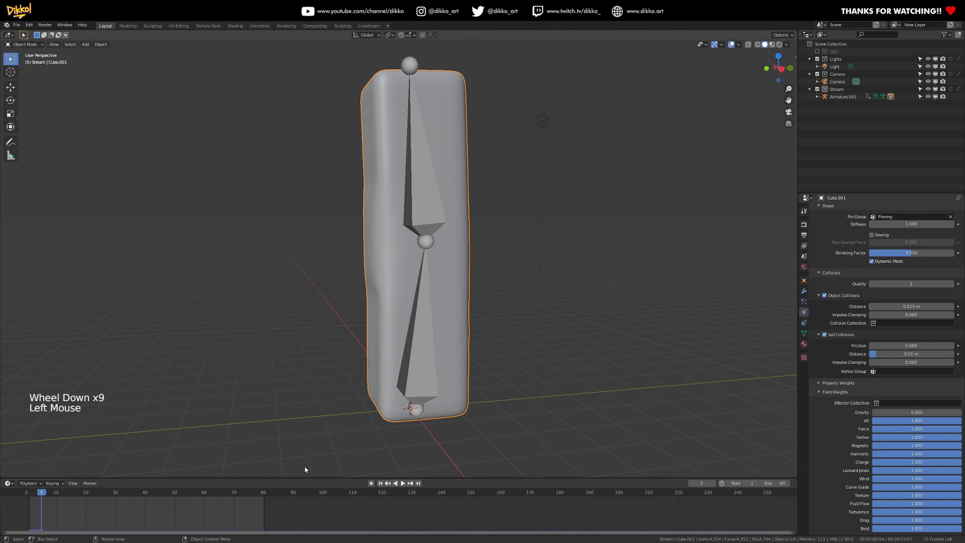
left_click(26, 497)
key("space")
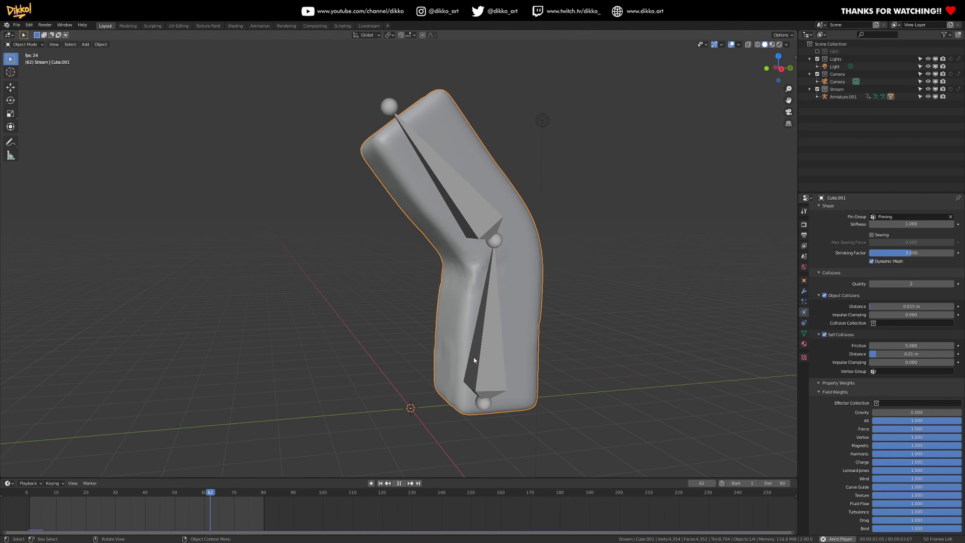
key("space")
Rewind to frame 1, then select the armature and add the cube as active.
middle_click_drag(596, 408, 135, 530)
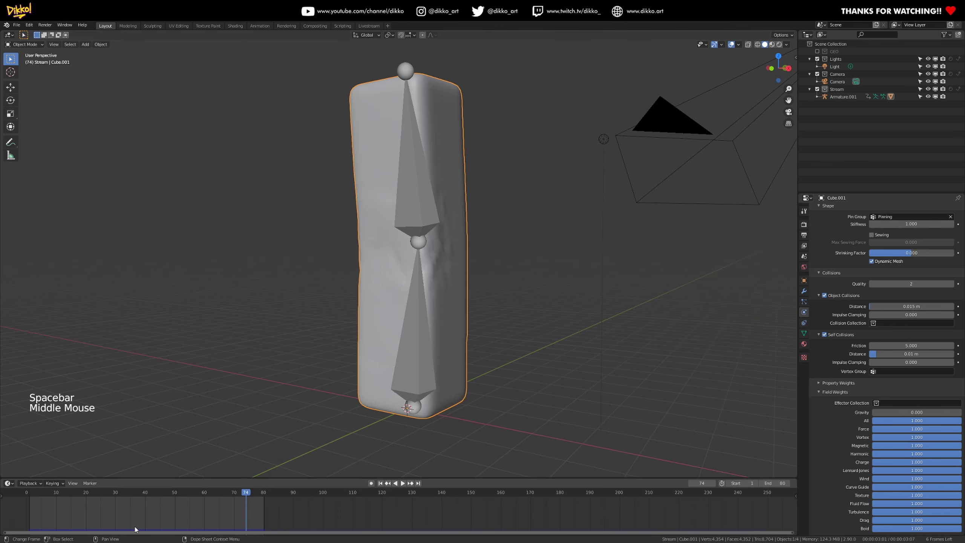
left_click_drag(69, 491, 33, 498)
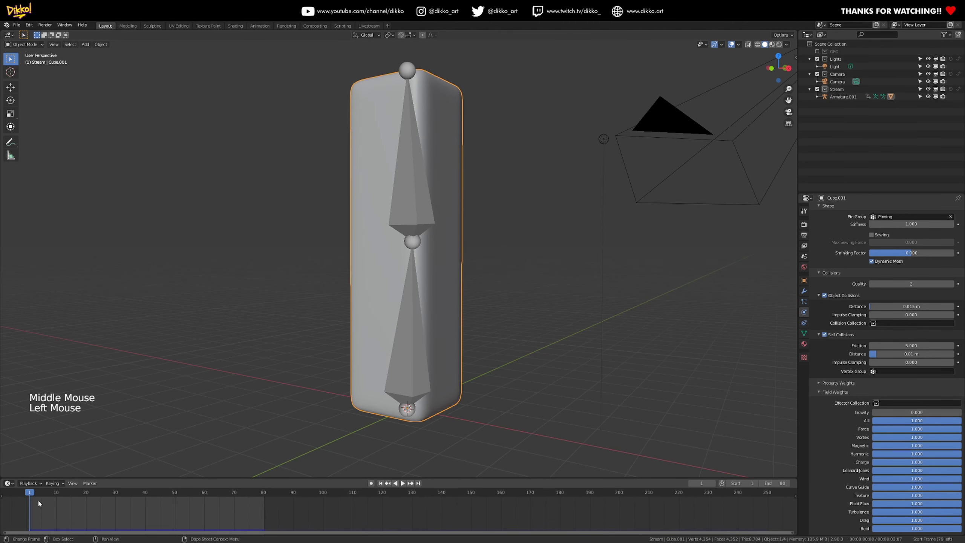
scroll(399, 380, "down", 2)
middle_click_drag(399, 380, 421, 362)
middle_click_drag(483, 343, 484, 357)
left_click(418, 317)
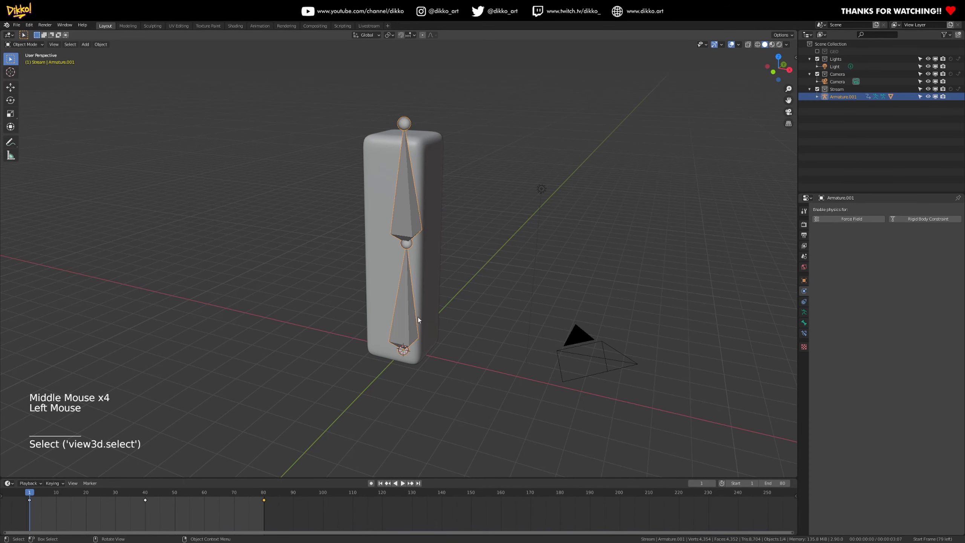
left_click(422, 358, "shift")
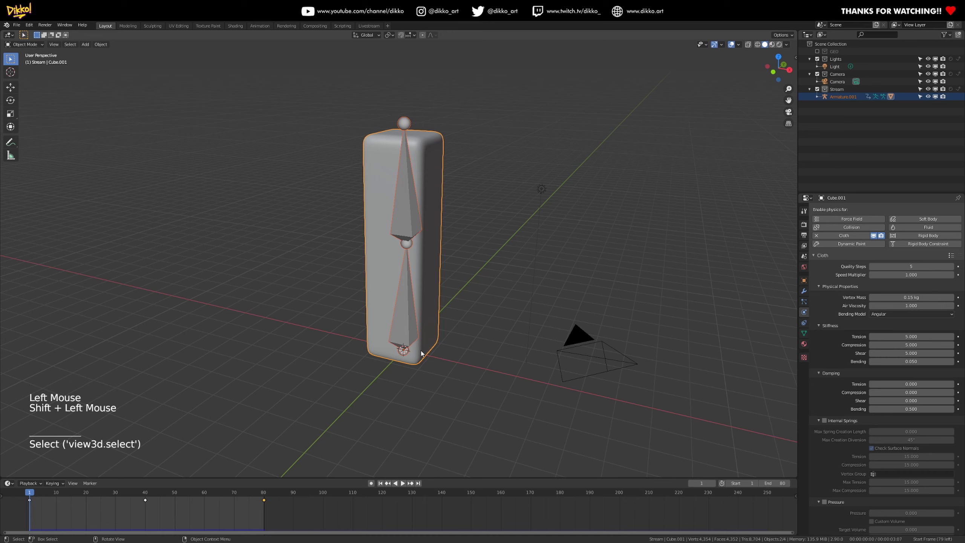
Duplicate the rigged block with Shift+D and place the copy beside the original.
key("shift+d")
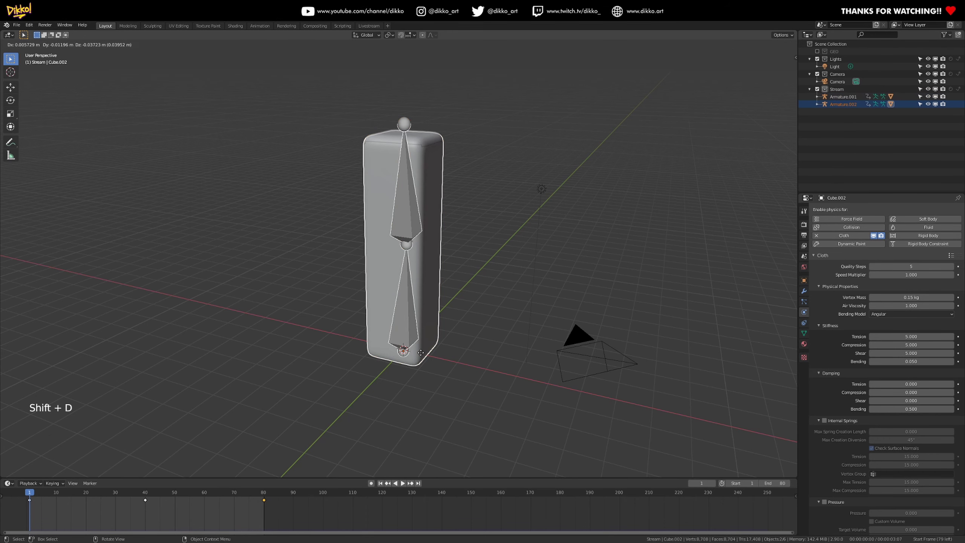
left_click(538, 398)
middle_click_drag(542, 381, 494, 341)
left_click(542, 334)
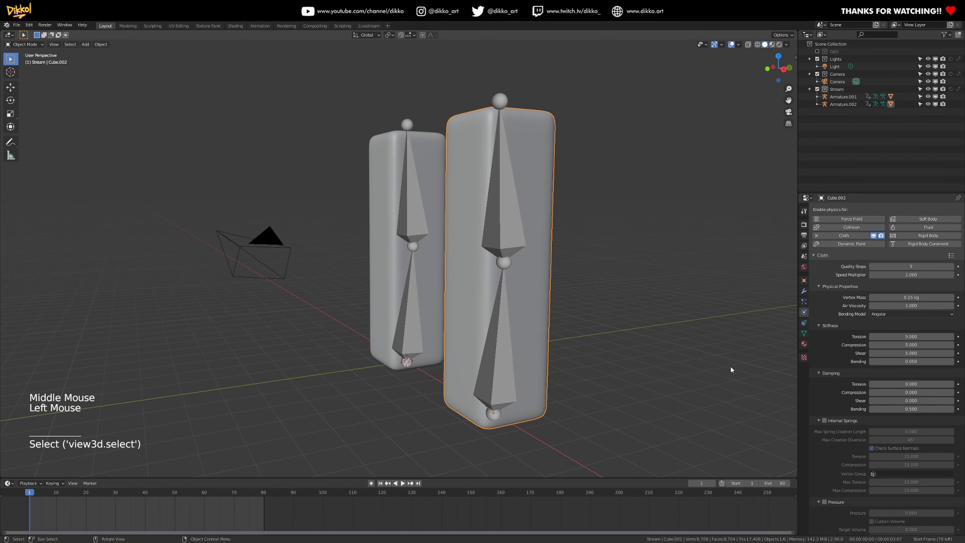
Remove the Cloth physics from the duplicated cube.
left_click(804, 291)
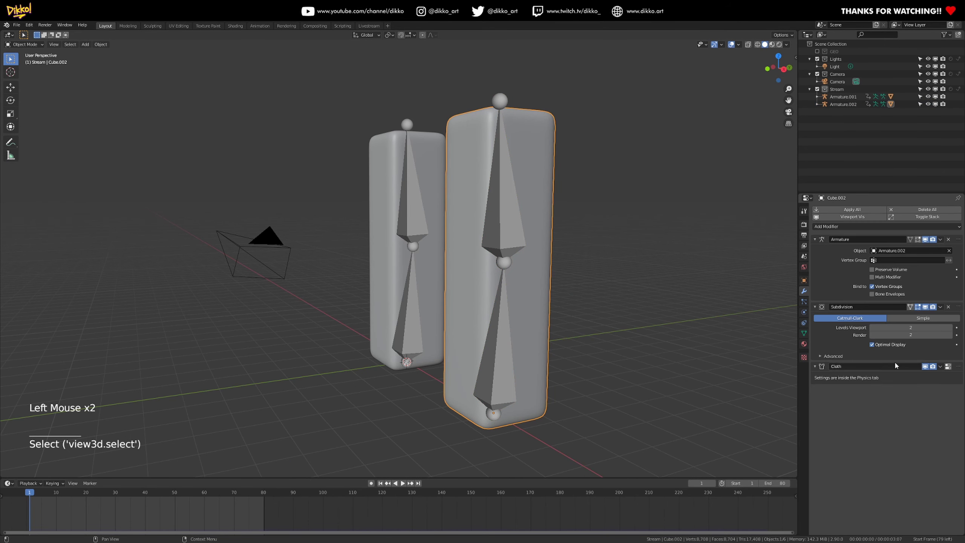
left_click(815, 367)
left_click(816, 367)
left_click(950, 367)
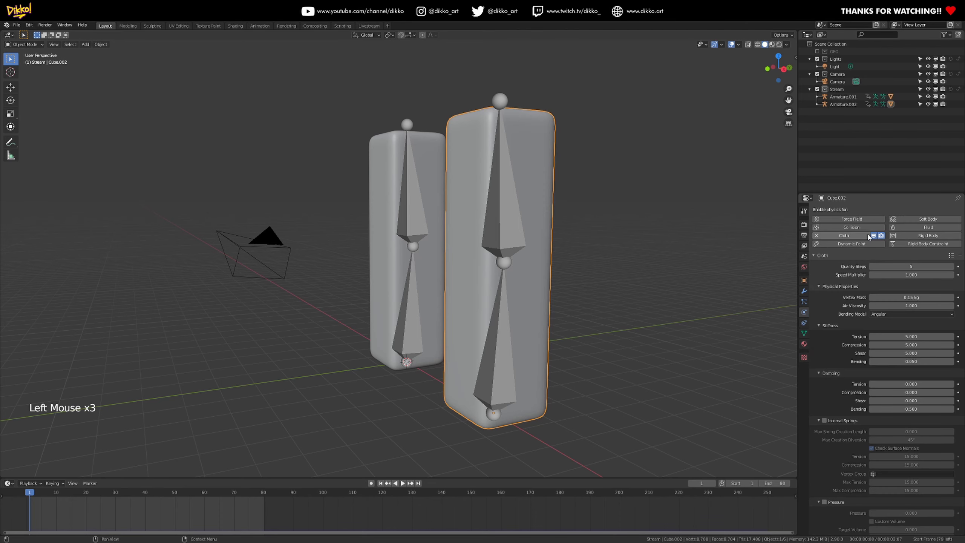
left_click(841, 238)
Play the animation to watch both rigs bend, then stop it.
middle_click_drag(491, 330, 565, 337)
middle_click_drag(574, 336, 530, 240, "shift")
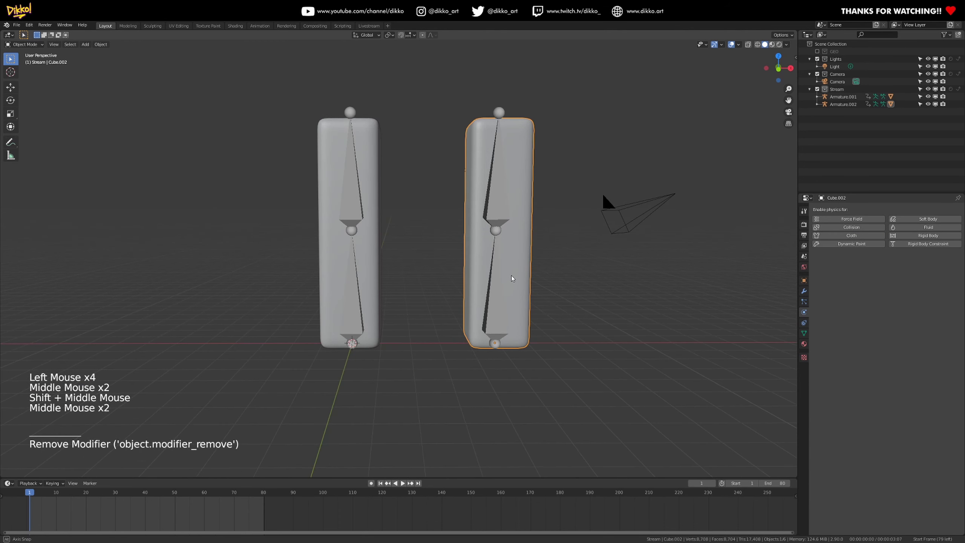
middle_click_drag(512, 276, 521, 271)
left_click(521, 271)
middle_click_drag(575, 287, 526, 311)
key("space")
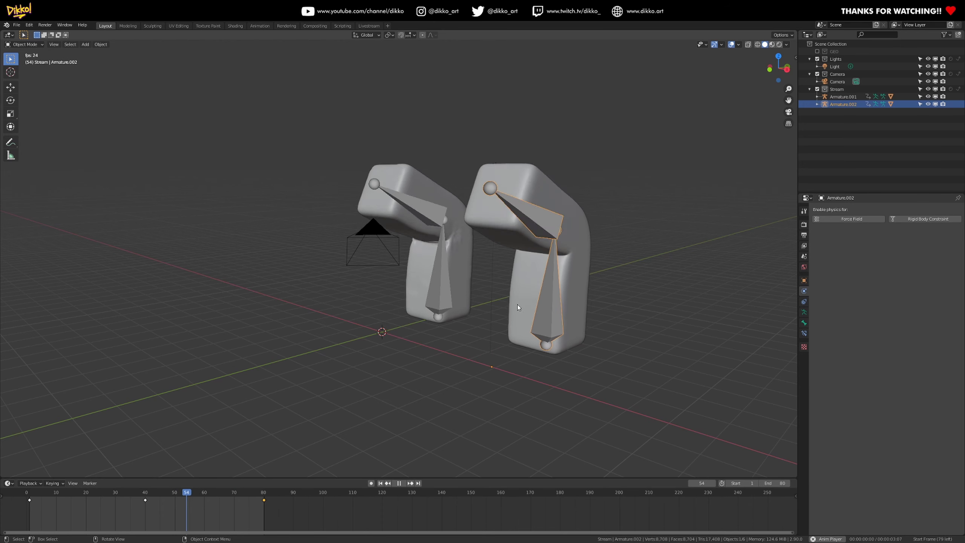
key("space")
middle_click_drag(457, 315, 476, 192)
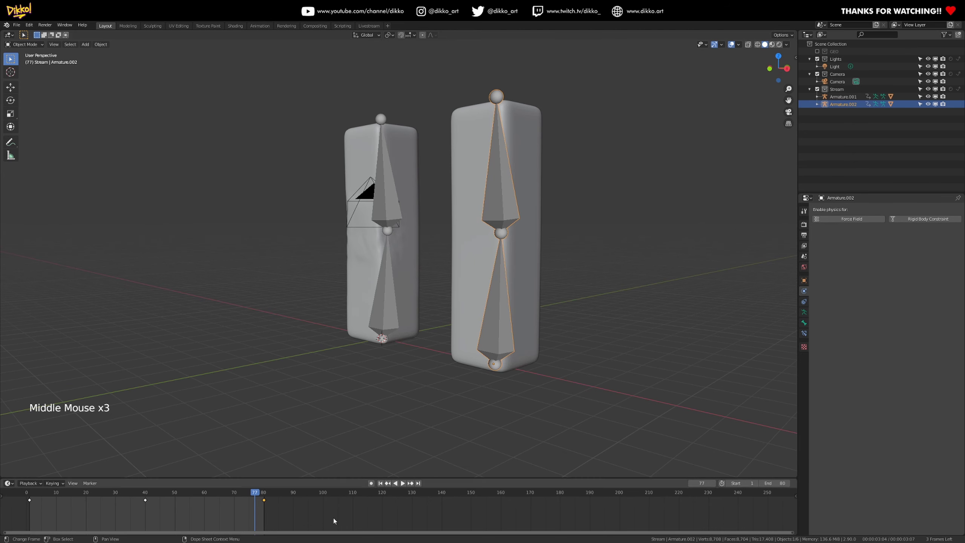
Rewind to frame 1 and enter Edit Mode on Cube.002 with face selection.
left_click(28, 499)
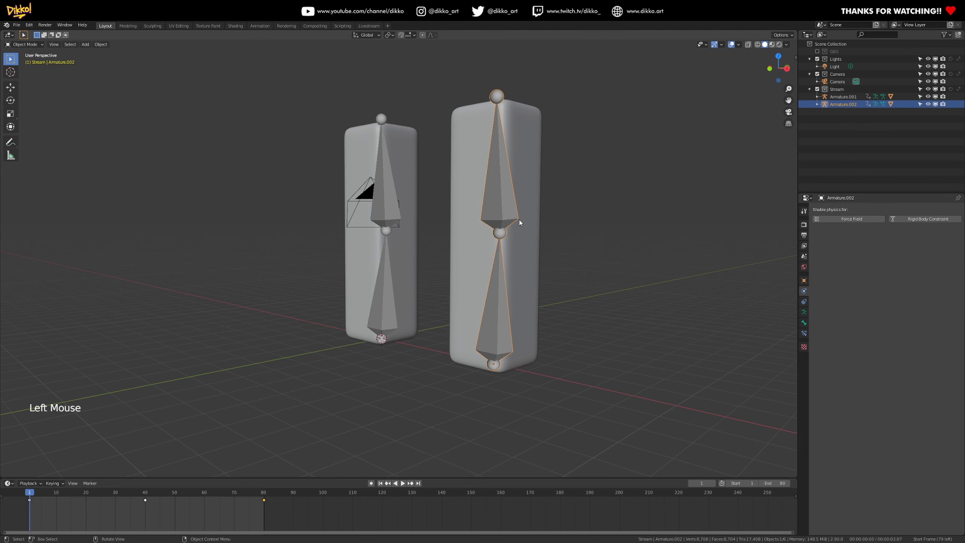
left_click(460, 280)
middle_click_drag(456, 257, 485, 263)
key("Tab")
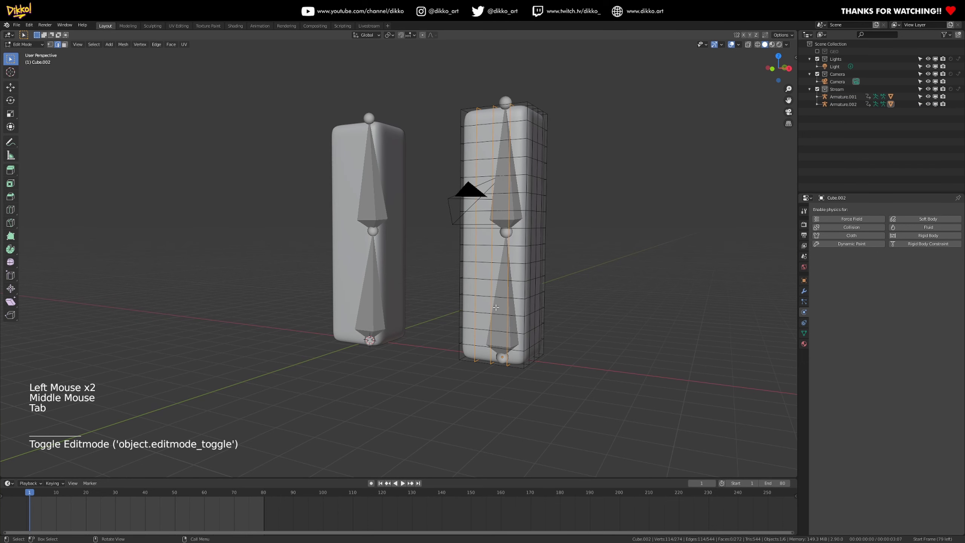
left_click(65, 44)
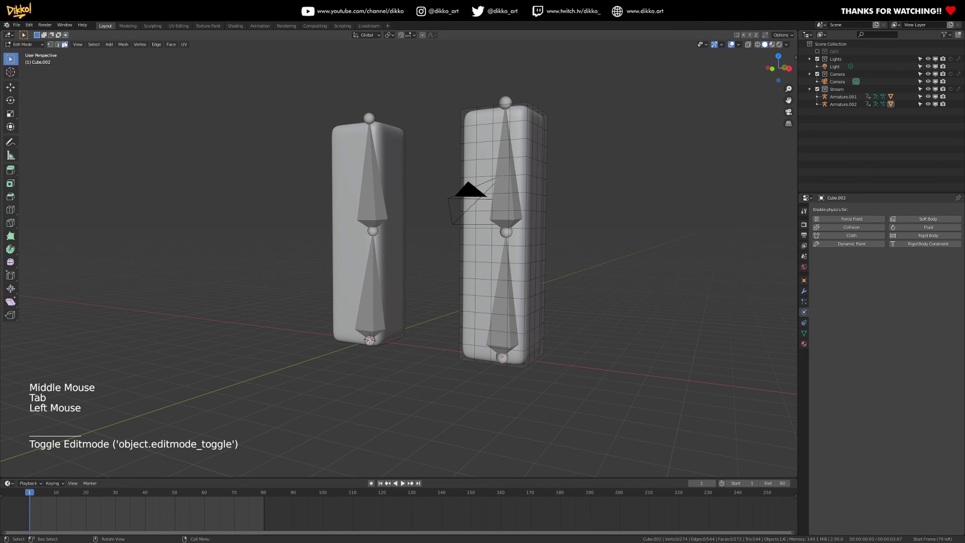
Select the face loops covering the right block's lower half down to its bottom.
scroll(602, 328, "up", 1)
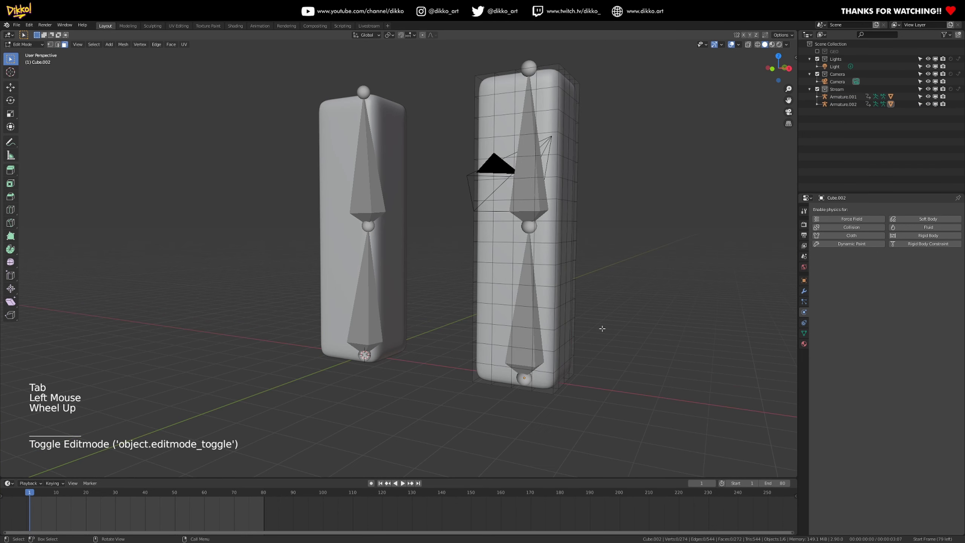
left_click(555, 277, "alt")
double_click(554, 319, "alt+shift")
left_click(551, 336, "alt+shift")
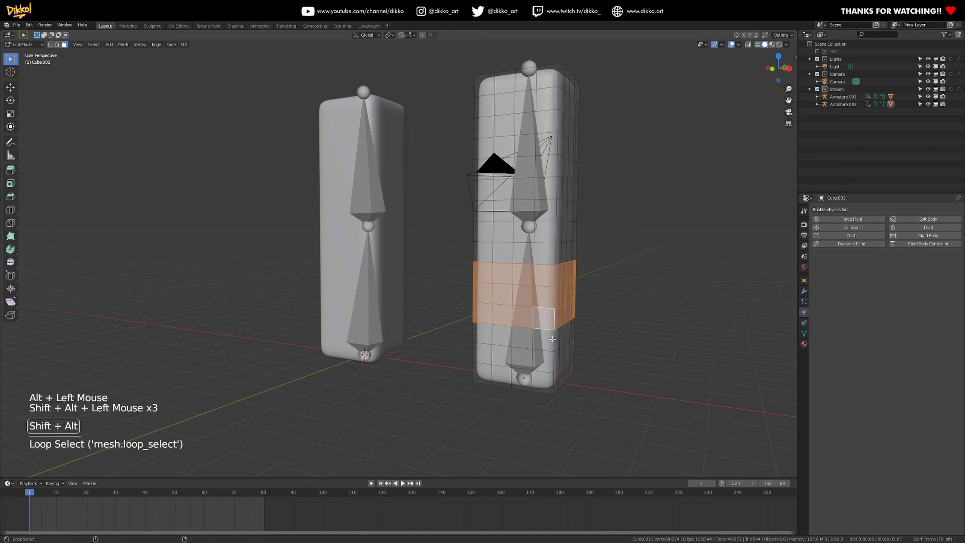
left_click(552, 352, "alt+shift")
left_click(550, 368, "alt+shift")
left_click(550, 380, "alt+shift")
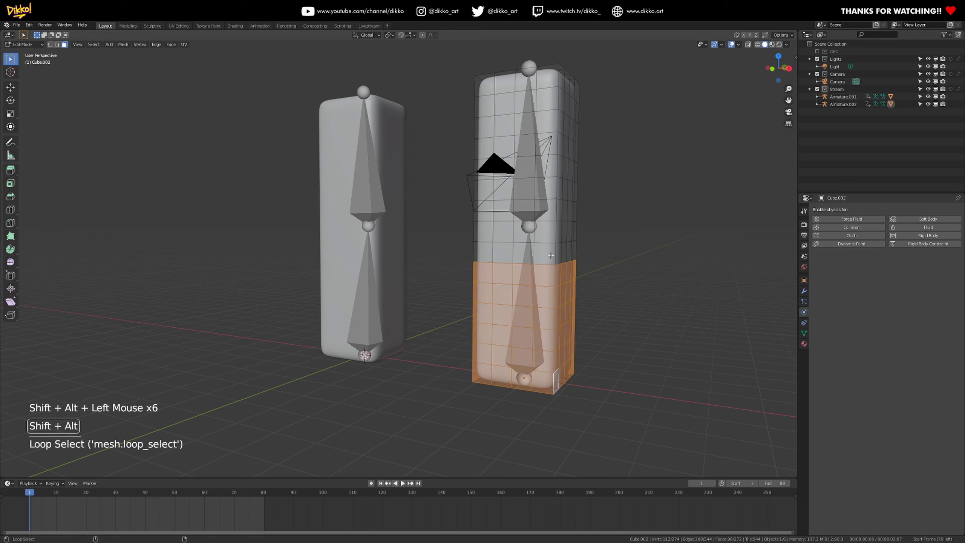
left_click(553, 251, "alt+shift")
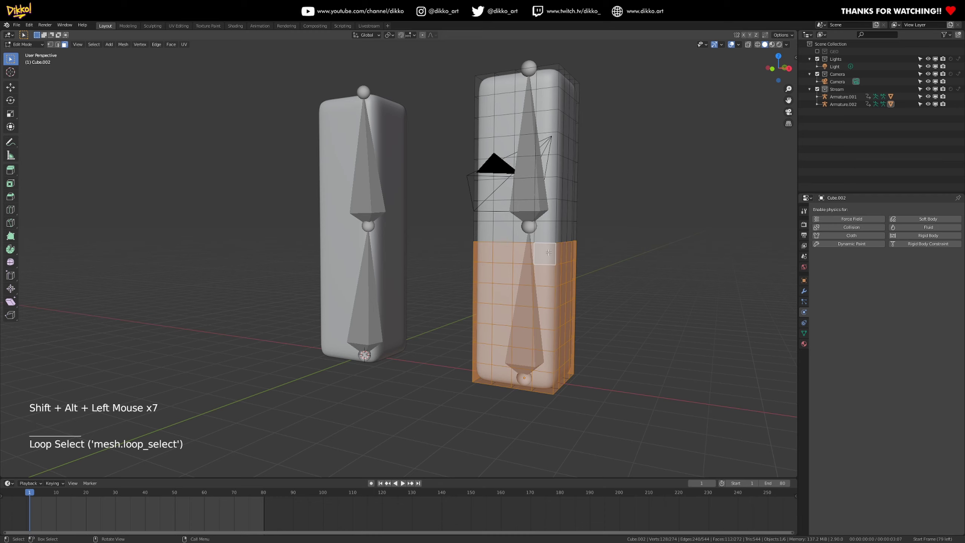
Duplicate and separate the faces into Cube.003, then edit it and select its bottom loop.
key("shift+d")
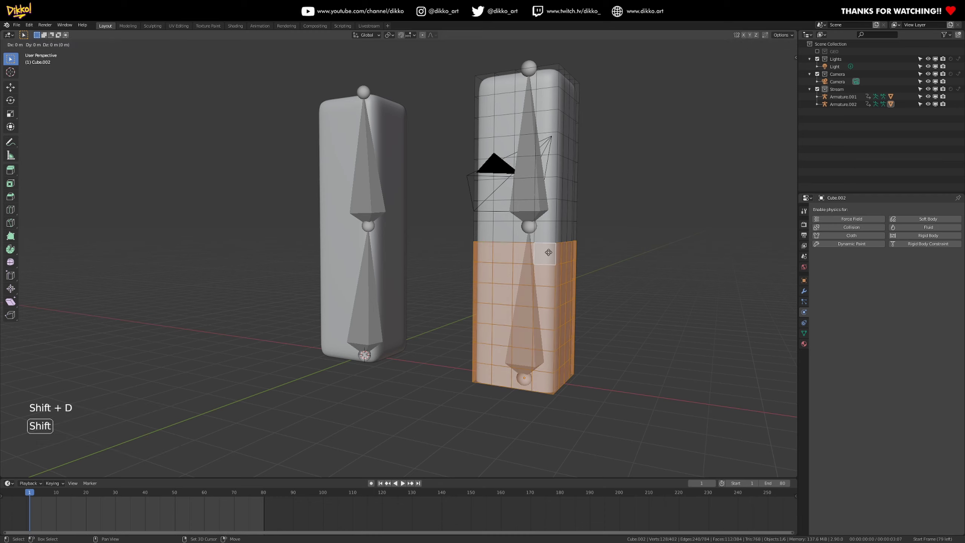
key("p")
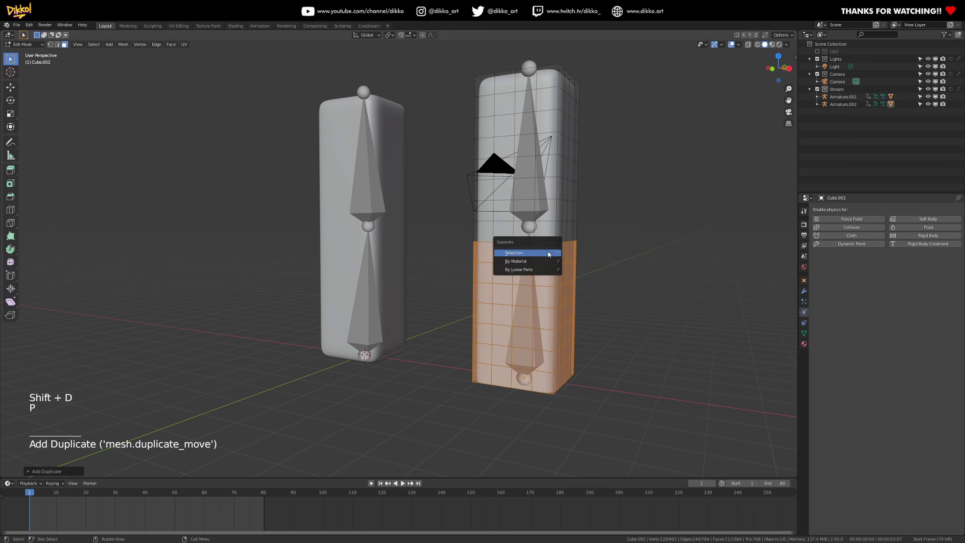
left_click(548, 254)
key("Tab")
left_click(510, 335)
key("Tab")
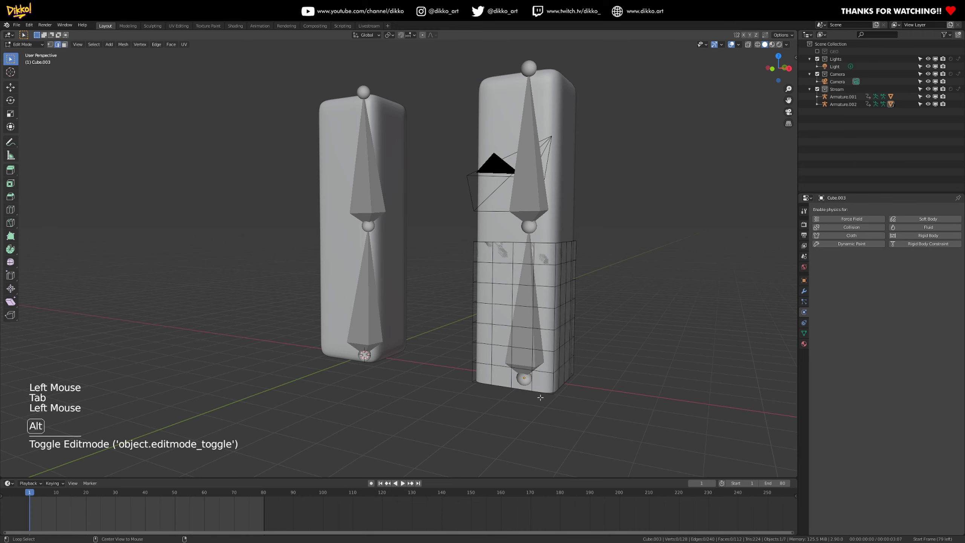
left_click(505, 389, "alt")
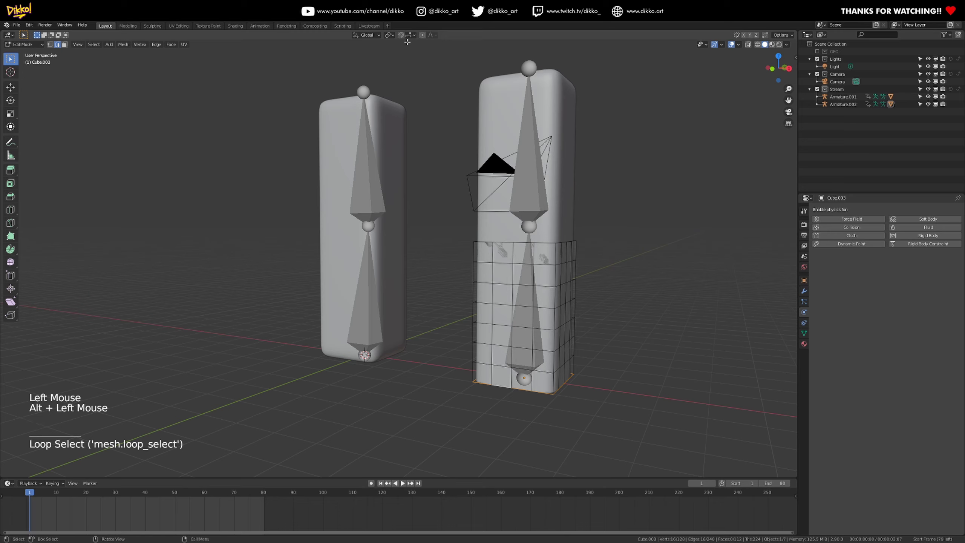
Enable proportional editing and trial-scale the bottom loop outward, undoing both attempts.
left_click(422, 35)
left_click(431, 35)
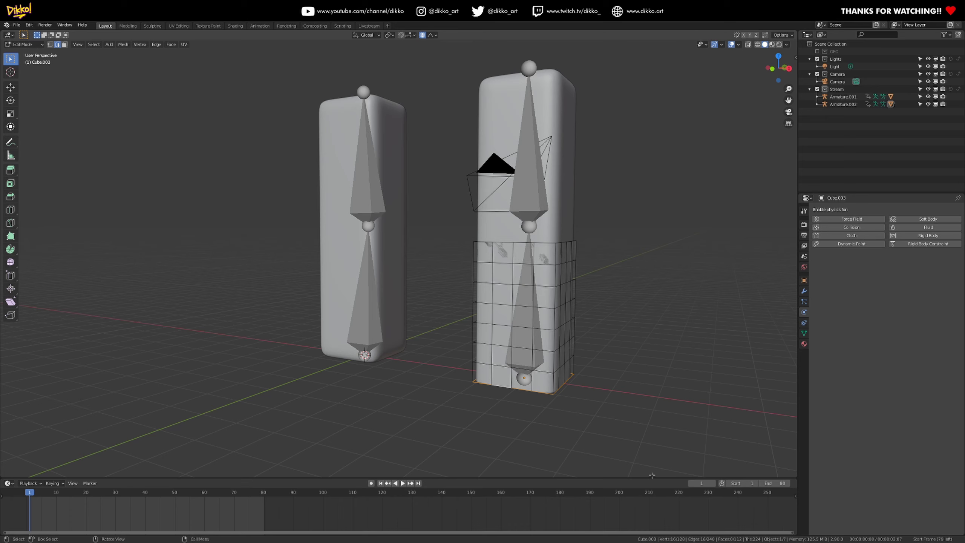
key("s")
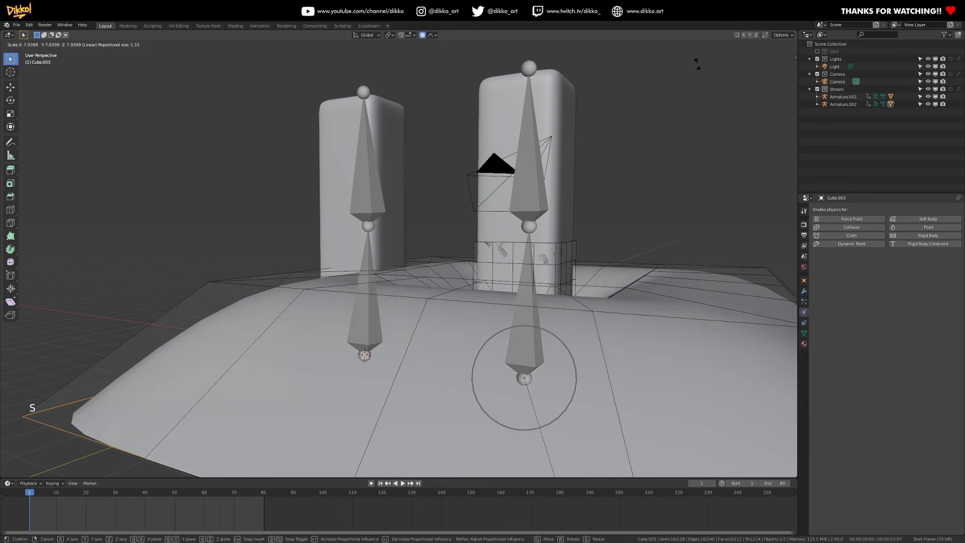
scroll(676, 48, "up", 8)
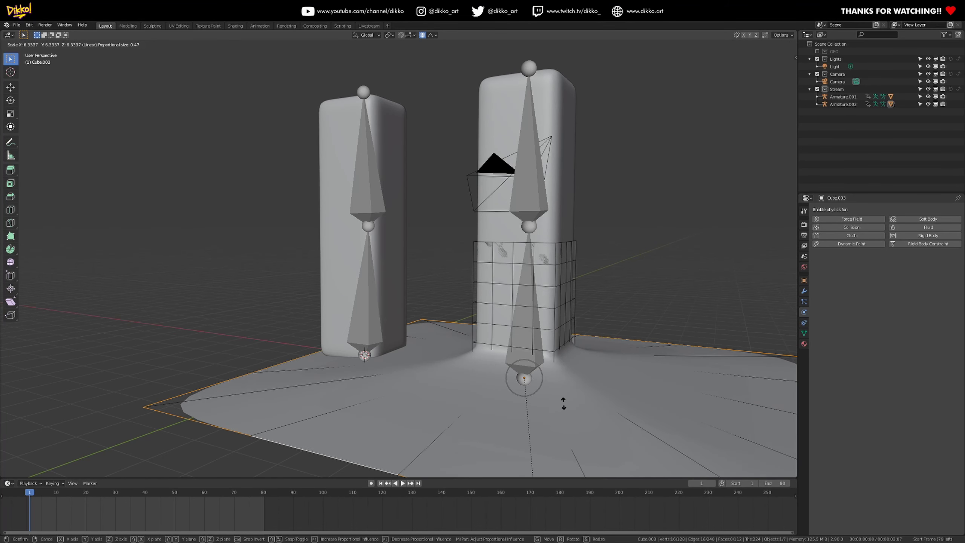
left_click(401, 329)
scroll(401, 329, "down", 5)
key("ctrl+z")
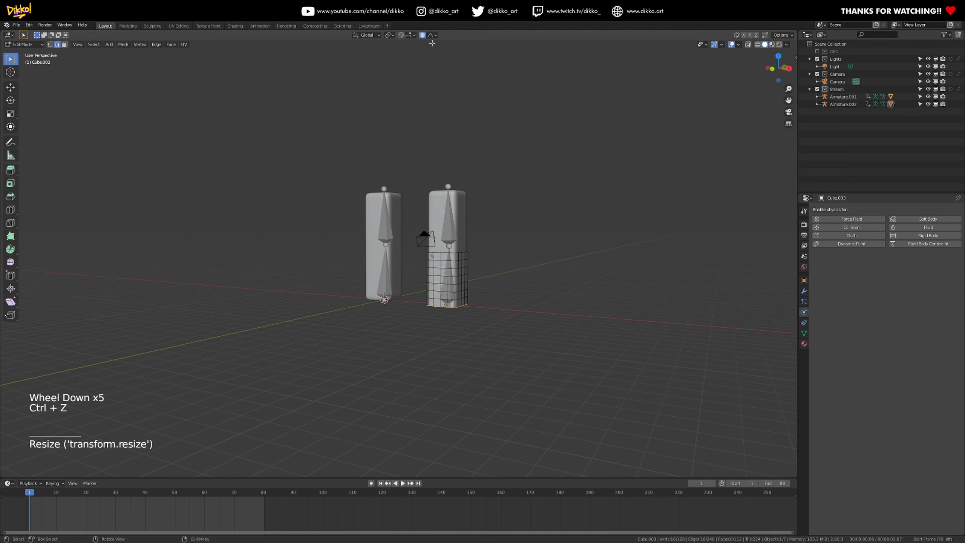
middle_click_drag(433, 43, 505, 168)
key("s")
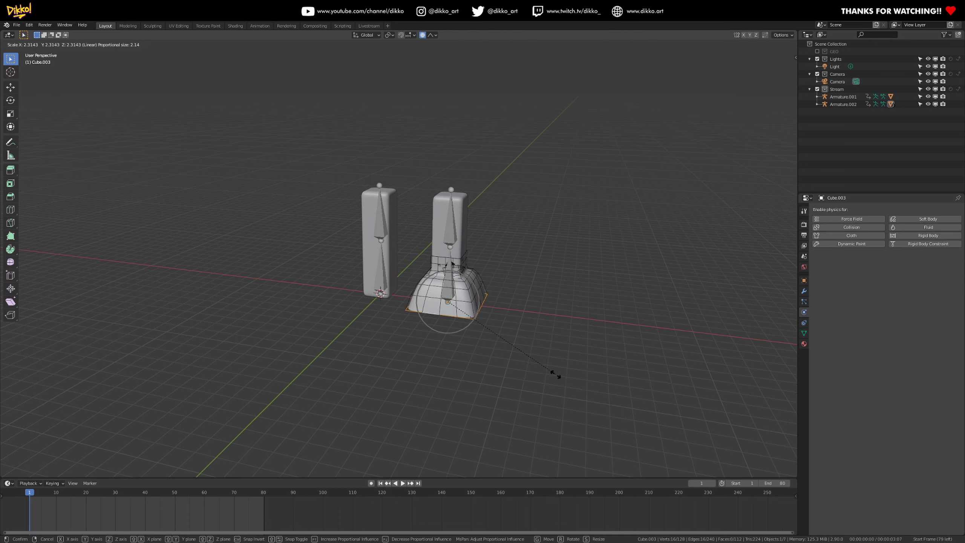
scroll(565, 391, "down", 6)
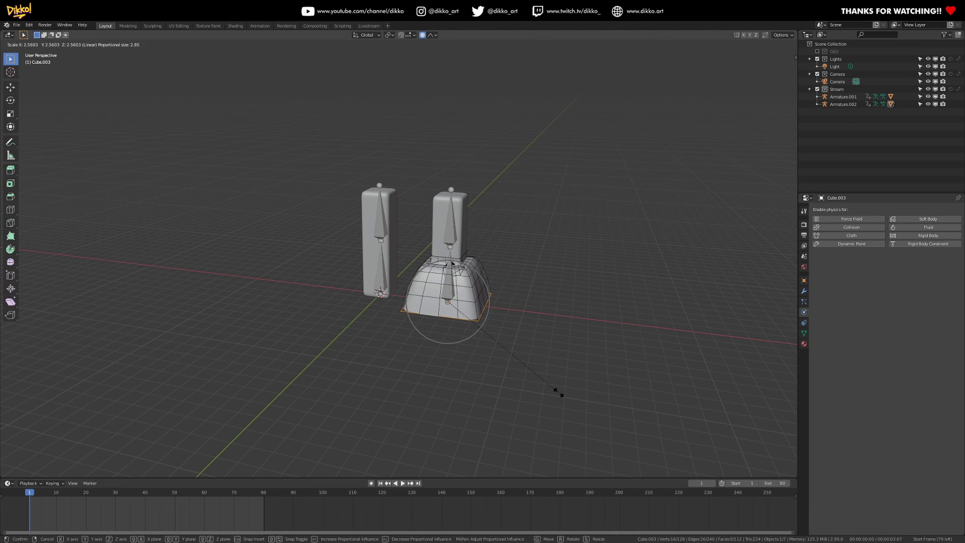
left_click(553, 378)
key("ctrl+z")
Switch proportional falloff to Smooth and scale the bottom loop out into a flared skirt.
left_click(432, 35)
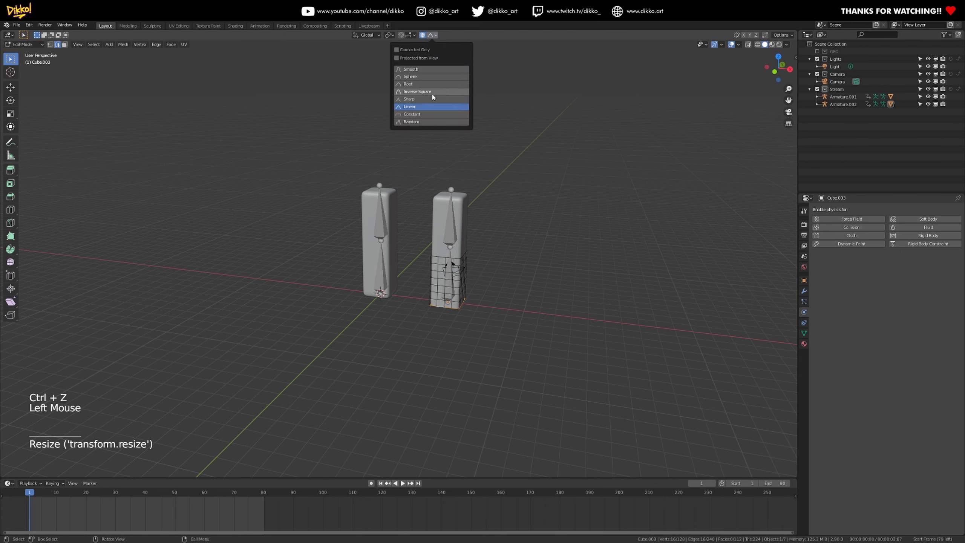
left_click(423, 71)
key("s")
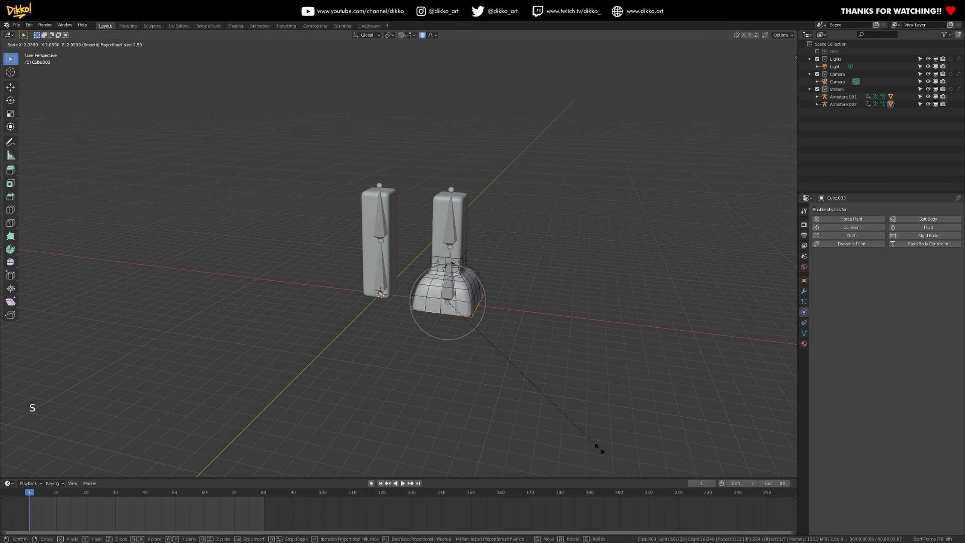
left_click(605, 453)
middle_click_drag(448, 331, 455, 329)
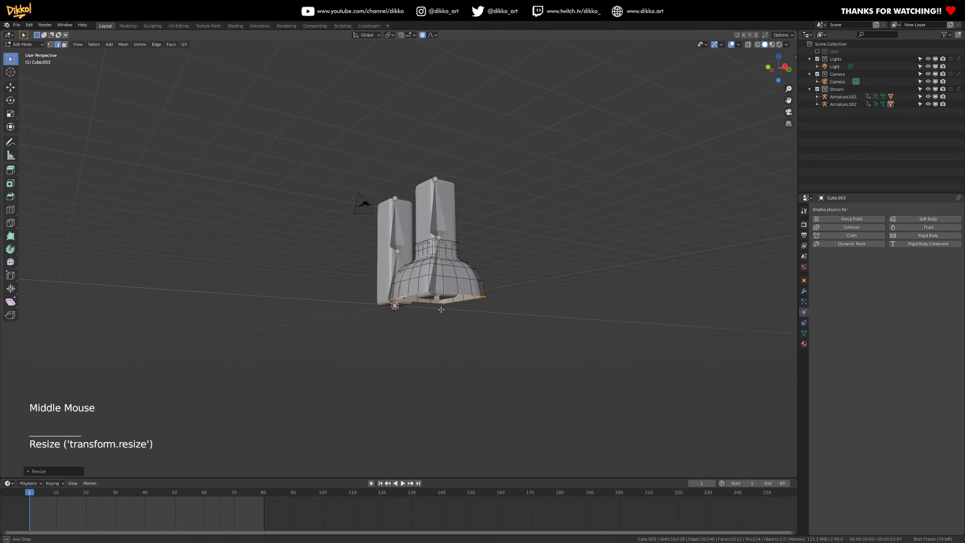
scroll(455, 329, "up", 2)
scroll(455, 329, "up", 1)
Switch the lower piece into Sculpt Mode.
left_click(23, 44)
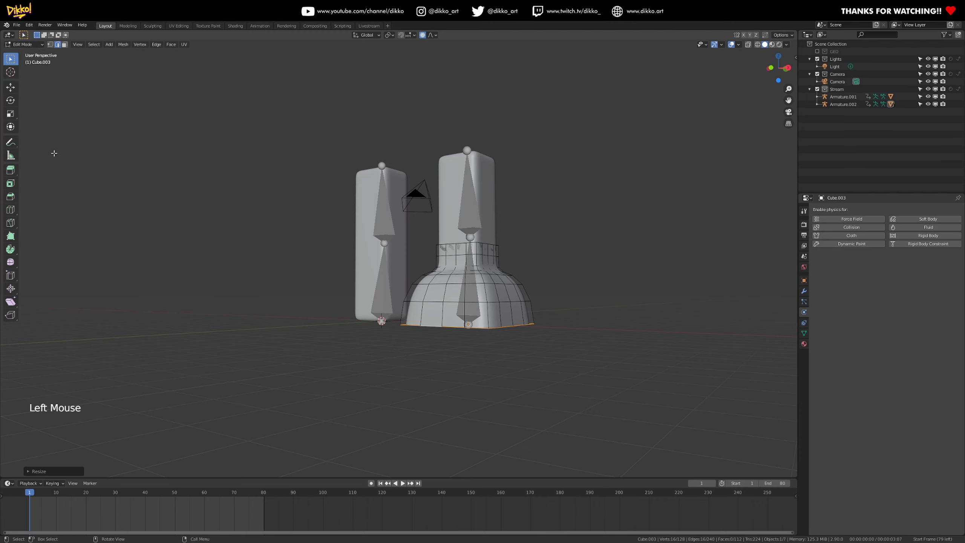
left_click(21, 45)
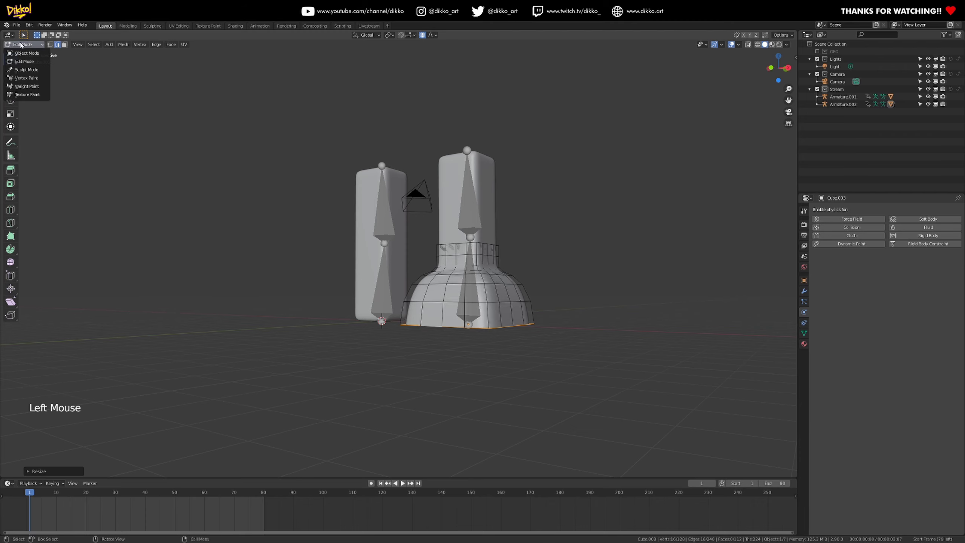
left_click(22, 70)
Set the Smooth sculpt brush radius to 105 px.
middle_click_drag(467, 330, 449, 325)
scroll(441, 336, "up", 2)
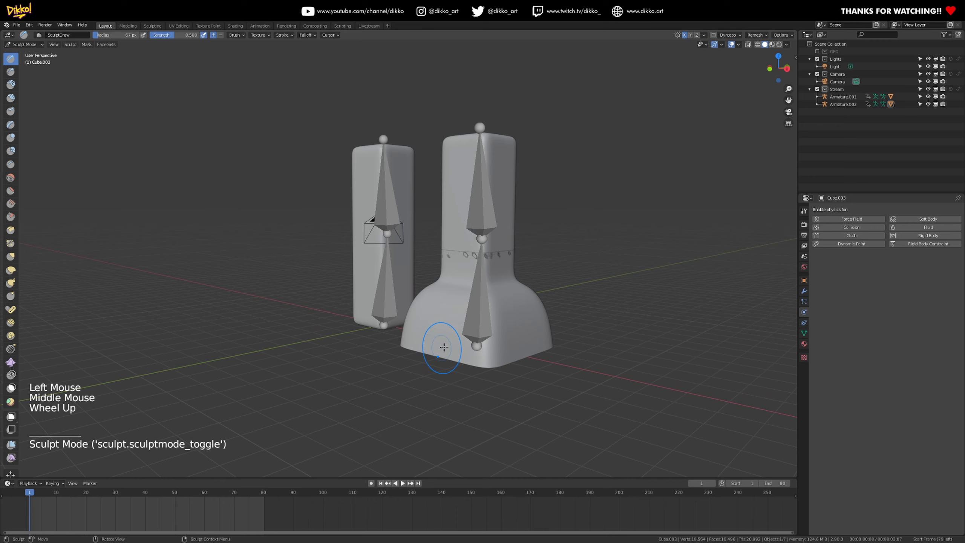
key("f")
left_click(483, 348)
left_click(10, 177)
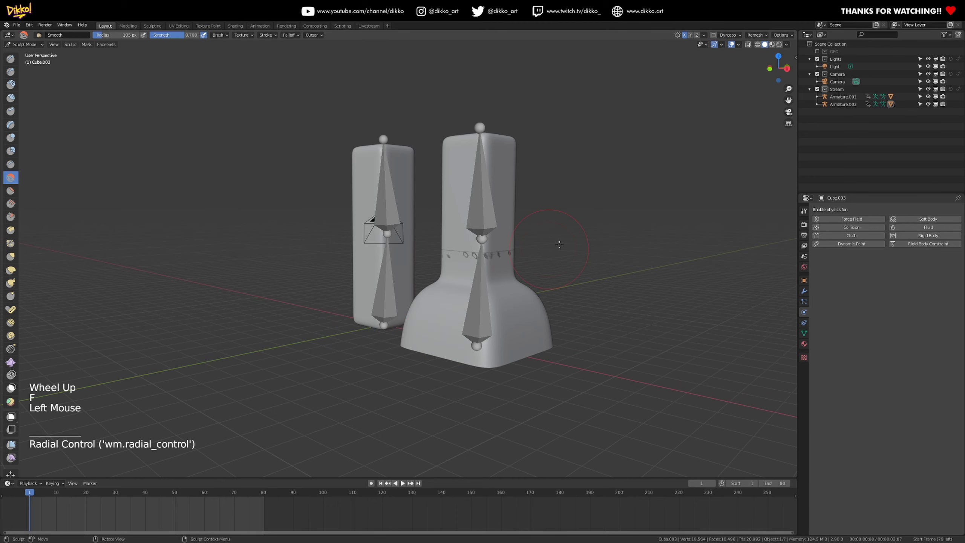
Smooth the lower bulge and flared base corner, undoing a stroke on the neck seam.
scroll(539, 334, "up", 1)
scroll(538, 334, "up", 1)
mouse_move(538, 334)
left_mouse_down()
mouse_move(571, 323)
mouse_move(521, 330)
mouse_move(545, 342)
left_mouse_up()
key("ctrl+z")
key("ctrl+z")
key("ctrl+z")
left_click(543, 346)
left_click_drag(545, 352, 544, 365)
mouse_move(543, 374)
left_mouse_down()
mouse_move(542, 386)
mouse_move(429, 380)
left_mouse_up()
mouse_move(430, 380)
left_mouse_down()
mouse_move(551, 411)
mouse_move(591, 406)
left_mouse_up()
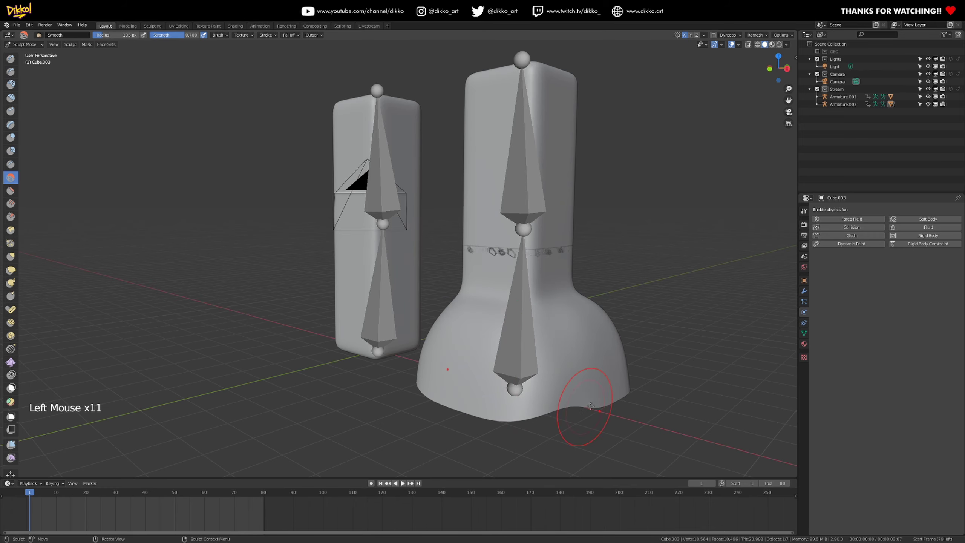
left_click(614, 385)
Smooth the bottom of the flared base with more strokes, undoing the last one.
middle_click_drag(614, 385, 387, 425)
left_click(387, 425)
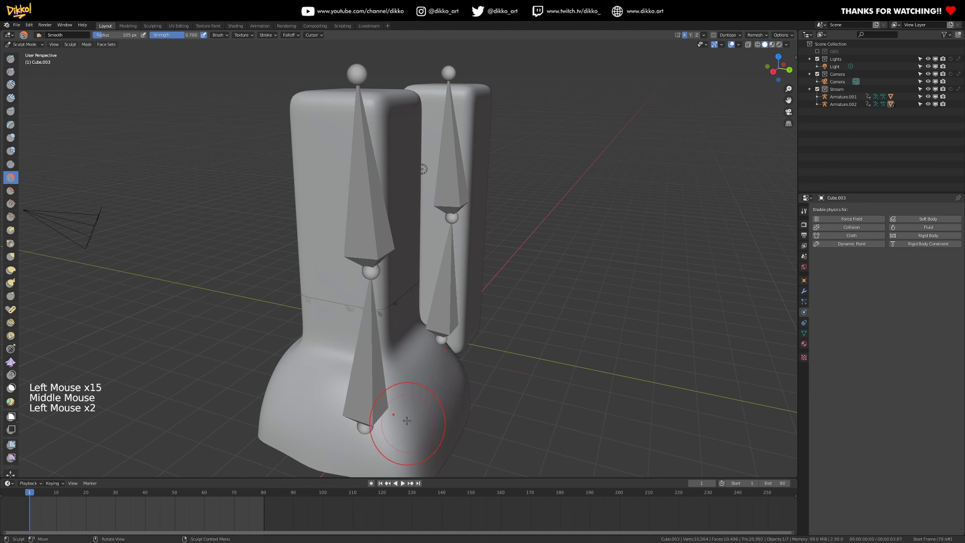
left_click_drag(401, 394, 411, 449)
left_click(431, 464)
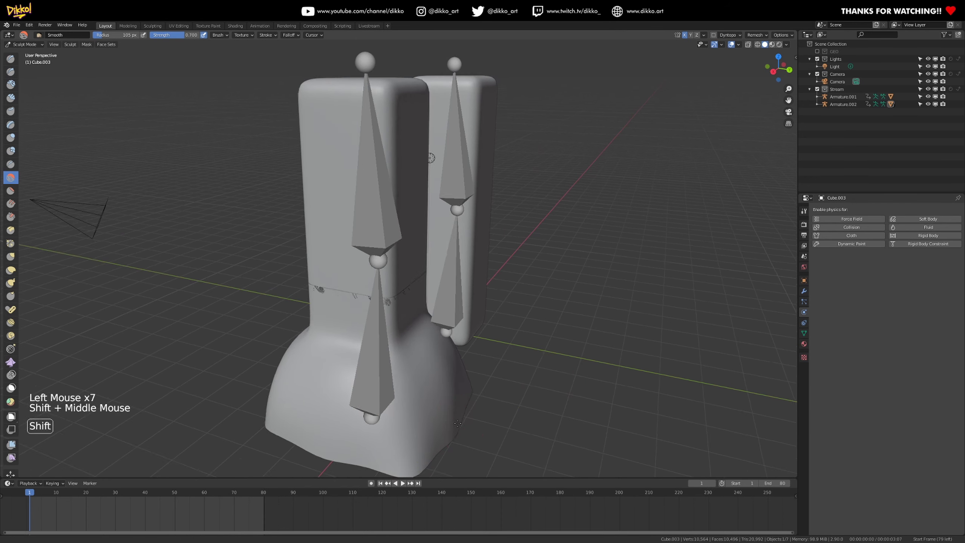
middle_click_drag(431, 464, 441, 408, "shift")
left_click(441, 409)
left_click(442, 410)
key("ctrl+z")
middle_click_drag(353, 397, 474, 369)
Return to Object Mode and select Cube.002.
left_click(23, 44)
left_click(23, 53)
middle_click_drag(448, 228, 418, 236)
left_click(490, 175)
scroll(456, 150, "down", 2)
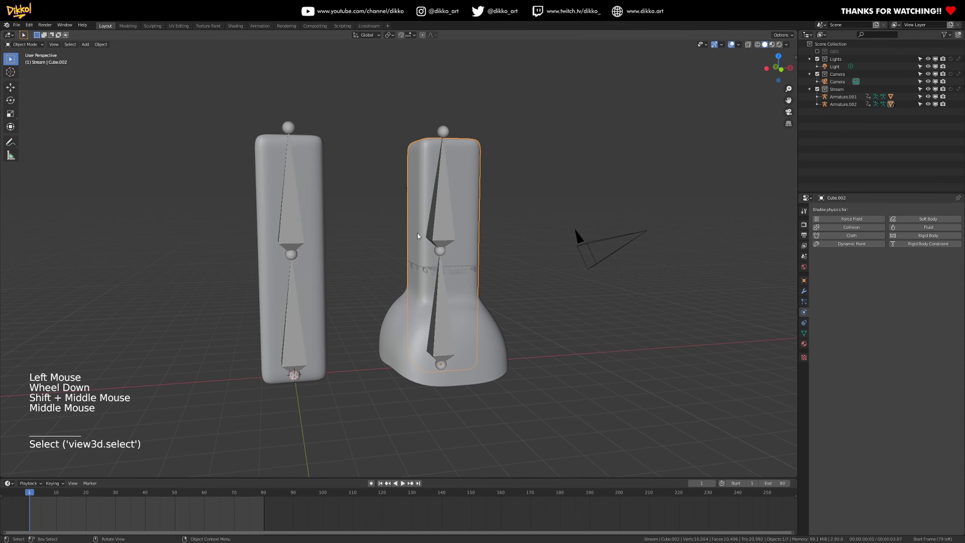
Make the upper pillar piece Cube.002 a collision object.
left_click(420, 172)
middle_click_drag(564, 268, 578, 271)
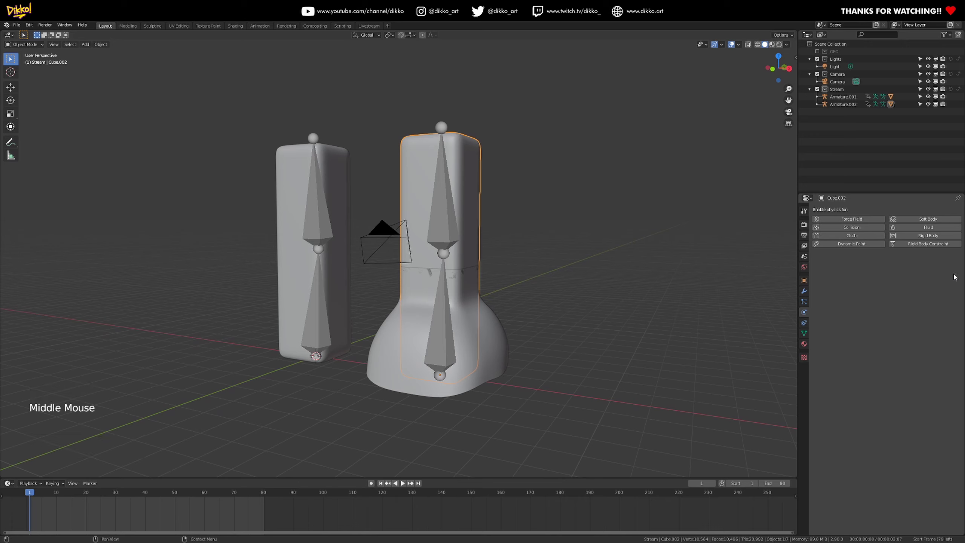
left_click(838, 228)
scroll(510, 414, "up", 1)
Enter Edit Mode on Cube.003 and slightly enlarge its base with proportional scaling.
left_click(509, 414)
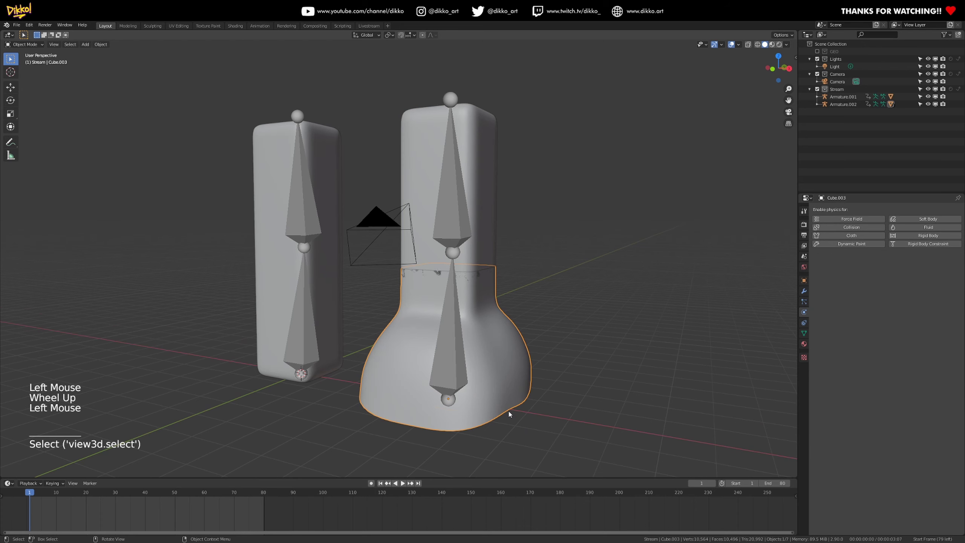
key("Tab")
key("s")
key("ctrl+z")
key("s")
key("ctrl+z")
key("s")
left_click(515, 349)
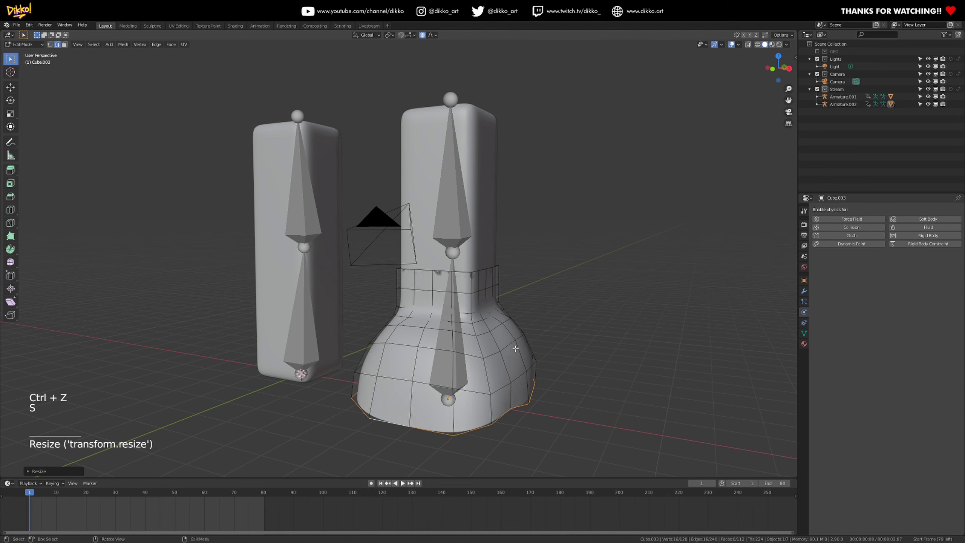
Inflate all of Cube.003's vertices slightly along their normals, then return to Object Mode.
key("a")
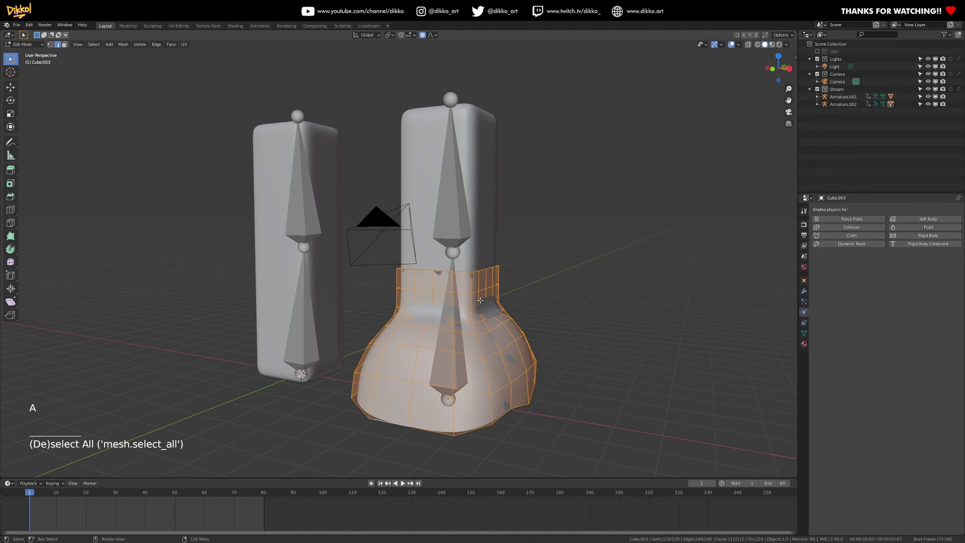
key("alt+s")
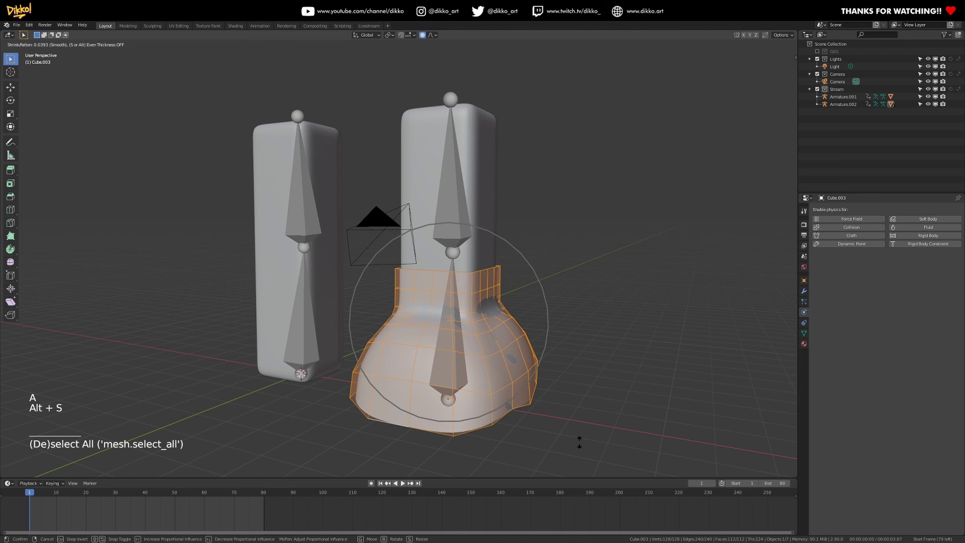
left_click(571, 431)
middle_click_drag(482, 353, 469, 393)
scroll(479, 361, "up", 4)
middle_click_drag(385, 345, 384, 251, "shift")
scroll(97, 431, "down", 2)
middle_click_drag(97, 431, 60, 147)
left_click(18, 44)
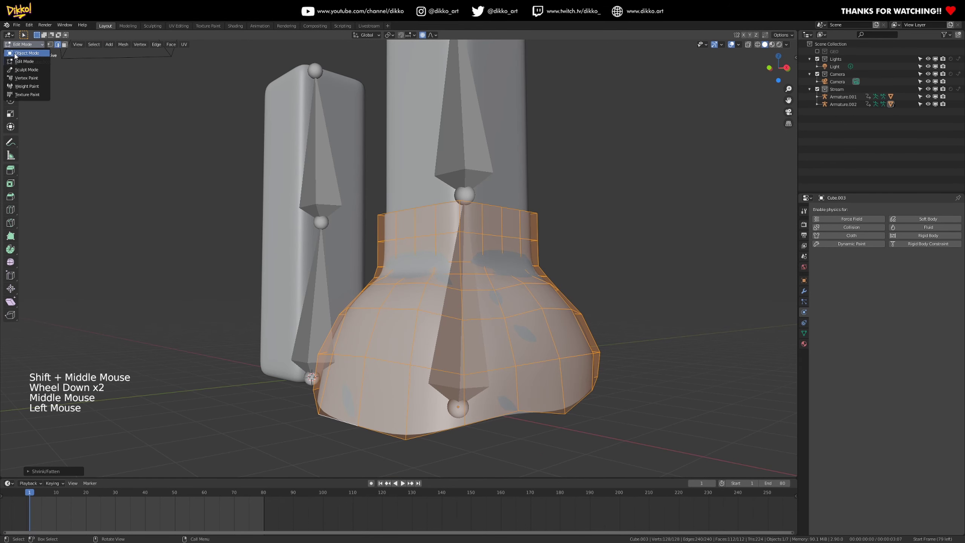
left_click(18, 56)
middle_click_drag(151, 151, 495, 367)
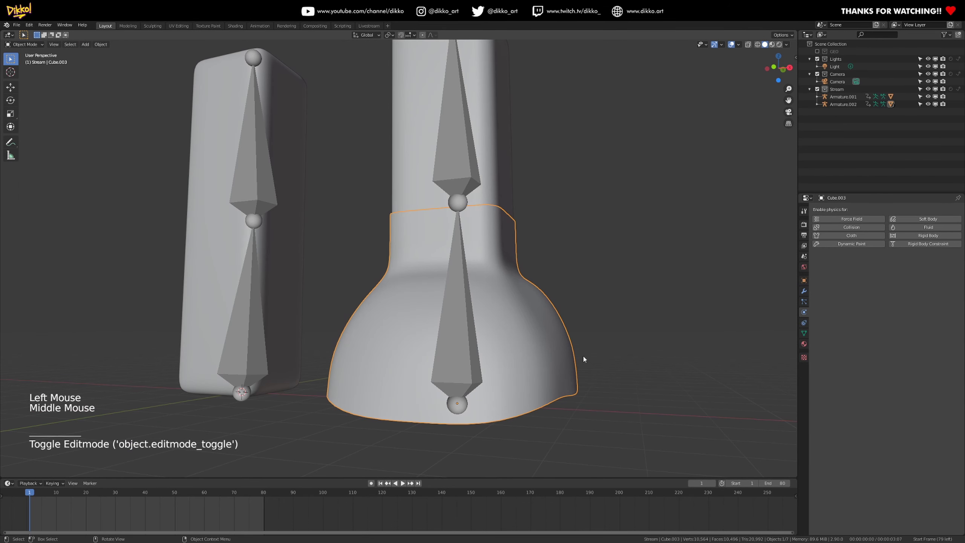
Show Cube.003's vertex groups and switch to Weight Paint mode.
left_click(804, 333)
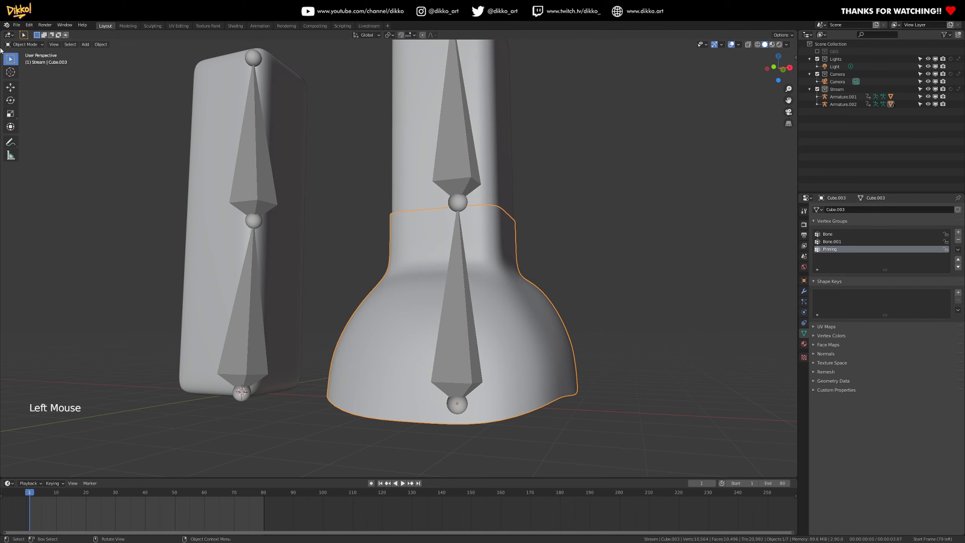
left_click(20, 45)
left_click(26, 87)
scroll(585, 408, "down", 1)
mouse_move(586, 408)
middle_mouse_down()
mouse_move(528, 413)
mouse_move(601, 422)
middle_mouse_up()
mouse_move(453, 366)
middle_mouse_down()
mouse_move(469, 370)
mouse_move(441, 405)
mouse_move(254, 406)
mouse_move(325, 306)
mouse_move(323, 170)
mouse_move(286, 202)
middle_mouse_up()
scroll(325, 306, "up", 1)
scroll(325, 306, "up", 1)
scroll(496, 201, "down", 3)
middle_click_drag(496, 201, 382, 312)
scroll(371, 345, "up", 1)
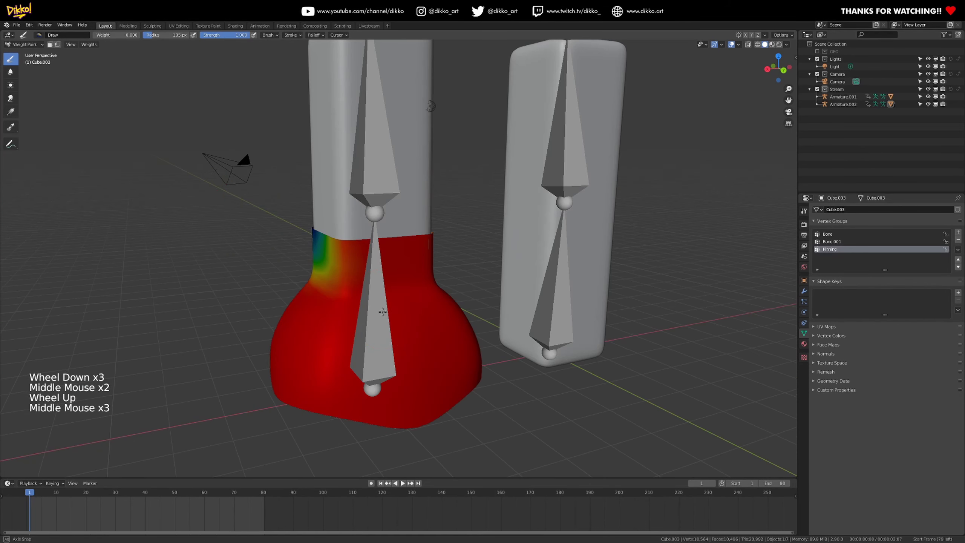
middle_click_drag(281, 216, 511, 280)
scroll(537, 259, "up", 1)
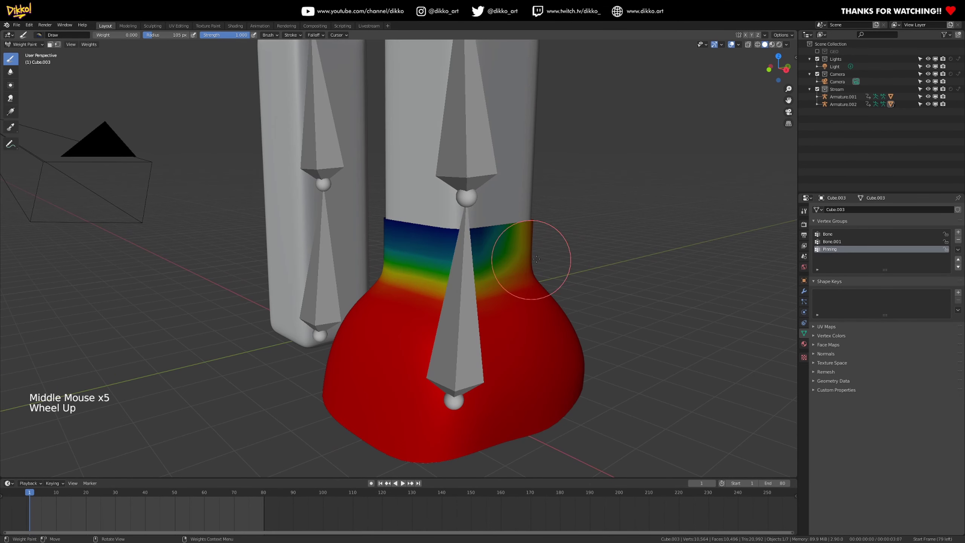
Paint full weight around the collar's top band, including the heel side.
mouse_move(533, 235)
left_mouse_down()
mouse_move(399, 280)
mouse_move(559, 297)
left_mouse_up()
middle_click_drag(559, 296, 476, 233)
left_click(476, 233)
left_click_drag(477, 233, 455, 233)
middle_click_drag(335, 233, 406, 232)
mouse_move(406, 232)
left_mouse_down()
mouse_move(393, 224)
mouse_move(391, 267)
mouse_move(369, 269)
left_mouse_up()
middle_click_drag(509, 281, 378, 291)
left_click_drag(472, 243, 468, 270)
middle_click_drag(468, 269, 380, 262)
left_click_drag(327, 259, 270, 255)
middle_click_drag(255, 235, 286, 320)
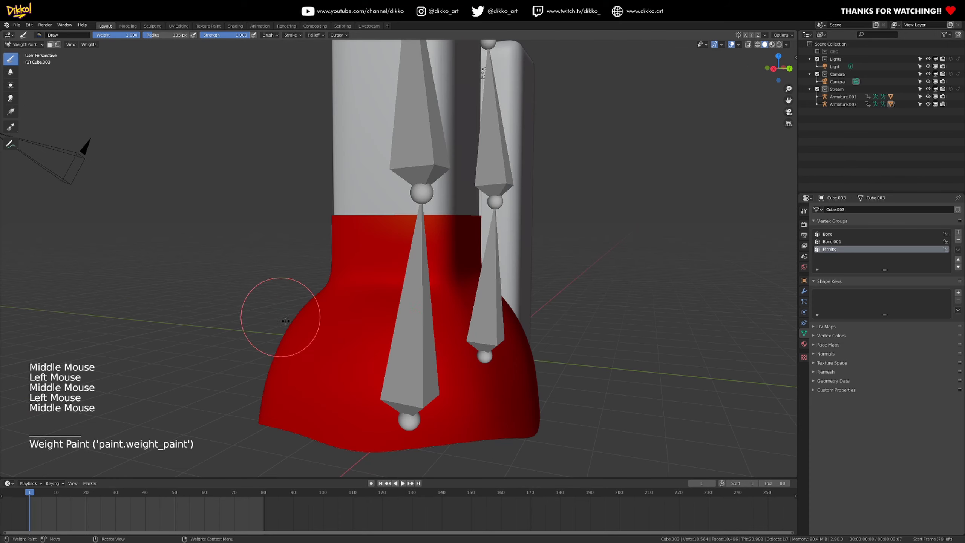
Set the paint weight to 0.000 and paint zero weight over the foot's lower edge.
left_click_drag(124, 40, 27, 114)
mouse_move(266, 400)
left_mouse_down()
mouse_move(273, 438)
mouse_move(342, 426)
mouse_move(399, 457)
mouse_move(315, 414)
left_mouse_up()
middle_click_drag(315, 415, 334, 433)
mouse_move(335, 433)
left_mouse_down()
mouse_move(344, 443)
mouse_move(479, 456)
mouse_move(366, 426)
mouse_move(384, 437)
left_mouse_up()
middle_click_drag(384, 438, 458, 476)
left_click_drag(437, 411, 568, 391)
mouse_move(529, 362)
left_mouse_down()
mouse_move(536, 381)
mouse_move(411, 343)
mouse_move(365, 380)
mouse_move(358, 410)
mouse_move(411, 474)
mouse_move(494, 419)
left_mouse_up()
middle_click_drag(494, 418, 485, 431)
mouse_move(485, 432)
left_mouse_down()
mouse_move(420, 431)
mouse_move(496, 370)
mouse_move(414, 416)
left_mouse_up()
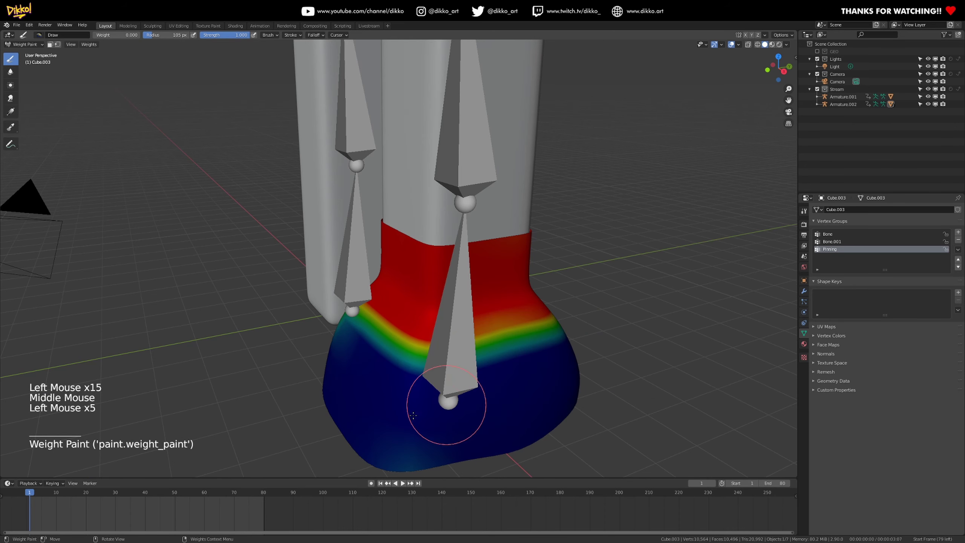
middle_click_drag(510, 442, 508, 426)
middle_click_drag(462, 395, 399, 401)
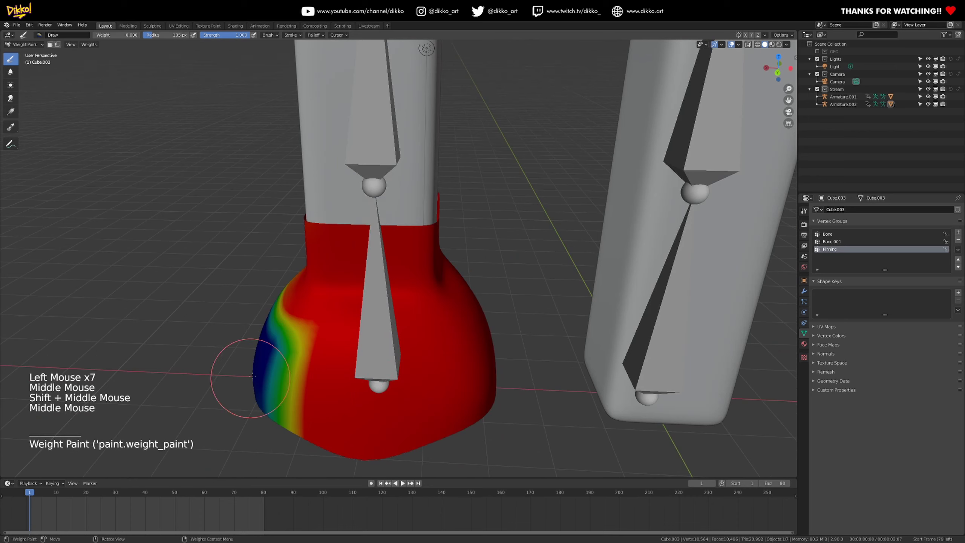
Paint zero weight across the front and the lower part of the mesh.
left_click_drag(251, 374, 347, 357)
left_click_drag(347, 357, 417, 361)
left_click_drag(269, 378, 327, 422)
mouse_move(296, 403)
left_mouse_down()
mouse_move(377, 399)
mouse_move(437, 426)
left_mouse_up()
left_click_drag(399, 411, 484, 430)
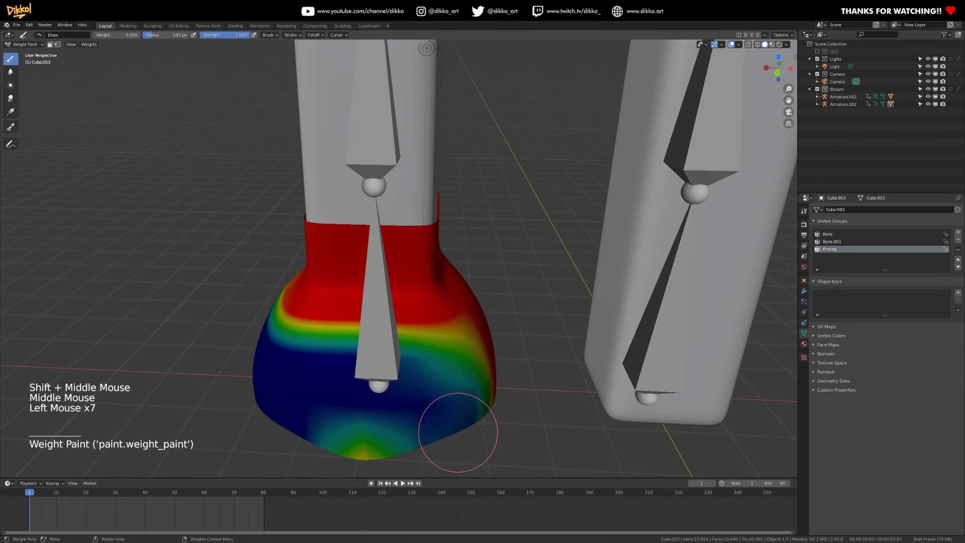
middle_click_drag(500, 437, 402, 392)
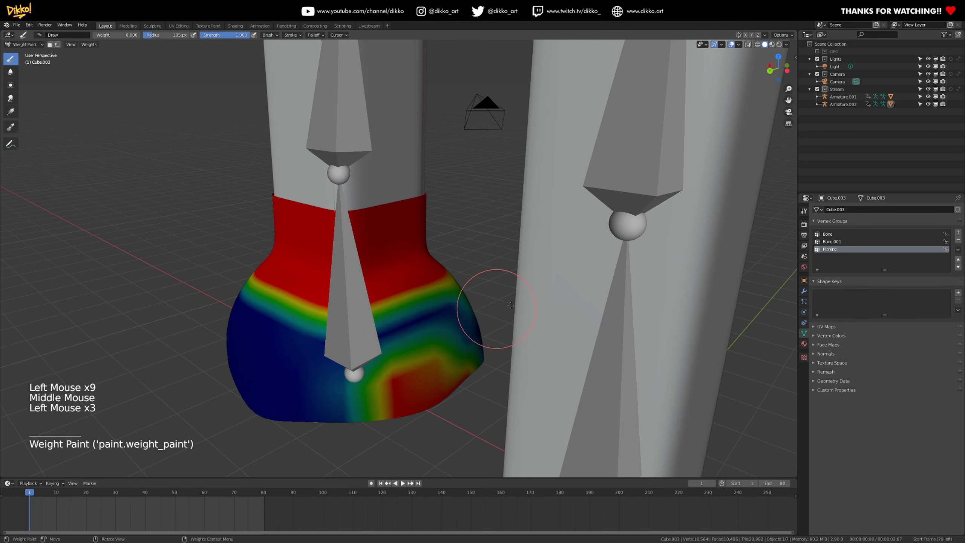
middle_click_drag(403, 415, 341, 348)
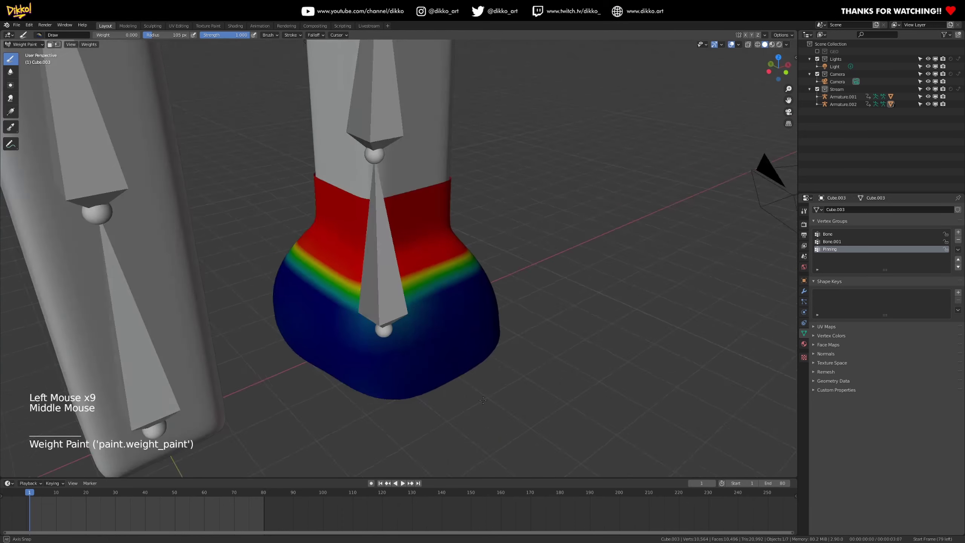
scroll(341, 349, "up", 2)
Clear the weight boundary and the green band below the collar to zero, undoing the last stroke.
left_click_drag(396, 349, 491, 354)
middle_click_drag(490, 354, 453, 351)
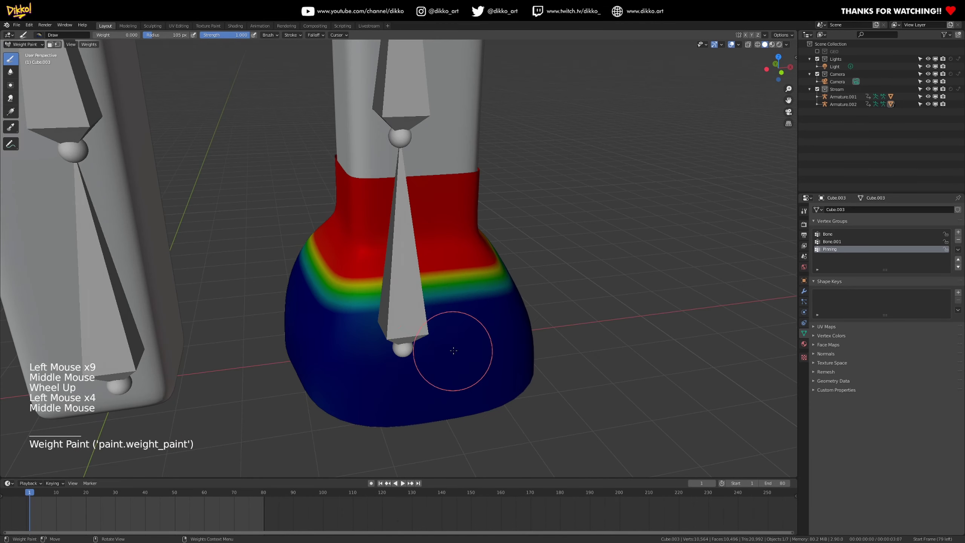
middle_click_drag(281, 339, 338, 343)
scroll(338, 343, "up", 2)
left_click_drag(243, 329, 410, 325)
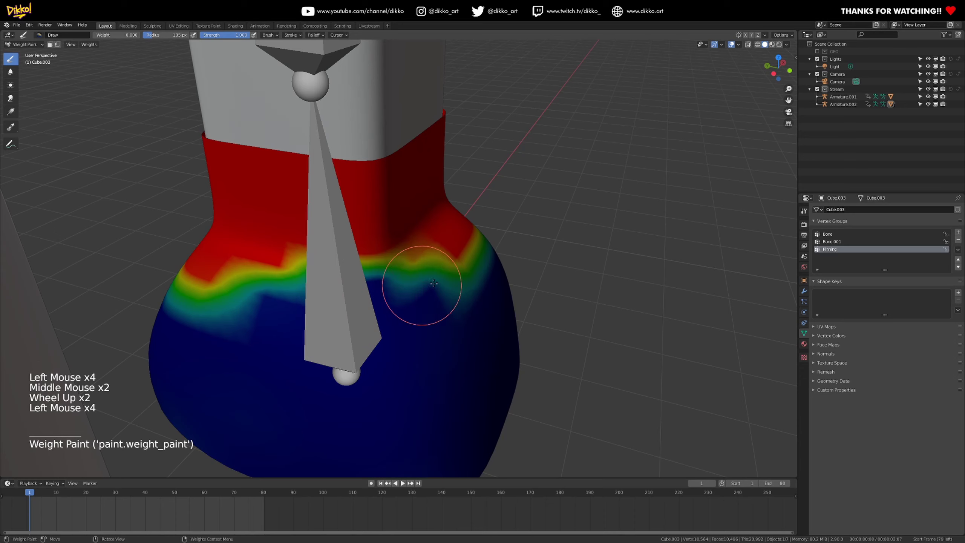
middle_click_drag(377, 276, 278, 302)
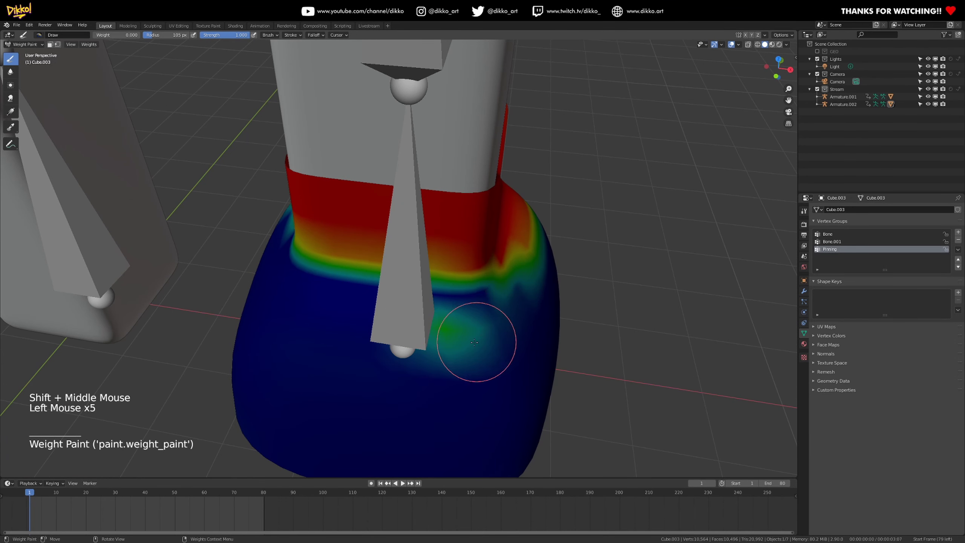
middle_click_drag(474, 342, 496, 347)
left_click(496, 347)
mouse_move(439, 333)
middle_mouse_down()
mouse_move(418, 390)
mouse_move(428, 335)
middle_mouse_up()
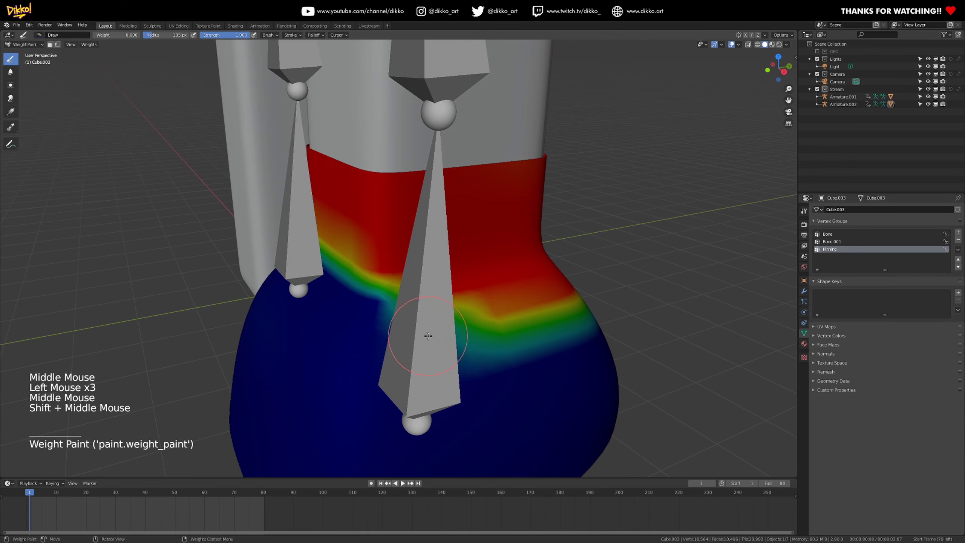
middle_click_drag(475, 375, 434, 366, "shift")
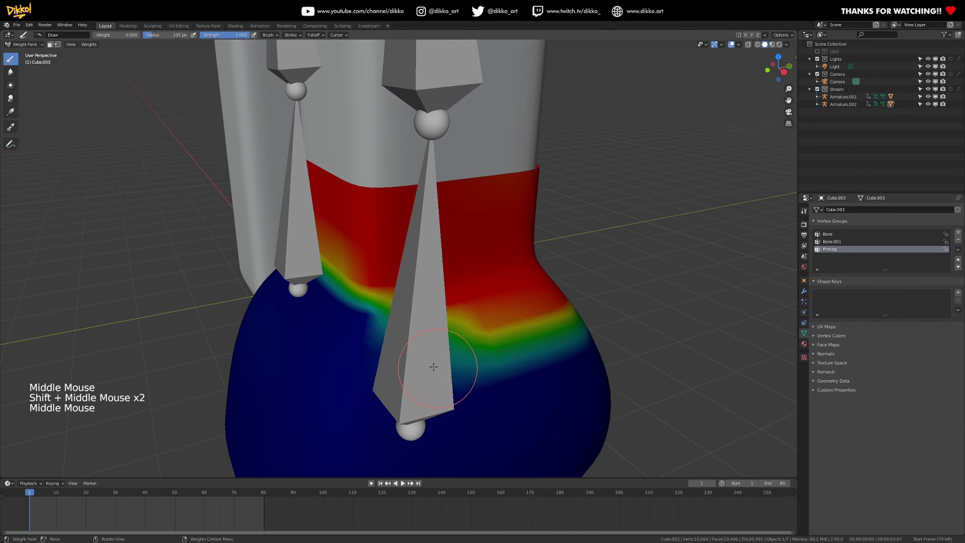
middle_click_drag(193, 299, 318, 362)
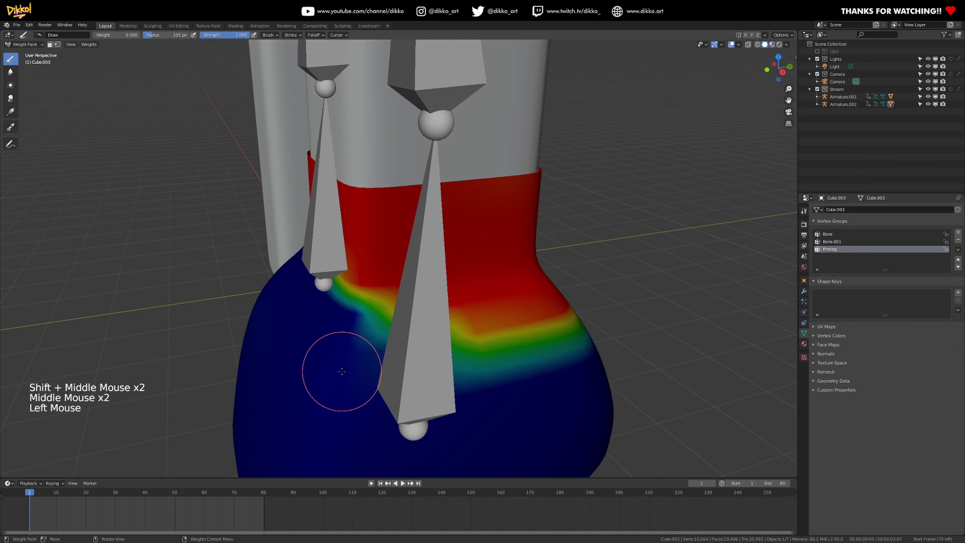
left_click_drag(383, 343, 581, 338)
left_click_drag(581, 335, 496, 312)
left_click(374, 313)
middle_click_drag(375, 313, 493, 330)
key("ctrl+z")
Clear the lower-left band and the right-side weight bulge to zero weight.
middle_click_drag(651, 319, 553, 322)
mouse_move(486, 384)
left_mouse_down()
mouse_move(265, 334)
mouse_move(487, 380)
left_mouse_up()
left_click_drag(485, 375, 338, 345)
mouse_move(489, 399)
left_mouse_down()
mouse_move(365, 379)
mouse_move(550, 382)
left_mouse_up()
left_click_drag(550, 382, 423, 392)
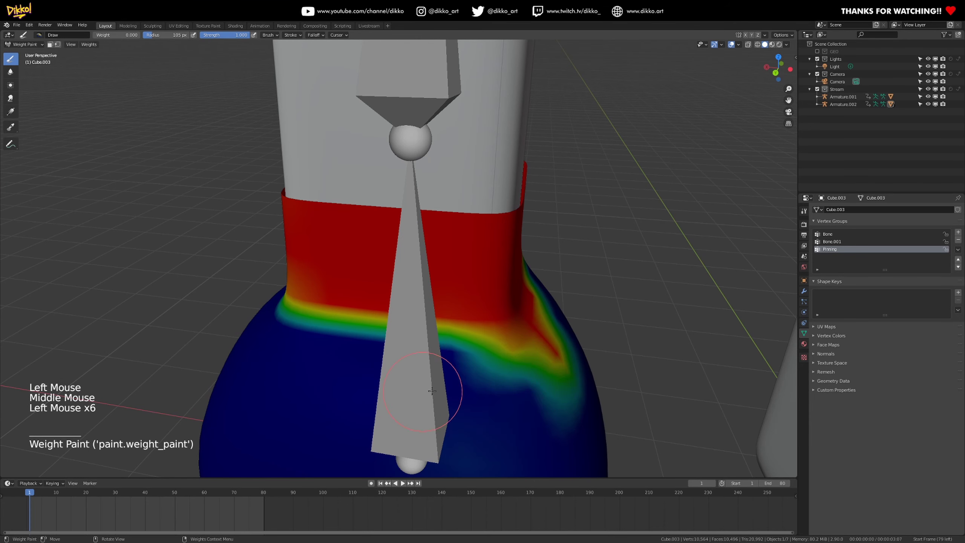
middle_click_drag(574, 382, 521, 391)
mouse_move(510, 395)
left_mouse_down()
mouse_move(385, 383)
mouse_move(520, 342)
left_mouse_up()
left_click_drag(517, 347, 572, 311)
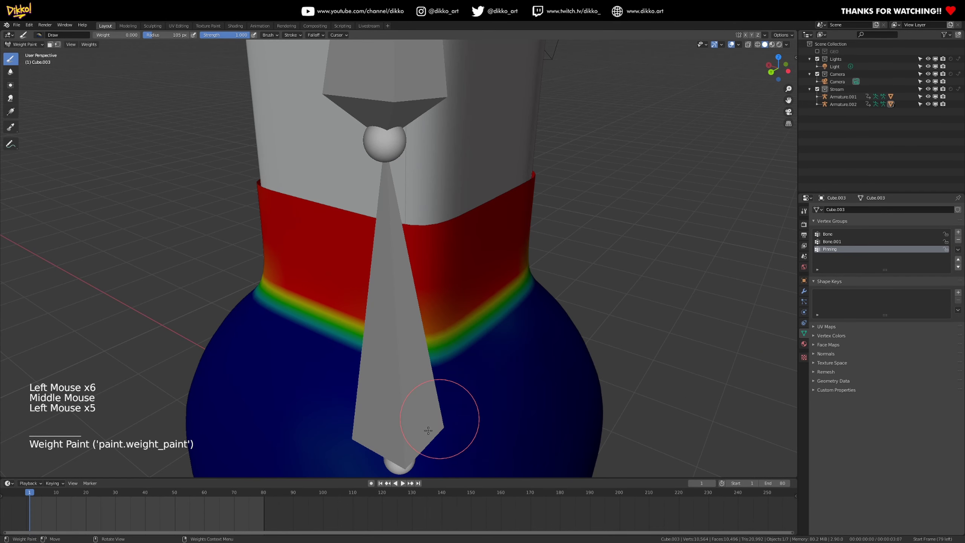
scroll(532, 400, "down", 2)
middle_click_drag(532, 400, 611, 380)
scroll(611, 380, "down", 1)
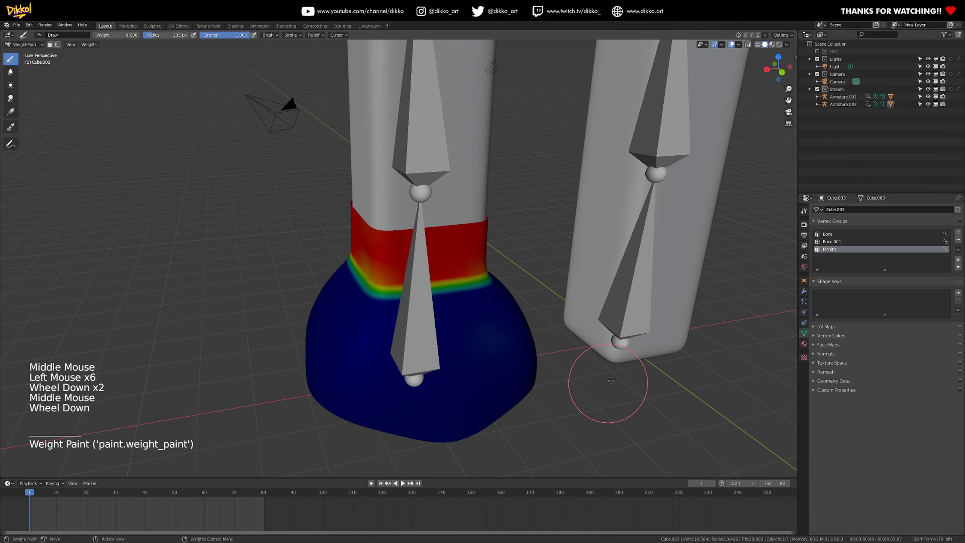
left_click(431, 338)
middle_click_drag(431, 339, 477, 377)
scroll(477, 377, "up", 3)
Repaint the pinning weights along the skirt's neckline and top band.
left_click(323, 388)
left_click(521, 287)
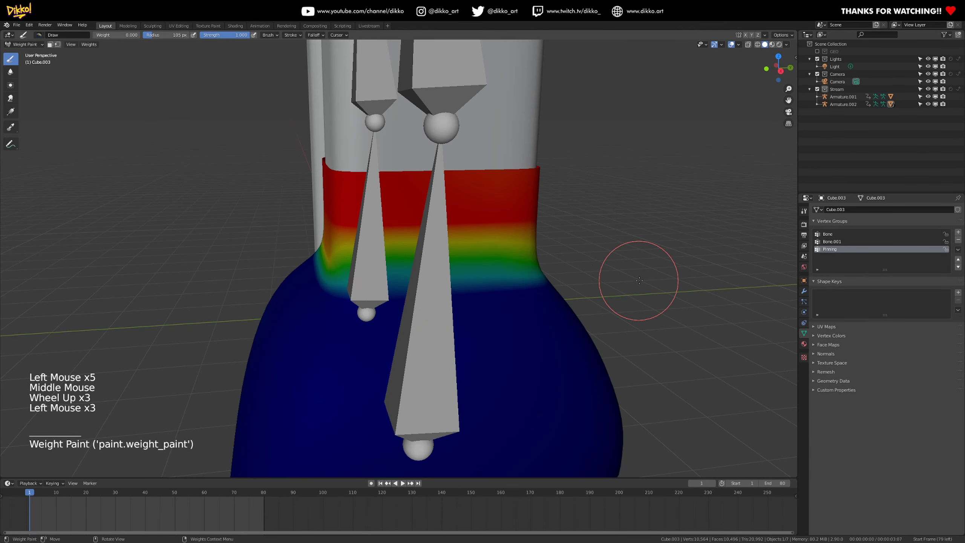
middle_click_drag(449, 318, 559, 263)
left_click(559, 263)
left_click(438, 270)
left_click(277, 274)
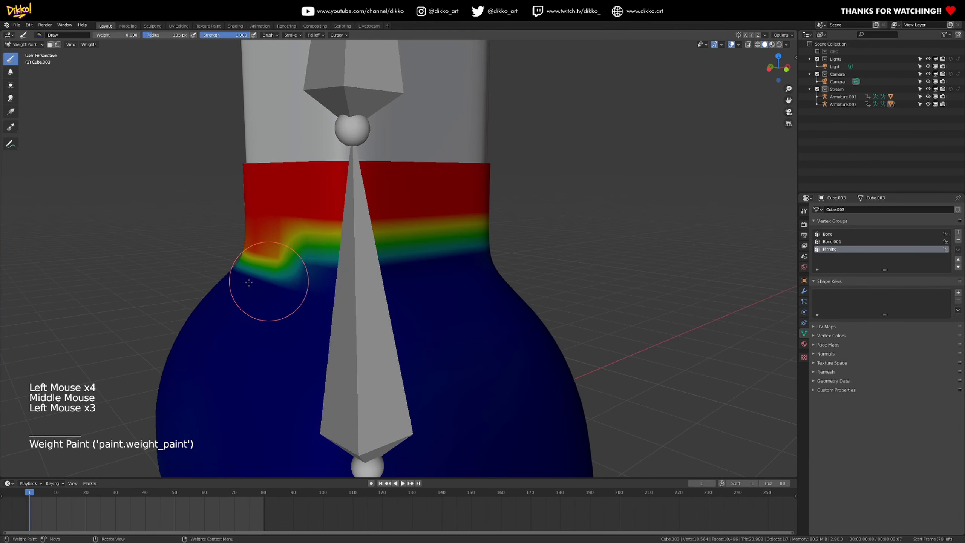
middle_click_drag(278, 274, 494, 289)
left_click(471, 287)
middle_click_drag(431, 283, 567, 286)
left_click(567, 287)
left_click(551, 298)
left_click(317, 314)
left_click_drag(387, 301, 247, 303)
middle_click_drag(247, 303, 339, 299)
left_click_drag(338, 299, 280, 306)
middle_click_drag(279, 307, 462, 319)
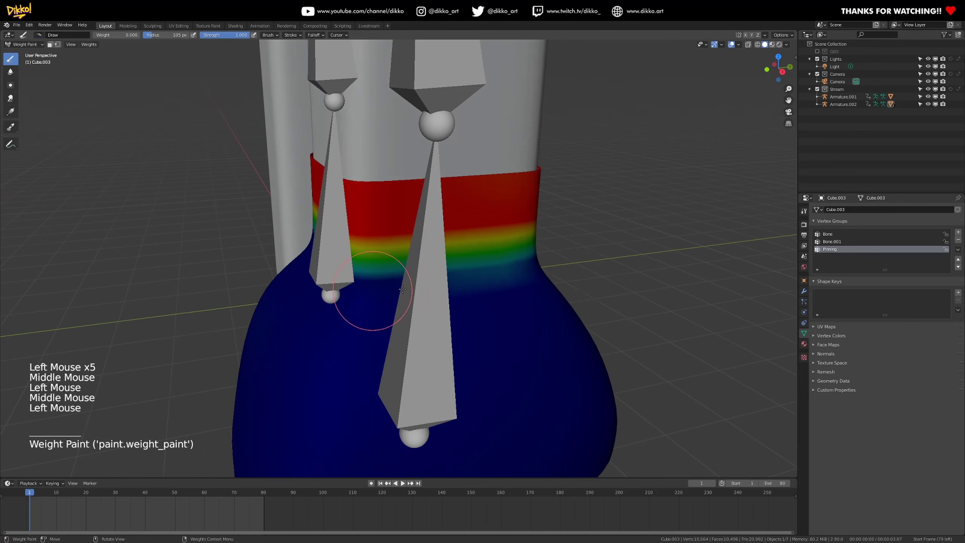
scroll(385, 280, "down", 3)
middle_click_drag(385, 280, 415, 290)
Apply Weights > Smooth to even out the skirt's Pinning weights.
left_click(94, 46)
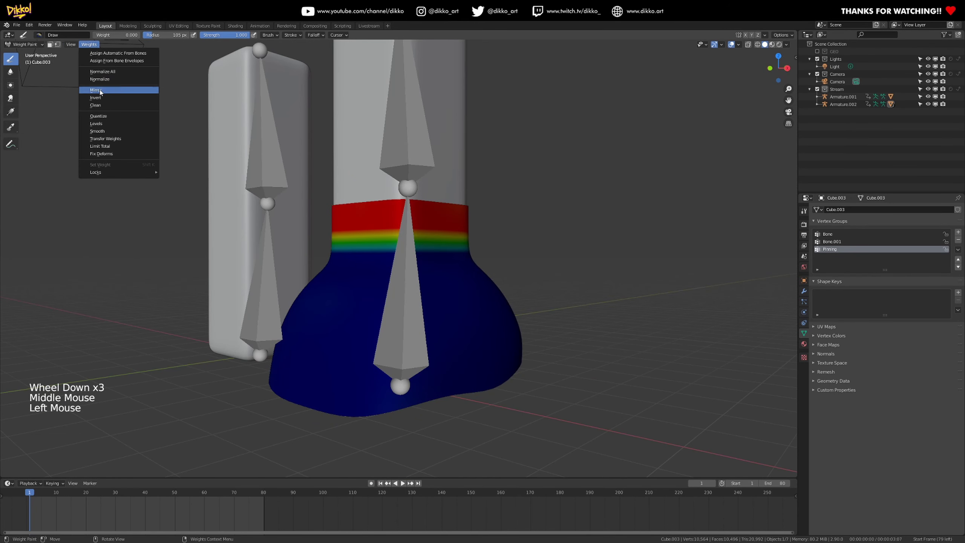
left_click(99, 131)
middle_click_drag(426, 261, 411, 204)
scroll(411, 205, "up", 3)
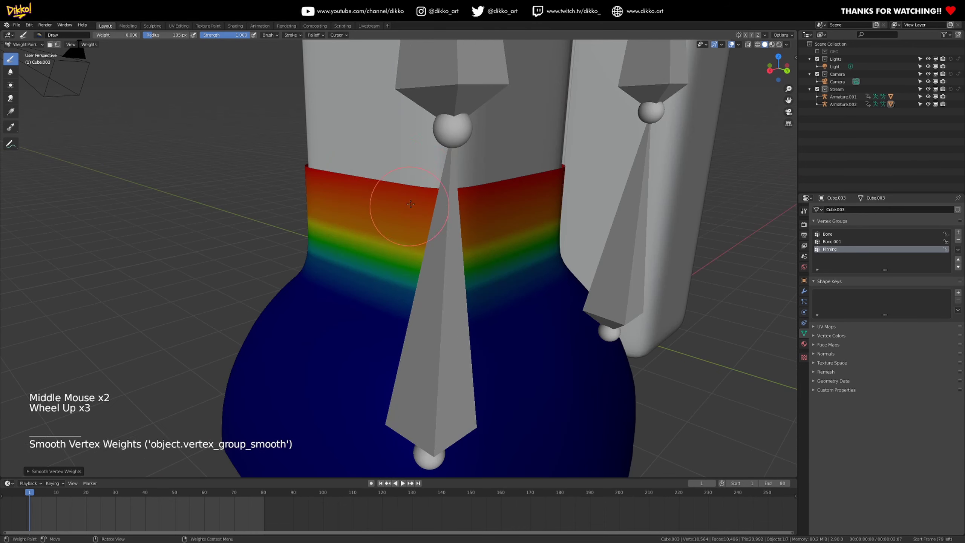
scroll(342, 142, "up", 1)
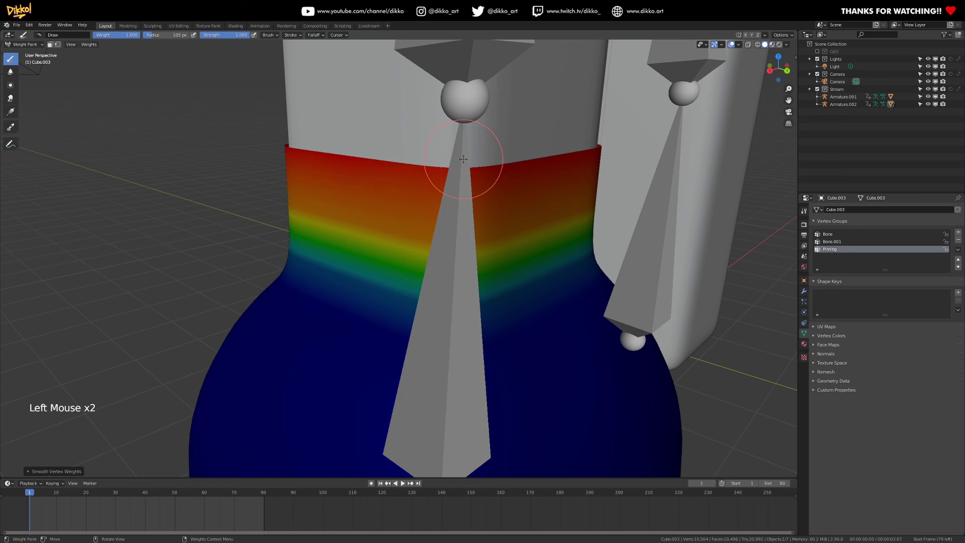
middle_click_drag(476, 164, 259, 132)
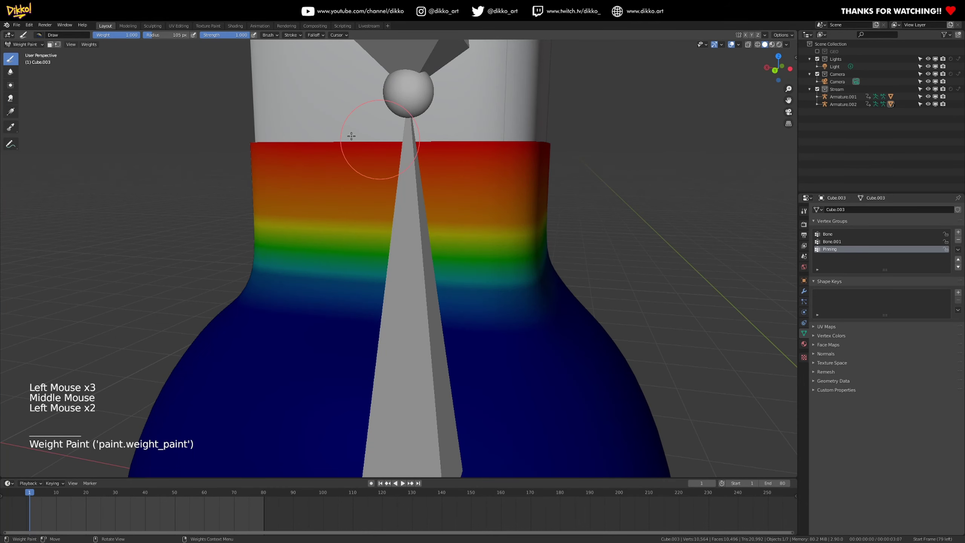
mouse_move(548, 152)
middle_mouse_down()
mouse_move(448, 155)
mouse_move(384, 187)
mouse_move(333, 190)
middle_mouse_up()
scroll(384, 186, "up", 1)
Repaint full weight along the skirt's top edge, including the band's right edge.
left_click_drag(169, 196, 514, 171)
left_click(278, 209)
mouse_move(611, 183)
middle_mouse_down()
mouse_move(278, 210)
mouse_move(334, 177)
middle_mouse_up()
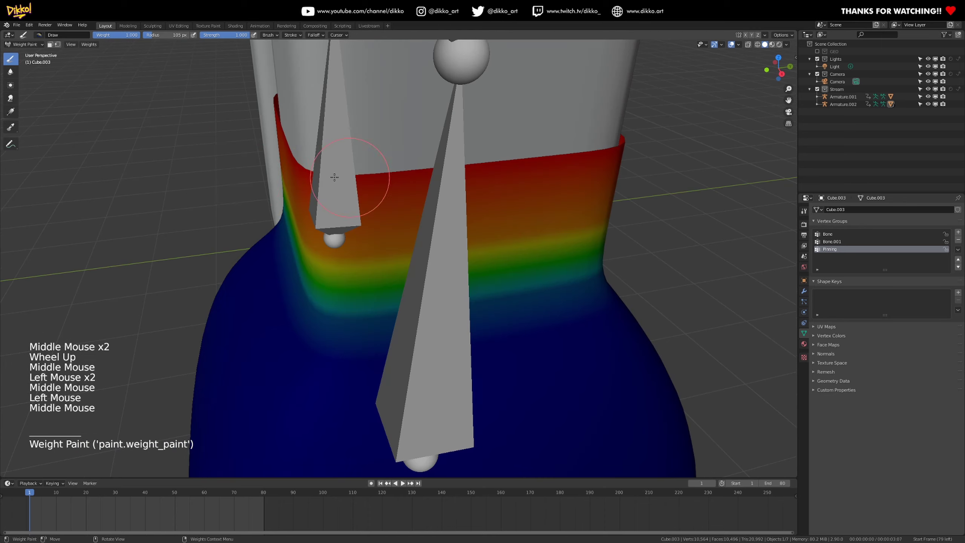
left_click(532, 164)
mouse_move(548, 182)
middle_mouse_down()
mouse_move(515, 163)
mouse_move(510, 186)
middle_mouse_up()
middle_click_drag(433, 198, 450, 202)
middle_click_drag(445, 208, 436, 222, "shift")
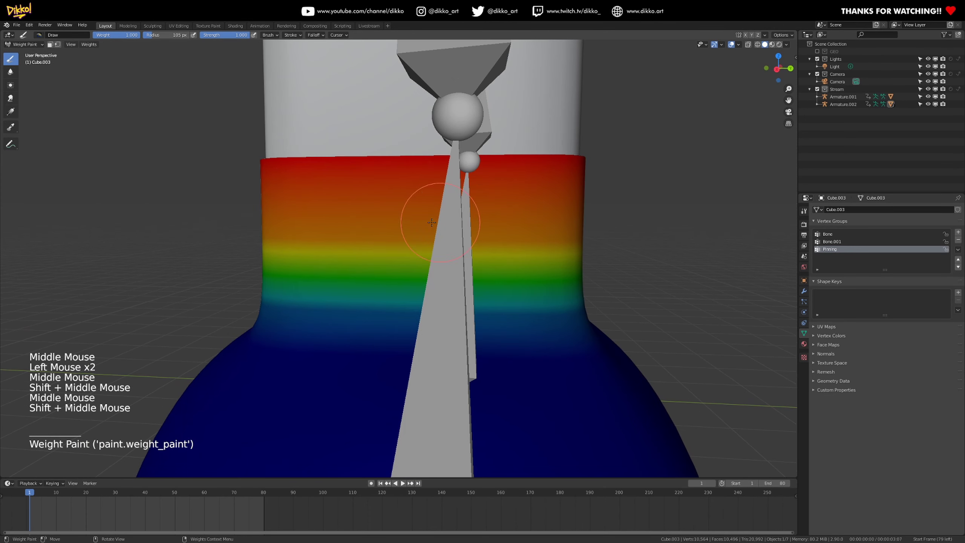
left_click(598, 162)
middle_click_drag(598, 162, 519, 180)
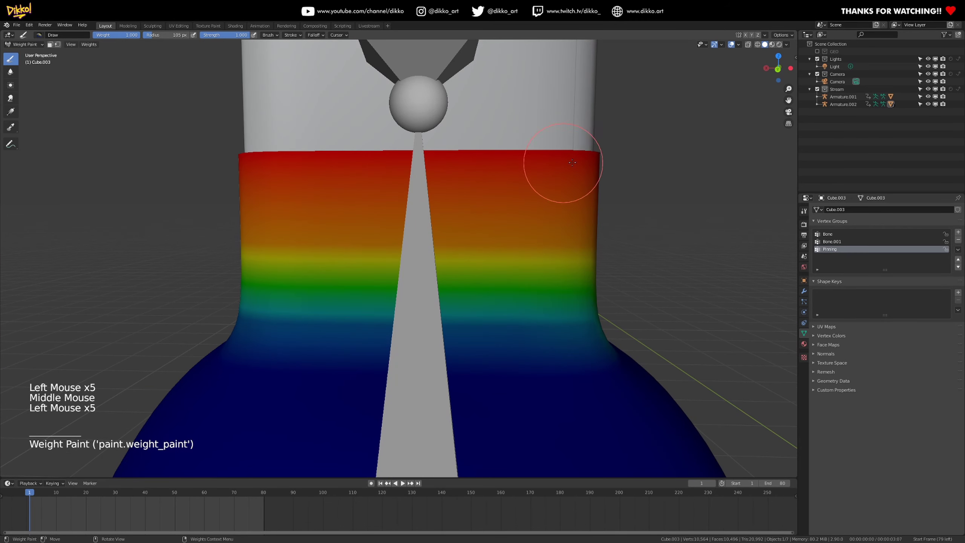
scroll(615, 172, "down", 4)
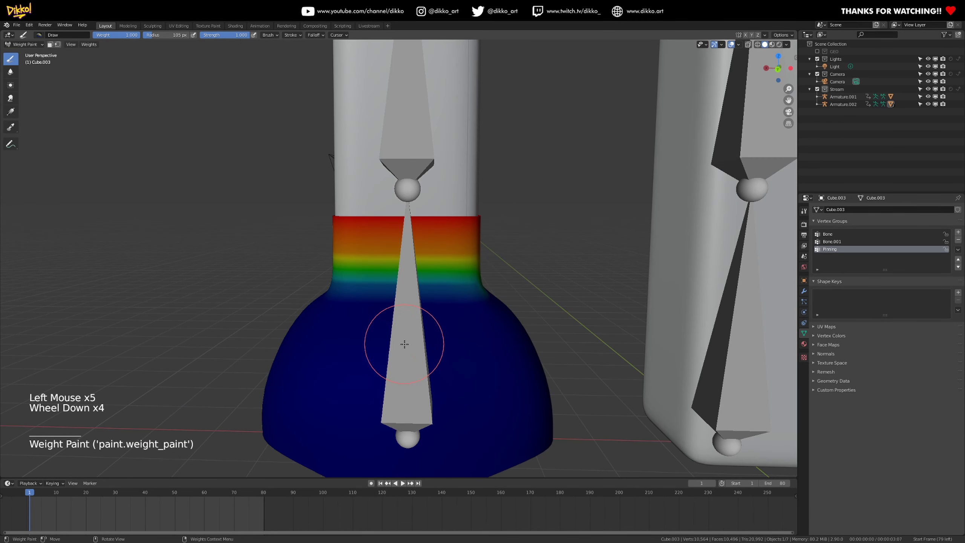
middle_click_drag(387, 371, 382, 384, "shift")
middle_click_drag(382, 384, 456, 407)
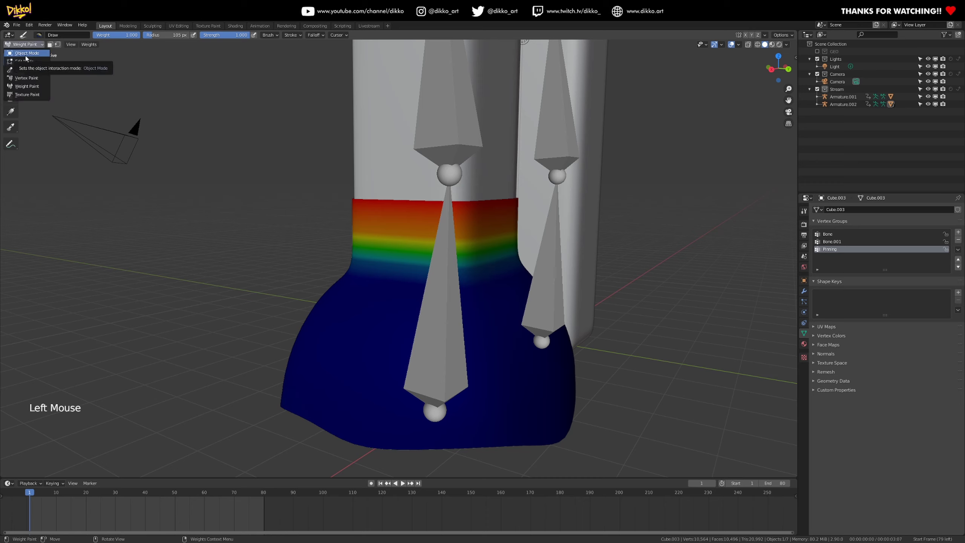
Return to Object Mode and add a Cloth modifier to the skirt mesh Cube.003.
left_click(26, 54)
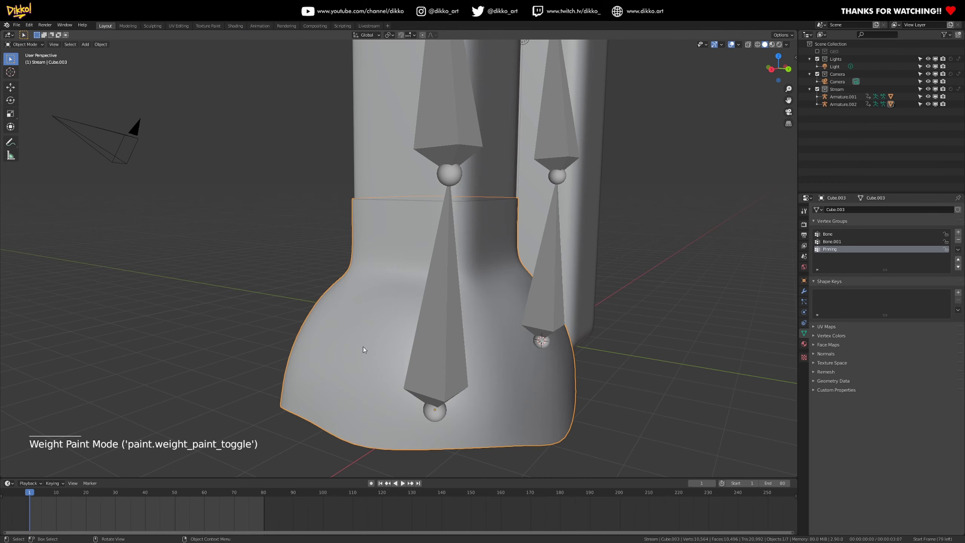
middle_click_drag(433, 388, 426, 404)
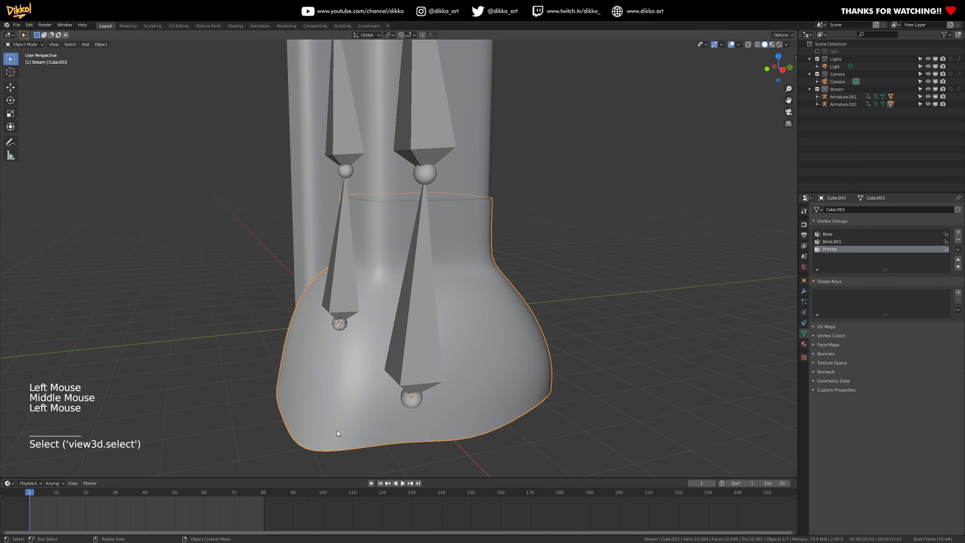
middle_click_drag(337, 434, 331, 438)
left_click(804, 293)
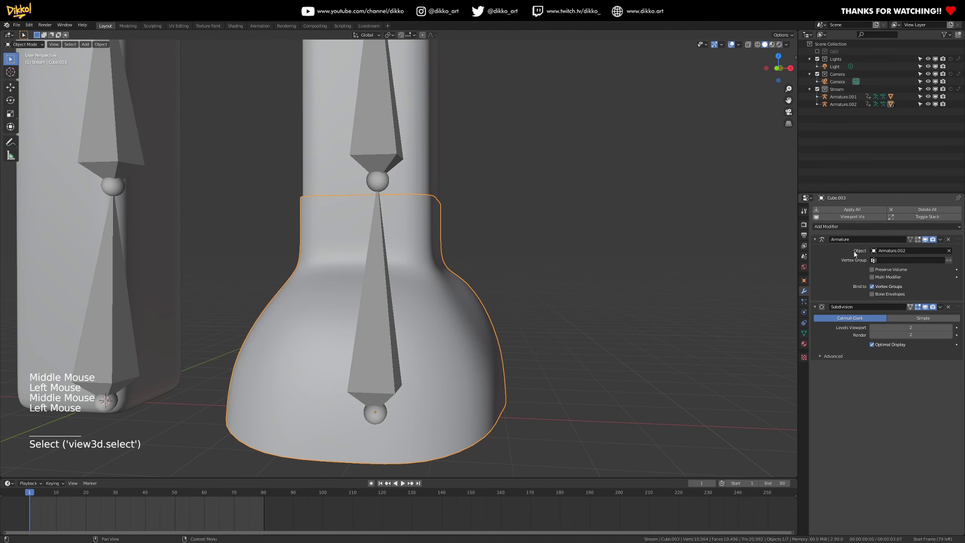
left_click(833, 229)
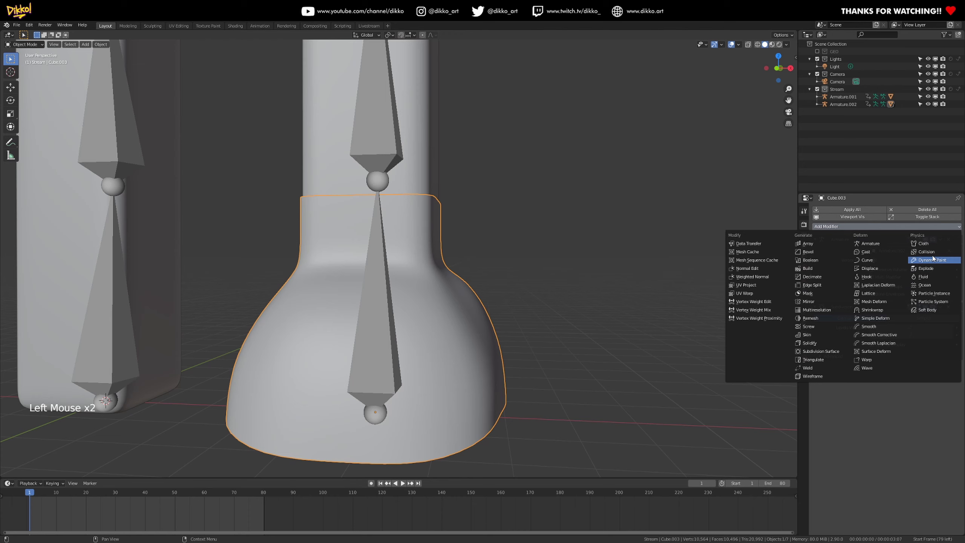
left_click(926, 244)
Set the cloth's Shape pin group to Pinning and start playing the simulation.
left_click(948, 368)
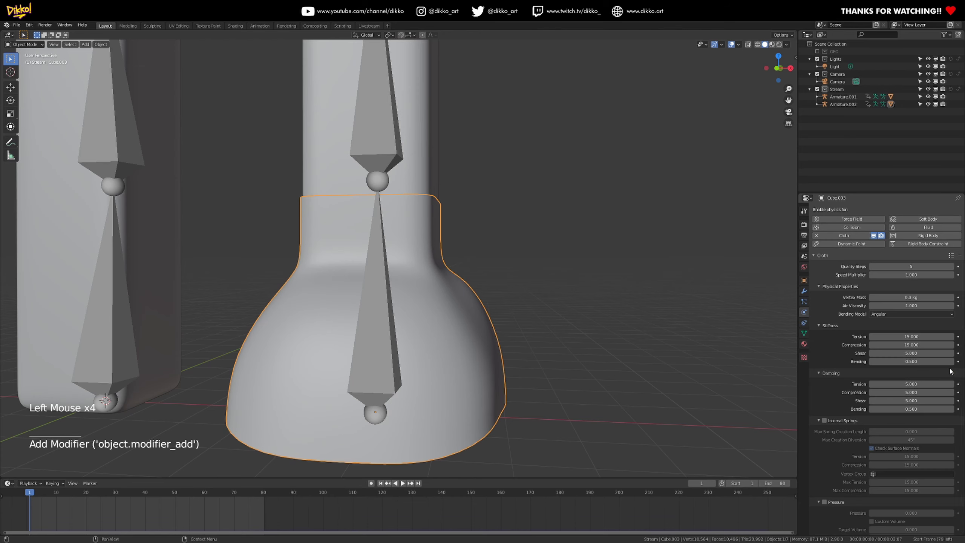
scroll(850, 450, "down", 16)
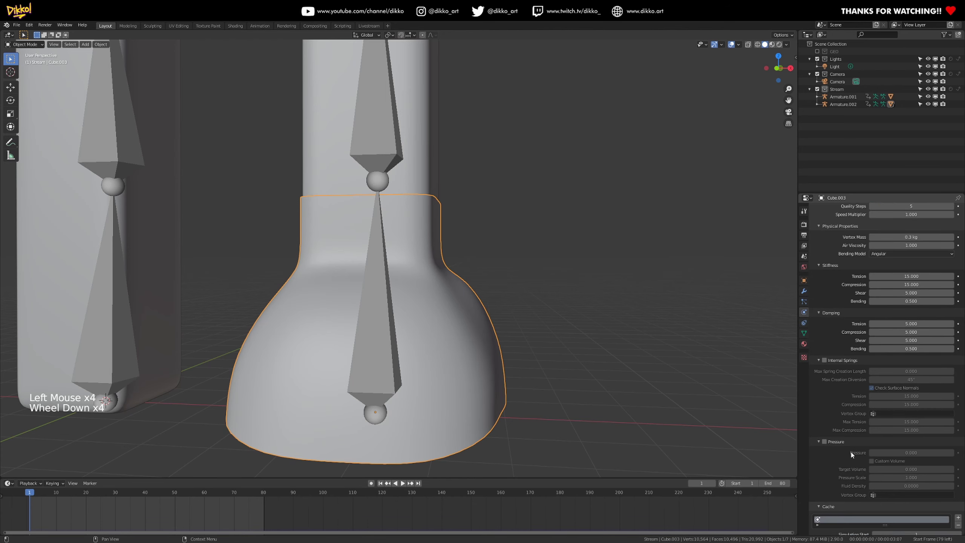
scroll(886, 500, "down", 6)
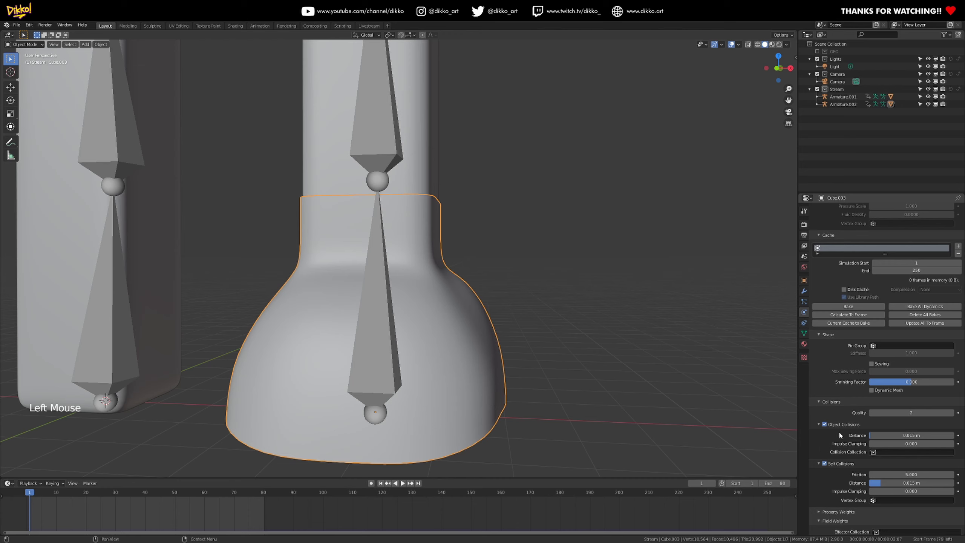
left_click(896, 346)
left_click(901, 372)
scroll(491, 339, "down", 2)
middle_click_drag(491, 340, 382, 259)
scroll(398, 360, "up", 1)
key("space")
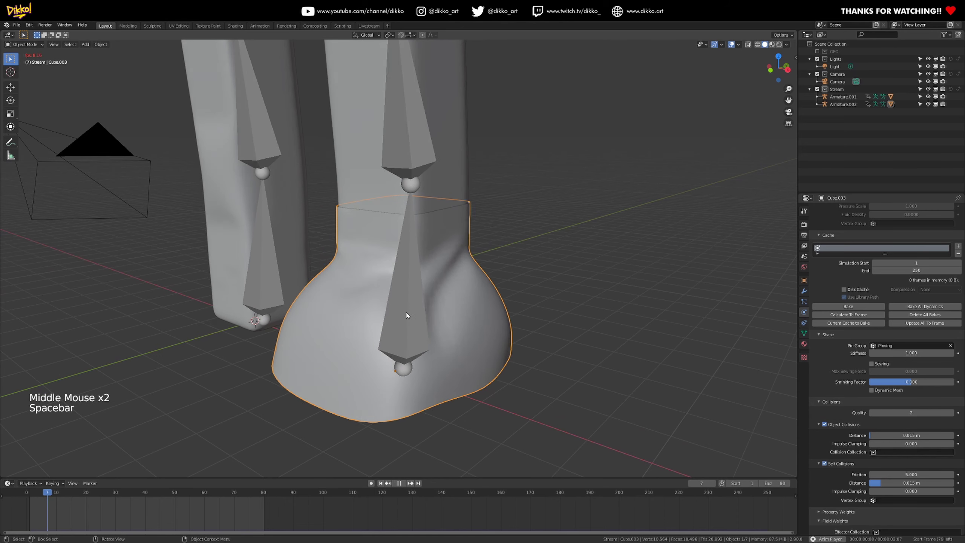
Orbit and zoom around the skirt to watch it drape over the moving legs.
middle_click_drag(437, 368, 453, 404)
scroll(453, 404, "down", 3)
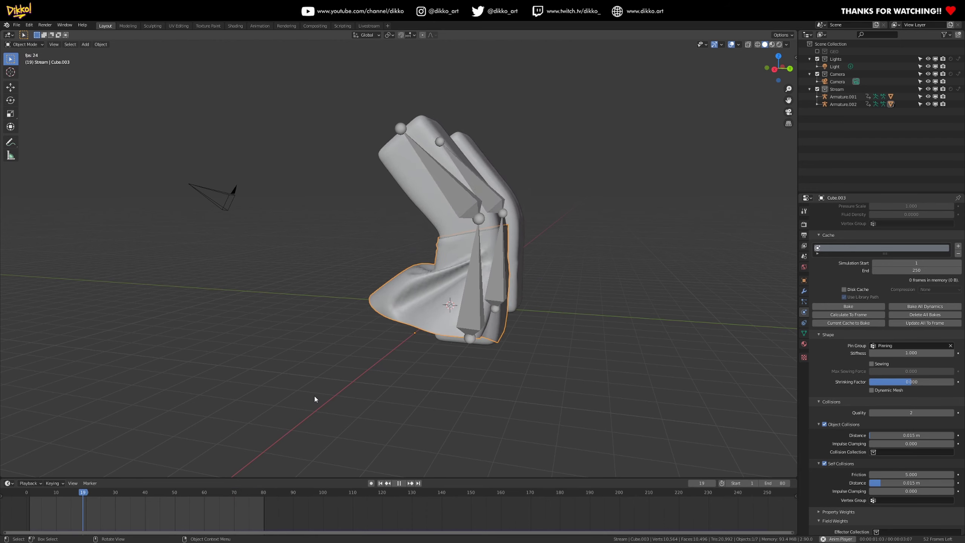
mouse_move(265, 390)
middle_mouse_down()
mouse_move(355, 388)
mouse_move(267, 407)
middle_mouse_up()
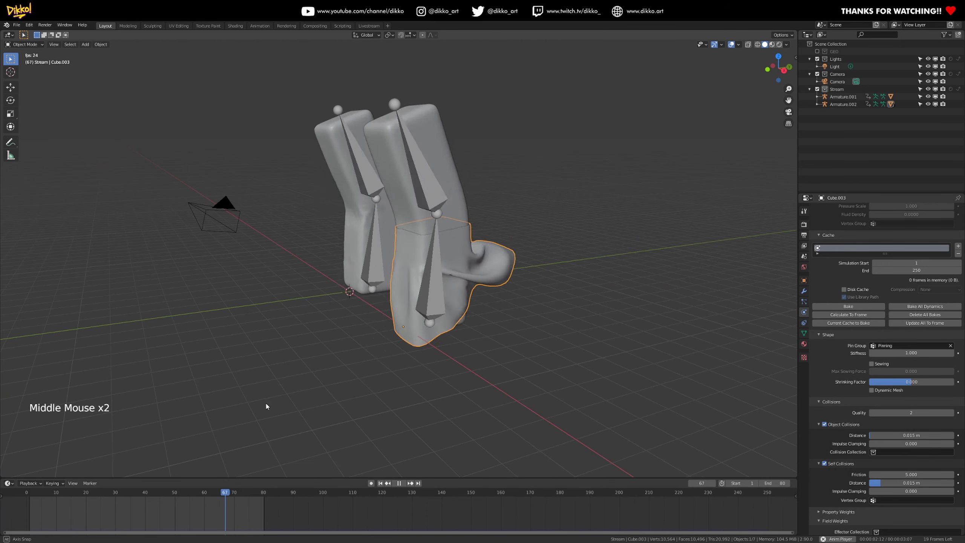
scroll(374, 353, "up", 3)
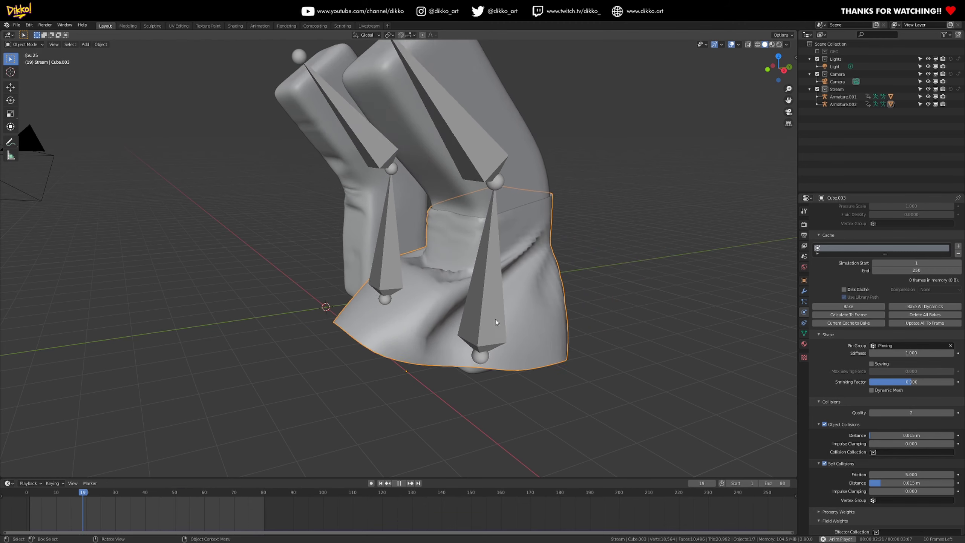
left_click(804, 290)
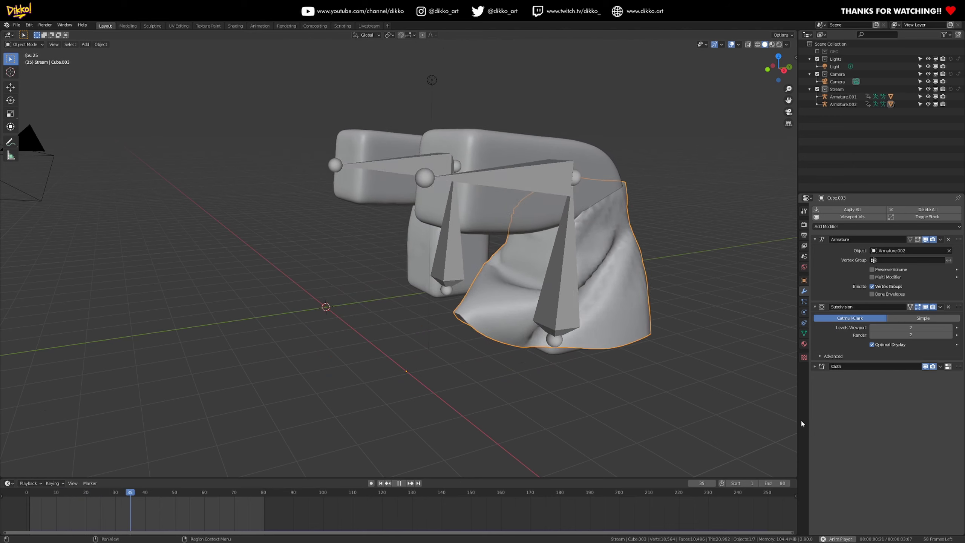
middle_click_drag(514, 368, 524, 225)
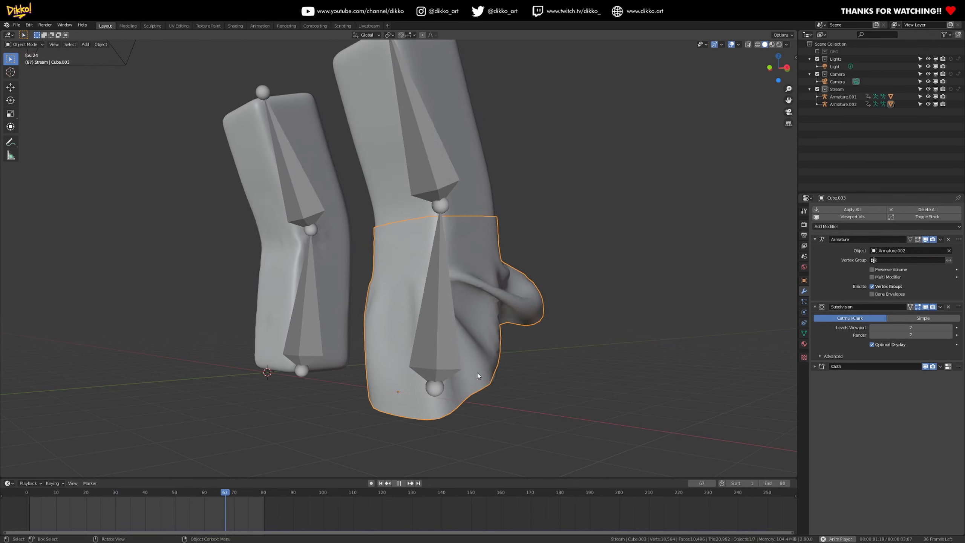
middle_click_drag(485, 368, 334, 347)
scroll(419, 332, "down", 2)
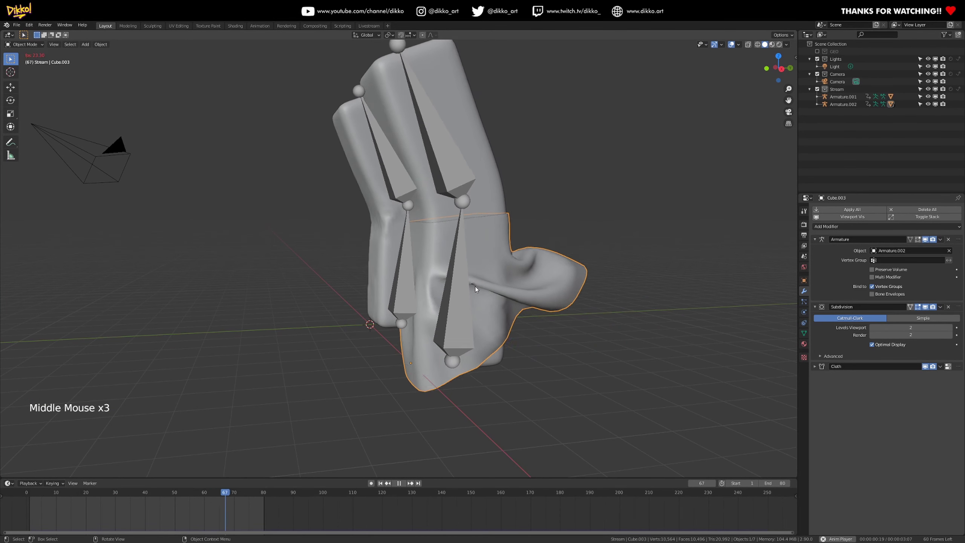
middle_click_drag(411, 311, 481, 329)
scroll(405, 368, "up", 2)
middle_click_drag(404, 368, 396, 365)
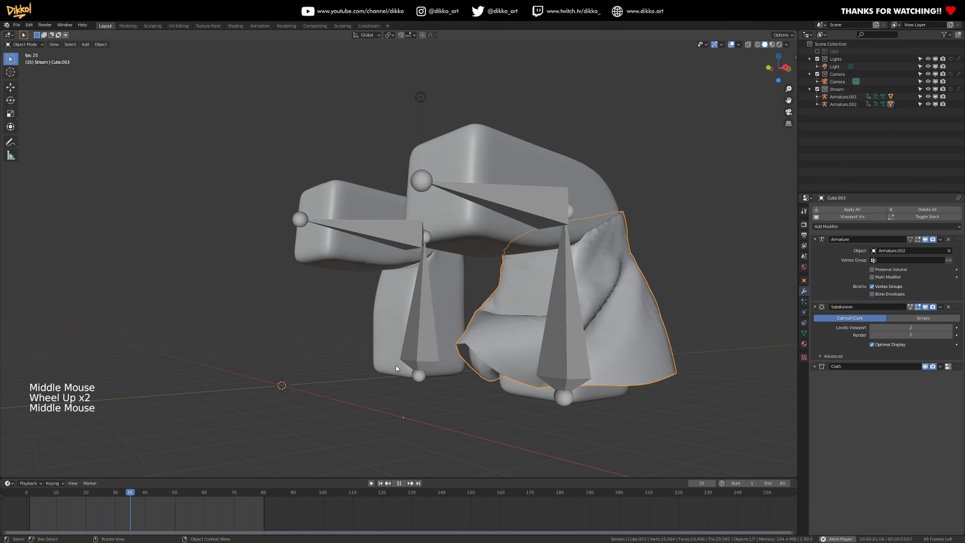
scroll(396, 365, "down", 1)
Stop playback at frame 46 and shade the skirt smooth.
key("space")
middle_click_drag(788, 312, 480, 260)
right_click(700, 286)
left_click(689, 286)
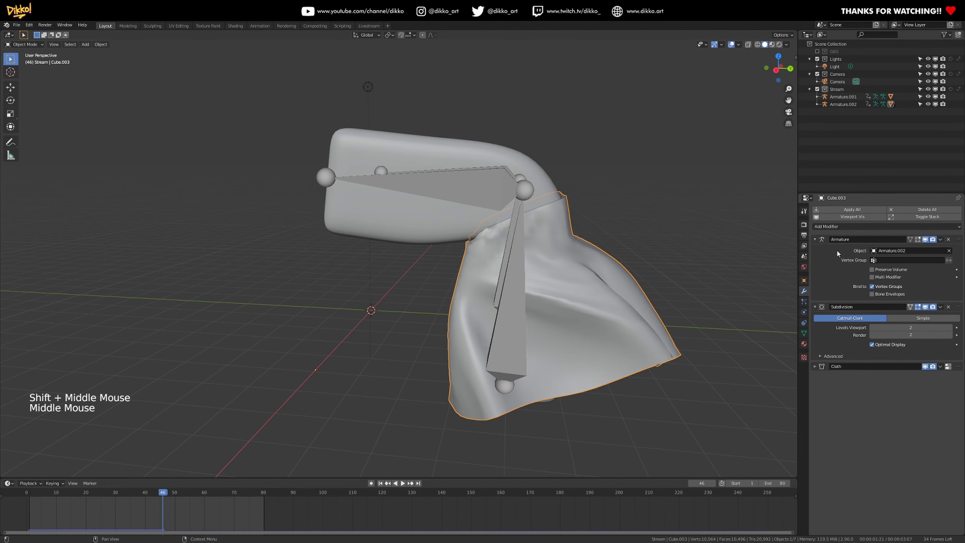
Add a second Subdivision Surface modifier after Cloth and replay the skirt simulation.
left_click(825, 227)
left_click(821, 351)
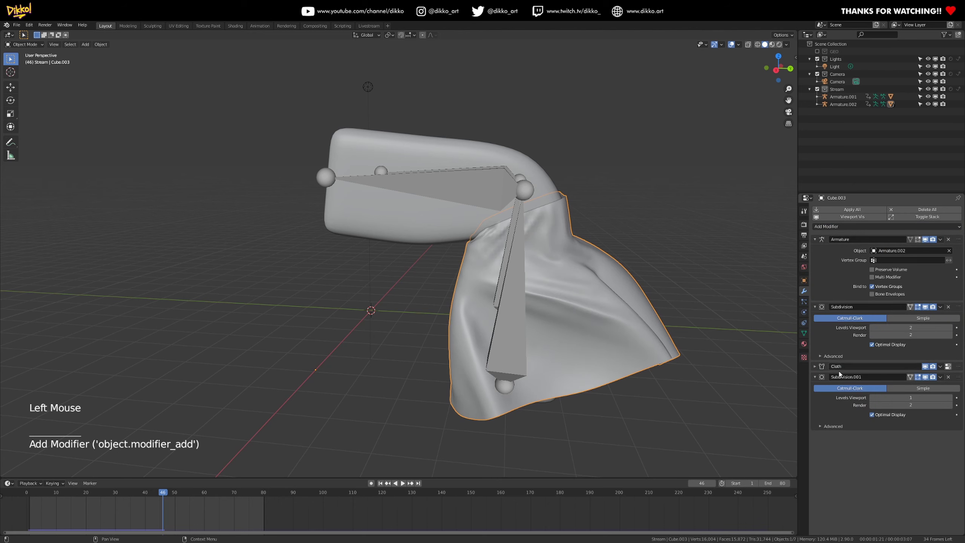
middle_click_drag(608, 331, 323, 300)
key("space")
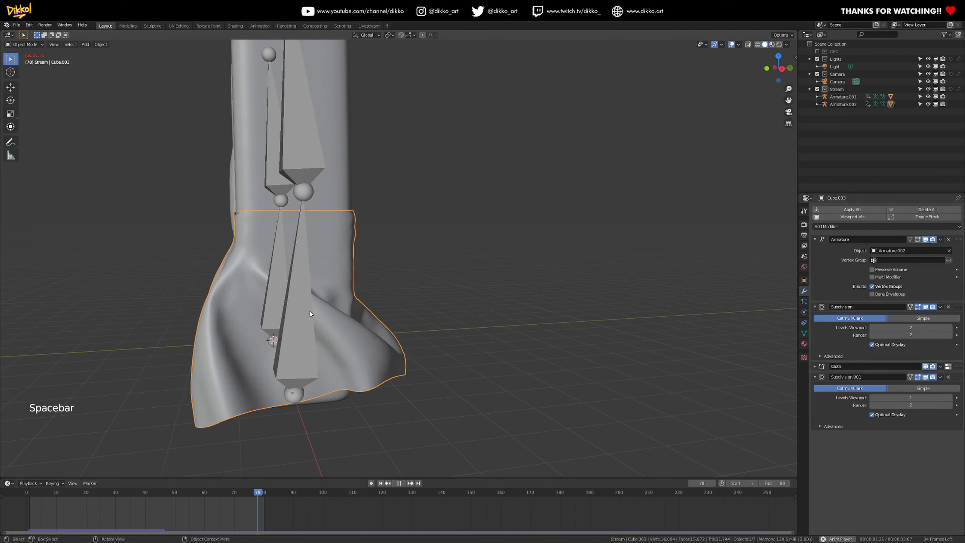
Stop playback, delete the Subdivision.001 modifier and rewind the timeline to frame 1.
key("space")
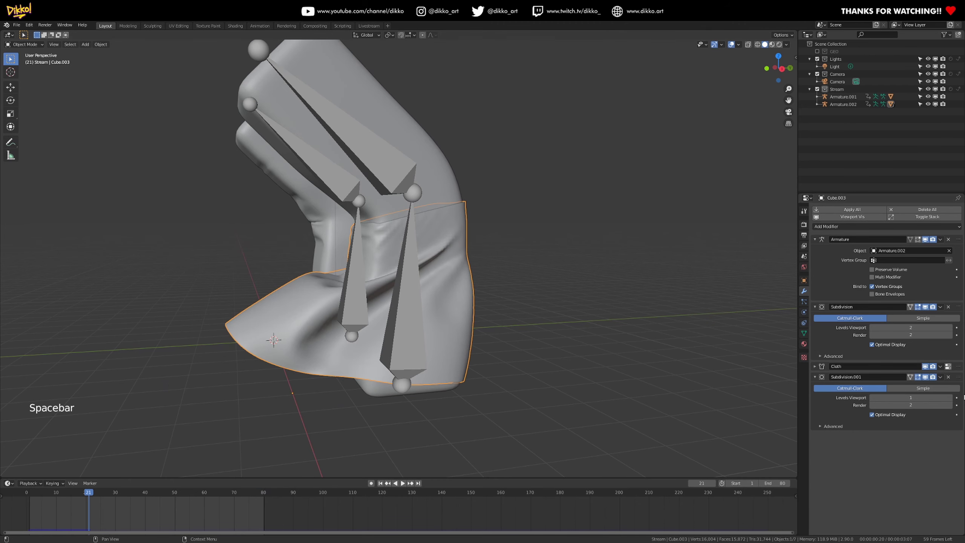
left_click(949, 377)
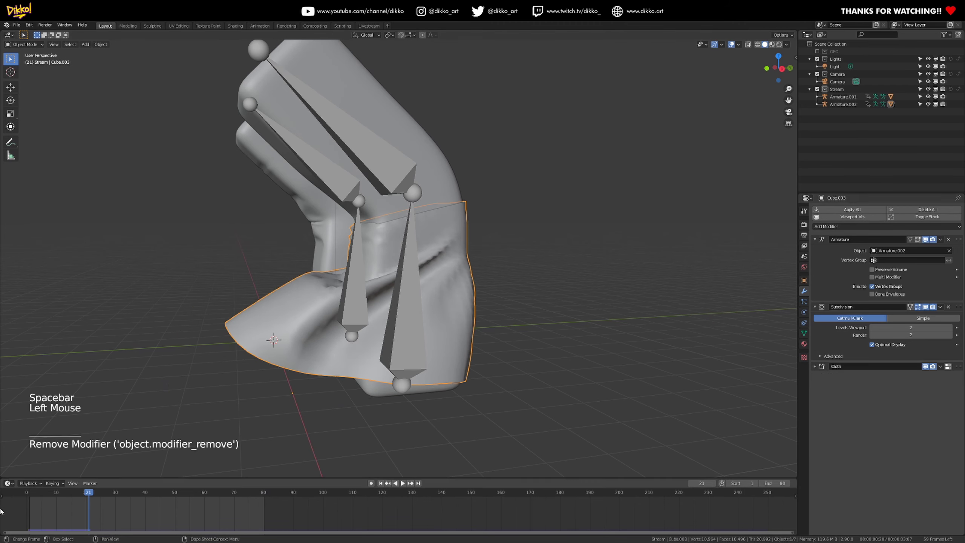
left_click_drag(37, 496, 30, 495)
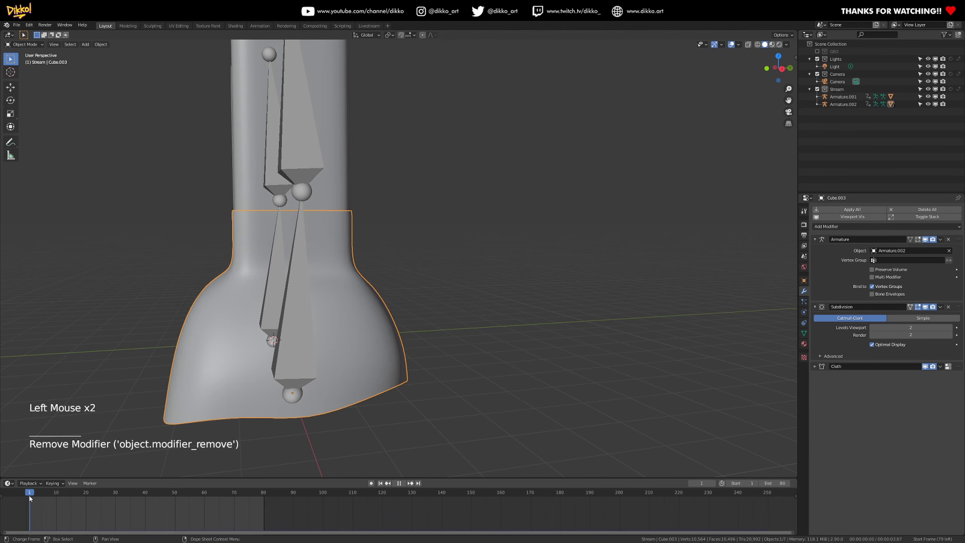
Add a CorrectiveSmooth modifier with Bind Coords as rest source, bind it, and play.
left_click(855, 227)
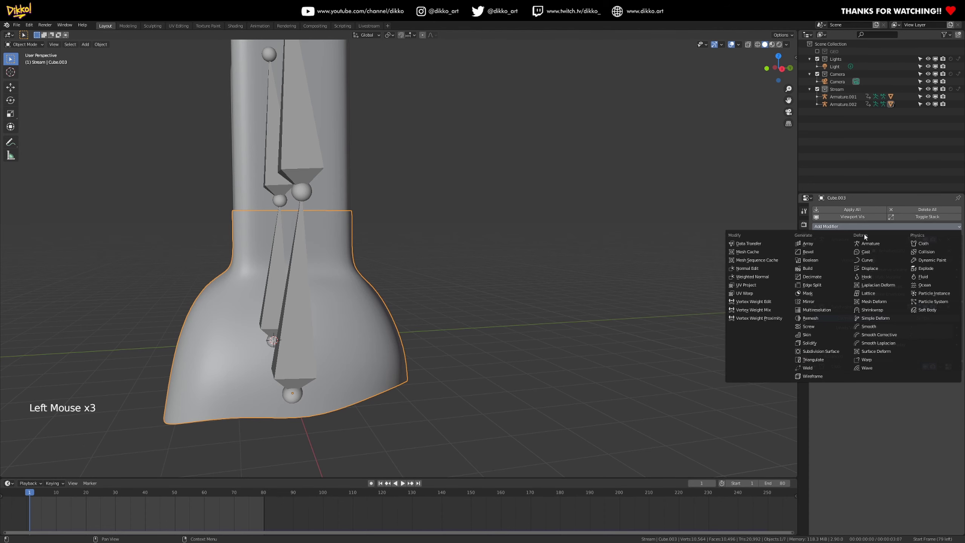
left_click(891, 336)
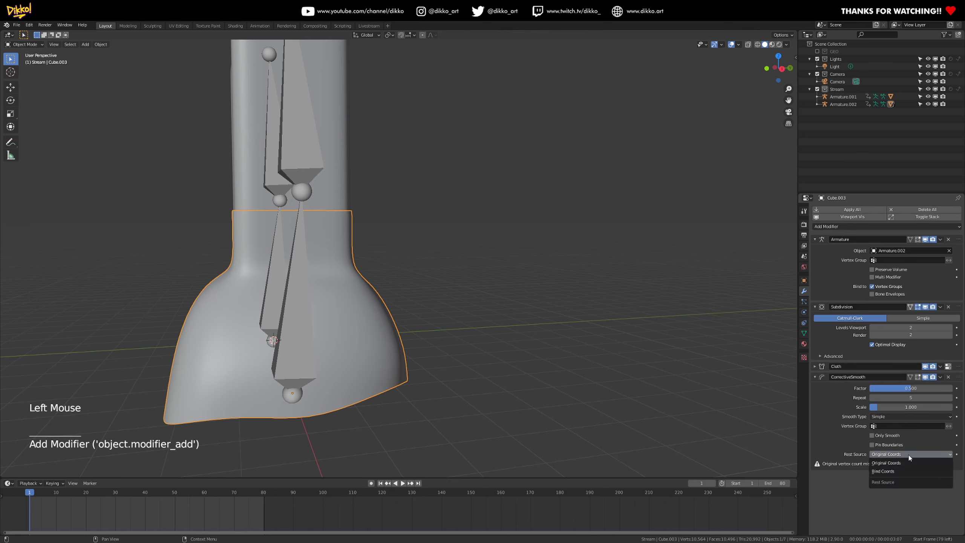
left_click(888, 470)
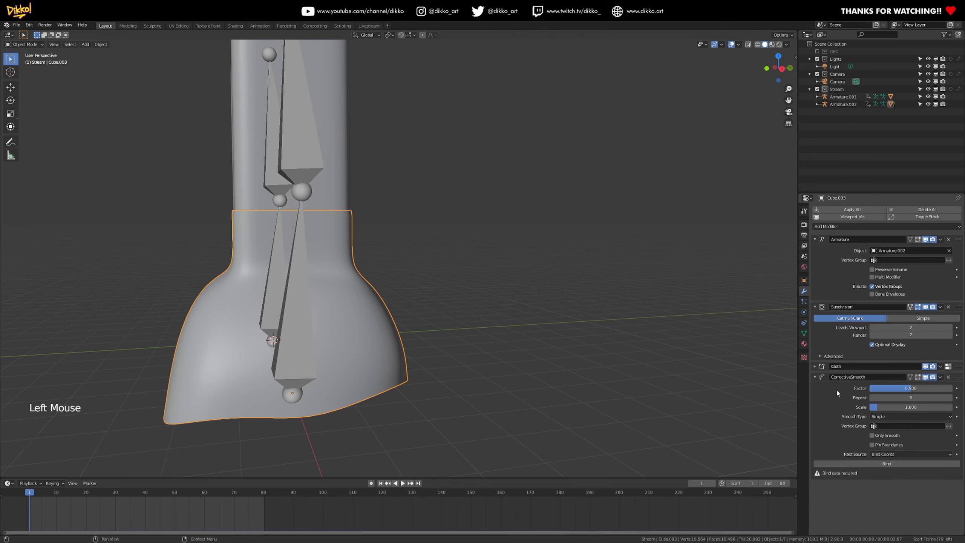
left_click(868, 464)
key("space")
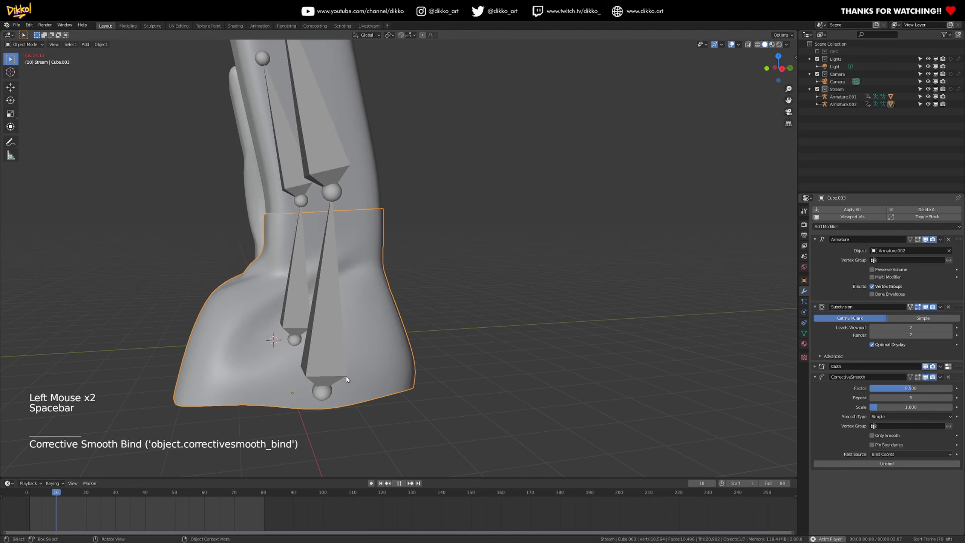
Play and orbit to inspect the corrective-smoothed skirt folds, then collapse the CorrectiveSmooth panel.
middle_click_drag(397, 332, 459, 381)
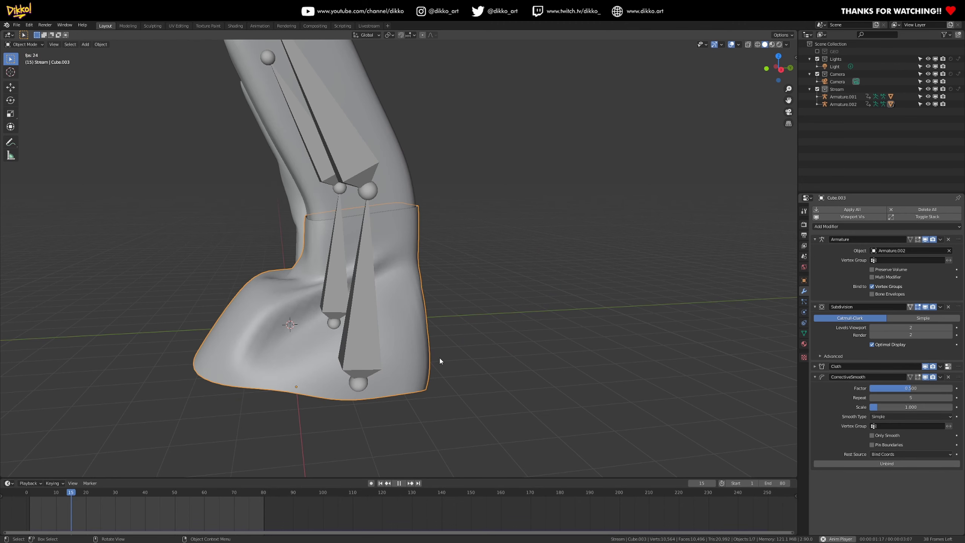
key("space")
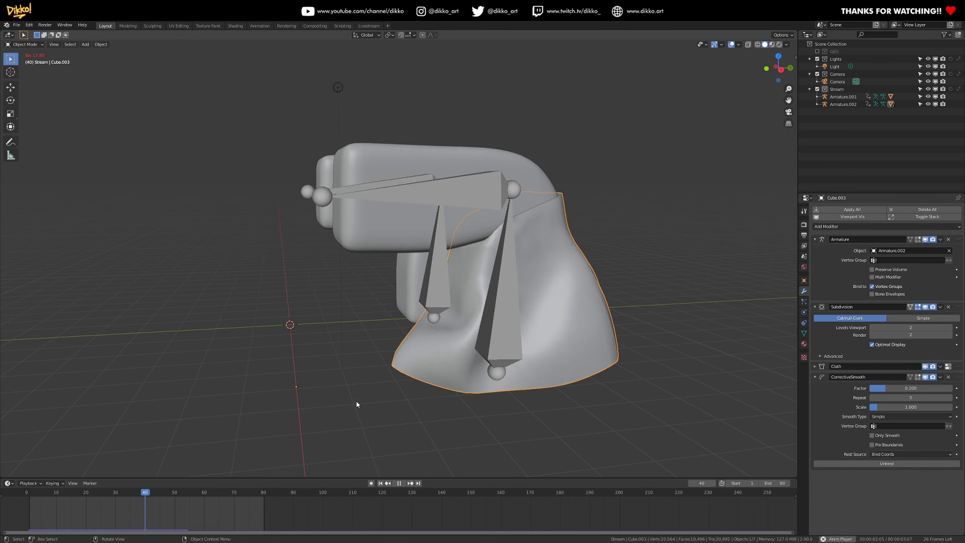
scroll(215, 374, "down", 2)
middle_click_drag(215, 374, 295, 386)
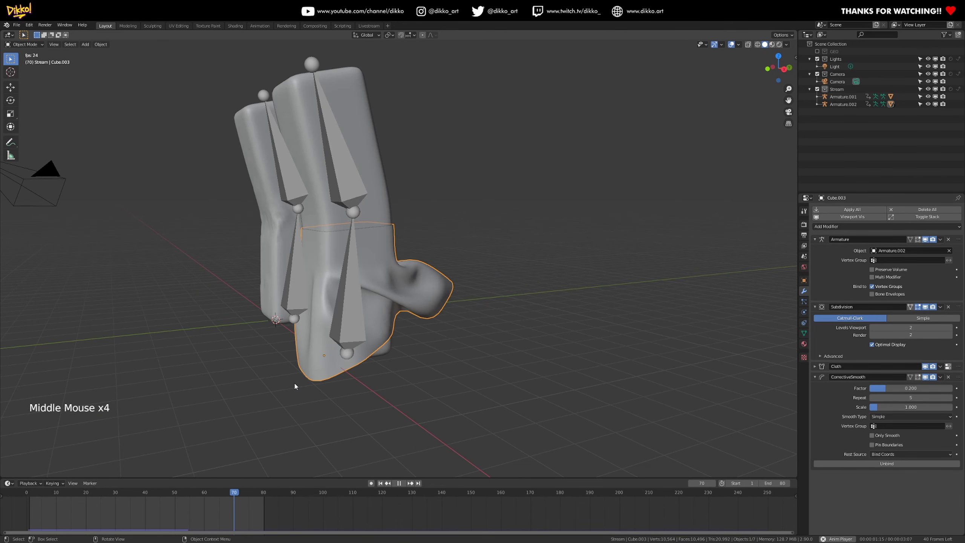
key("space")
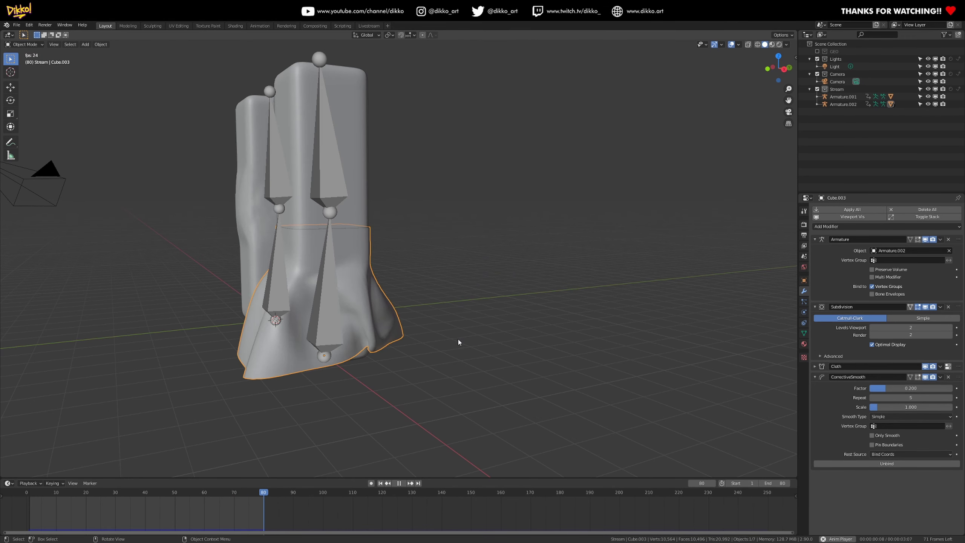
key("space")
middle_click_drag(275, 364, 331, 352)
scroll(317, 361, "up", 2)
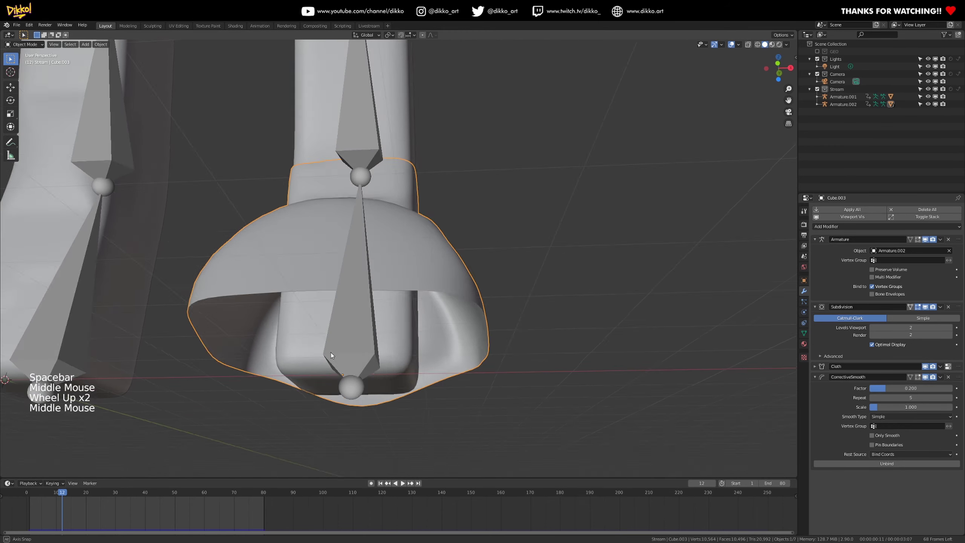
left_click(815, 377)
Add a Solidify modifier with -0.032 m thickness to the skirt and play the simulation.
left_click(829, 227)
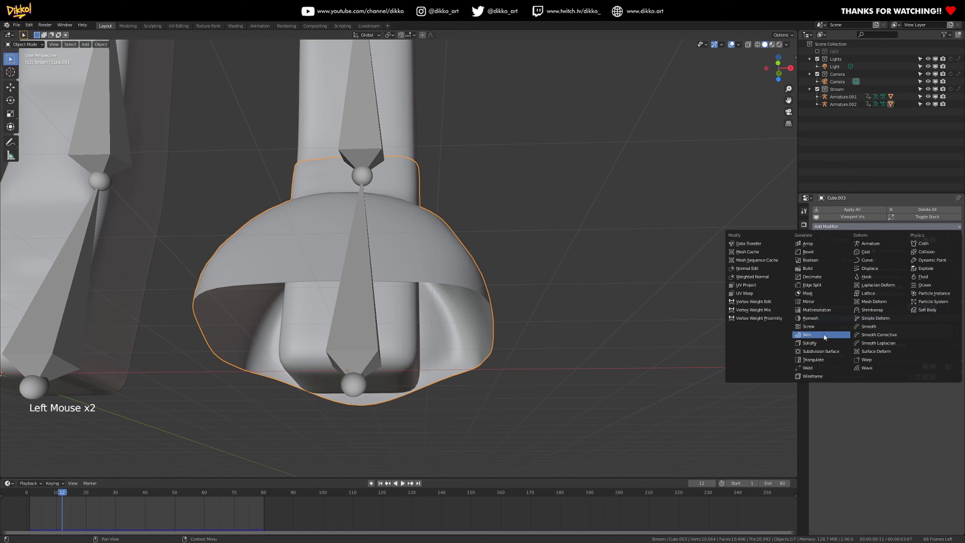
left_click(819, 352)
middle_click_drag(377, 293, 393, 287)
scroll(407, 251, "up", 2)
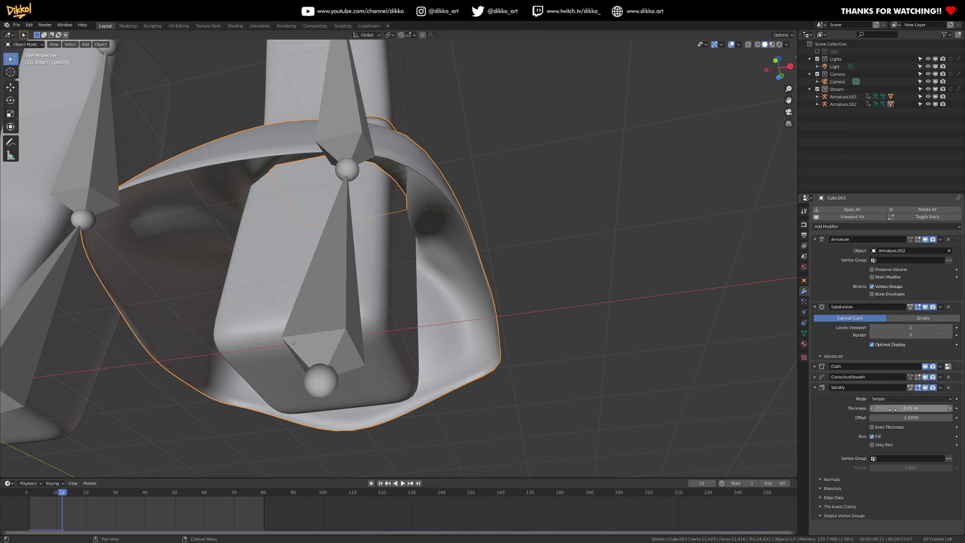
left_click_drag(911, 409, 891, 409)
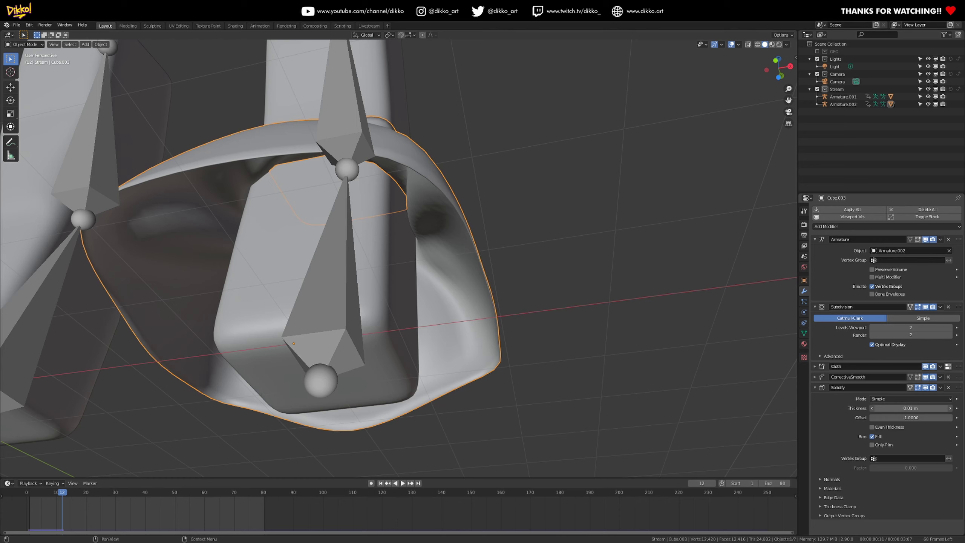
left_click_drag(911, 409, 913, 409, "shift")
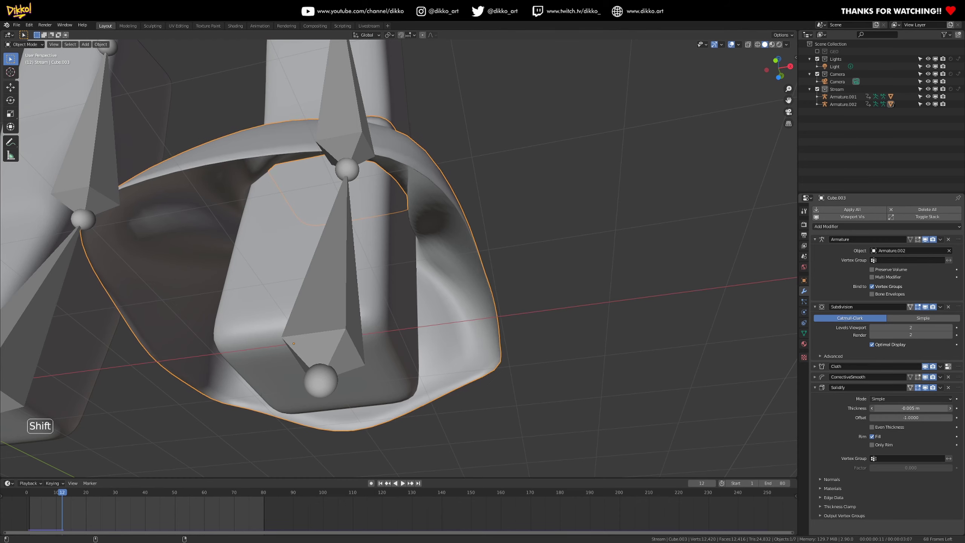
scroll(342, 348, "down", 2)
middle_click_drag(342, 348, 320, 371)
key("space")
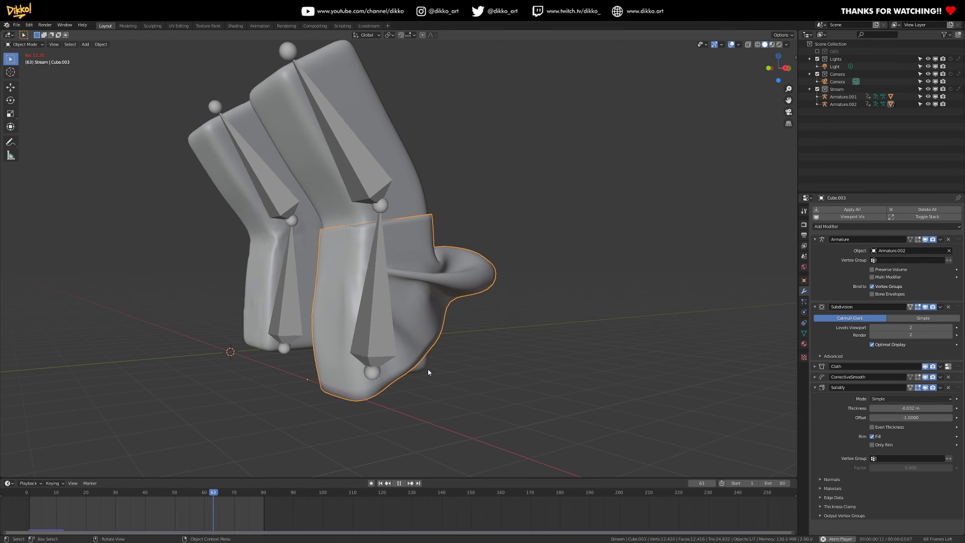
scroll(303, 374, "down", 3)
middle_click_drag(303, 373, 436, 369)
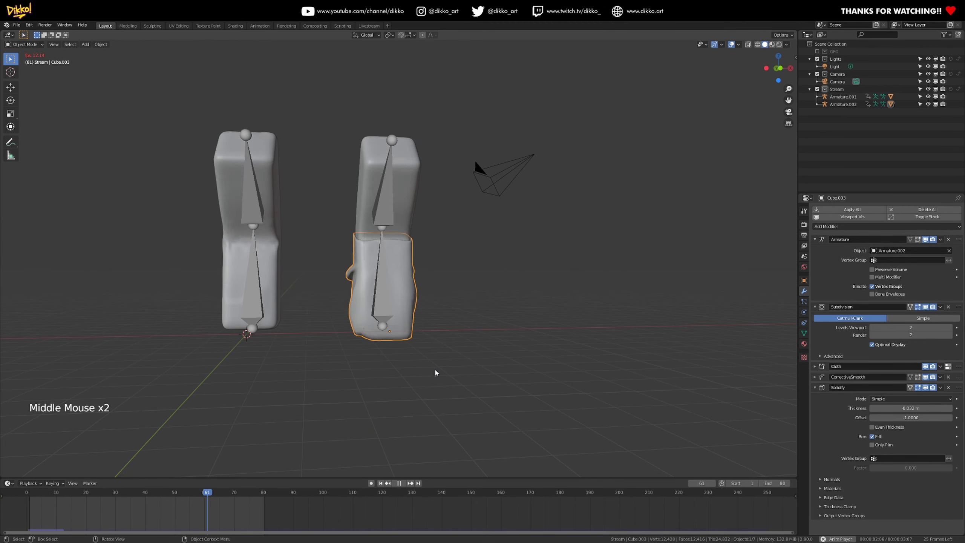
mouse_move(375, 349)
middle_mouse_down()
mouse_move(260, 370)
mouse_move(261, 362)
mouse_move(359, 334)
mouse_move(351, 291)
mouse_move(365, 327)
mouse_move(357, 340)
middle_mouse_up()
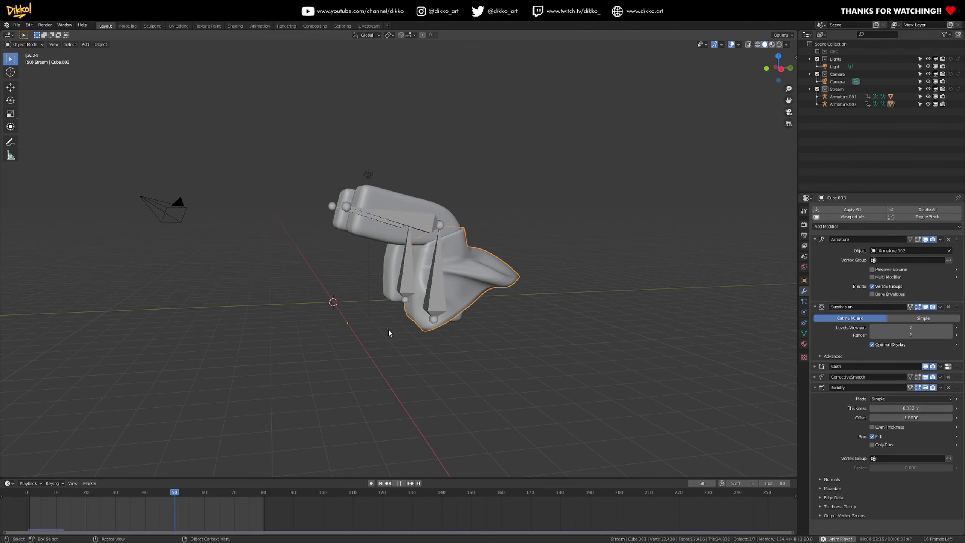
scroll(387, 350, "up", 2)
middle_click_drag(388, 350, 365, 240)
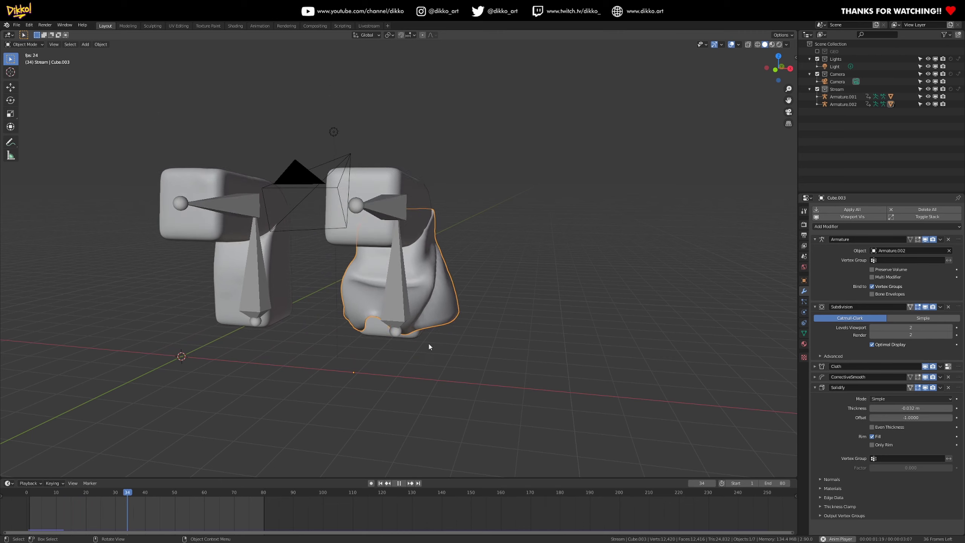
middle_click_drag(408, 334, 377, 337)
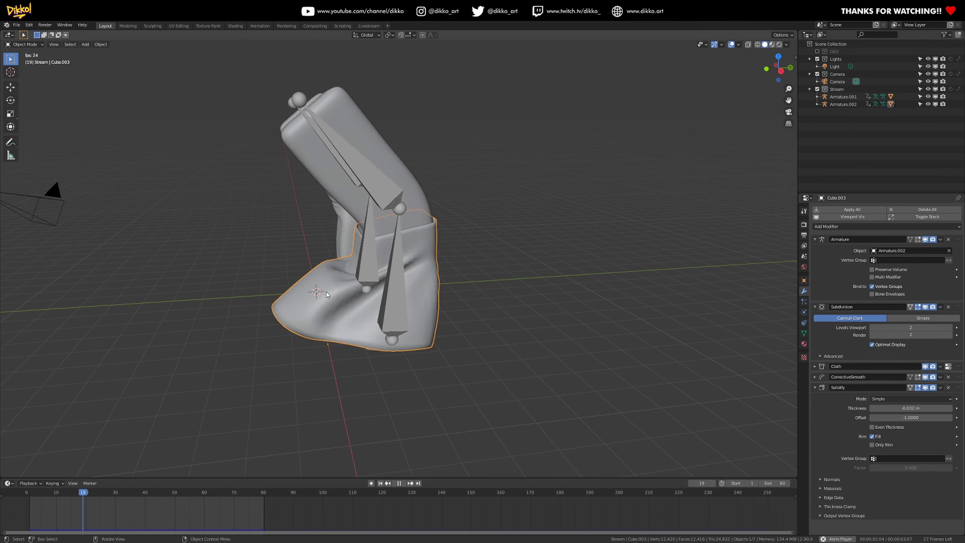
middle_click_drag(367, 322, 465, 330)
scroll(399, 346, "up", 1)
scroll(351, 316, "down", 2)
scroll(375, 304, "up", 1)
key("space")
middle_click_drag(286, 334, 347, 333)
key("space")
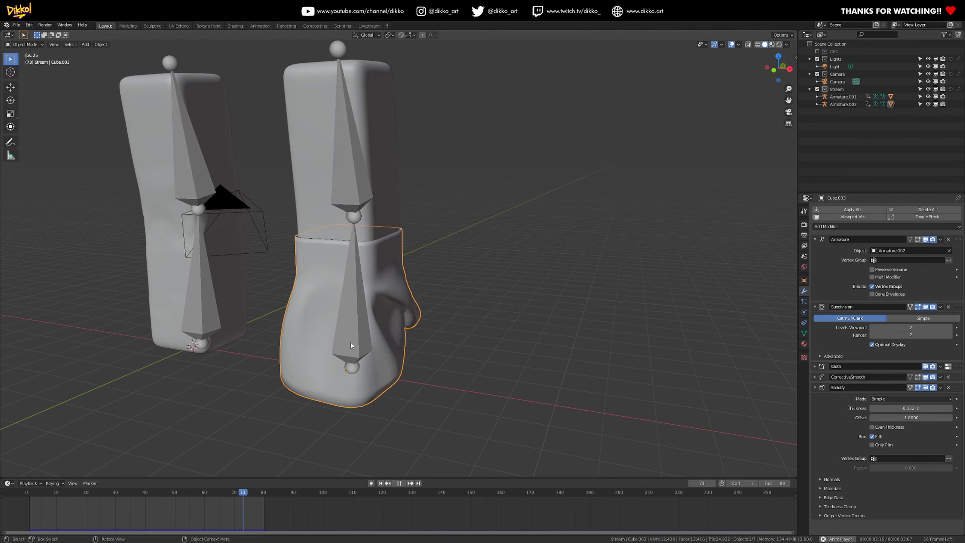
middle_click_drag(361, 341, 387, 324)
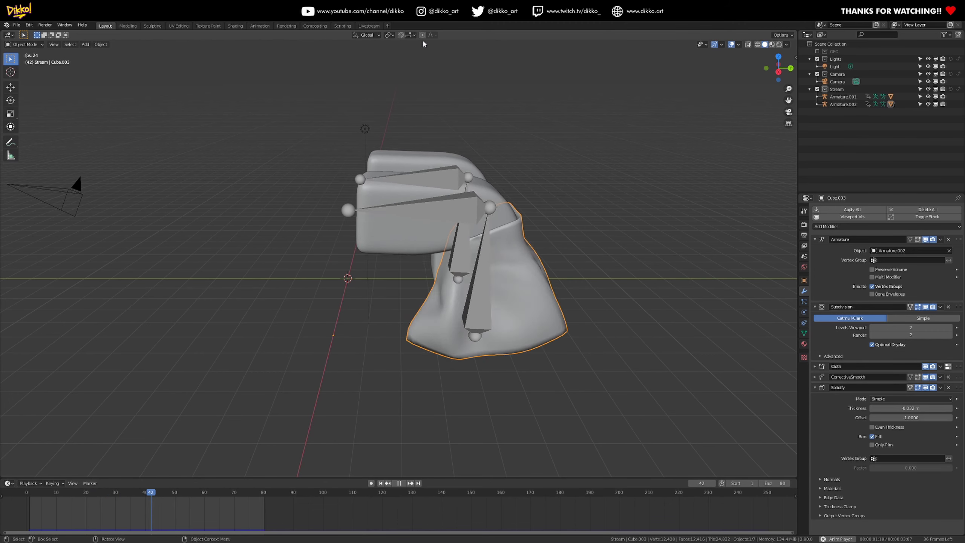
key("space")
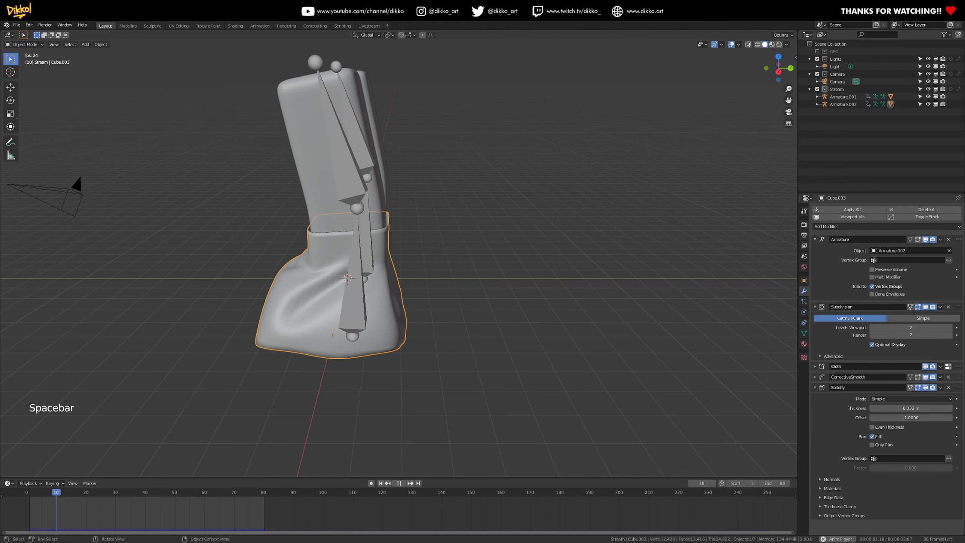
key("space")
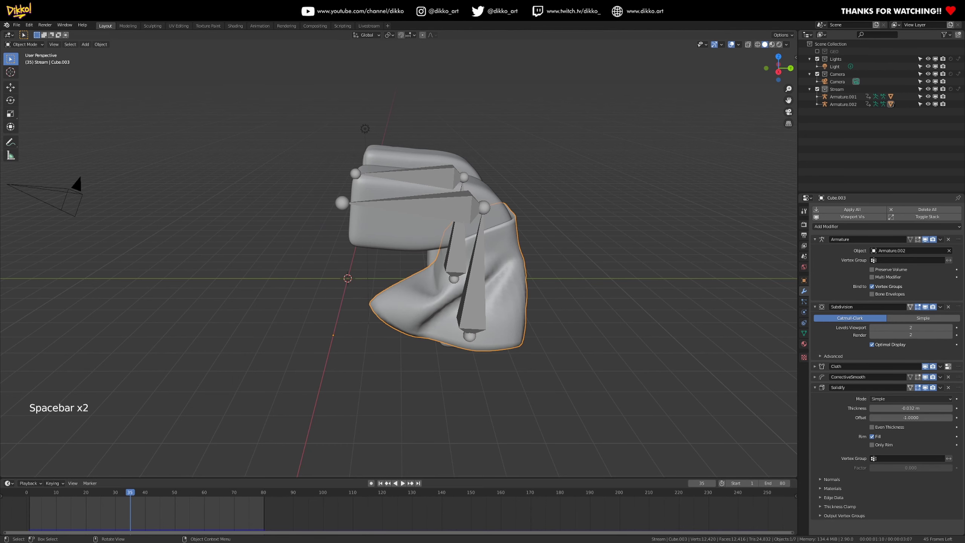
right_click(409, 12)
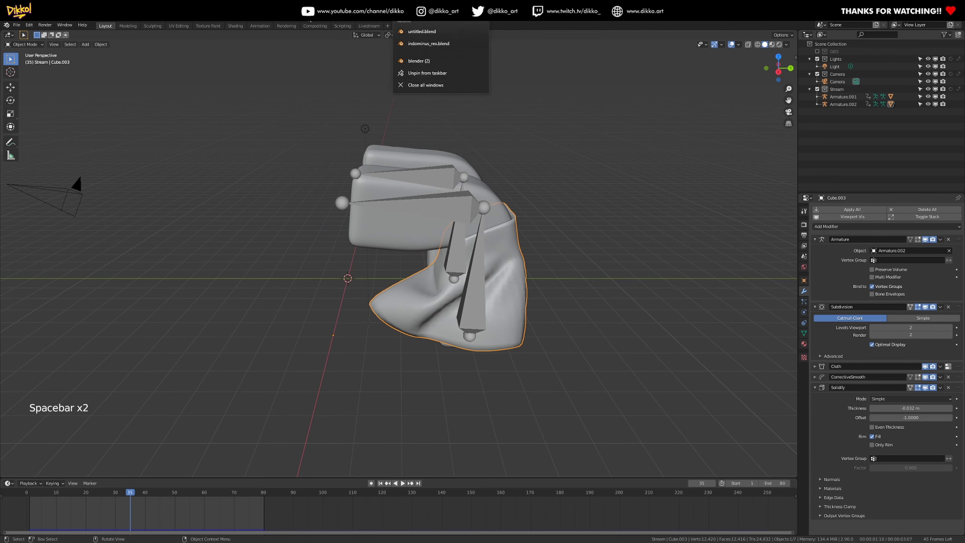
Open a new Firefox window and search for 'xmuscle for blender'.
left_click(376, 14)
left_click(371, 14, "shift")
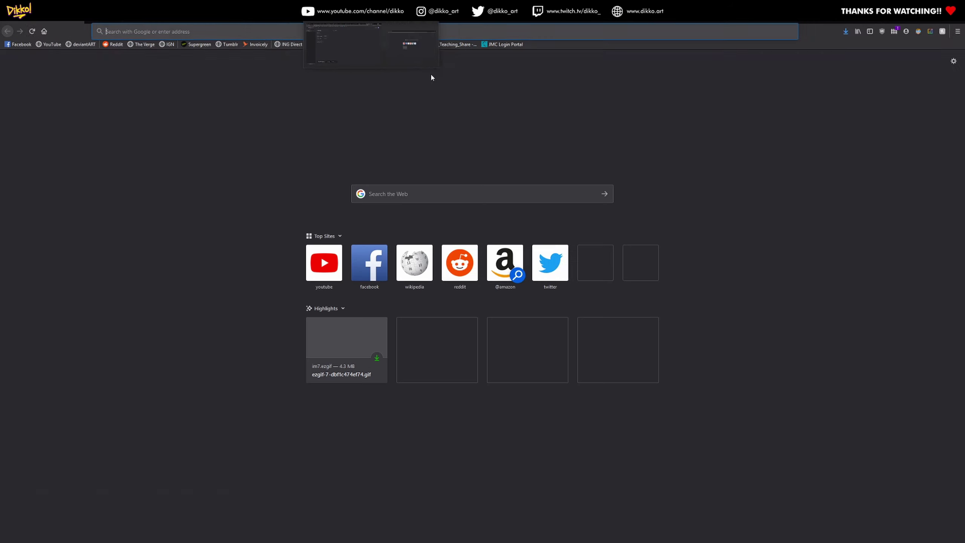
left_click(521, 37)
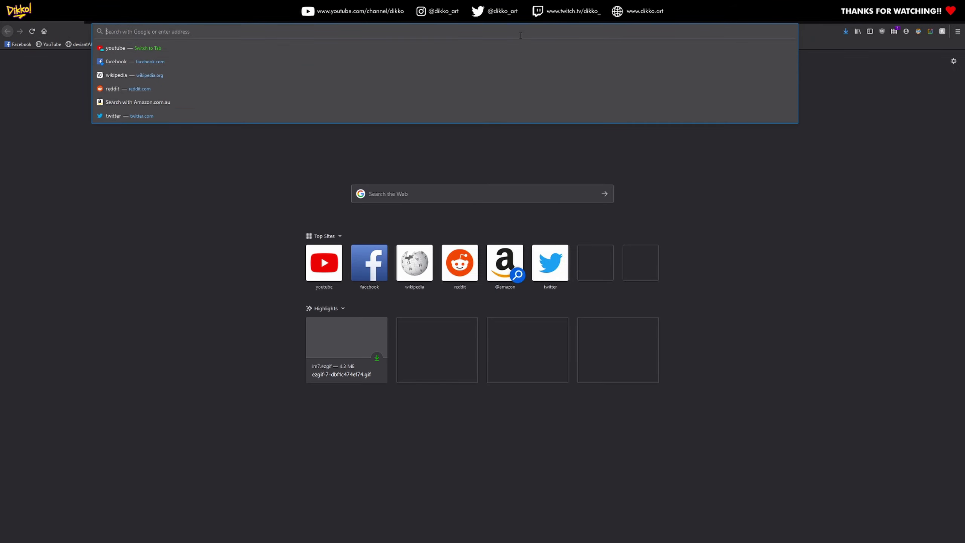
type("x")
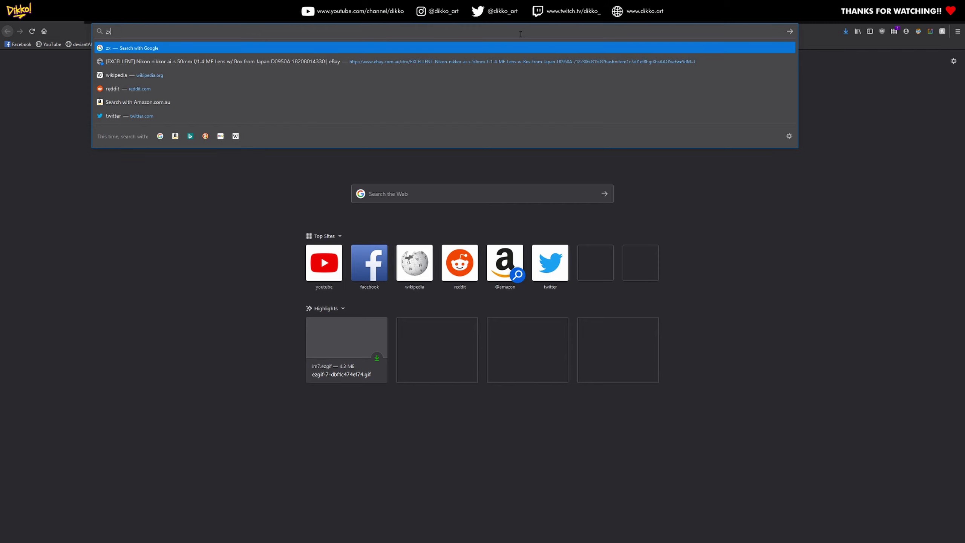
type("muscle")
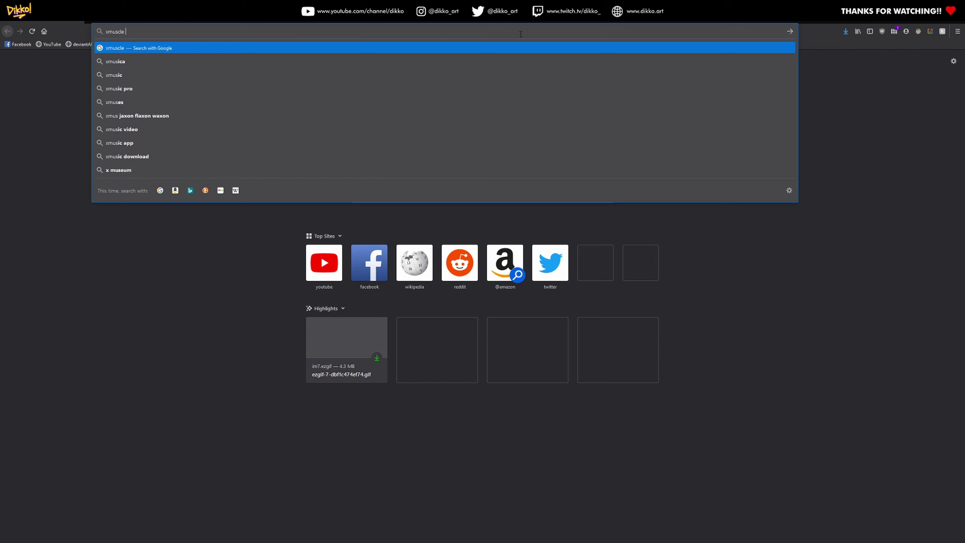
type(" for blender")
key("Return")
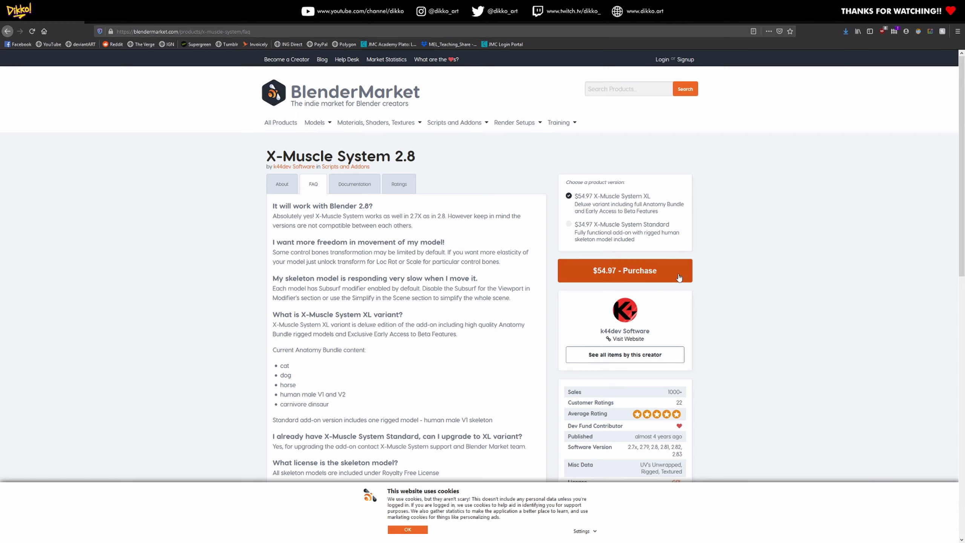
Scroll through the X-Muscle System 2.8 FAQ, then open the About tab and scroll its description.
scroll(642, 273, "down", 5)
scroll(543, 193, "up", 4)
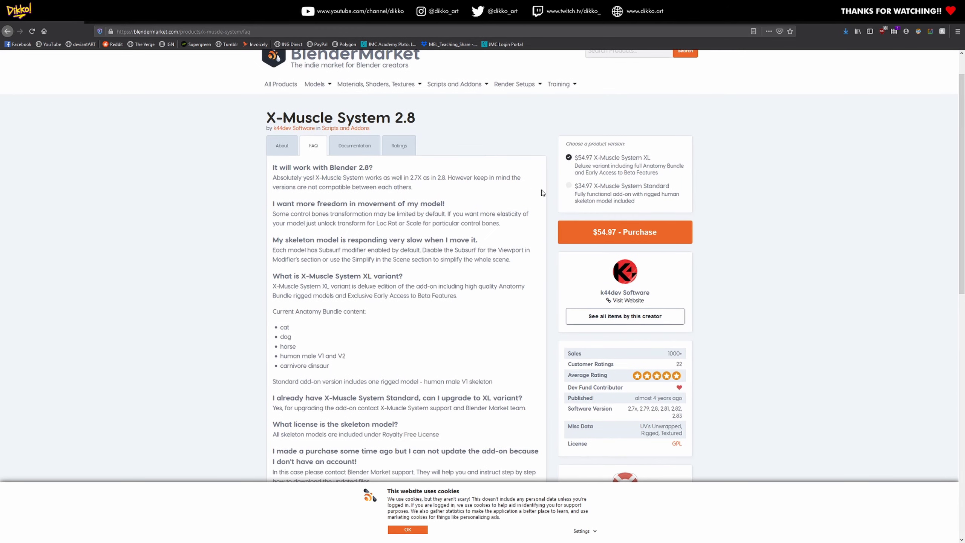
scroll(629, 189, "down", 10)
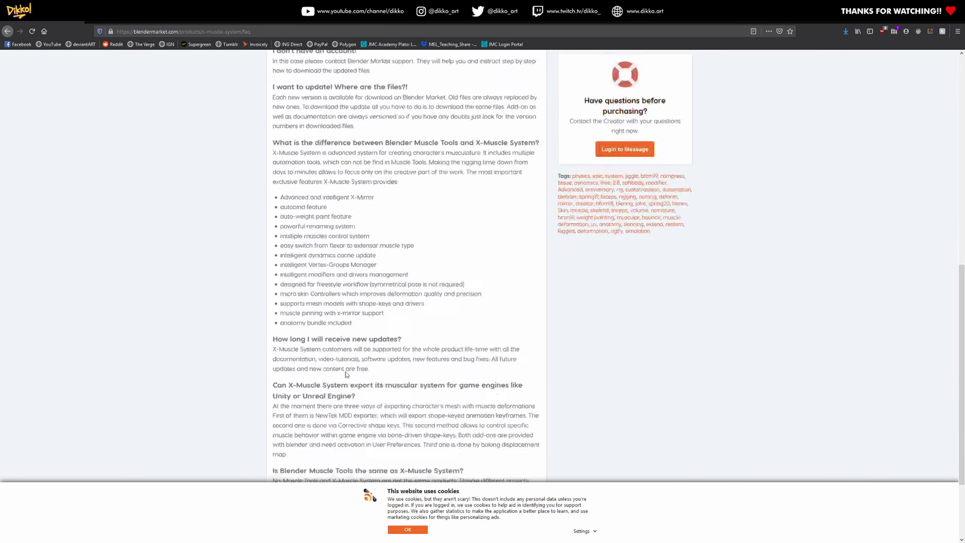
scroll(397, 301, "up", 15)
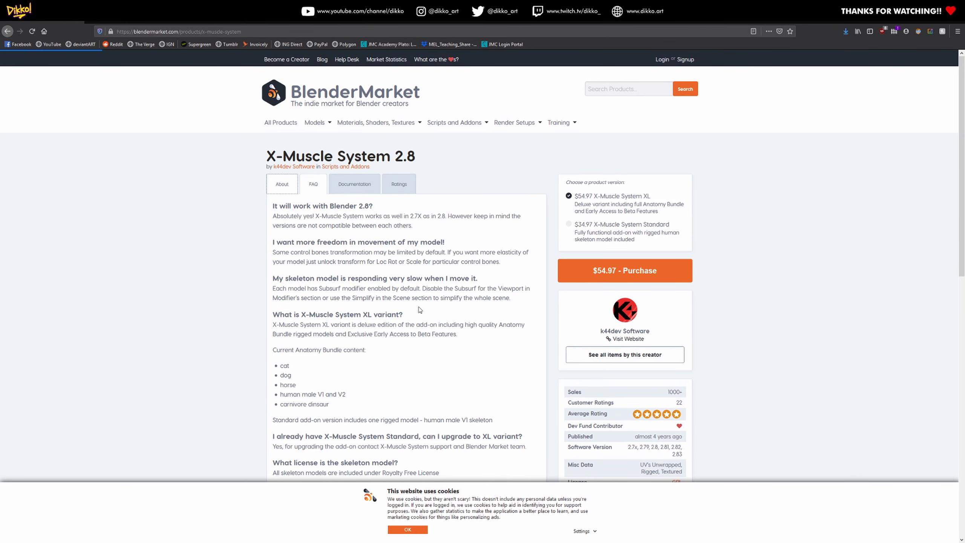
left_click(282, 184)
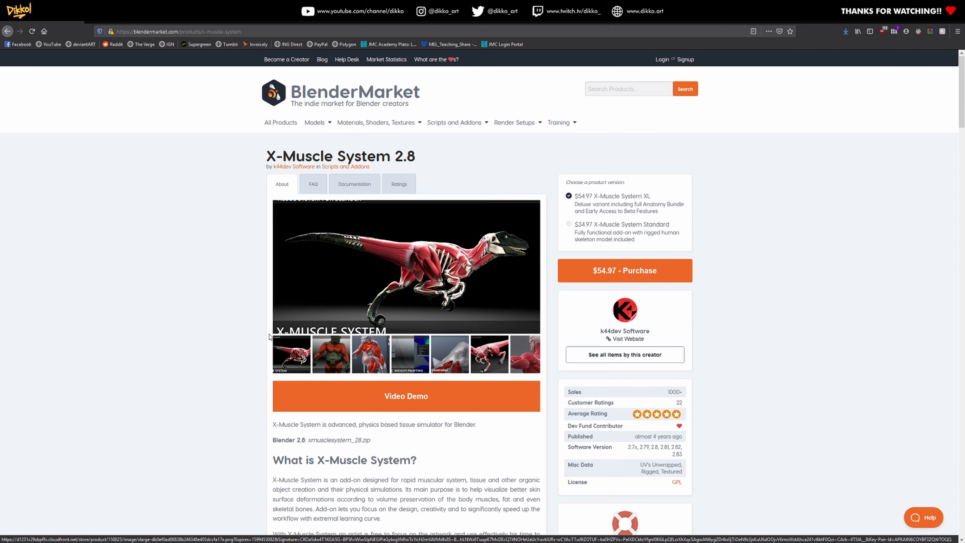
scroll(220, 334, "down", 4)
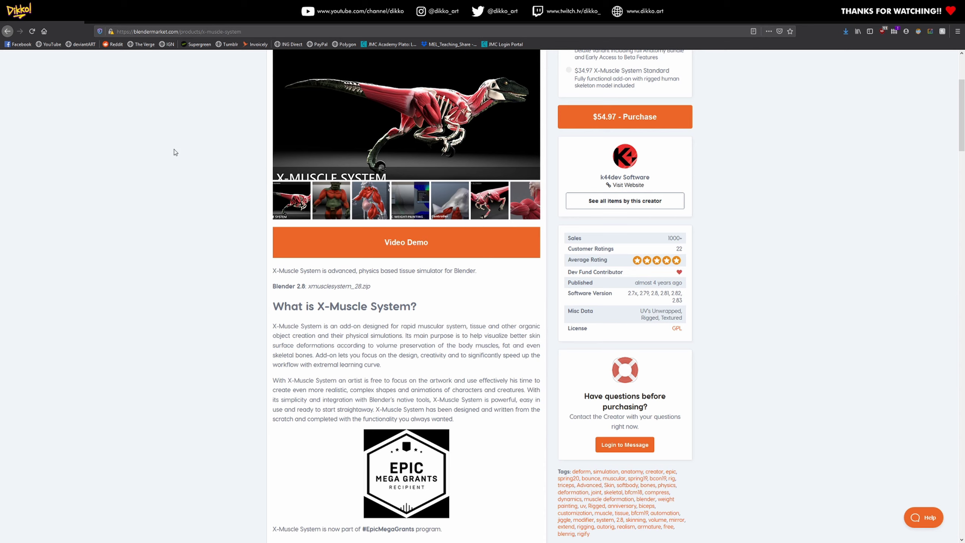
Bring the dinosaur Blender window forward, orbit the view, and briefly play the animation.
mouse_move(441, 12)
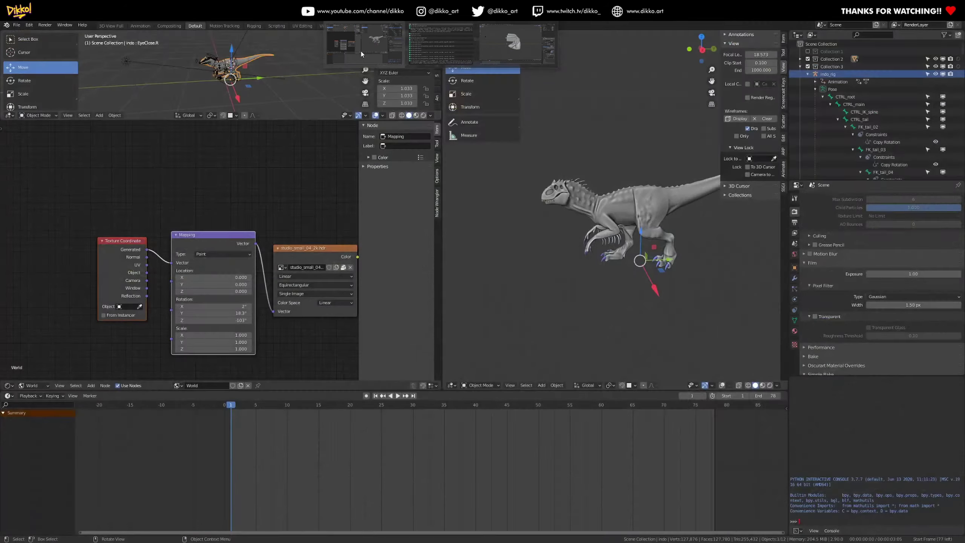
mouse_move(499, 51)
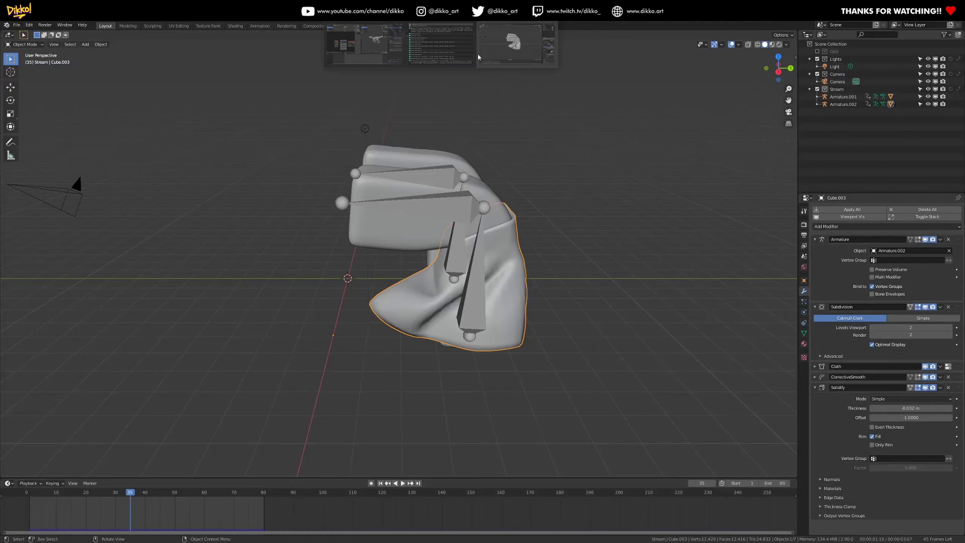
left_click(365, 49)
scroll(559, 268, "up", 5)
middle_click_drag(574, 271, 531, 283)
scroll(534, 363, "down", 4)
key("space")
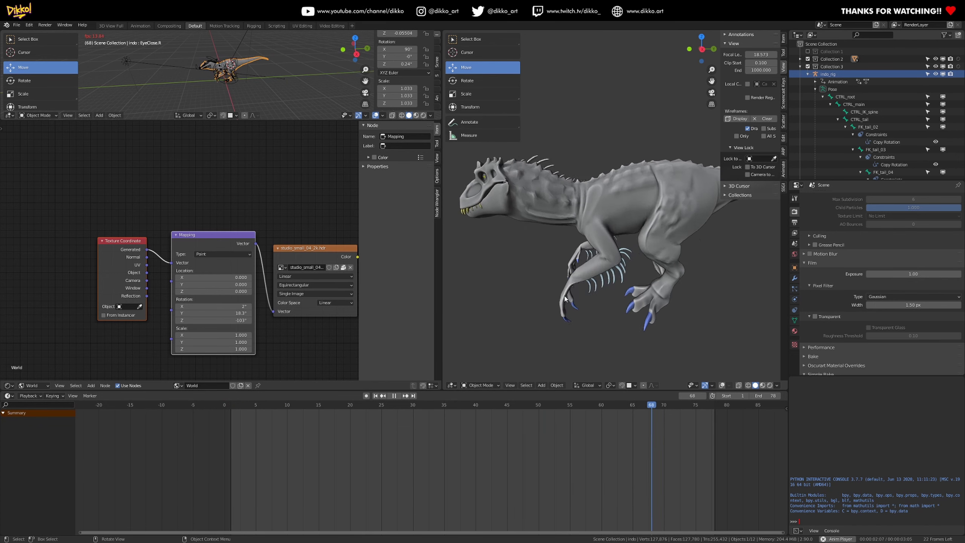
key("space")
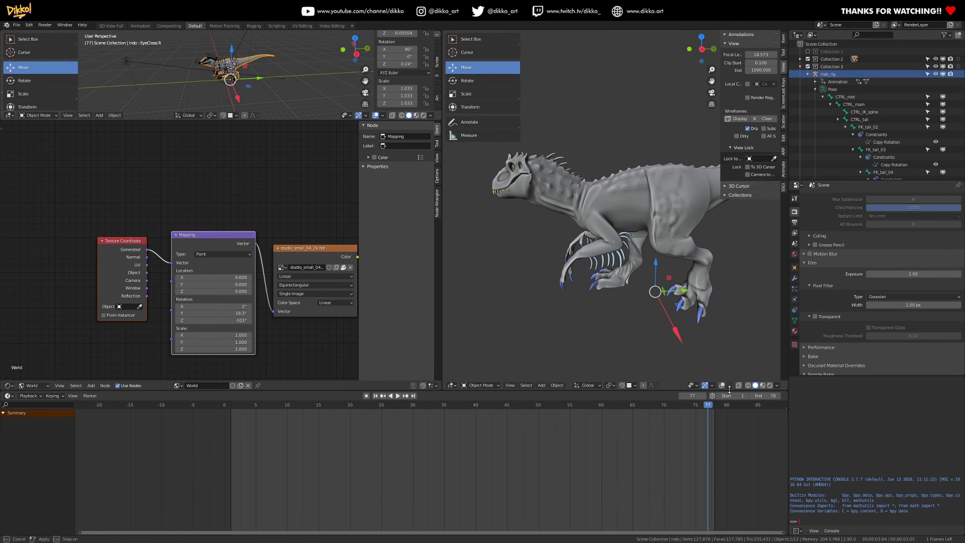
Turn off Cavity in the viewport shading and replay the animation.
left_click(777, 386)
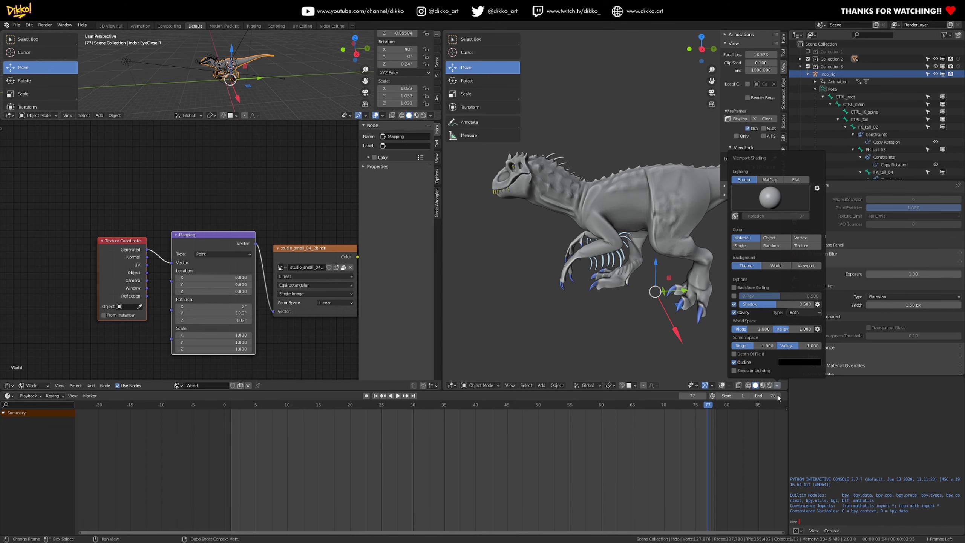
left_click(734, 313)
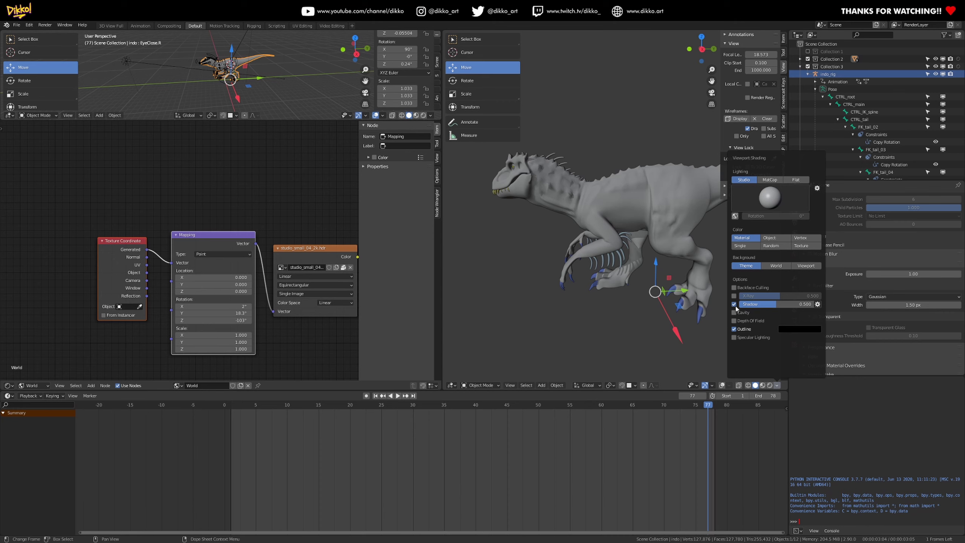
key("space")
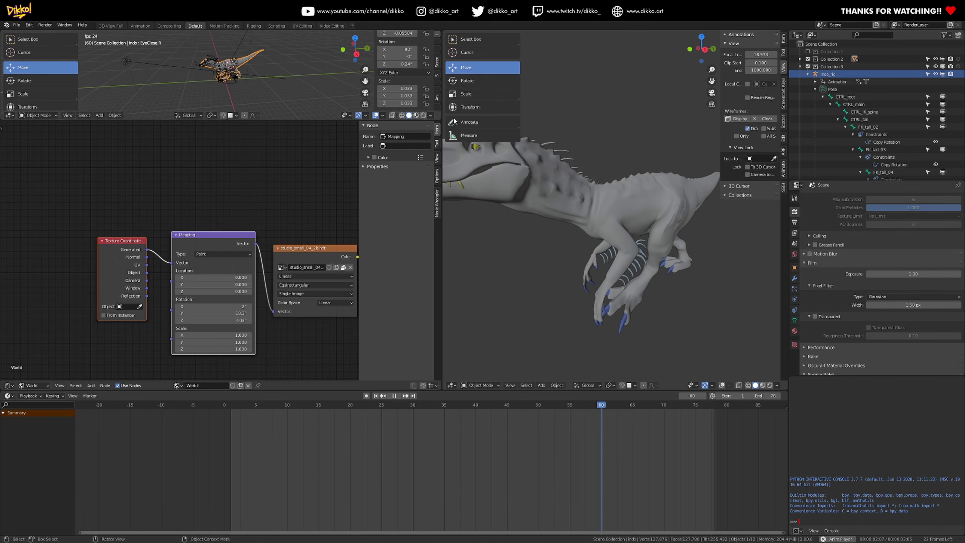
Join the node editor into a wider 3D view, rewind to frame 1, then return to Firefox.
left_click_drag(440, 118, 431, 172)
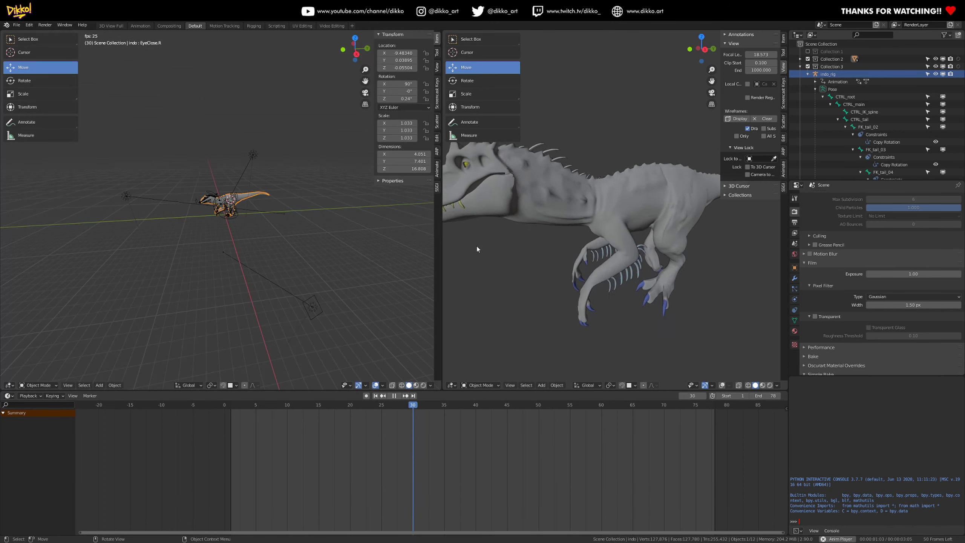
left_click_drag(403, 261, 349, 261)
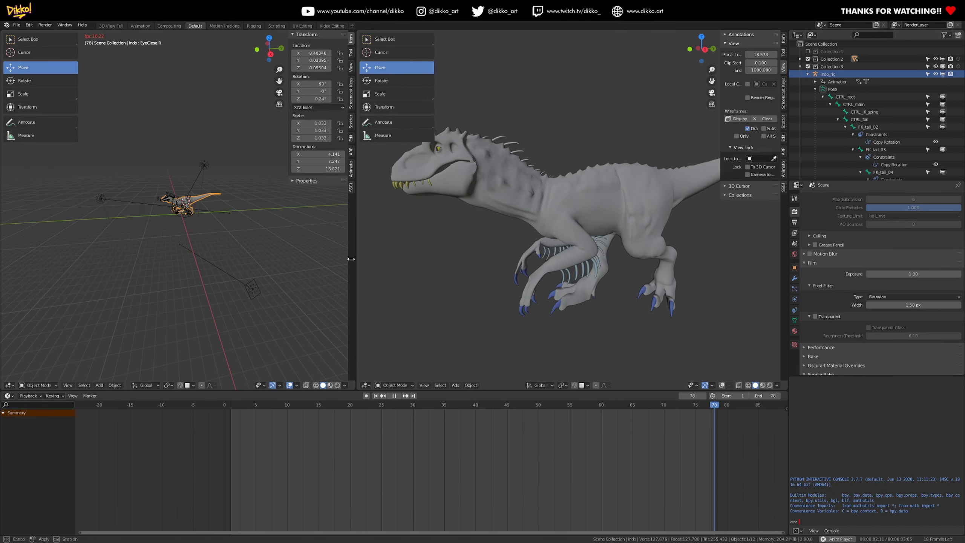
key("space")
left_click(231, 409)
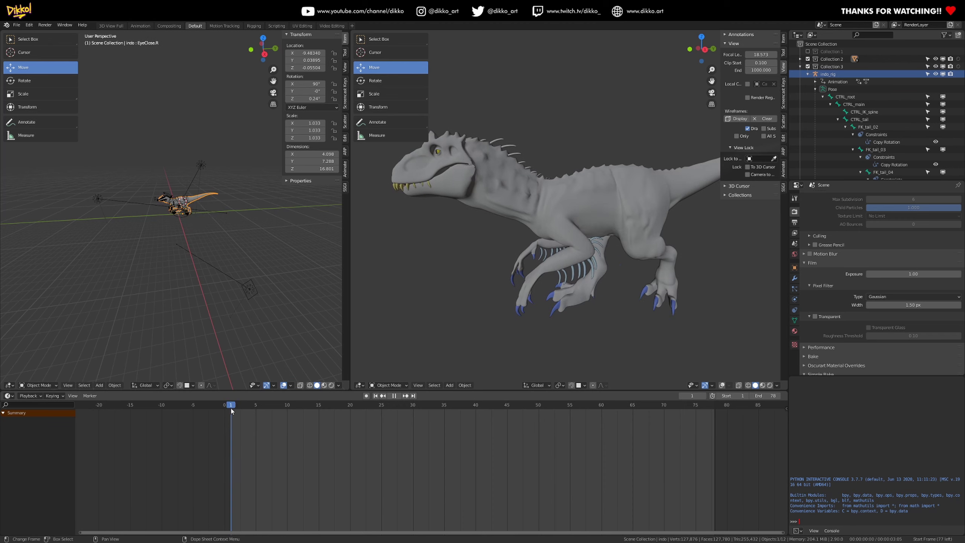
mouse_move(427, 28)
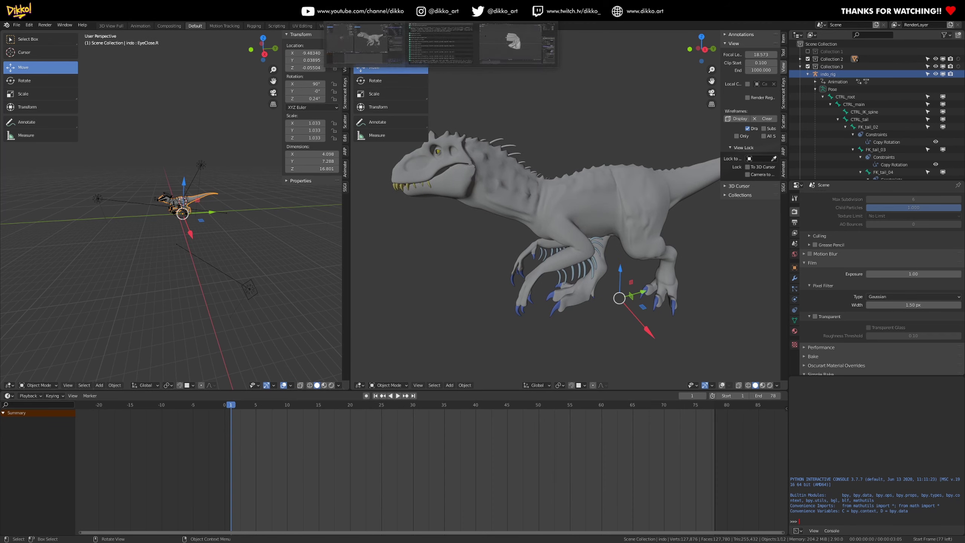
left_click(413, 48)
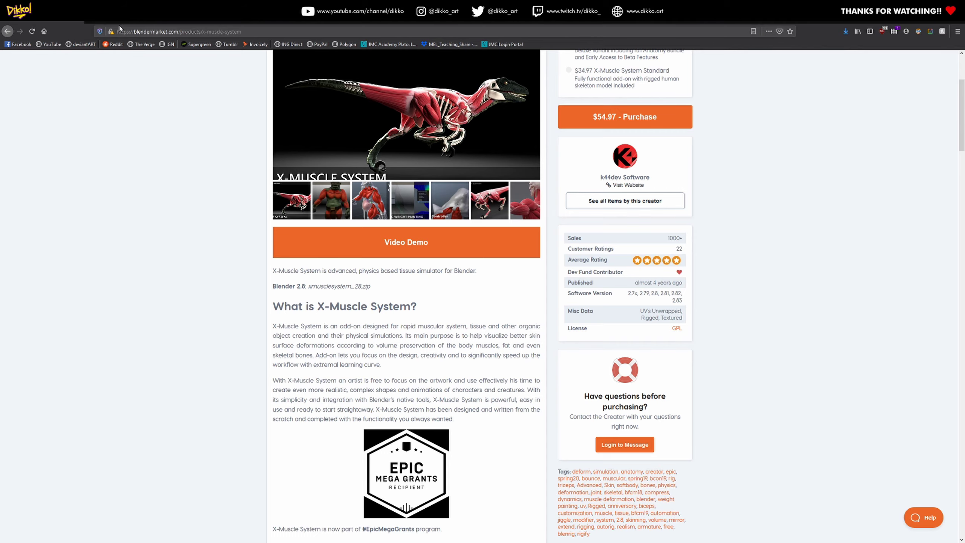
Open Twitter in a new tab and check Notifications and the Home feed.
left_click(92, 18)
left_click(163, 32)
left_click(562, 258)
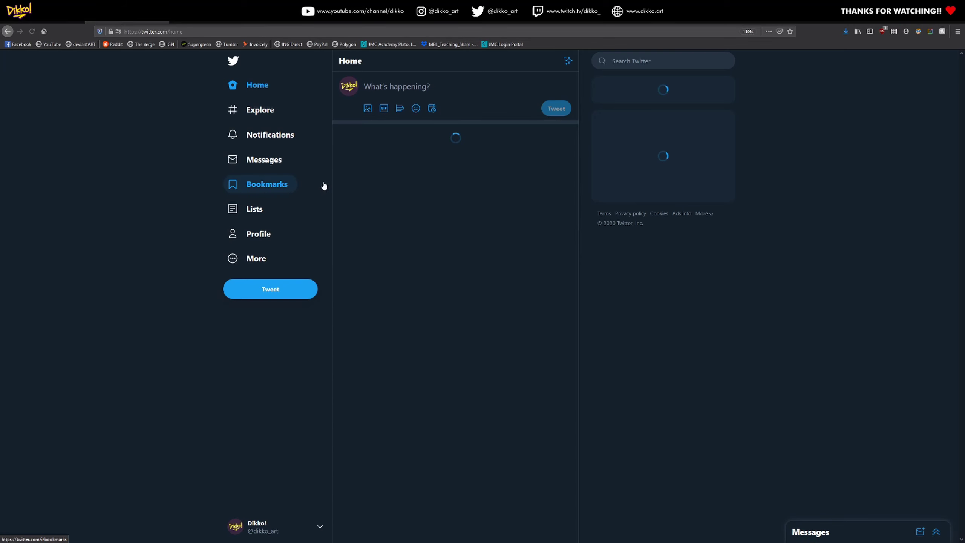
left_click(274, 139)
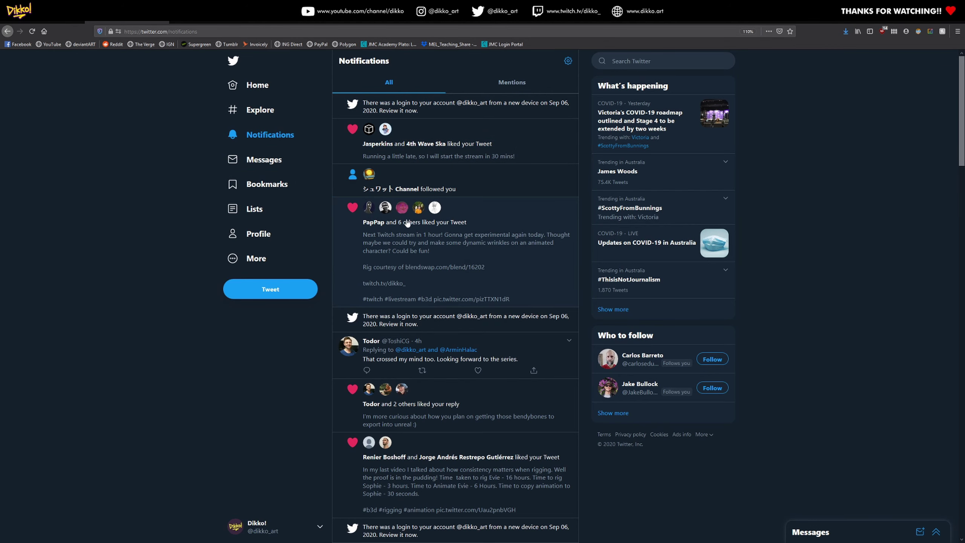
left_click(254, 85)
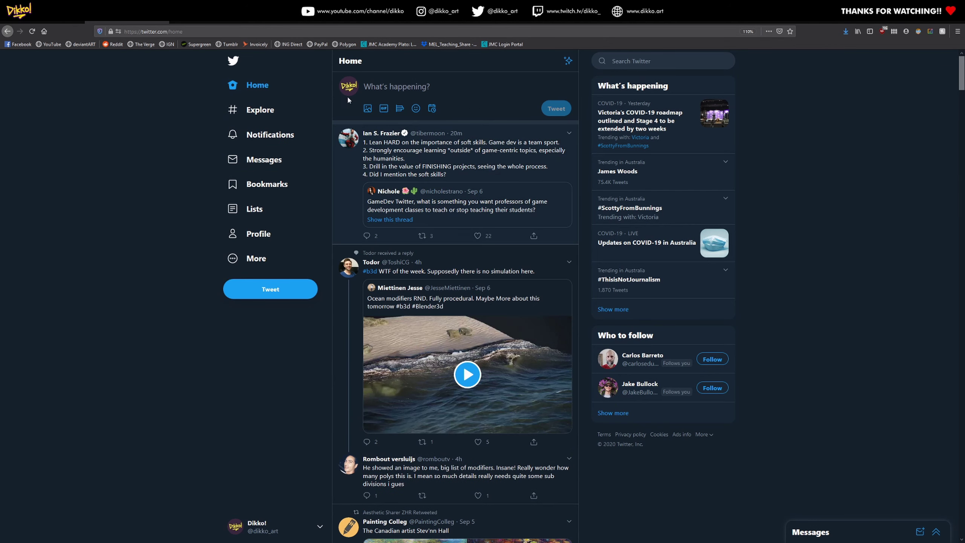
From the profile's stream-announcement tweet, follow the Blend Swap dinosaur rig link.
left_click(347, 92)
scroll(418, 334, "down", 3)
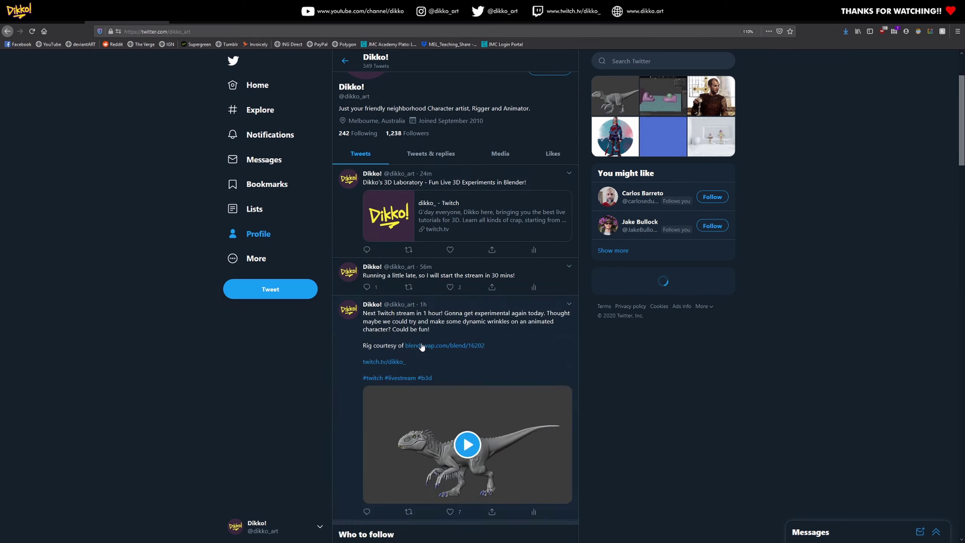
scroll(422, 347, "down", 3)
left_click(435, 218)
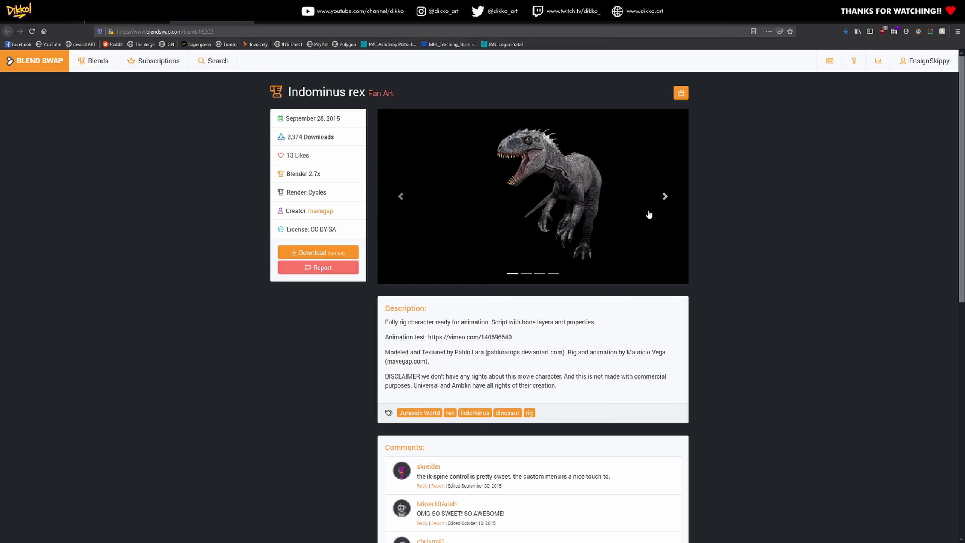
Advance the Indominus rex gallery to its third image, a full side view, then return to Blender.
left_click(665, 201)
left_click(665, 199)
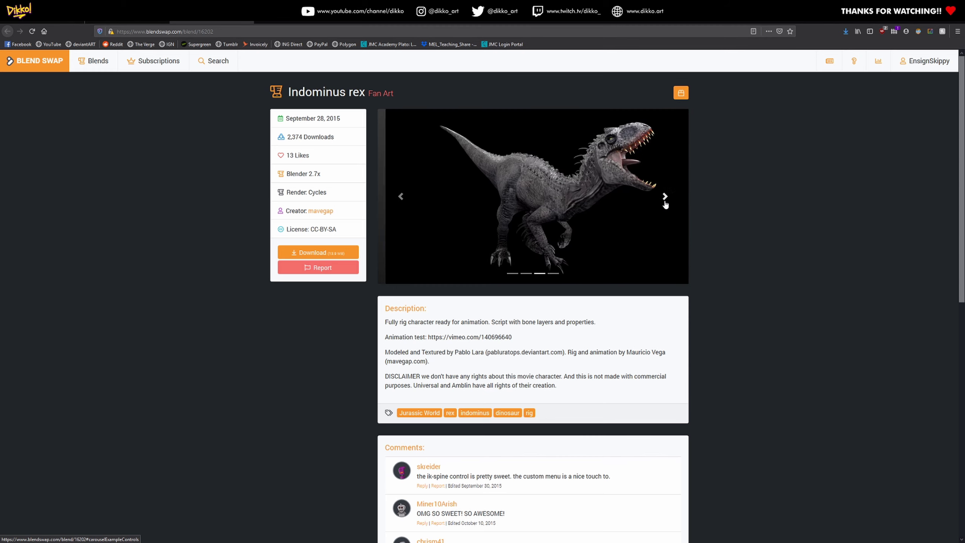
mouse_move(371, 9)
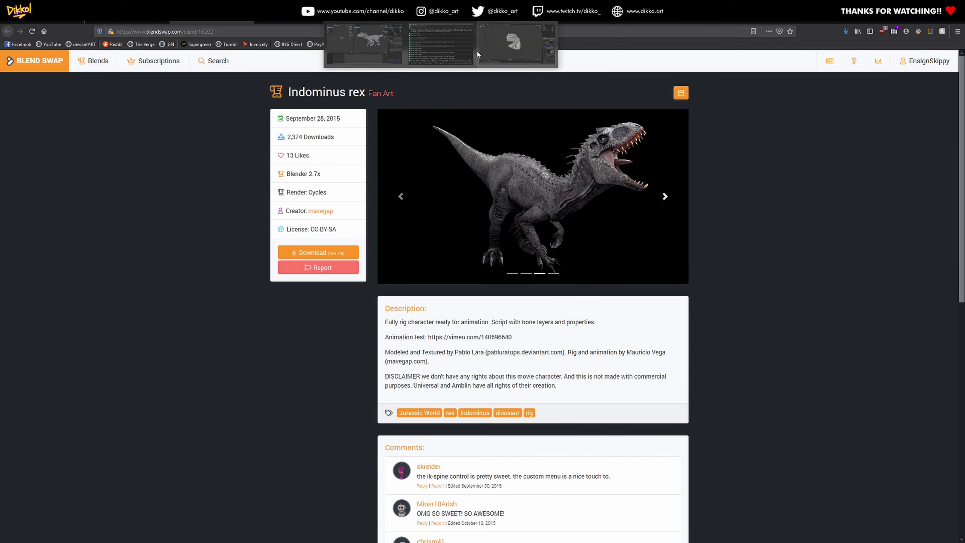
left_click(384, 40)
Orbit and zoom both viewports around the dinosaur, then play and stop its animation.
middle_click_drag(619, 205, 593, 224)
scroll(115, 217, "up", 5)
middle_click_drag(117, 220, 82, 230)
scroll(220, 237, "up", 3)
middle_click_drag(226, 210, 171, 273, "shift")
key("space")
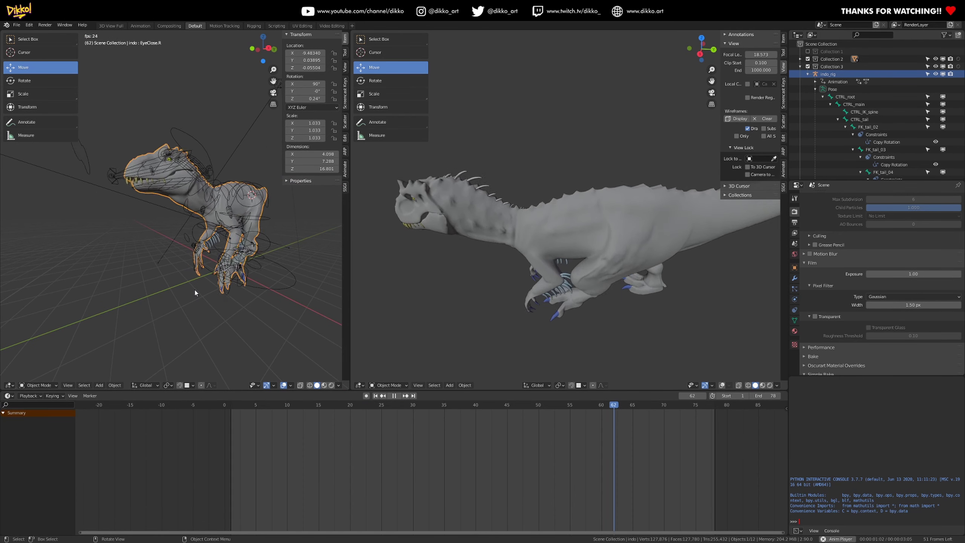
key("space")
Turn the left view to a side view, reselect the dinosaur mesh, and replay the animation.
middle_click_drag(151, 293, 142, 289)
middle_click_drag(208, 282, 197, 281)
scroll(197, 282, "up", 5)
scroll(265, 255, "up", 4)
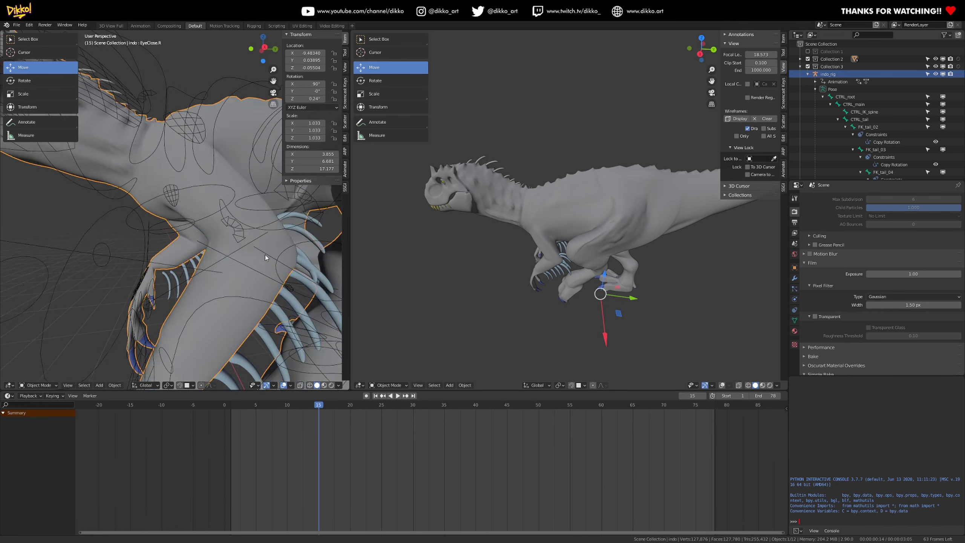
left_click(173, 268)
left_click(166, 258)
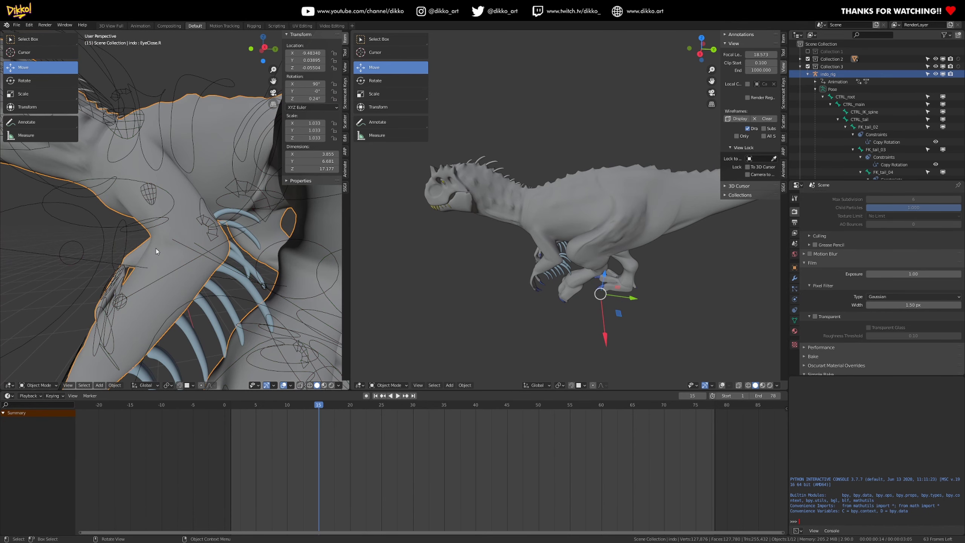
middle_click_drag(188, 257, 217, 260)
key("space")
scroll(218, 263, "down", 4)
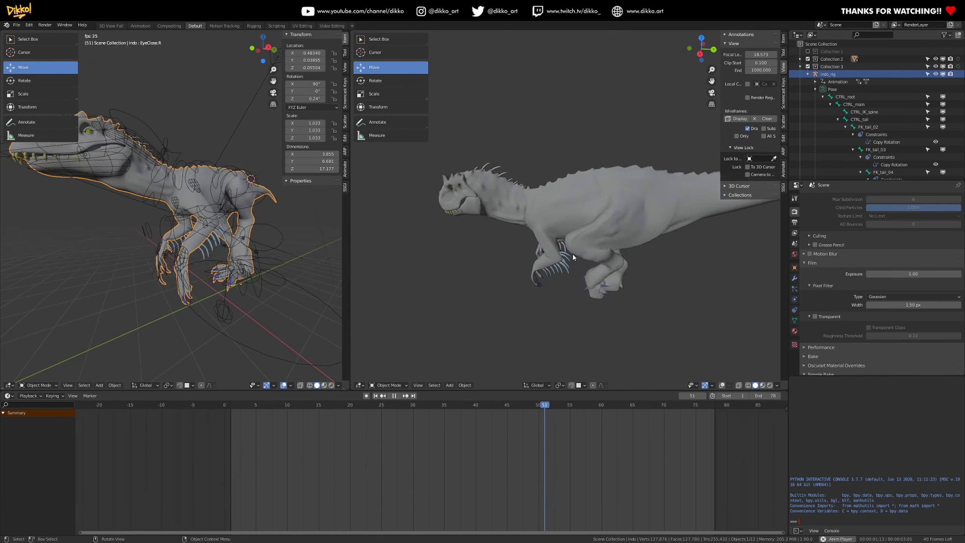
middle_click_drag(573, 254, 608, 240)
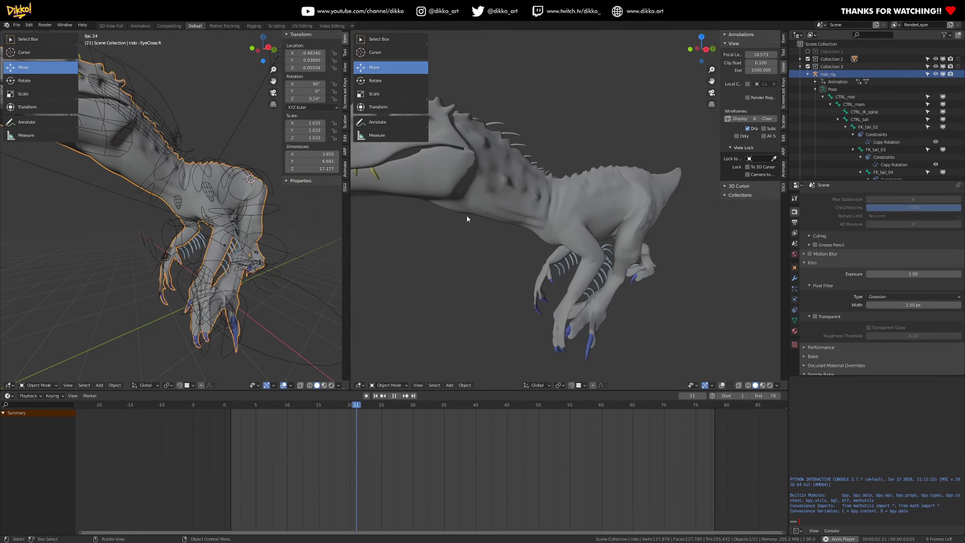
key("space")
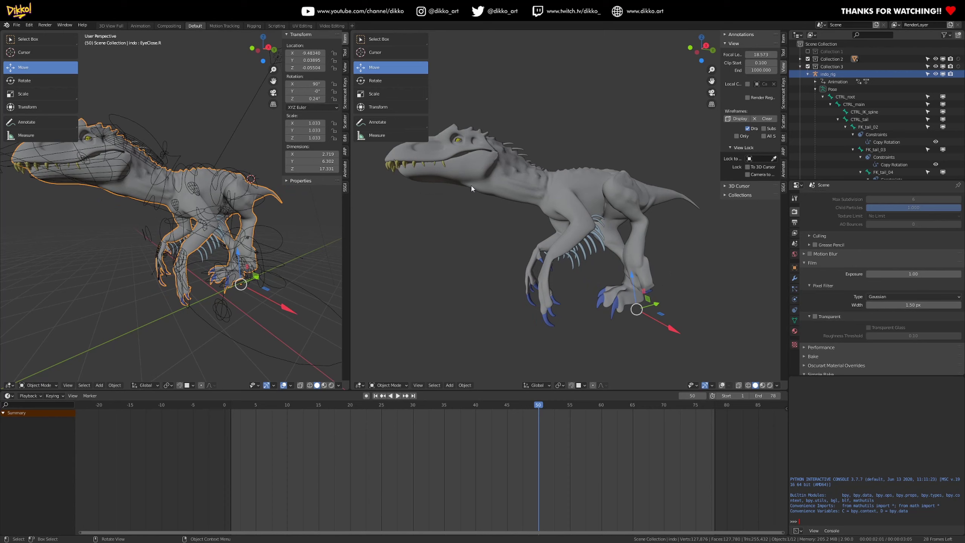
Get a close level side view of the dinosaur and play the animation once more.
middle_click_drag(637, 233, 600, 252)
scroll(570, 236, "up", 3)
middle_click_drag(551, 228, 605, 243)
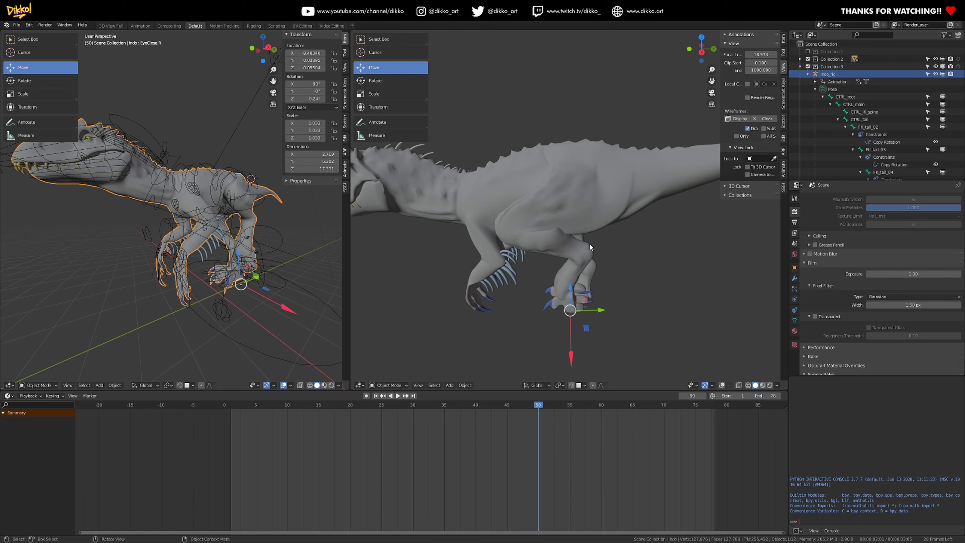
scroll(542, 244, "down", 4)
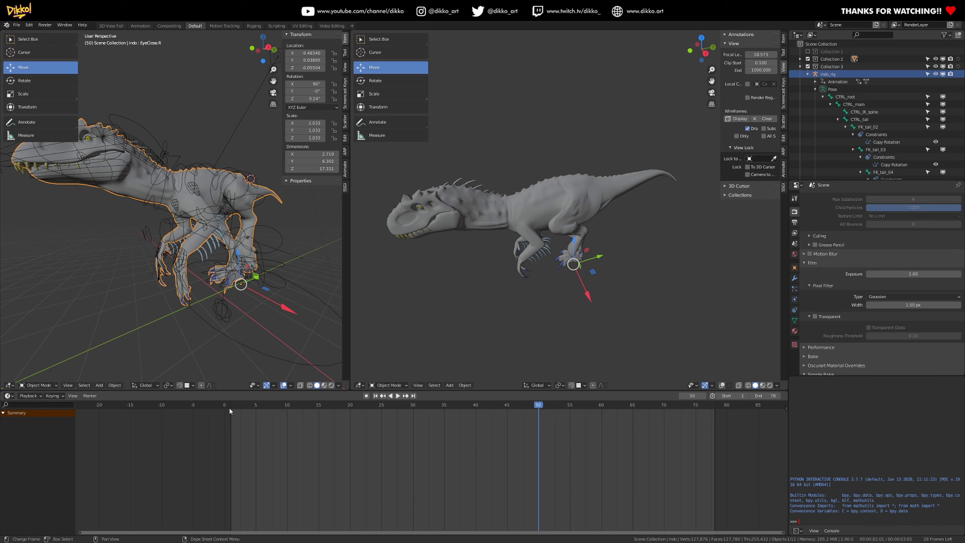
key("space")
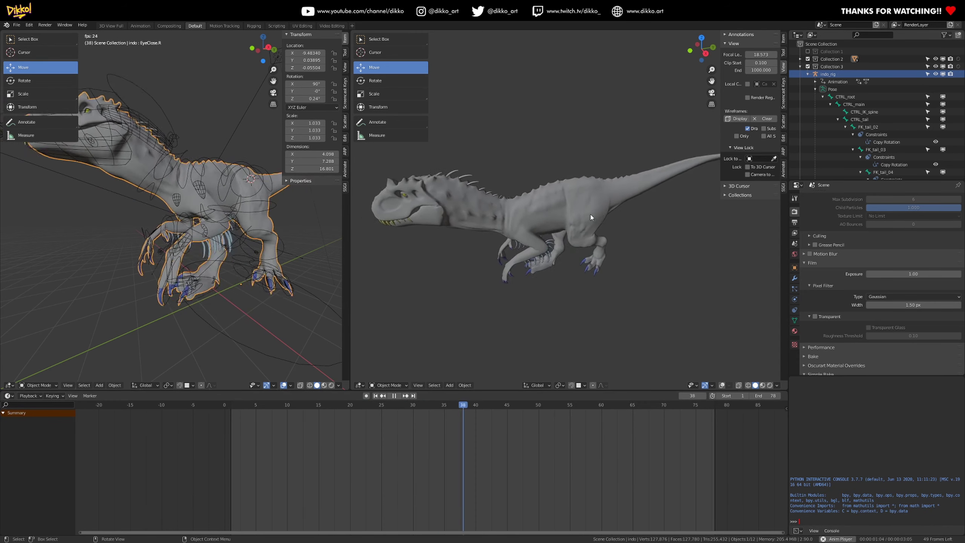
key("space")
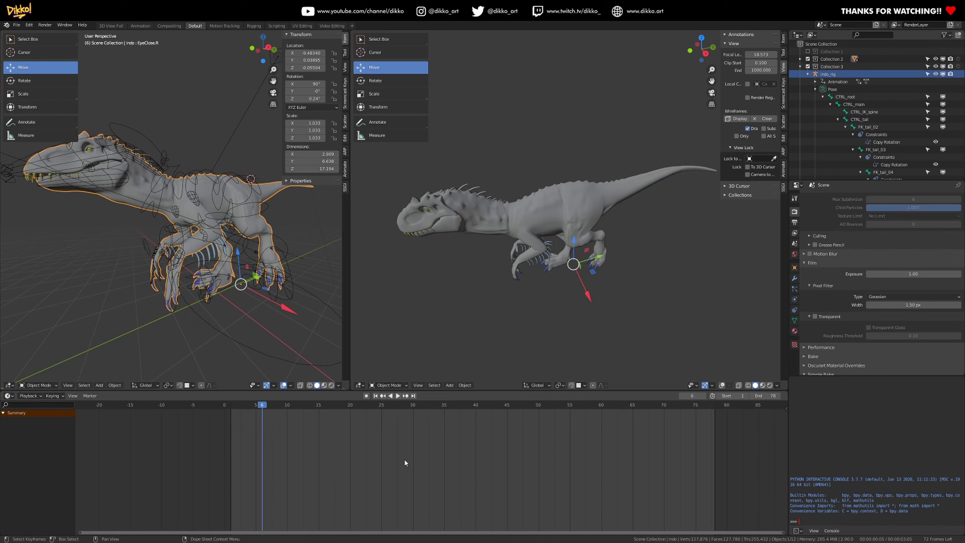
Rewind to frame 1, save as indominus_rex.blend, and enable overlays in the right view.
left_click(229, 410)
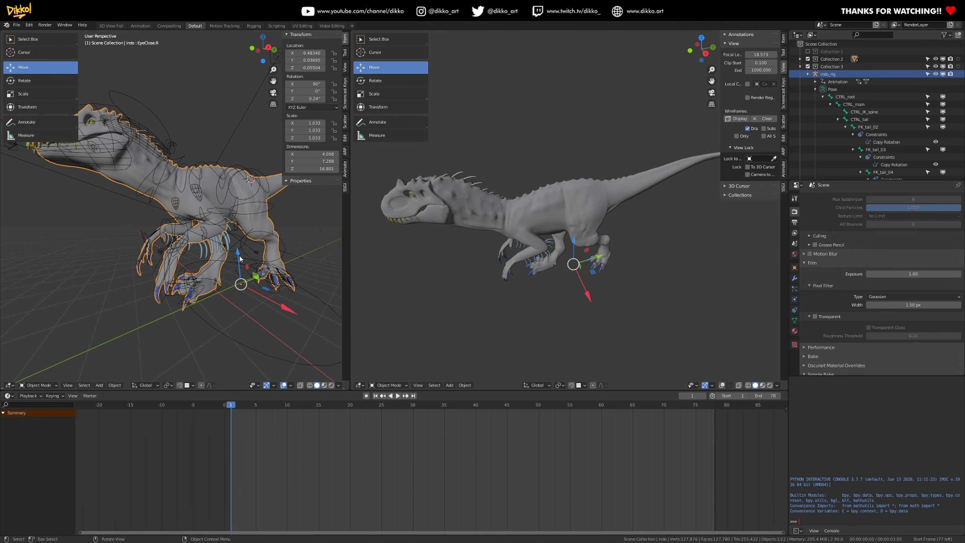
key("ctrl+s")
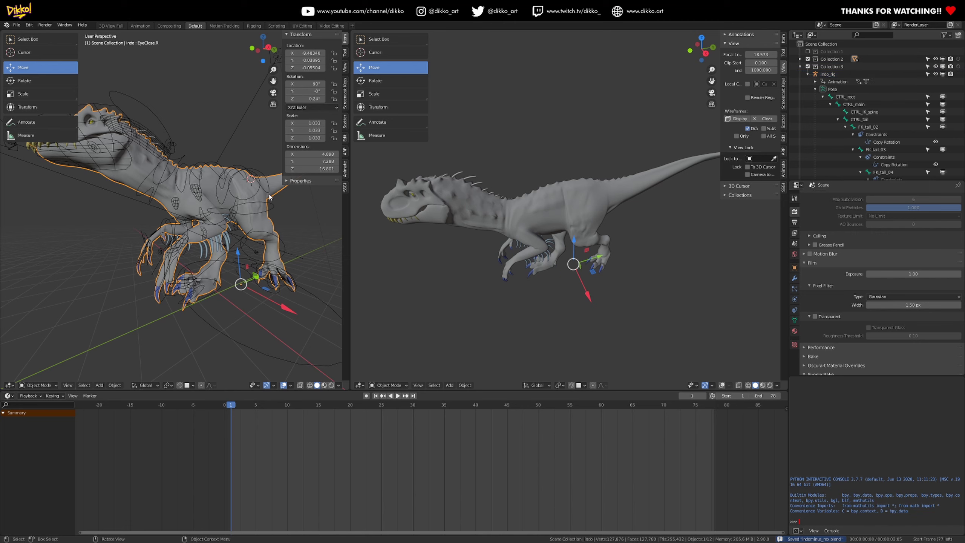
left_click(723, 385)
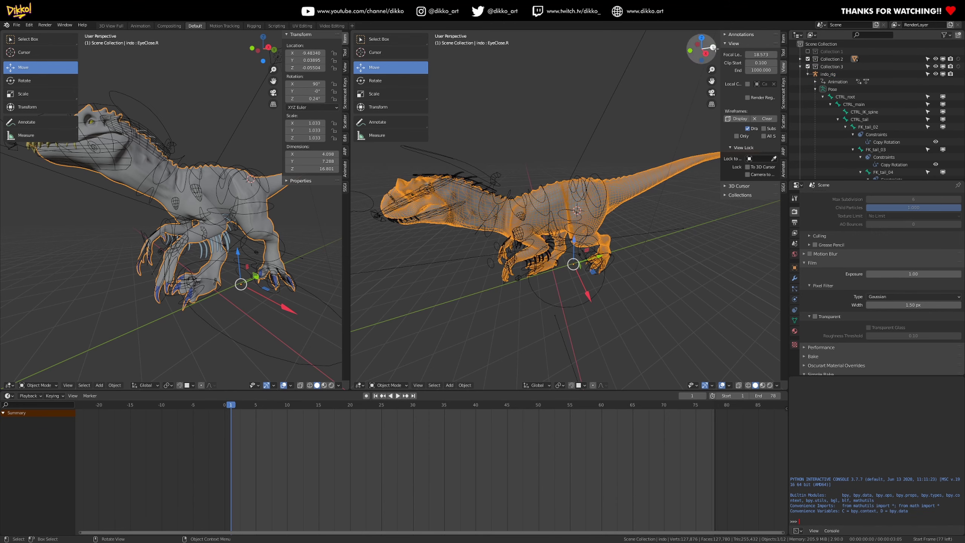
Hide the armature in the right view and orbit to a three-quarter view of the mesh wireframe.
left_click(698, 385)
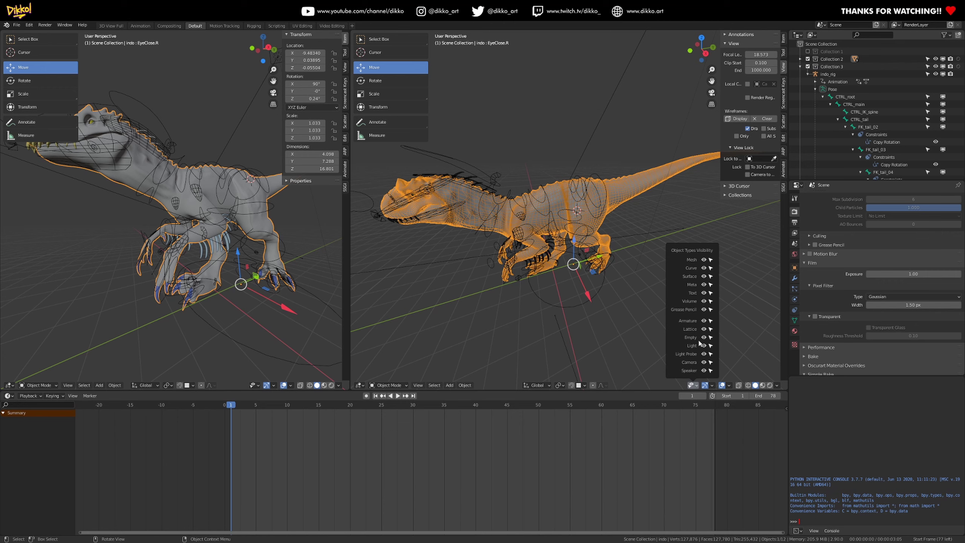
left_click(705, 321)
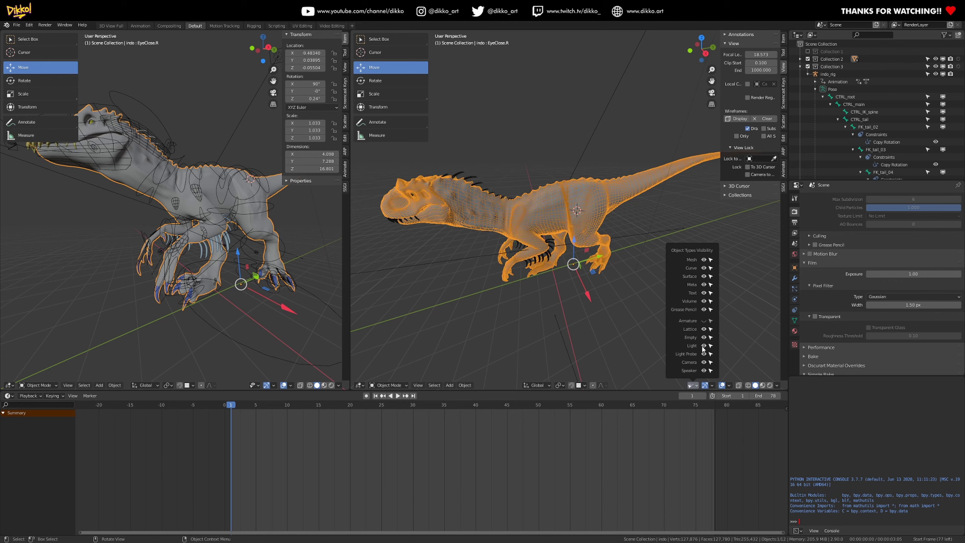
middle_click_drag(578, 329, 576, 333)
middle_click_drag(545, 300, 539, 174)
scroll(618, 300, "up", 5)
Orbit lower to inspect the dinosaur's legs, then show the mesh's modifier stack.
scroll(588, 170, "down", 5)
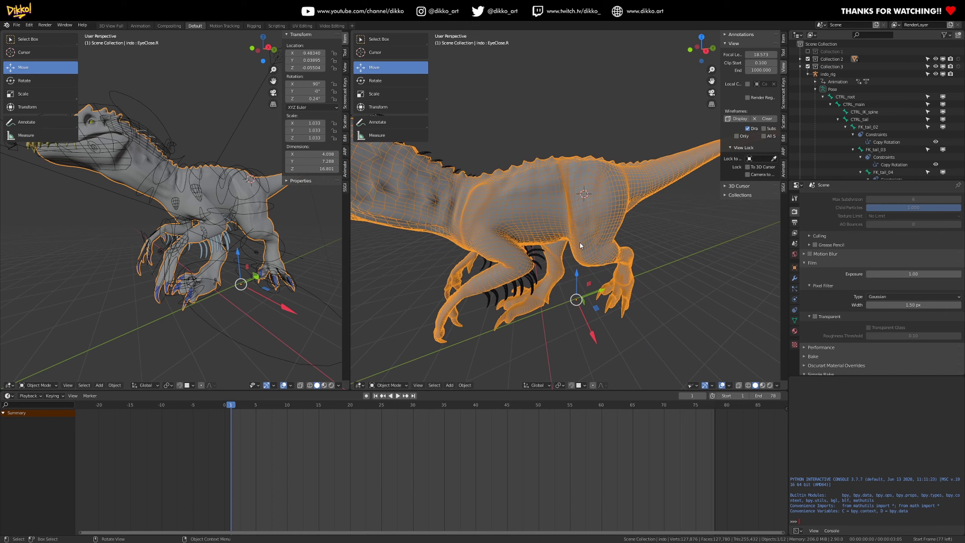
middle_click_drag(538, 245, 578, 227)
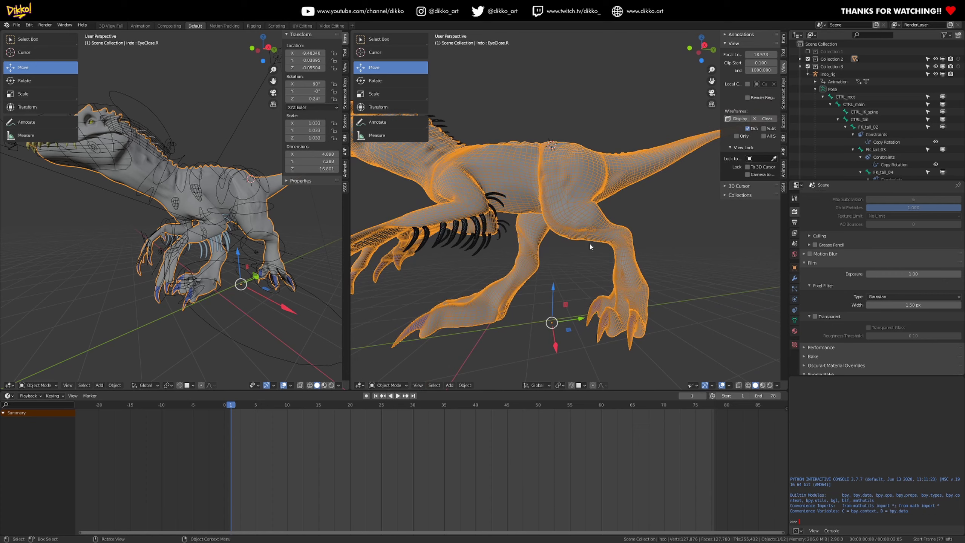
middle_click_drag(415, 214, 531, 260)
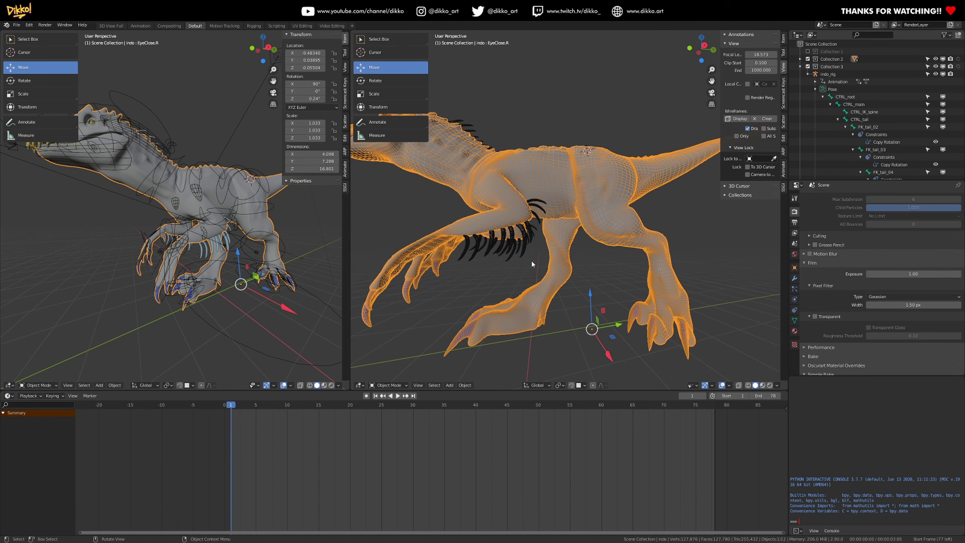
left_click(795, 278)
Expand the Solidify modifier and toggle its viewport display to compare the mesh with and without it.
left_click(806, 227)
left_click(805, 237)
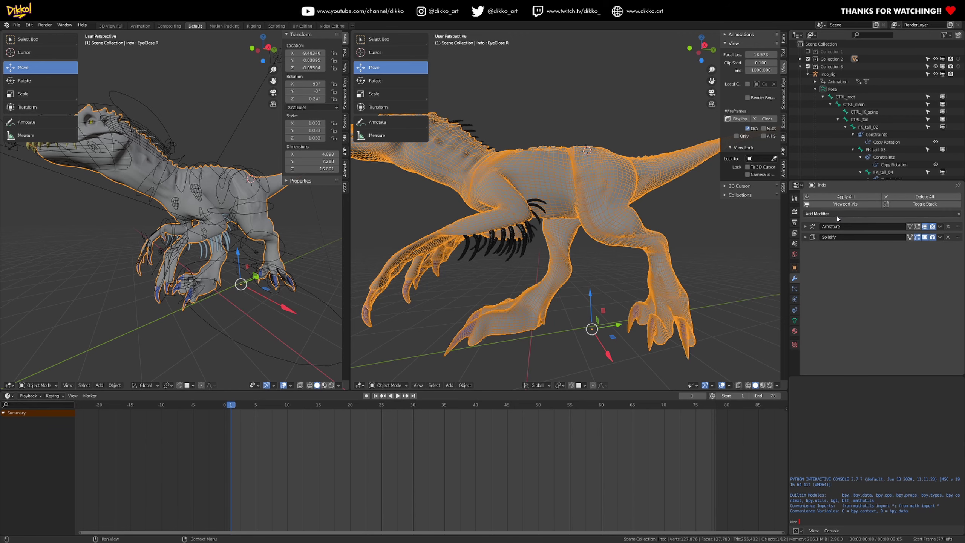
left_click(805, 237)
mouse_move(464, 247)
middle_mouse_down()
mouse_move(520, 253)
mouse_move(467, 246)
mouse_move(461, 234)
middle_mouse_up()
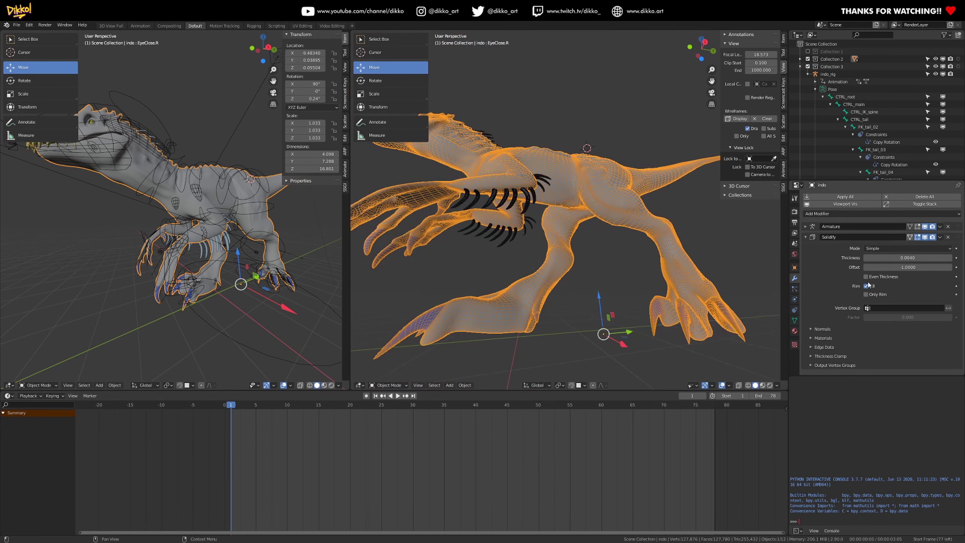
left_click(924, 238)
left_click(924, 238)
left_click(924, 238)
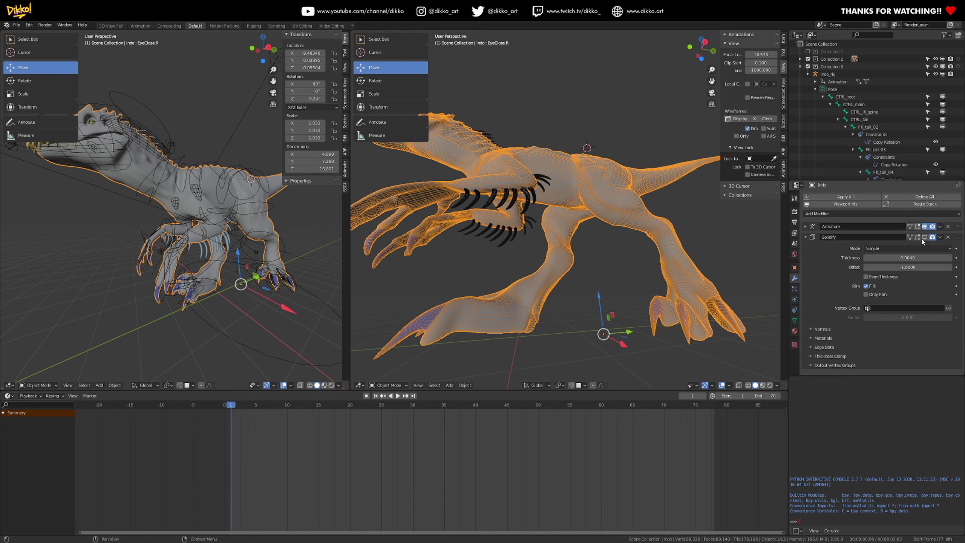
left_click(925, 238)
double_click(925, 238)
left_click(925, 239)
left_click(925, 239)
Delete the Solidify modifier, check the deformation in playback, and return to frame 1.
left_click(948, 237)
middle_click_drag(353, 244, 546, 272)
key("space")
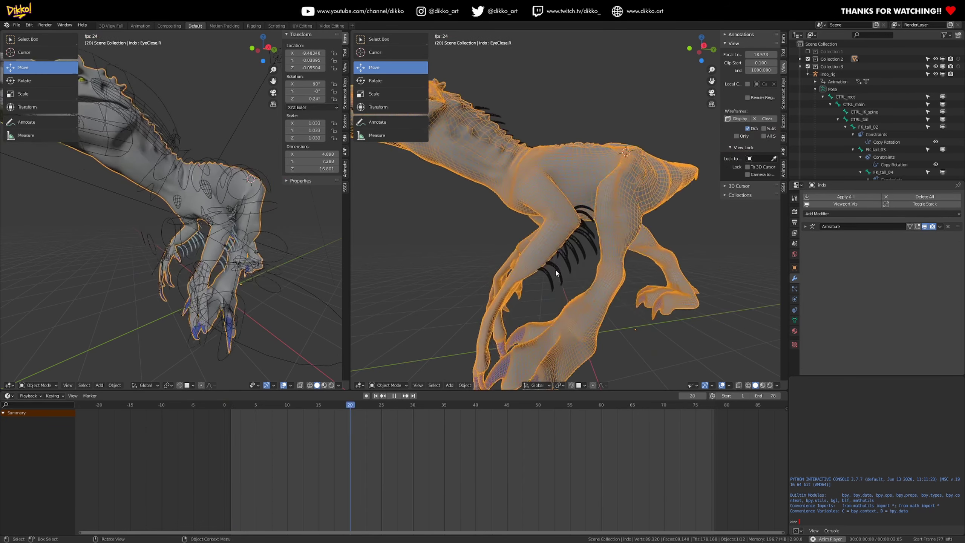
scroll(566, 289, "up", 1)
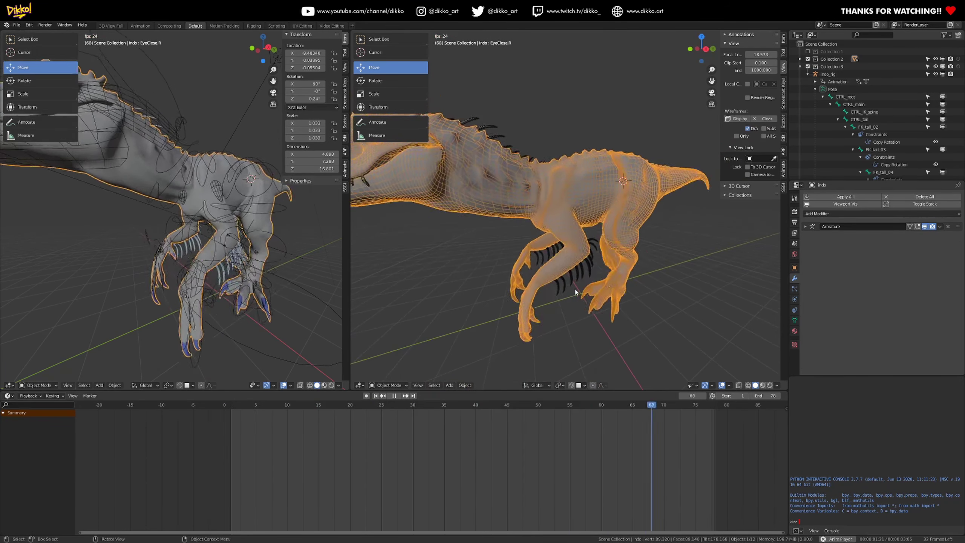
key("space")
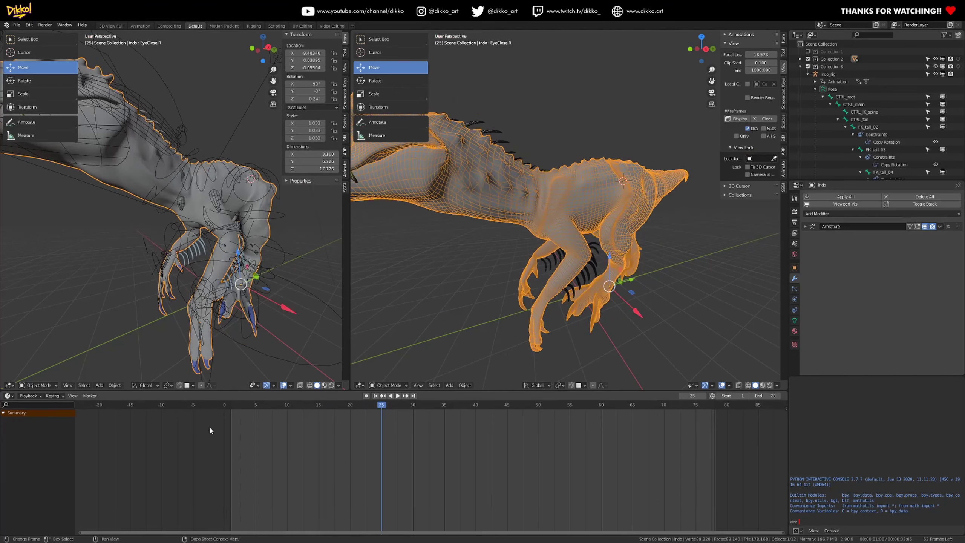
key("shift+Left")
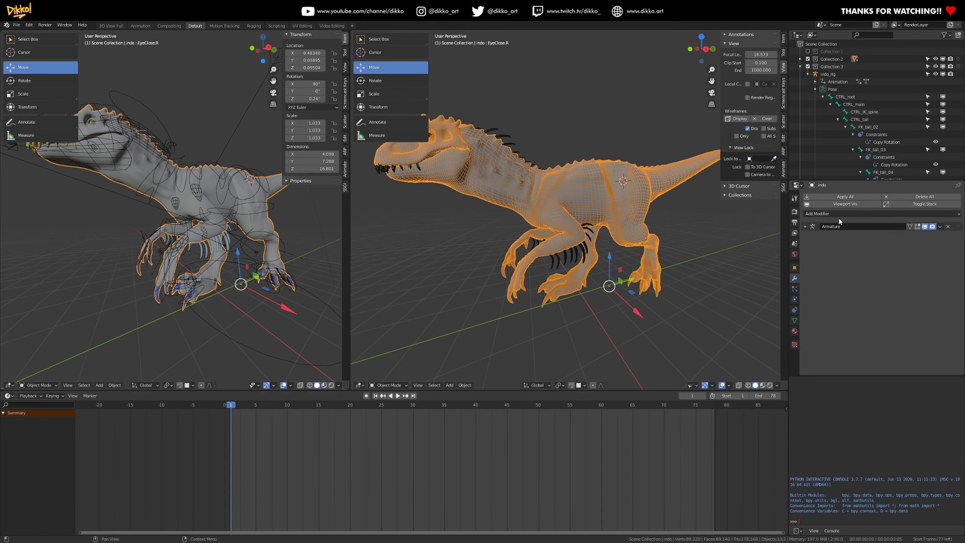
Add a Subdivision modifier, preview the animation with it, and toggle its viewport and render display.
left_click(839, 214)
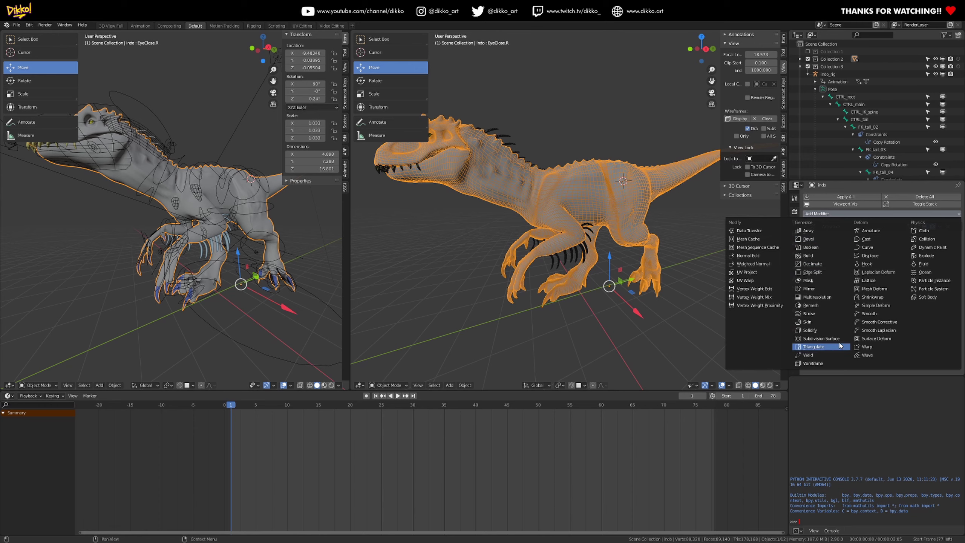
left_click(828, 341)
key("space")
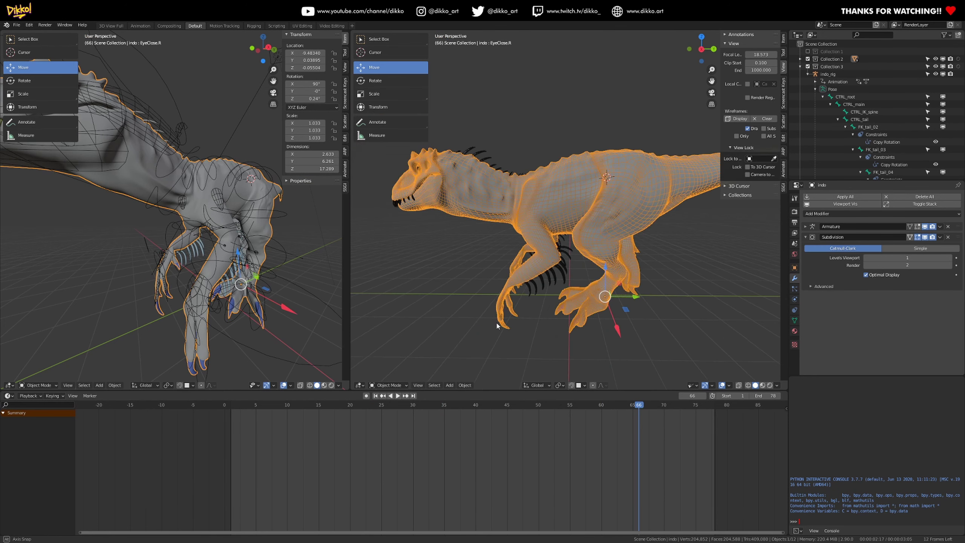
key("space")
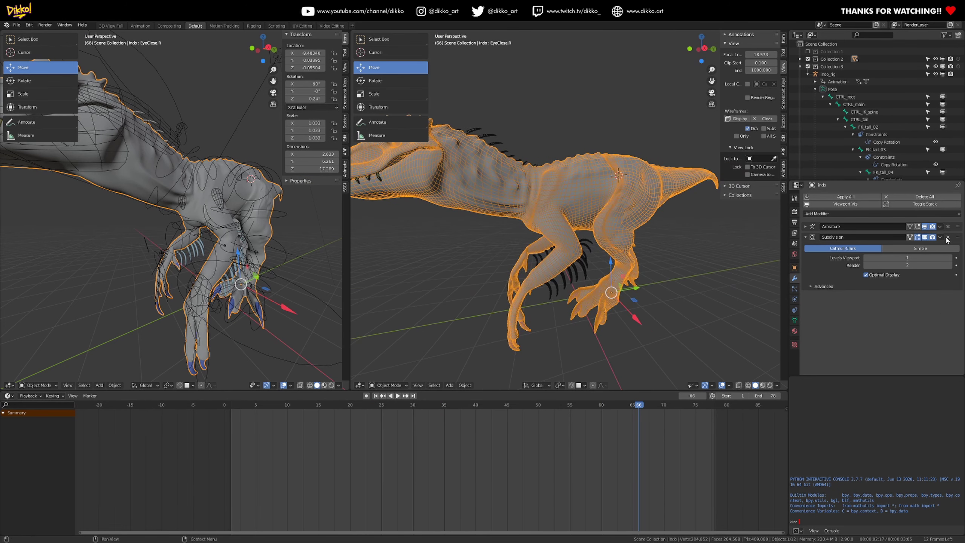
left_click(925, 237)
left_click(933, 237)
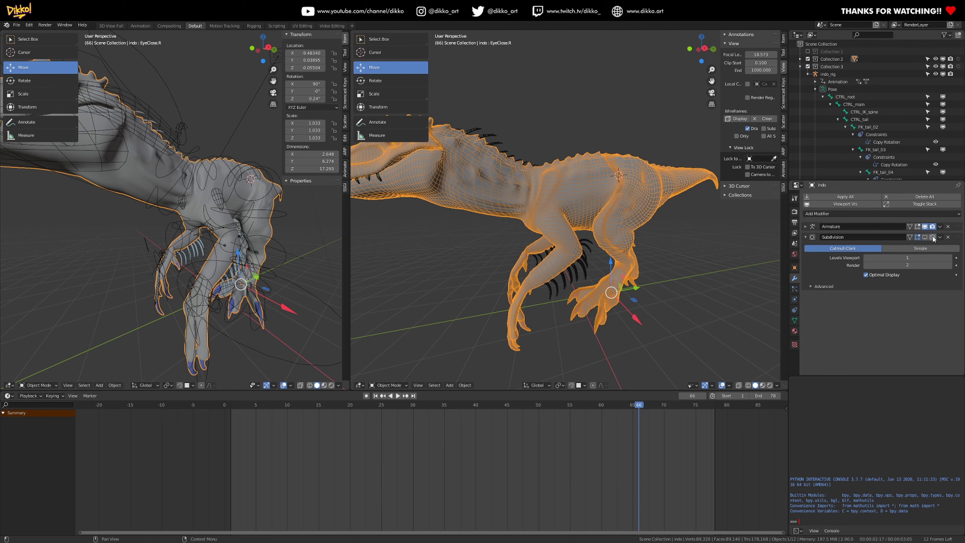
Add a Cloth modifier after the Subdivision and rewind to frame 1.
left_click(822, 214)
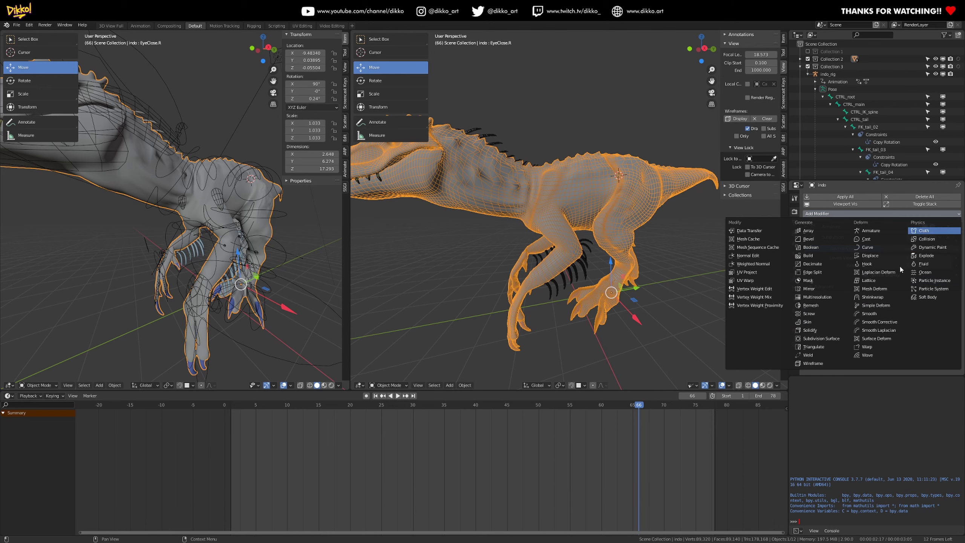
left_click(923, 230)
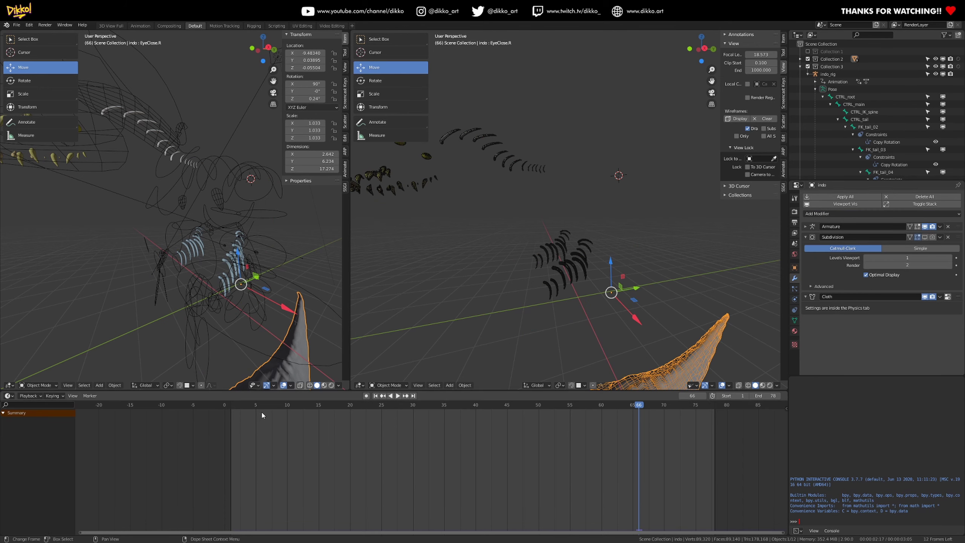
left_click(229, 405)
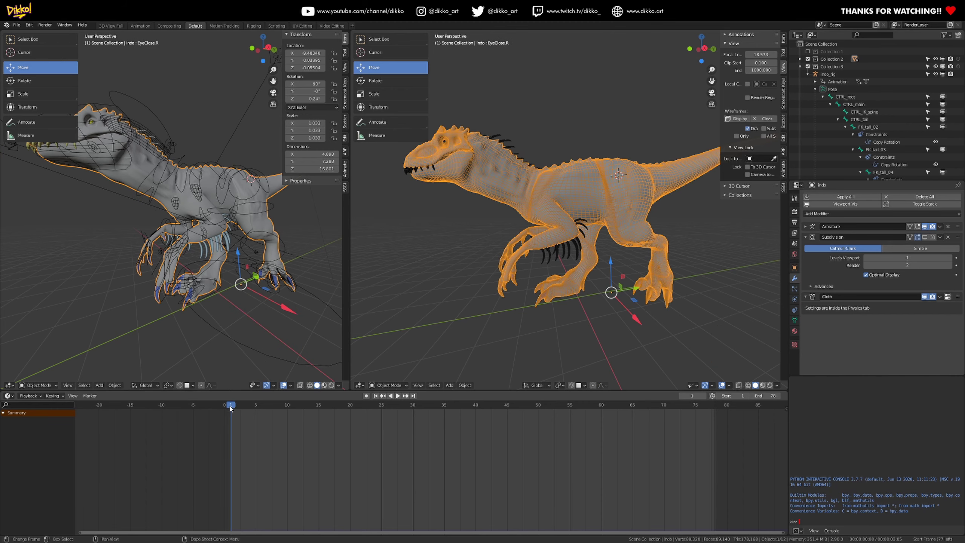
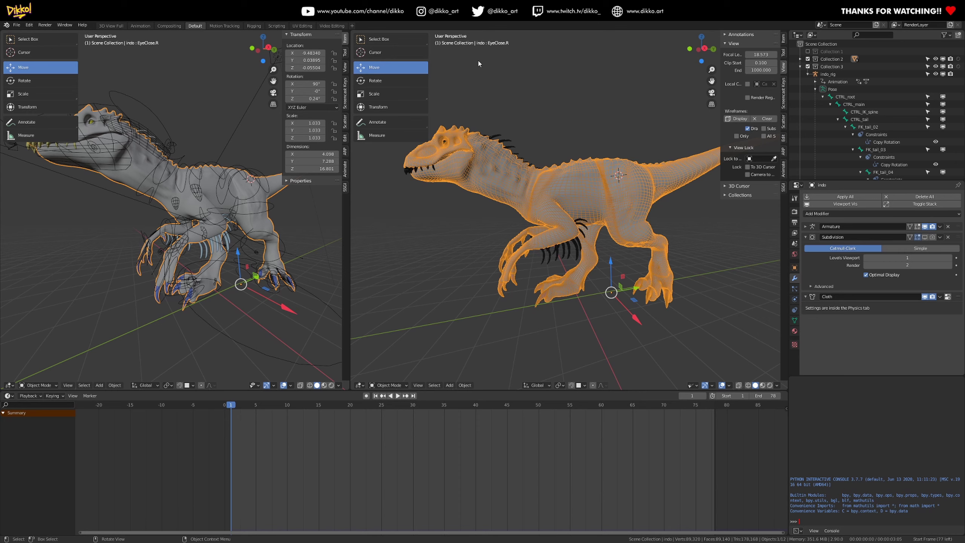
Turn the dinosaur side-on and show its shape keys Basis, EyeClose.L and EyeClose.R.
middle_click_drag(462, 282, 609, 275)
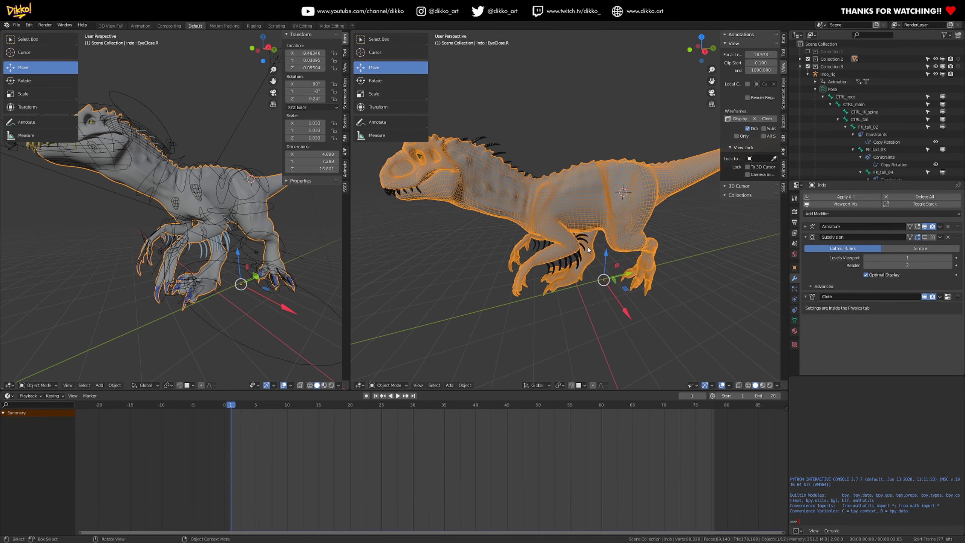
middle_click_drag(527, 268, 559, 264)
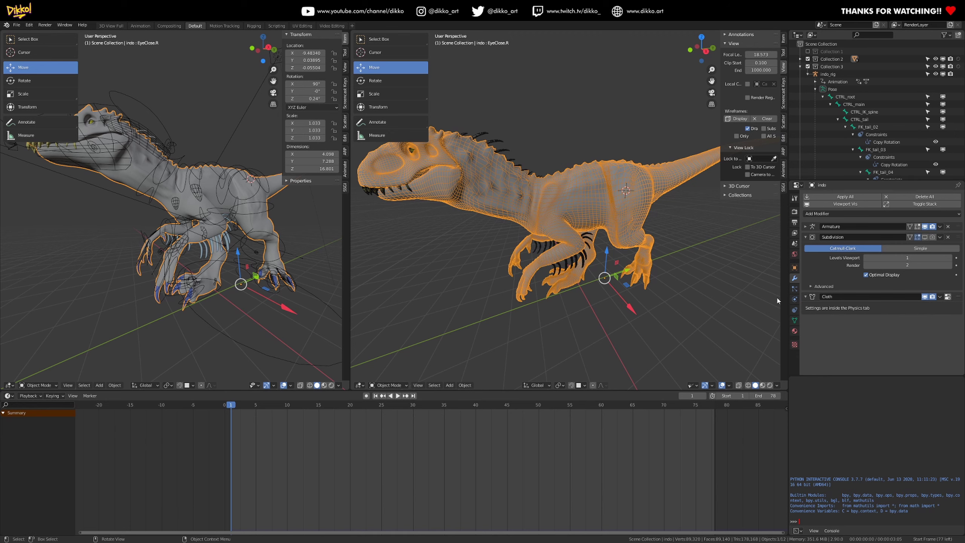
left_click(795, 320)
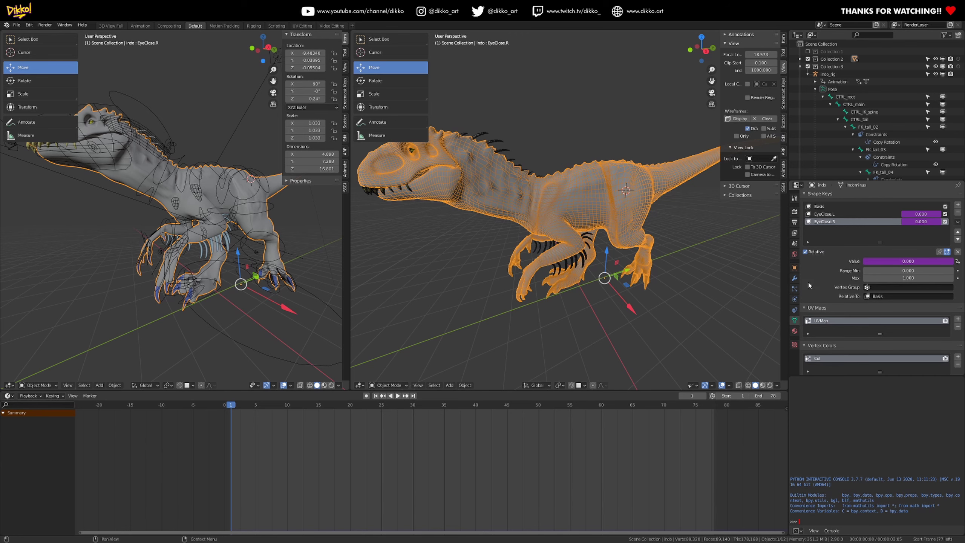
scroll(829, 301, "up", 5)
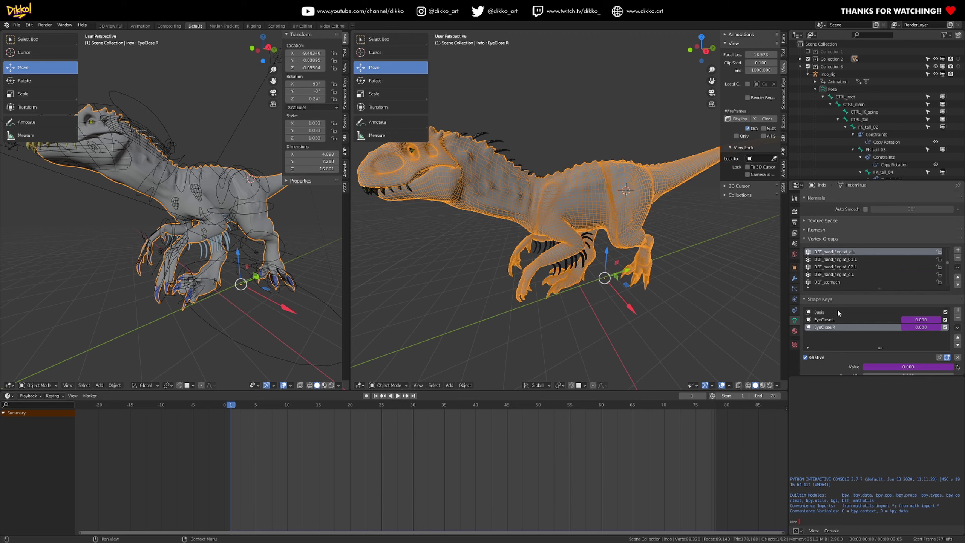
Add a new vertex group to the mesh and name it 'Pinning'.
left_click(958, 251)
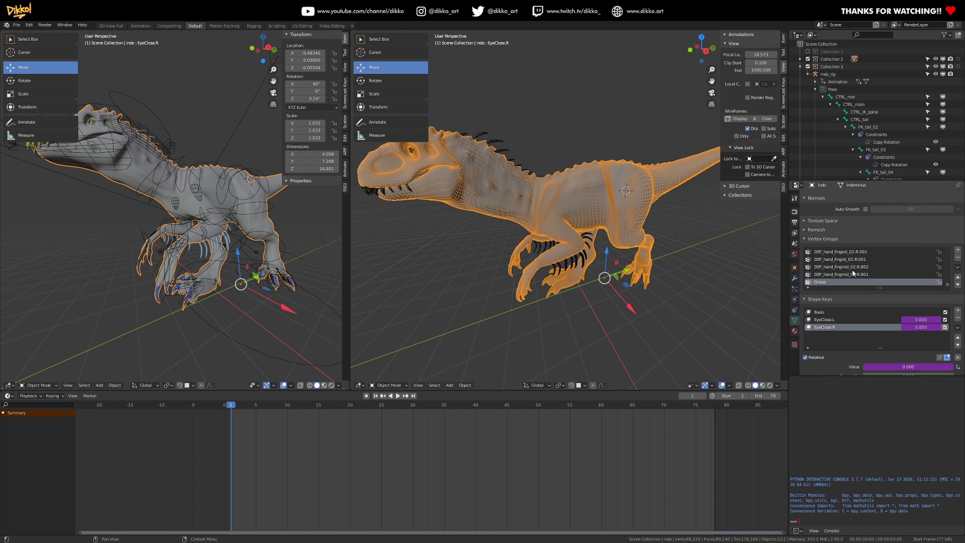
left_click(831, 273)
left_click(821, 282)
type("Pinning")
key("Return")
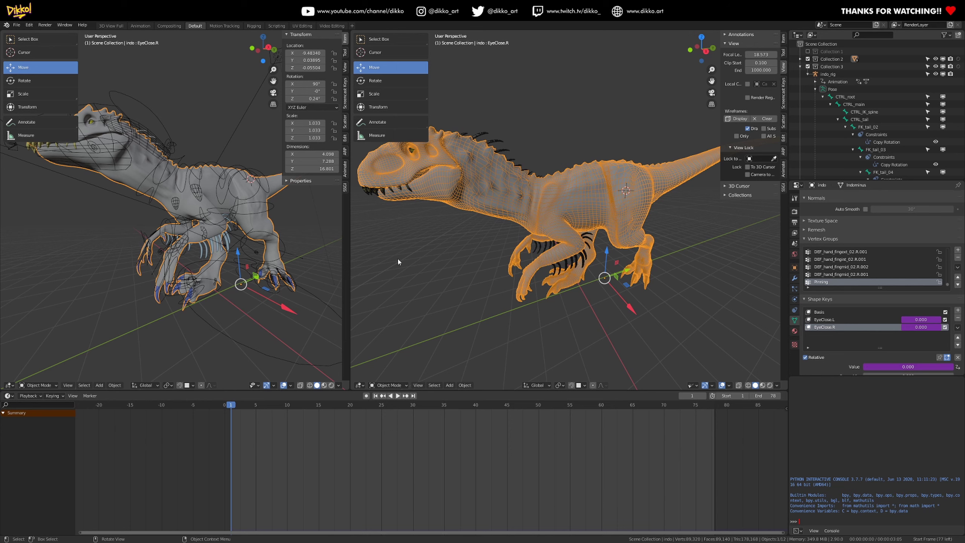
left_click(364, 386)
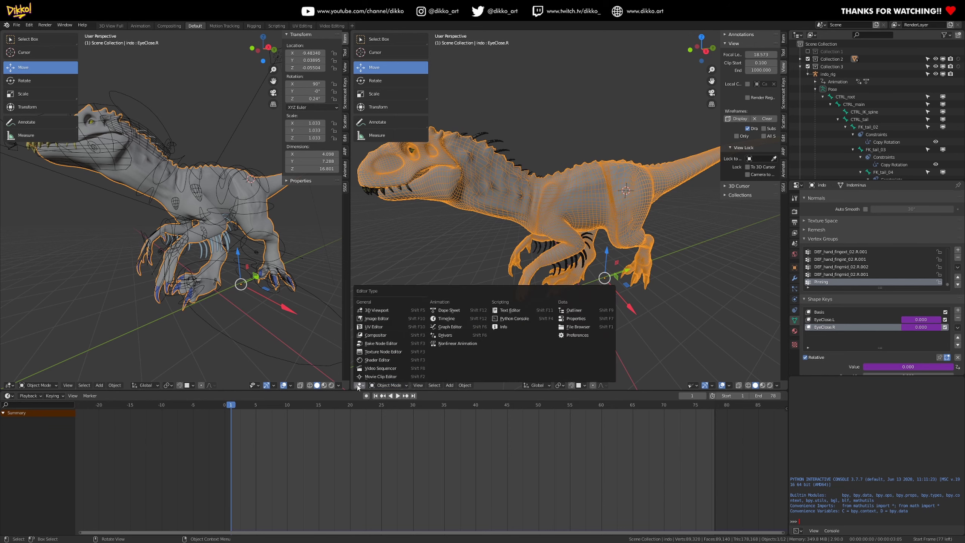
In Edit Mode, select all vertices and assign them to Pinning at weight 1.0.
key("Tab")
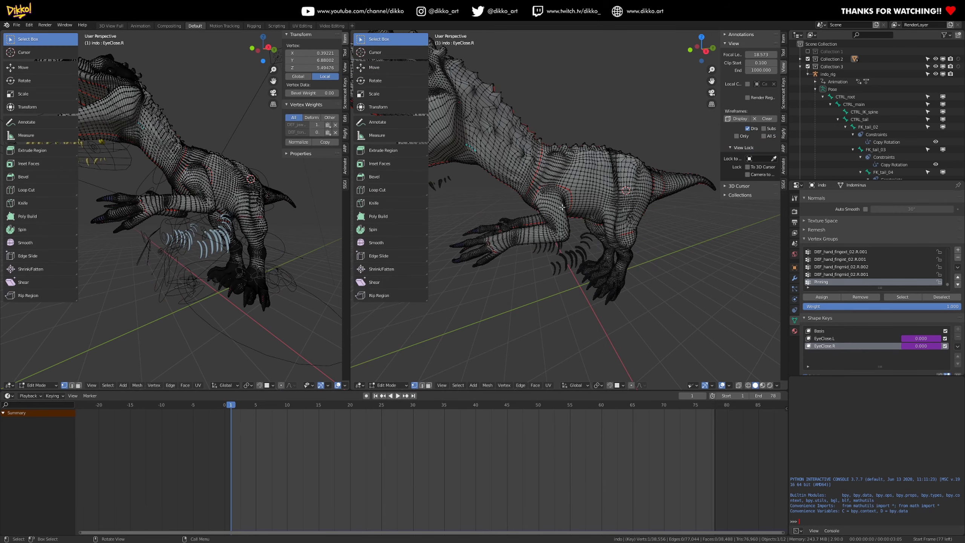
key("a")
key("KP_Decimal")
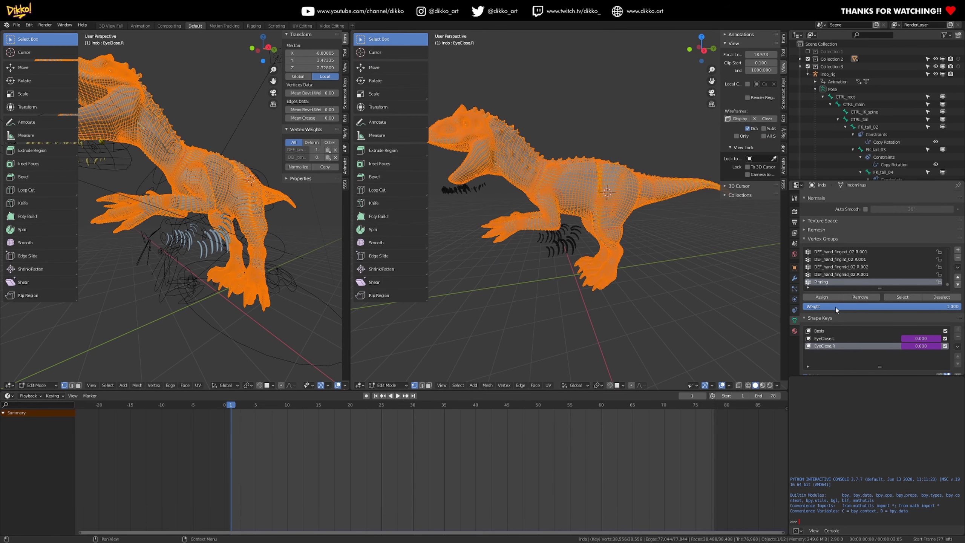
left_click(824, 299)
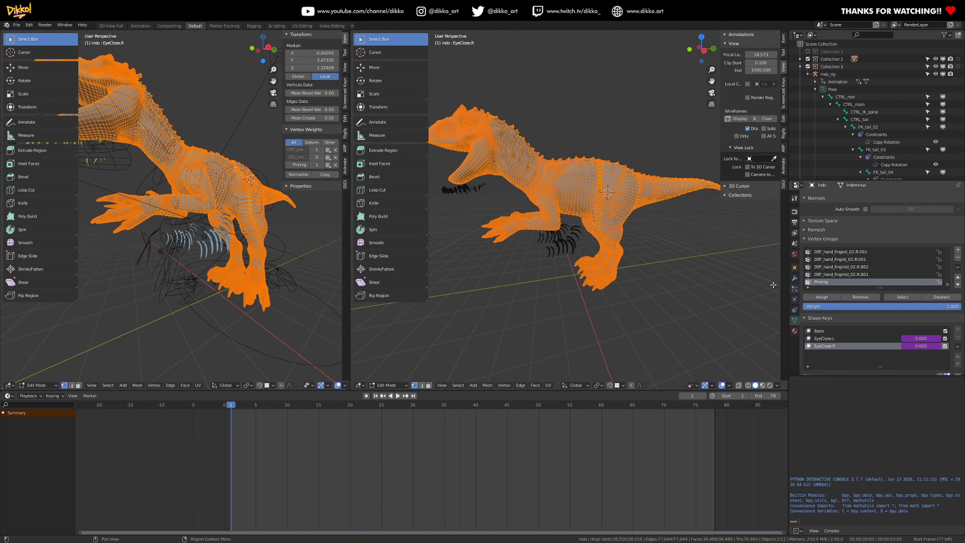
key("Tab")
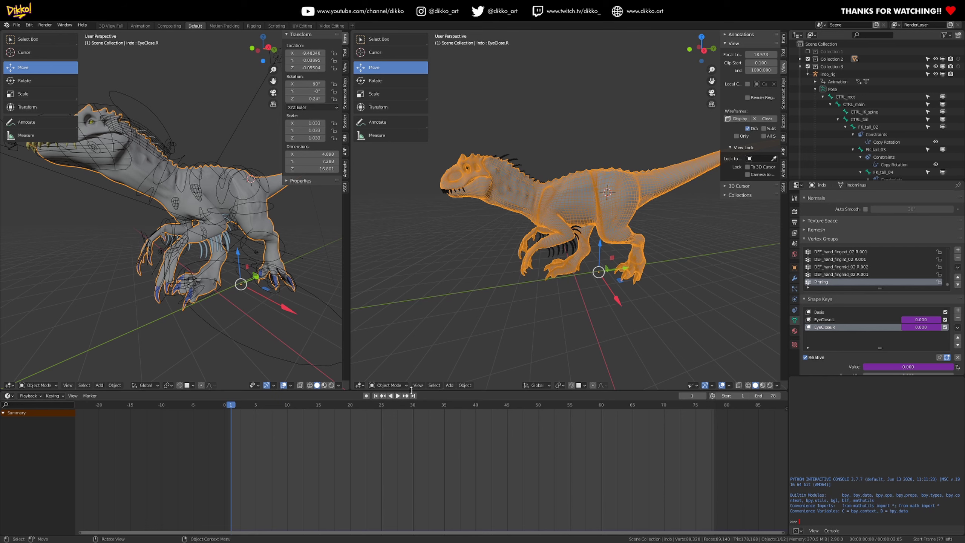
Switch the dinosaur into Weight Paint mode from a three-quarter front view.
left_click(376, 386)
mouse_move(446, 274)
middle_mouse_down()
mouse_move(470, 278)
mouse_move(521, 246)
mouse_move(489, 239)
mouse_move(571, 232)
middle_mouse_up()
left_click(386, 386)
scroll(471, 245, "up", 2)
Turn off the Wireframe option in Viewport Overlays.
left_click(722, 385)
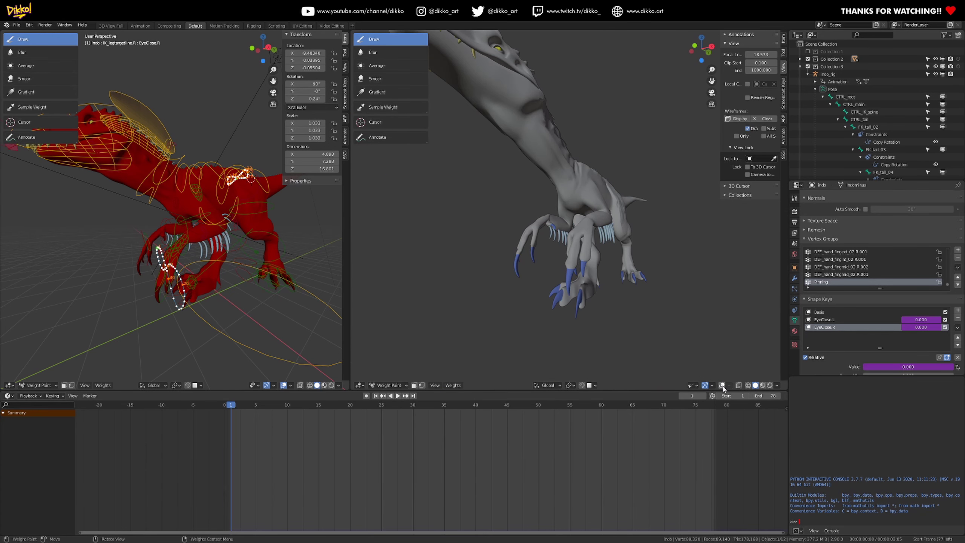
left_click(722, 386)
left_click(729, 385)
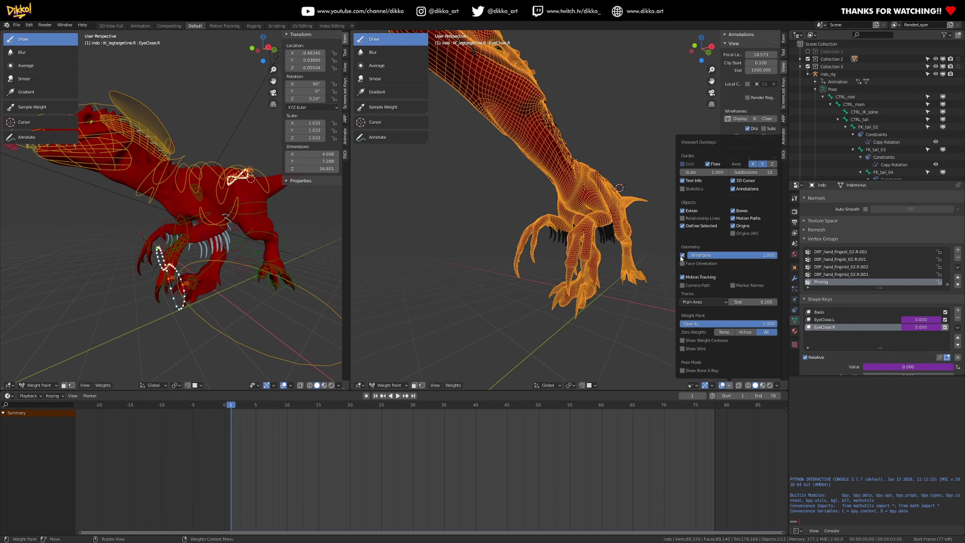
left_click(683, 255)
scroll(518, 194, "up", 6)
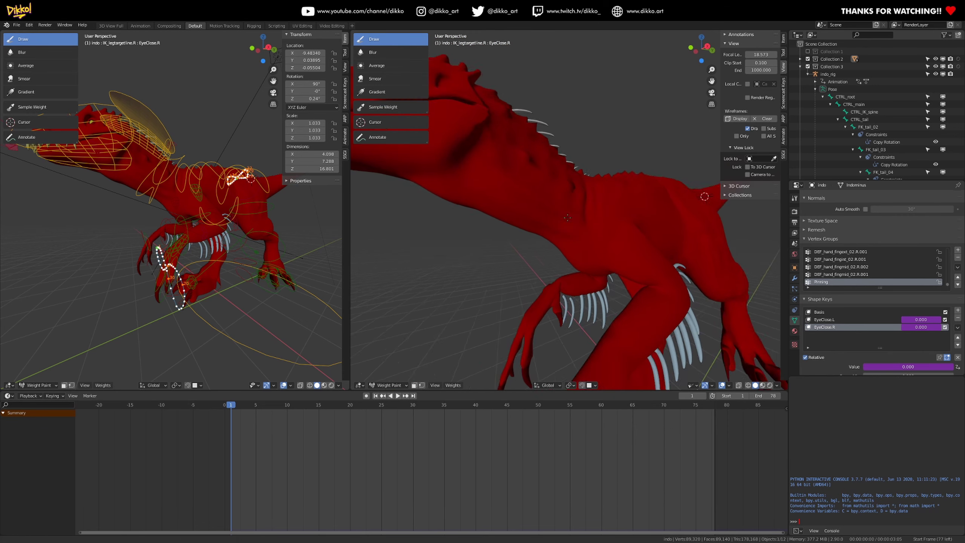
Zoom in on the dinosaur's back and show the Tool tab's brush settings.
middle_click_drag(568, 218, 608, 225, "shift")
middle_click_drag(506, 209, 567, 166, "shift")
scroll(577, 255, "up", 3)
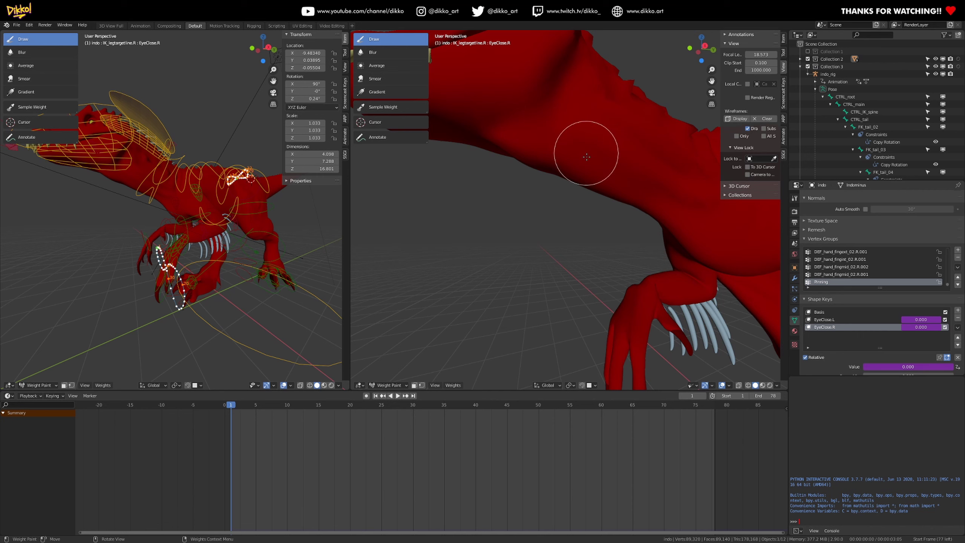
middle_click_drag(595, 166, 550, 192)
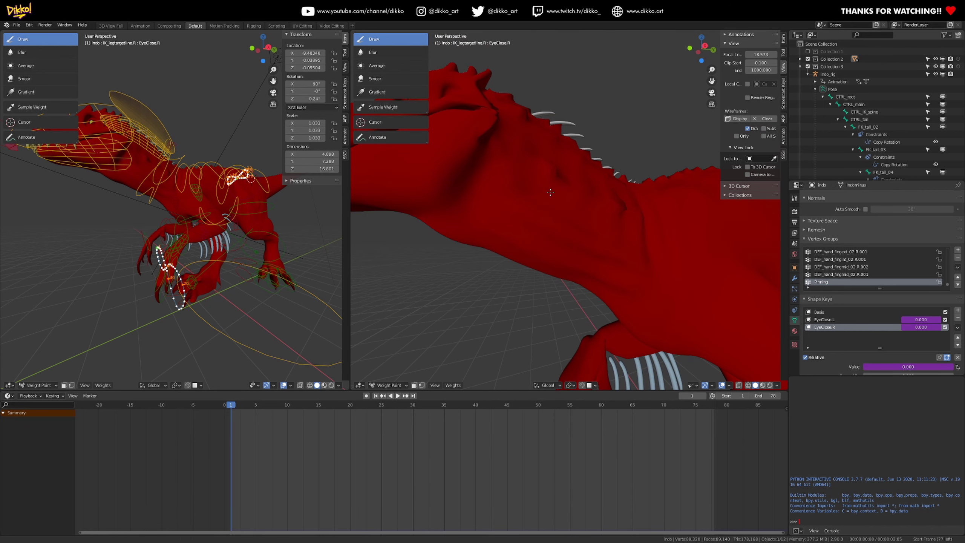
left_click(783, 52)
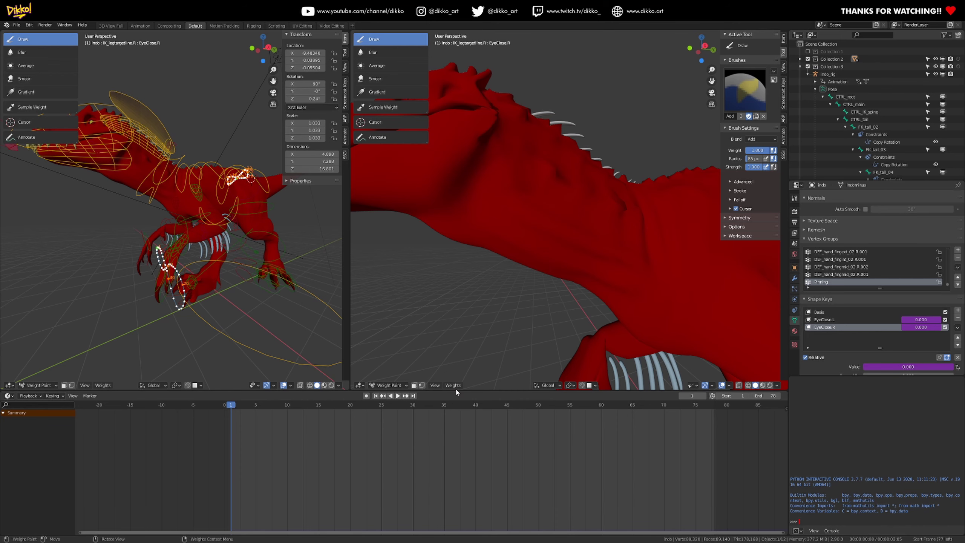
Show the tool settings bar above the viewport and frame the dinosaur's head.
right_click(433, 385)
left_click(468, 363)
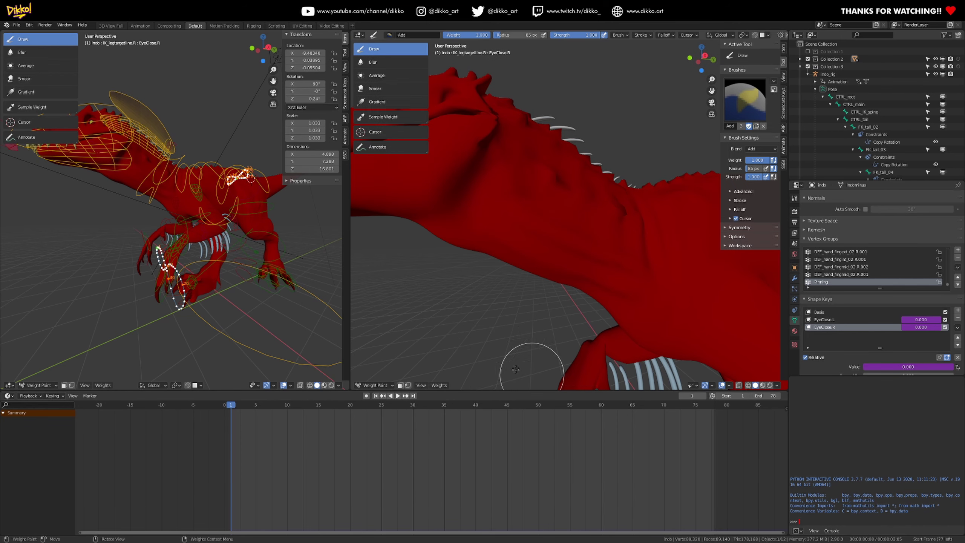
key("alt+Tab")
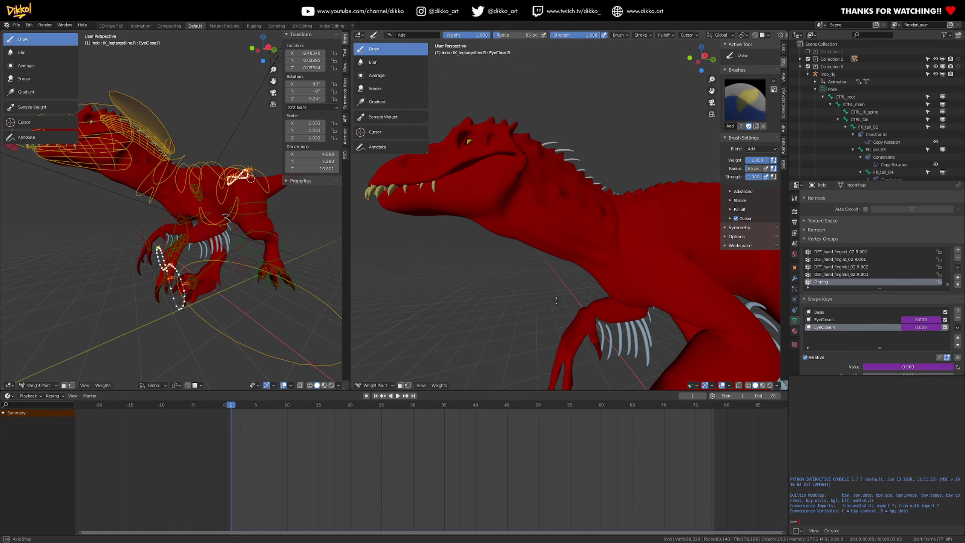
middle_click_drag(511, 305, 510, 295)
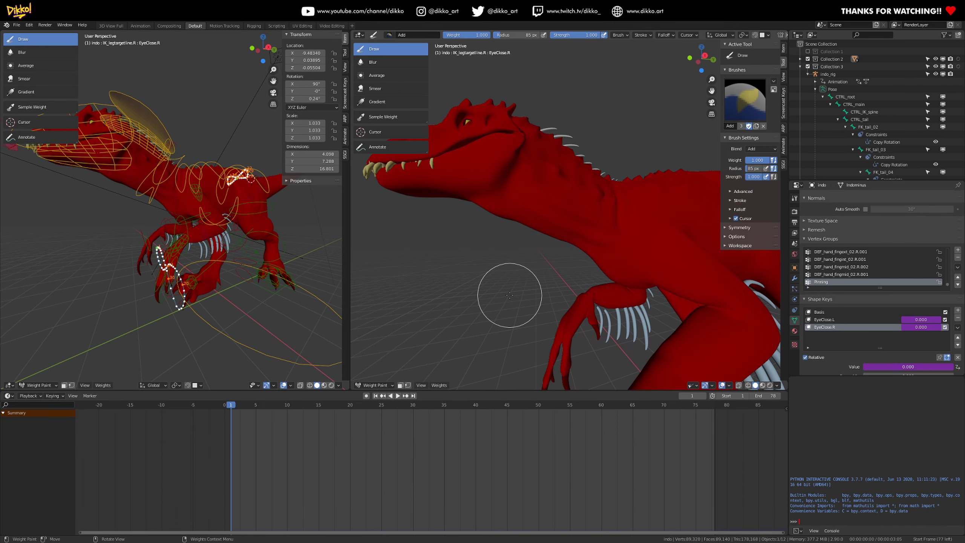
scroll(535, 238, "up", 2)
middle_click_drag(471, 208, 530, 232, "shift")
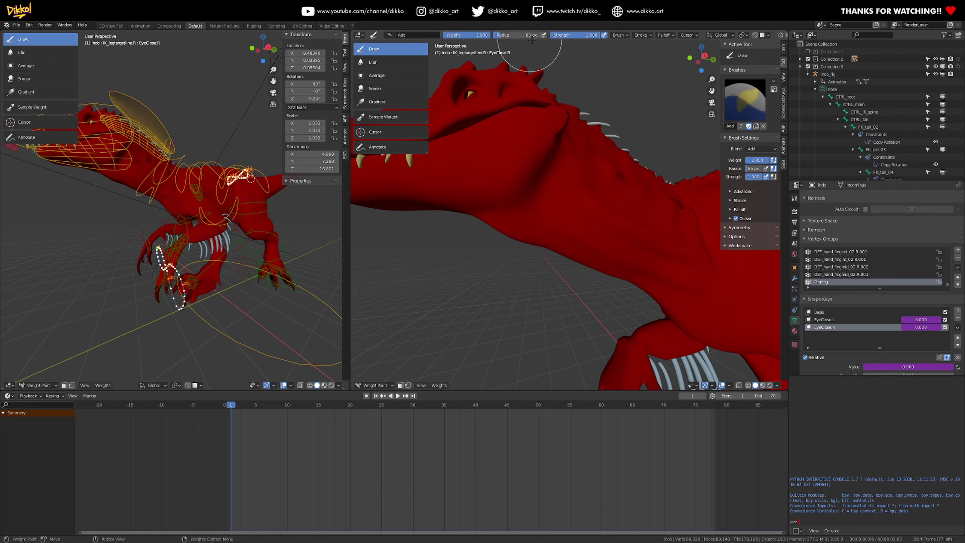
Set the brush strength to 1.000 and the weight to 0.000.
mouse_move(597, 35)
left_mouse_down()
mouse_move(557, 34)
mouse_move(605, 34)
left_mouse_up()
left_click_drag(479, 37, 434, 37)
scroll(528, 251, "up", 3)
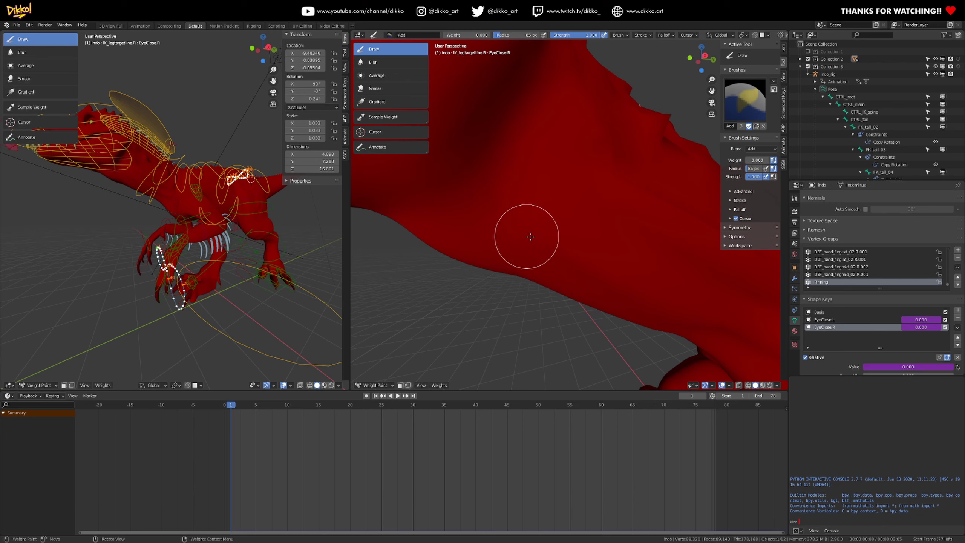
scroll(516, 275, "down", 6)
middle_click_drag(516, 275, 667, 278)
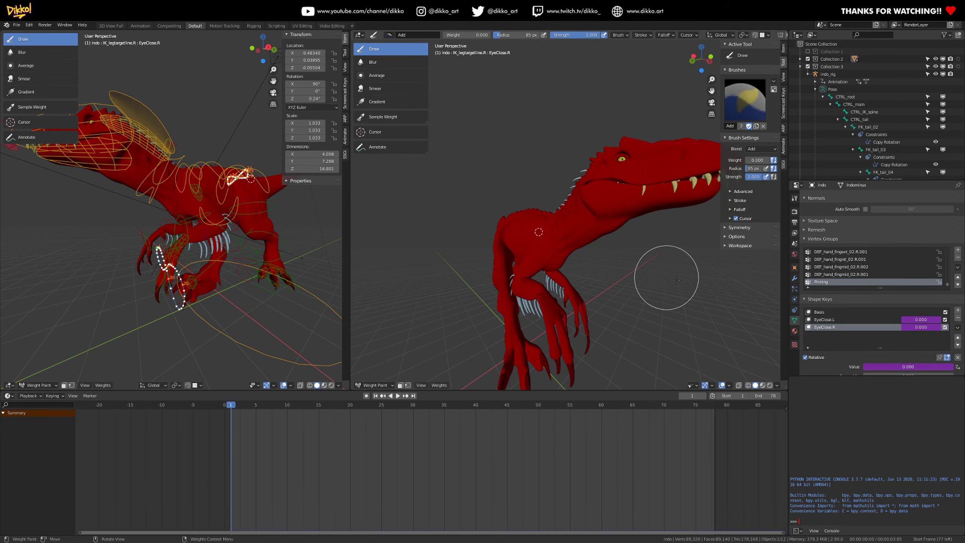
Disable the Armature modifier in the viewport to show the rest pose.
left_click(794, 279)
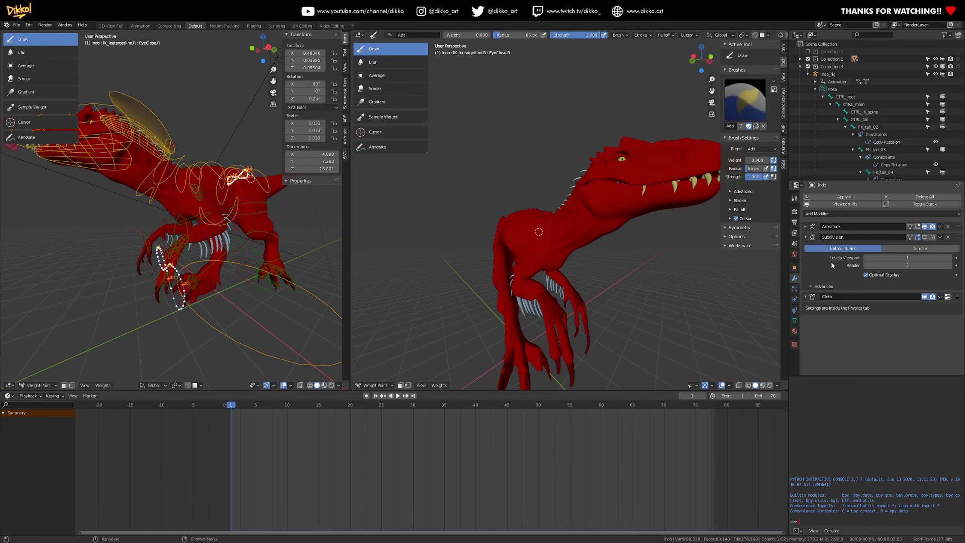
left_click(926, 228)
middle_click_drag(616, 226, 559, 256)
scroll(494, 230, "up", 4)
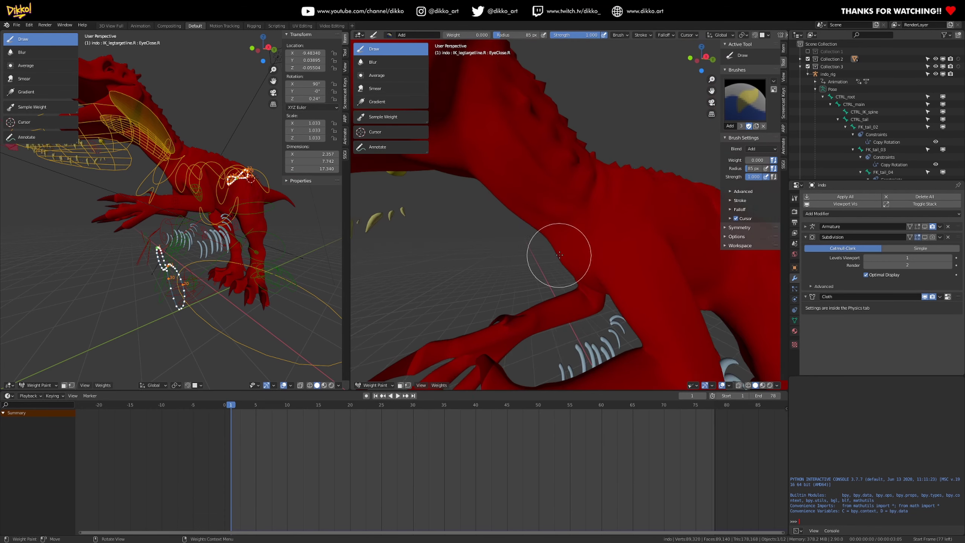
scroll(517, 241, "up", 2)
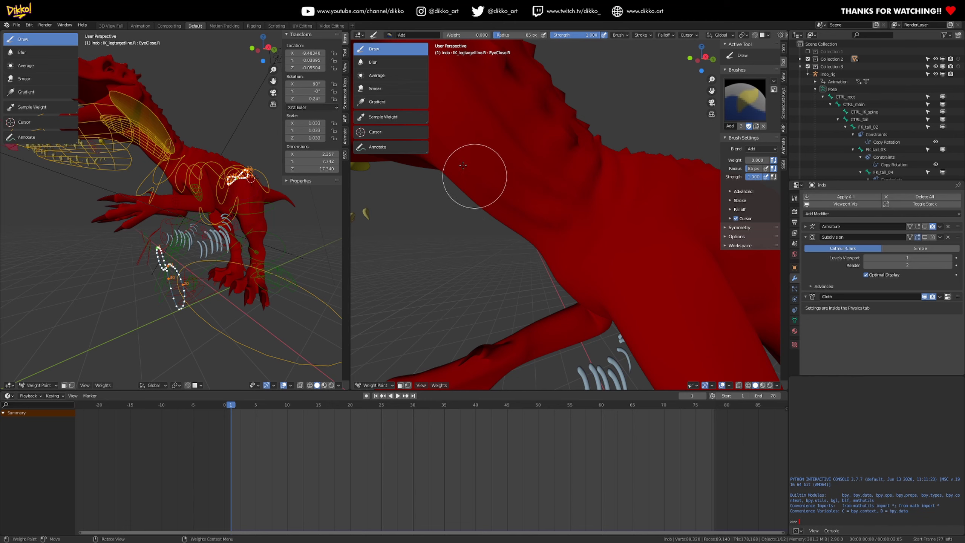
Set the brush blending to Mix and paint a zero-weight stroke along the limb.
left_click(795, 320)
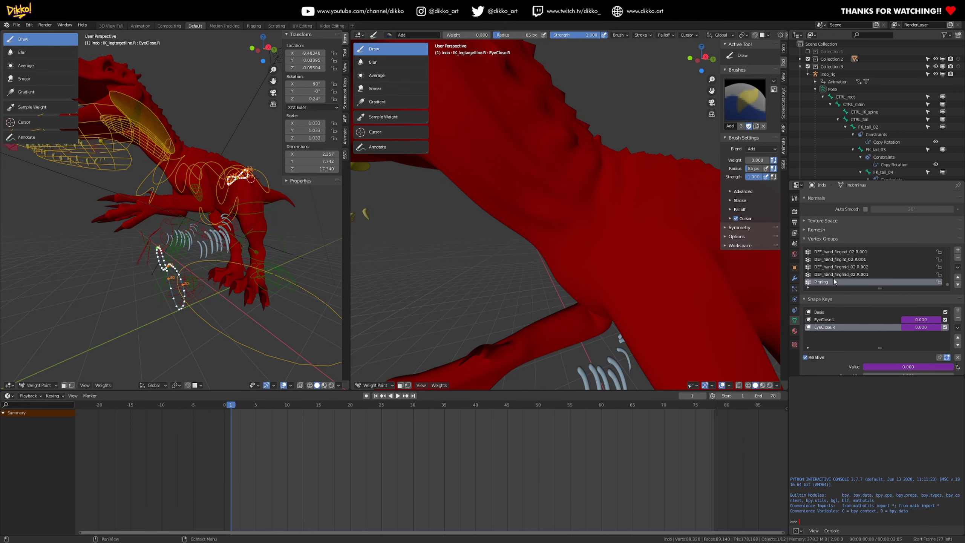
middle_click_drag(477, 181, 488, 170)
middle_click_drag(488, 171, 509, 224, "shift")
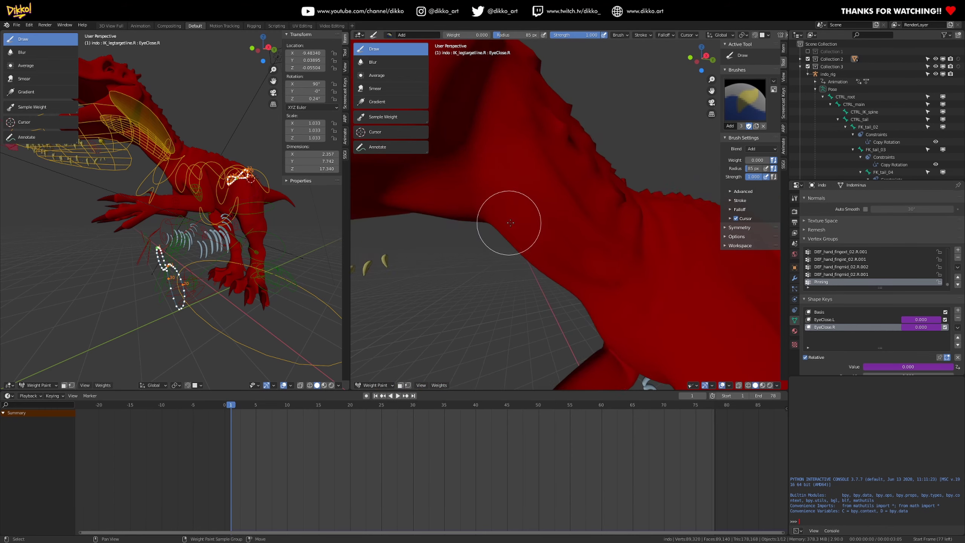
scroll(509, 225, "up", 1)
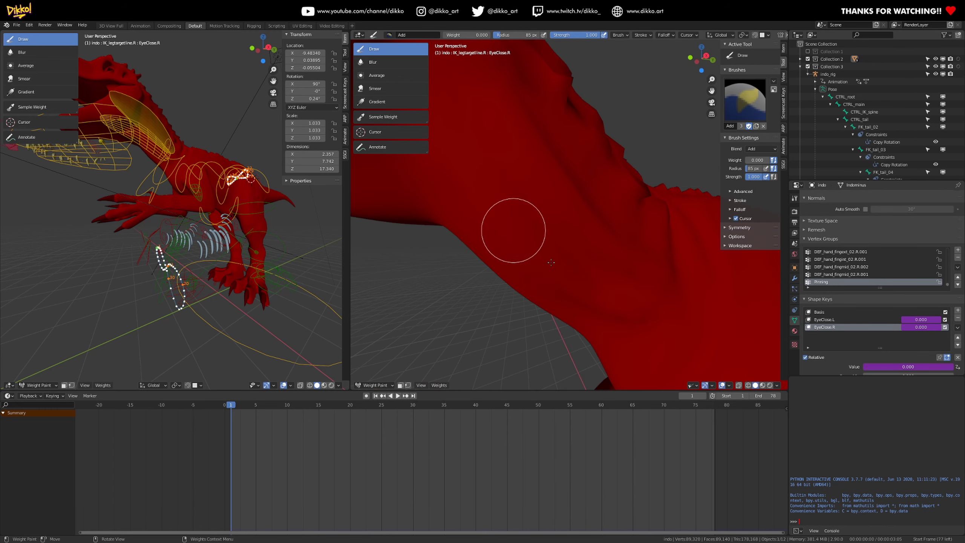
left_click(759, 148)
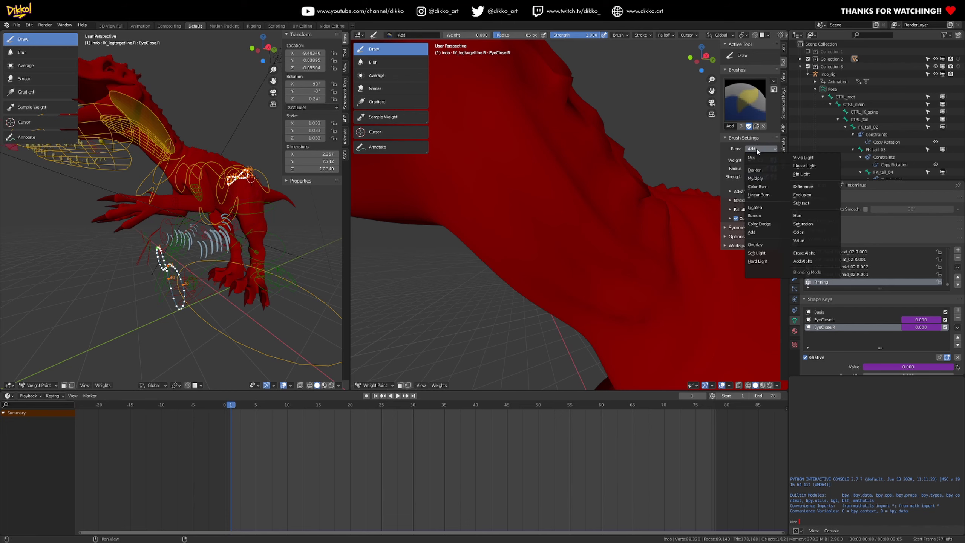
left_click(755, 158)
left_click_drag(460, 224, 615, 345)
left_click(795, 279)
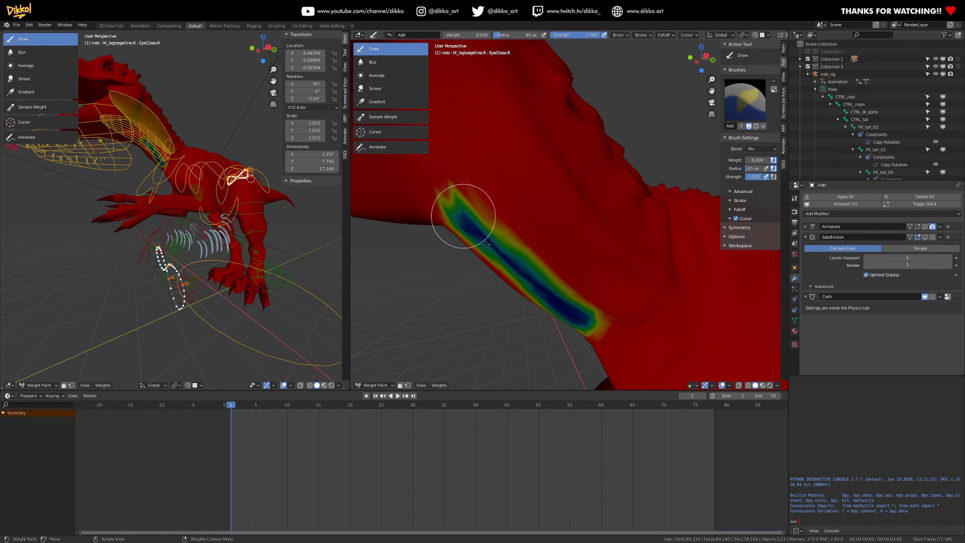
Widen the zero-weight area and enable X Mirror and Topology Mirror.
mouse_move(511, 264)
left_mouse_down()
mouse_move(547, 296)
mouse_move(472, 200)
mouse_move(587, 317)
mouse_move(545, 248)
left_mouse_up()
mouse_move(500, 270)
middle_mouse_down()
mouse_move(631, 273)
mouse_move(630, 229)
middle_mouse_up()
left_click(736, 237)
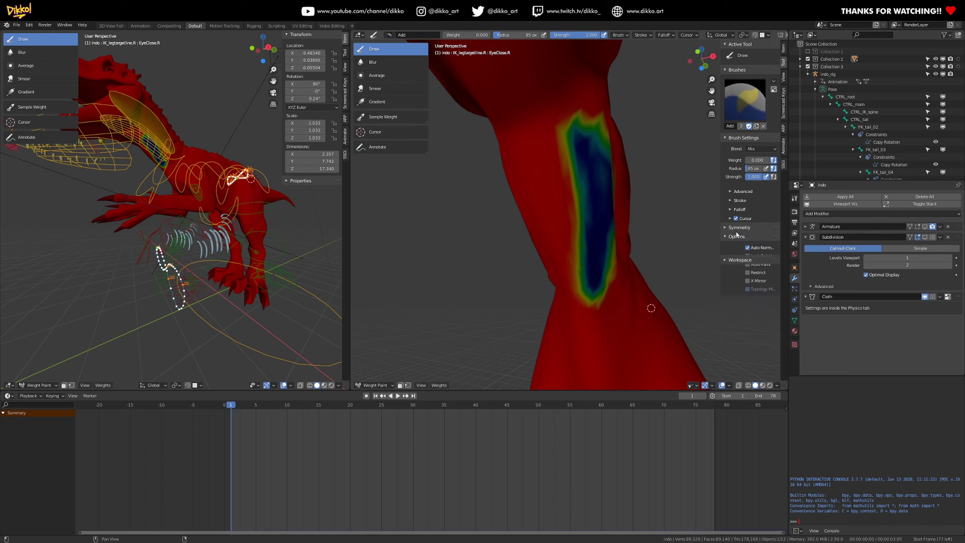
left_click(747, 281)
left_click(748, 289)
Paint zero weight down the limb and across the top of the patch.
left_click(568, 140)
mouse_move(583, 223)
left_mouse_down()
mouse_move(582, 216)
mouse_move(565, 254)
mouse_move(584, 285)
mouse_move(578, 255)
left_mouse_up()
middle_click_drag(577, 255, 597, 251)
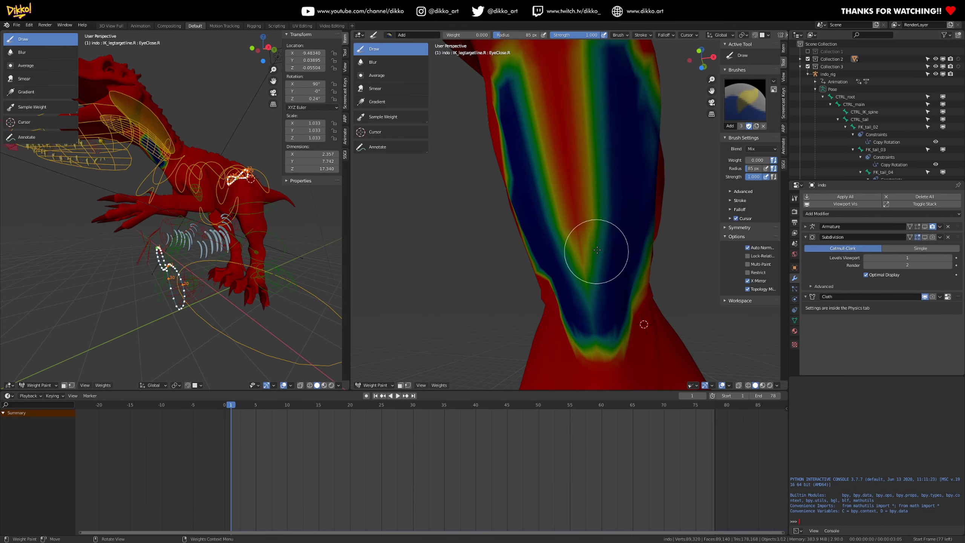
scroll(563, 114, "down", 1)
mouse_move(566, 132)
left_mouse_down()
mouse_move(554, 164)
mouse_move(577, 205)
mouse_move(585, 265)
left_mouse_up()
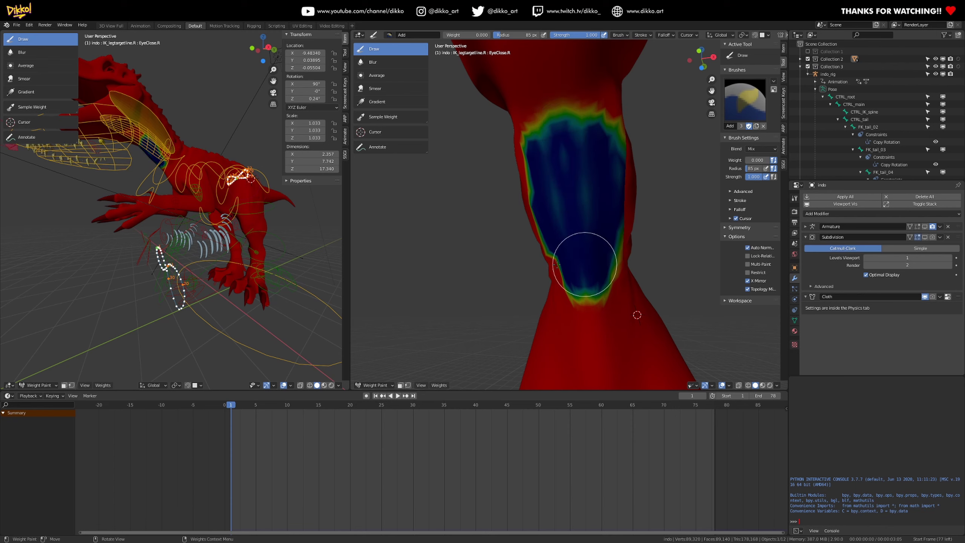
mouse_move(586, 155)
middle_mouse_down()
mouse_move(575, 165)
mouse_move(609, 162)
middle_mouse_up()
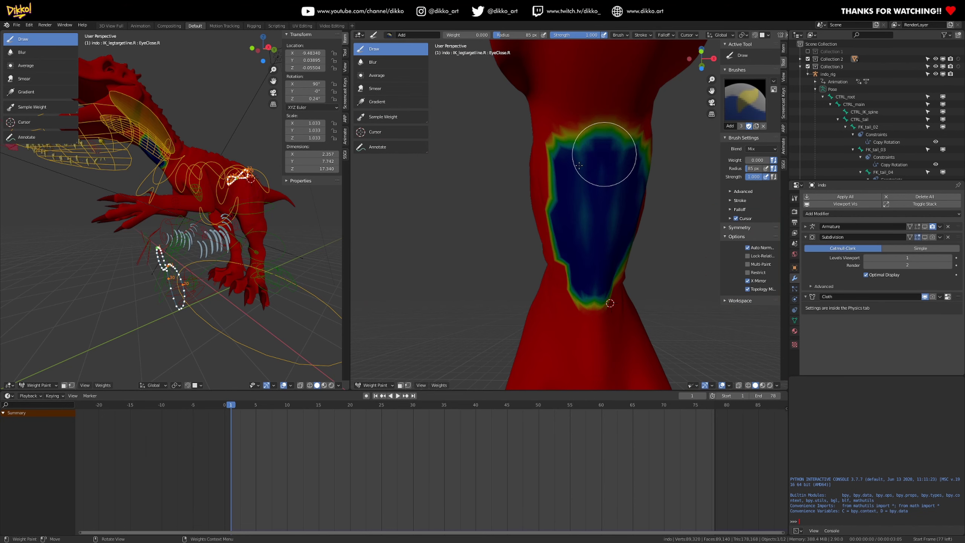
left_click_drag(581, 192, 599, 239)
Fill the notch and left and upper edges of the limb patch with zero weight.
mouse_move(600, 240)
middle_mouse_down()
mouse_move(614, 237)
mouse_move(616, 297)
middle_mouse_up()
mouse_move(615, 297)
left_mouse_down()
mouse_move(606, 284)
mouse_move(595, 295)
mouse_move(613, 325)
mouse_move(597, 276)
mouse_move(620, 215)
left_mouse_up()
left_click_drag(628, 172, 644, 130)
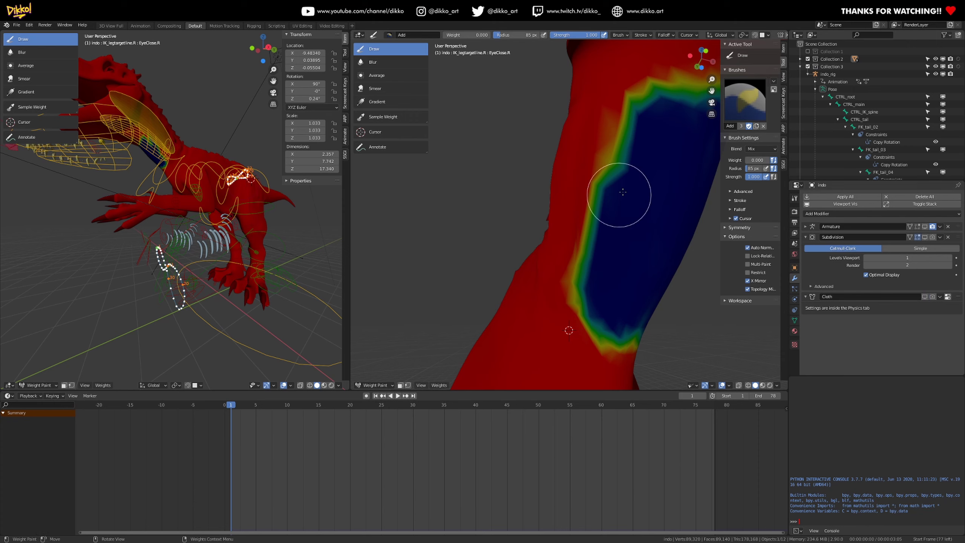
mouse_move(634, 164)
left_mouse_down()
mouse_move(653, 123)
mouse_move(636, 143)
left_mouse_up()
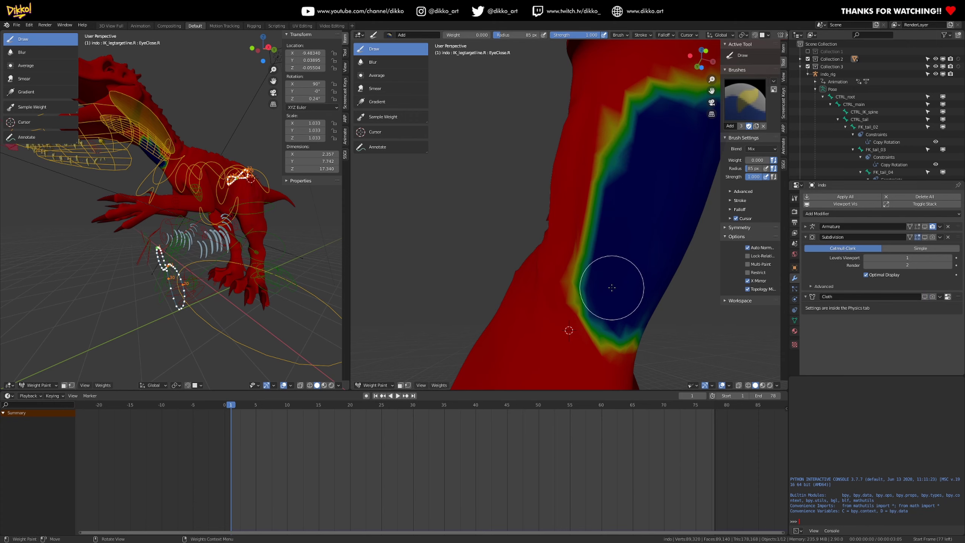
mouse_move(601, 283)
middle_mouse_down()
mouse_move(599, 338)
mouse_move(532, 257)
mouse_move(544, 283)
mouse_move(598, 281)
middle_mouse_up()
mouse_move(514, 246)
middle_mouse_down()
mouse_move(553, 231)
mouse_move(559, 255)
mouse_move(574, 224)
mouse_move(642, 216)
middle_mouse_up()
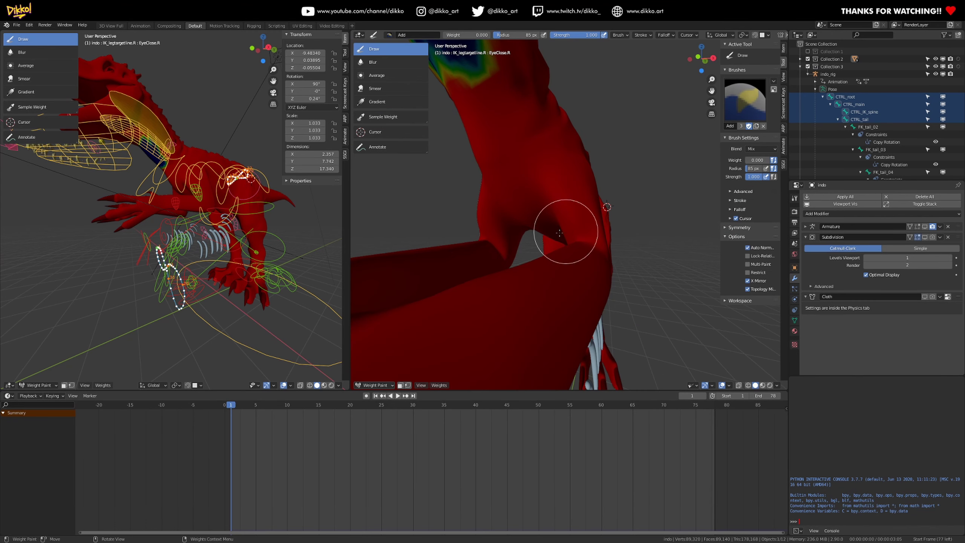
scroll(551, 251, "up", 1)
Paint zero-weight patches across the front of the leg.
scroll(608, 297, "up", 1)
mouse_move(592, 264)
left_mouse_down()
mouse_move(608, 268)
mouse_move(594, 268)
left_mouse_up()
middle_click_drag(595, 268, 627, 290)
mouse_move(646, 300)
left_mouse_down()
mouse_move(625, 305)
mouse_move(681, 287)
left_mouse_up()
middle_click_drag(681, 287, 491, 307)
mouse_move(463, 307)
left_mouse_down()
mouse_move(459, 319)
mouse_move(461, 308)
left_mouse_up()
mouse_move(462, 309)
middle_mouse_down()
mouse_move(530, 338)
mouse_move(658, 305)
middle_mouse_up()
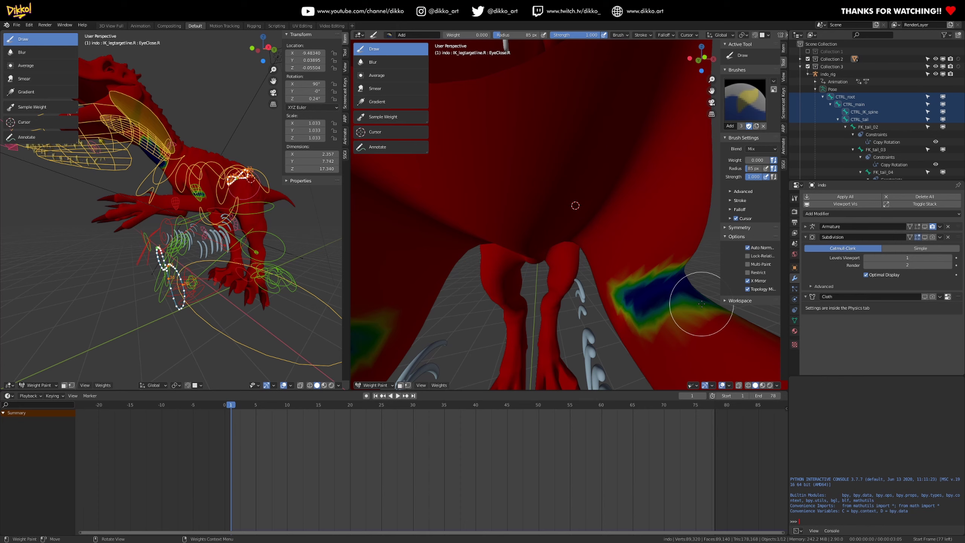
Paint zero weight over the leg's upper part from the side.
middle_click_drag(718, 270, 588, 263)
scroll(588, 263, "down", 3)
scroll(534, 183, "up", 2)
mouse_move(516, 160)
left_mouse_down()
mouse_move(538, 209)
mouse_move(528, 212)
left_mouse_up()
middle_click_drag(527, 212, 498, 184)
left_click_drag(524, 206, 537, 231)
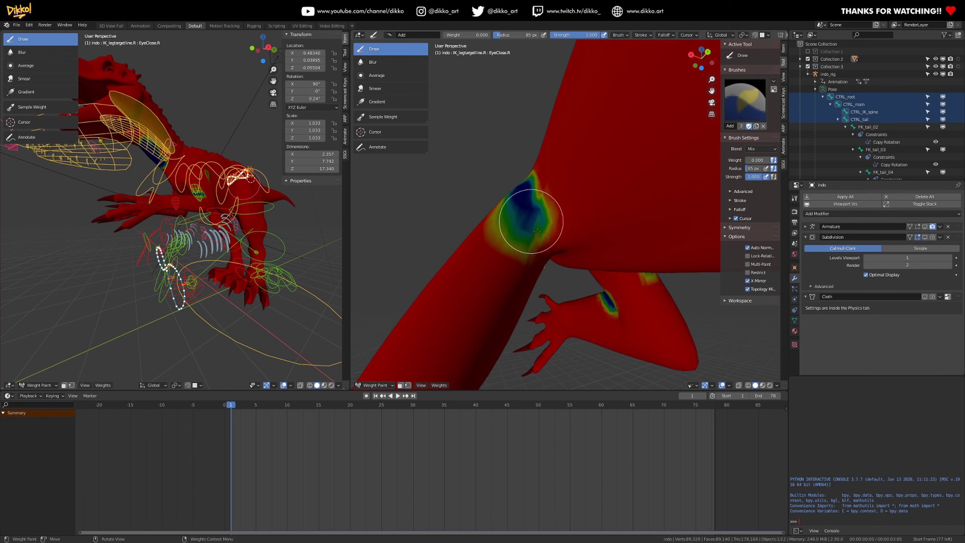
mouse_move(540, 248)
middle_mouse_down()
mouse_move(539, 291)
mouse_move(557, 257)
mouse_move(507, 228)
middle_mouse_up()
mouse_move(565, 249)
middle_mouse_down()
mouse_move(578, 302)
mouse_move(565, 300)
mouse_move(584, 280)
middle_mouse_up()
left_click_drag(584, 280, 602, 254)
mouse_move(599, 255)
middle_mouse_down()
mouse_move(647, 259)
mouse_move(625, 280)
mouse_move(491, 232)
mouse_move(545, 252)
mouse_move(543, 319)
mouse_move(506, 224)
mouse_move(522, 234)
middle_mouse_up()
Enlarge the zero-weight area around the leg joint.
scroll(545, 252, "up", 4)
left_click_drag(532, 244, 583, 271)
mouse_move(581, 280)
middle_mouse_down()
mouse_move(438, 250)
mouse_move(540, 324)
mouse_move(536, 298)
middle_mouse_up()
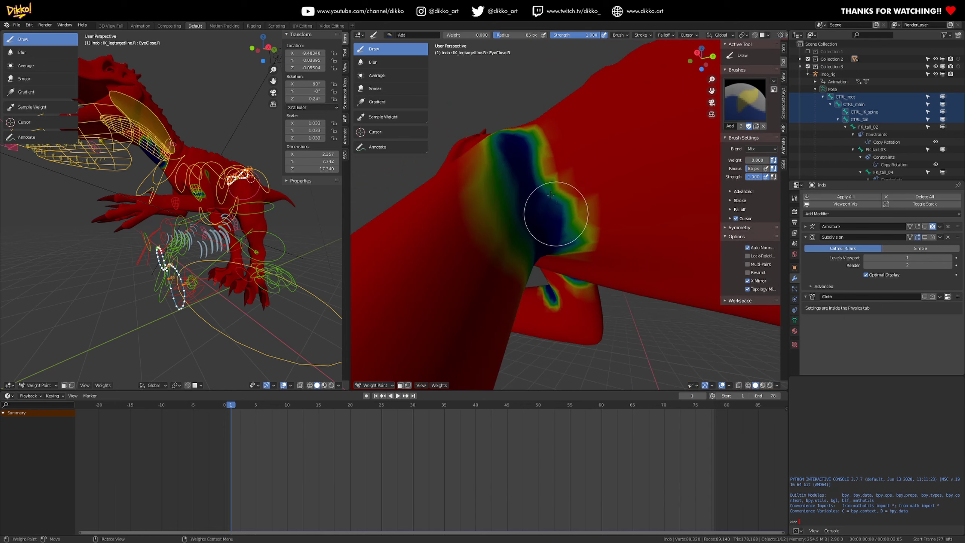
left_click_drag(551, 195, 541, 178)
mouse_move(517, 225)
middle_mouse_down()
mouse_move(527, 199)
mouse_move(507, 207)
middle_mouse_up()
mouse_move(494, 222)
left_mouse_down()
mouse_move(485, 174)
mouse_move(507, 248)
left_mouse_up()
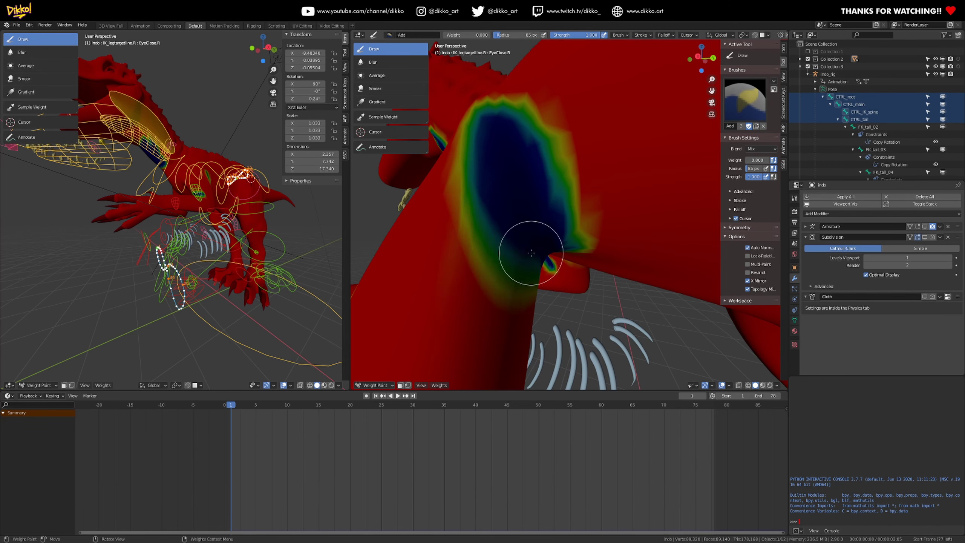
middle_click_drag(531, 253, 526, 259)
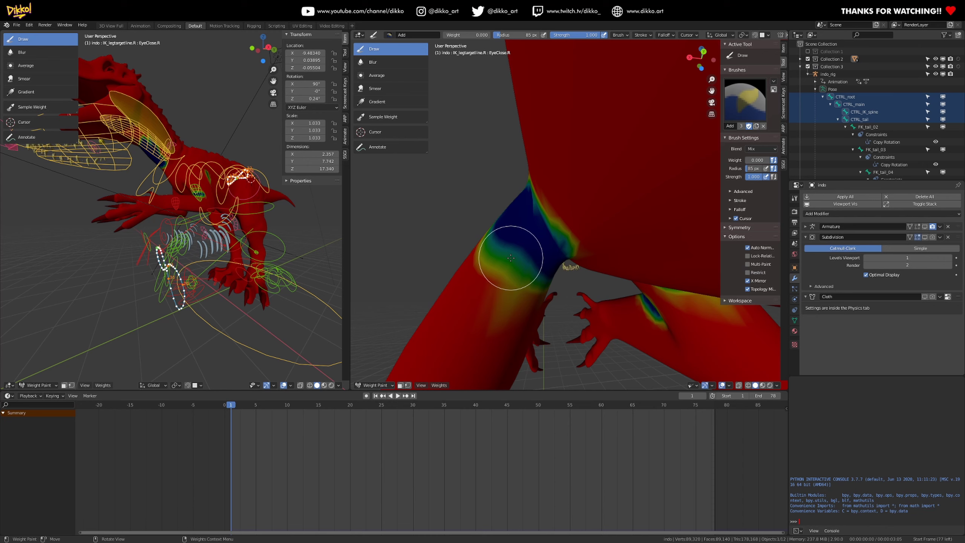
Paint zero weight over the belly, thigh and hip.
mouse_move(604, 239)
middle_mouse_down()
mouse_move(565, 269)
mouse_move(420, 168)
mouse_move(552, 227)
mouse_move(581, 206)
mouse_move(566, 243)
middle_mouse_up()
mouse_move(568, 243)
left_mouse_down()
mouse_move(600, 177)
mouse_move(601, 121)
left_mouse_up()
middle_click_drag(601, 122, 584, 152)
key("w")
middle_click_drag(507, 181, 570, 278)
left_click_drag(570, 278, 578, 242)
middle_click_drag(545, 302, 586, 157)
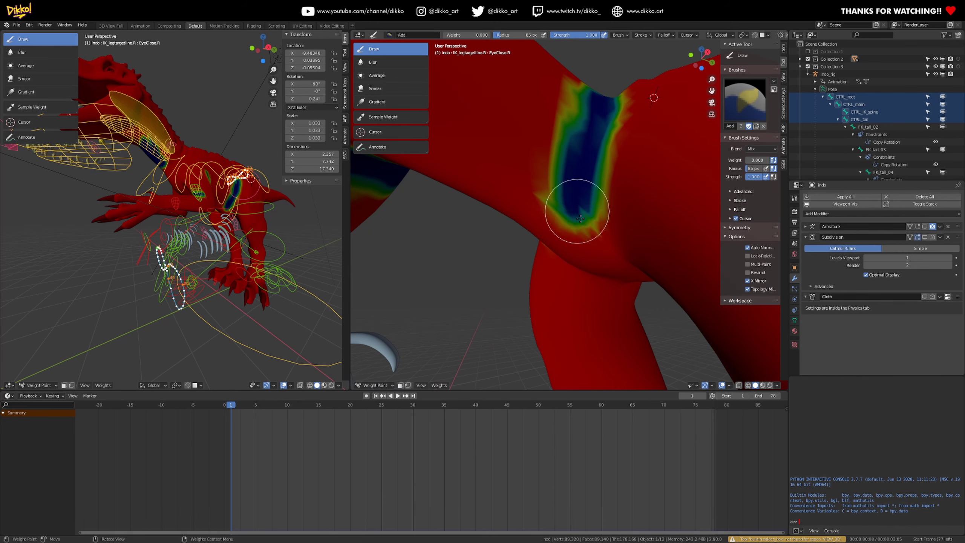
middle_click_drag(578, 206, 574, 160)
left_click_drag(567, 89, 590, 105)
mouse_move(596, 115)
middle_mouse_down()
mouse_move(567, 167)
mouse_move(539, 182)
mouse_move(533, 145)
mouse_move(547, 118)
mouse_move(547, 136)
middle_mouse_up()
Paint mirrored zero-weight strokes along the diagonal band and up the leg.
mouse_move(528, 136)
left_mouse_down()
mouse_move(623, 285)
mouse_move(604, 270)
left_mouse_up()
mouse_move(529, 152)
left_mouse_down()
mouse_move(607, 271)
mouse_move(656, 304)
left_mouse_up()
left_click_drag(594, 230, 685, 319)
mouse_move(685, 319)
middle_mouse_down()
mouse_move(539, 237)
mouse_move(524, 295)
mouse_move(520, 216)
mouse_move(511, 232)
middle_mouse_up()
scroll(524, 231, "up", 5)
mouse_move(488, 351)
left_mouse_down()
mouse_move(446, 224)
mouse_move(436, 145)
left_mouse_up()
mouse_move(487, 292)
left_mouse_down()
mouse_move(453, 151)
mouse_move(446, 216)
mouse_move(447, 145)
left_mouse_up()
Paint zero weight from the crotch toward the hip and lower leg.
mouse_move(446, 145)
middle_mouse_down()
mouse_move(549, 320)
mouse_move(569, 302)
mouse_move(538, 287)
middle_mouse_up()
scroll(569, 302, "up", 4)
left_click_drag(540, 270, 548, 176)
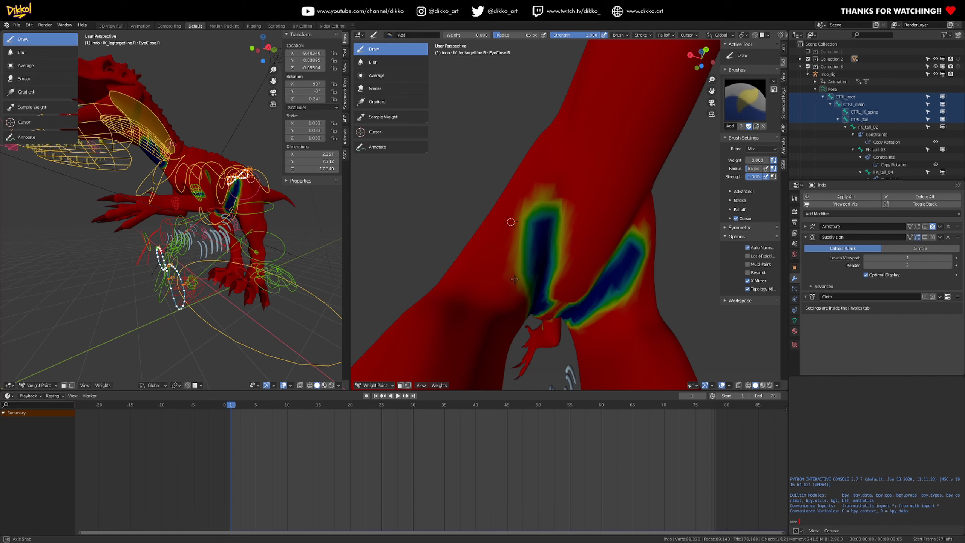
middle_click_drag(515, 279, 513, 277)
mouse_move(519, 301)
left_mouse_down()
mouse_move(502, 291)
mouse_move(522, 302)
left_mouse_up()
scroll(522, 302, "up", 3)
mouse_move(485, 338)
left_mouse_down()
mouse_move(448, 207)
mouse_move(457, 64)
mouse_move(486, 113)
mouse_move(534, 140)
mouse_move(508, 272)
mouse_move(483, 255)
mouse_move(449, 282)
mouse_move(463, 346)
left_mouse_up()
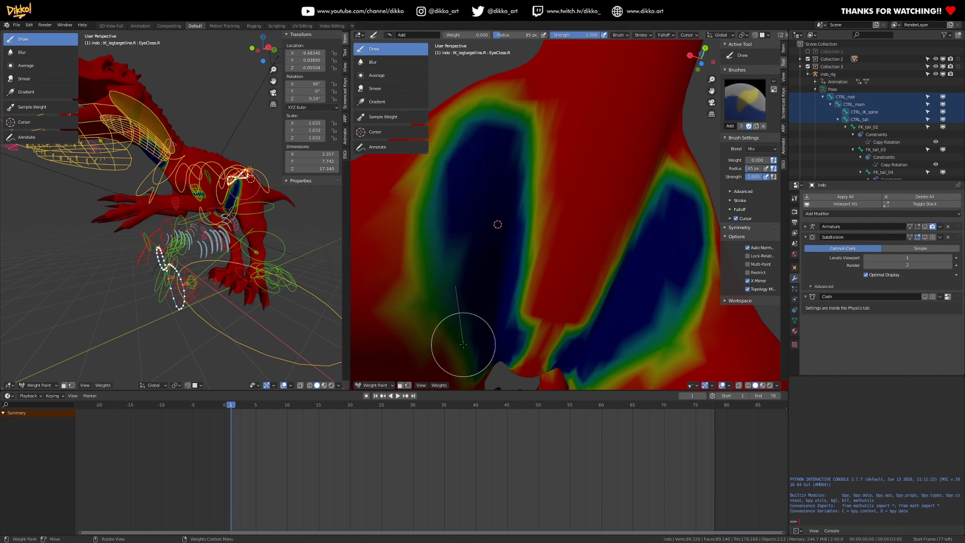
left_click_drag(467, 305, 481, 347)
scroll(485, 281, "down", 6)
mouse_move(483, 262)
middle_mouse_down()
mouse_move(494, 280)
mouse_move(565, 310)
mouse_move(511, 304)
mouse_move(525, 271)
middle_mouse_up()
scroll(526, 268, "up", 4)
scroll(526, 271, "down", 2)
Turn off Stabilize Stroke in the brush Stroke settings.
left_click(693, 35)
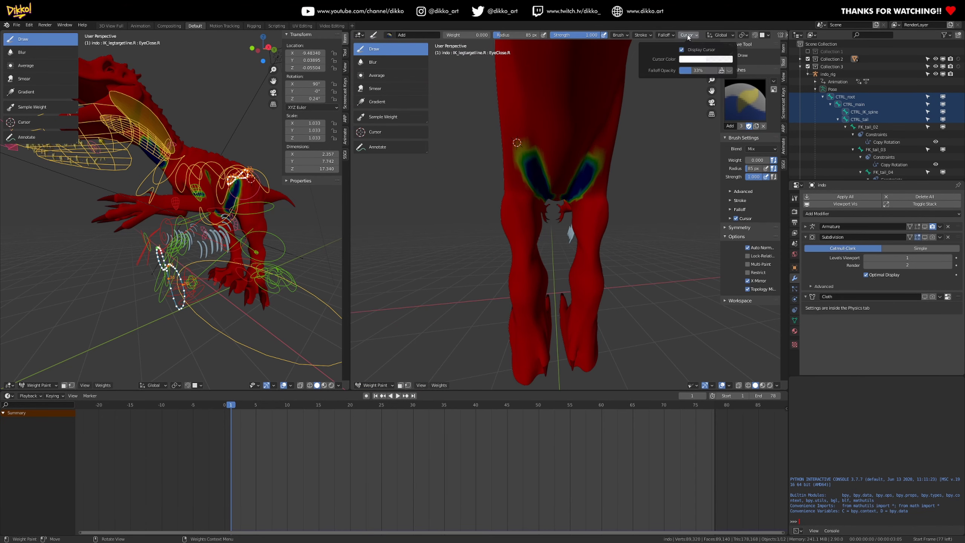
mouse_move(663, 35)
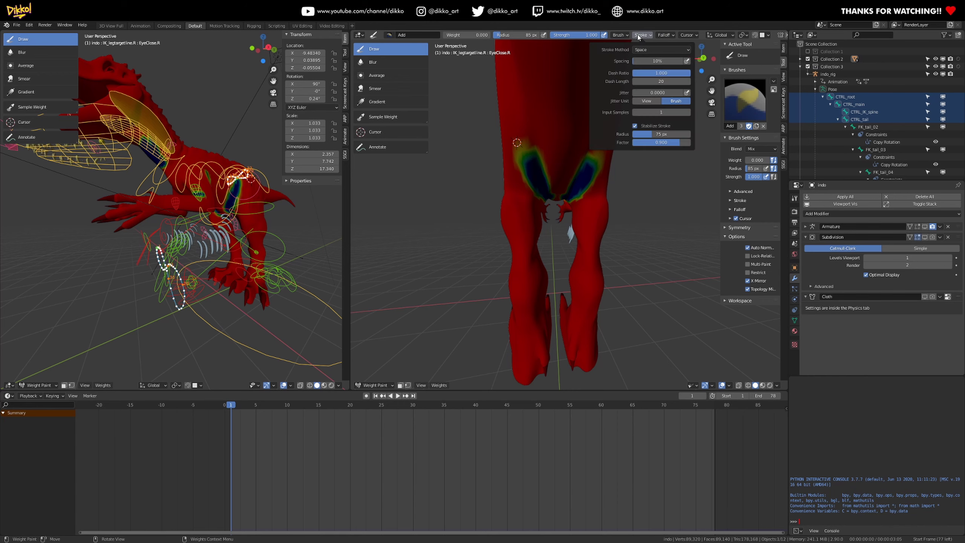
left_click(633, 126)
left_click(642, 37)
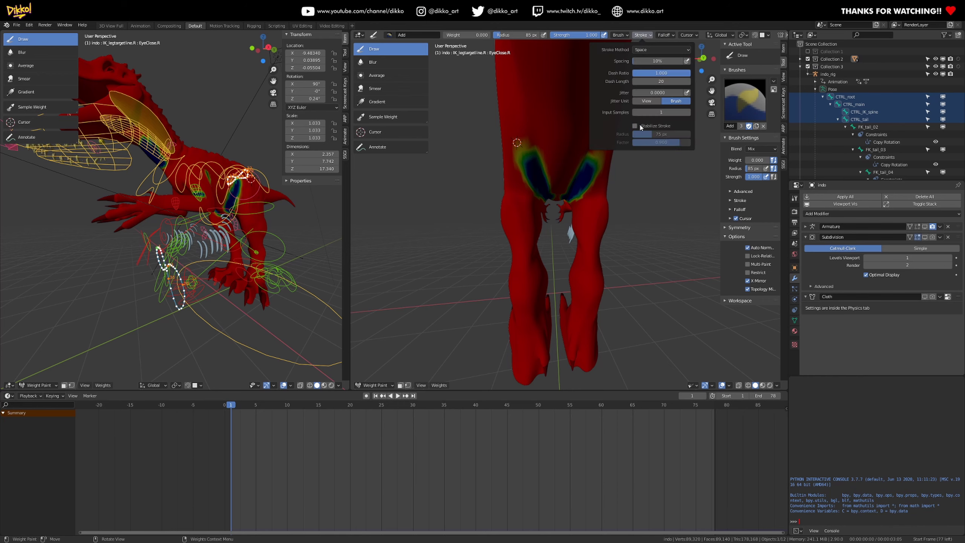
Paint mirrored zero-weight bands on the dinosaur's shins.
scroll(475, 287, "up", 3)
middle_click_drag(469, 291, 494, 285)
mouse_move(536, 288)
left_mouse_down()
mouse_move(565, 291)
mouse_move(553, 295)
left_mouse_up()
middle_click_drag(553, 295, 456, 291)
mouse_move(447, 269)
left_mouse_down()
mouse_move(471, 268)
mouse_move(453, 265)
left_mouse_up()
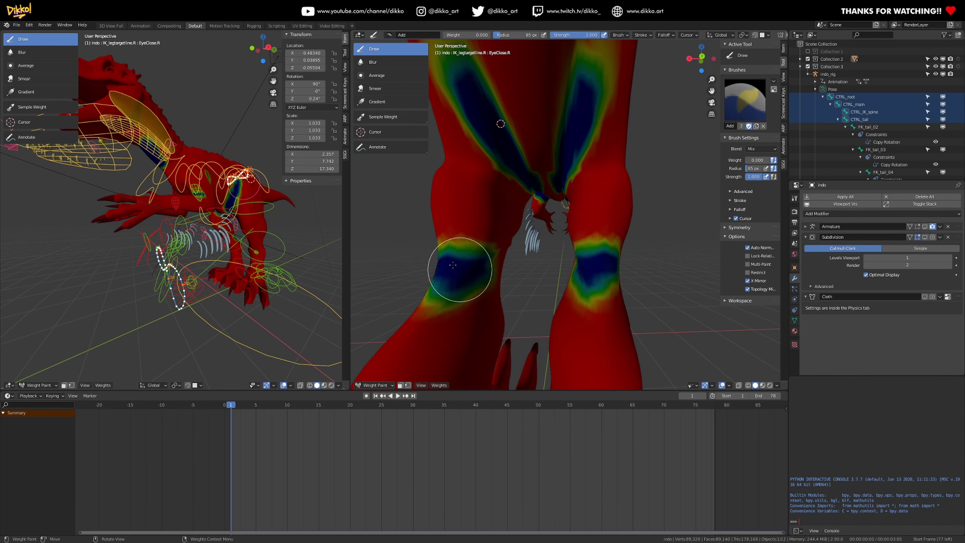
middle_click_drag(422, 286, 479, 292)
mouse_move(462, 295)
left_mouse_down()
mouse_move(454, 298)
mouse_move(485, 295)
left_mouse_up()
middle_click_drag(485, 295, 448, 289)
left_click_drag(448, 289, 466, 268)
middle_click_drag(465, 268, 436, 266)
left_click_drag(443, 266, 470, 257)
Paint a zero-weight patch on the upper back.
scroll(470, 258, "down", 4)
mouse_move(472, 258)
middle_mouse_down()
mouse_move(601, 250)
mouse_move(593, 205)
mouse_move(523, 186)
middle_mouse_up()
scroll(601, 250, "down", 3)
middle_click_drag(528, 138, 582, 220)
scroll(575, 185, "up", 5)
middle_click_drag(575, 185, 555, 211)
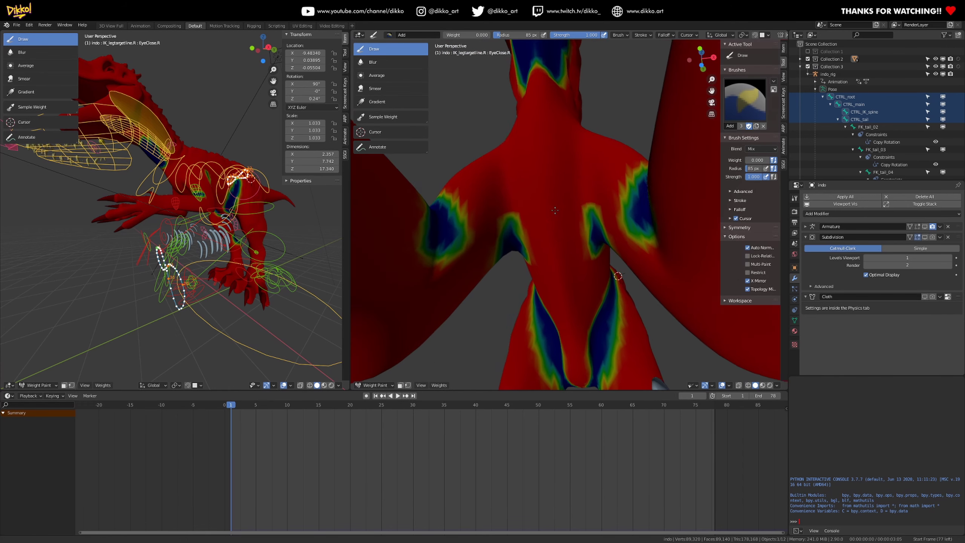
left_click_drag(556, 211, 548, 208)
Extend a zero-weight band along the neck up to the jaw.
middle_click_drag(556, 272, 538, 86)
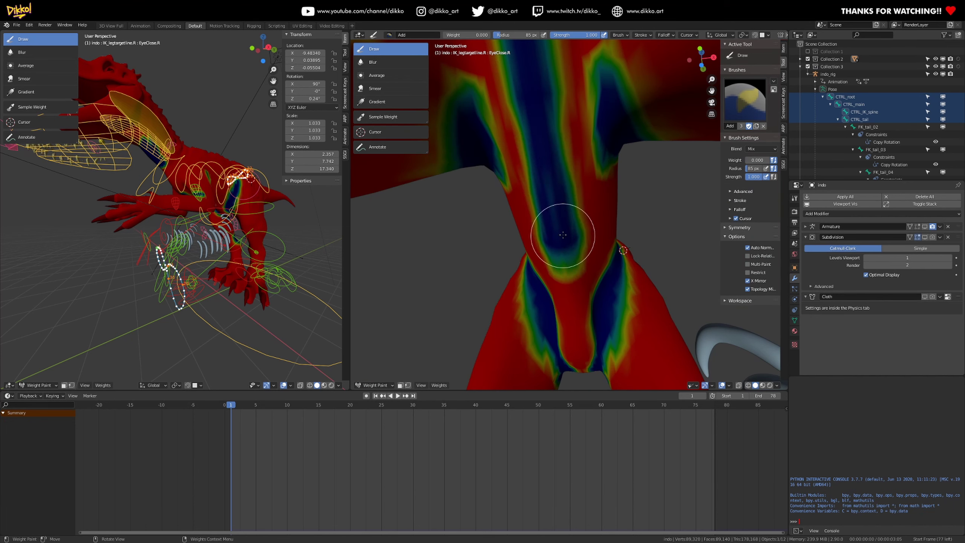
scroll(530, 85, "down", 3)
middle_click_drag(530, 85, 548, 221)
scroll(565, 220, "down", 3)
scroll(534, 248, "down", 1)
scroll(534, 249, "up", 2)
scroll(592, 255, "up", 4)
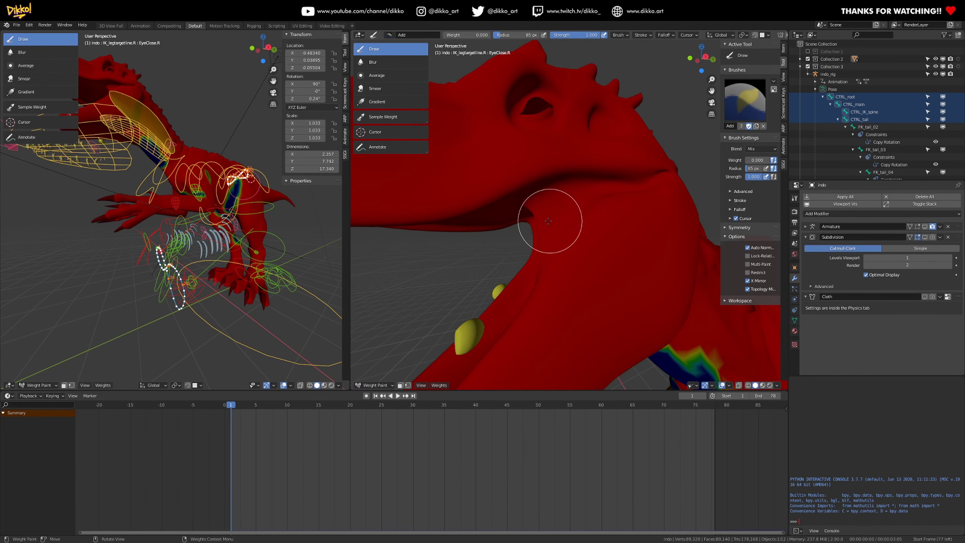
left_click_drag(562, 192, 645, 183)
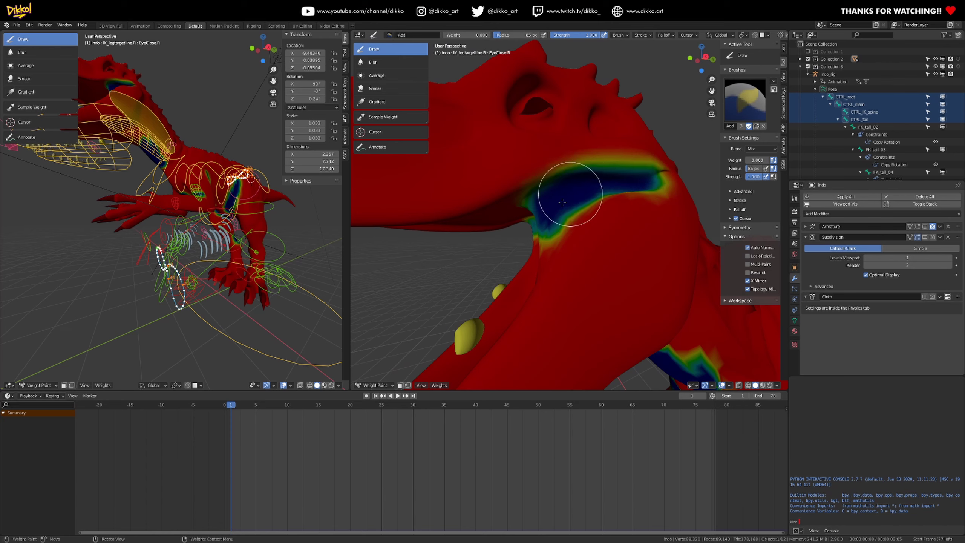
scroll(544, 250, "down", 6)
scroll(581, 267, "up", 4)
middle_click_drag(581, 267, 591, 223)
scroll(592, 223, "up", 3)
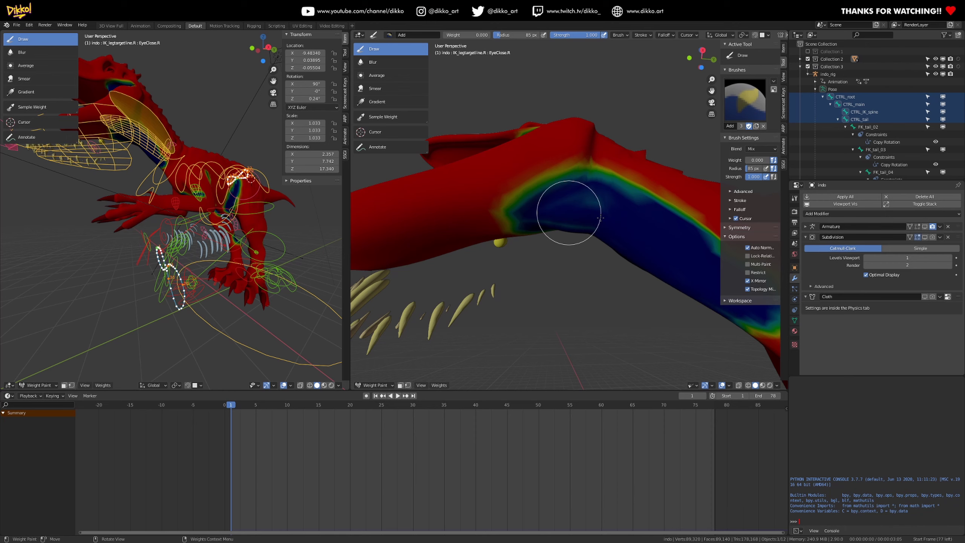
middle_click_drag(570, 217, 629, 279)
scroll(619, 194, "down", 7)
scroll(630, 280, "up", 3)
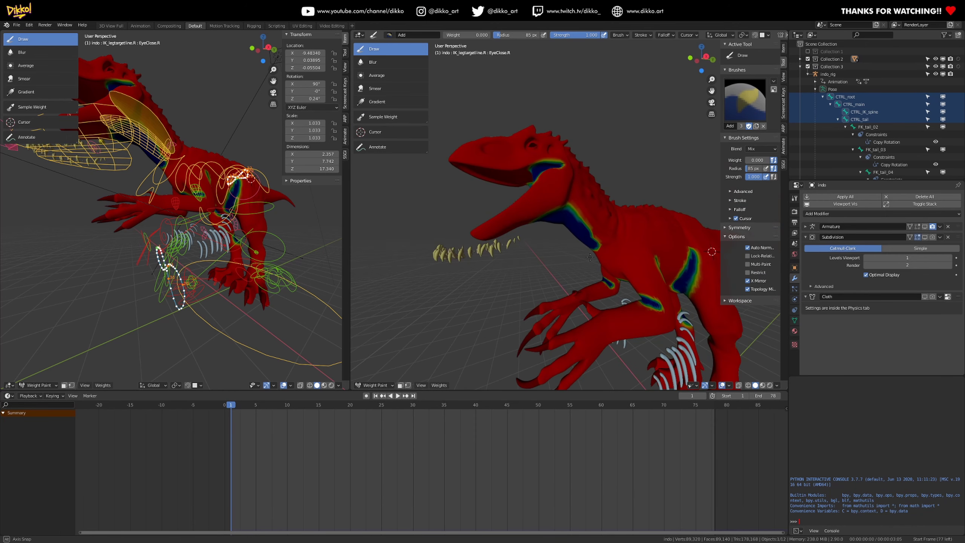
mouse_move(581, 278)
middle_mouse_down()
mouse_move(597, 297)
mouse_move(604, 268)
mouse_move(599, 276)
mouse_move(640, 287)
mouse_move(629, 243)
mouse_move(571, 280)
mouse_move(614, 312)
mouse_move(554, 248)
mouse_move(511, 247)
mouse_move(538, 227)
mouse_move(515, 228)
mouse_move(526, 227)
mouse_move(506, 243)
mouse_move(592, 263)
mouse_move(537, 273)
mouse_move(543, 255)
mouse_move(593, 302)
mouse_move(569, 315)
mouse_move(561, 302)
middle_mouse_up()
Paint extra zero weight up from the leg and over the shoulder patch.
scroll(532, 225, "up", 2)
scroll(507, 197, "down", 3)
scroll(592, 263, "down", 3)
scroll(544, 255, "up", 3)
scroll(593, 302, "up", 2)
scroll(555, 302, "up", 3)
scroll(547, 325, "down", 3)
left_click_drag(578, 297, 561, 274)
mouse_move(548, 285)
middle_mouse_down()
mouse_move(605, 274)
mouse_move(530, 283)
middle_mouse_up()
left_click_drag(510, 322, 497, 247)
scroll(505, 283, "down", 5)
mouse_move(506, 287)
middle_mouse_down()
mouse_move(564, 275)
mouse_move(515, 272)
middle_mouse_up()
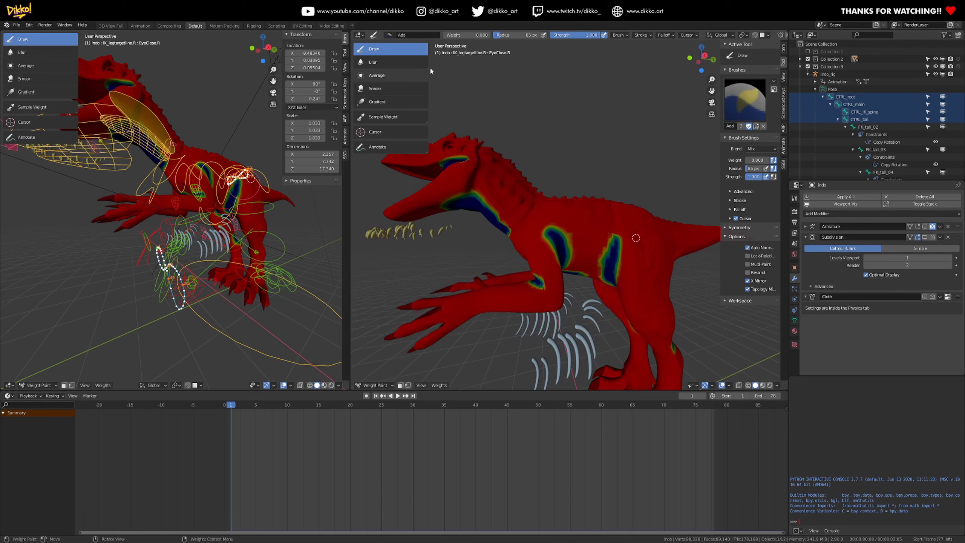
Apply Weights > Smooth three times to soften the Pinning weights.
left_click(439, 386)
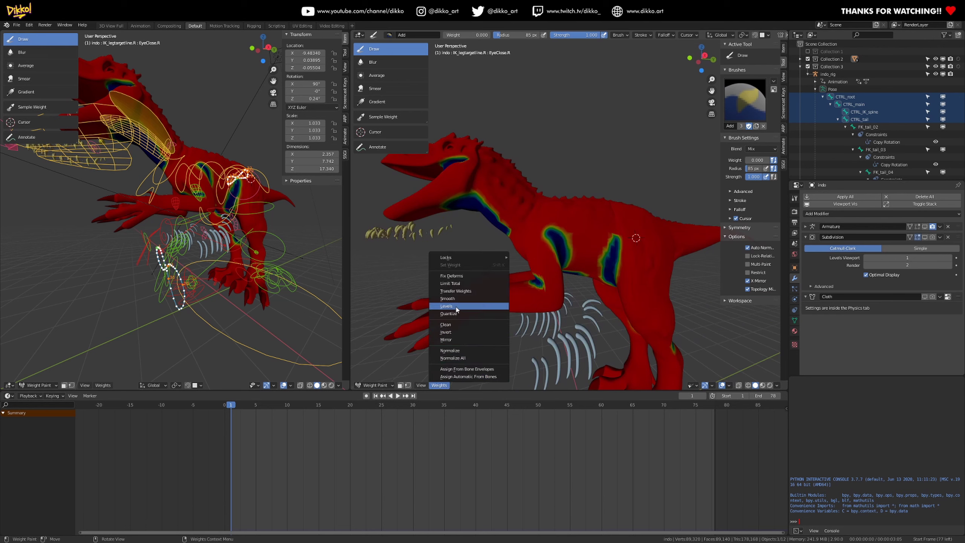
left_click(449, 299)
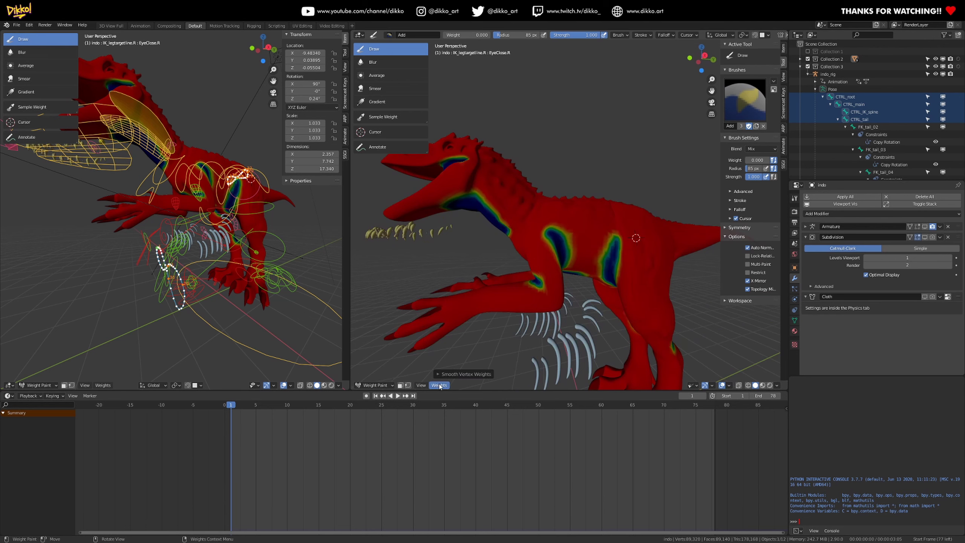
left_click(439, 385)
left_click(449, 297)
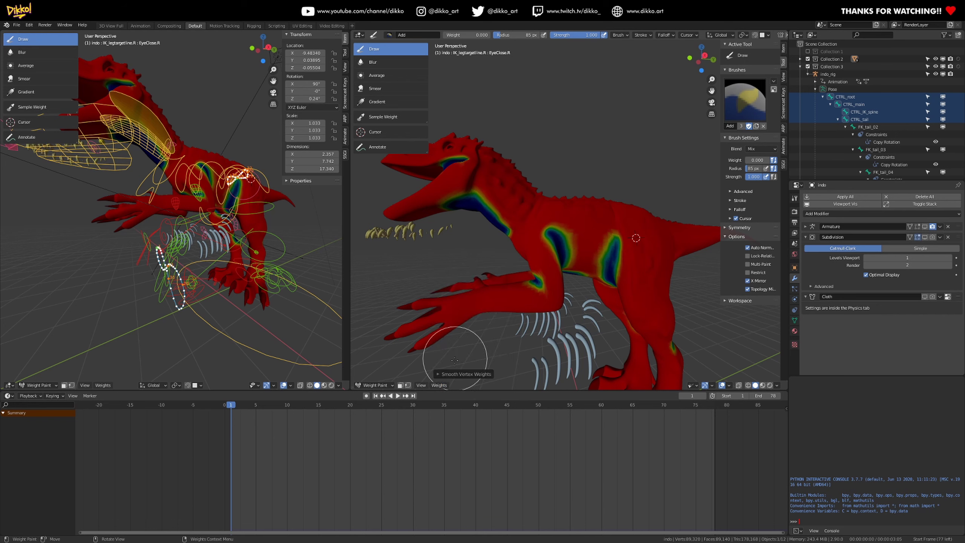
left_click(441, 385)
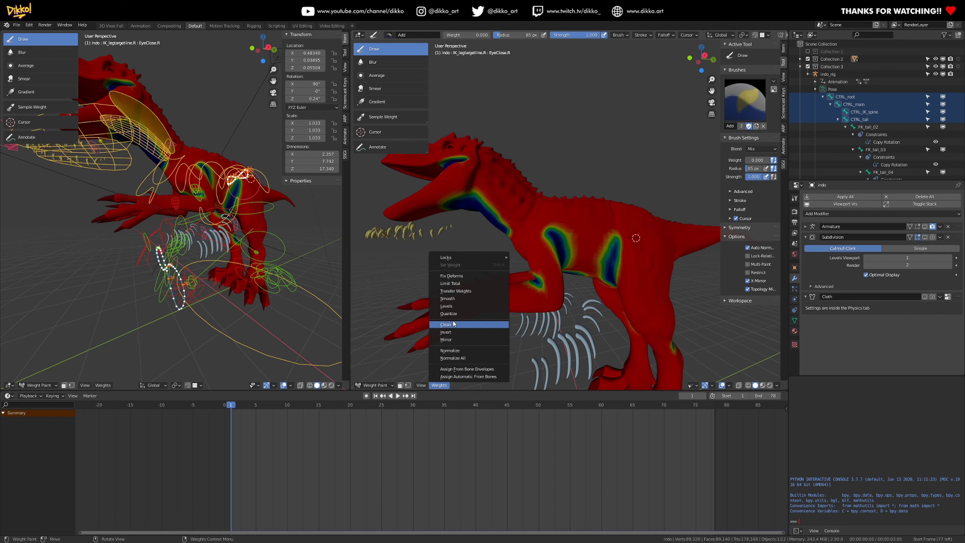
left_click(458, 300)
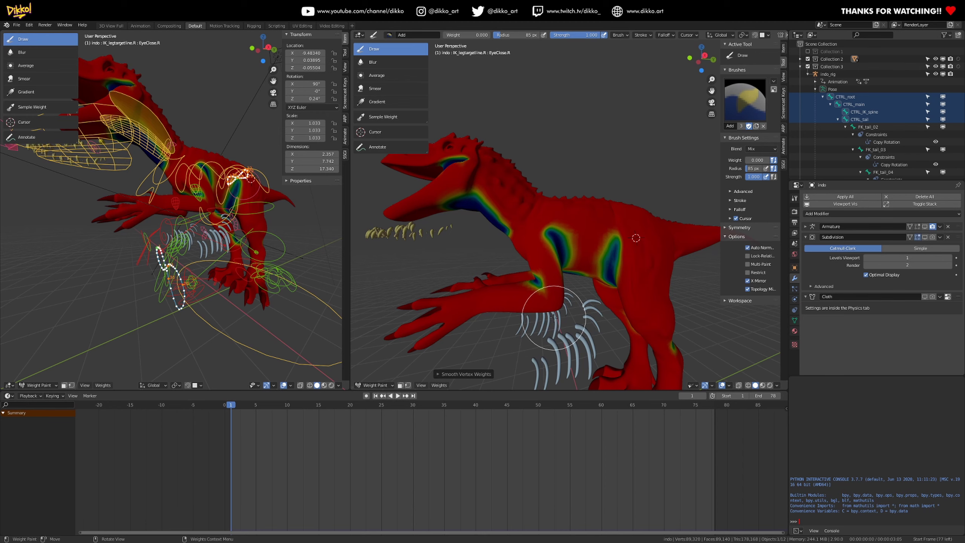
Bring up the interaction mode list in the viewport header.
scroll(541, 346, "down", 4)
scroll(553, 354, "up", 4)
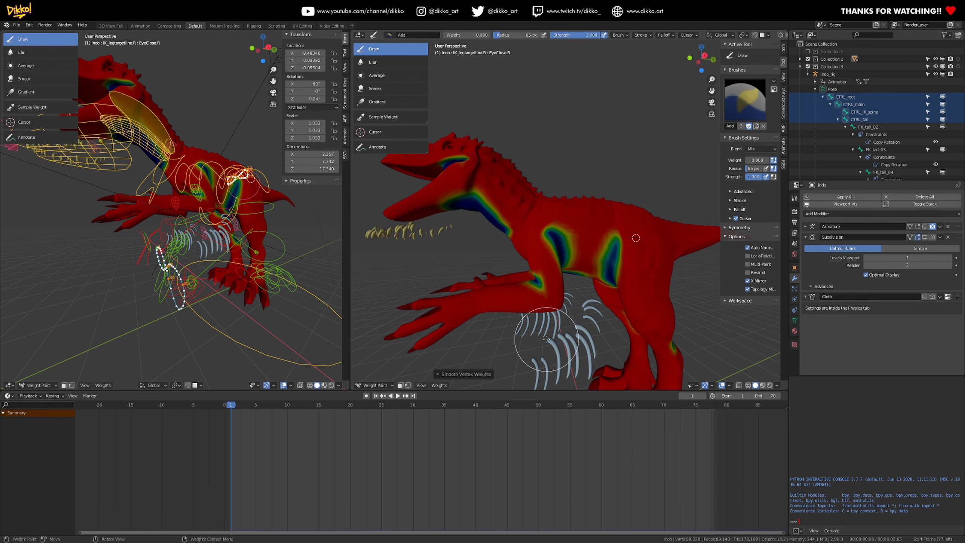
key("w")
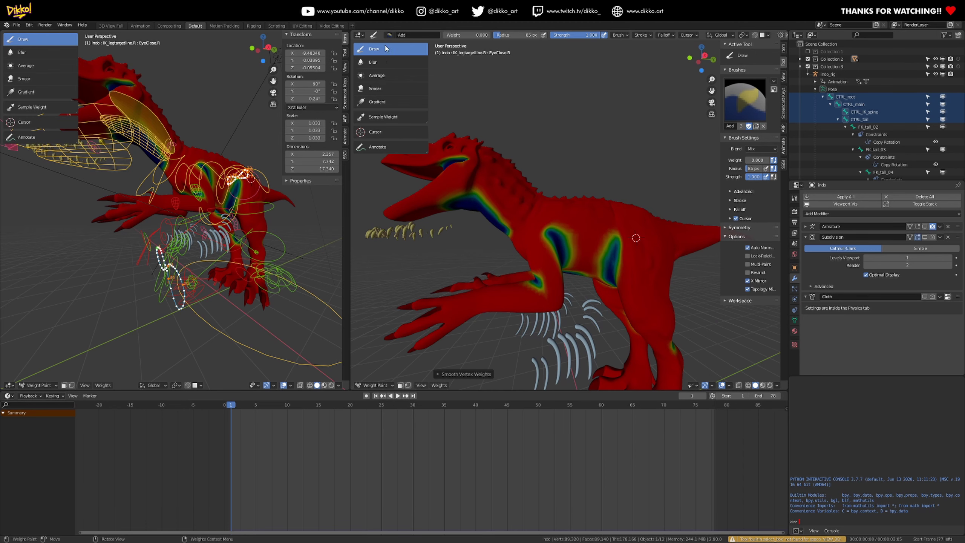
left_click_drag(373, 391, 373, 393)
left_click(374, 387)
Switch to Object Mode and check the indo_rig armature's data settings.
left_click(375, 387)
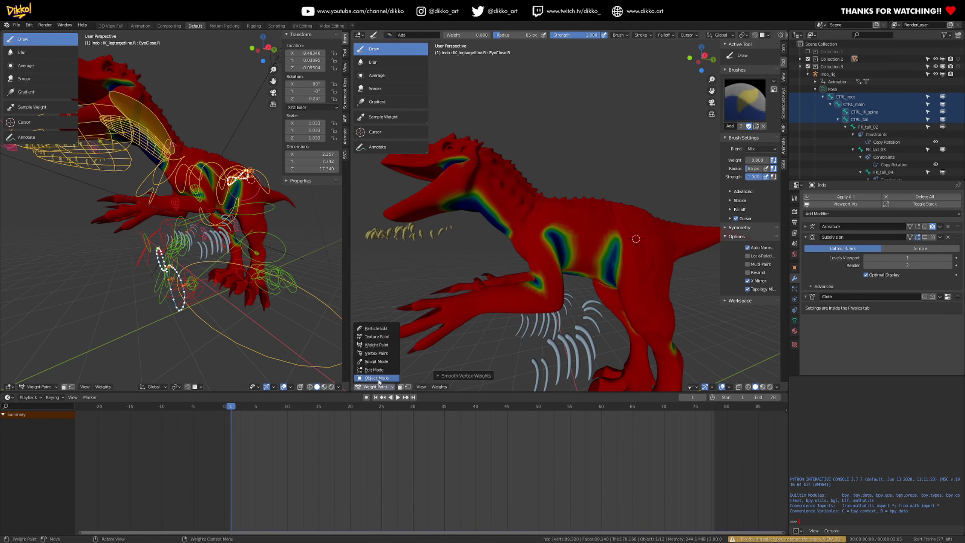
left_click(376, 378)
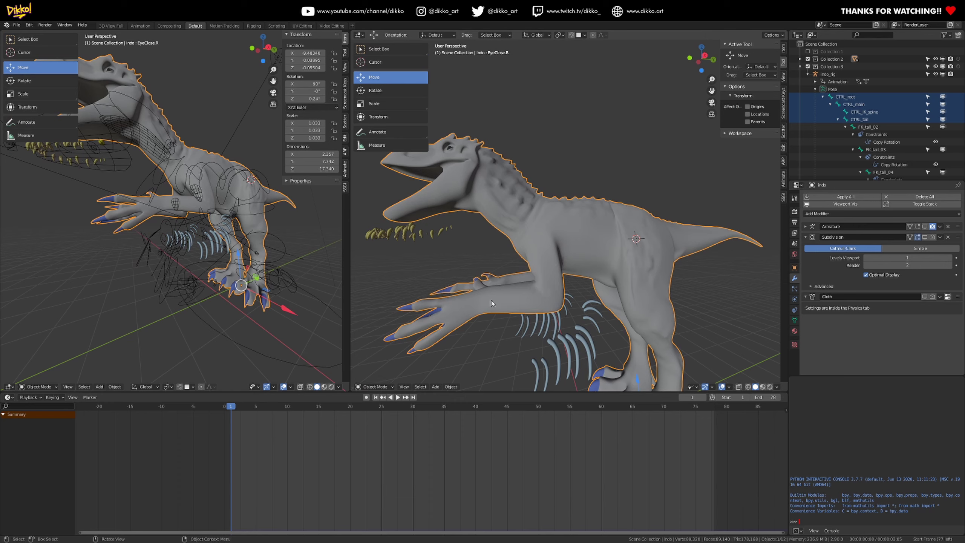
scroll(604, 295, "down", 3)
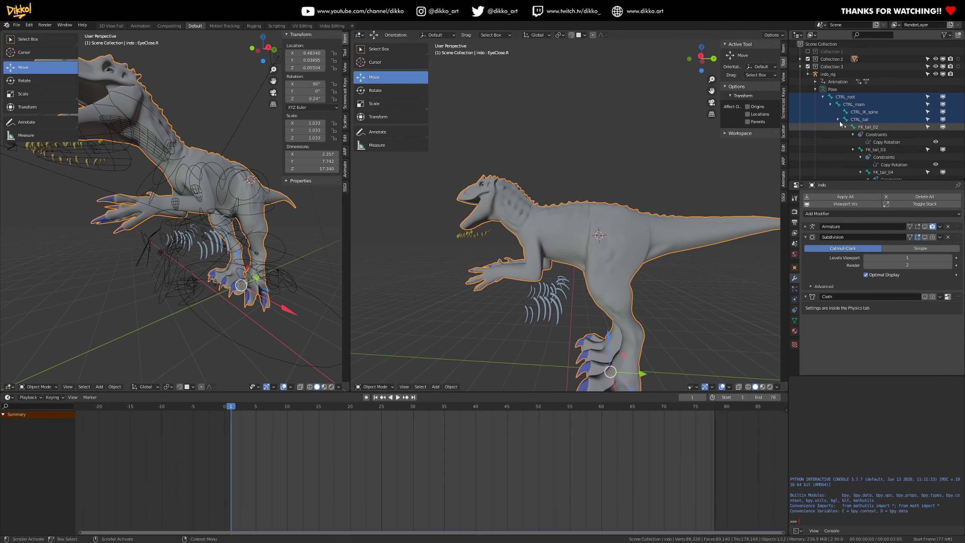
left_click(829, 75)
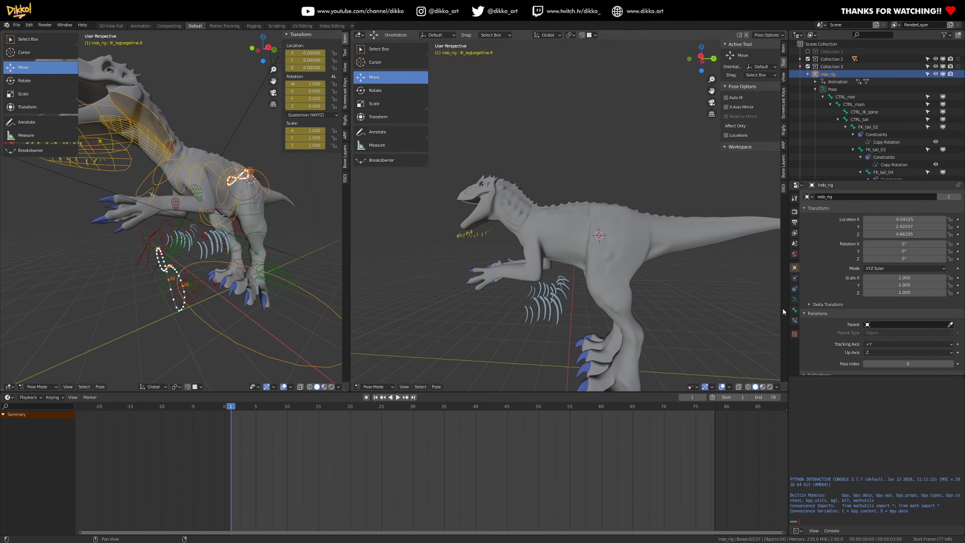
left_click(795, 299)
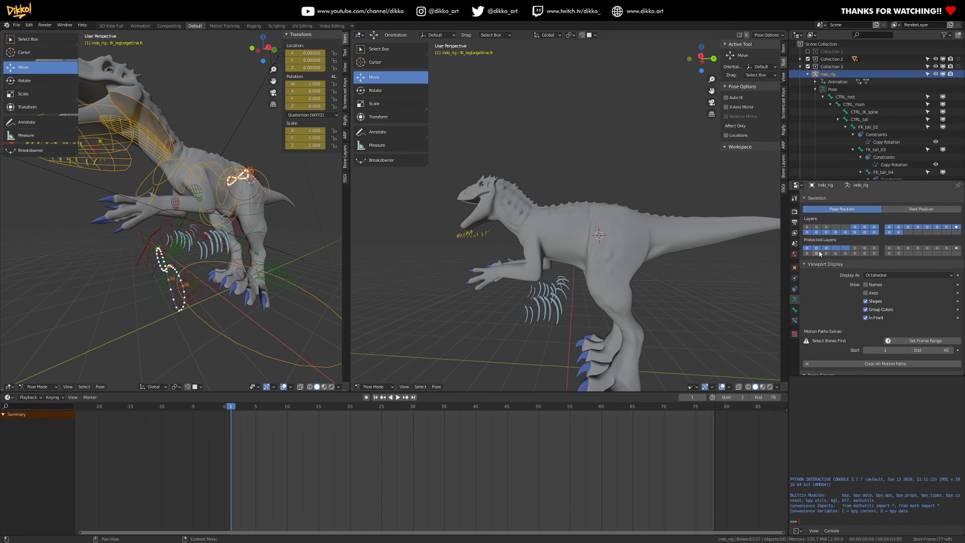
Re-enable the mesh's Armature modifier and turn the Cloth modifier on for viewport and render.
left_click(580, 219)
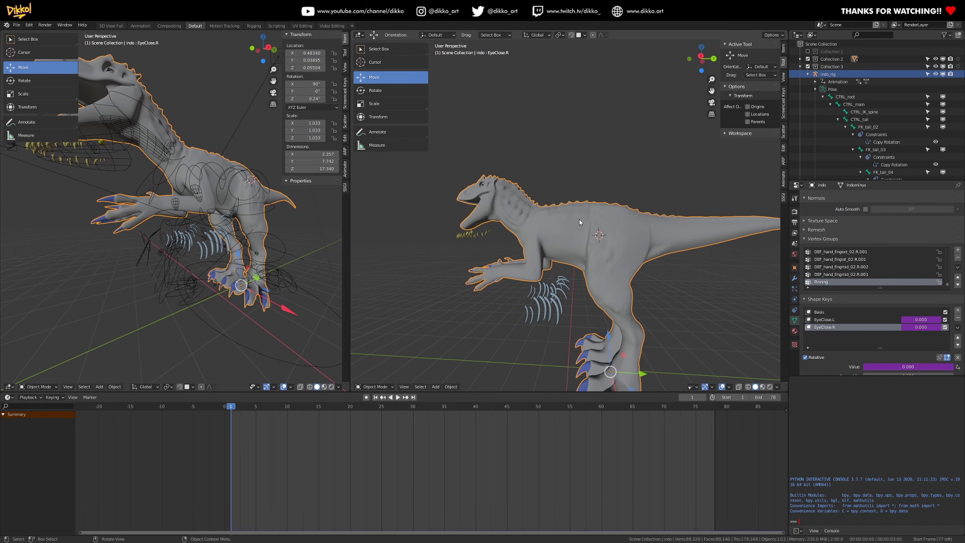
left_click(794, 278)
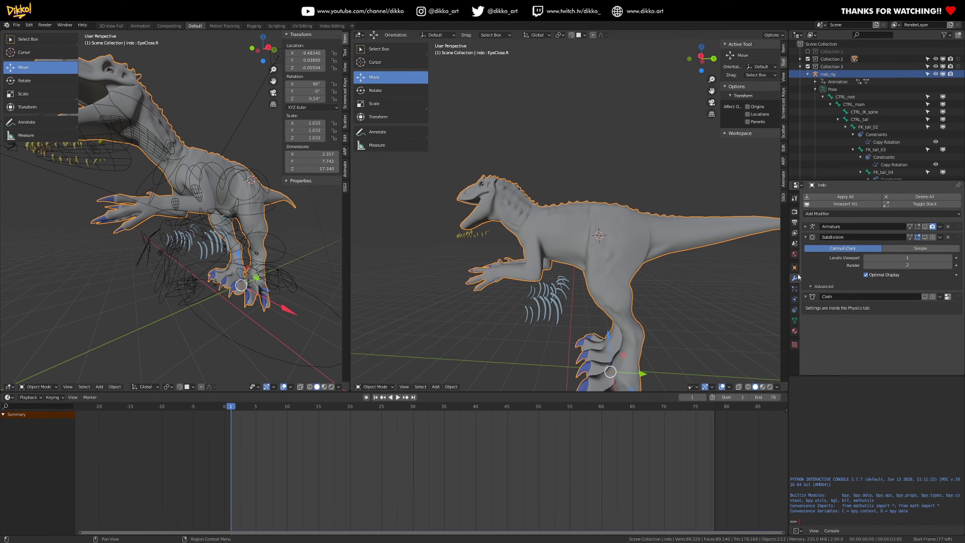
left_click(925, 227)
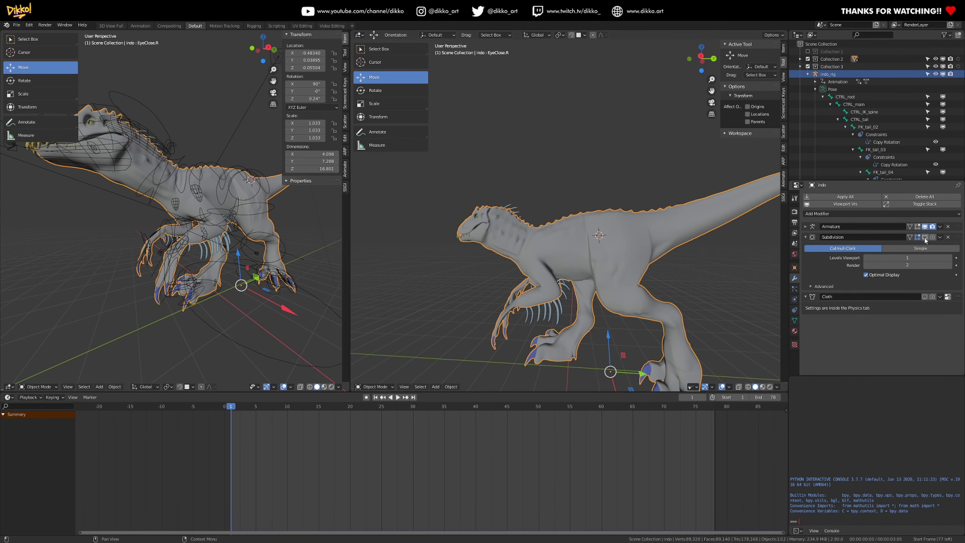
left_click(925, 296)
left_click(933, 297)
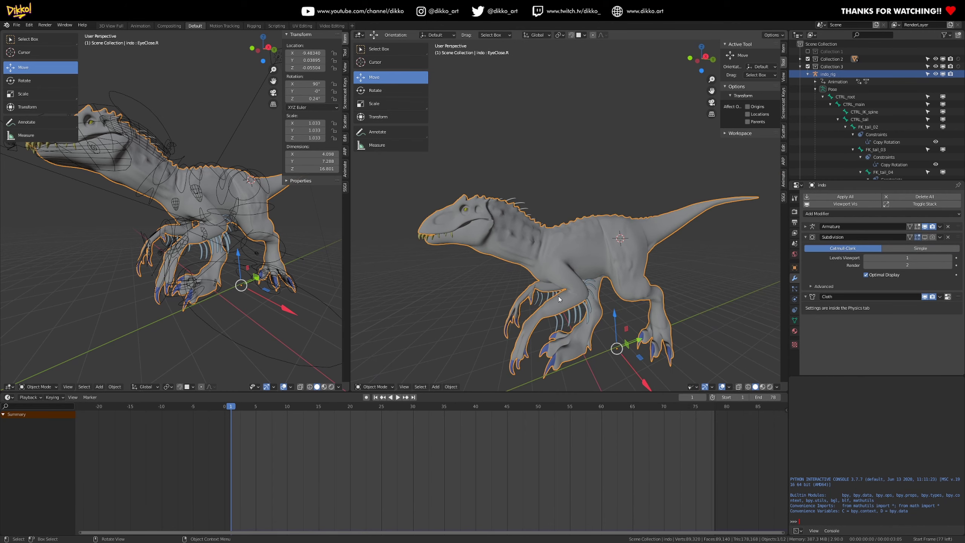
Apply the Silk cloth preset and enable Self Collisions.
left_click(948, 297)
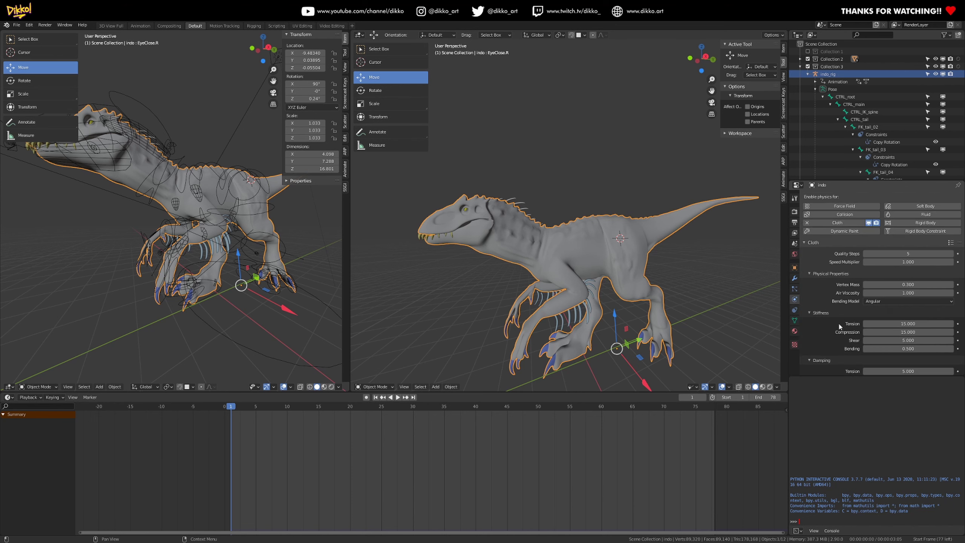
left_click(951, 228)
left_click(920, 199)
scroll(843, 328, "down", 4)
scroll(842, 328, "down", 5)
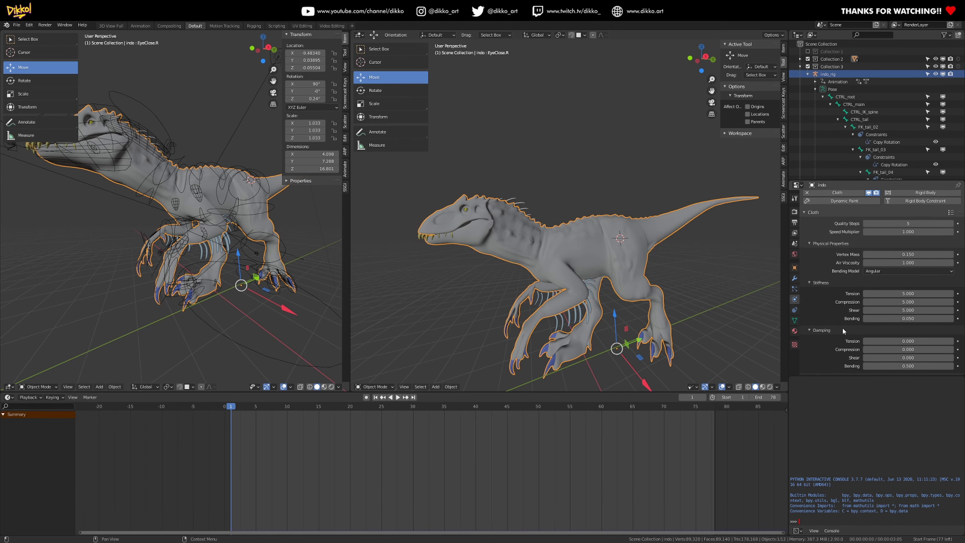
scroll(830, 331, "down", 3)
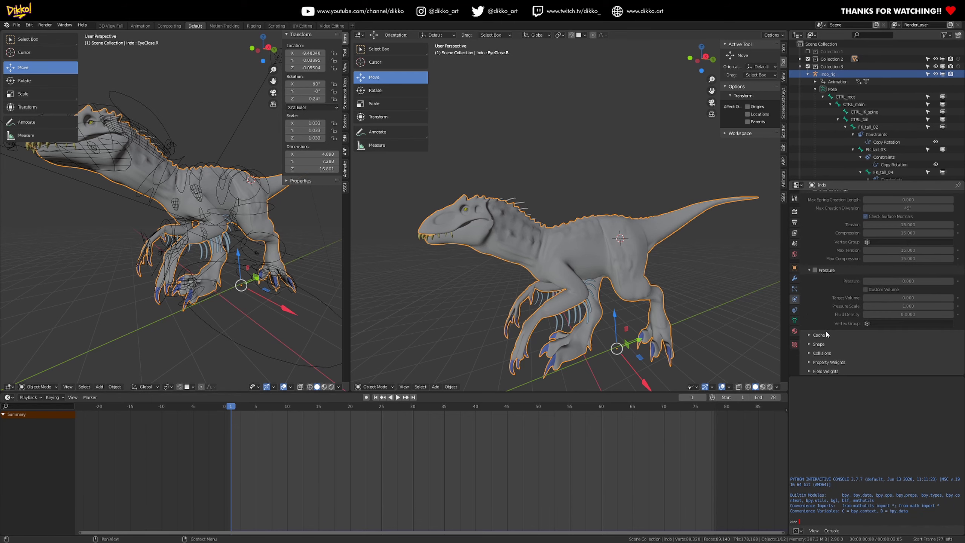
left_click(811, 354)
scroll(828, 358, "down", 4)
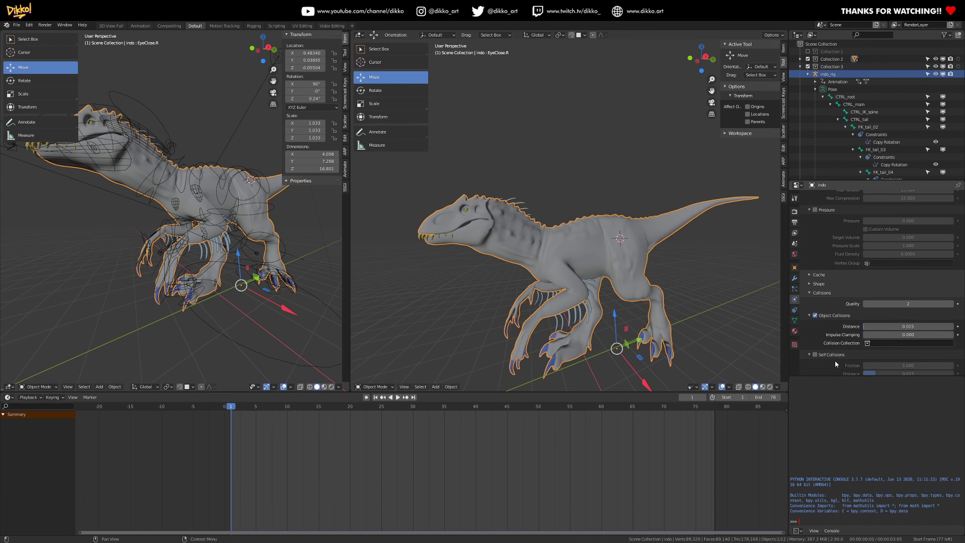
left_click(816, 354)
Set the cloth Shape Pin Group to the Pinning vertex group.
scroll(821, 355, "down", 3)
scroll(816, 361, "down", 2)
scroll(818, 343, "down", 2)
scroll(817, 316, "up", 5)
left_click(810, 288)
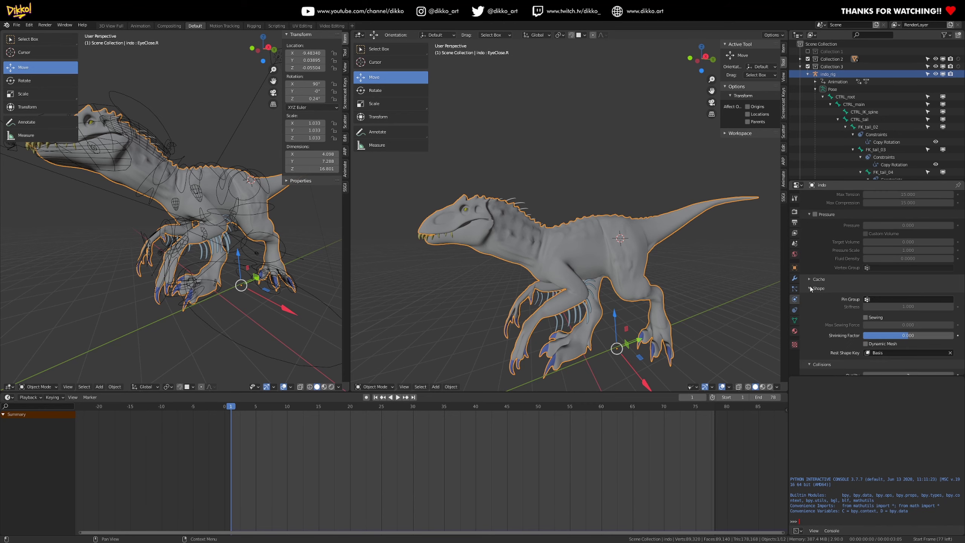
left_click(887, 300)
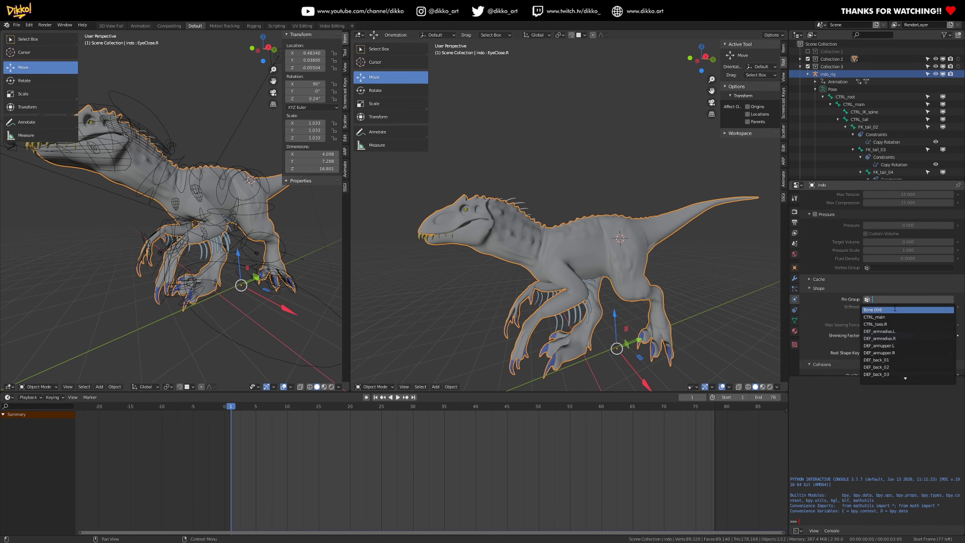
key("Escape")
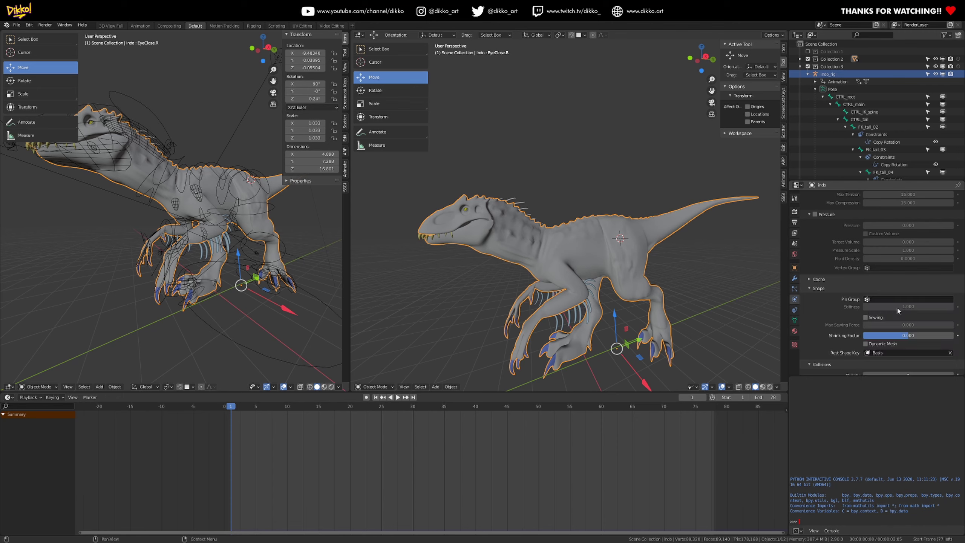
left_click(886, 299)
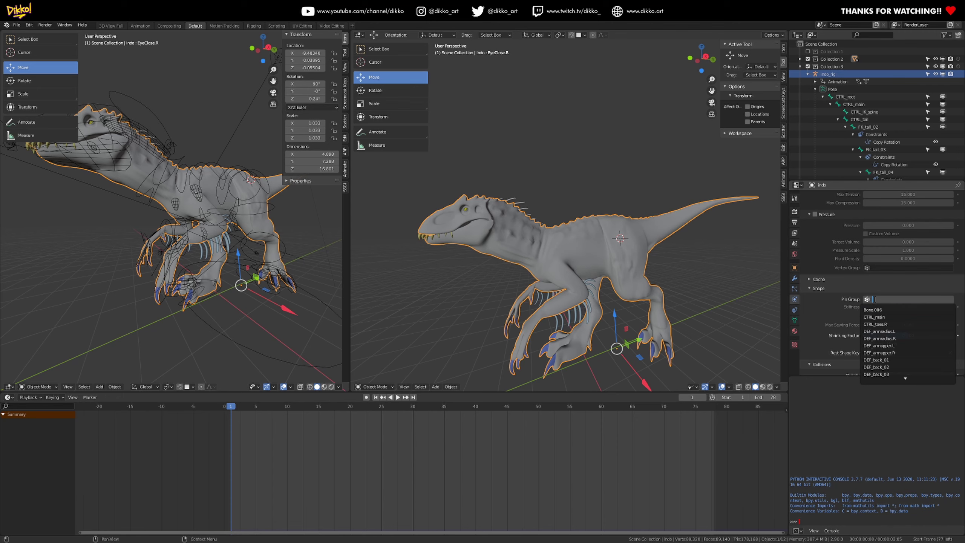
type("pinn")
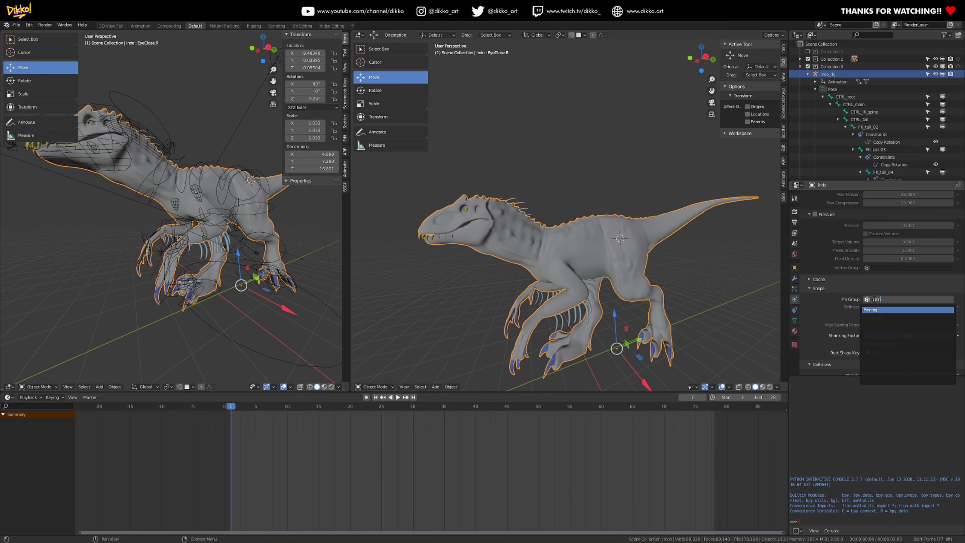
left_click(874, 310)
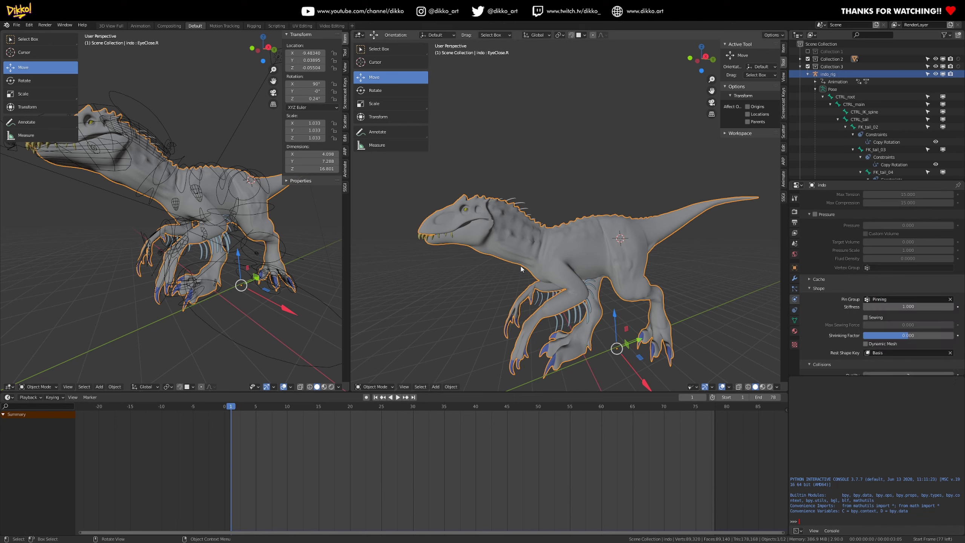
Save the blend file with Ctrl+S.
key("ctrl+s")
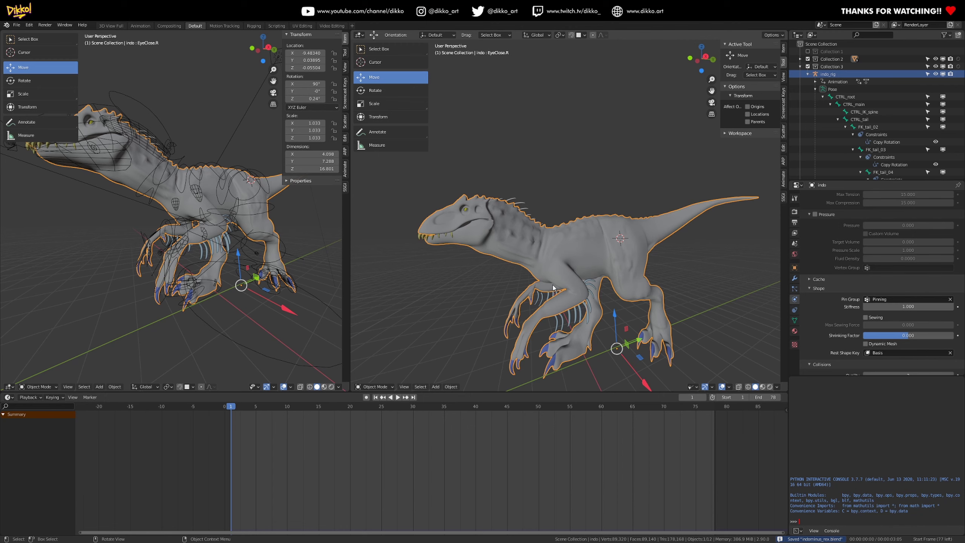
scroll(529, 256, "down", 4)
middle_click_drag(528, 256, 530, 291)
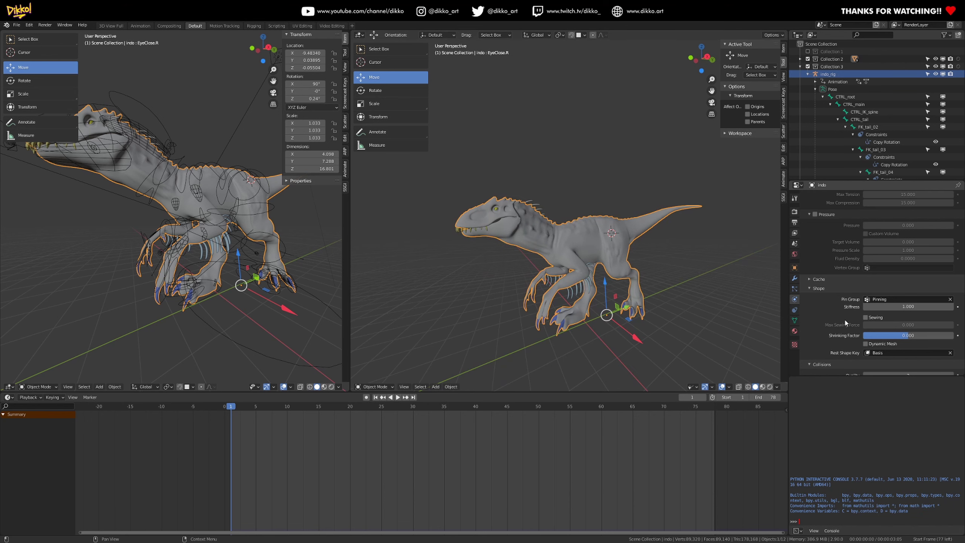
Set the cloth cache End frame to 80 and start the bake.
left_click(816, 279)
left_click(904, 314)
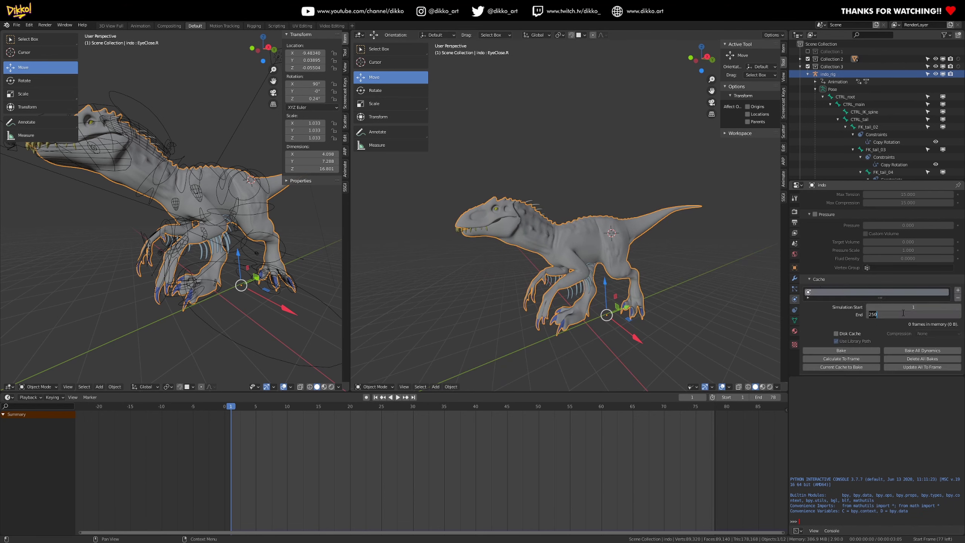
type("80")
key("Return")
middle_click_drag(407, 251, 390, 247)
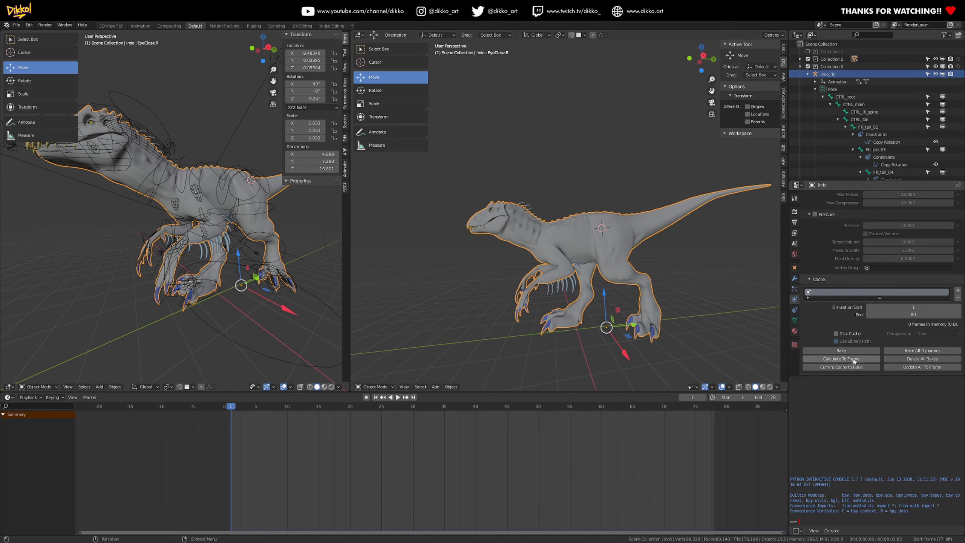
left_click(844, 353)
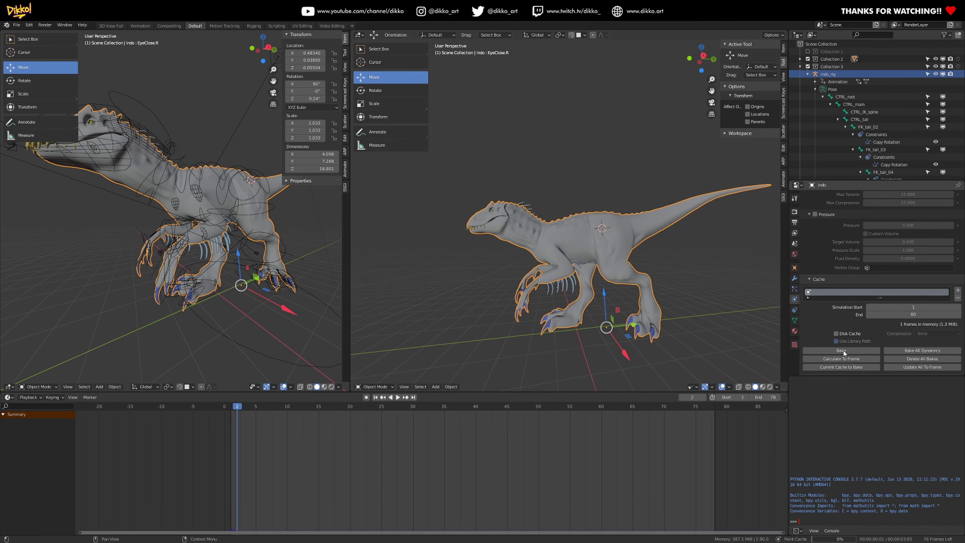
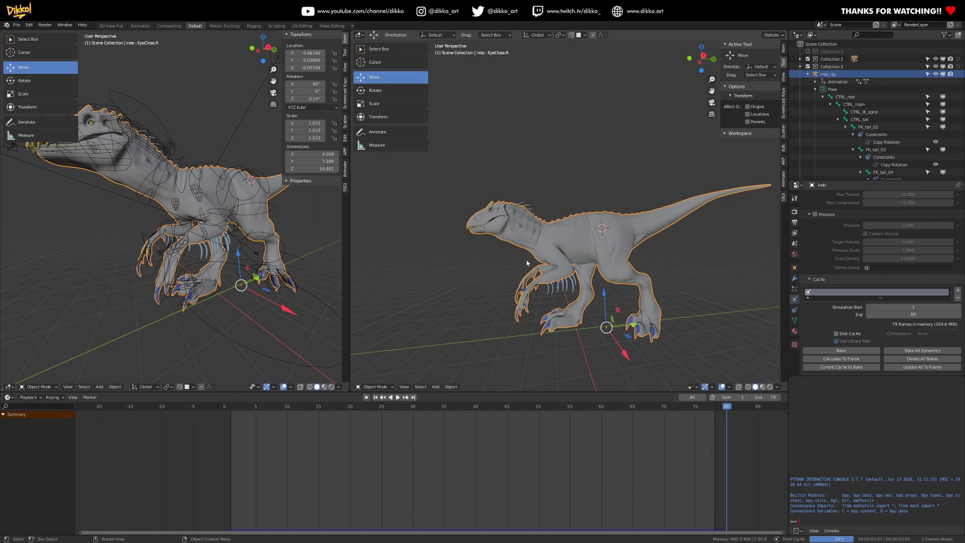
Play the baked cloth simulation and orbit around the dinosaur to watch its motion.
key("space")
scroll(514, 264, "up", 2)
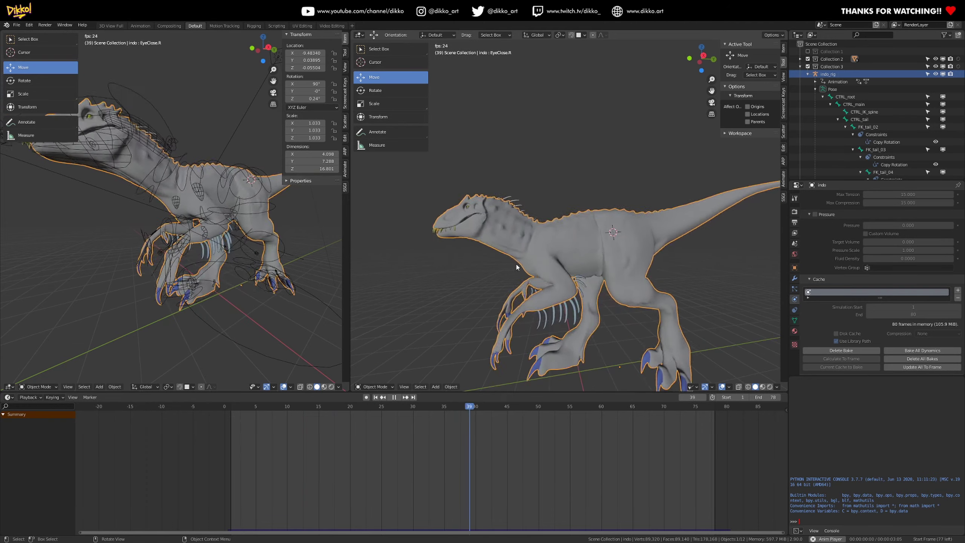
middle_click_drag(524, 258, 519, 285)
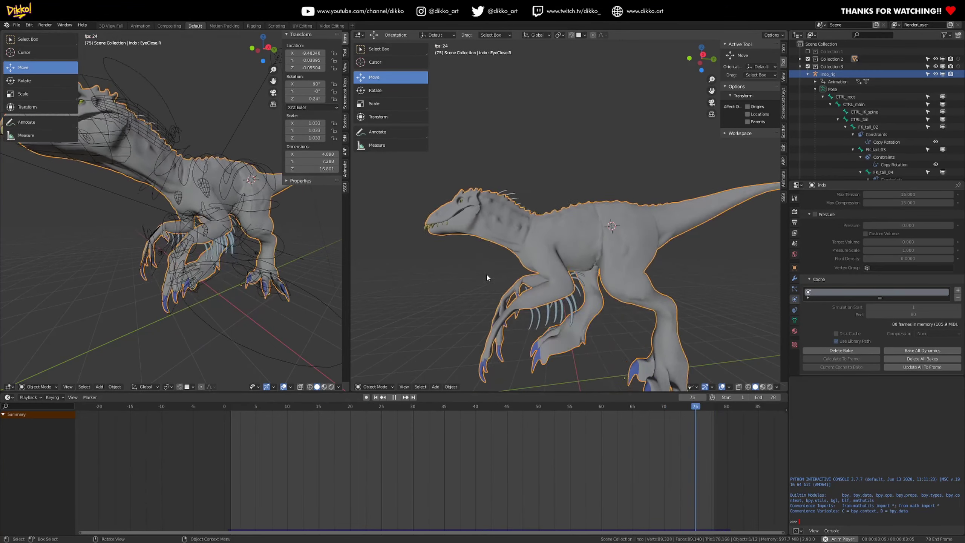
middle_click_drag(502, 267, 539, 226)
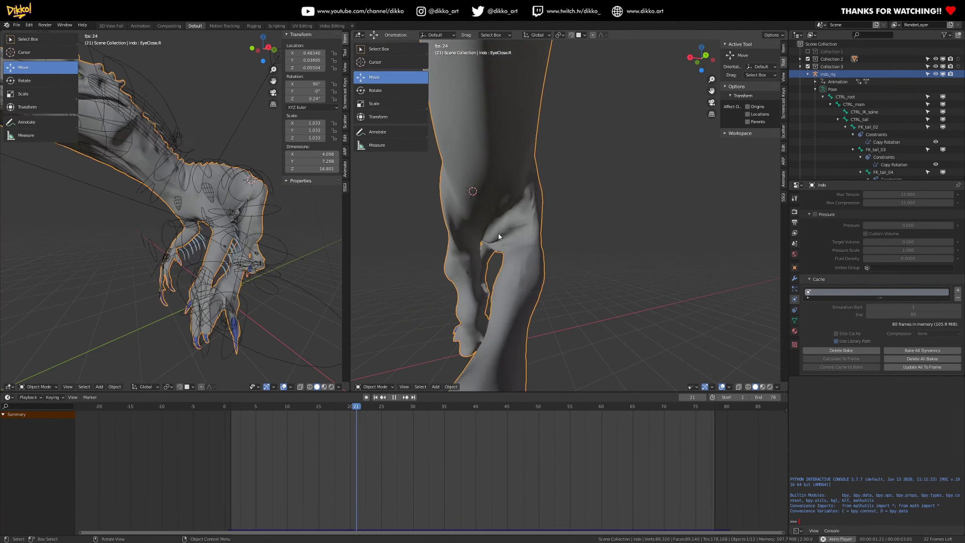
middle_click_drag(499, 236, 612, 230)
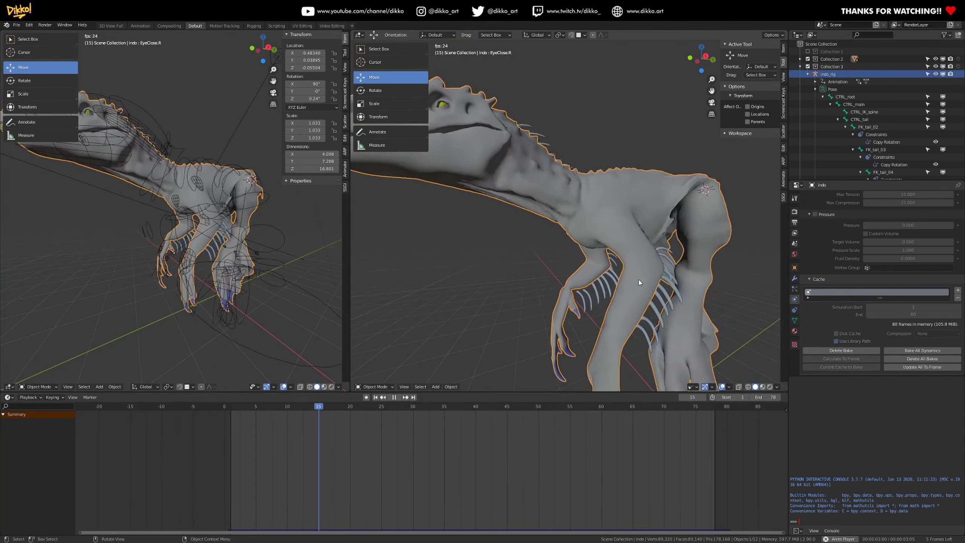
middle_click_drag(652, 290, 543, 262)
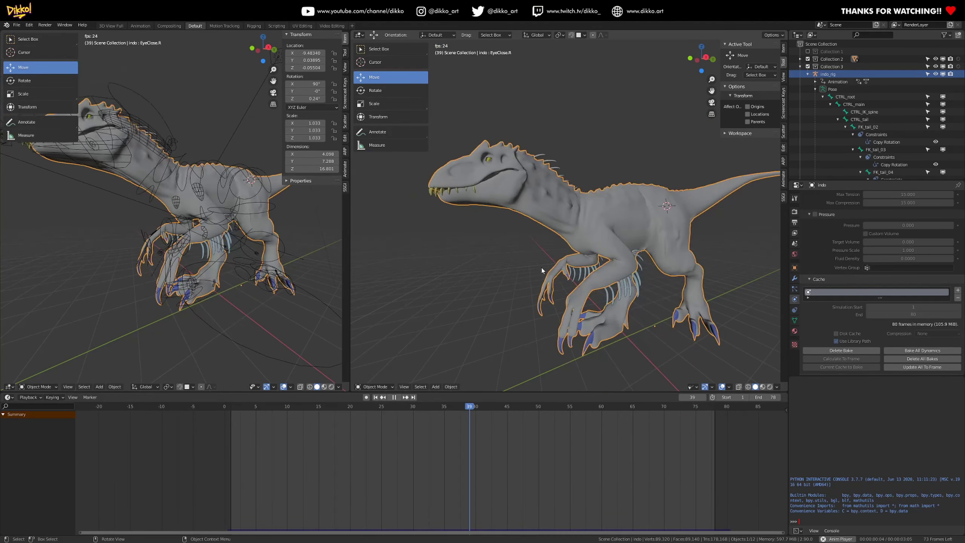
middle_click_drag(541, 271, 440, 307)
middle_click_drag(508, 258, 546, 256)
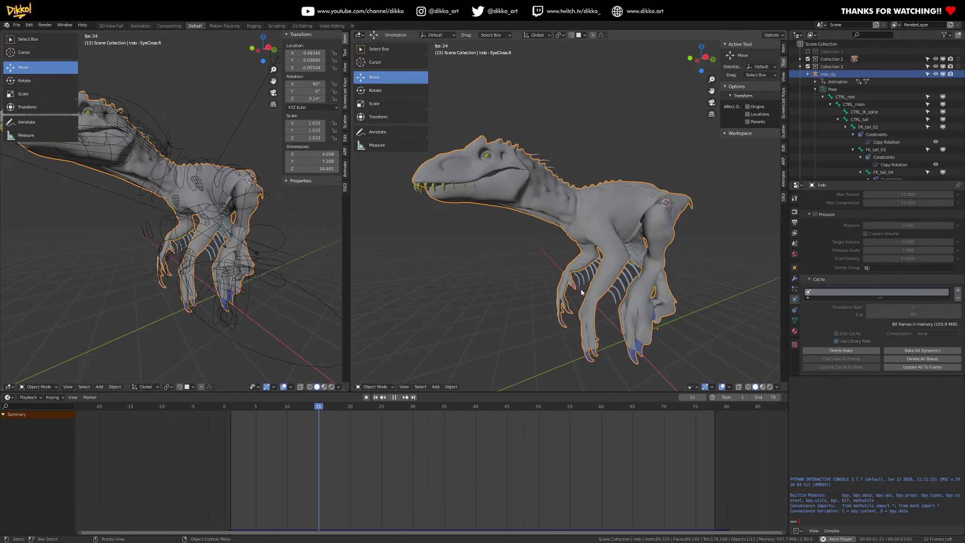
Stop playback, scrub the timeline, and halt the animation at frame 75.
key("space")
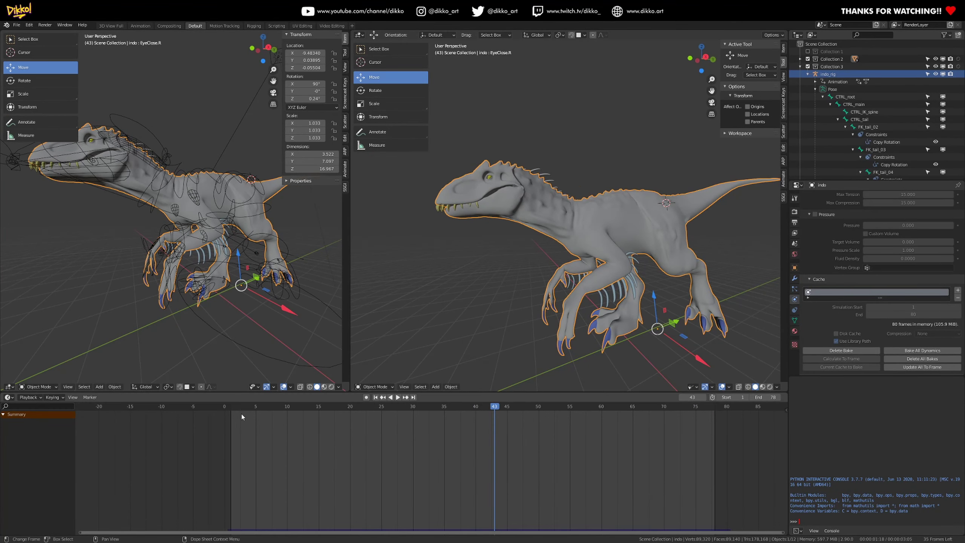
left_click_drag(235, 409, 436, 419)
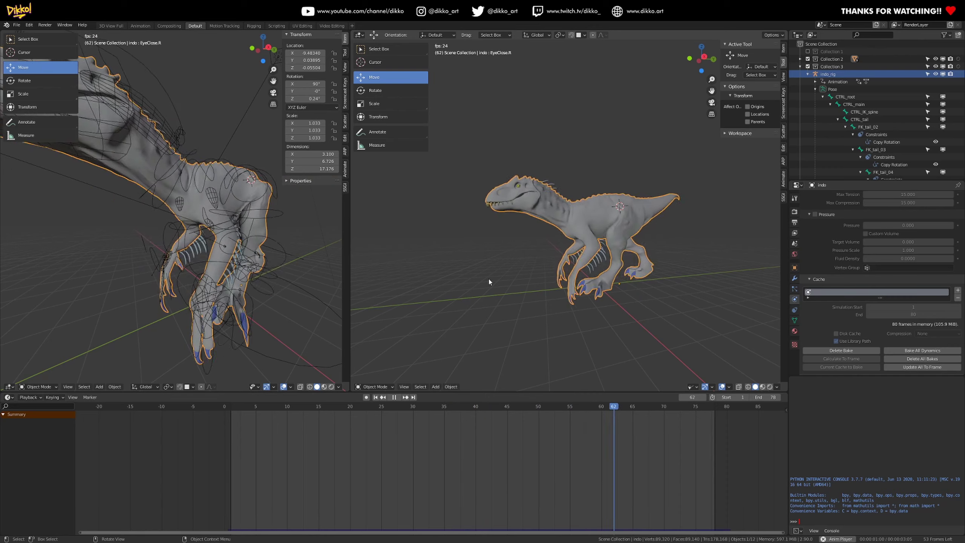
middle_click_drag(564, 243, 589, 237)
scroll(507, 217, "up", 2)
key("space")
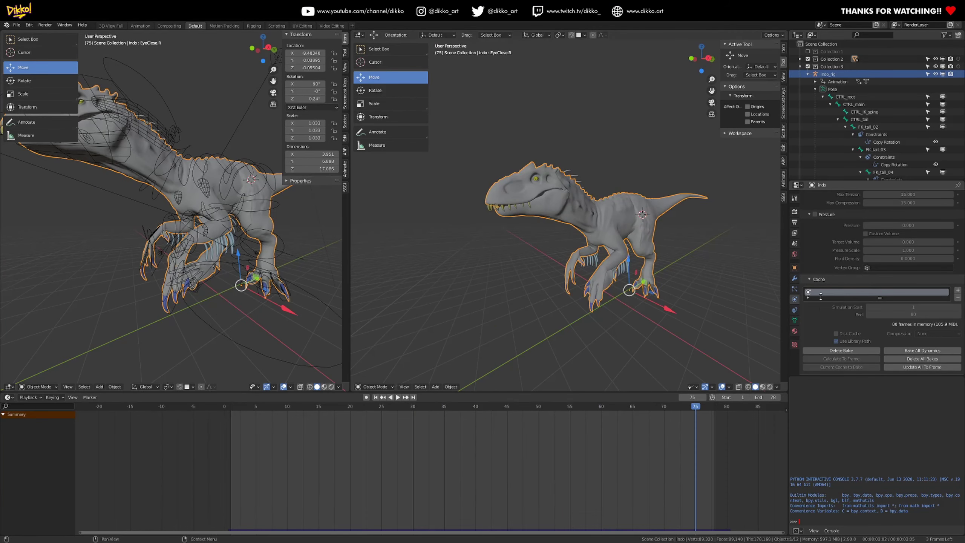
Reorder the modifier stack to Armature, Cloth, Subdivision and preview the playback.
left_click(793, 280)
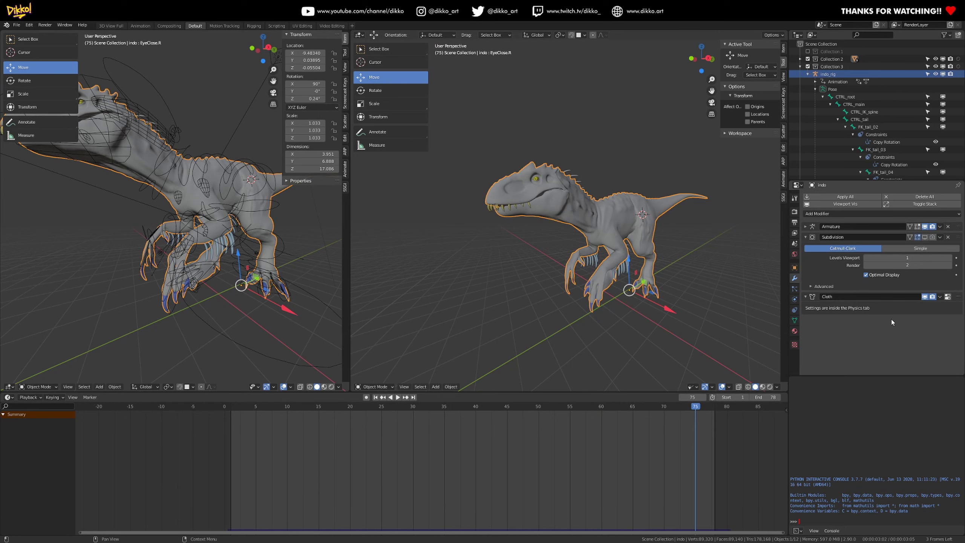
left_click_drag(959, 238, 938, 287)
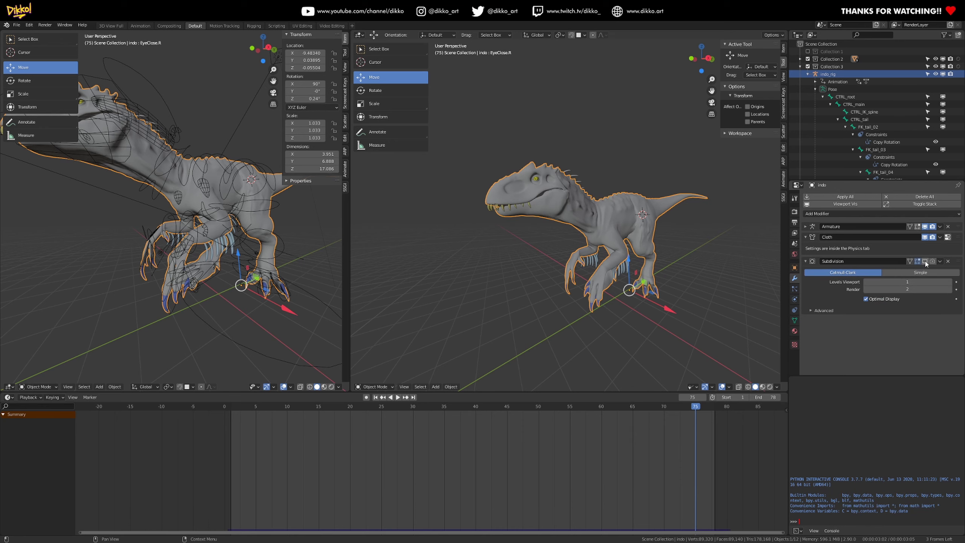
scroll(520, 232, "up", 4)
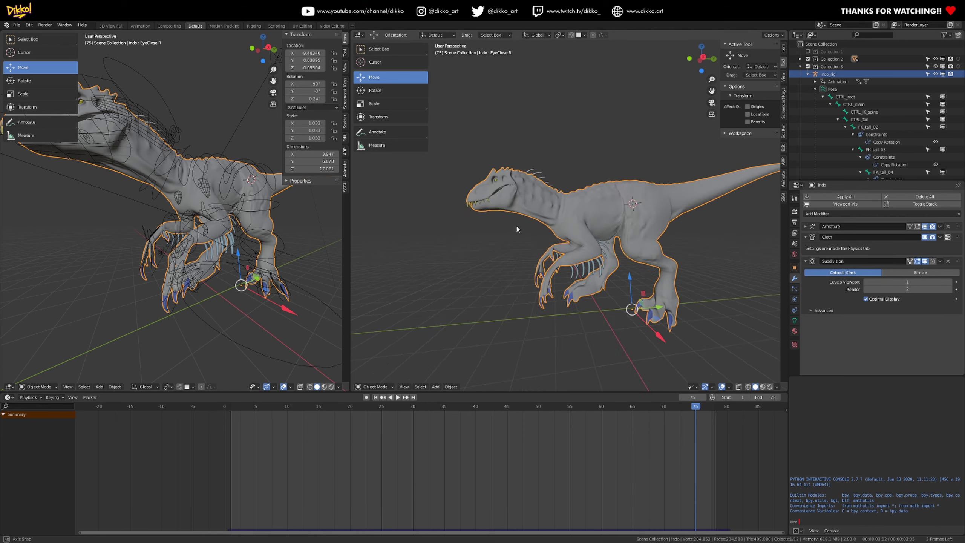
key("space")
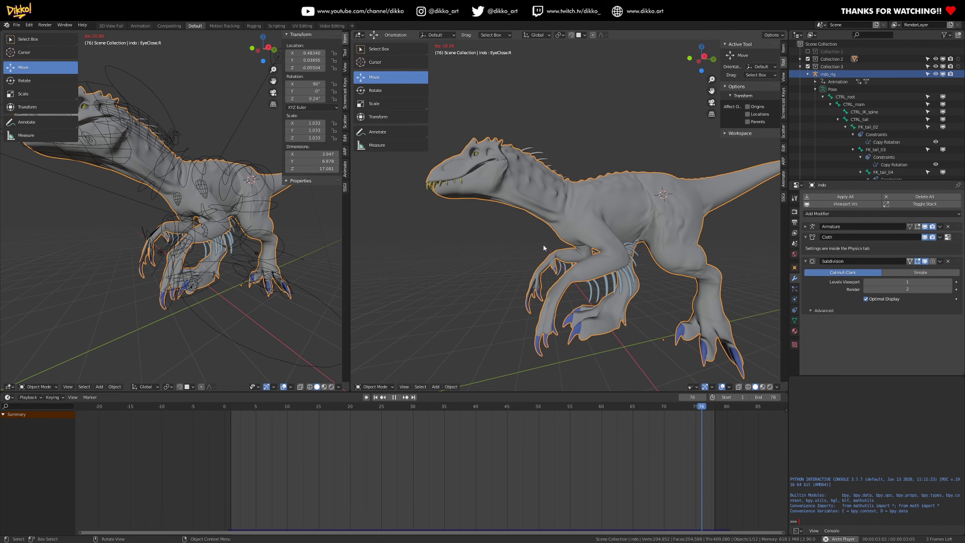
key("space")
scroll(545, 248, "down", 5)
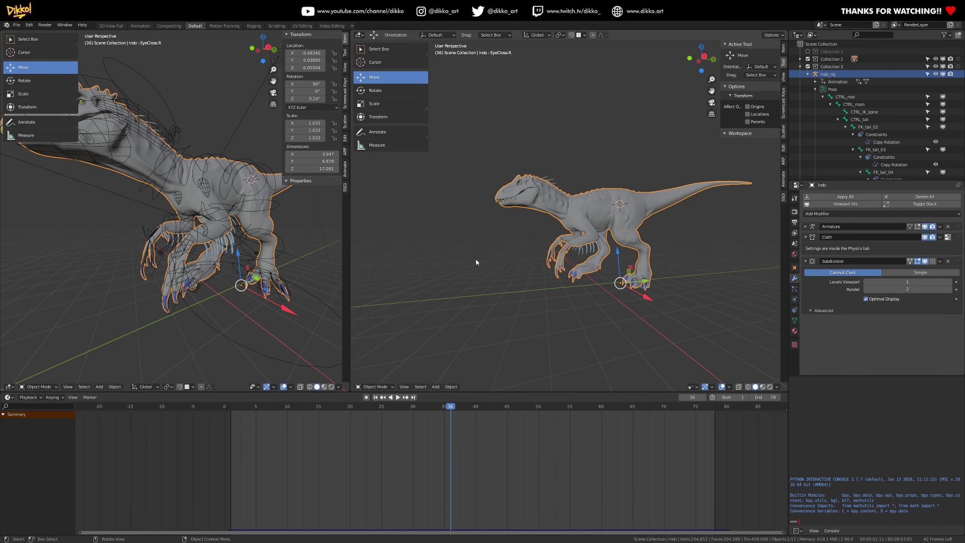
Jump to frame 1 and browse the viewport header's View, Select and Object menus.
left_click(228, 409)
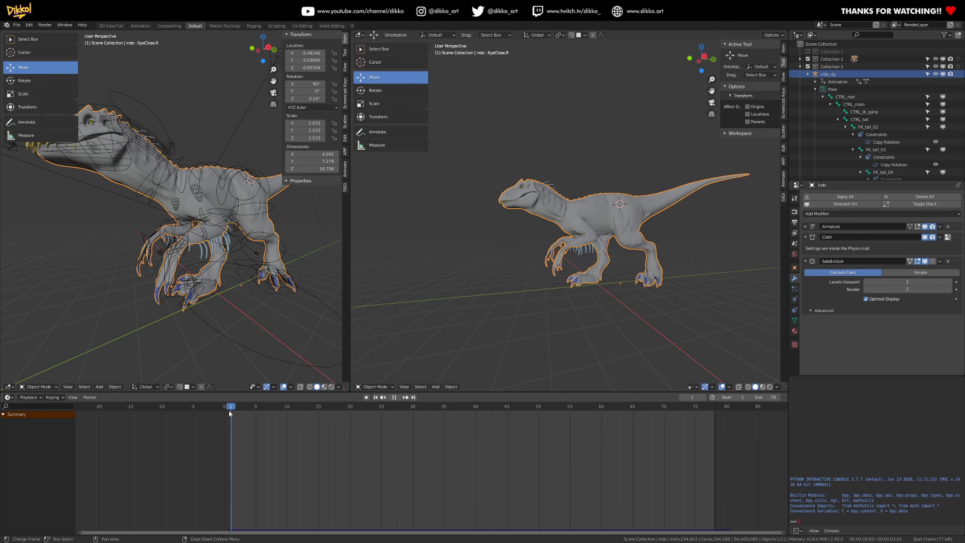
left_click(404, 387)
mouse_move(451, 387)
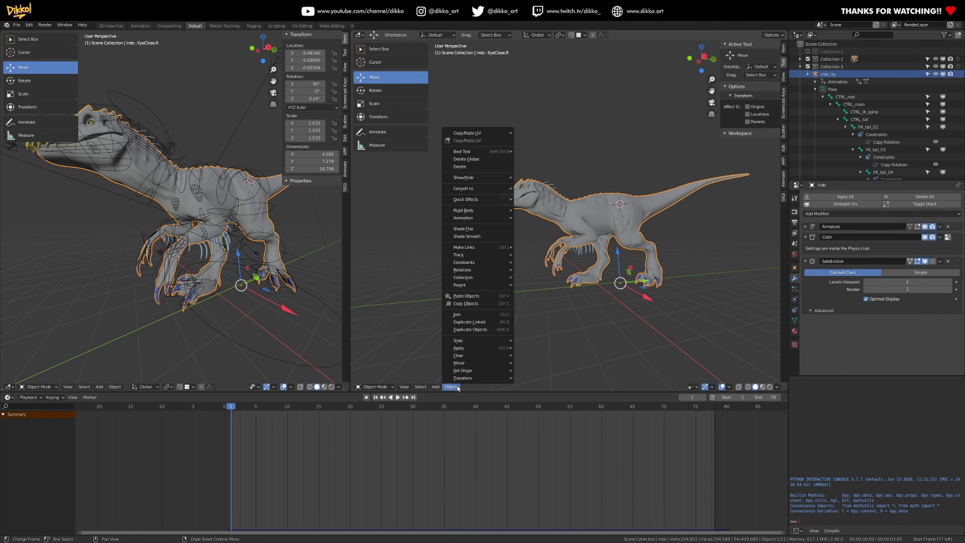
mouse_move(420, 387)
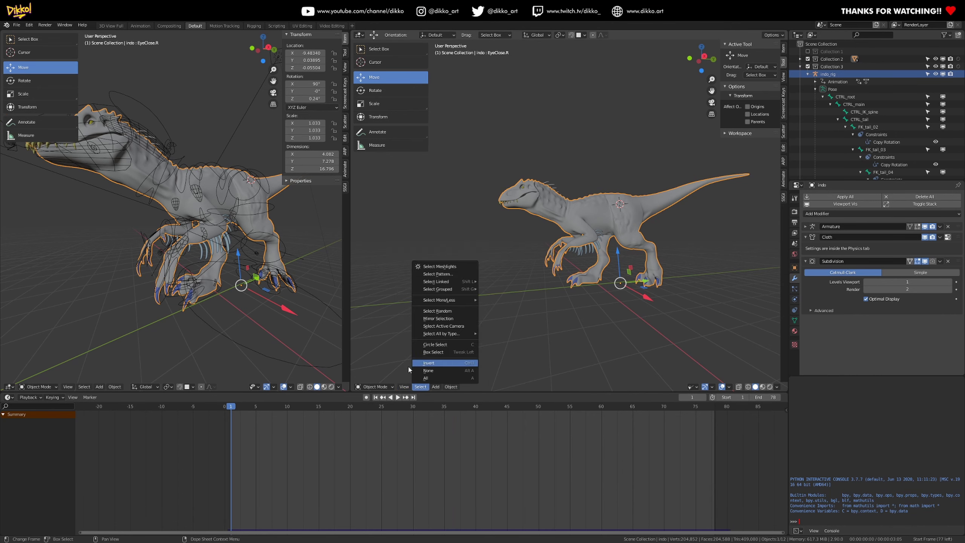
left_click(454, 387)
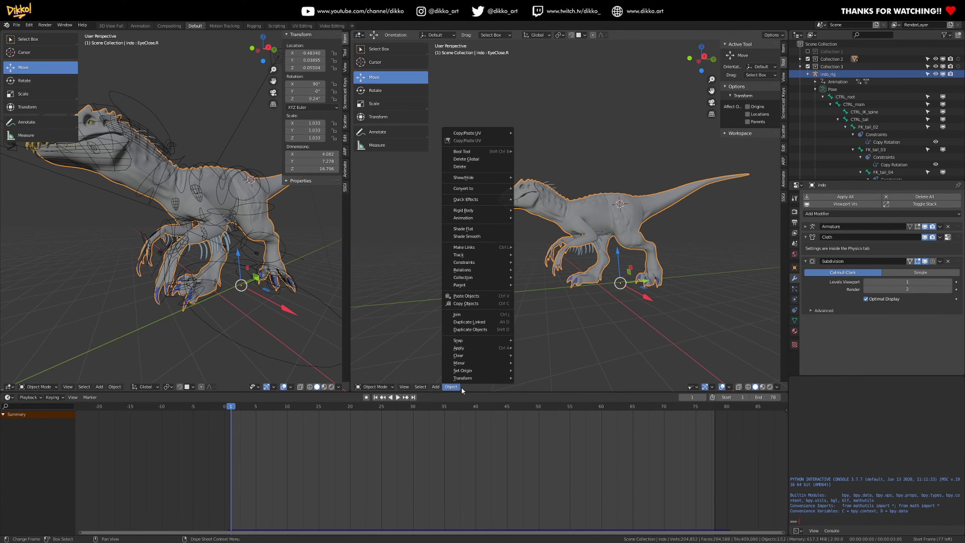
left_click(405, 389)
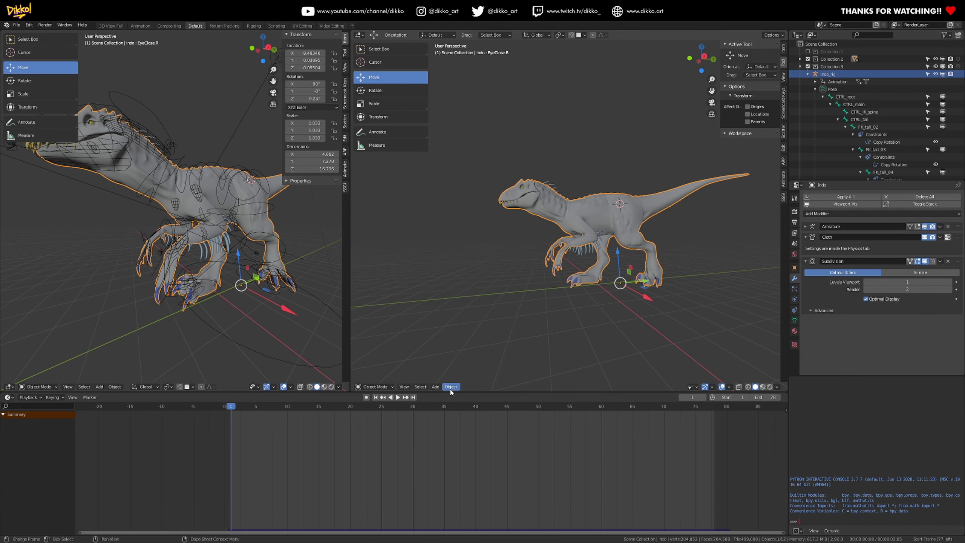
left_click(404, 387)
Confirm the Output Properties file format stays FFmpeg video with MPEG-4 and H.264.
left_click(405, 387)
mouse_move(420, 387)
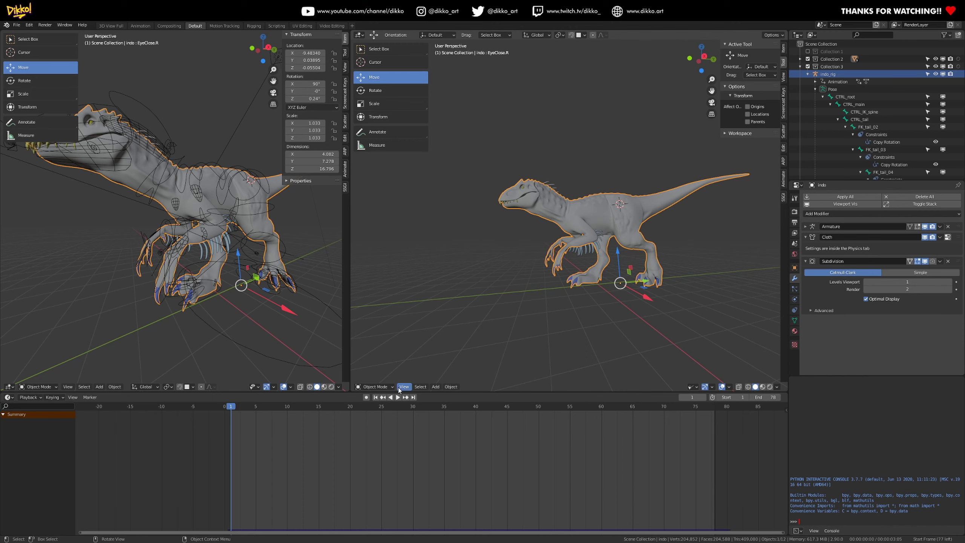
left_click(795, 222)
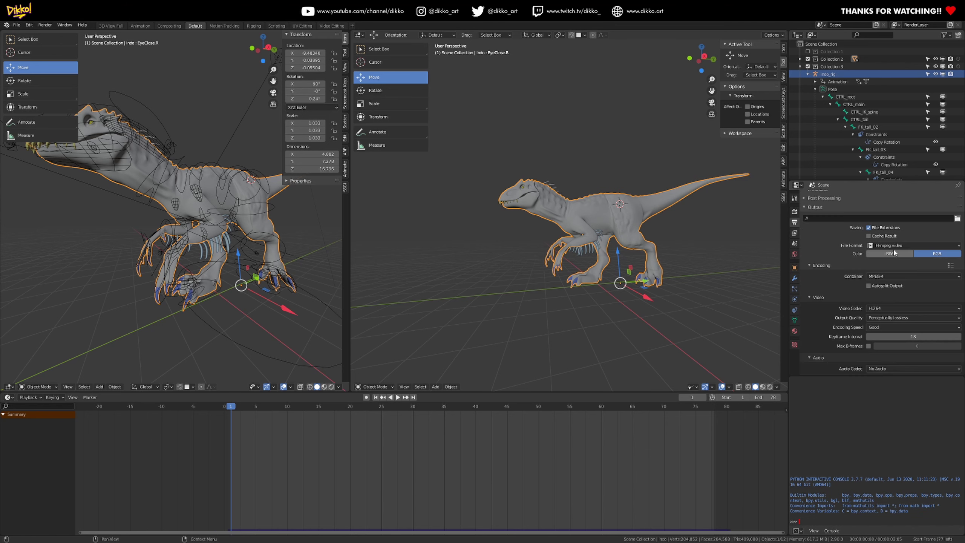
left_click(881, 246)
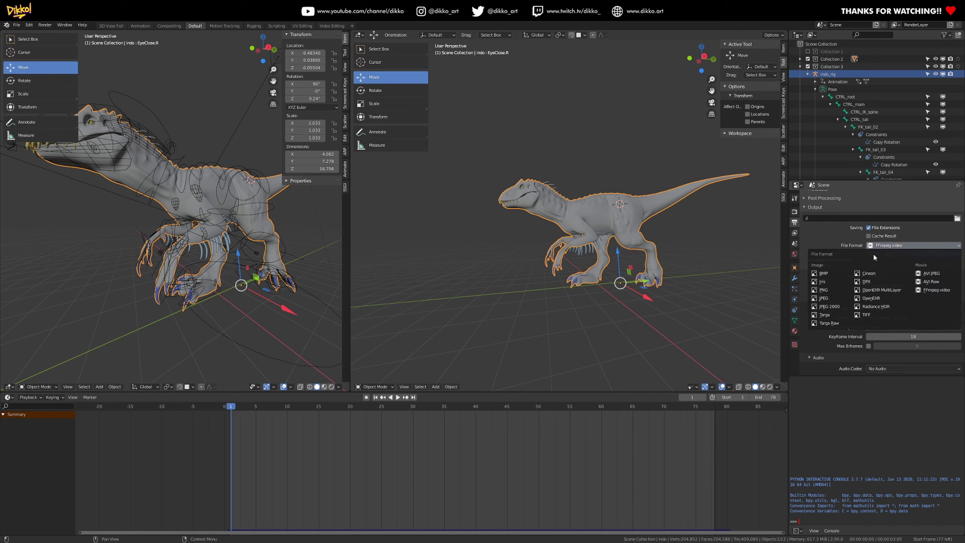
left_click(851, 246)
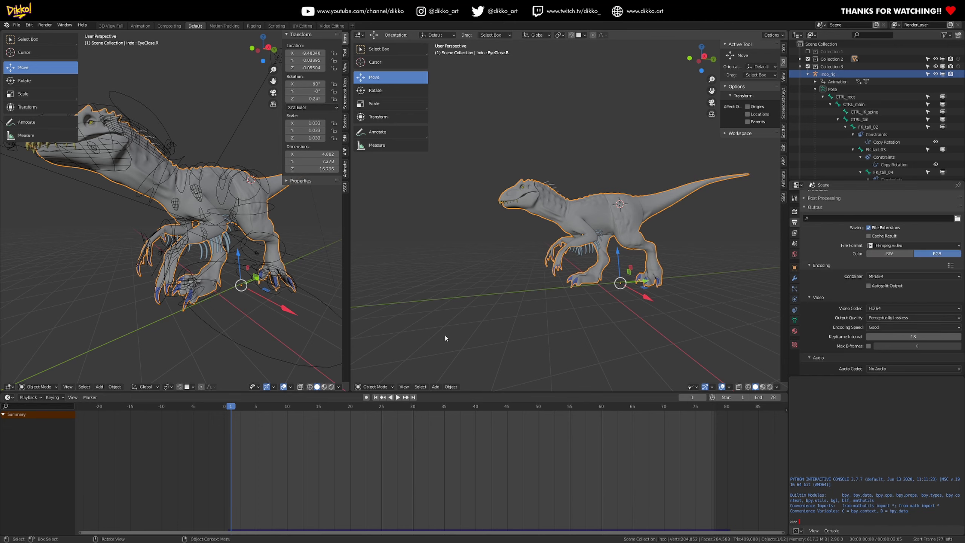
left_click(404, 387)
left_click(402, 388)
left_click(401, 390)
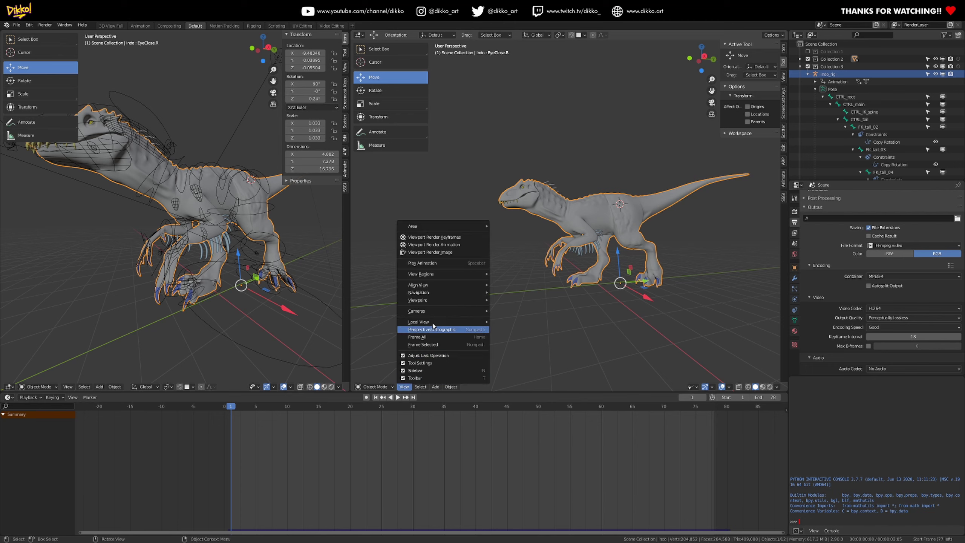
Choose View > Viewport Render Animation to render the clip from the right viewport.
left_click(434, 246)
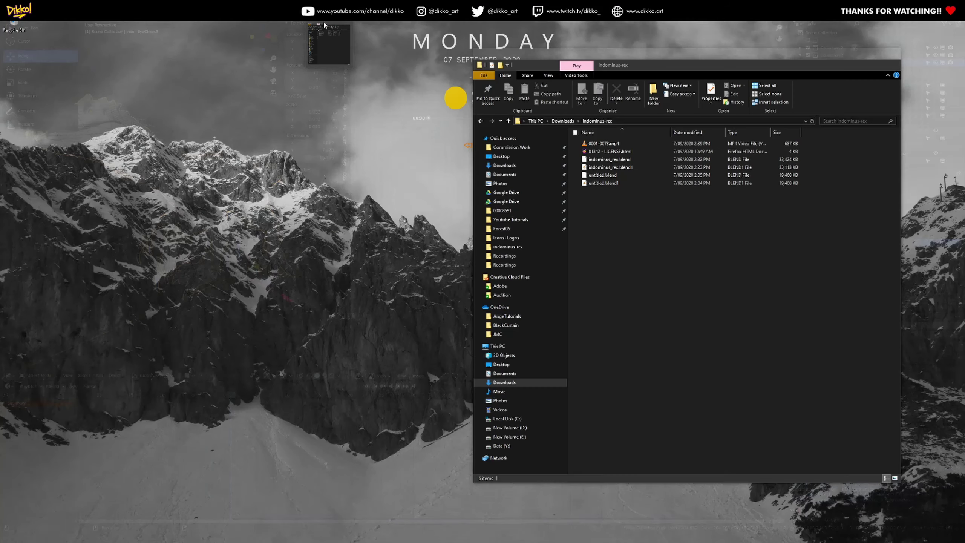
Play the rendered 0001-0078.mp4 from the indominus-rex folder, then close the player.
left_click(328, 29)
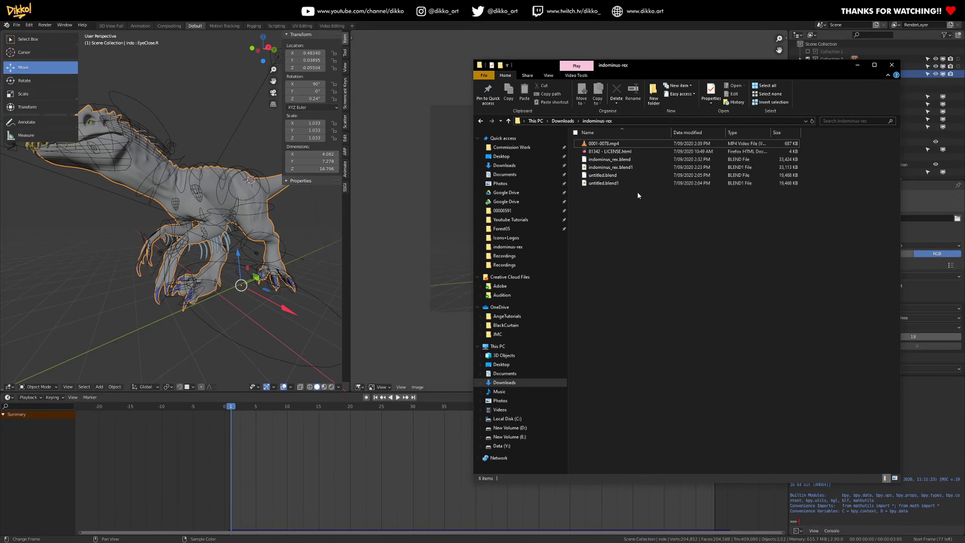
double_click(625, 142)
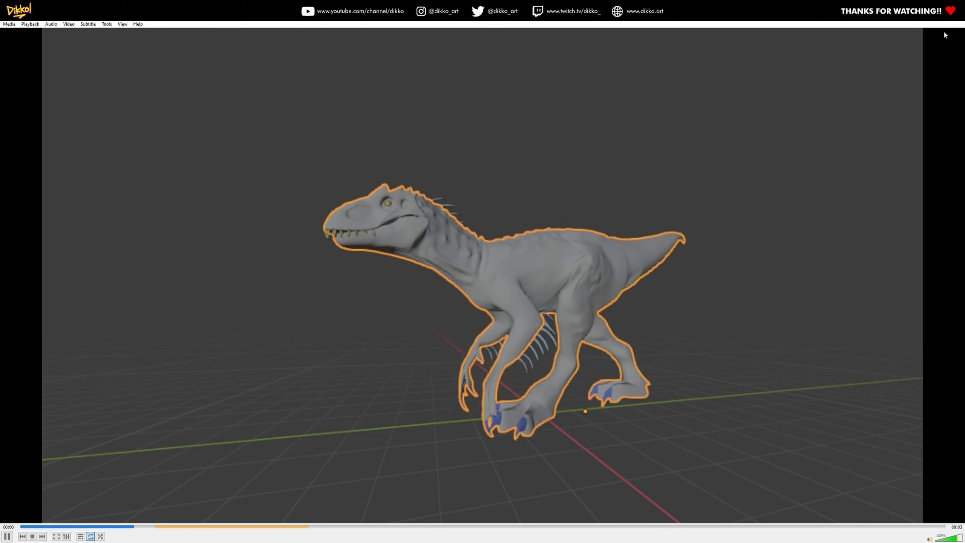
left_click(962, 23)
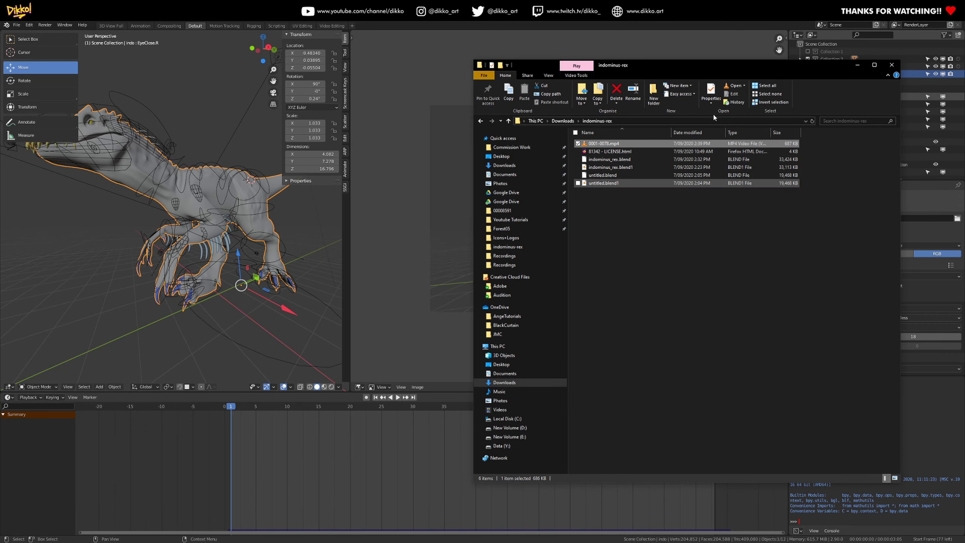
Close the Explorer window and press Escape to return Blender to the 3D view.
left_click_drag(636, 68, 492, 65)
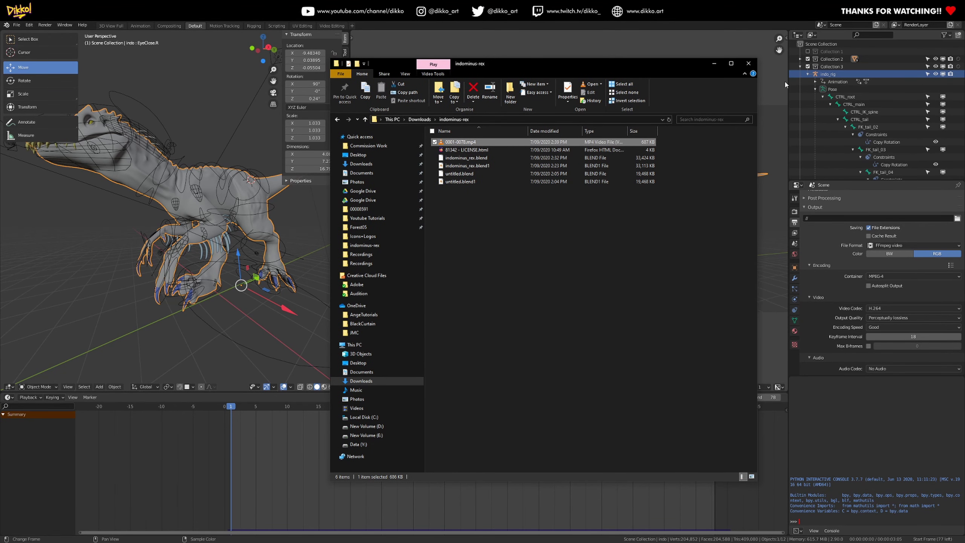
left_click(749, 64)
middle_click_drag(586, 217, 608, 282)
key("Escape")
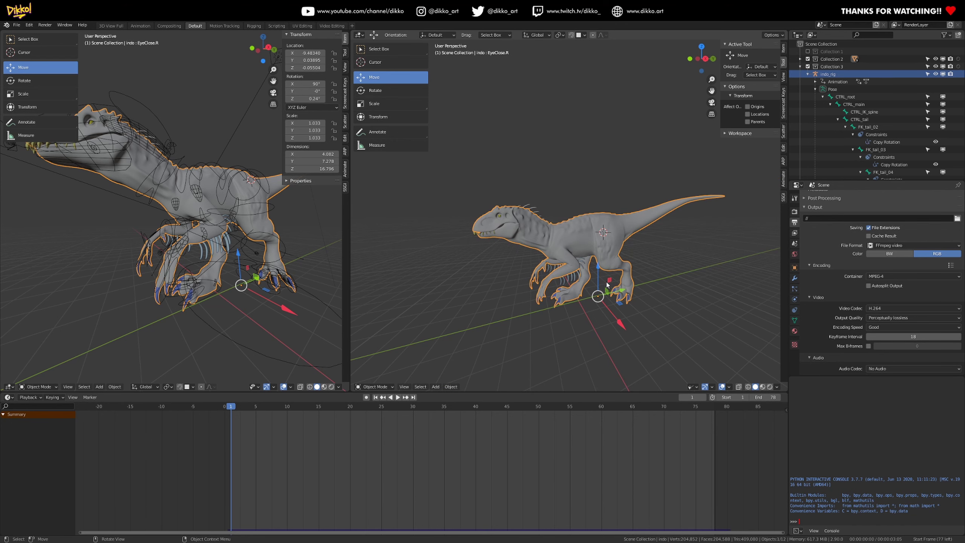
Save indominus_rex.blend and go through the File menu to bring up the file browser.
key("ctrl+s")
left_click(17, 27)
mouse_move(26, 33)
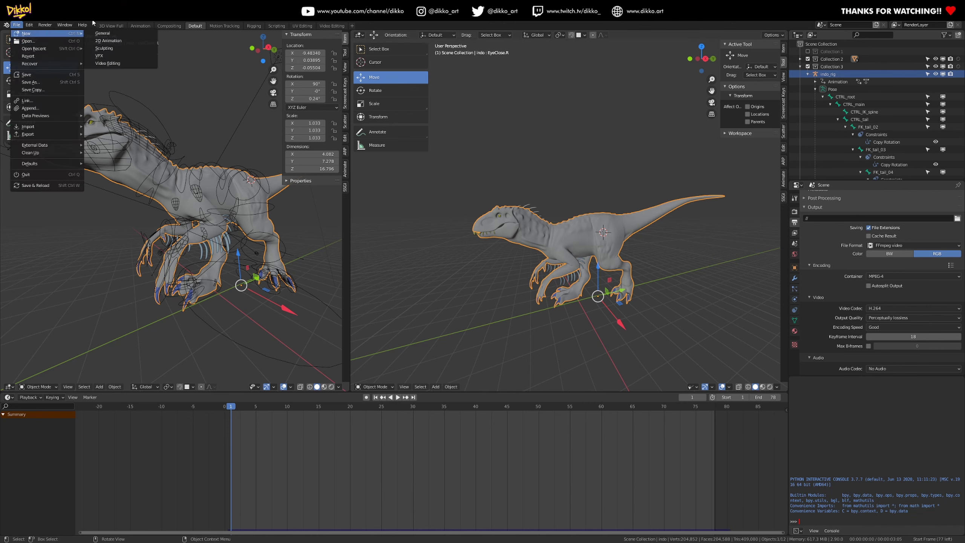
key("ctrl+s")
left_click(19, 26)
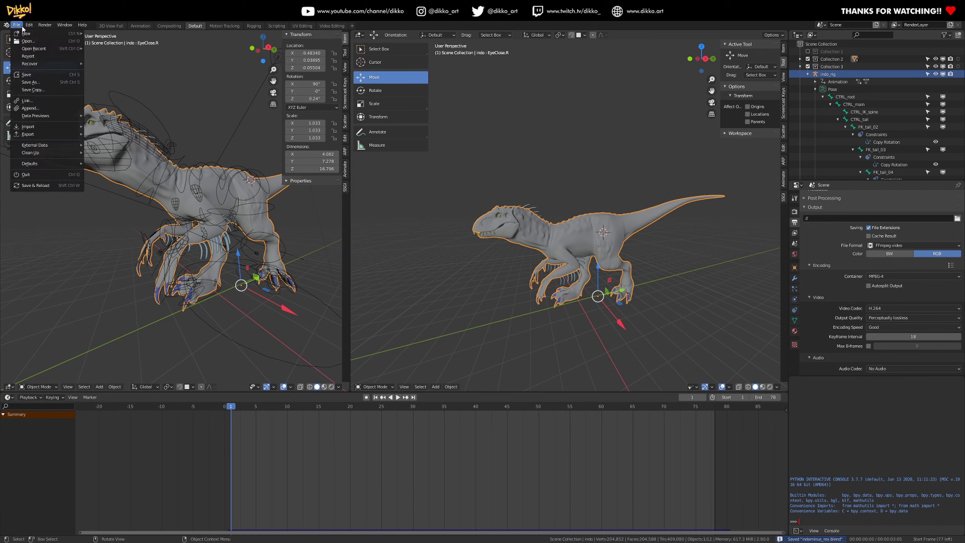
mouse_move(36, 49)
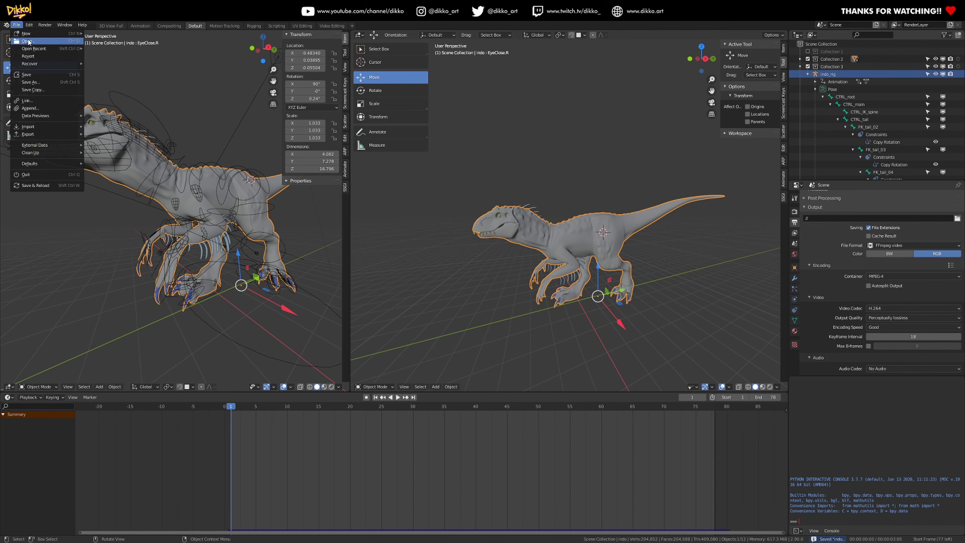
key("Escape")
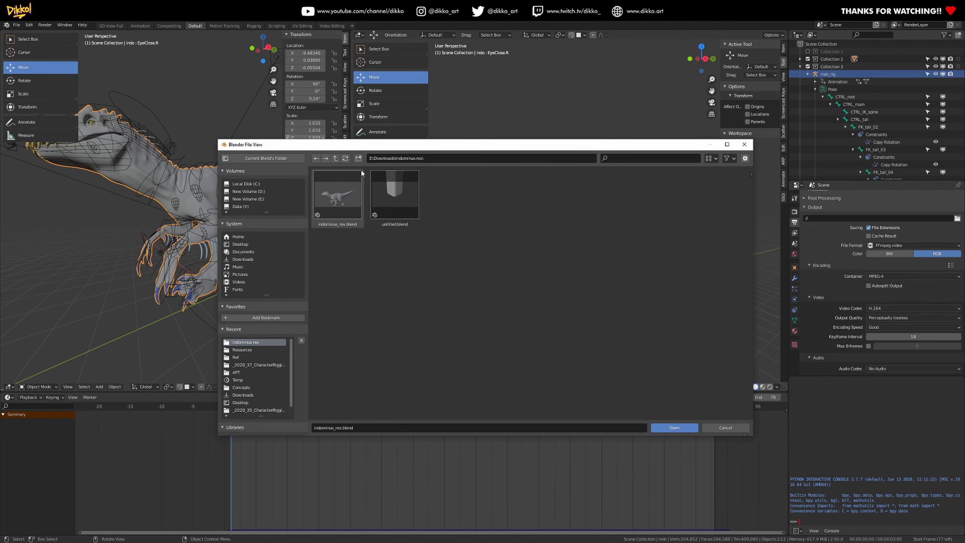
Browse from the C: drive through Users and the home folder into OneDrive.
left_click(335, 160)
scroll(262, 388, "down", 1)
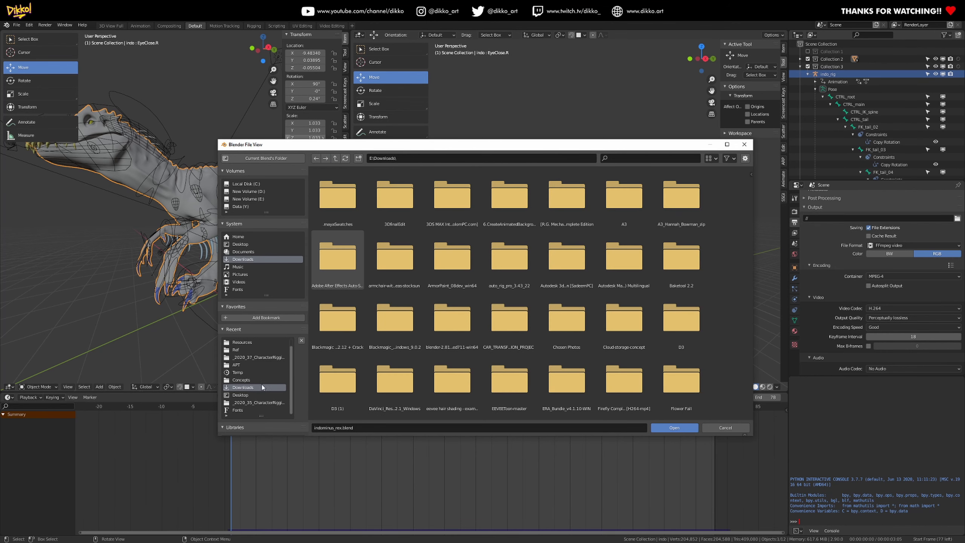
left_click(256, 358)
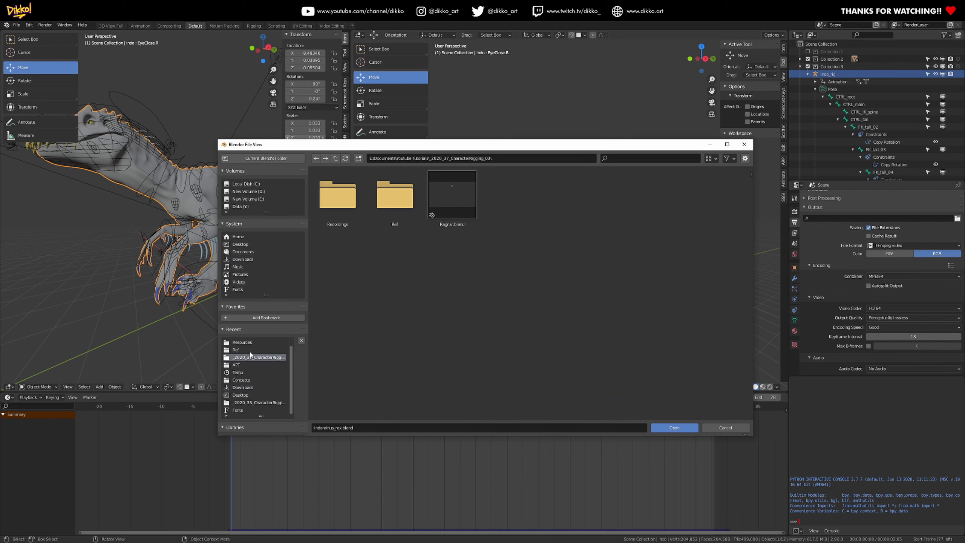
left_click(252, 185)
double_click(515, 335)
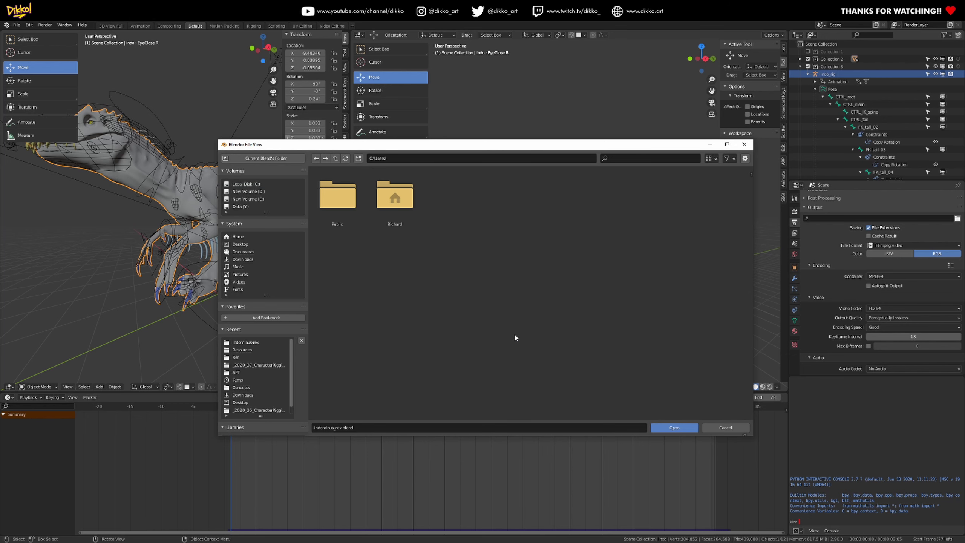
double_click(390, 194)
scroll(627, 376, "down", 2)
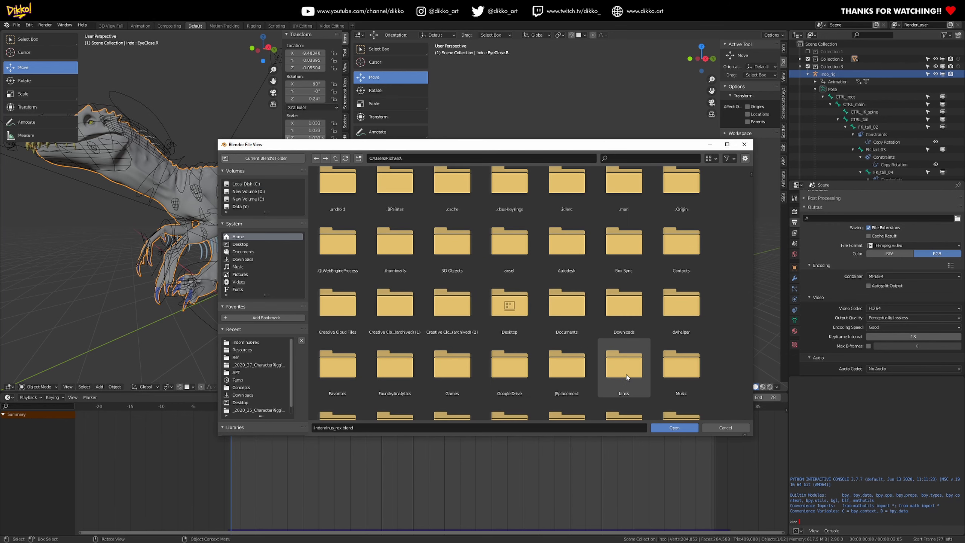
scroll(626, 376, "down", 2)
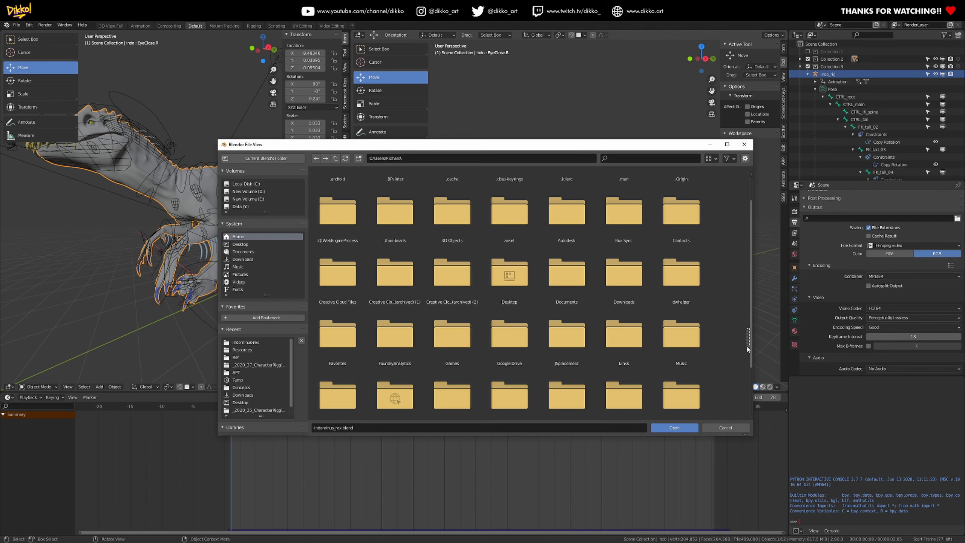
scroll(749, 343, "down", 2)
left_click(386, 351)
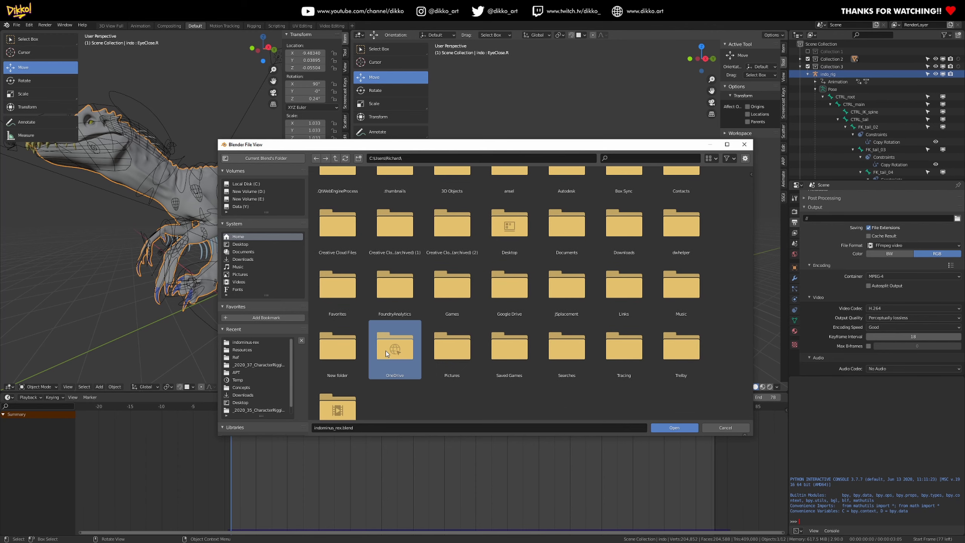
double_click(407, 361)
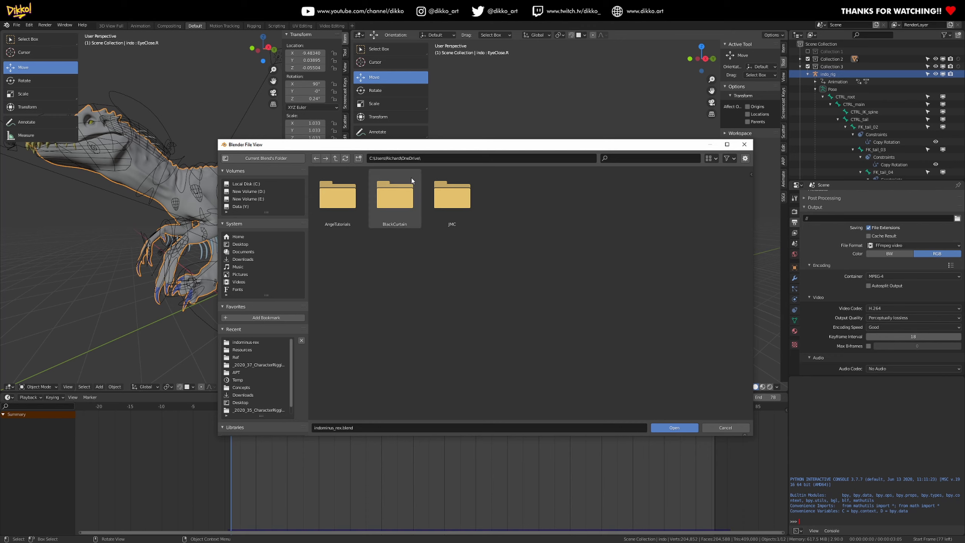
Navigate into BlackCurtain\Production\Blender\Characters.
double_click(397, 209)
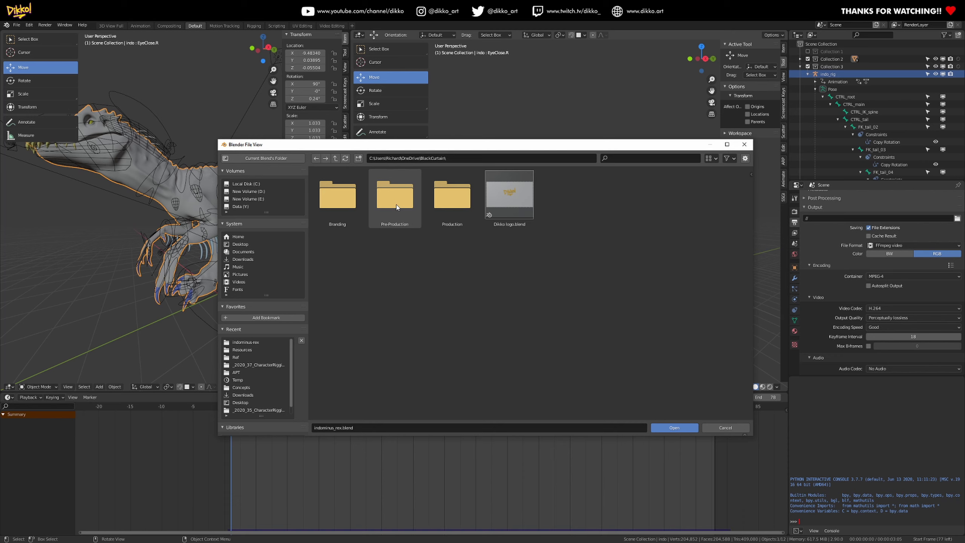
left_click(375, 206)
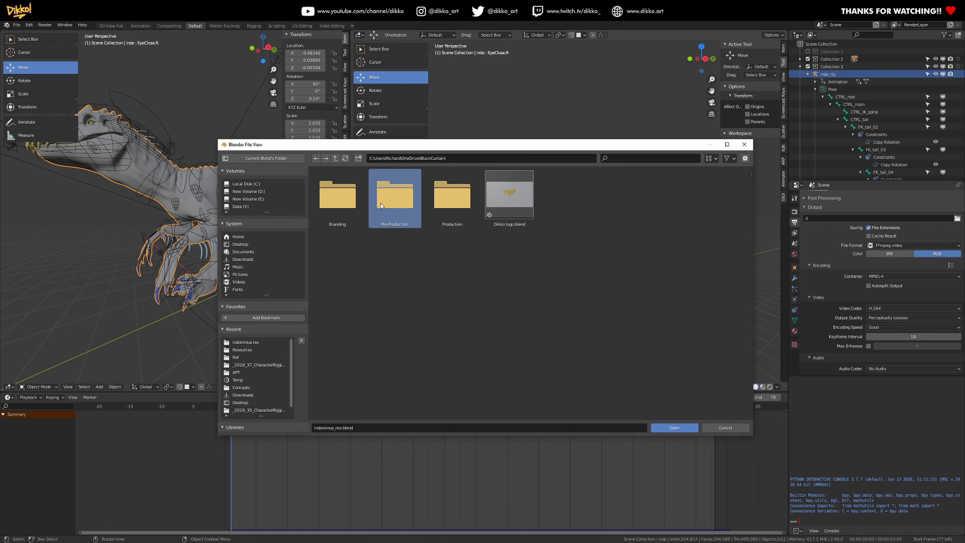
left_click(453, 197)
double_click(452, 197)
double_click(337, 195)
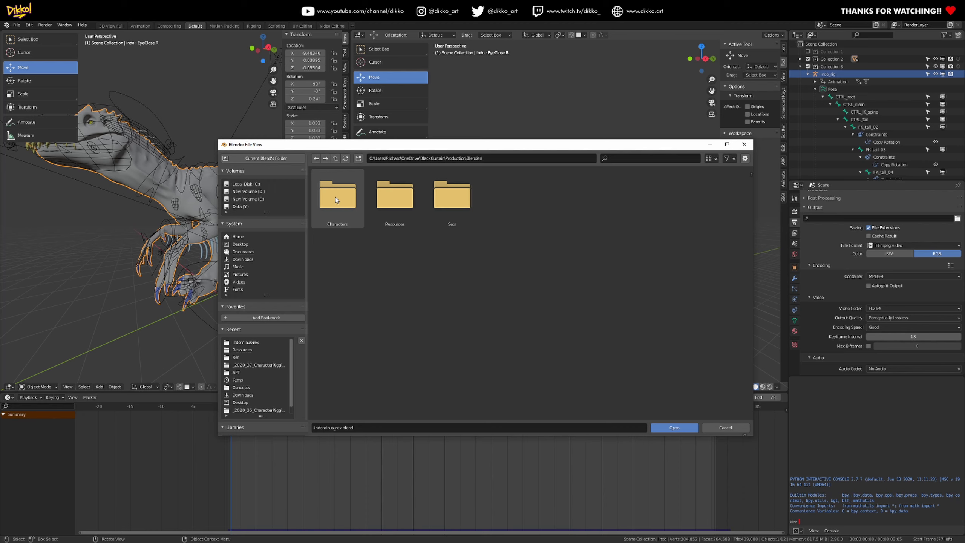
left_click(335, 198)
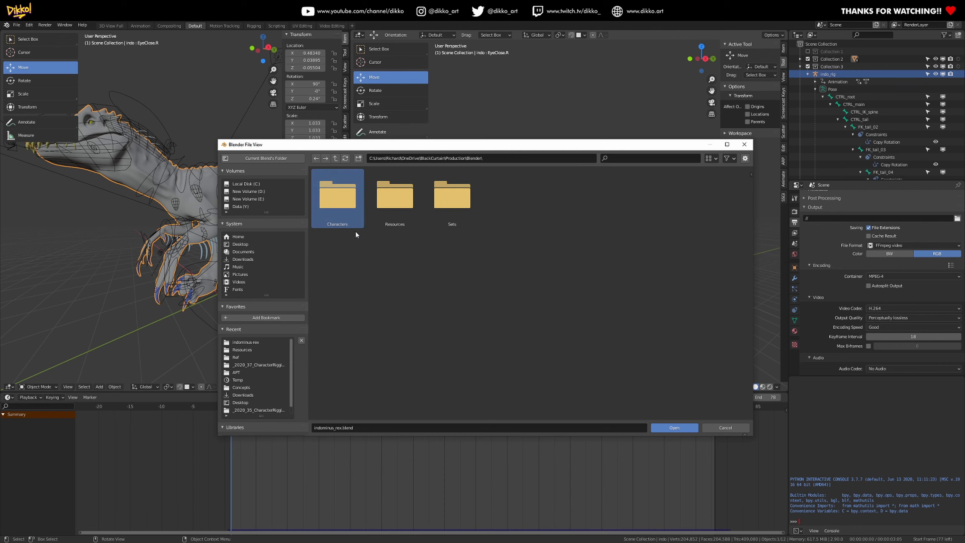
double_click(335, 198)
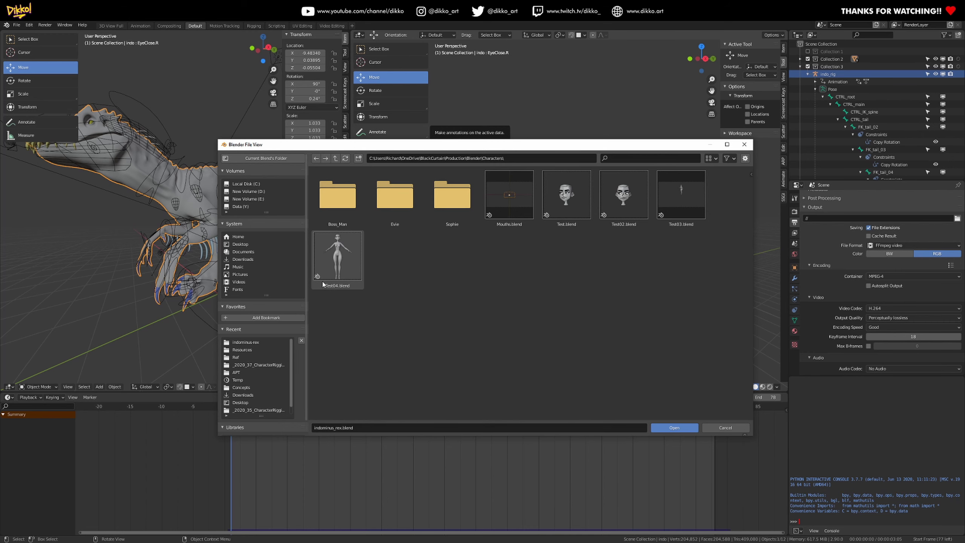
Open the Evie folder, select Evie_036.blend and open it.
double_click(395, 196)
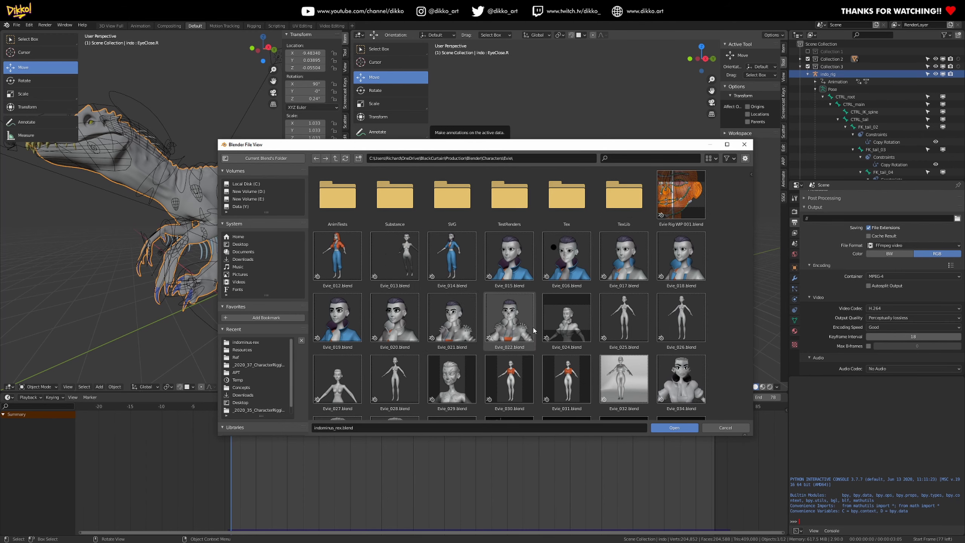
scroll(534, 330, "down", 3)
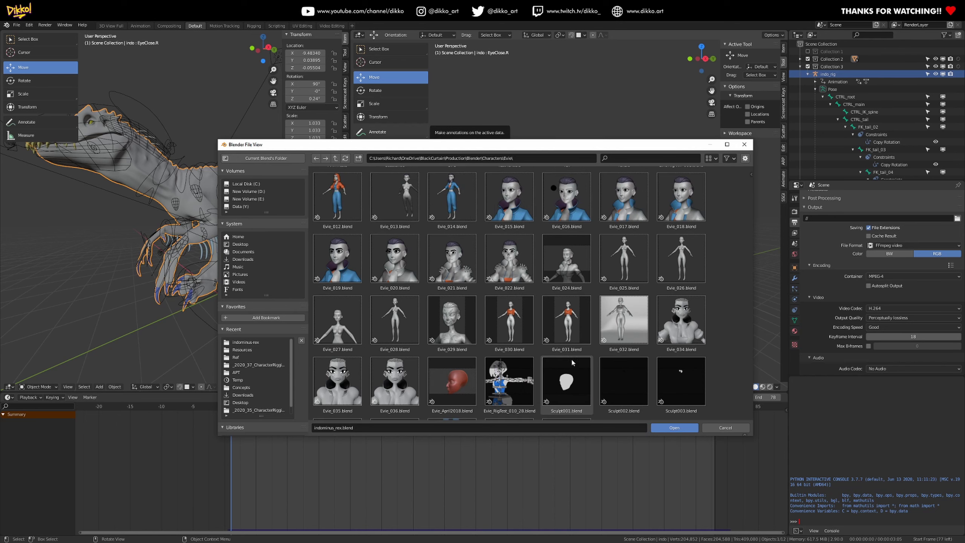
scroll(572, 358, "up", 3)
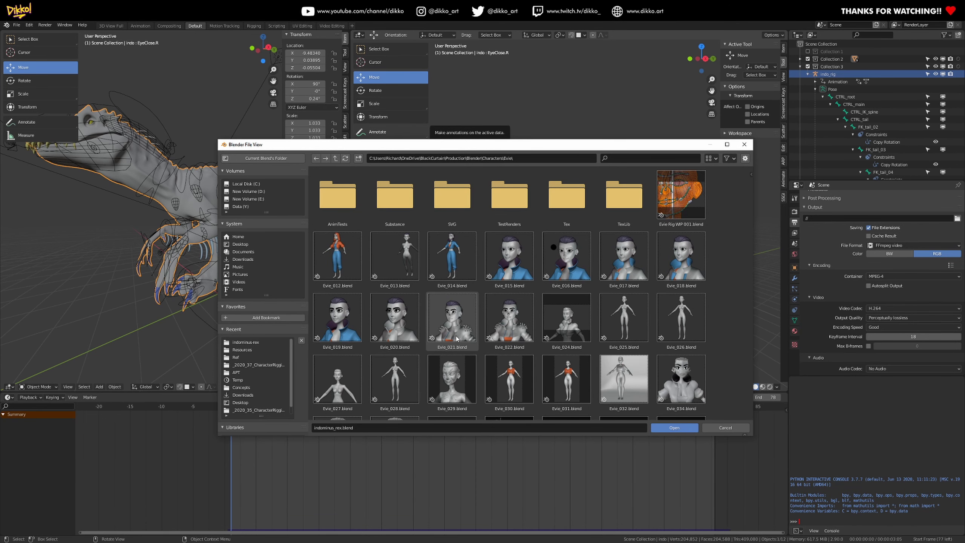
scroll(444, 330, "down", 6)
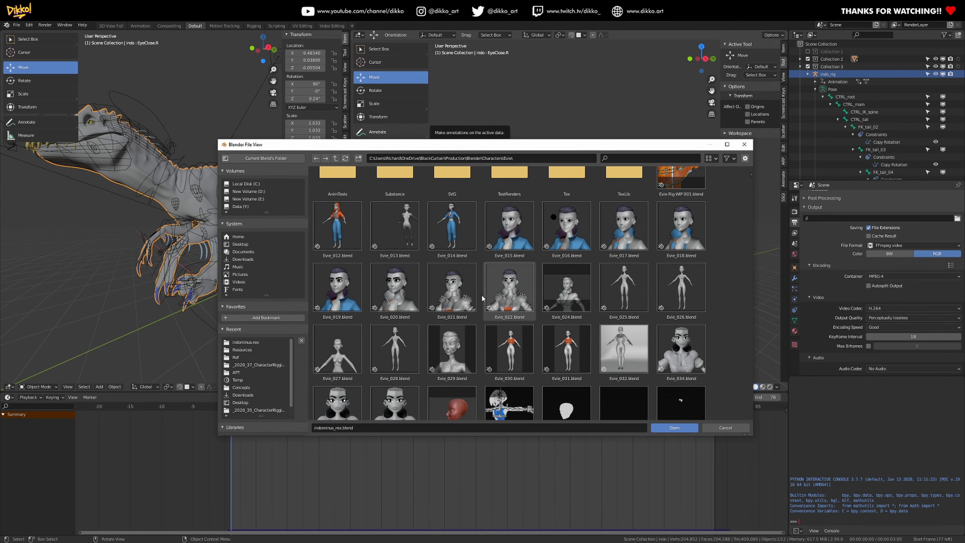
left_click(394, 321)
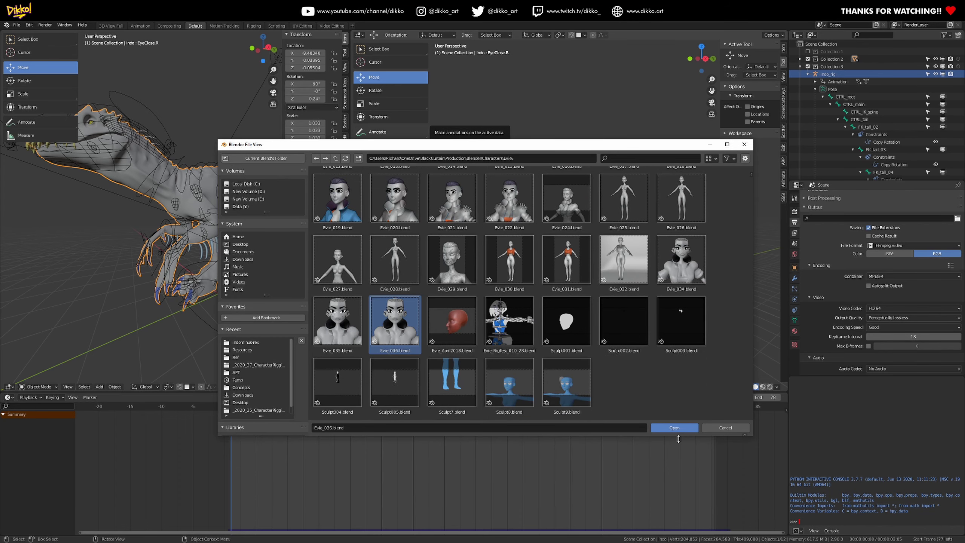
left_click(669, 428)
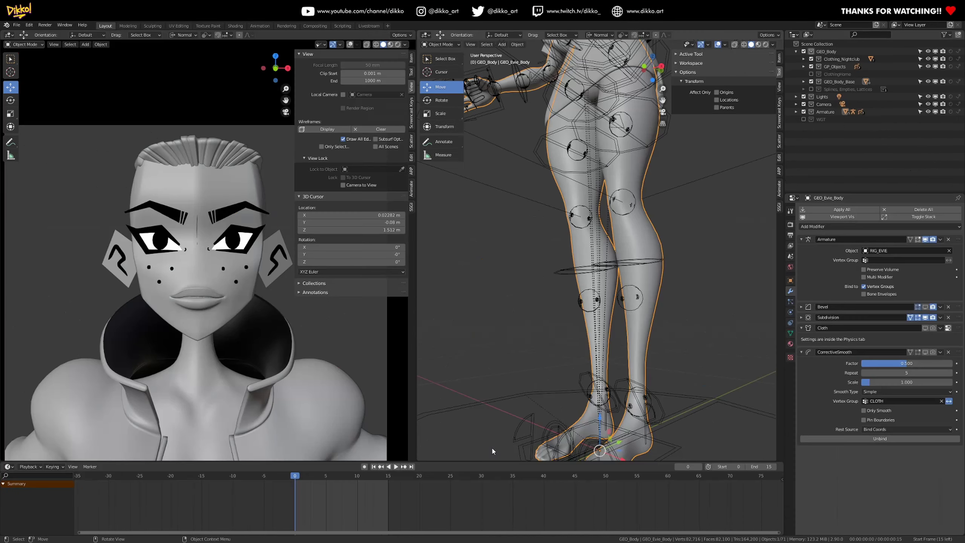
Orbit to see Evie's whole body and turn on the Cloth modifier's effect.
scroll(503, 401, "down", 4)
middle_click_drag(579, 330, 590, 362)
middle_click_drag(608, 209, 654, 323)
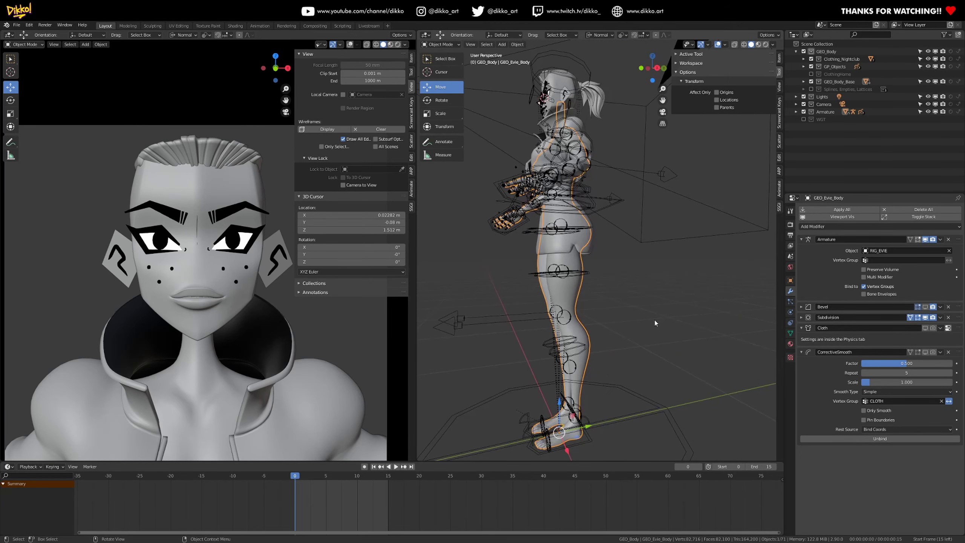
middle_click_drag(611, 422, 621, 346, "shift")
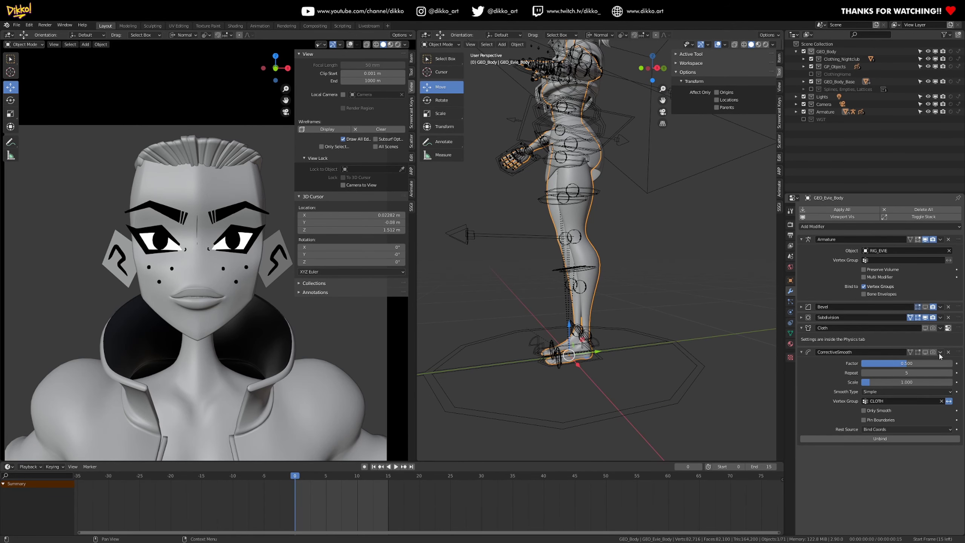
left_click(933, 330)
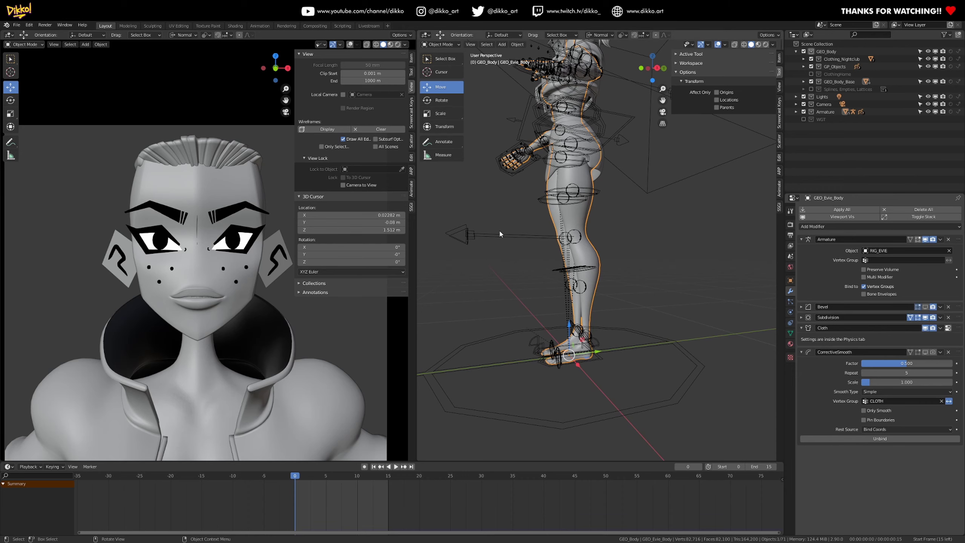
Play the animation, pausing at frame 3 and then resuming playback.
scroll(614, 280, "up", 2)
key("space")
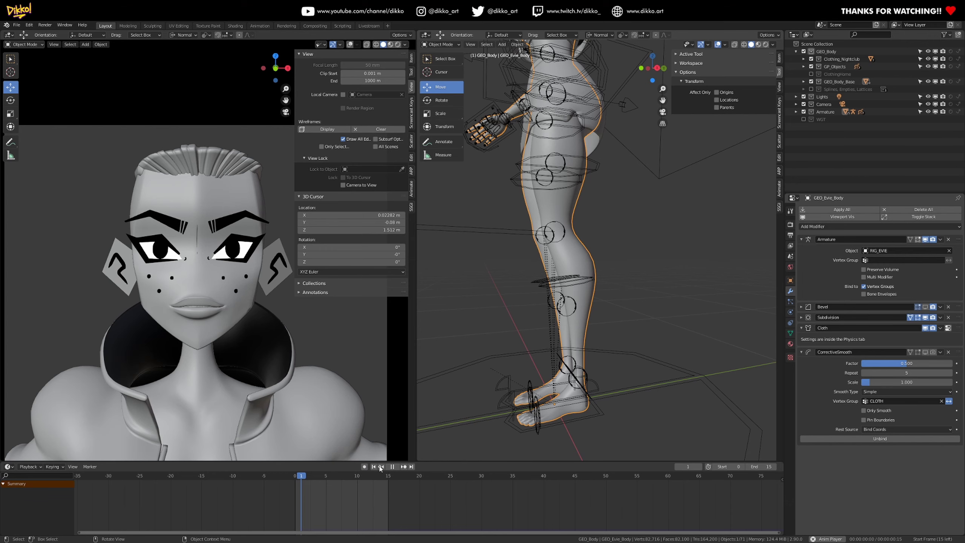
key("space")
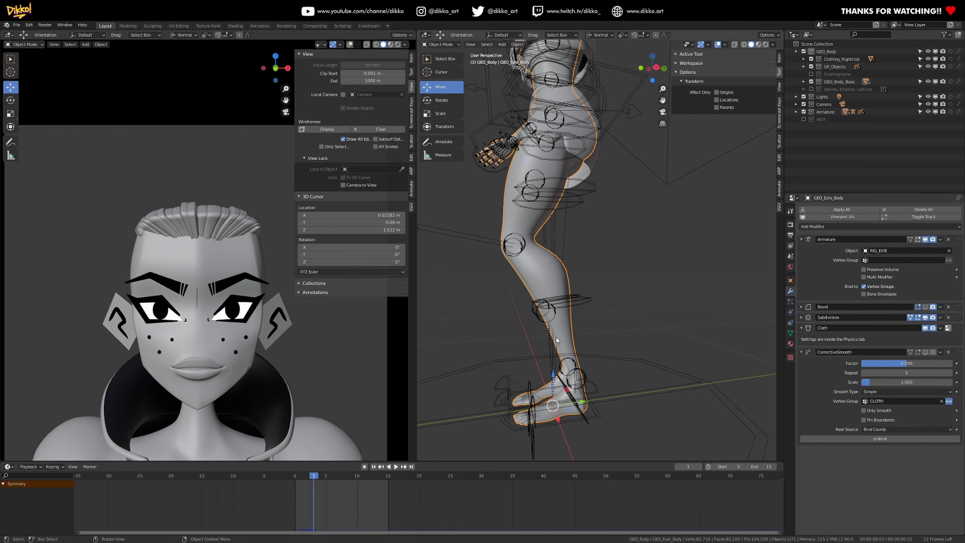
key("space")
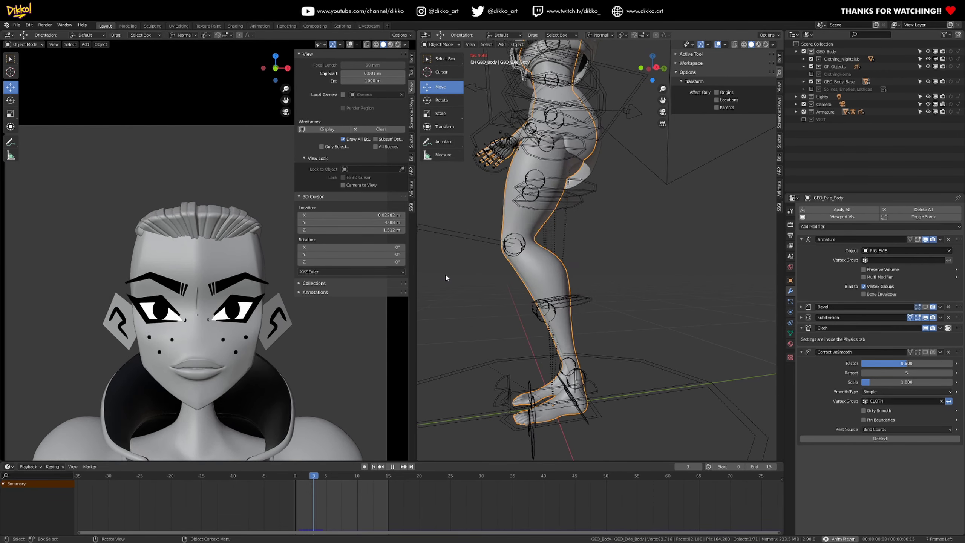
Stop playback at frame 7, orbit to a new angle, and replay the animation.
key("space")
middle_click_drag(447, 278, 598, 244)
key("space")
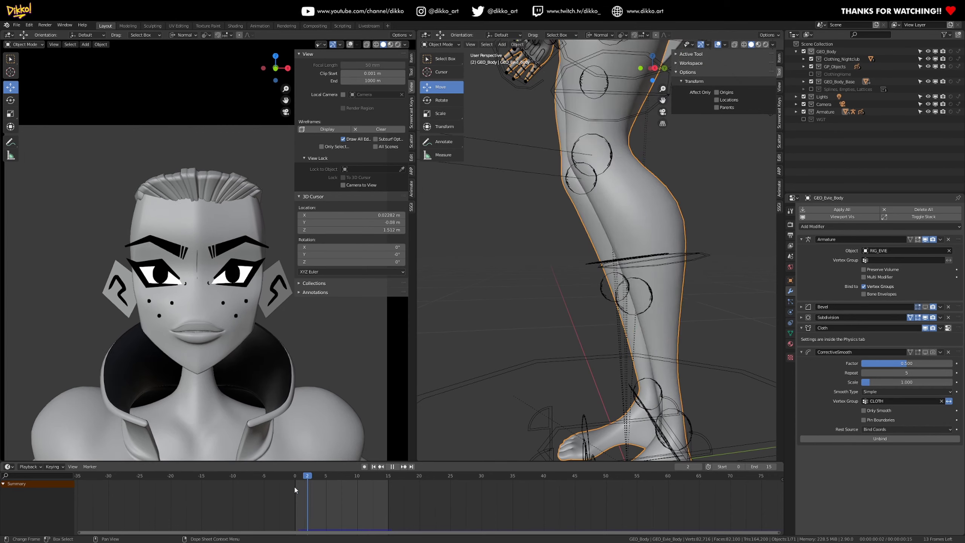
key("space")
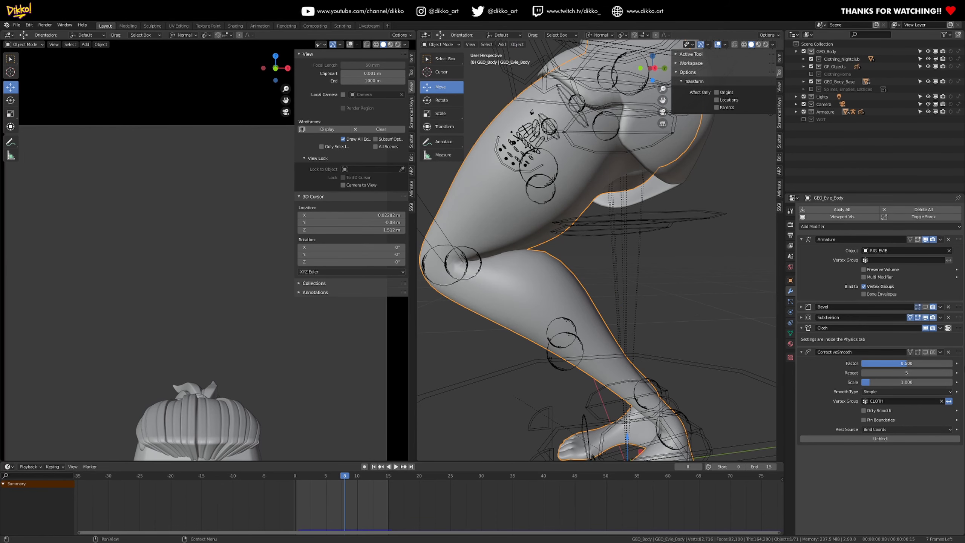
Toggle the Cloth viewport effect off and on, then replay to inspect the cloth on the leg.
left_click(926, 328)
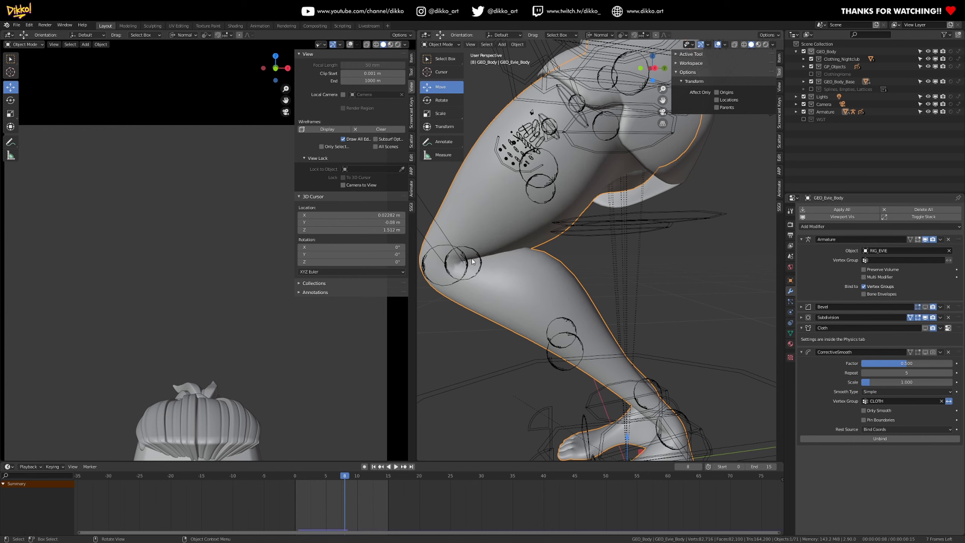
left_click(926, 328)
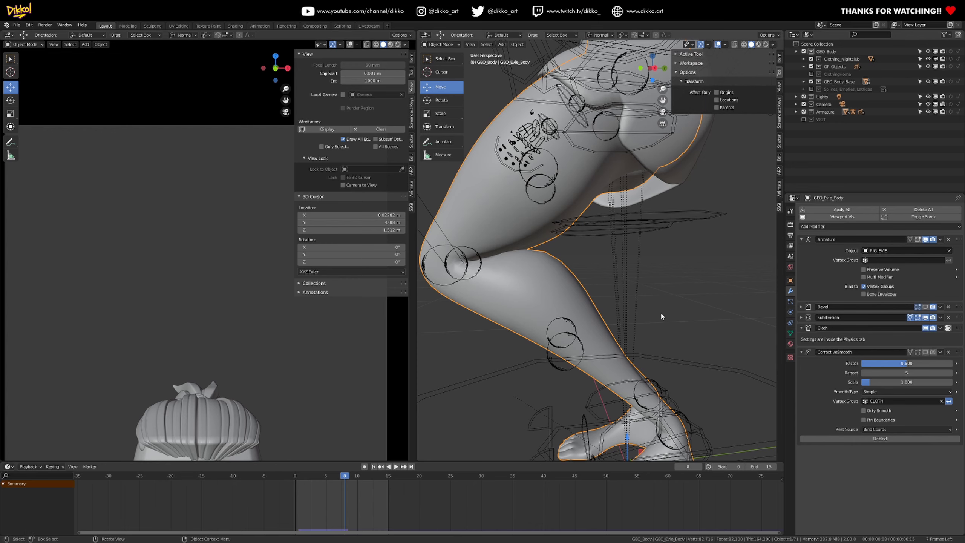
middle_click_drag(534, 277, 388, 481)
key("space")
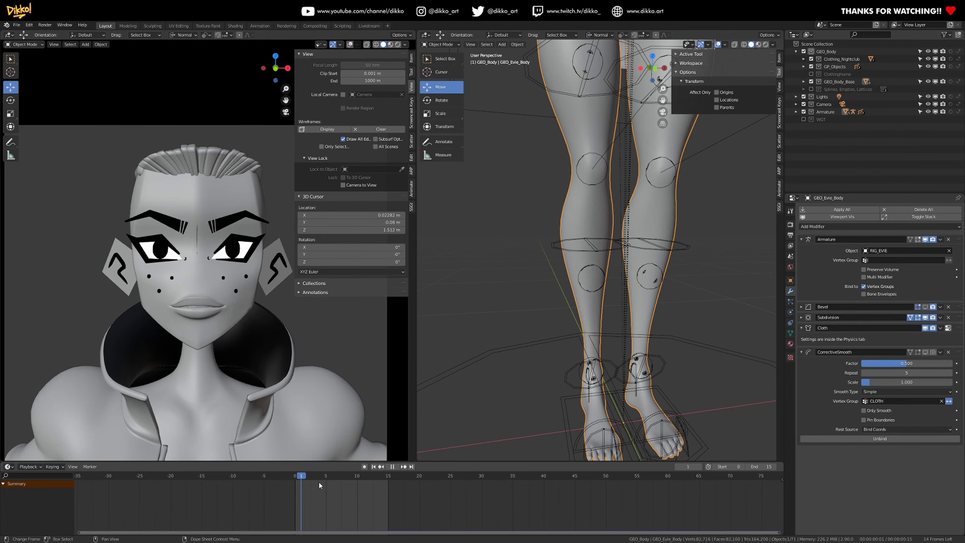
key("space")
Return to frame 0, hide the Cloth modifier in the viewport, and open the File menu.
left_click(297, 481)
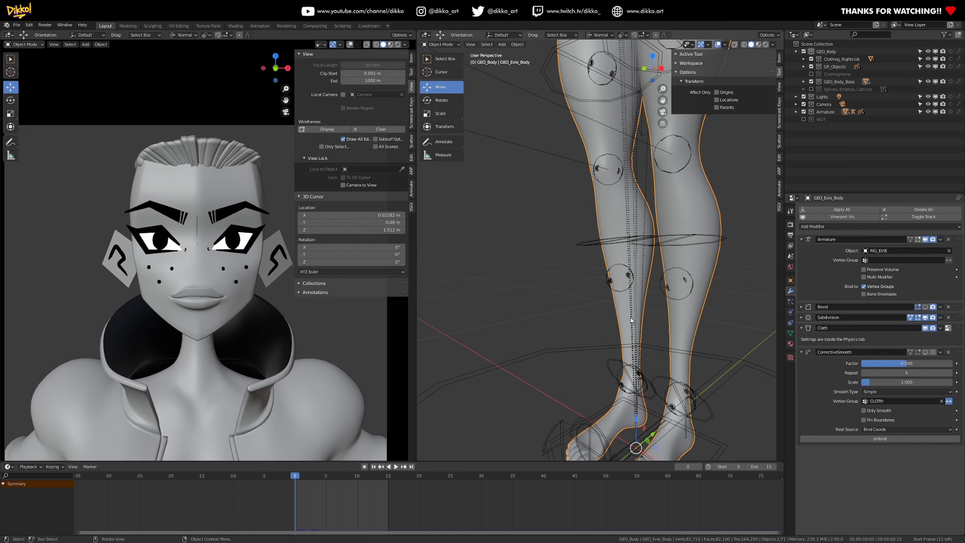
left_click(926, 329)
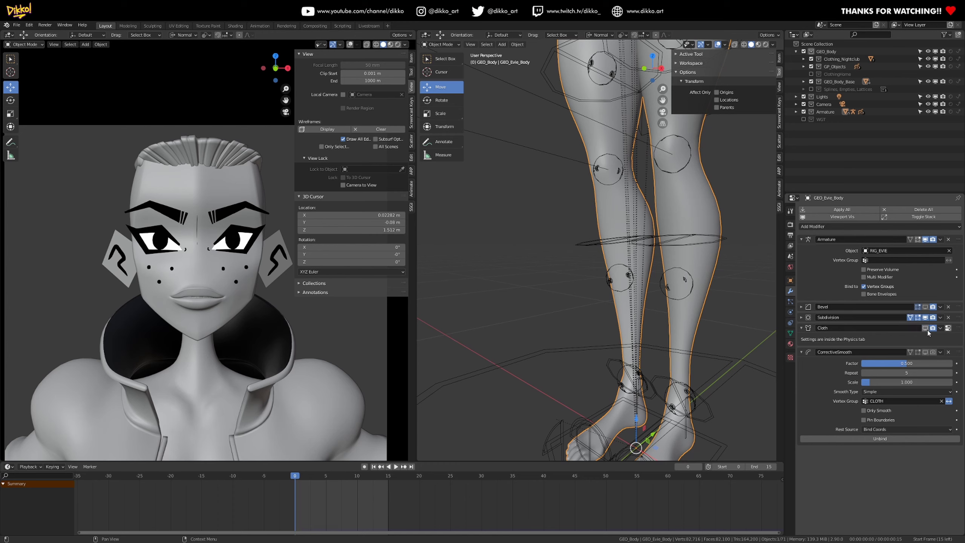
scroll(539, 287, "down", 4)
mouse_move(586, 254)
middle_mouse_down()
mouse_move(611, 208)
mouse_move(574, 301)
mouse_move(593, 274)
mouse_move(601, 300)
mouse_move(592, 244)
middle_mouse_up()
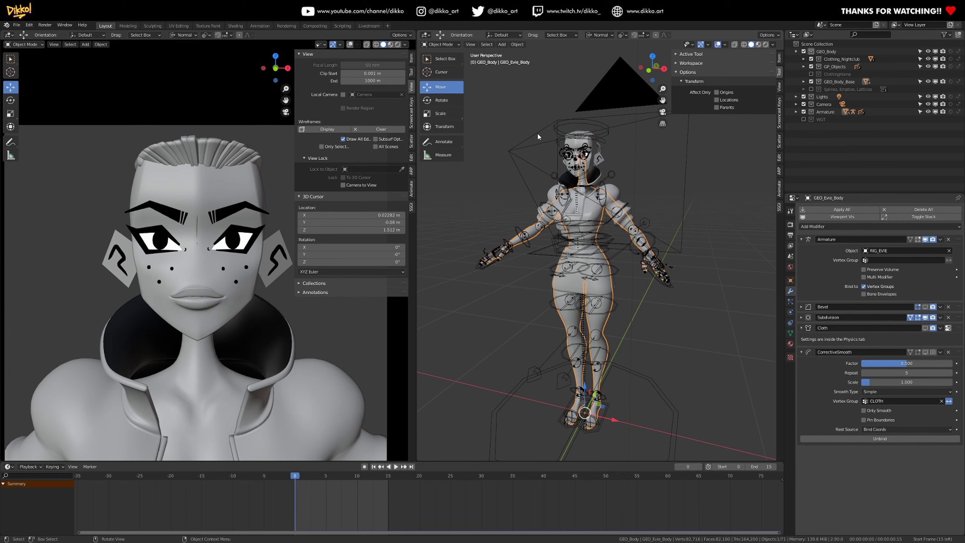
middle_click_drag(584, 229, 571, 386)
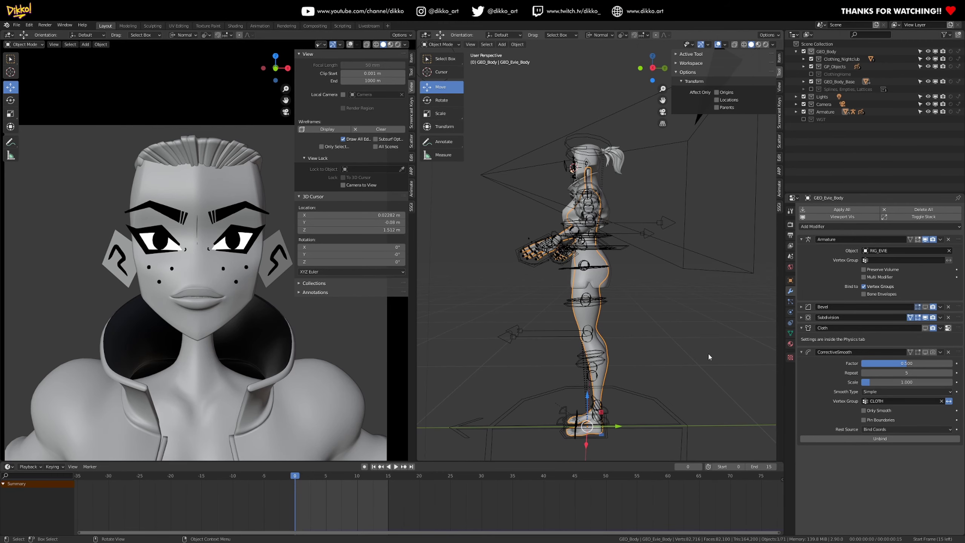
middle_click_drag(525, 224, 658, 324)
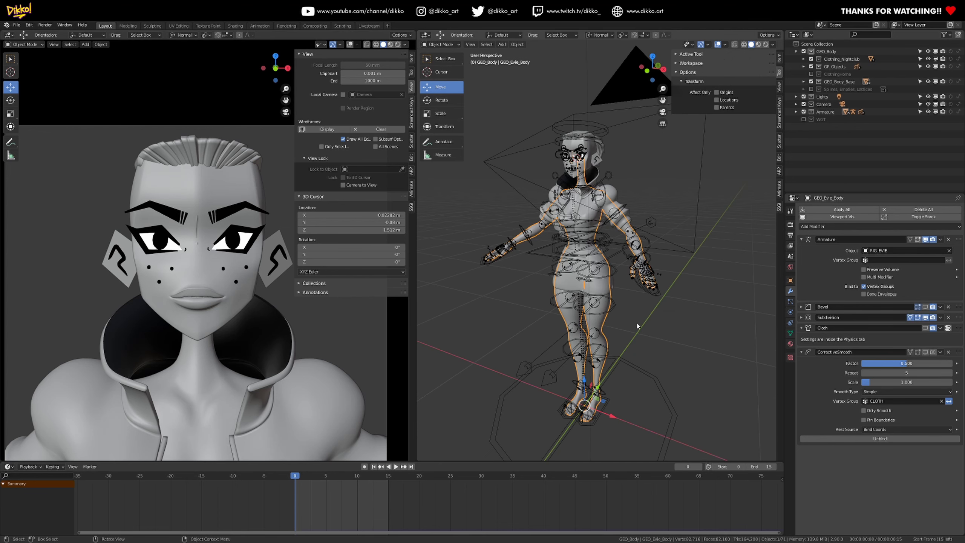
middle_click_drag(587, 324, 582, 309)
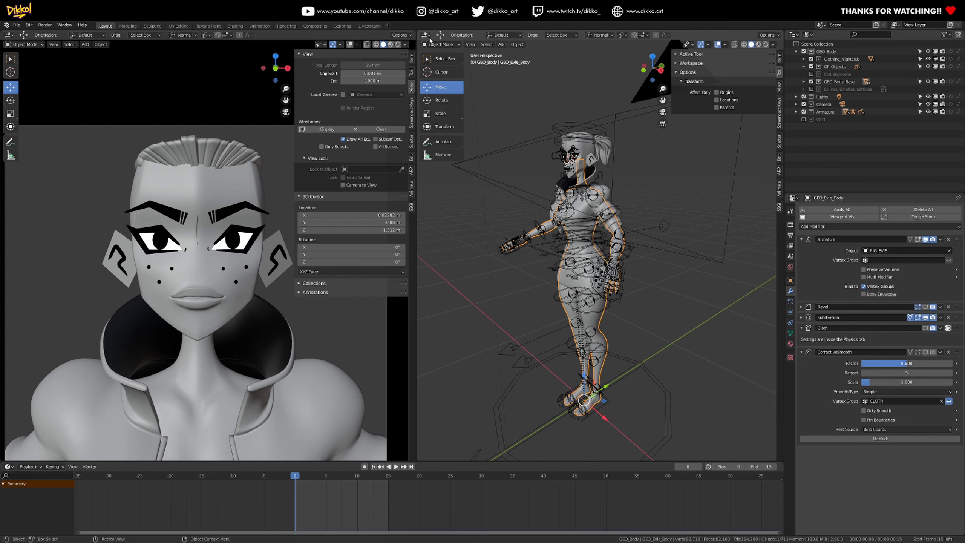
left_click(18, 26)
mouse_move(25, 34)
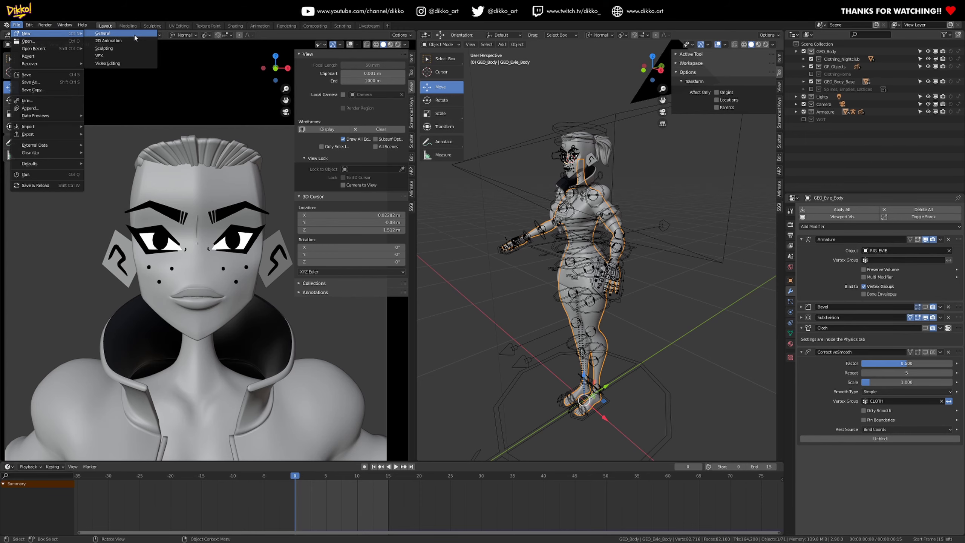
Start a new General scene without saving and delete the default cube.
left_click(101, 34)
left_click(497, 294)
middle_click_drag(385, 260, 574, 93)
left_click(401, 270)
key("Delete")
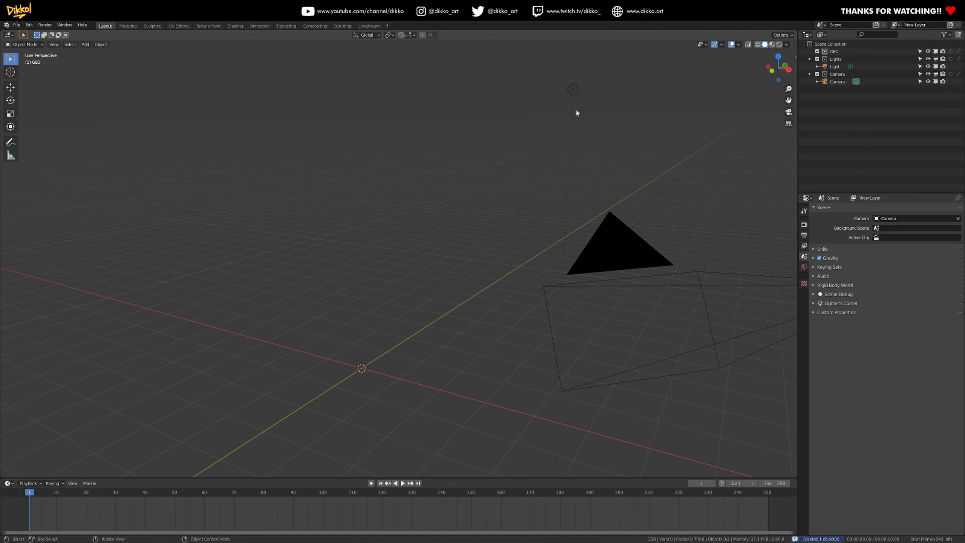
Add a plane and then a UV sphere, deleting each one again.
left_click(573, 90)
middle_click_drag(567, 177, 399, 331)
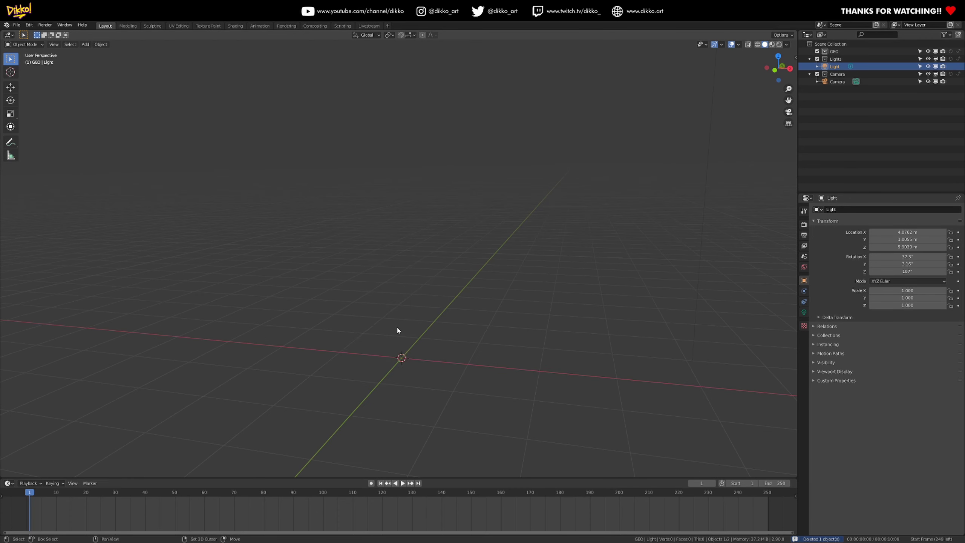
key("shift+a")
left_click(437, 238)
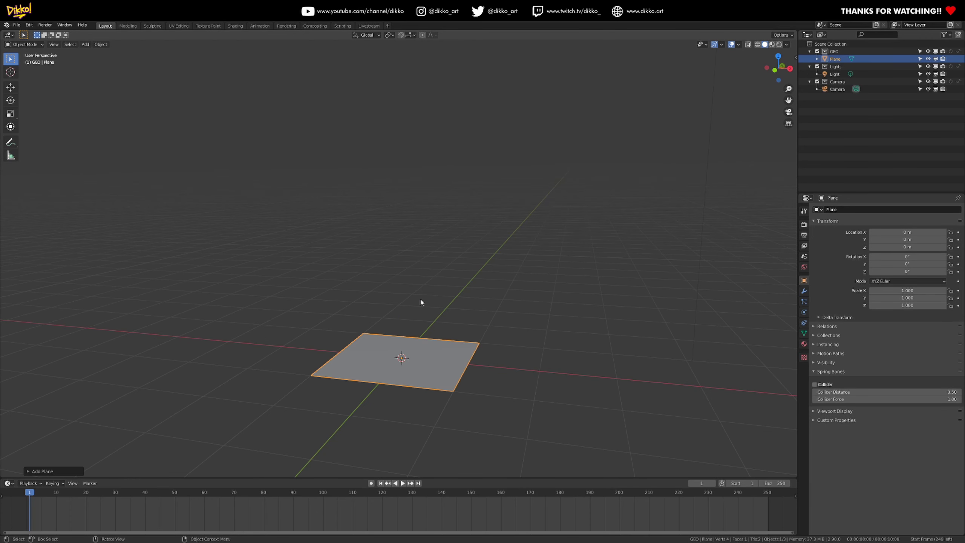
left_click(417, 337)
key("shift+a")
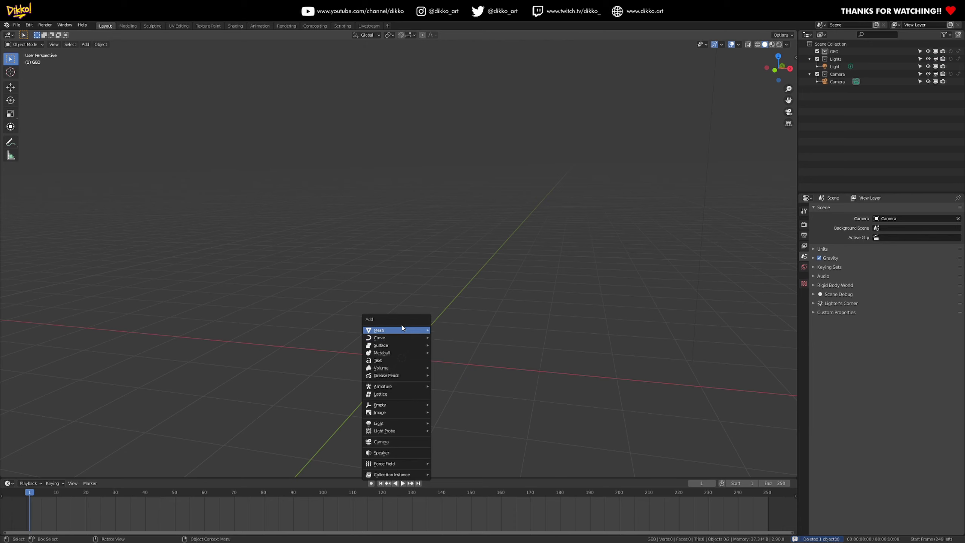
mouse_move(416, 330)
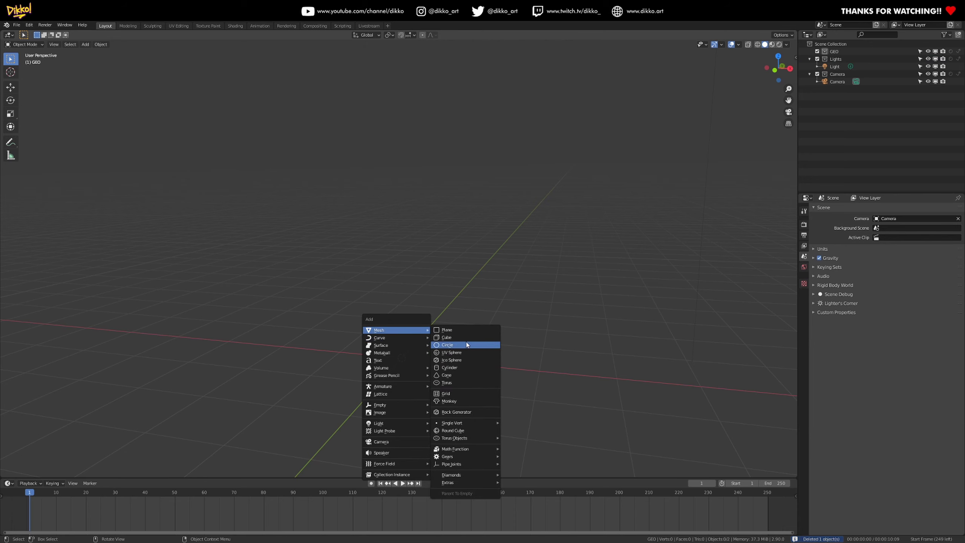
left_click(447, 353)
middle_click_drag(447, 355, 431, 327)
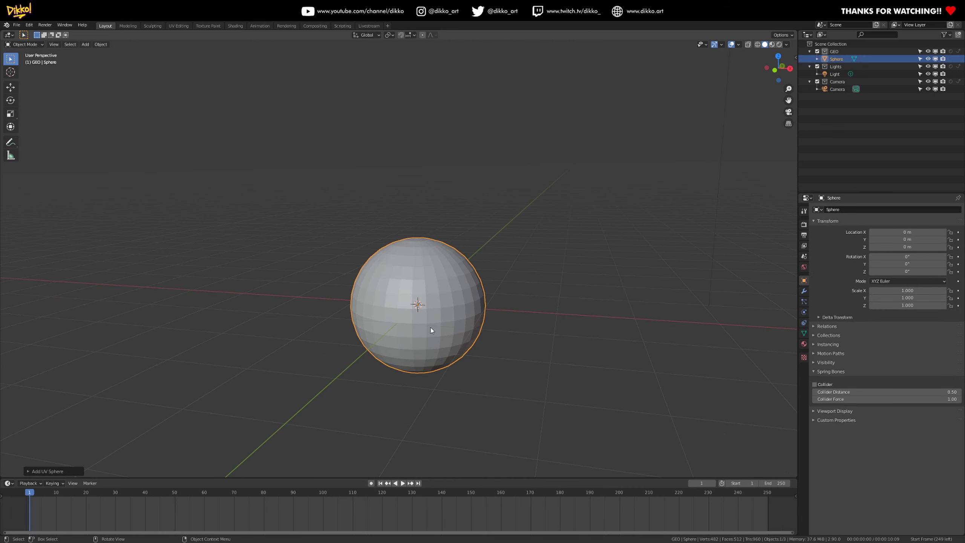
key("x")
left_click(426, 324)
Add a Suzanne monkey head and lift it 2.0126 m along Z.
key("shift+a")
mouse_move(414, 311)
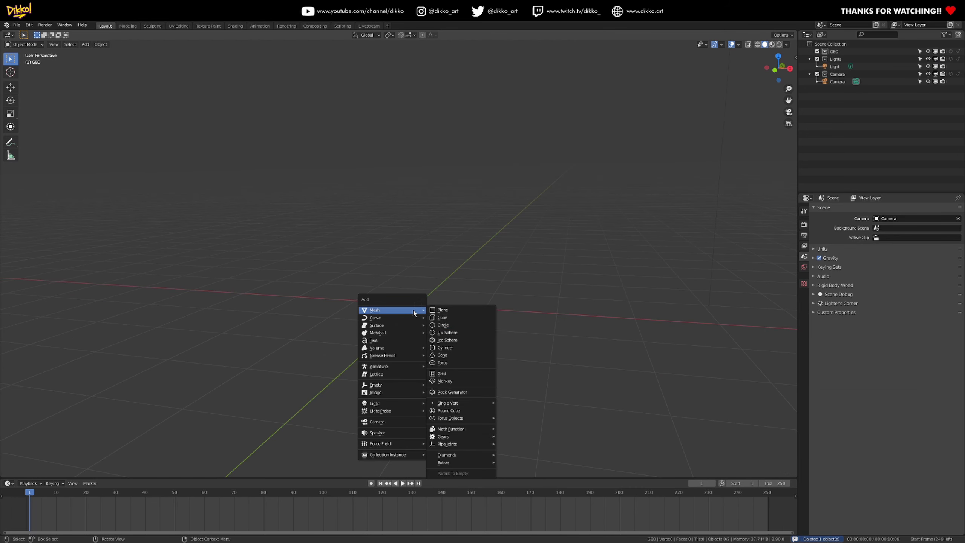
left_click(445, 381)
middle_click_drag(436, 303, 386, 355)
middle_click_drag(427, 309, 381, 340)
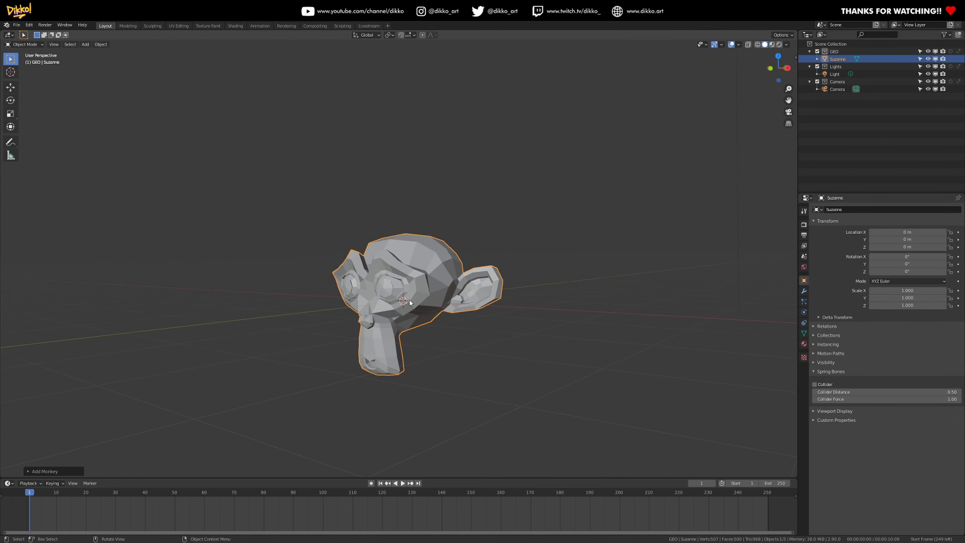
key("g")
key("x")
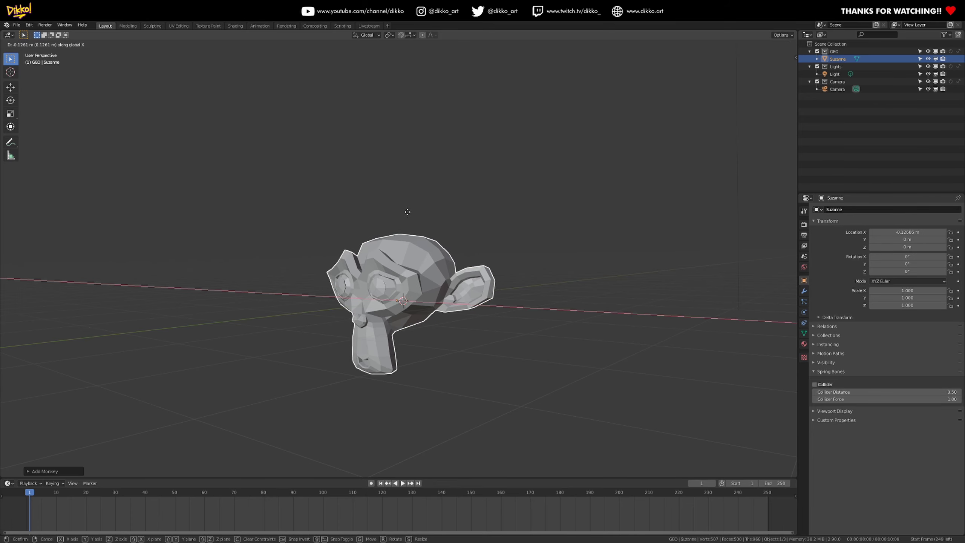
key("z")
left_click(415, 162)
middle_click_drag(415, 162, 371, 202)
Enter Edit Mode in face select and select a face under the head.
key("Tab")
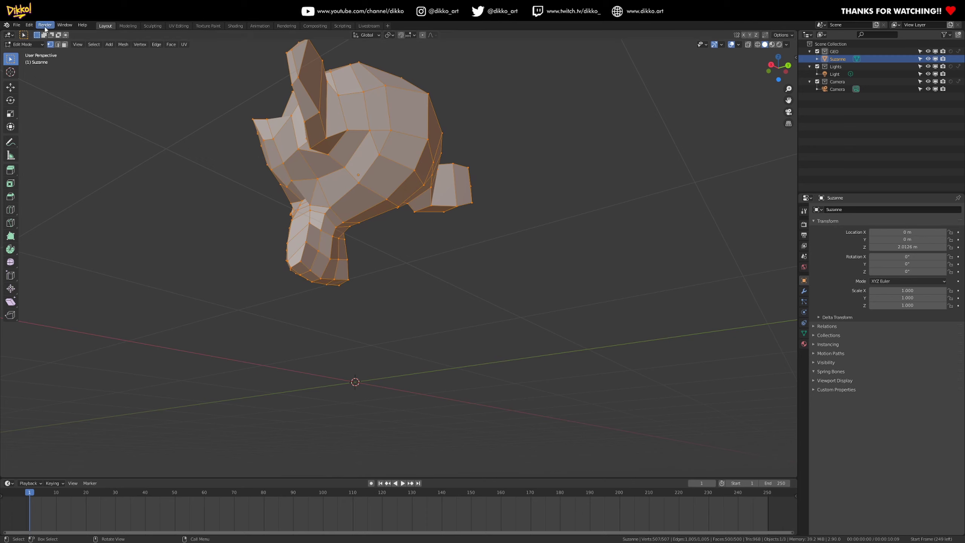
left_click(65, 44)
left_click(364, 199)
Extrude four underside faces downward into a tapered, shortened neck block.
left_click(371, 211, "shift")
left_click(387, 169, "shift")
left_click(405, 186, "shift")
key("e")
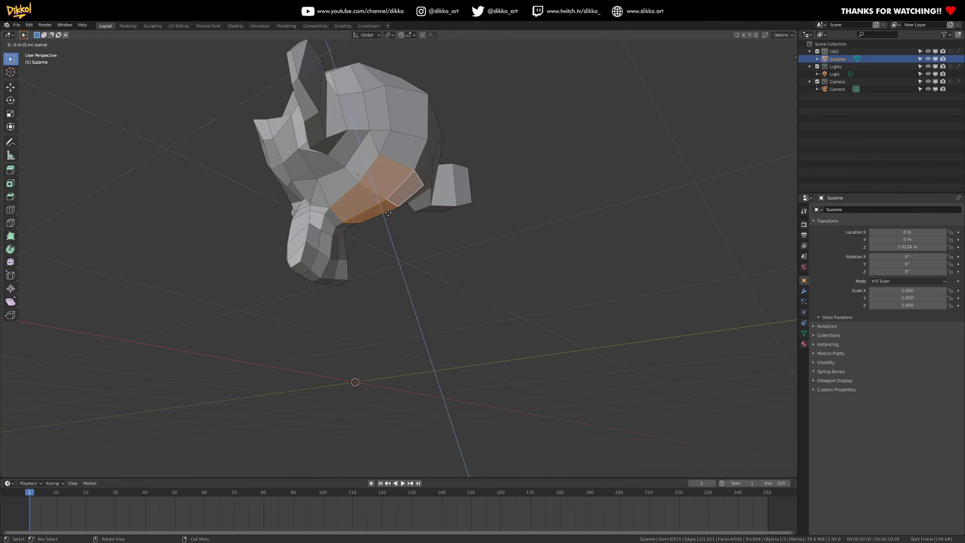
left_click(425, 304)
middle_click_drag(425, 304, 446, 308)
key("s")
left_click(405, 277)
key("g")
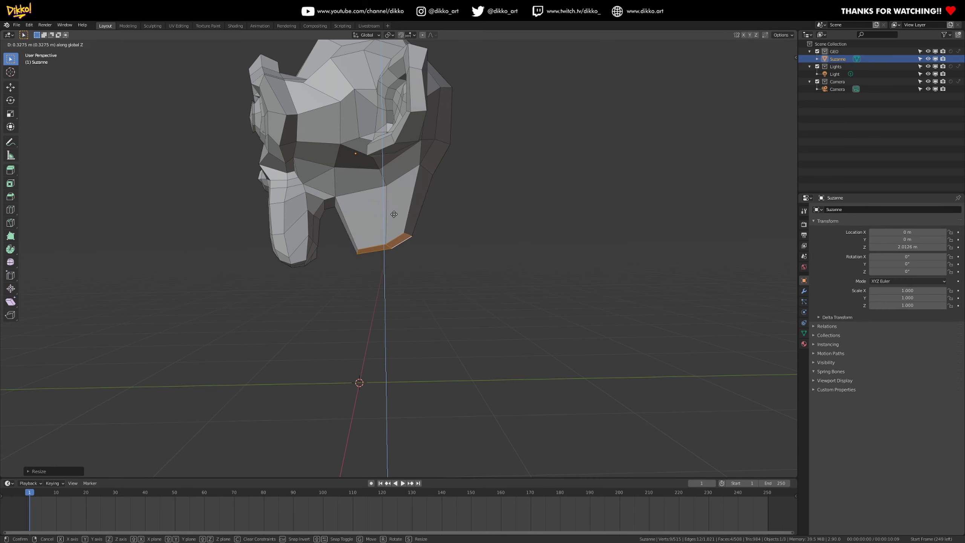
left_click(393, 254)
Extrude the neck faces down again, scale them, and flatten them to Z scale 0.
key("e")
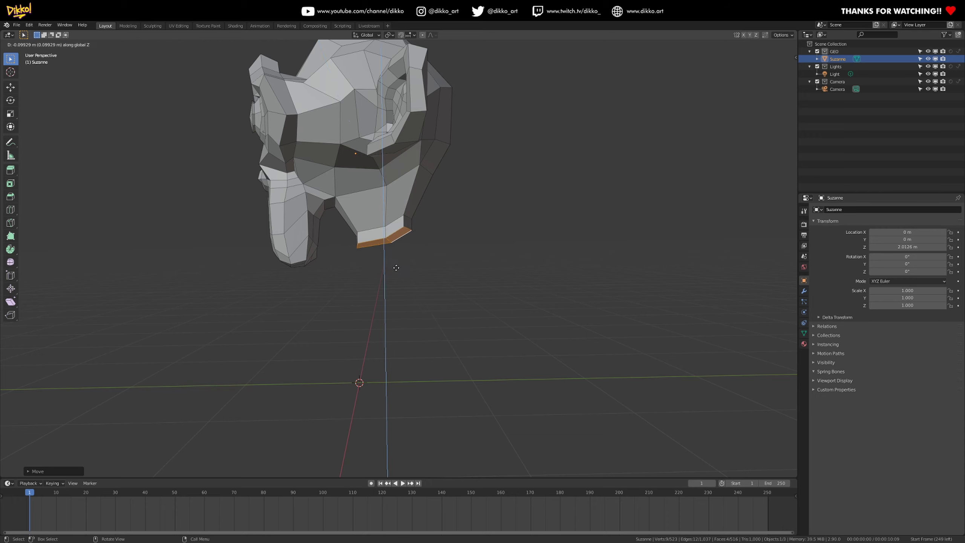
left_click(413, 297)
key("s")
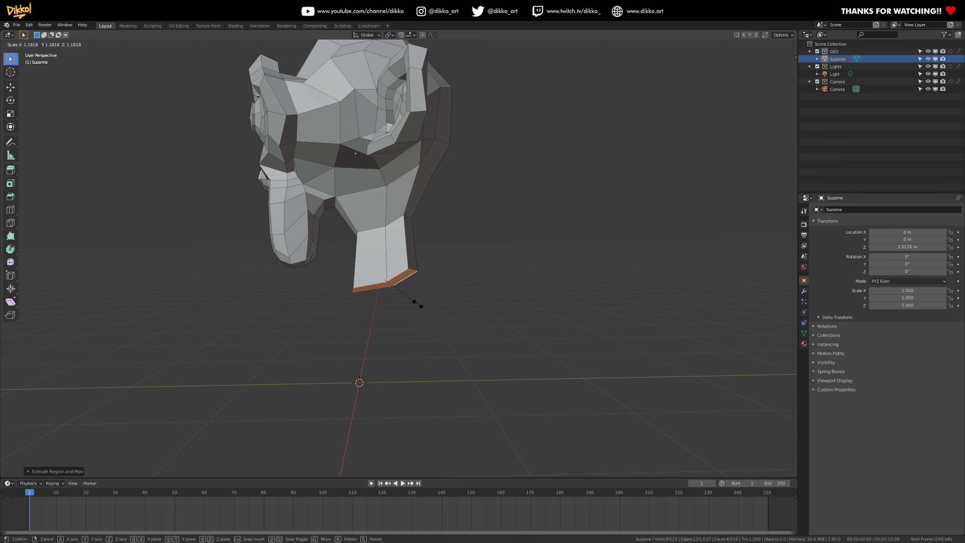
left_click(413, 310)
key("s")
key("z")
key("0")
key("Return")
middle_click_drag(371, 355, 418, 354)
Extrude the bottom faces further down and scale them outward into a flare.
key("e")
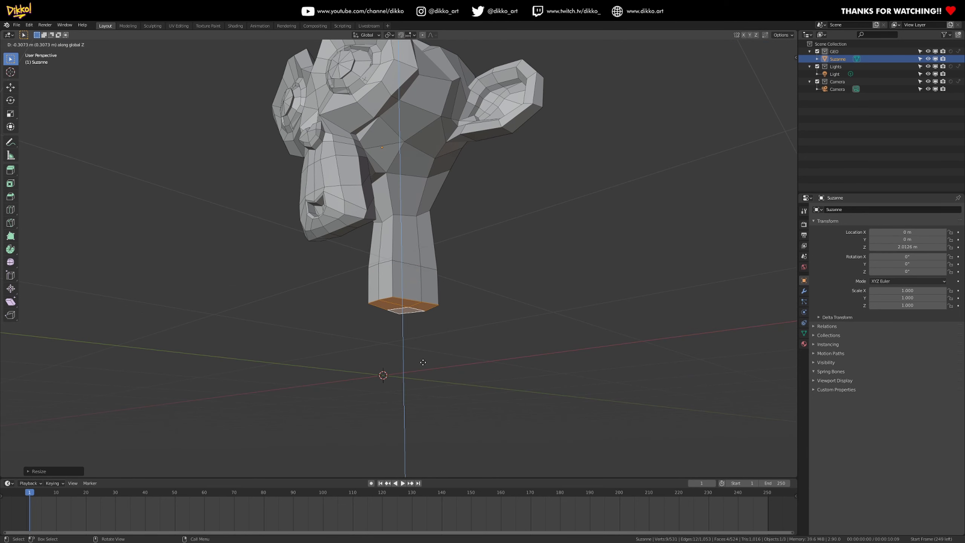
left_click(423, 362)
key("s")
left_click(493, 374)
middle_click_drag(492, 373, 552, 388)
middle_click_drag(500, 353, 452, 365)
Make the neck base a perfect circle with LoopTools Circle.
key("n")
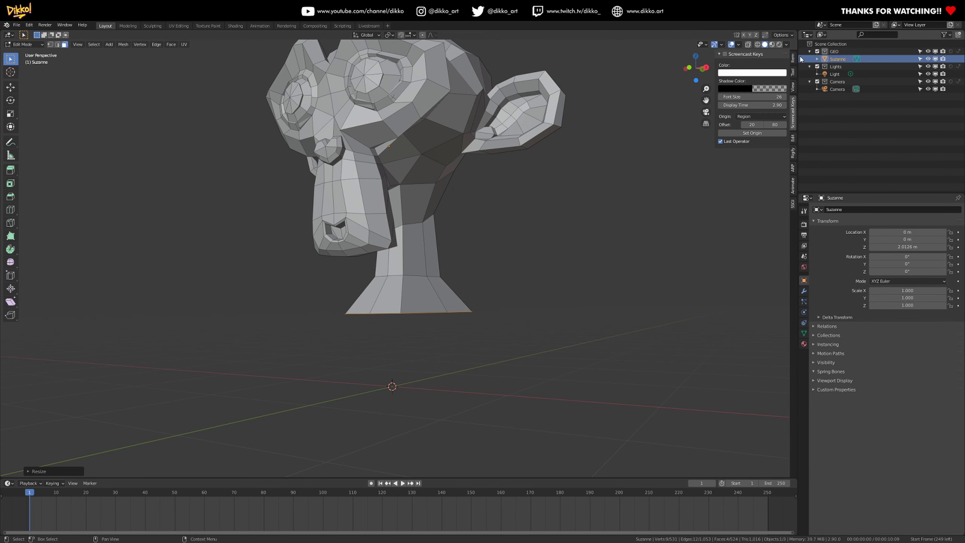
left_click(794, 76)
left_click(793, 86)
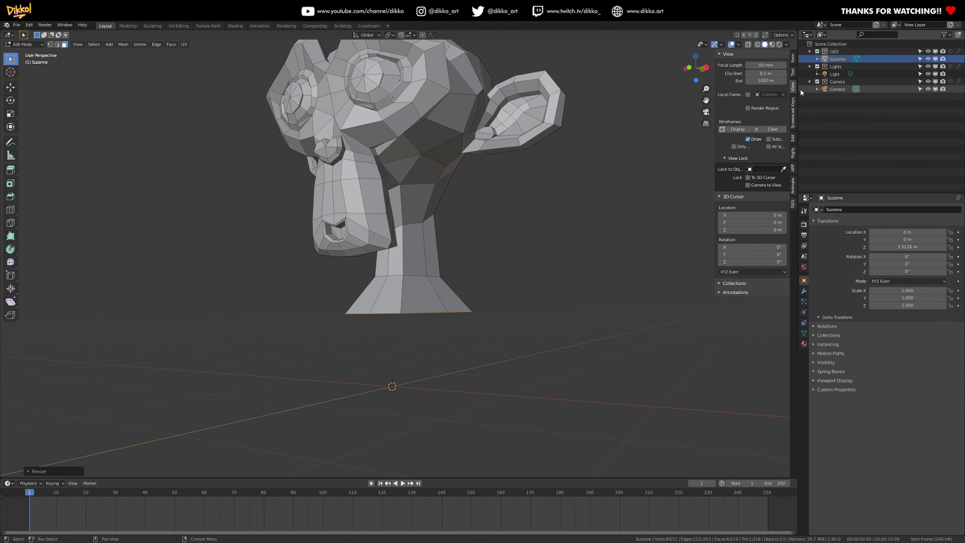
left_click(793, 139)
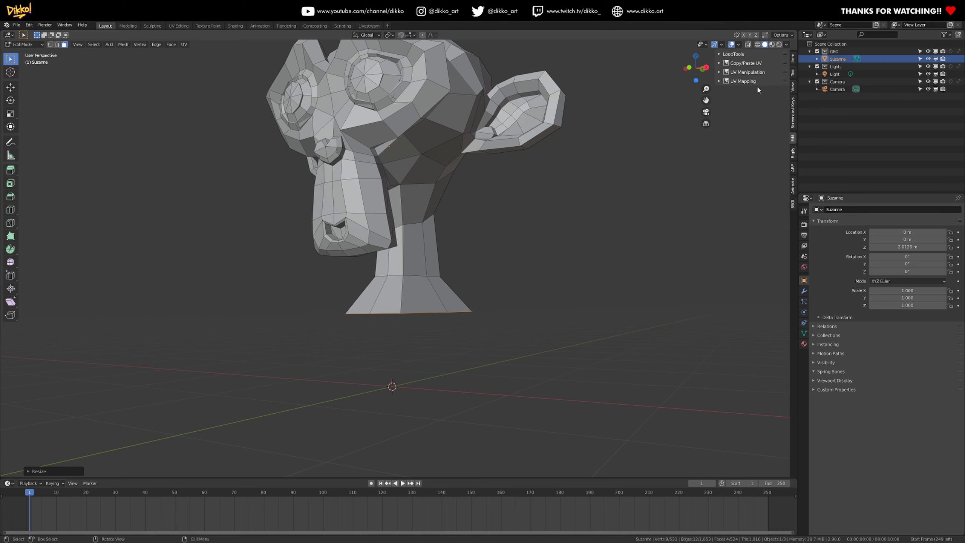
left_click(718, 55)
left_click(758, 73)
middle_click_drag(638, 146, 433, 361)
Extrude the neck base downward and scale it much wider, stretching it along X.
key("e")
left_click(447, 423)
key("s")
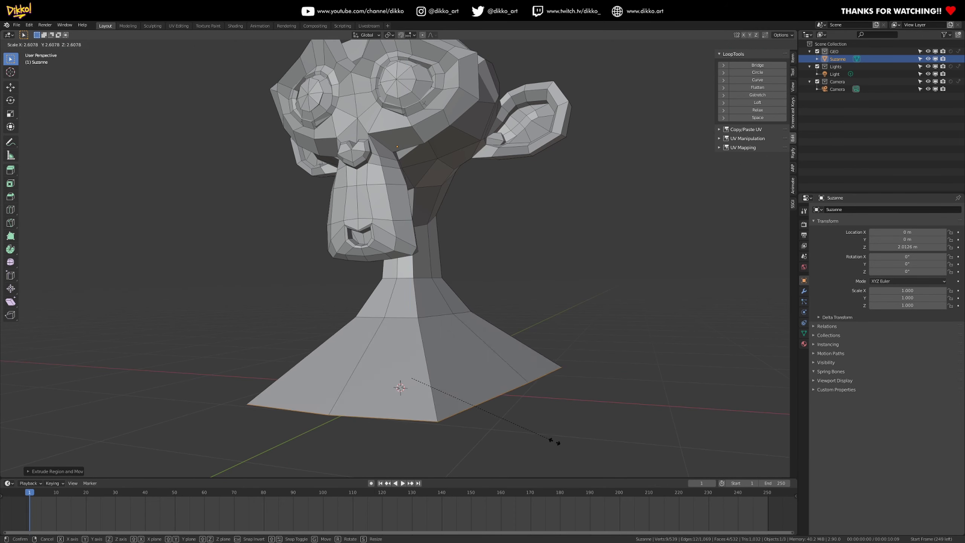
left_click(550, 442)
middle_click_drag(549, 442, 519, 427)
key("s")
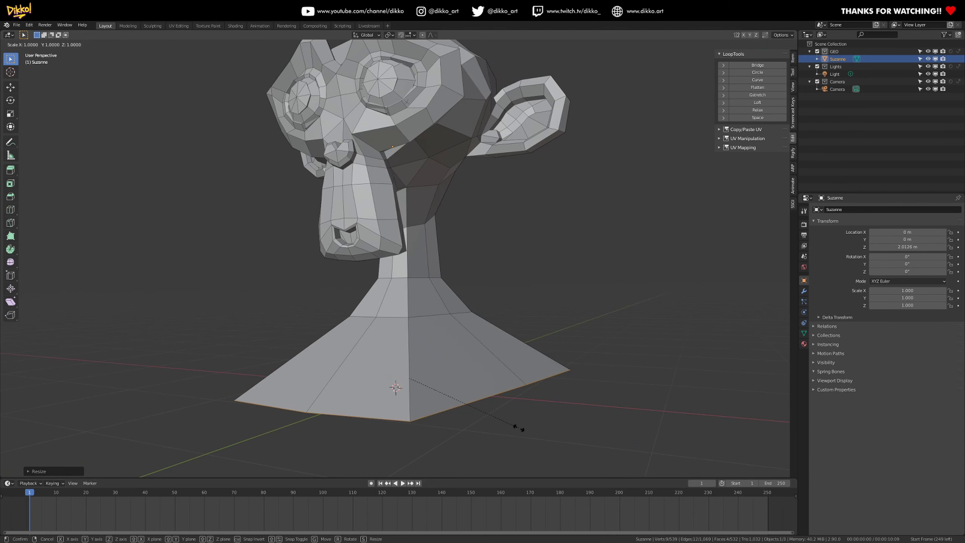
key("x")
left_click(637, 450)
Narrow the pedestal base along X.
middle_click_drag(511, 370, 467, 378)
middle_click_drag(588, 360, 389, 349)
key("s")
key("x")
left_click(509, 365)
Cut two edge loops into the base, one above it, and more into the neck.
key("ctrl+r")
scroll(345, 357, "up", 2)
scroll(344, 360, "down", 1)
left_click(344, 360)
right_click(343, 360)
key("ctrl+r")
left_click(375, 293)
right_click(376, 285)
key("ctrl+r")
left_click(380, 259)
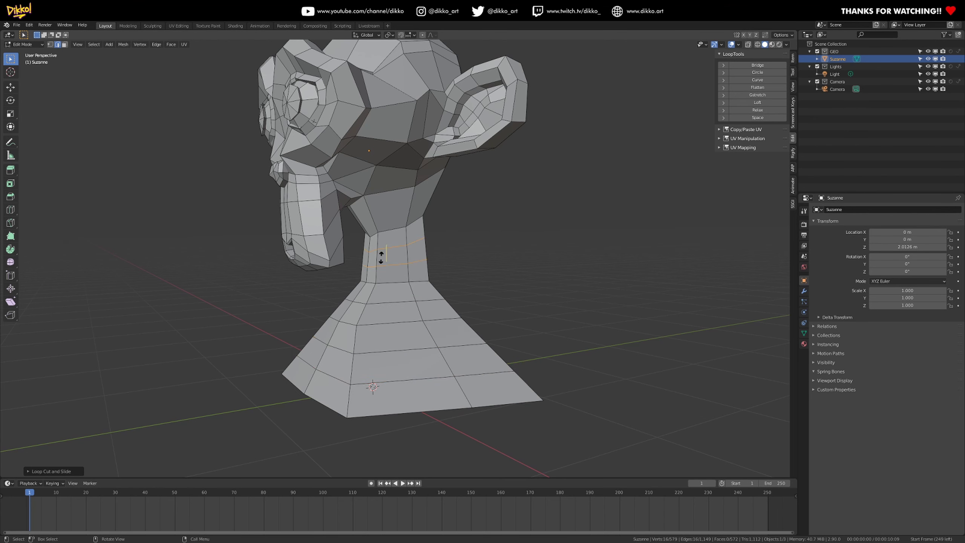
left_click(30, 43)
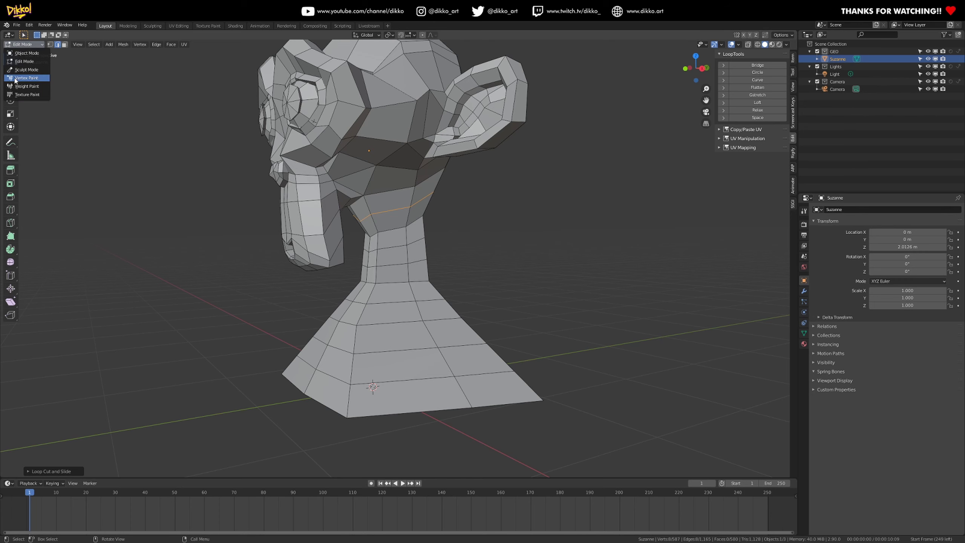
Enter Sculpt Mode with a 152 px Smooth brush, undoing a first trial stroke.
left_click(22, 71)
key("f")
left_click(385, 334)
left_click(11, 178)
left_click_drag(357, 335, 351, 315)
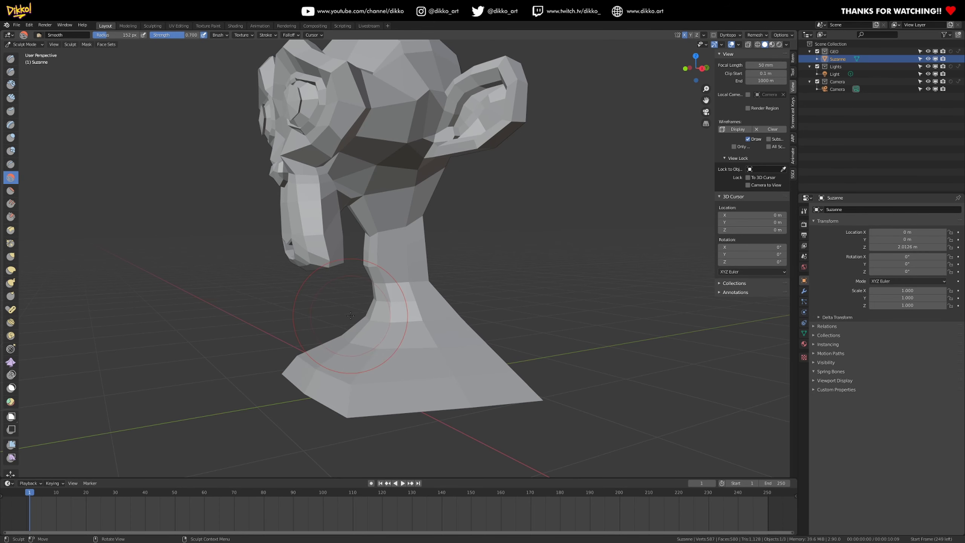
key("ctrl+z")
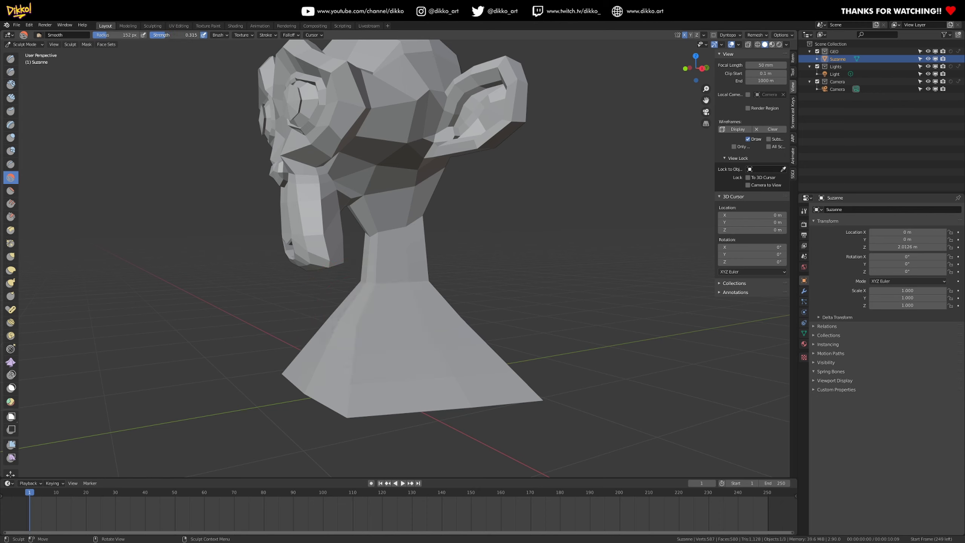
Smooth the neck-to-base junction, lower neck and right side of the base into a flare.
mouse_move(438, 387)
left_mouse_down()
mouse_move(373, 394)
mouse_move(377, 313)
mouse_move(395, 289)
mouse_move(416, 311)
mouse_move(339, 354)
mouse_move(409, 375)
left_mouse_up()
middle_click_drag(409, 374, 378, 376)
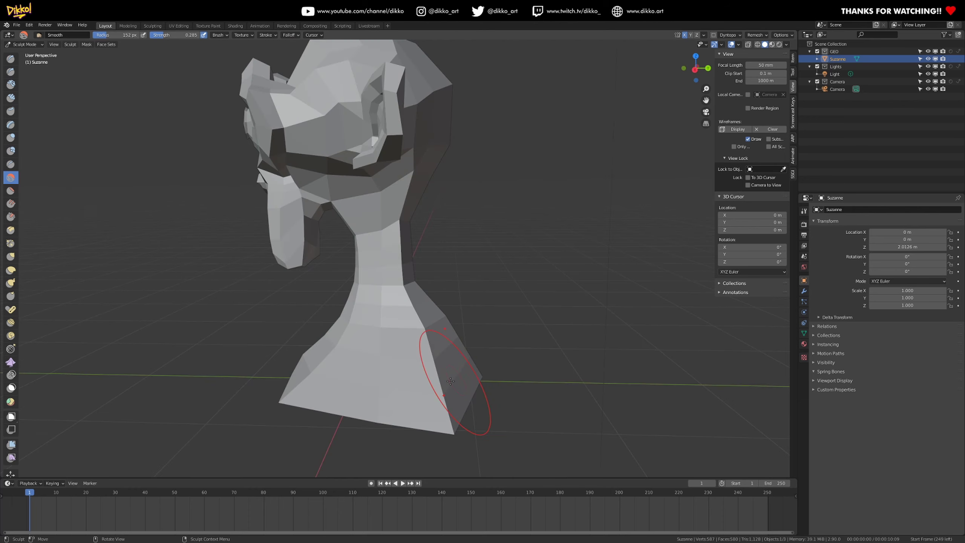
mouse_move(444, 368)
left_mouse_down()
mouse_move(426, 365)
mouse_move(422, 314)
mouse_move(456, 355)
left_mouse_up()
middle_click_drag(456, 355, 384, 362)
left_click_drag(383, 362, 402, 213)
middle_click_drag(402, 213, 488, 247)
scroll(464, 270, "down", 3)
mouse_move(396, 270)
middle_mouse_down()
mouse_move(468, 262)
mouse_move(334, 263)
middle_mouse_up()
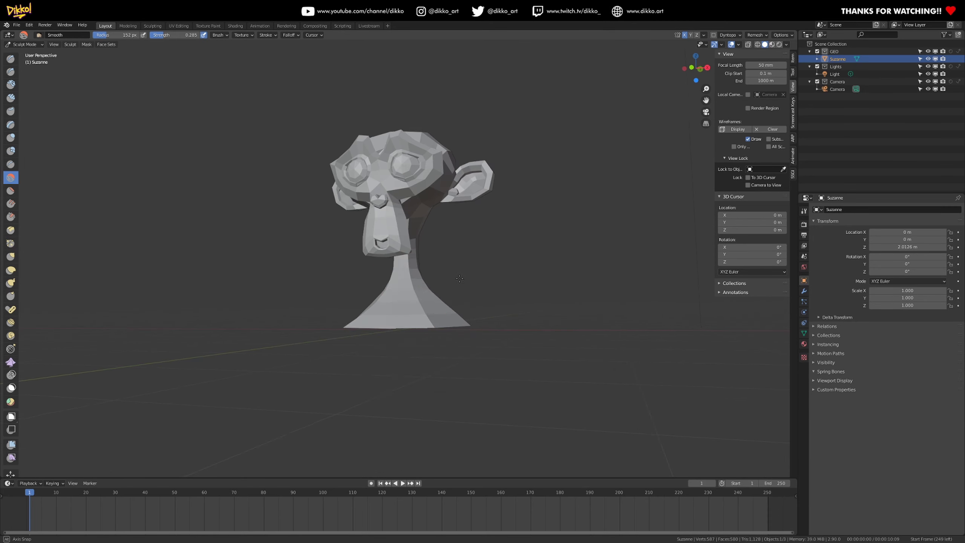
middle_click_drag(287, 285, 247, 291)
scroll(266, 283, "up", 2)
middle_click_drag(410, 243, 147, 250)
Return the bust to Object Mode.
left_click(23, 44)
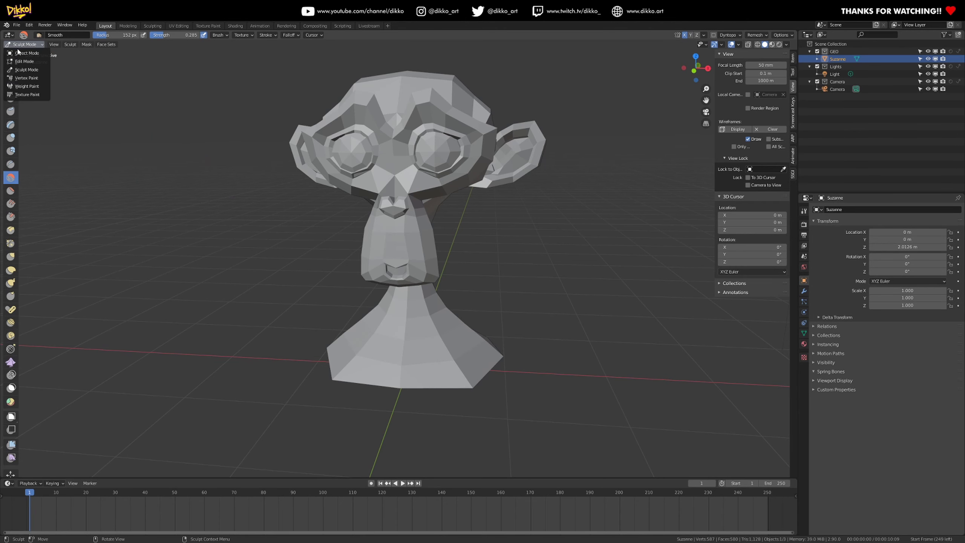
left_click(23, 52)
middle_click_drag(483, 404, 436, 370)
Add a single-bone armature at the base and enable In Front display.
key("shift+a")
mouse_move(407, 336)
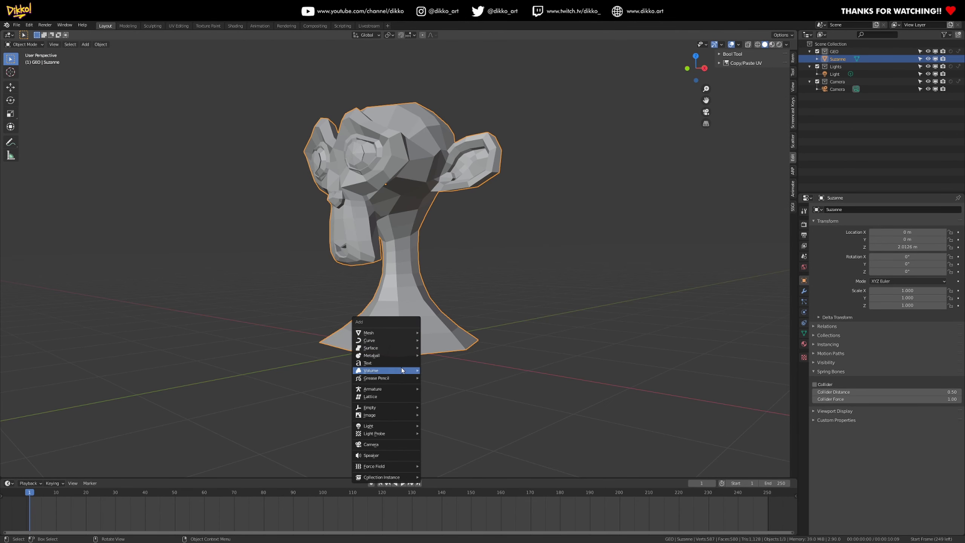
mouse_move(402, 390)
left_click(439, 389)
middle_click_drag(439, 386, 374, 388)
left_click(814, 363)
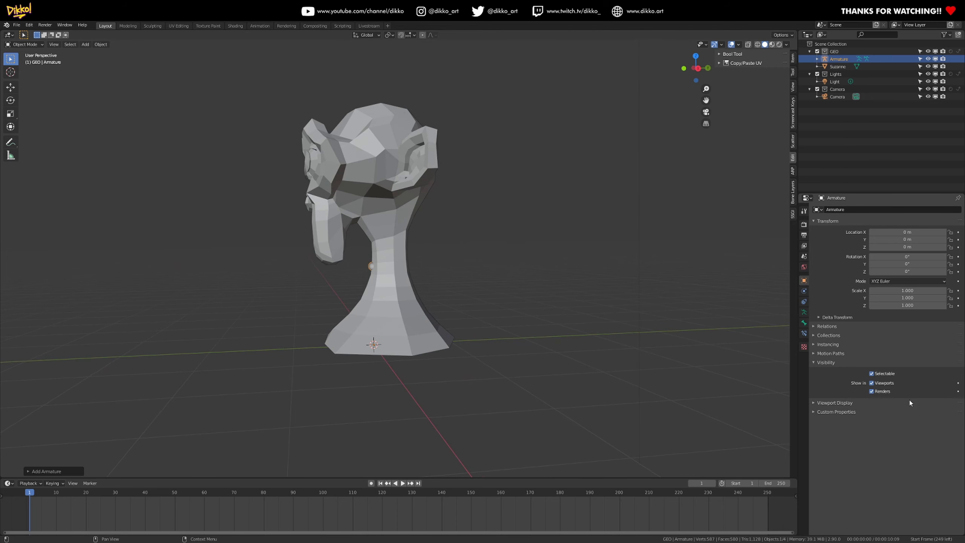
left_click(821, 403)
left_click(872, 431)
Move the bone along Y into the neck and extrude a second bone up into the head.
key("Tab")
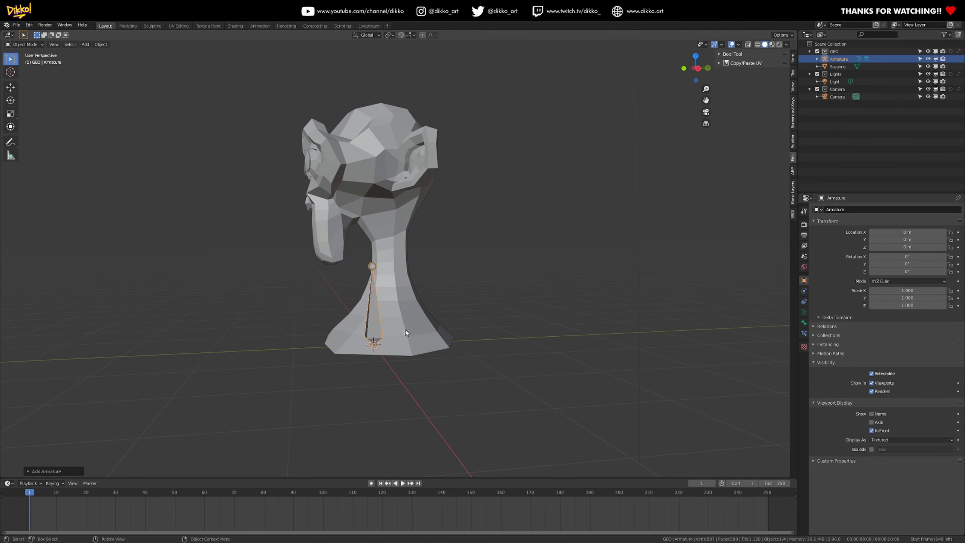
key("g")
key("y")
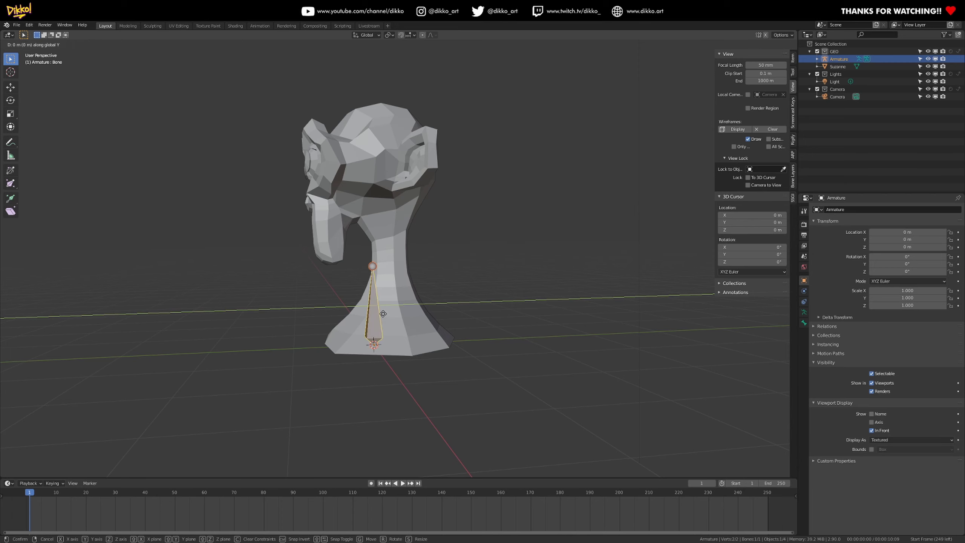
left_click(400, 314)
left_click(390, 261)
key("z")
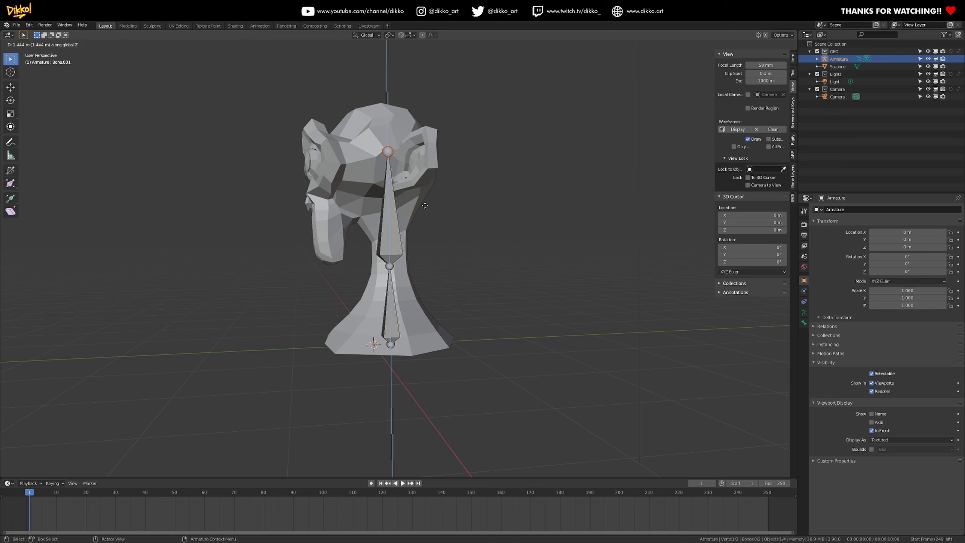
left_click(414, 157)
mouse_move(374, 243)
middle_mouse_down()
mouse_move(435, 249)
mouse_move(406, 266)
mouse_move(376, 237)
middle_mouse_up()
Extrude a vertical third bone above the head, nudge Bone.002 into place, and open the save dialog.
key("e")
key("z")
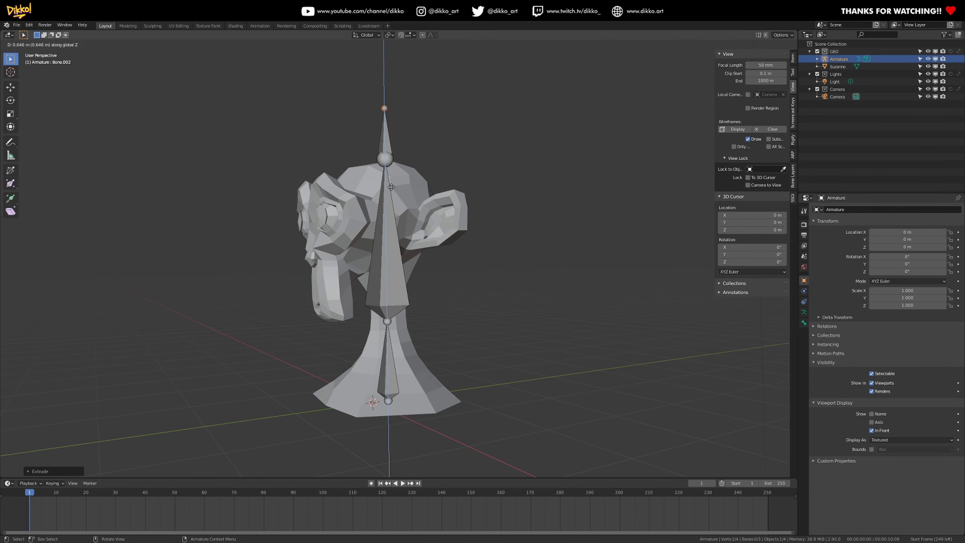
left_click(391, 187)
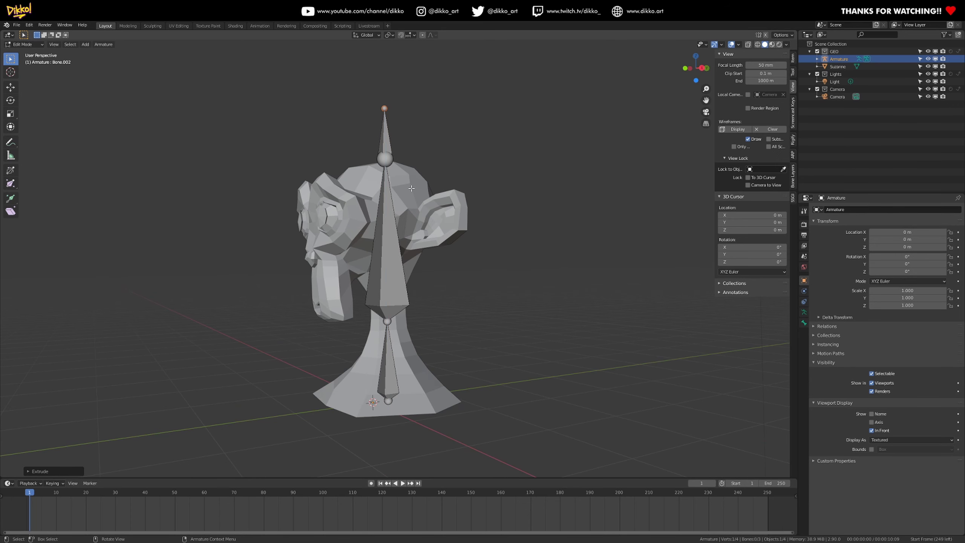
left_click(387, 143)
middle_click_drag(405, 175, 388, 186)
left_click(385, 224)
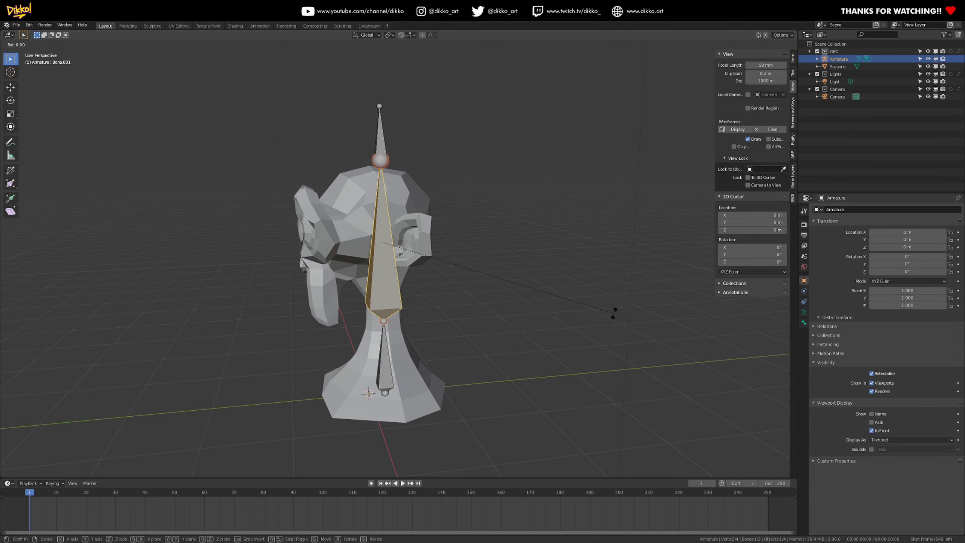
left_click(375, 141)
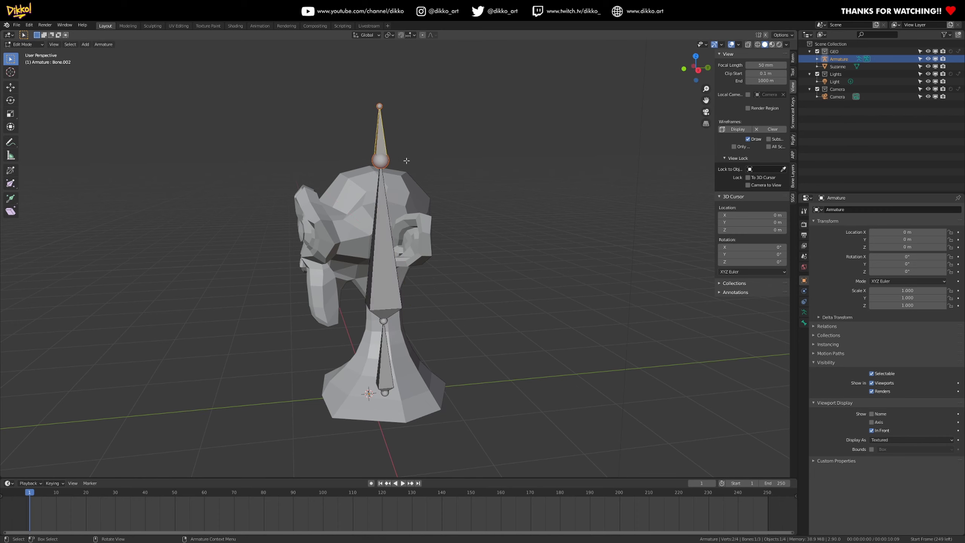
left_click(10, 87)
left_click_drag(414, 135, 341, 118)
mouse_move(404, 404)
middle_mouse_down()
mouse_move(397, 386)
mouse_move(428, 390)
mouse_move(402, 390)
middle_mouse_up()
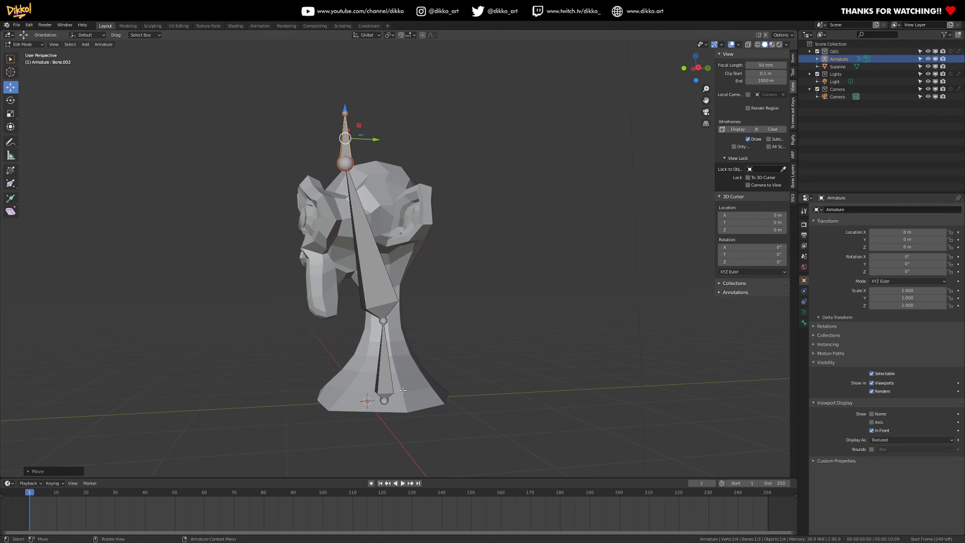
key("ctrl+s")
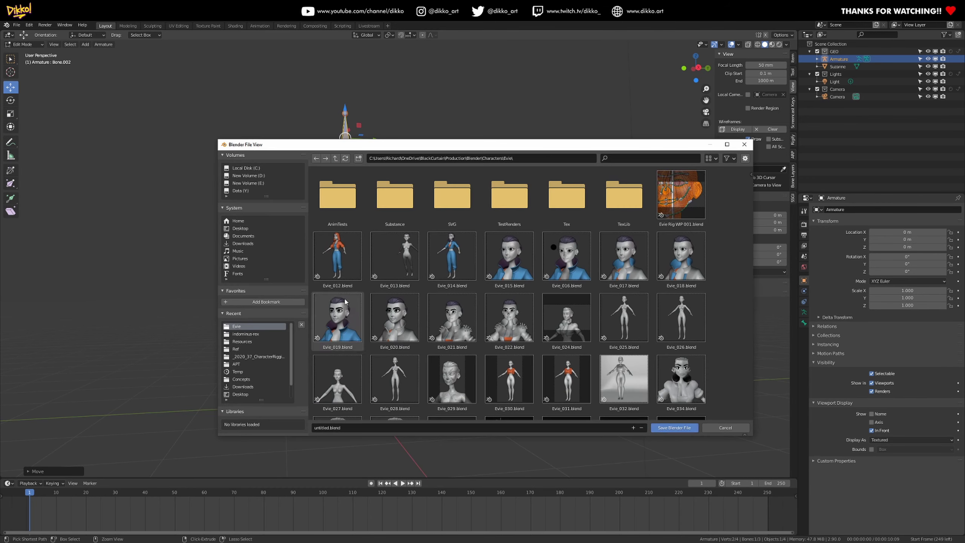
Save the scene as HoodieTest.blend in the recent indominus-rex folder.
left_click(241, 236)
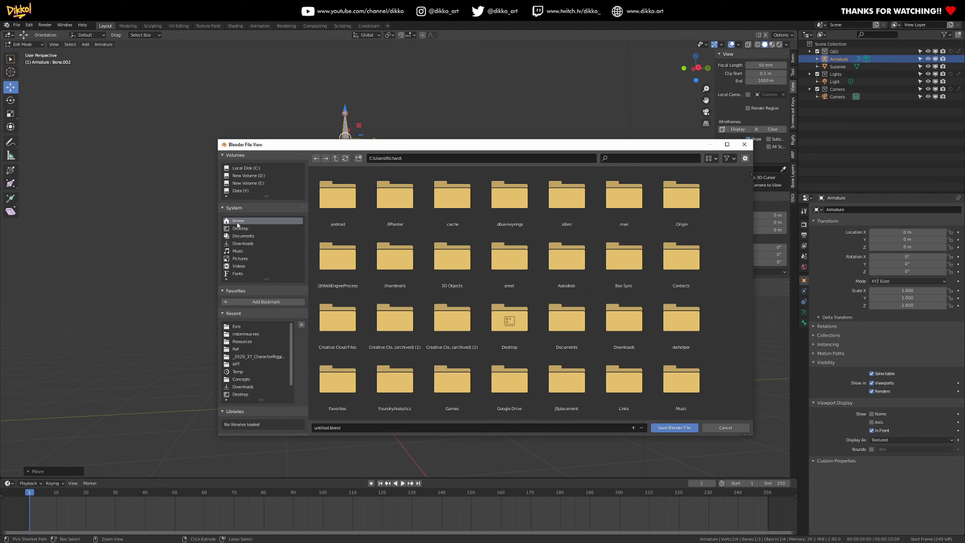
left_click(246, 334)
left_click(437, 427)
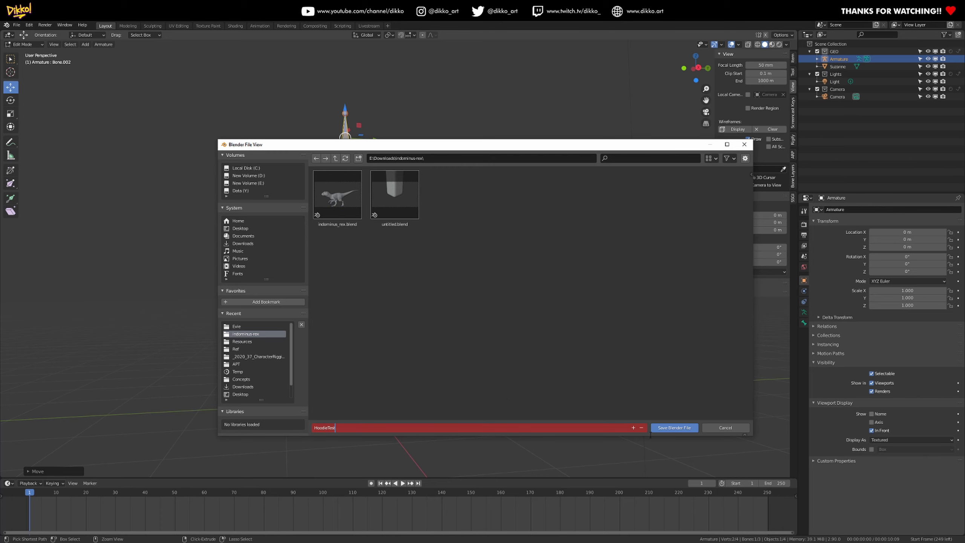
left_click(691, 428)
Switch back to Object Mode.
left_click(16, 44)
left_click(20, 54)
middle_click_drag(437, 302, 380, 341)
Add a cylinder mesh and enter Edit Mode with face selection.
key("shift+a")
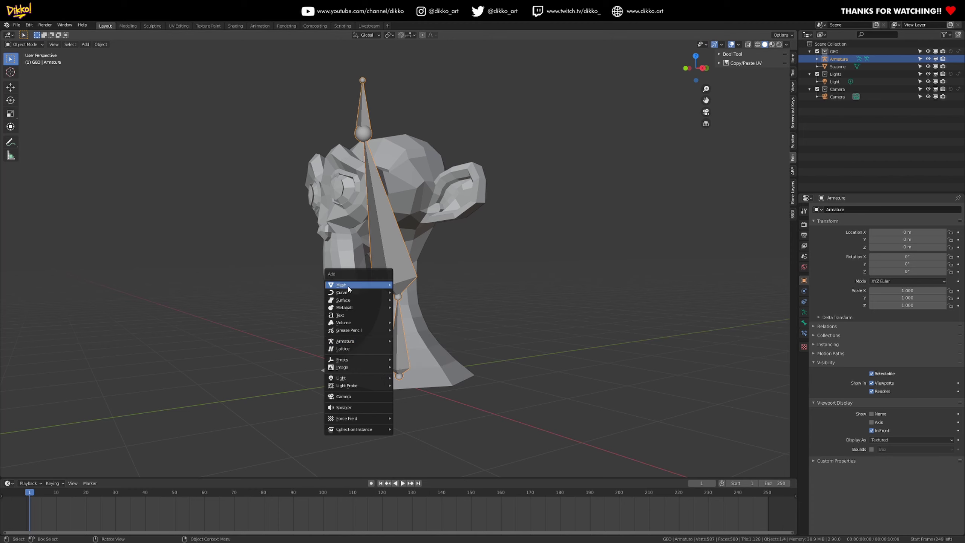
mouse_move(346, 285)
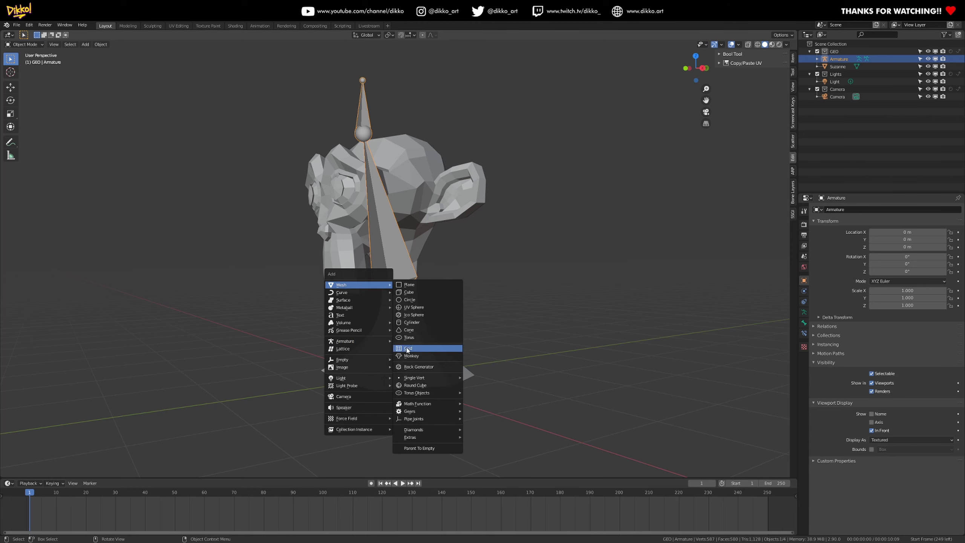
left_click(412, 322)
key("Tab")
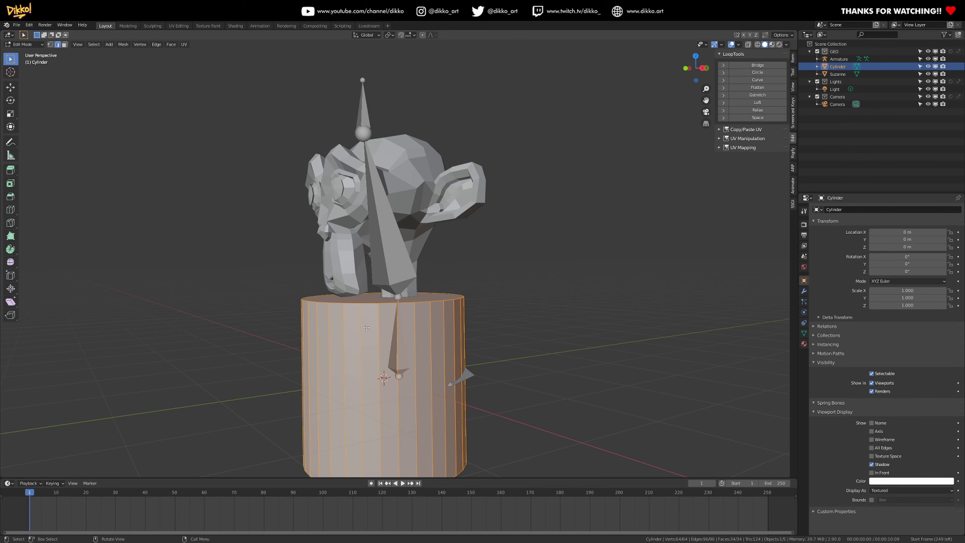
left_click(66, 46)
Delete only the cylinder's bottom cap face.
left_click(327, 298)
scroll(327, 299, "down", 2)
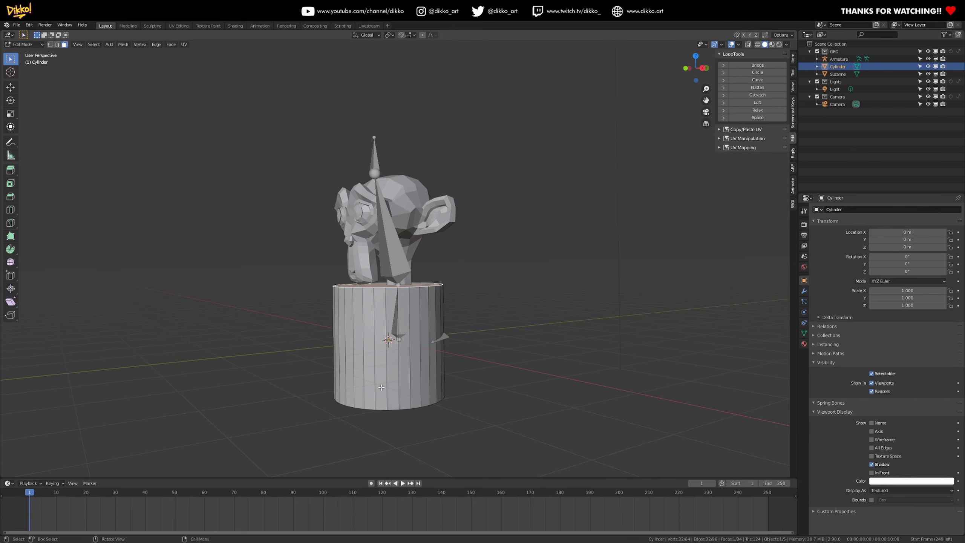
middle_click_drag(384, 413, 389, 376)
left_click(389, 375, "shift")
key("x")
left_click(391, 376)
key("ctrl+z")
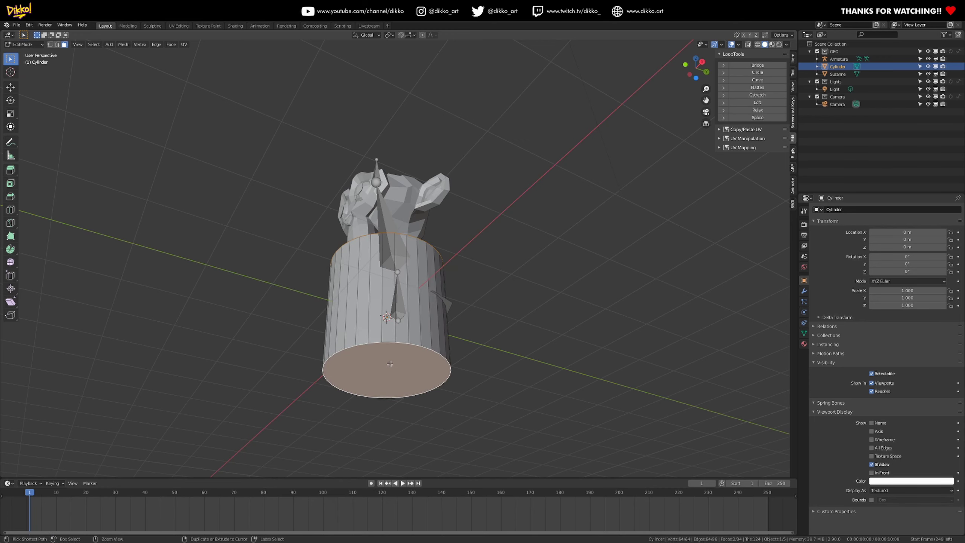
key("x")
left_click(375, 389)
key("ctrl+z")
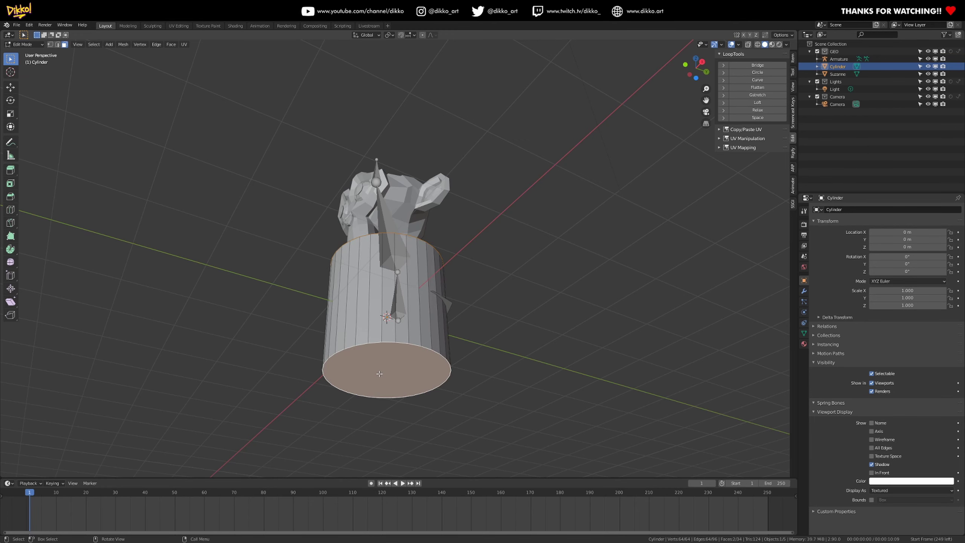
key("x")
left_click(356, 366)
middle_click_drag(356, 367, 457, 407)
Widen the whole cylinder along X, shrink it, and shift it along Y.
key("a")
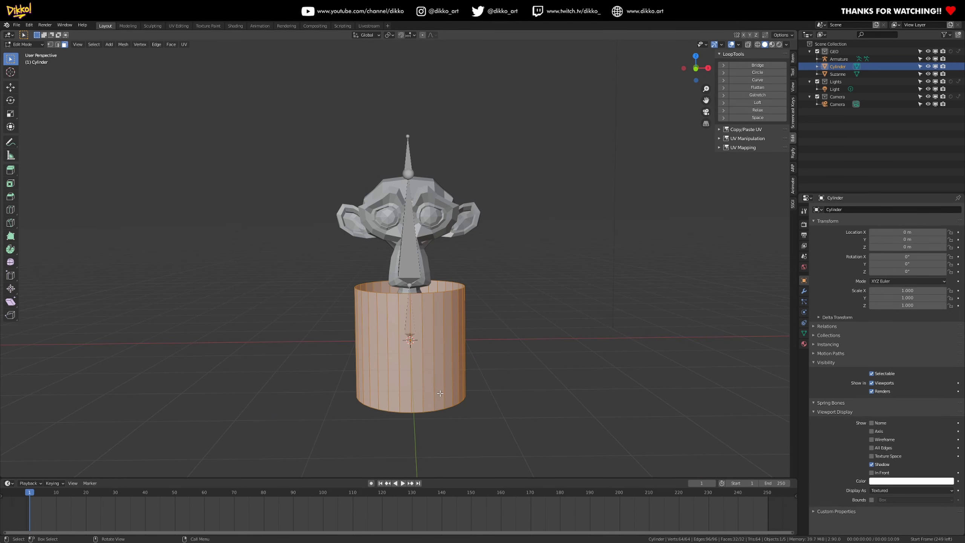
key("s")
key("x")
left_click(515, 433)
middle_click_drag(515, 434, 446, 348)
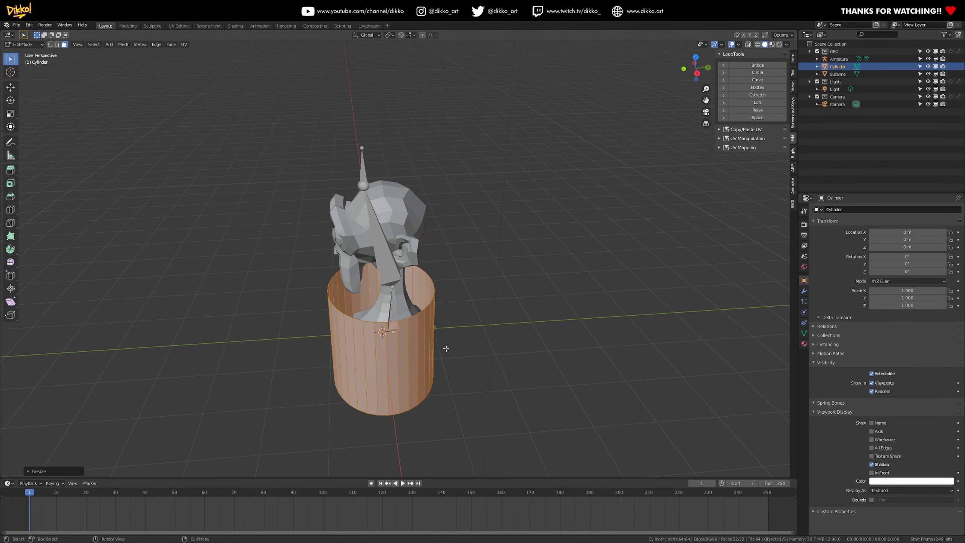
key("s")
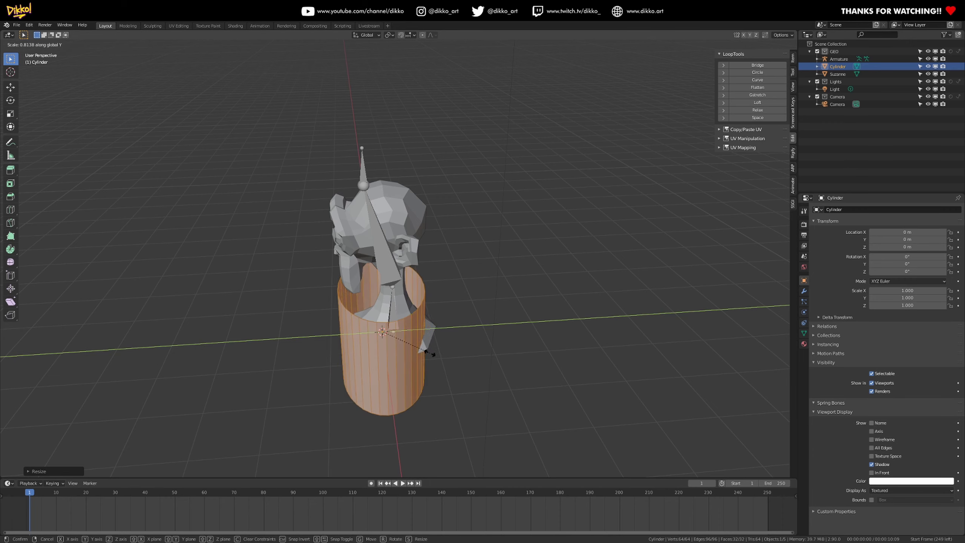
left_click(438, 352)
key("g")
key("y")
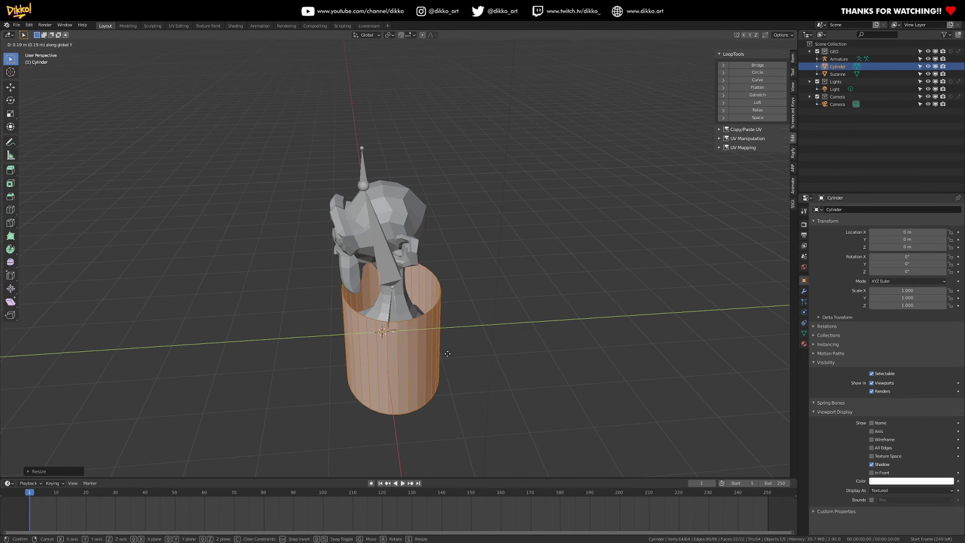
left_click(449, 350)
Raise the cylinder's bottom edge loop along Z.
middle_click_drag(412, 366, 456, 334)
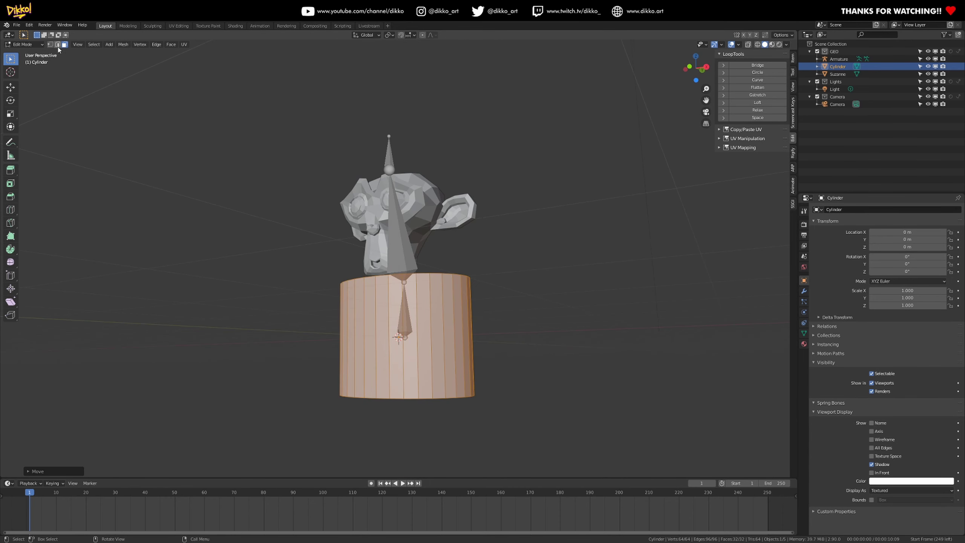
left_click(393, 399, "alt")
key("g")
key("z")
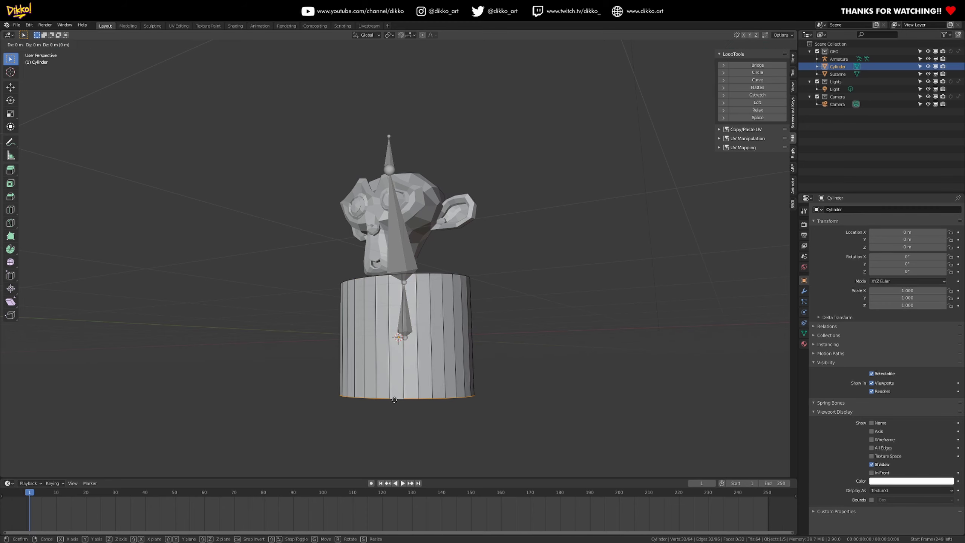
left_click(383, 341)
Narrow the top loop along X and Y, then lower it along Z.
middle_click_drag(384, 341, 456, 317)
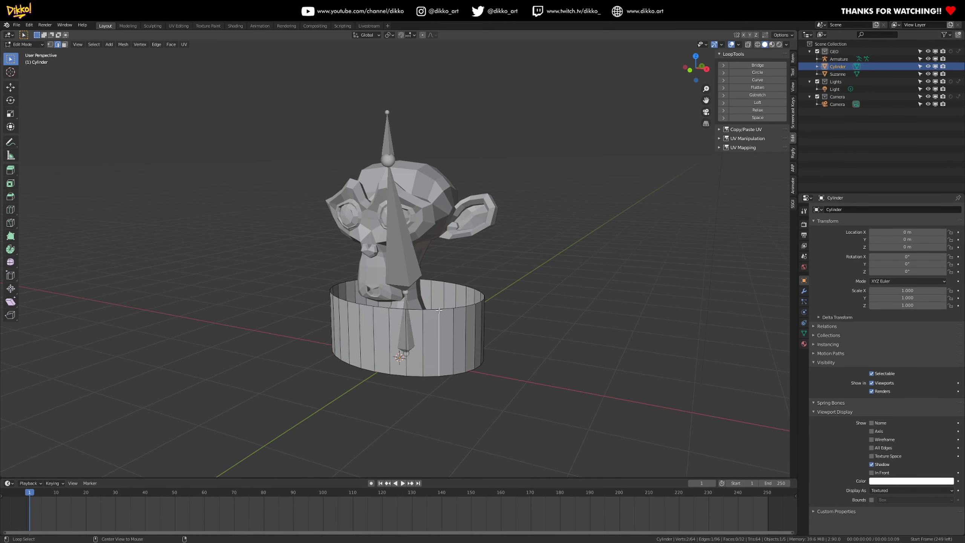
key("s")
key("x")
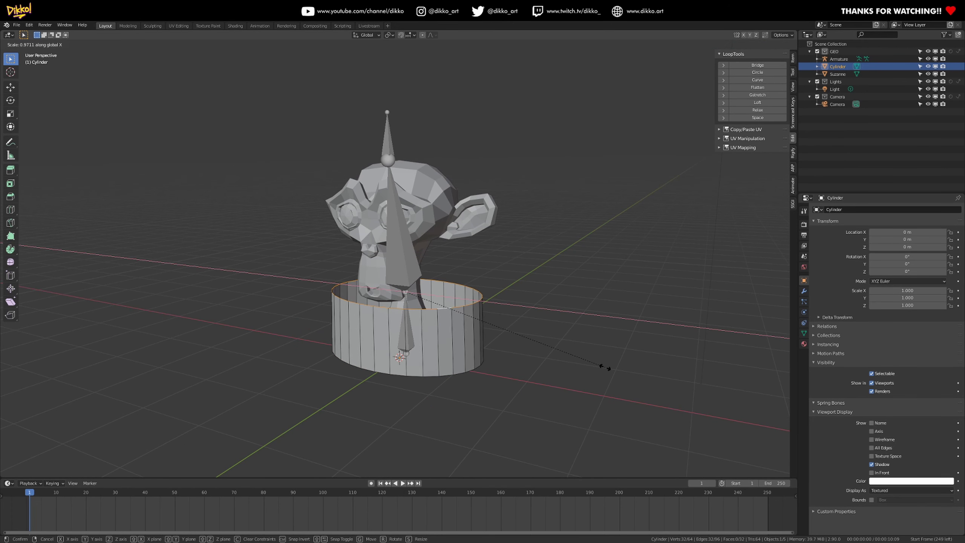
left_click(501, 337)
middle_click_drag(513, 339, 538, 319)
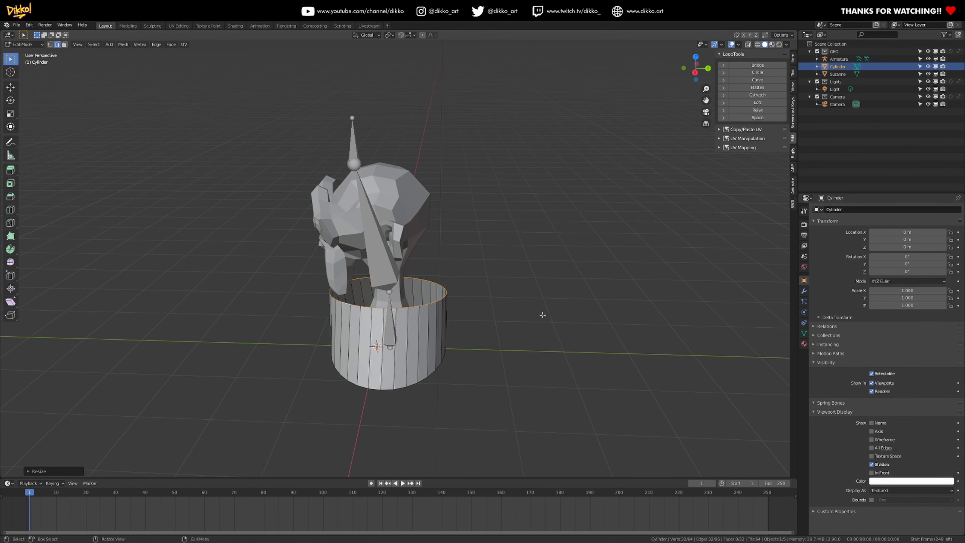
key("s")
key("y")
left_click(469, 312)
middle_click_drag(470, 312, 406, 289)
key("g")
key("z")
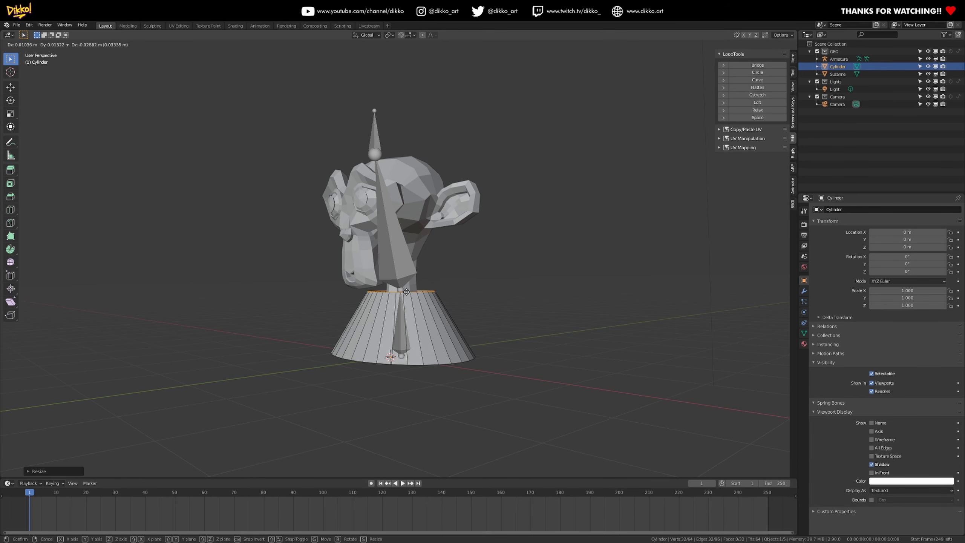
left_click(423, 327)
mouse_move(423, 327)
middle_mouse_down()
mouse_move(400, 344)
mouse_move(414, 339)
middle_mouse_up()
scroll(399, 343, "up", 2)
Select the full edge ring around the collar rim.
middle_click_drag(149, 123, 316, 374)
left_click(382, 365)
left_click(393, 349, "ctrl")
middle_click_drag(393, 348, 323, 357)
left_click(439, 339, "ctrl")
key("ctrl+z")
left_click(440, 337, "ctrl")
middle_click_drag(440, 337, 379, 350)
Extrude the collar rim upward along Z and widen the new ring along X.
key("e")
key("z")
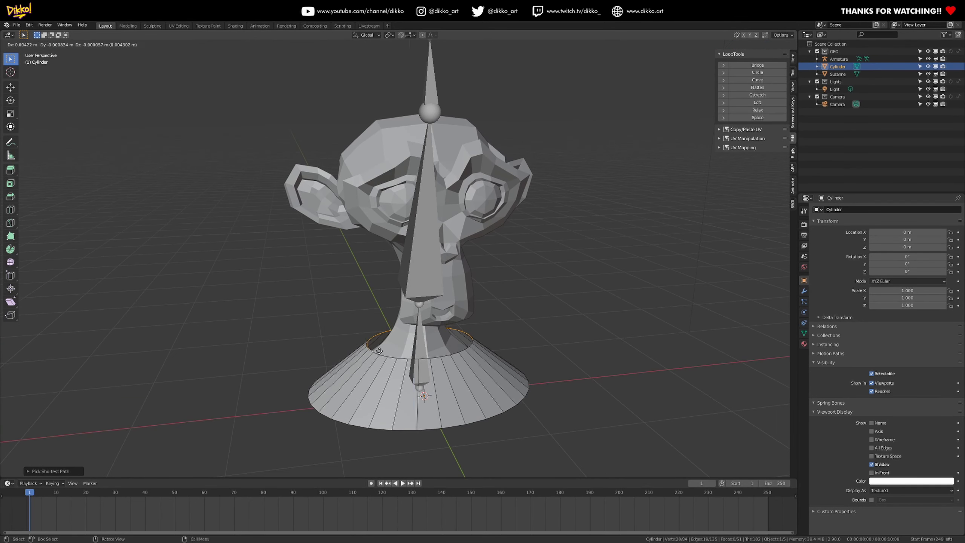
left_click(406, 125)
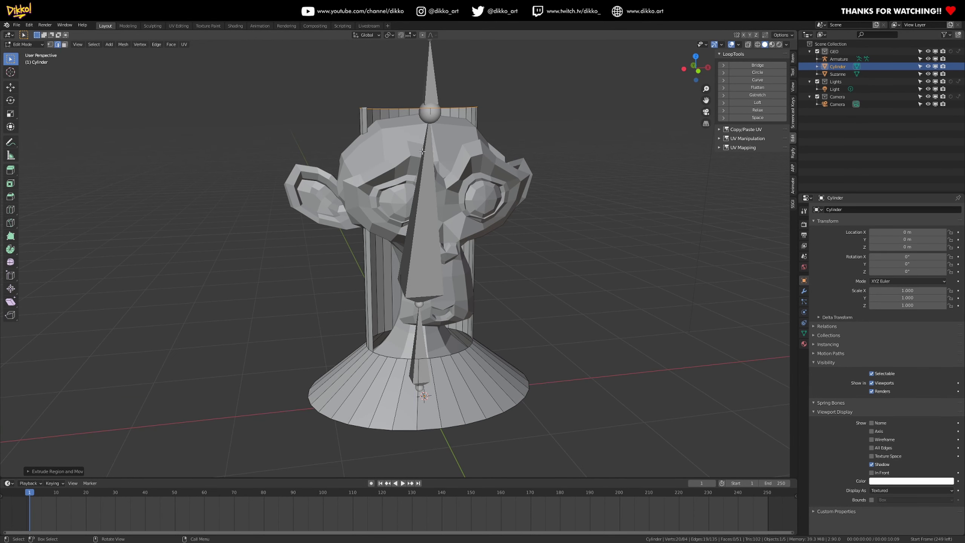
key("s")
key("x")
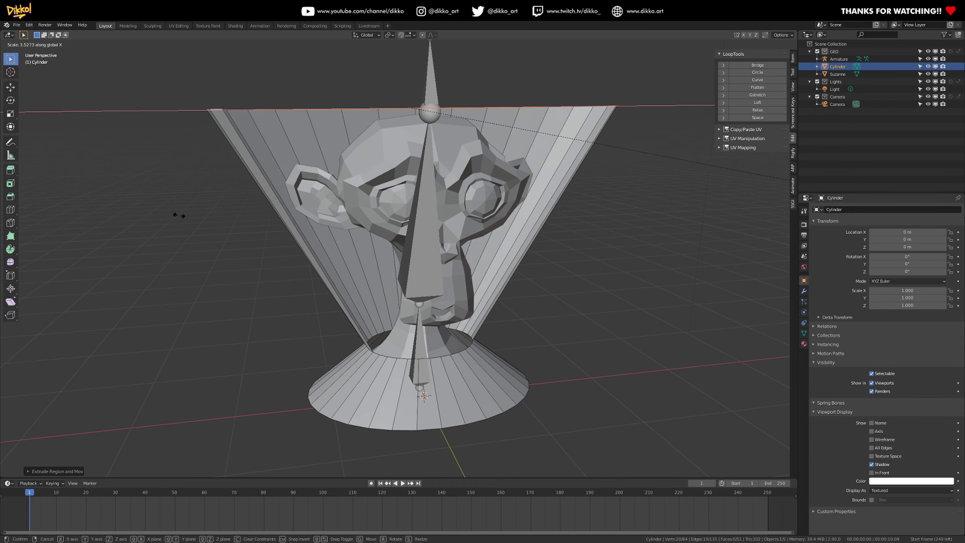
left_click(178, 209)
middle_click_drag(179, 210, 526, 250)
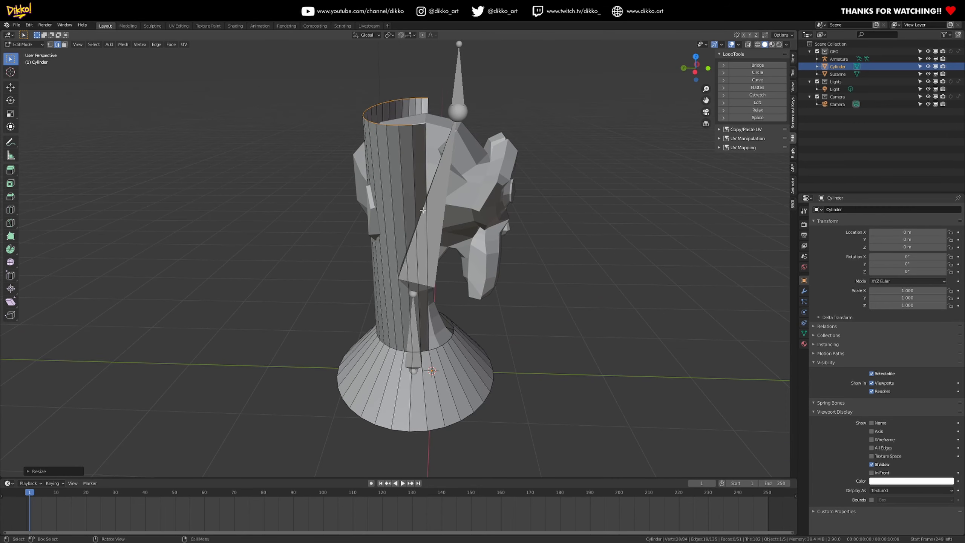
middle_click_drag(422, 189, 405, 170)
In Right Ortho view, move, rotate and scale the top ring into a backward-fanning wedge.
key("KP_1")
key("KP_3")
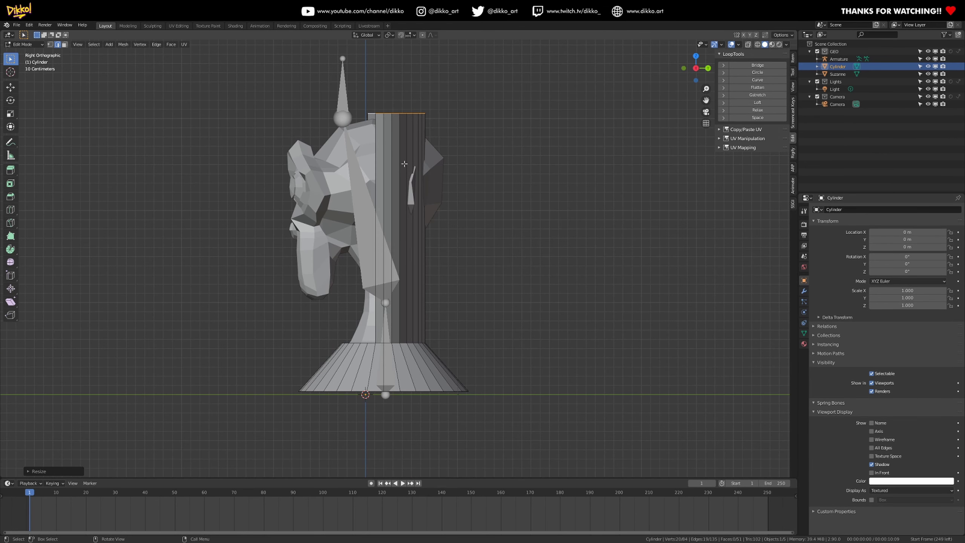
key("g")
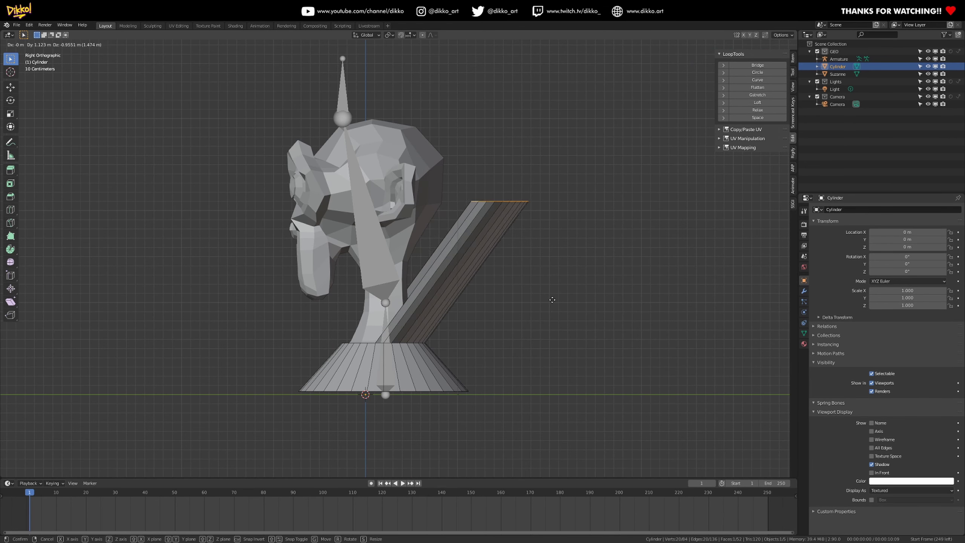
left_click(582, 234)
key("r")
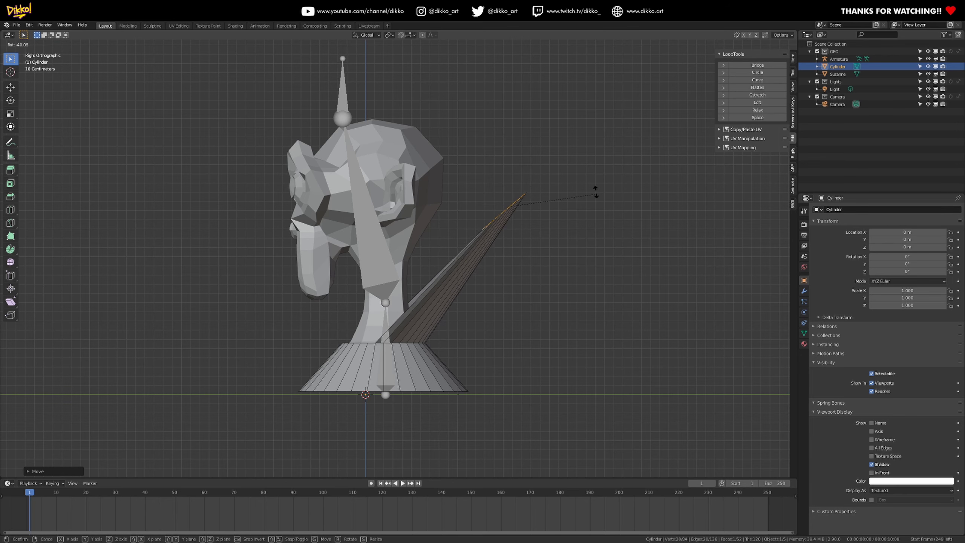
left_click(594, 215)
key("s")
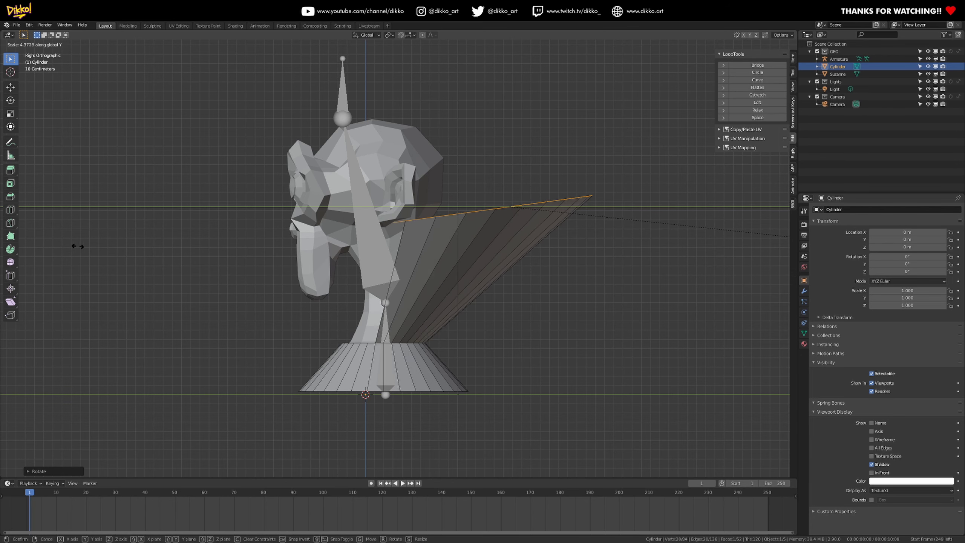
left_click(75, 243)
key("g")
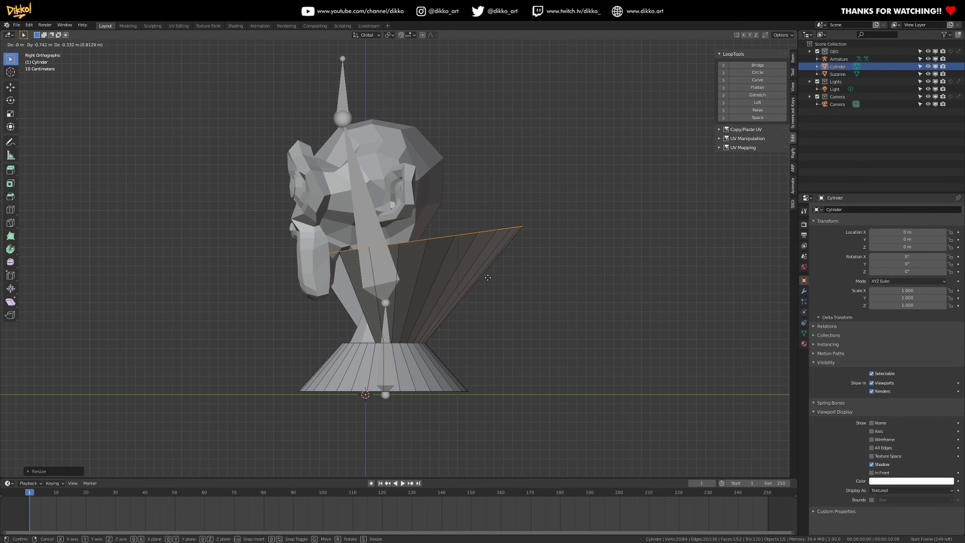
left_click(517, 270)
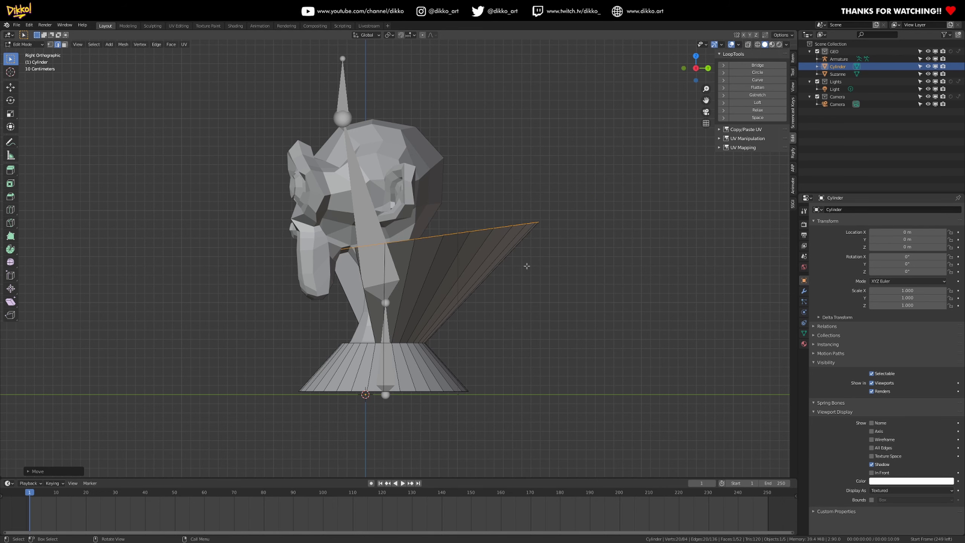
Extrude another band from the top ring and rotate it back.
key("e")
left_click(501, 145)
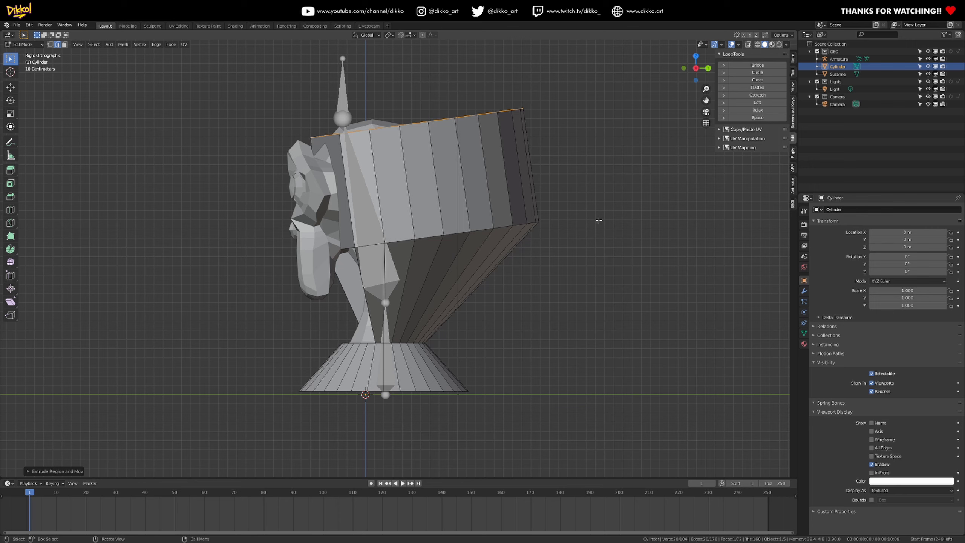
key("e")
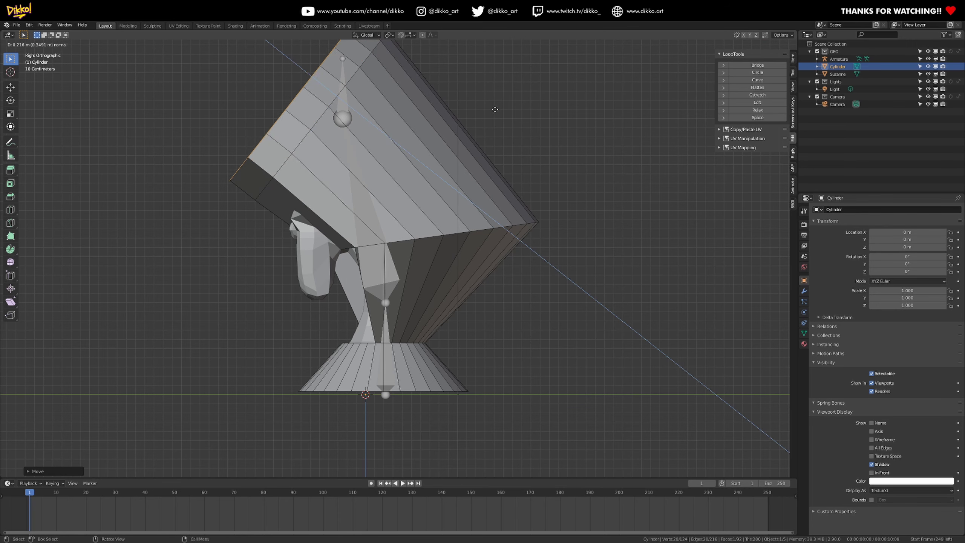
left_click(476, 118)
key("ctrl+z")
key("r")
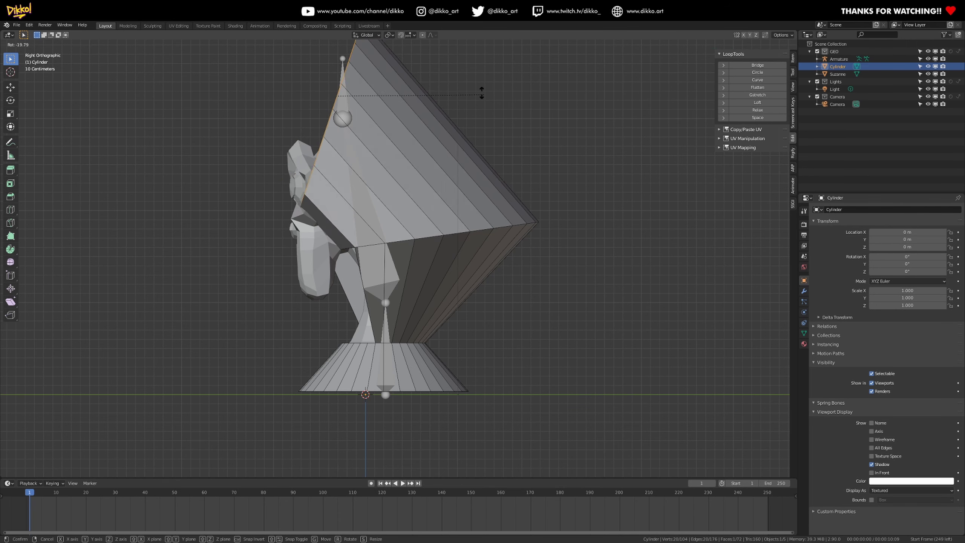
left_click(482, 92)
middle_click_drag(482, 92, 438, 189)
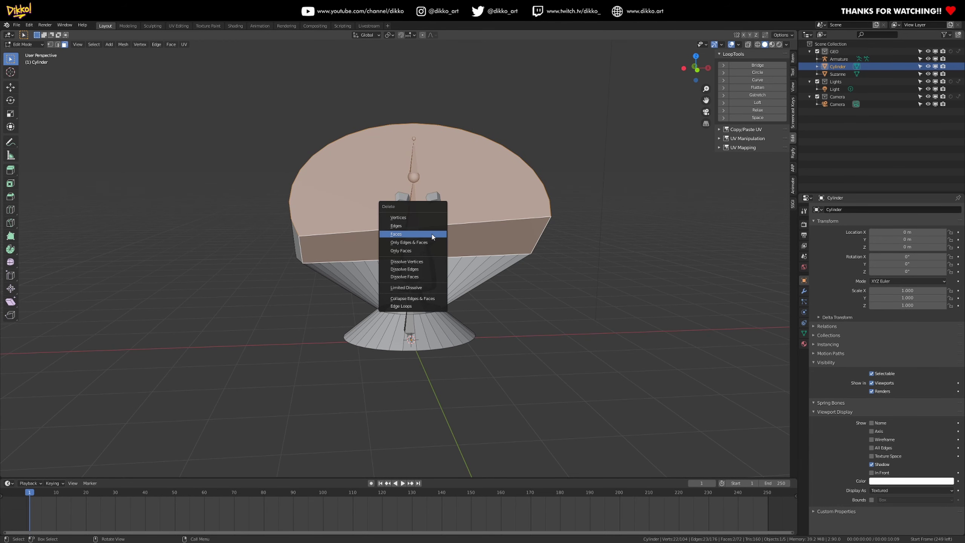
Delete the hood's top cap faces and extrude the open rim inward.
left_click(433, 236)
middle_click_drag(433, 237, 337, 279)
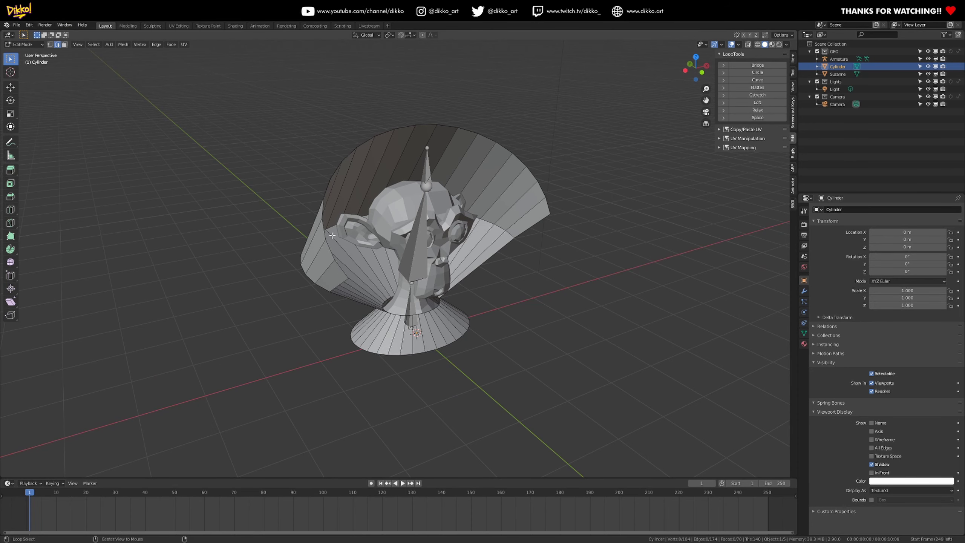
key("e")
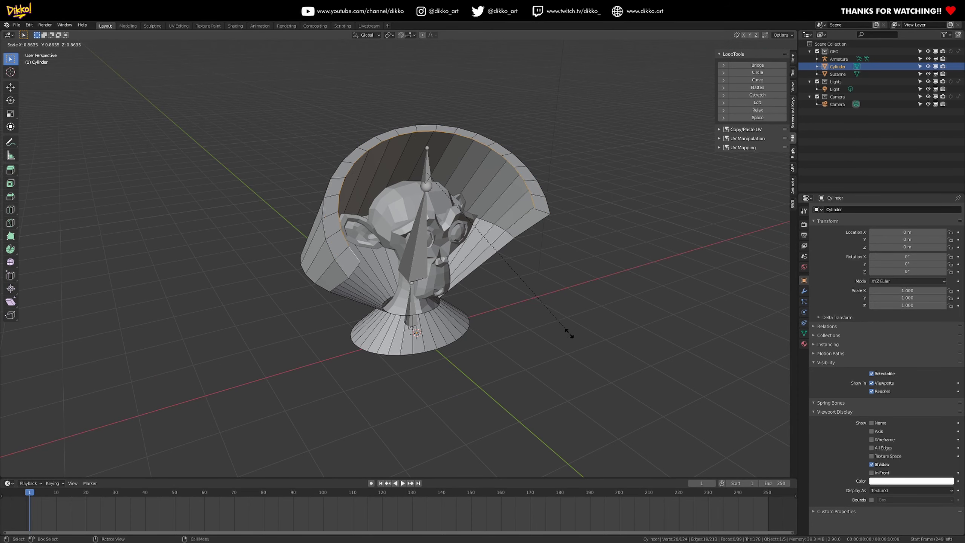
left_click(518, 328)
middle_click_drag(518, 328, 347, 234)
key("g")
left_click(354, 271)
Flatten the inner rim along Z and tilt it around the X axis.
key("s")
key("z")
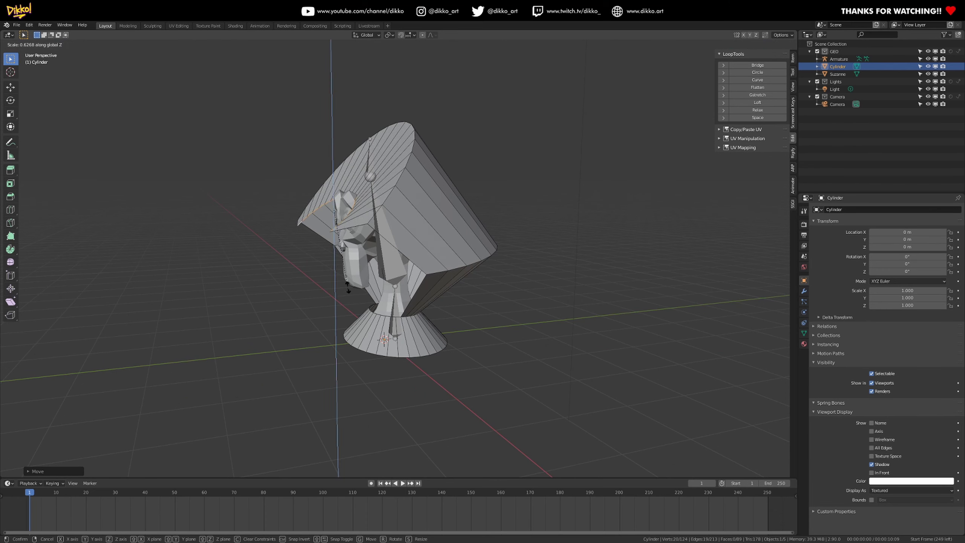
left_click(399, 290)
key("ctrl+z")
key("s")
key("z")
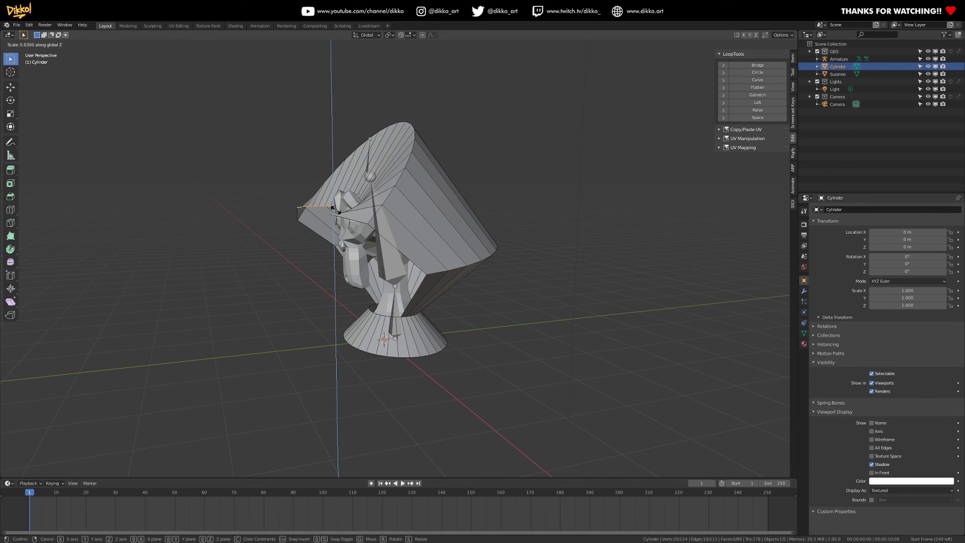
left_click(336, 209)
key("r")
key("x")
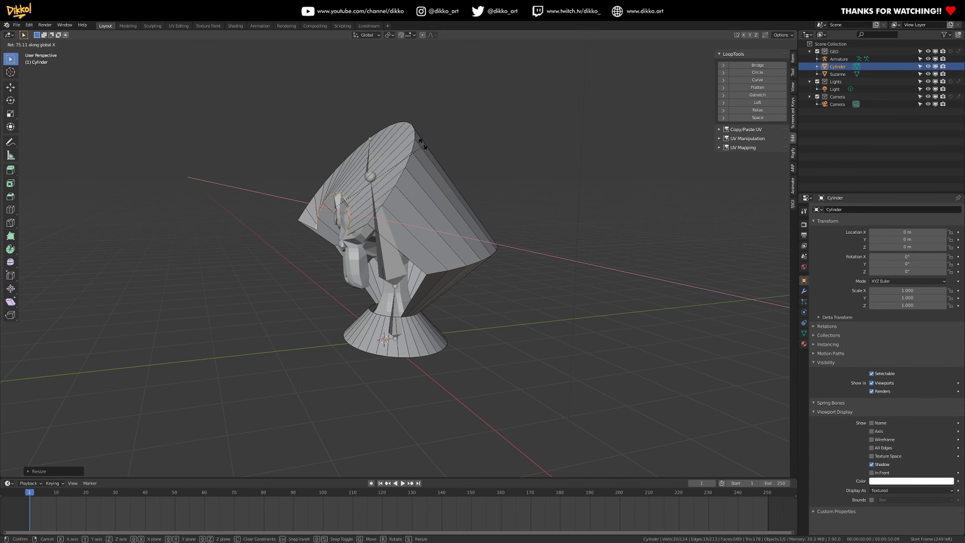
left_click(397, 140)
Rescale the rim vertically and move the loop to frame the face.
middle_click_drag(395, 146, 444, 152)
key("s")
key("z")
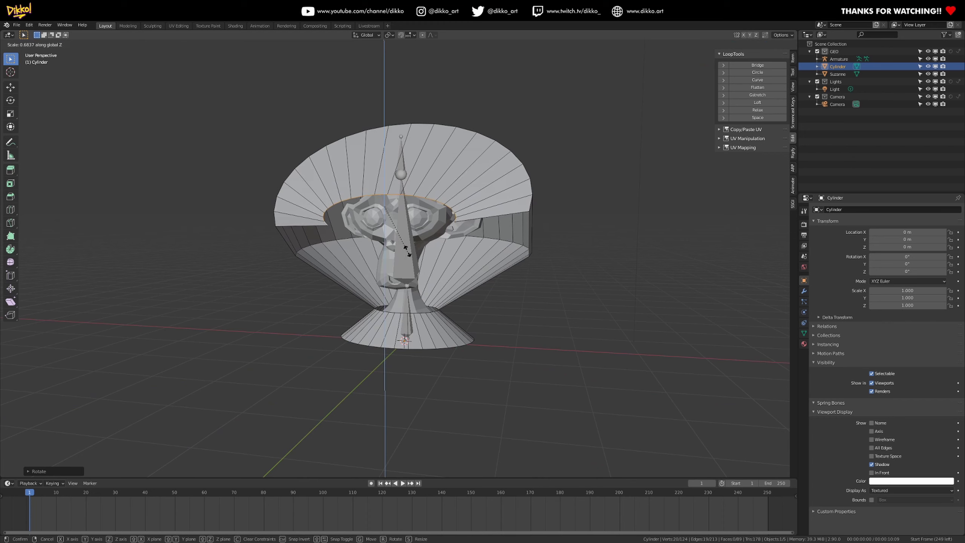
left_click(408, 237)
middle_click_drag(397, 227, 508, 213)
key("g")
left_click(324, 233)
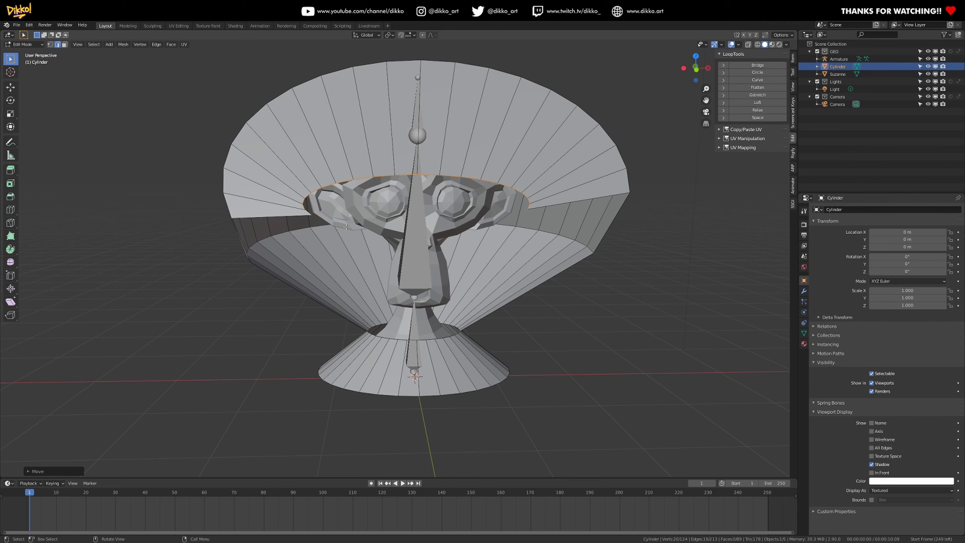
Flatten the edge loop with S Z 0 and smooth it with the Smooth tool.
key("s")
key("z")
key("0")
key("Return")
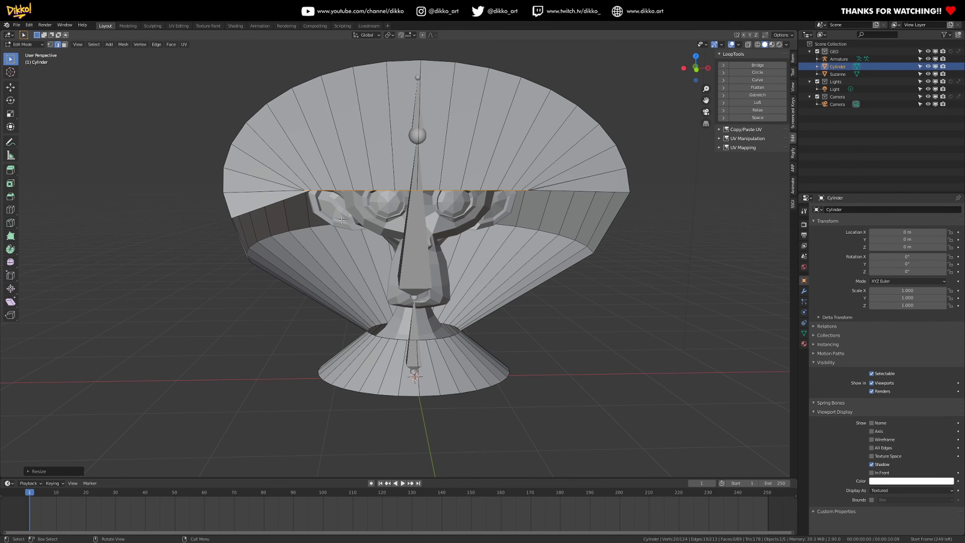
left_click(9, 263)
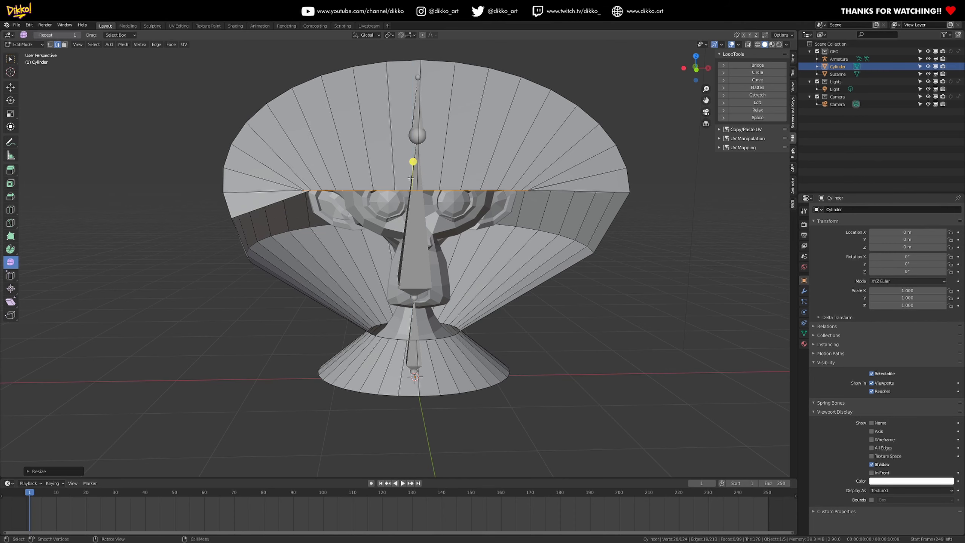
left_click_drag(412, 161, 630, 108)
Flatten the loop again and drag it down toward the face with the Move gizmo.
key("s")
key("z")
key("0")
key("Return")
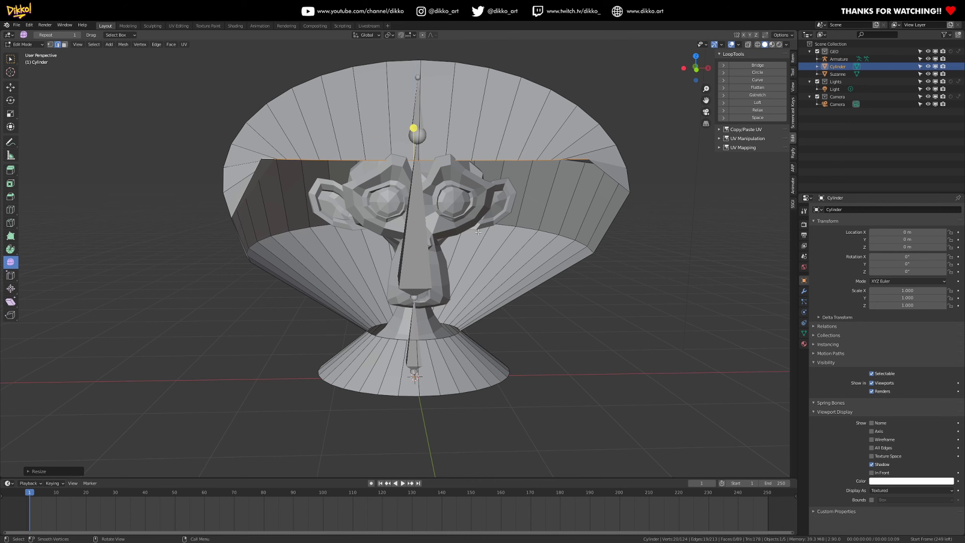
left_click(11, 87)
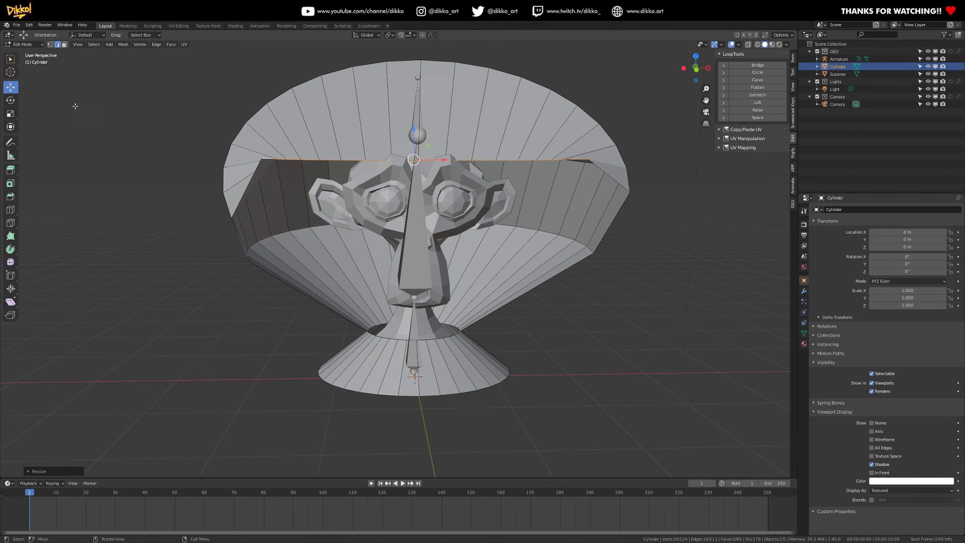
left_click_drag(414, 129, 414, 164)
middle_click_drag(415, 164, 326, 201)
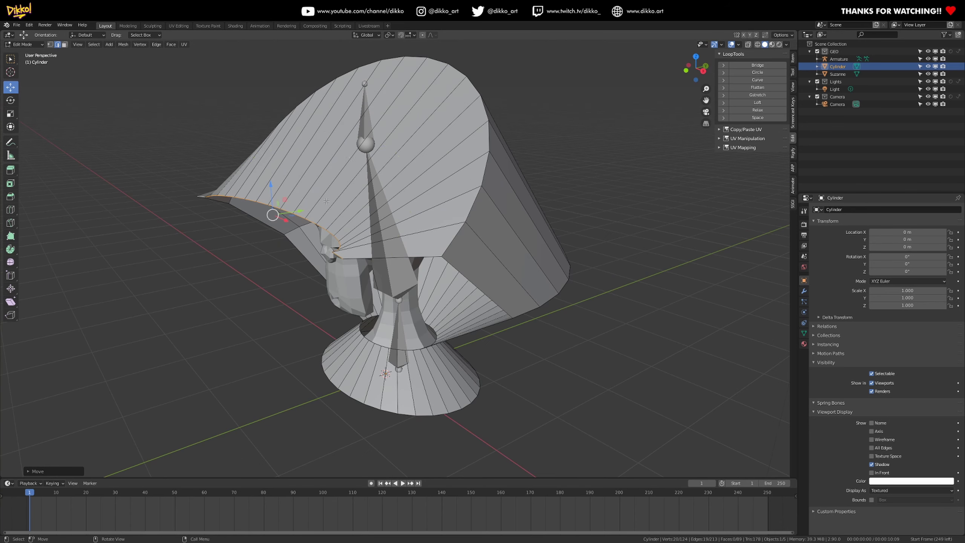
scroll(350, 155, "up", 2)
Add a four-cut loop cut around the hood and a three-cut loop on the neck.
left_click(350, 154)
middle_click_drag(422, 172, 402, 157)
key("ctrl+r")
scroll(425, 175, "up", 1)
scroll(425, 175, "up", 2)
double_click(425, 176)
key("ctrl+r")
scroll(399, 256, "up", 2)
left_click(399, 256)
middle_click_drag(399, 256, 443, 243)
Add single loop cuts along the hood side and up the head.
key("ctrl+r")
left_click(437, 208)
left_click(436, 207)
key("ctrl+r")
double_click(418, 168)
key("ctrl+r")
double_click(403, 134)
key("ctrl+r")
left_click(382, 98)
left_click(381, 97)
Add loop cuts near the top of the hood and on the lower head.
key("ctrl+r")
double_click(359, 62)
key("ctrl+r")
double_click(407, 240)
key("ctrl+r")
double_click(419, 274)
Add loop cuts at the waist, two on the lower cone, and one near the opening.
key("ctrl+r")
left_click(420, 304)
left_click(401, 320)
key("ctrl+r")
scroll(405, 348, "up", 1)
left_click(405, 348)
middle_click_drag(405, 348, 480, 353)
key("ctrl+r")
double_click(384, 199)
middle_click_drag(384, 199, 361, 189)
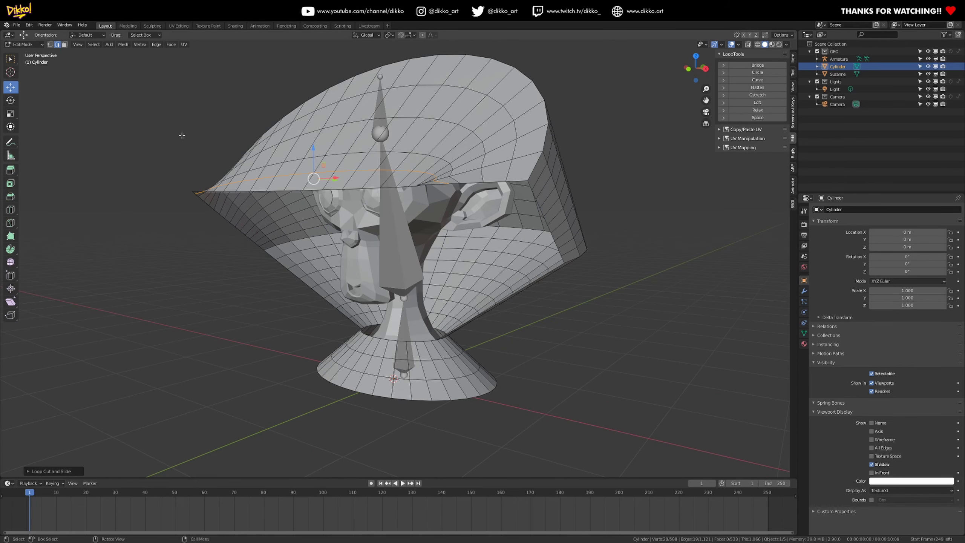
In Face select mode, select three face rings on the bottom cone.
left_click(64, 45)
left_click(388, 344, "alt")
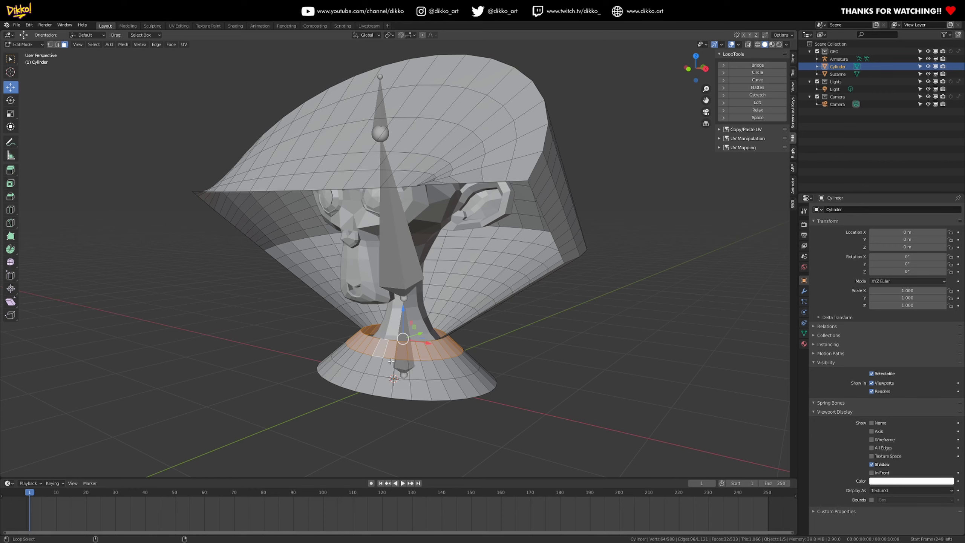
left_click(384, 366, "alt+shift")
left_click(375, 388, "alt+shift")
middle_click_drag(375, 389, 418, 301)
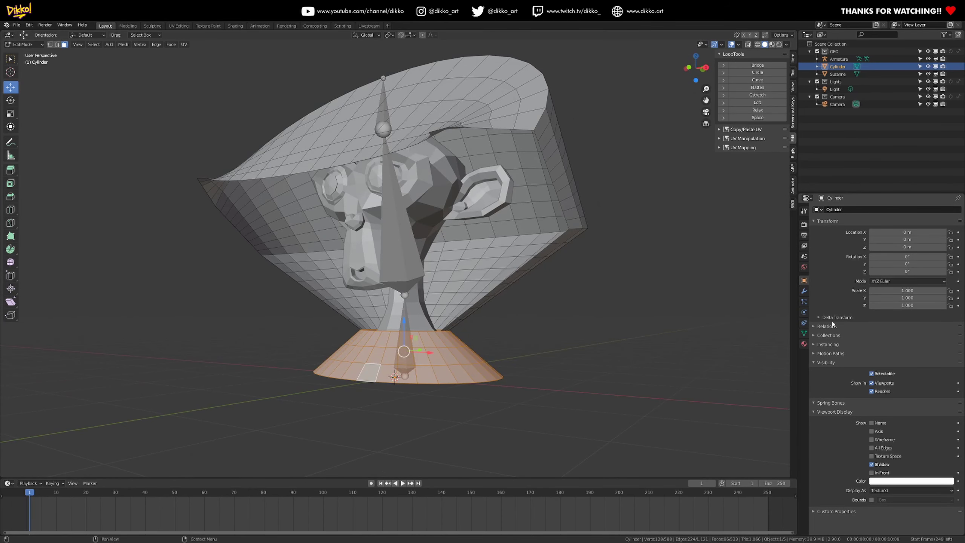
Create a vertex group named Pin for the selected faces and save the file.
left_click(805, 334)
left_click(959, 232)
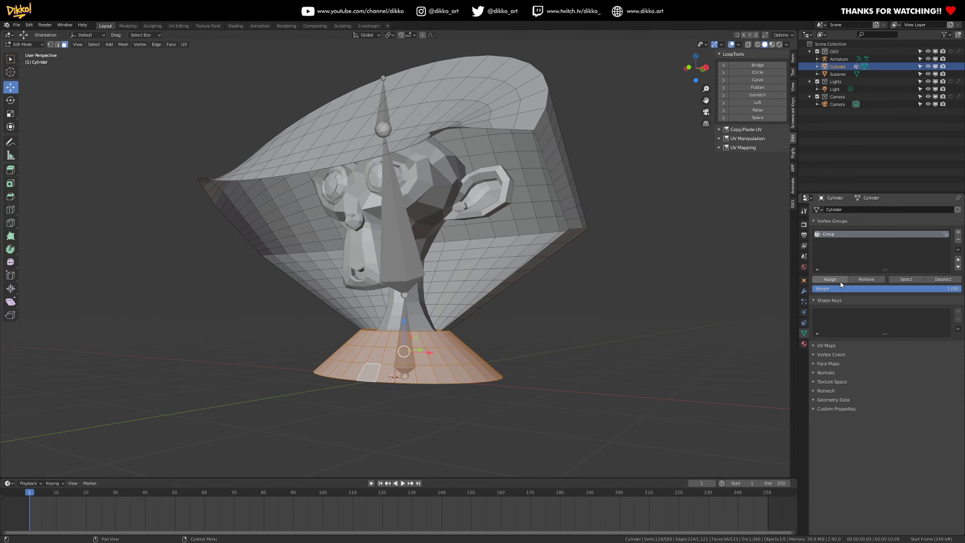
double_click(825, 234)
key("ctrl+s")
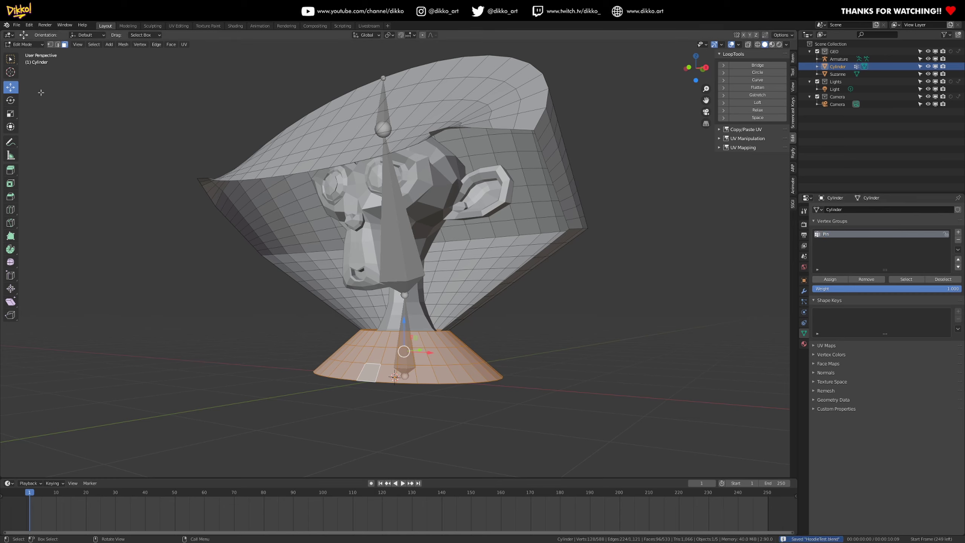
Back in Object Mode, add a Cloth modifier to the hood Cylinder.
left_click(22, 44)
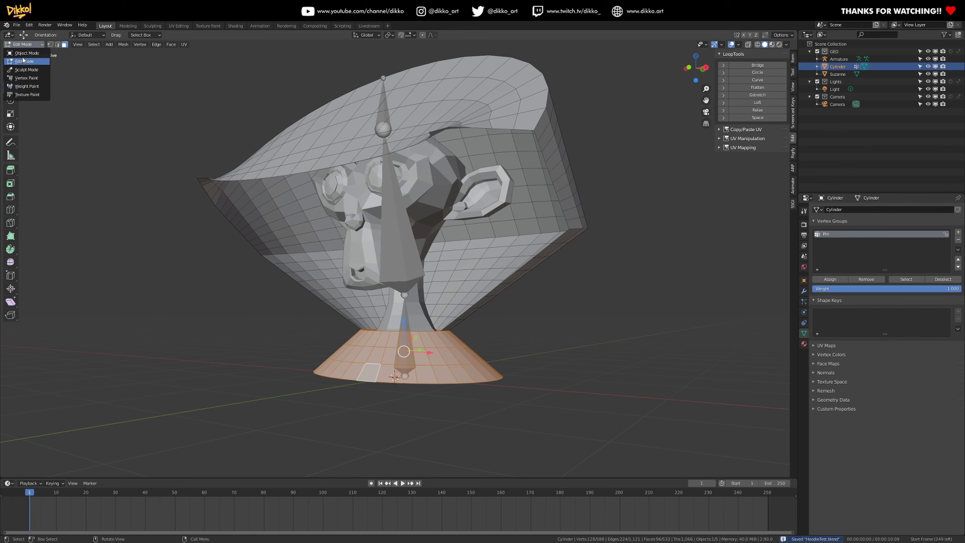
left_click(26, 53)
left_click(805, 292)
left_click(875, 226)
left_click(928, 235)
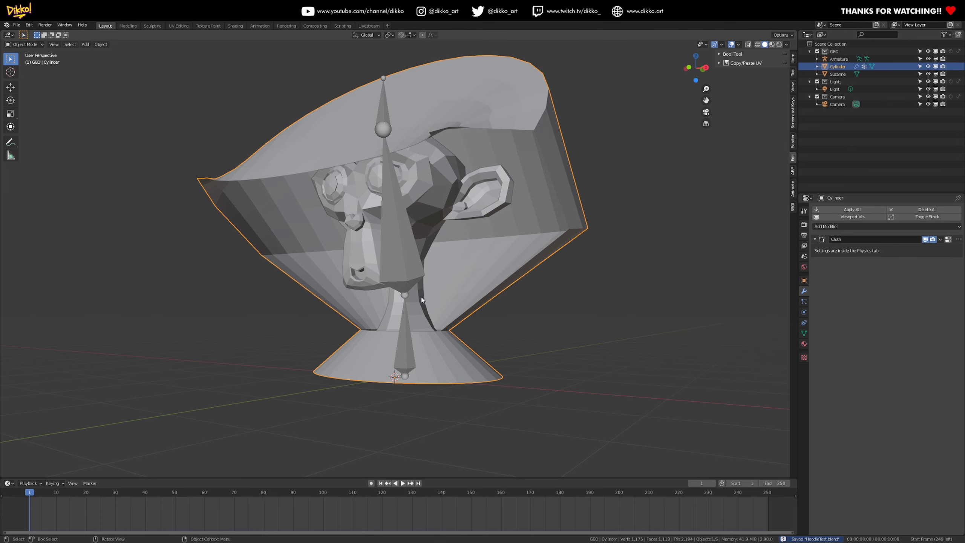
Give Suzanne a Collision modifier.
left_click(359, 242)
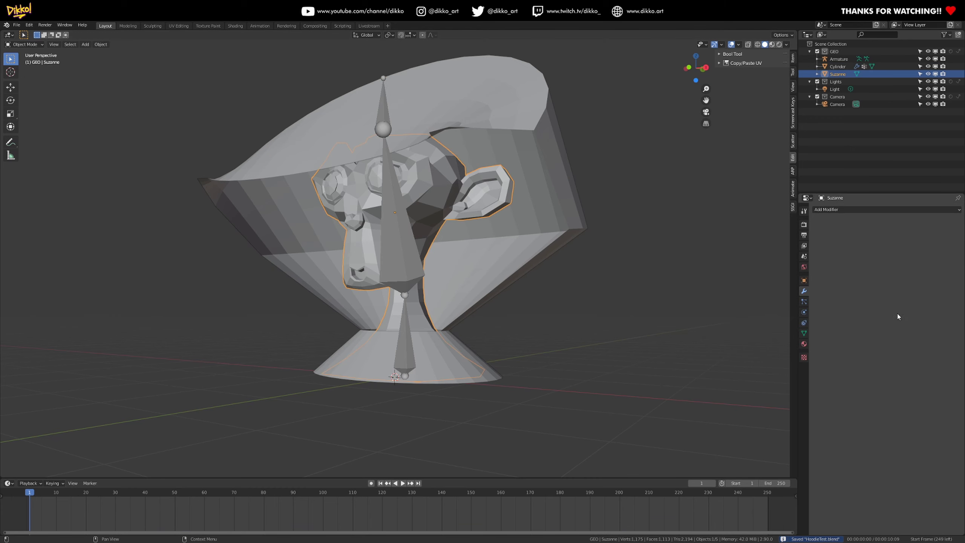
left_click(844, 208)
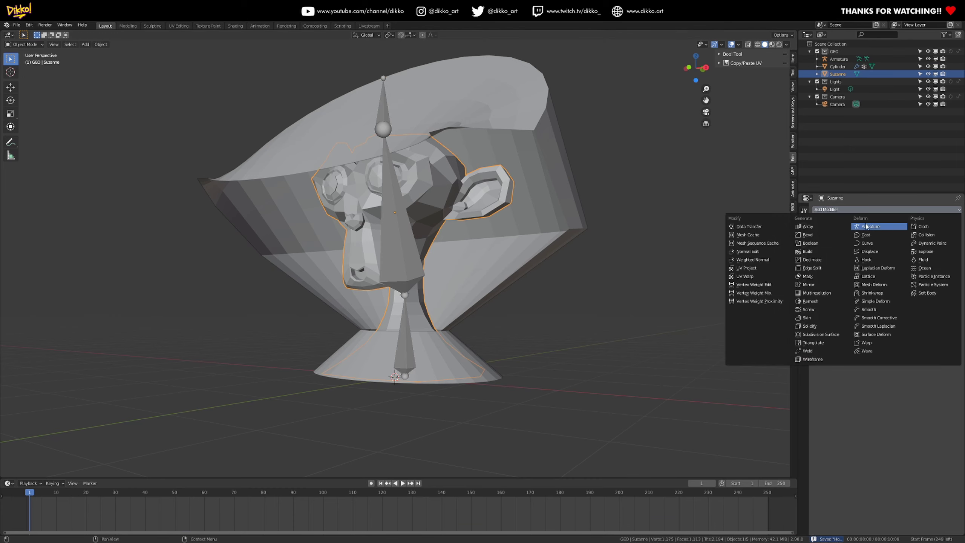
left_click(925, 235)
middle_click_drag(496, 129, 698, 306)
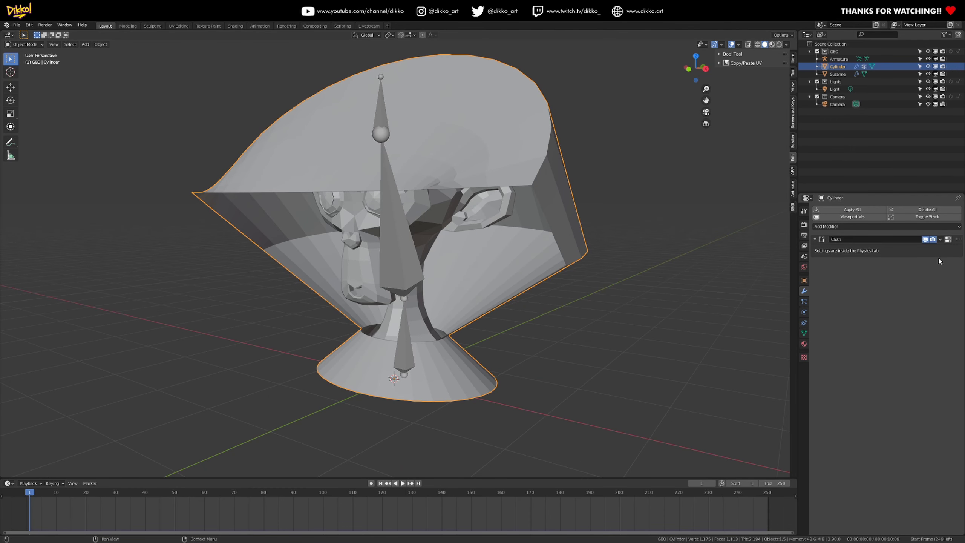
Enable cloth Self Collisions, set Shape Pin Group to Pin, and save.
left_click(950, 239)
scroll(854, 416, "down", 4)
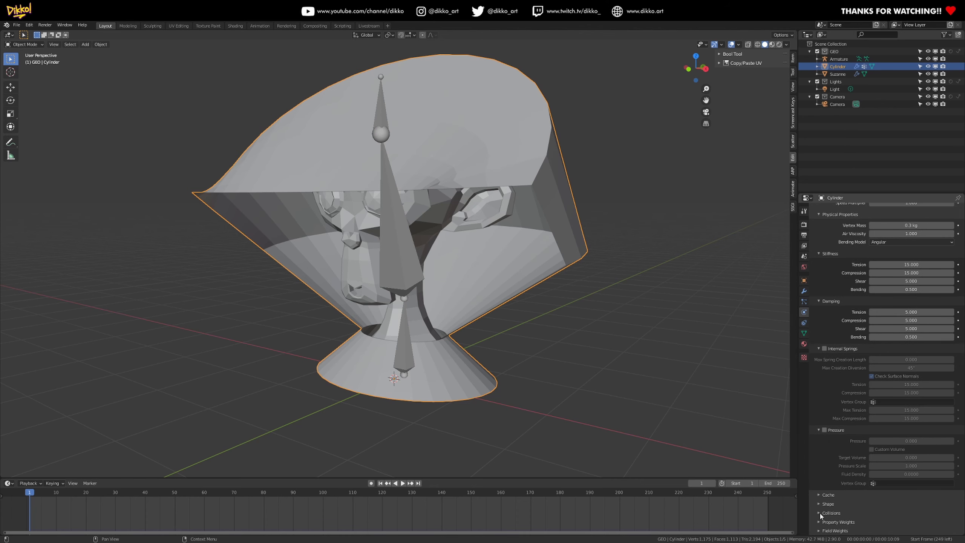
scroll(823, 509, "down", 5)
left_click(824, 473)
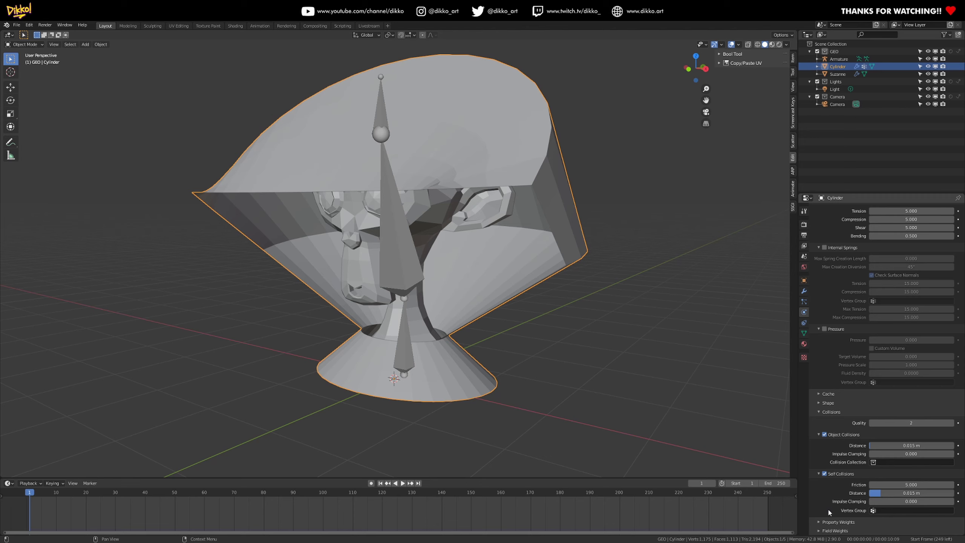
left_click(821, 522)
left_click(820, 403)
left_click(903, 414)
left_click(886, 428)
key("ctrl+s")
Play the cloth simulation and stop at frame 33 with the hood draped over Suzanne.
key("space")
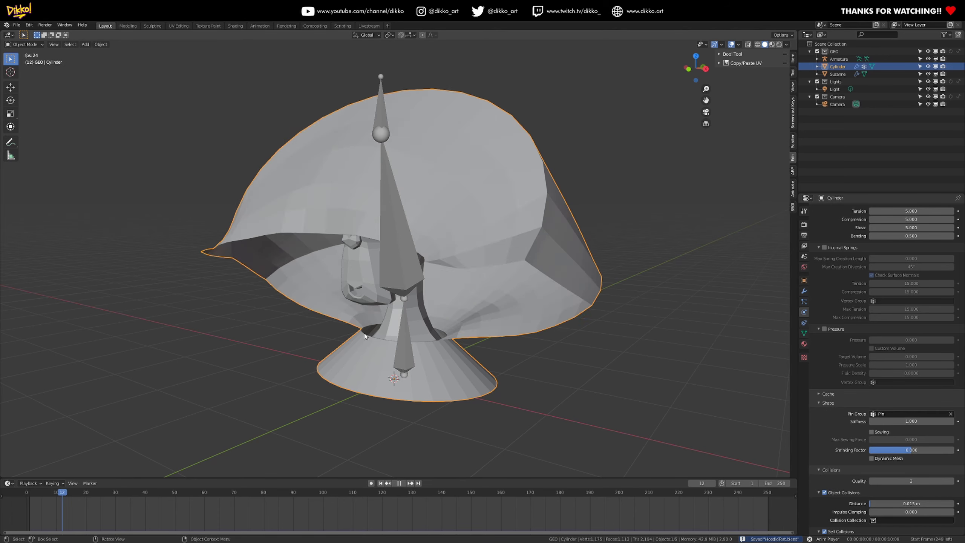
middle_click_drag(405, 326, 429, 272)
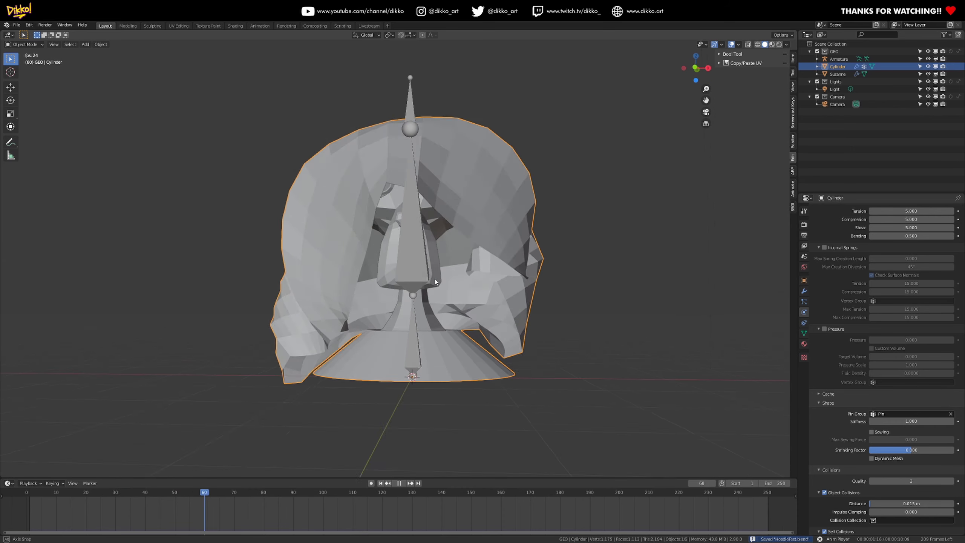
left_click_drag(228, 513, 125, 520)
key("space")
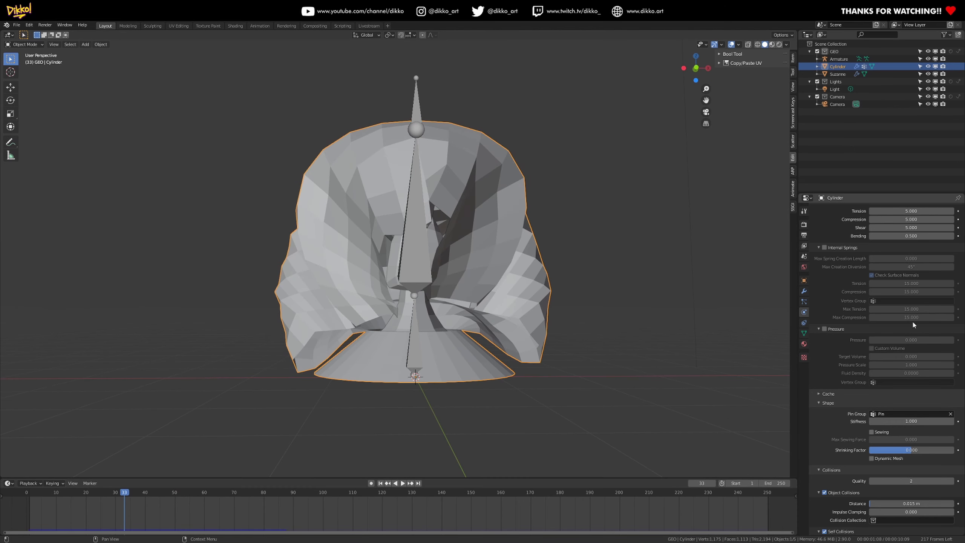
left_click(805, 291)
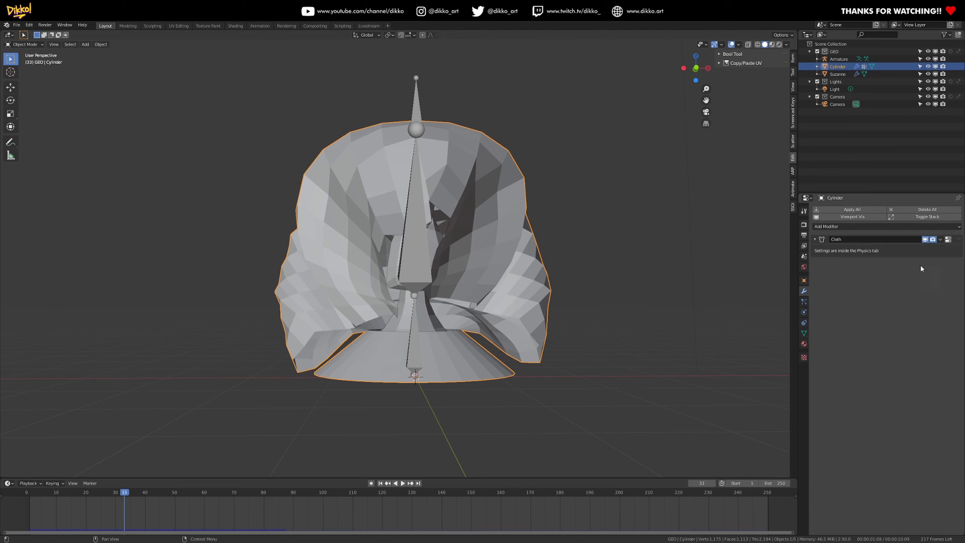
left_click(948, 240)
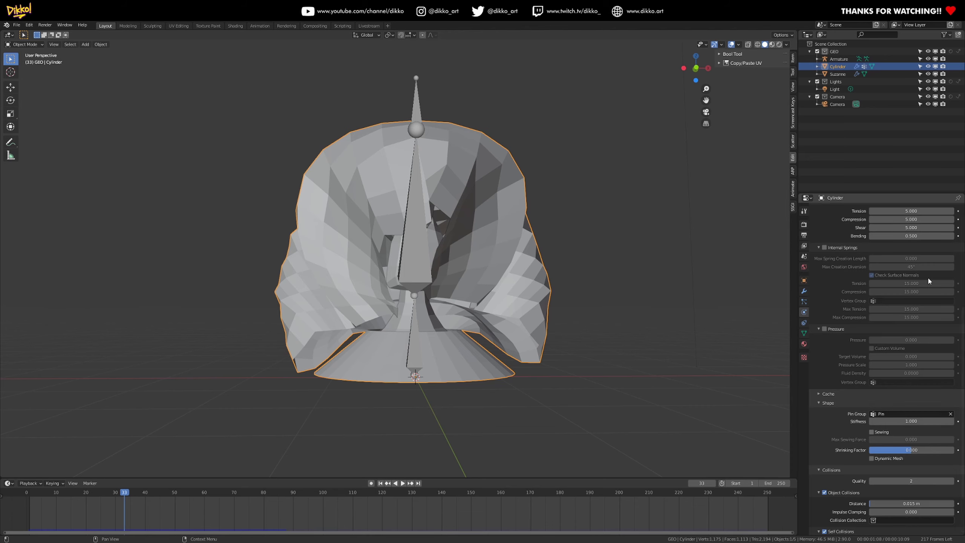
scroll(935, 286, "up", 5)
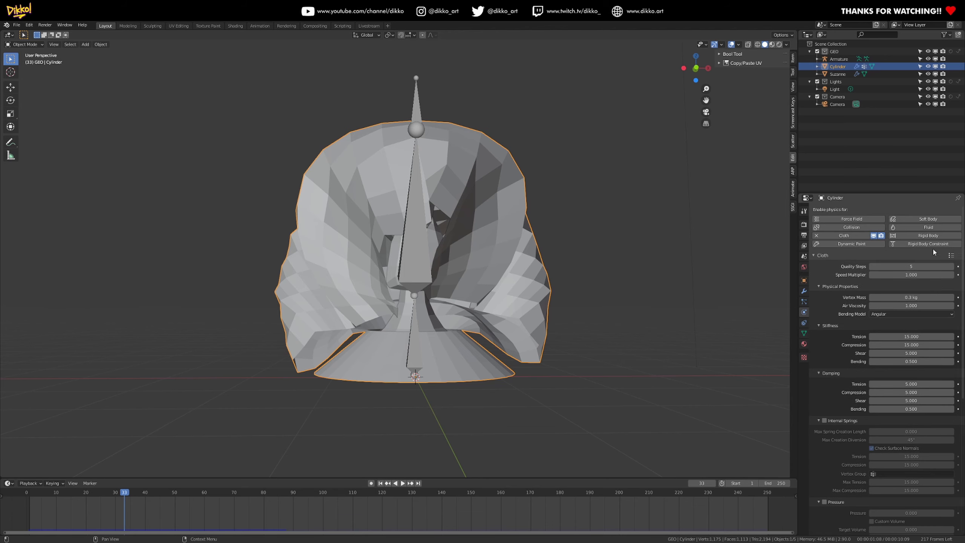
Apply the Cotton cloth preset and replay the simulation from the start.
left_click(951, 255)
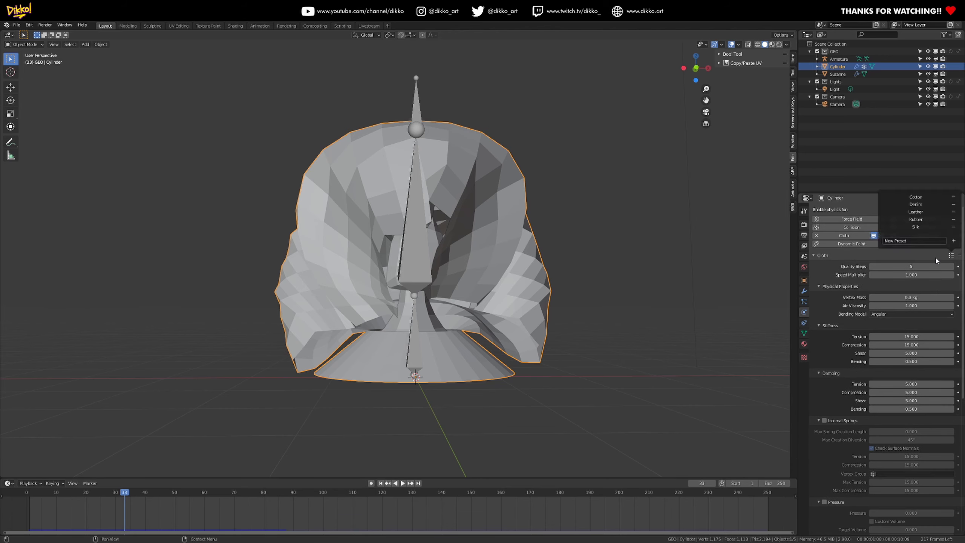
left_click(916, 196)
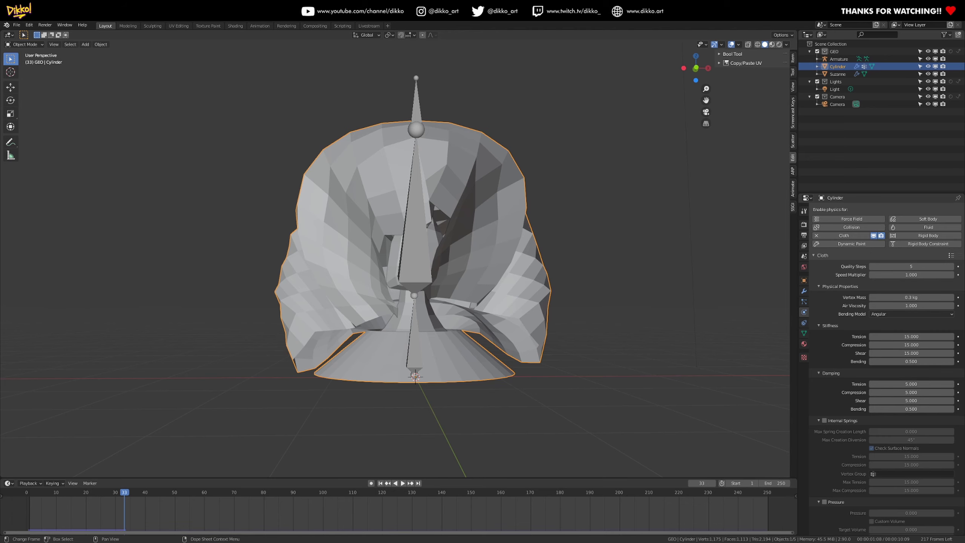
left_click(31, 492)
key("space")
key("space")
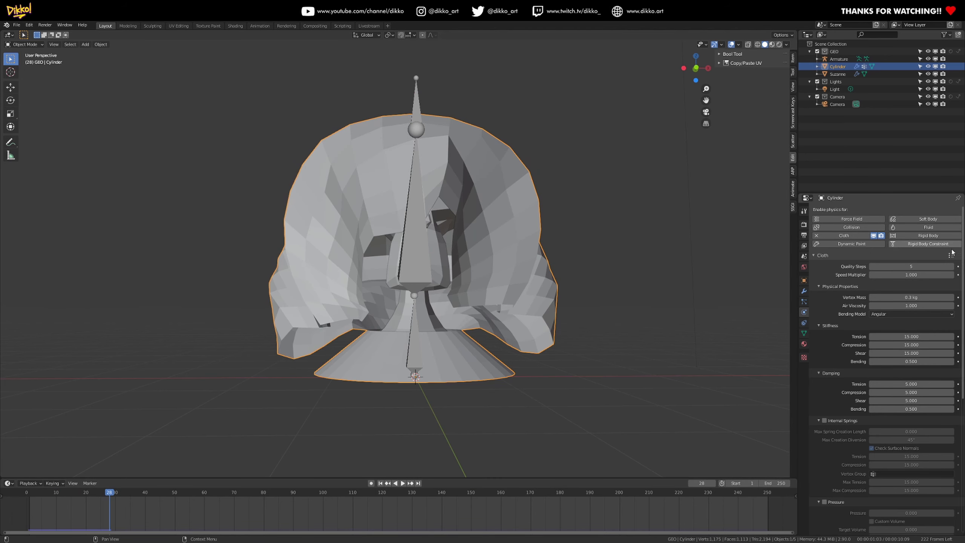
Switch to the Silk preset, replay from the start, and stop the drape at frame 67.
left_click(952, 255)
left_click(924, 228)
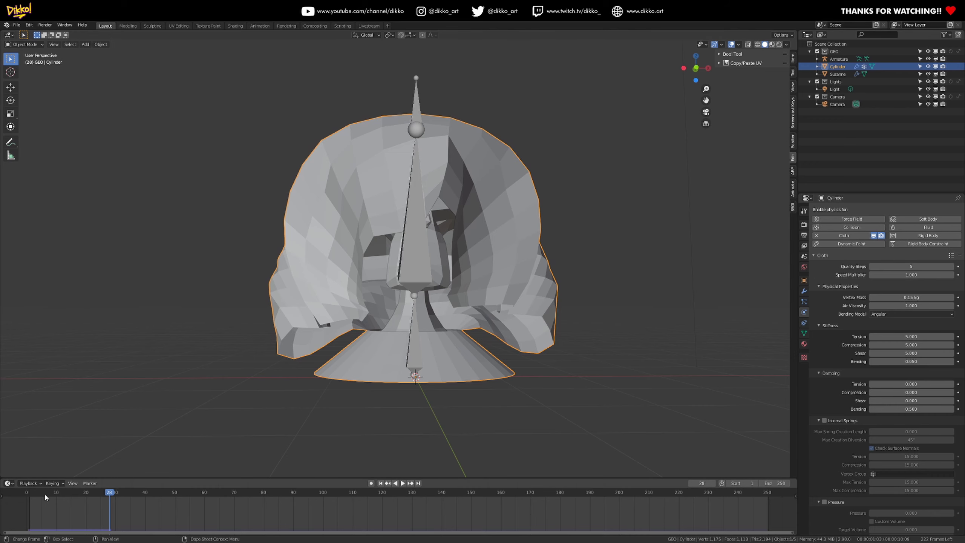
left_click(30, 493)
key("space")
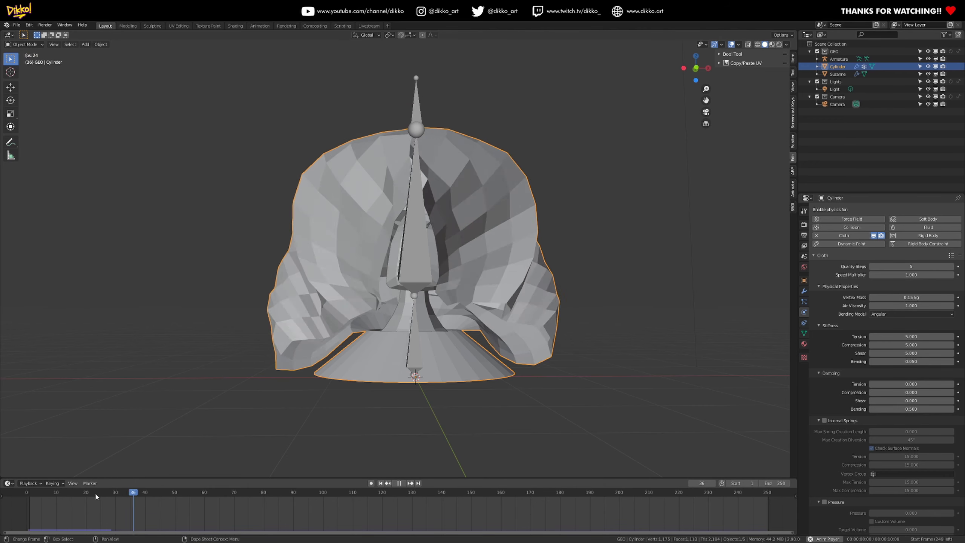
key("space")
middle_click_drag(359, 281, 339, 278)
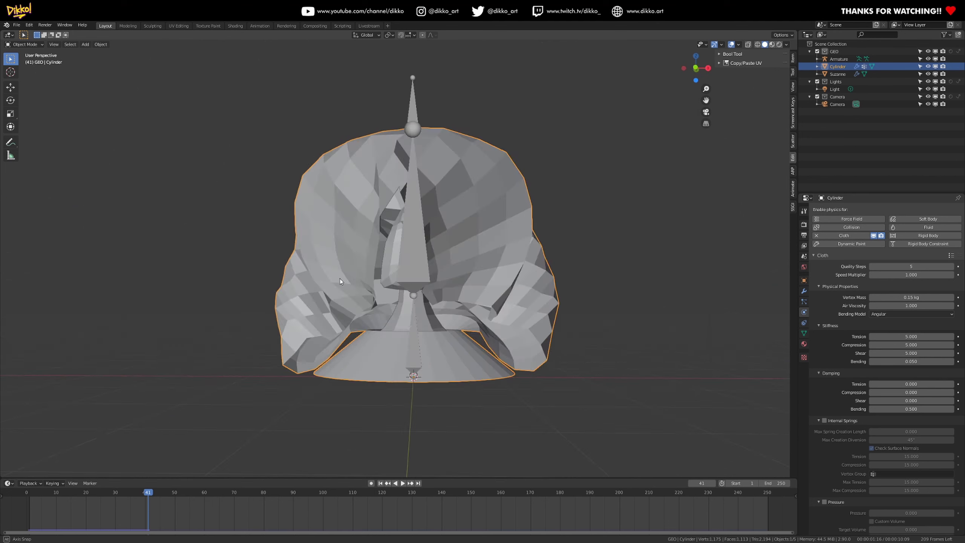
key("space")
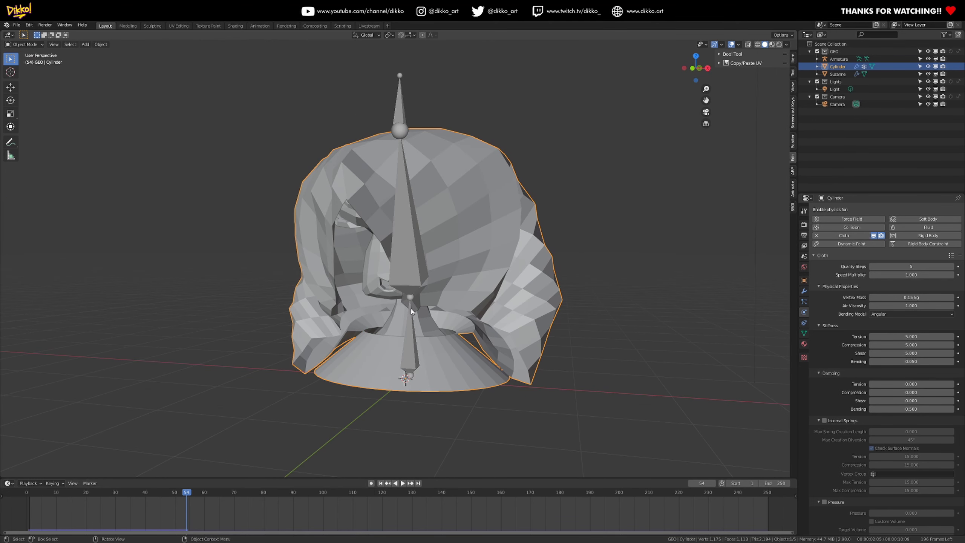
middle_click_drag(410, 306, 534, 374)
left_click_drag(83, 502, 226, 504)
key("space")
left_click(804, 290)
mouse_move(344, 352)
middle_mouse_down()
mouse_move(418, 339)
mouse_move(384, 331)
mouse_move(389, 354)
mouse_move(312, 352)
mouse_move(347, 336)
mouse_move(357, 349)
middle_mouse_up()
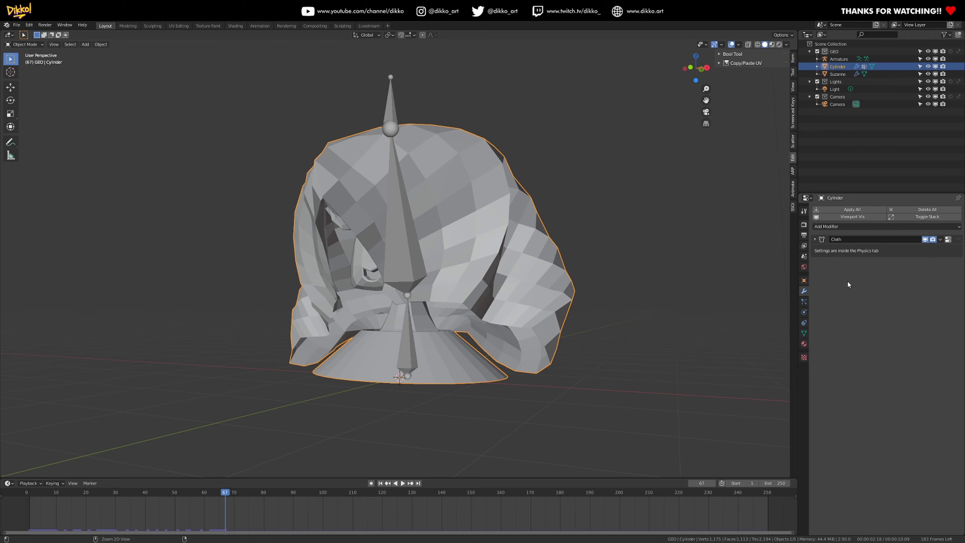
Apply the Cloth modifier with Ctrl+A, then switch the hood into Sculpt Mode.
key("ctrl+a")
middle_click_drag(285, 232, 1, 57)
left_click(14, 45)
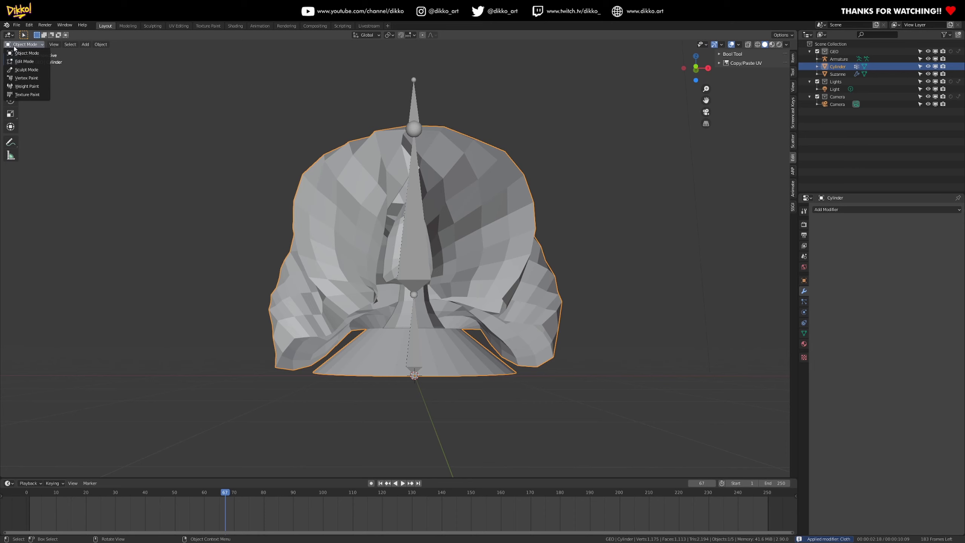
left_click(27, 70)
mouse_move(323, 172)
middle_mouse_down()
mouse_move(409, 216)
mouse_move(392, 102)
mouse_move(508, 230)
middle_mouse_up()
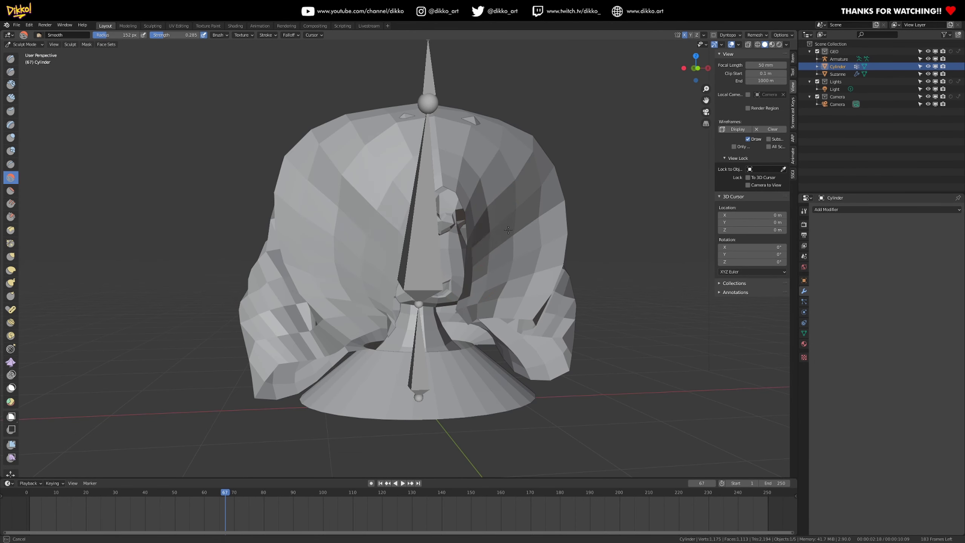
Smooth the crumpled folds and bumps beside the spike with the Smooth brush.
middle_click_drag(494, 289, 333, 282)
left_click_drag(363, 181, 372, 138)
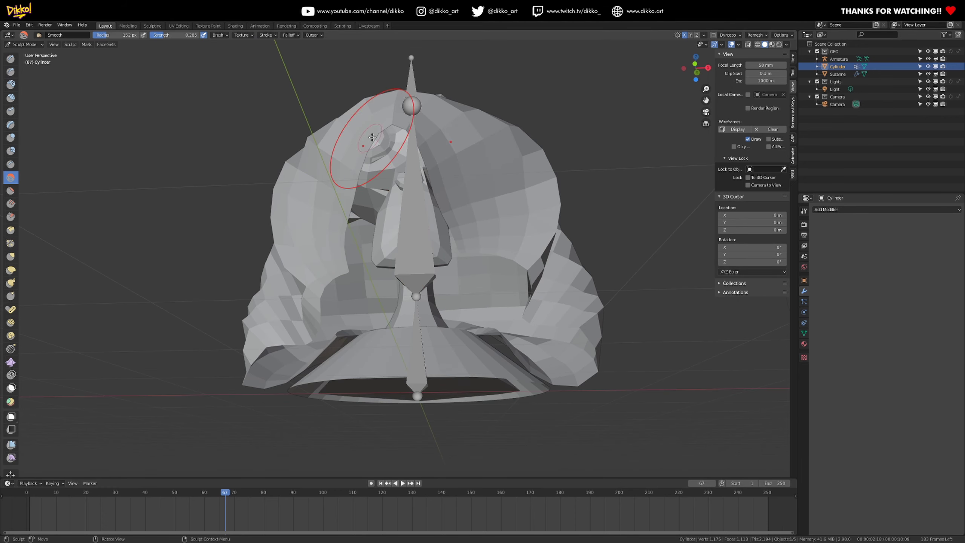
mouse_move(521, 163)
middle_mouse_down()
mouse_move(474, 230)
mouse_move(367, 157)
mouse_move(357, 186)
middle_mouse_up()
left_click_drag(359, 183, 356, 160)
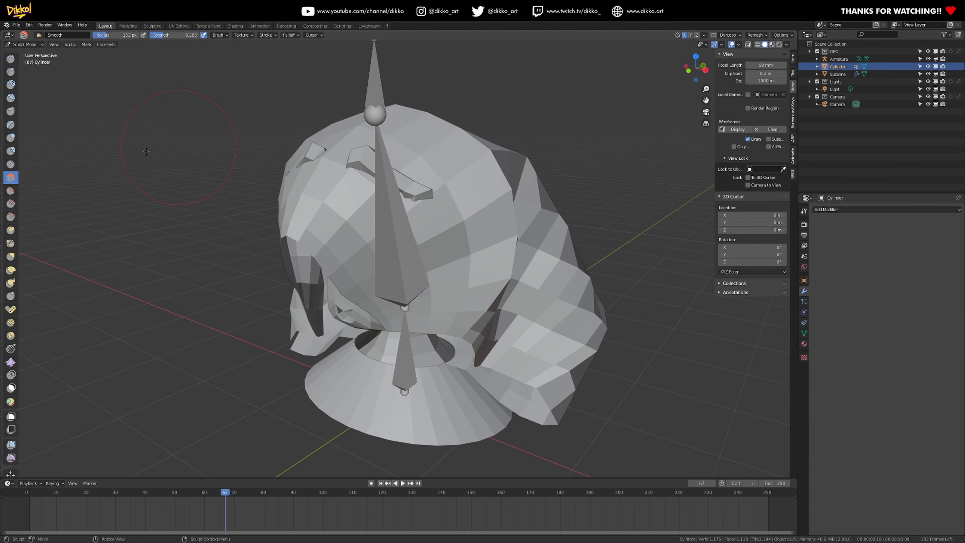
Inflate the surface near the spike with the Inflate/Deflate brush at radius 256.
left_click(11, 138)
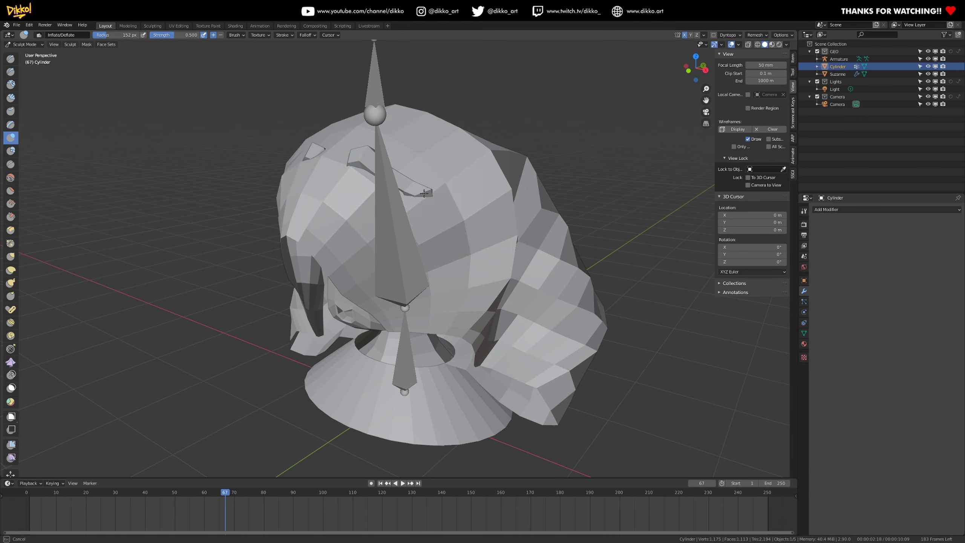
middle_click_drag(353, 152, 368, 176)
key("f")
left_click(407, 177)
mouse_move(399, 178)
left_mouse_down()
mouse_move(379, 168)
mouse_move(353, 174)
left_mouse_up()
mouse_move(305, 181)
middle_mouse_down()
mouse_move(366, 205)
mouse_move(507, 289)
mouse_move(388, 252)
mouse_move(479, 266)
middle_mouse_up()
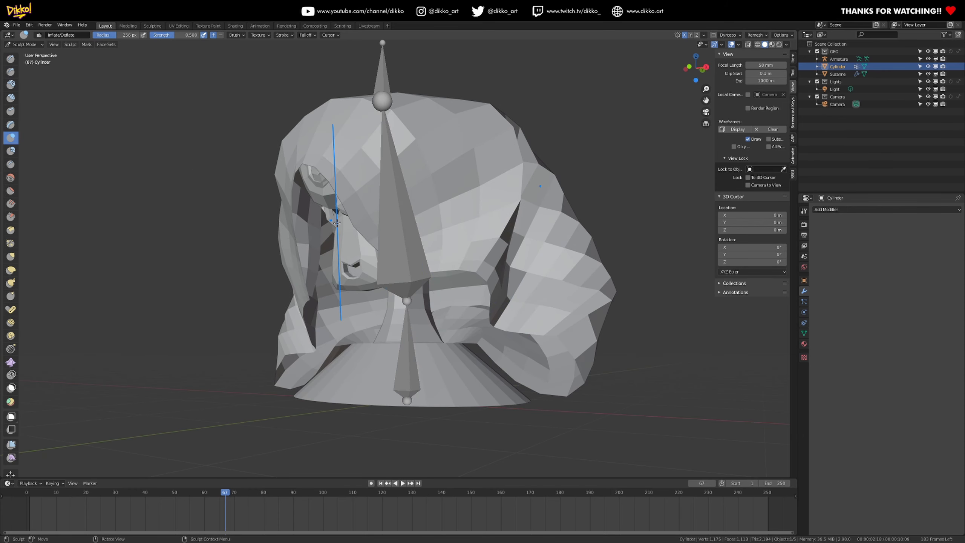
mouse_move(331, 197)
middle_mouse_down()
mouse_move(365, 183)
mouse_move(350, 193)
middle_mouse_up()
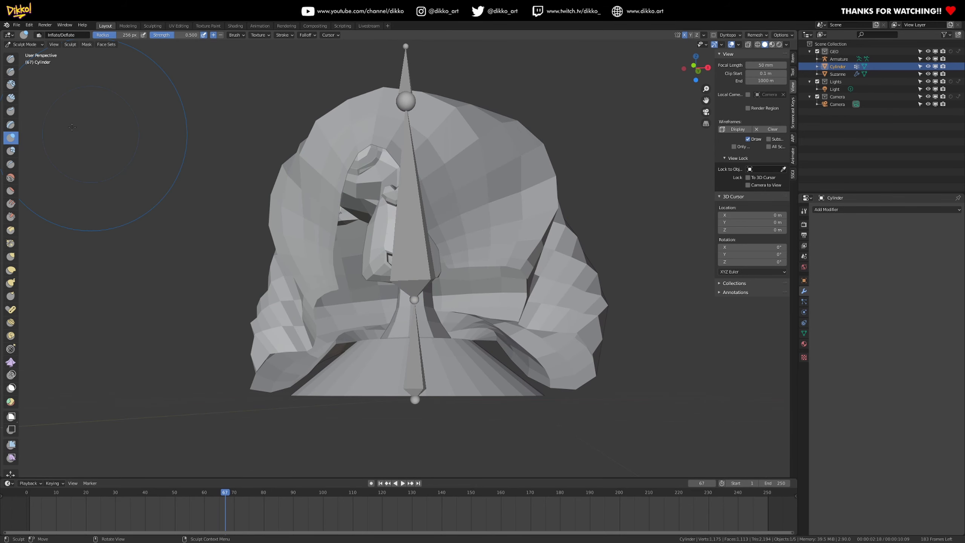
Save HoodieTest.blend, return to Object Mode, and select the armature.
key("ctrl+s")
left_click(16, 45)
left_click(22, 52)
mouse_move(483, 204)
middle_mouse_down()
mouse_move(408, 291)
mouse_move(423, 228)
mouse_move(312, 239)
middle_mouse_up()
left_click(413, 284)
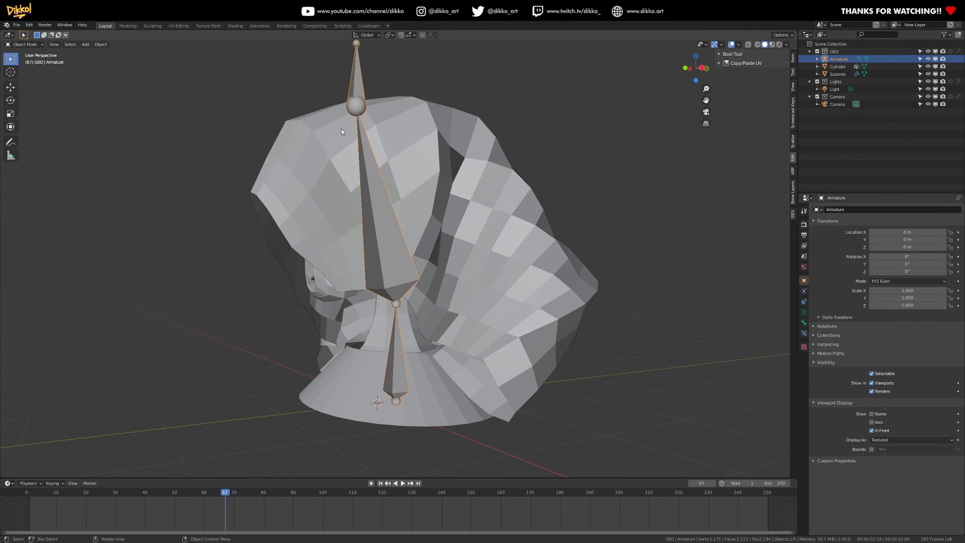
Parent the hood Cylinder to the armature With Automatic Weights, leaving only the armature selected.
left_click(403, 384)
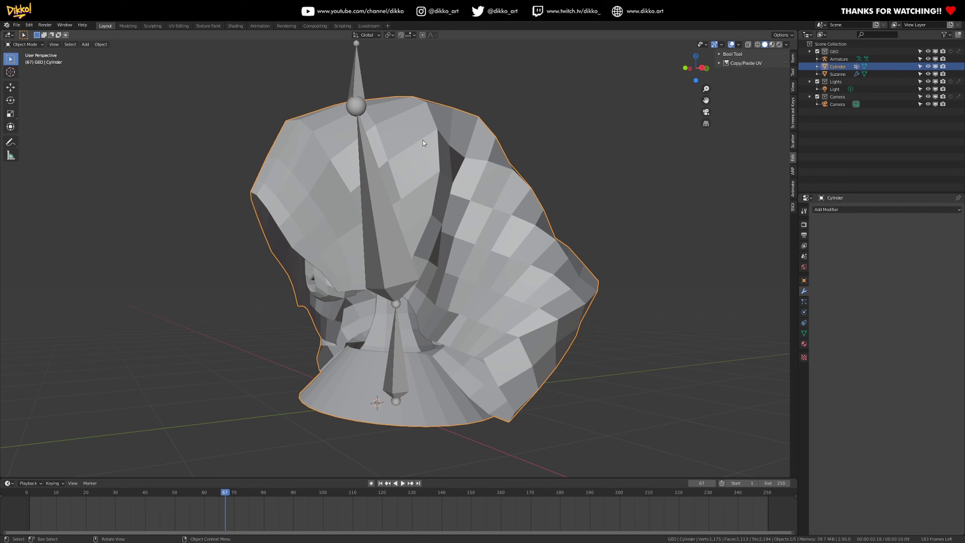
middle_click_drag(399, 251, 444, 242)
left_click(405, 74, "shift")
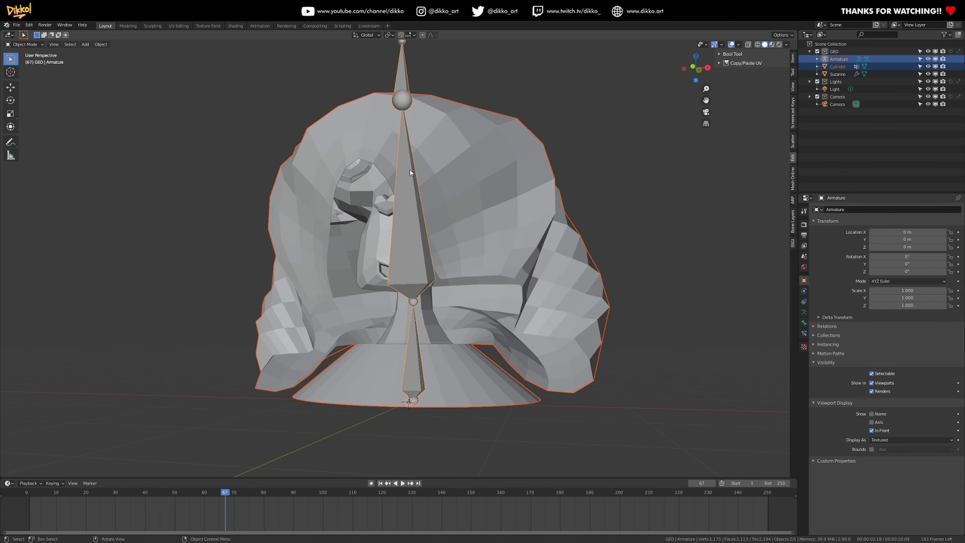
key("ctrl+p")
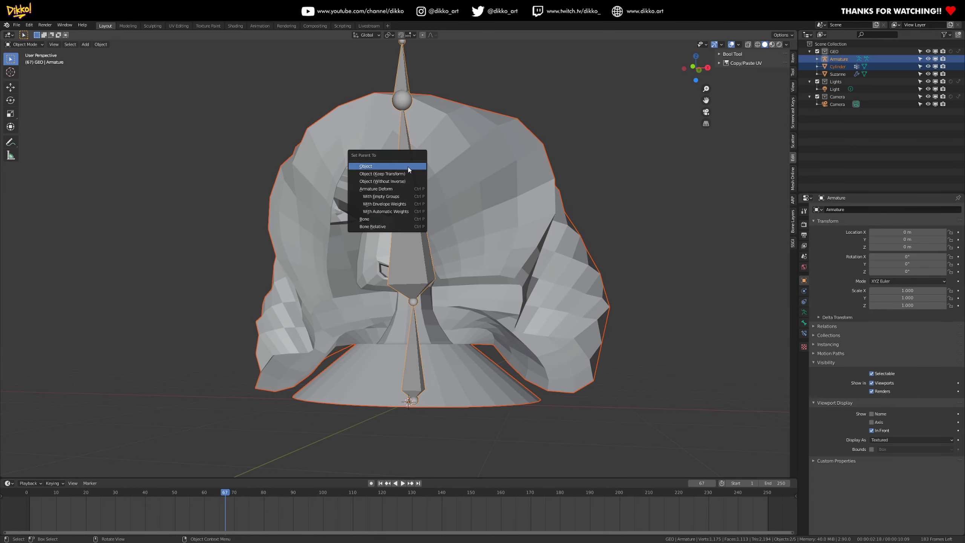
left_click(389, 212)
middle_click_drag(399, 210, 450, 233)
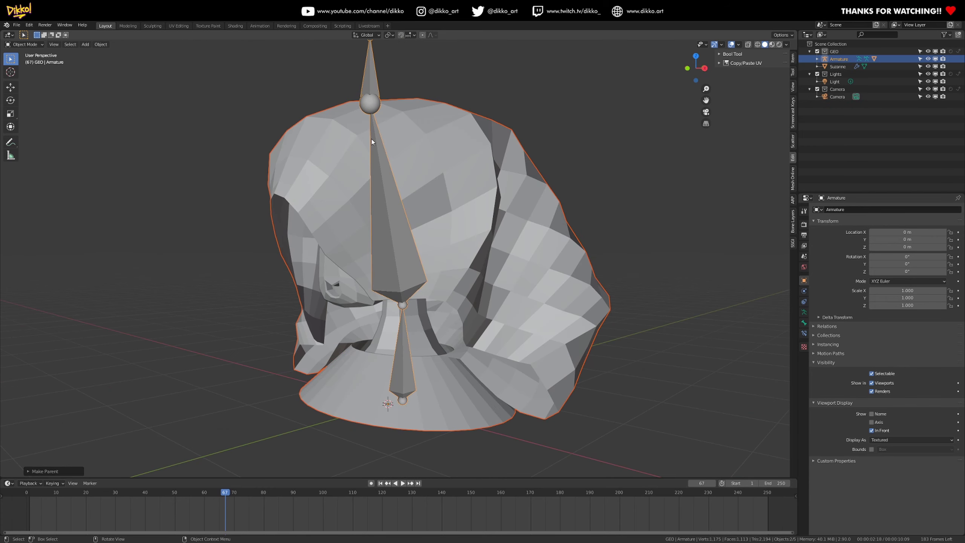
left_click(372, 98)
left_click(35, 45)
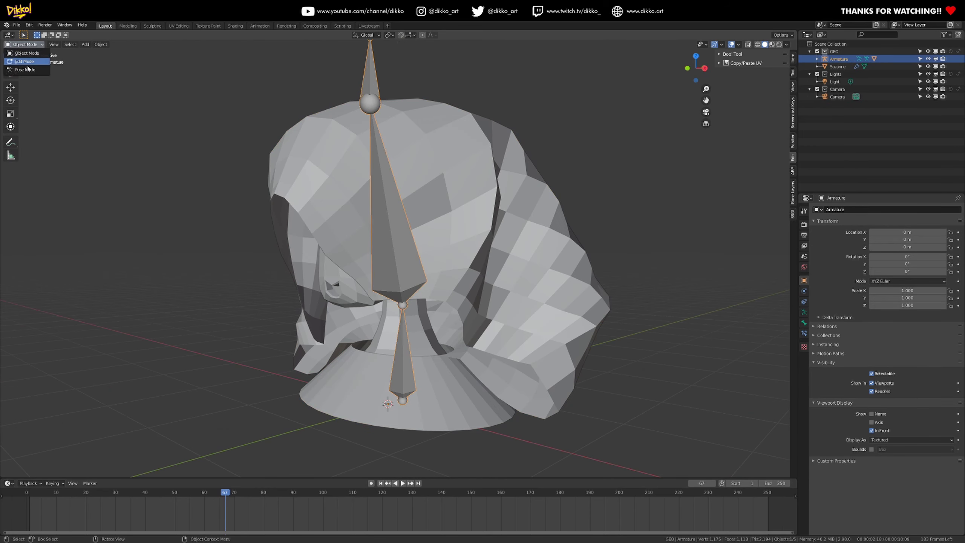
In Pose Mode, test-rotate Bone.001 around X, undo it, and save the file.
left_click(22, 70)
left_click(393, 160)
middle_click_drag(431, 225, 420, 225)
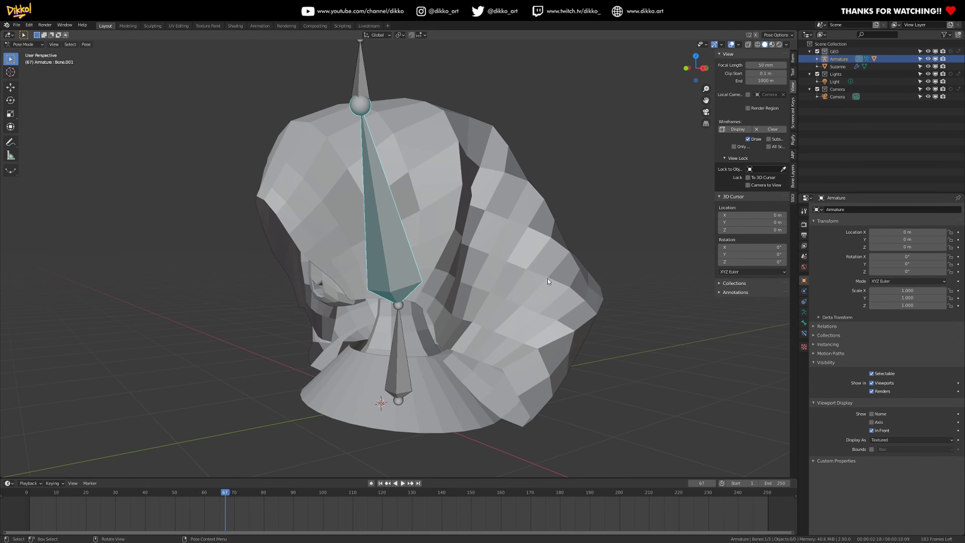
key("r")
key("x")
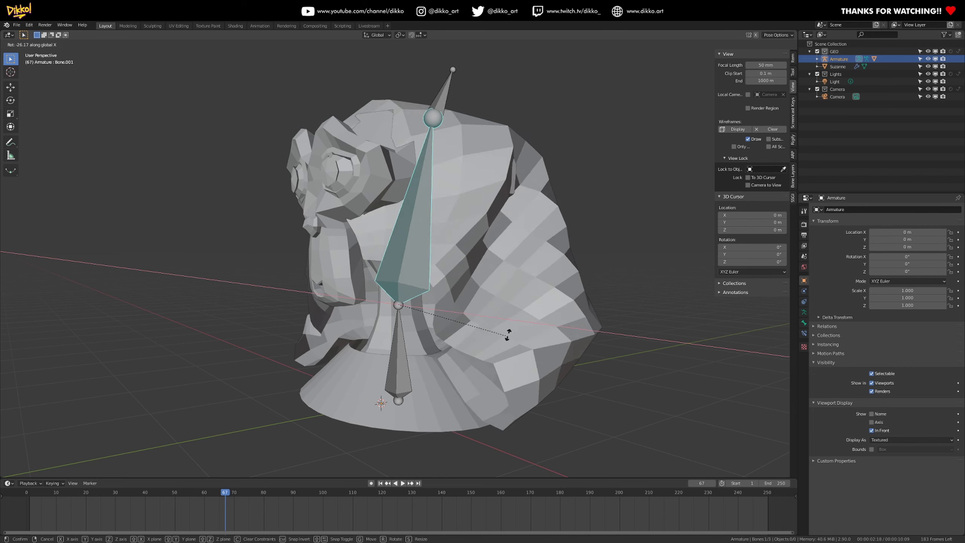
left_click(522, 283)
key("ctrl+z")
key("ctrl+z")
middle_click_drag(415, 274, 372, 214)
key("ctrl+s")
Select Bone.002, review its Bone properties, and return to Object Mode.
left_click(387, 181)
left_click(369, 80)
left_click(804, 323)
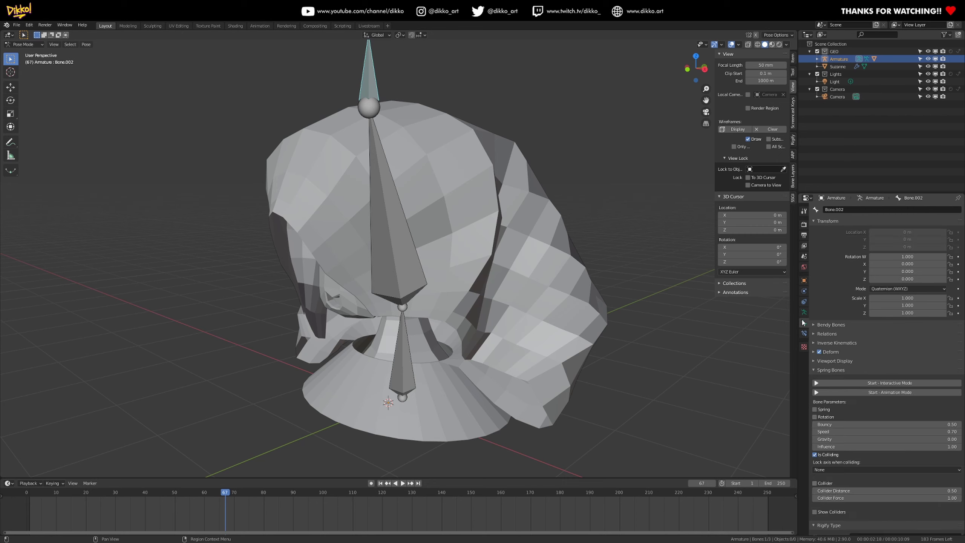
scroll(832, 462, "down", 1)
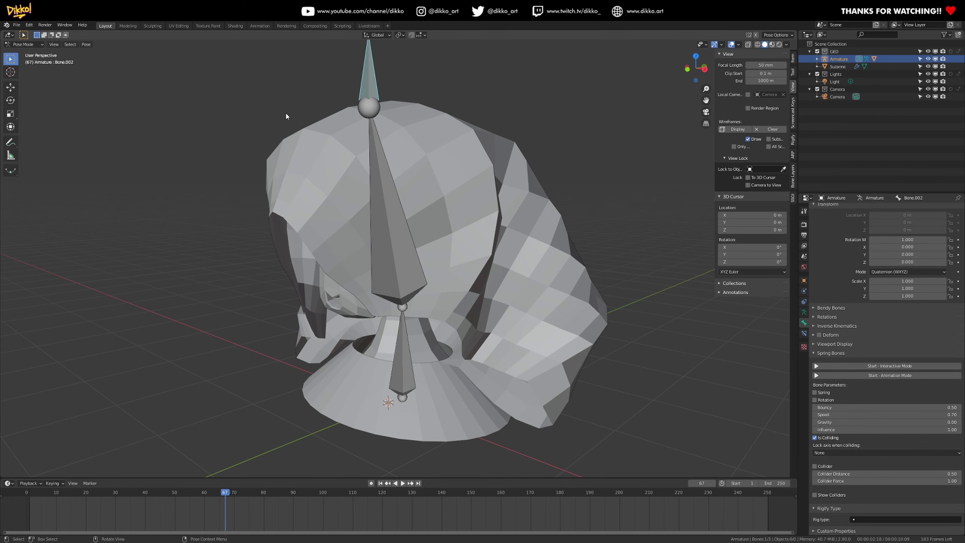
middle_click_drag(403, 139, 527, 247)
left_click(23, 44)
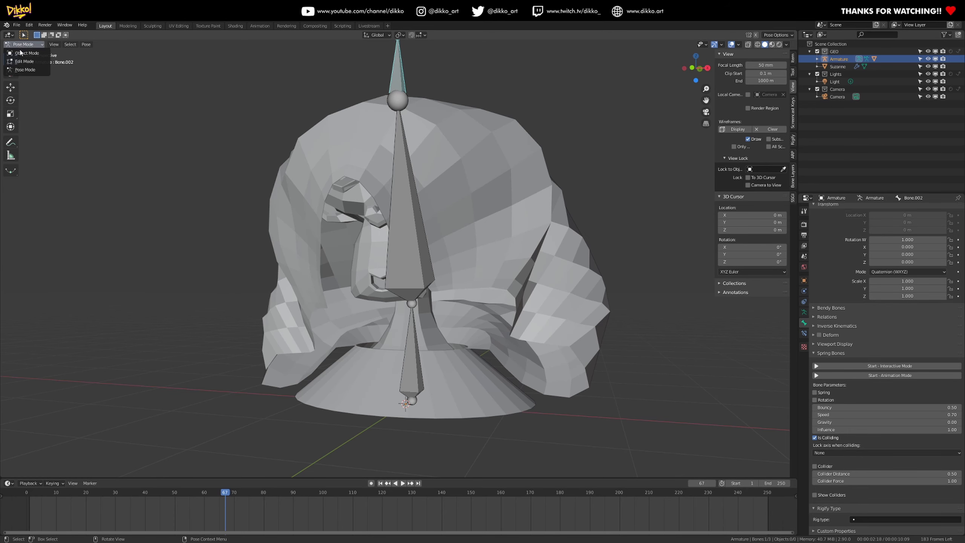
left_click(24, 53)
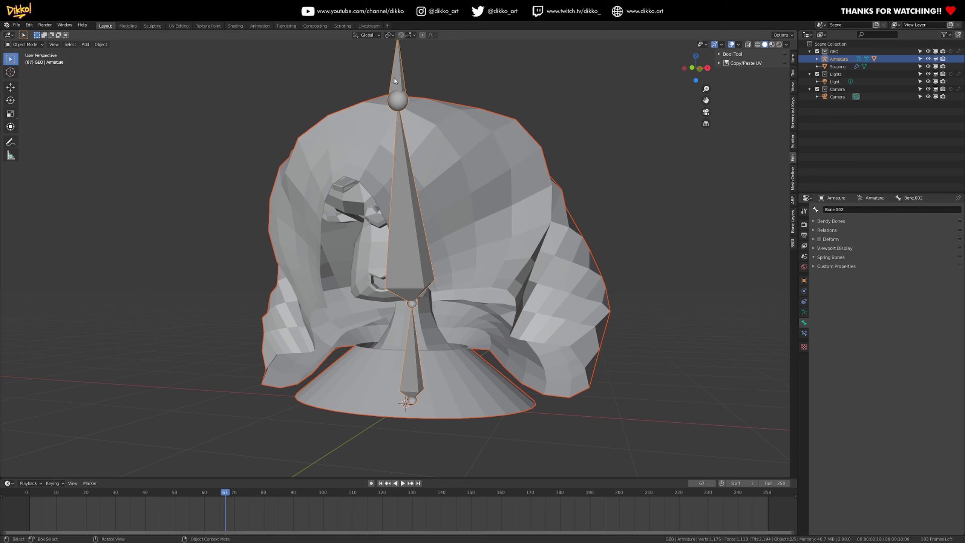
On the hood Cylinder, delete the Bone, Bone.001 and Bone.002 vertex groups, keeping Pin.
left_click(524, 232)
left_click(805, 334)
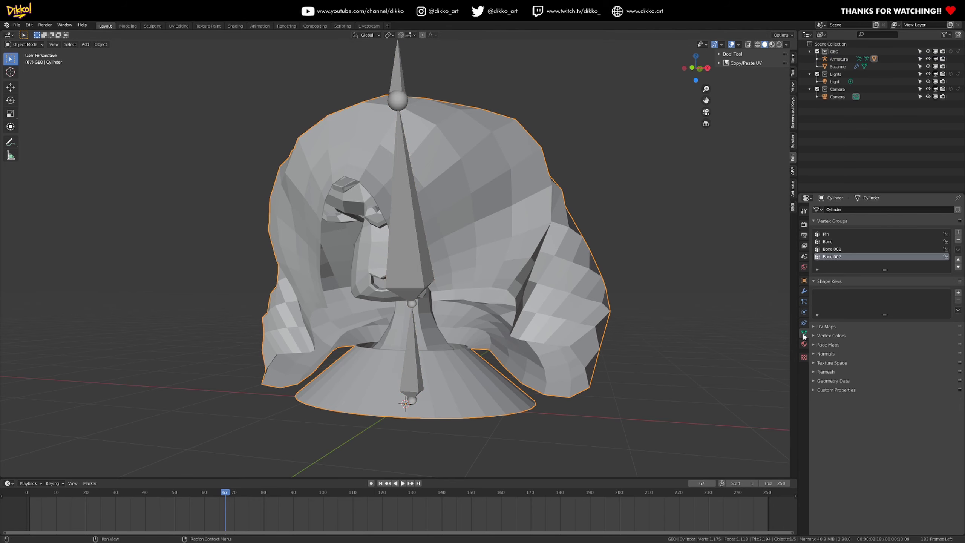
left_click(905, 242)
left_click(958, 241)
left_click(876, 242)
left_click(958, 240)
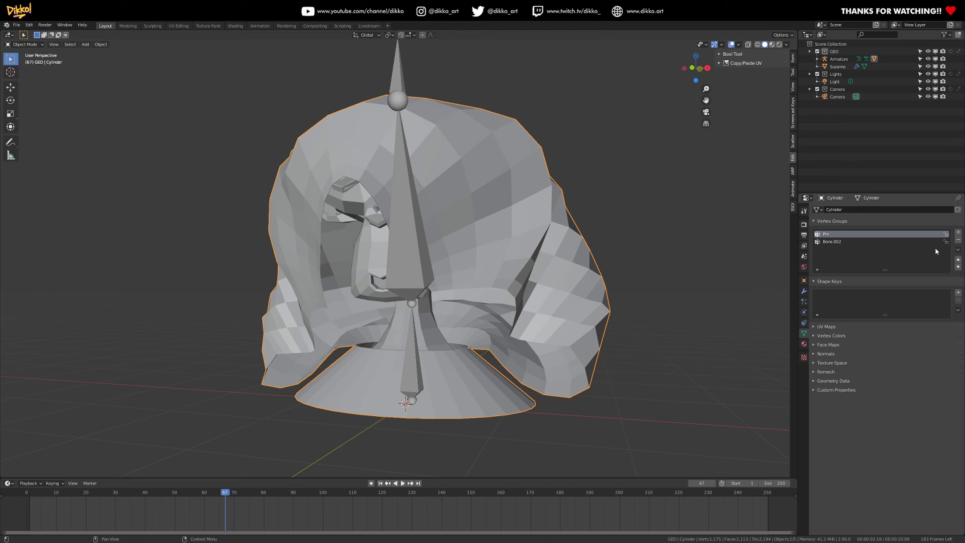
left_click(958, 241)
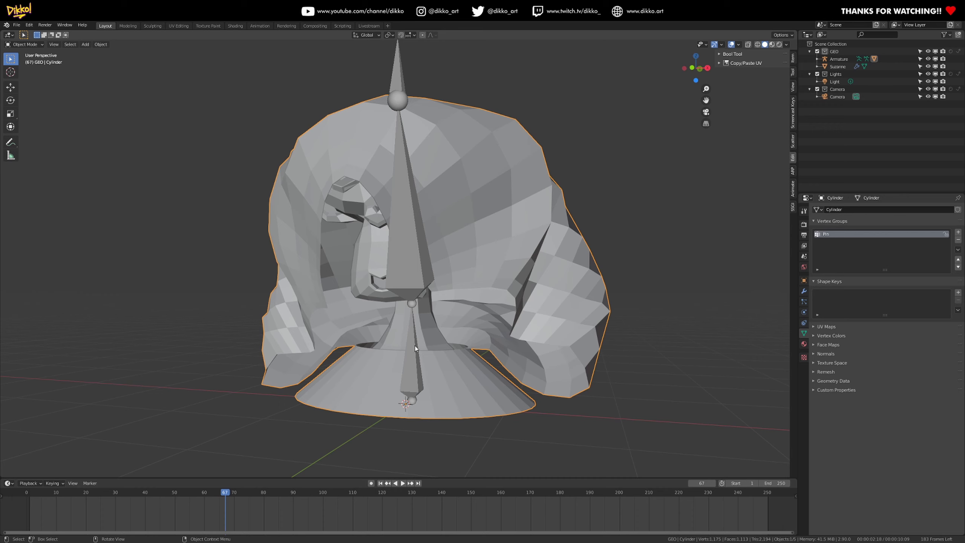
Turn the head to face front and select the hood mesh, then the armature.
left_click(418, 383)
middle_click_drag(415, 386, 407, 384)
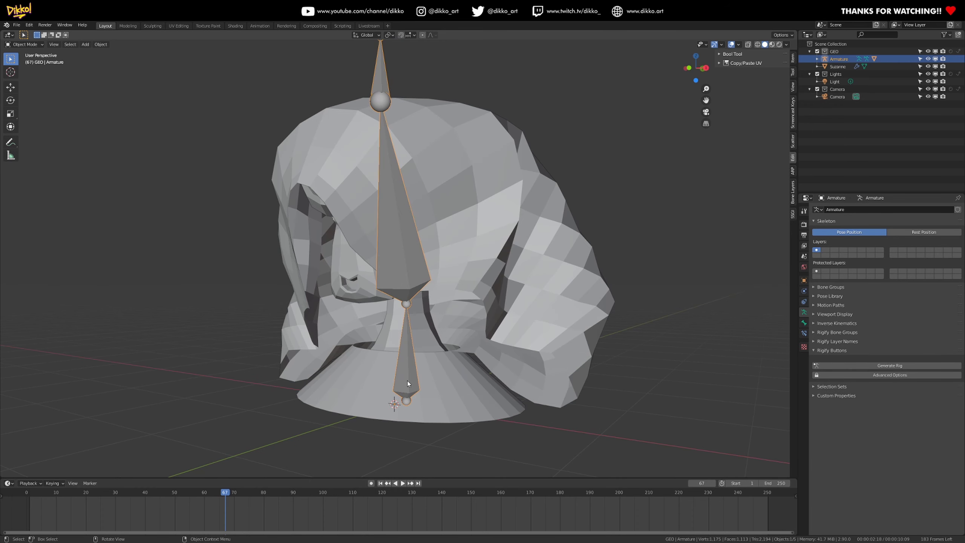
left_click(425, 368)
left_click(405, 380)
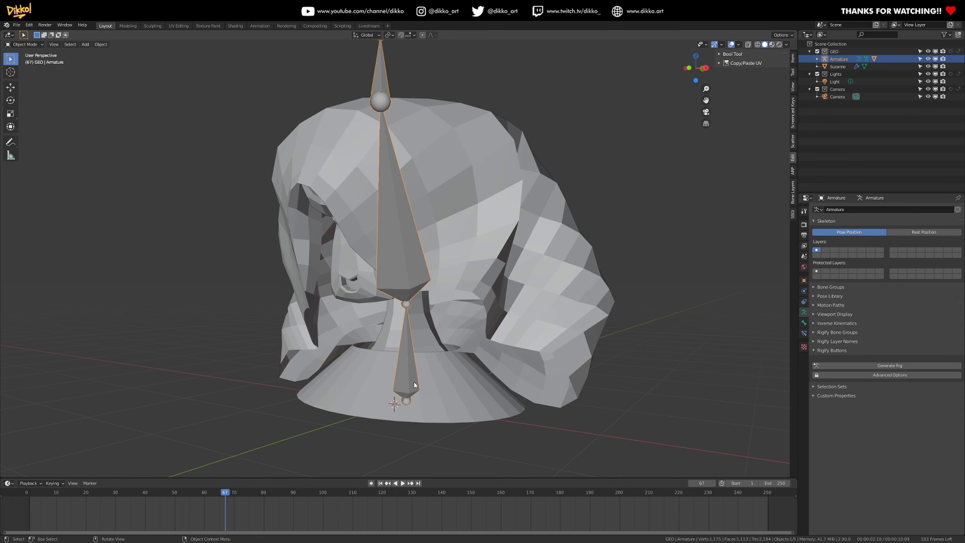
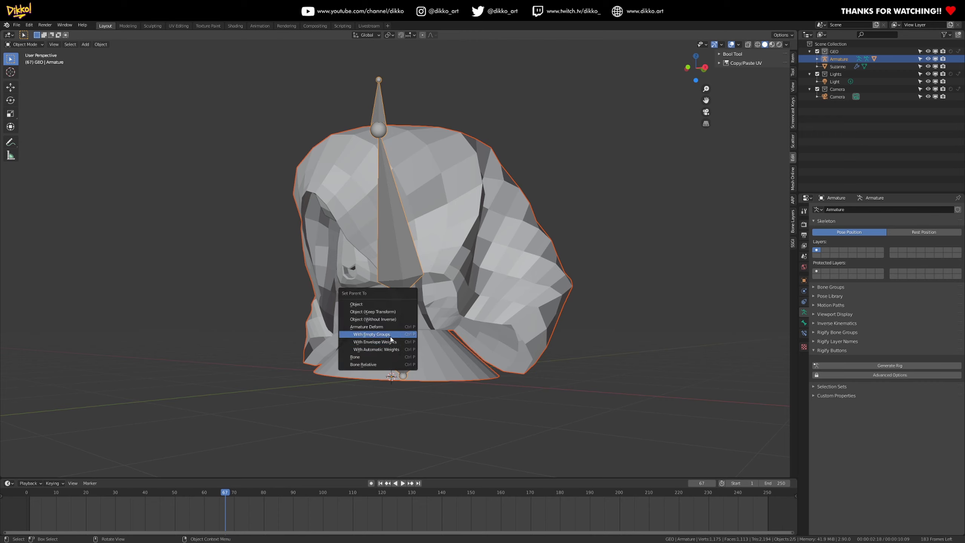
Parent the hood to the armature With Empty Groups and inspect the hood's new vertex groups.
left_click(390, 336)
left_click(443, 157)
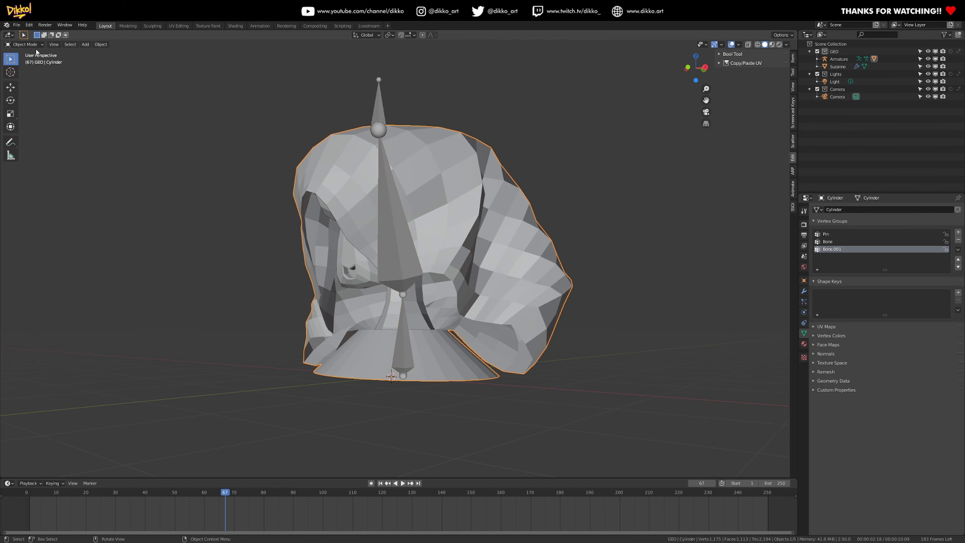
left_click(23, 45)
left_click(15, 44)
Select the armature's upper bone in Pose Mode, then return to Object Mode and select the hood.
left_click(376, 114)
left_click(23, 45)
left_click(25, 70)
left_click(393, 206)
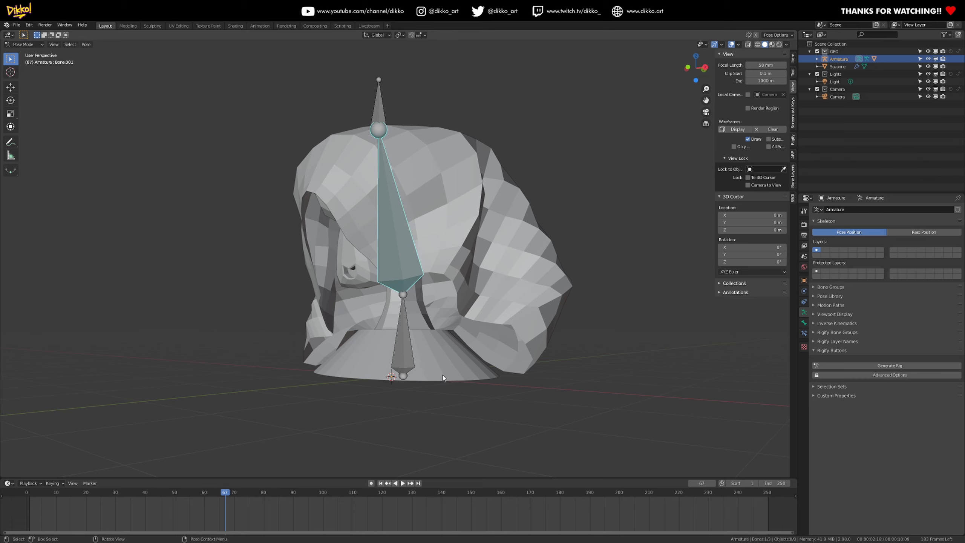
left_click(23, 44)
left_click(25, 53)
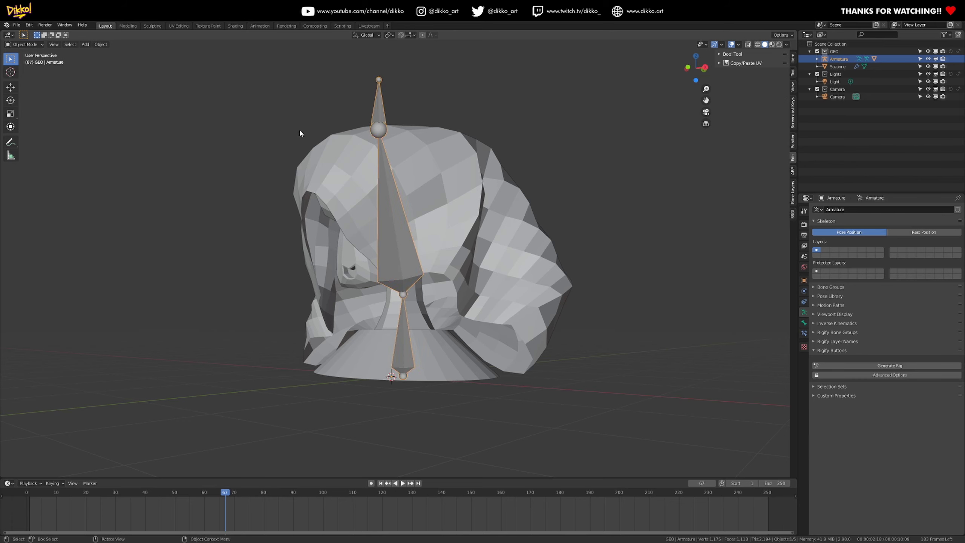
left_click(350, 169)
Put the hood into Weight Paint mode with Bone as the active vertex group.
left_click(16, 45)
left_click(23, 90)
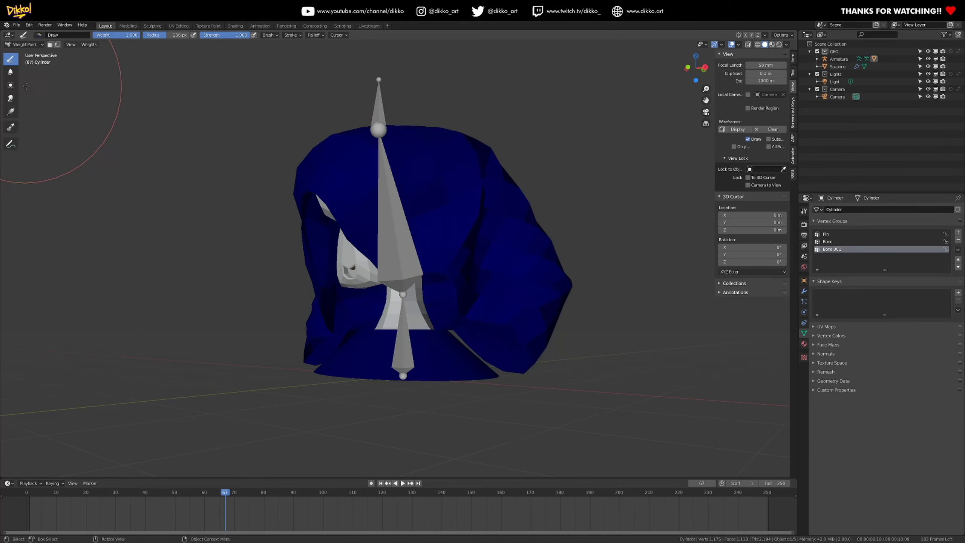
left_click(828, 241)
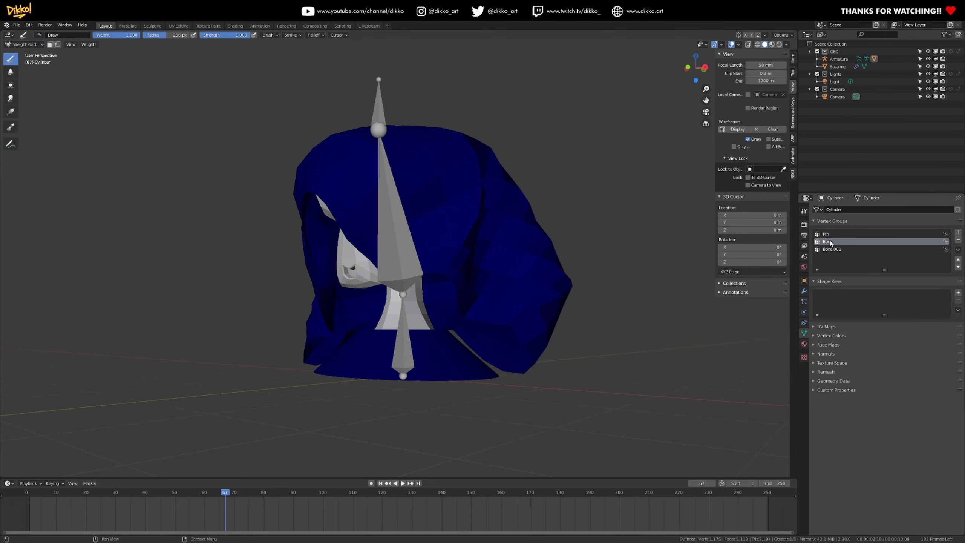
scroll(418, 400, "up", 1)
Make the armature's lower bone active in Pose Mode, then return to Object Mode.
left_click(23, 44)
left_click(24, 54)
left_click(384, 217)
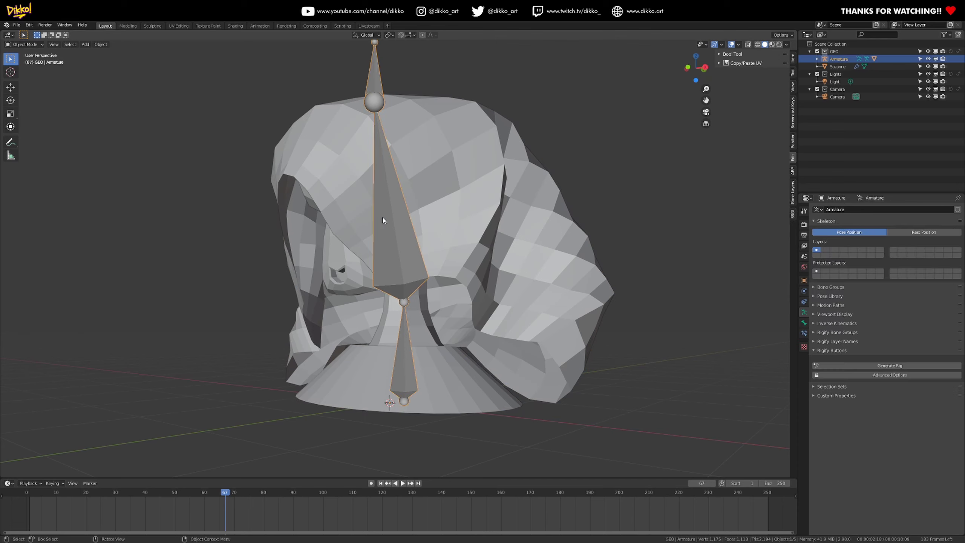
left_click(22, 45)
left_click(24, 72)
left_click(405, 382)
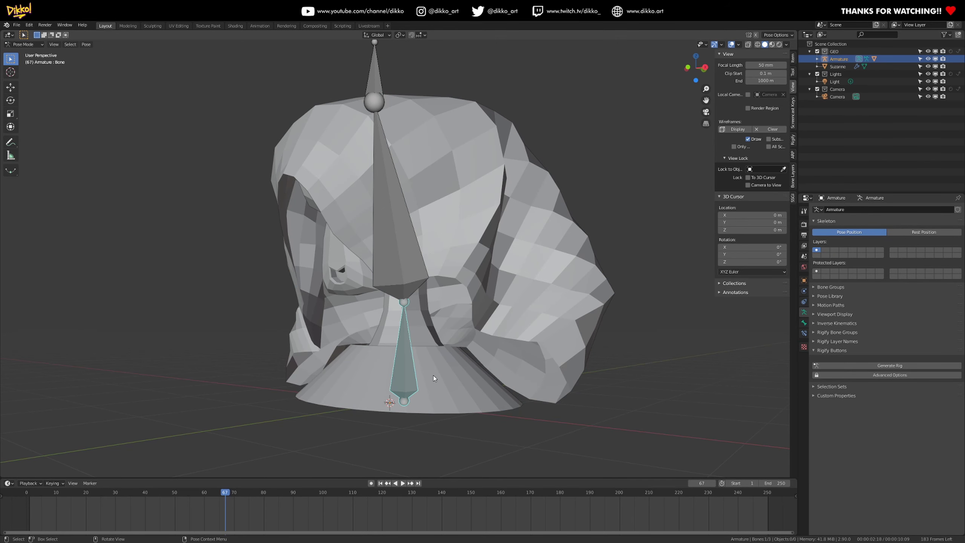
left_click(23, 45)
left_click(25, 54)
Add the hood to the selection as the active object and enter Weight Paint mode.
left_click(315, 171, "shift")
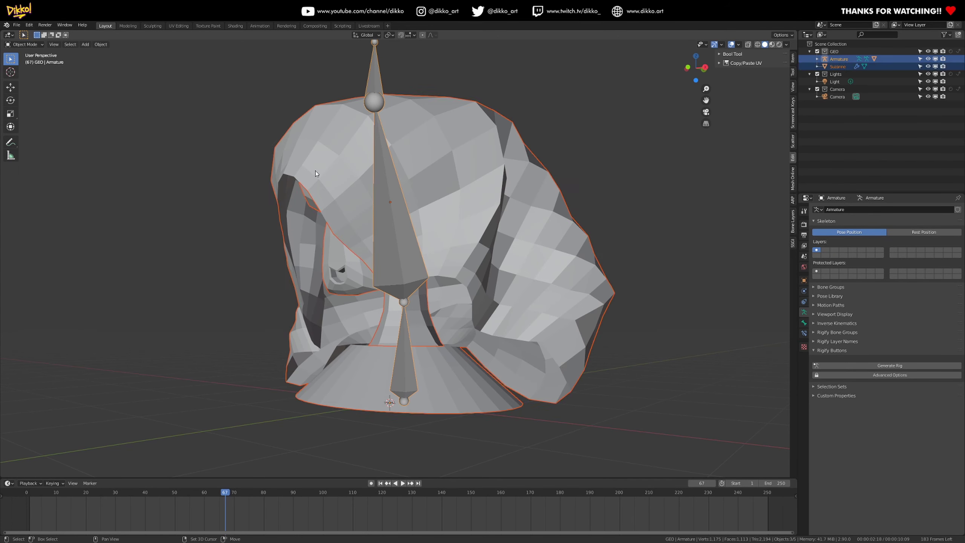
left_click(25, 44)
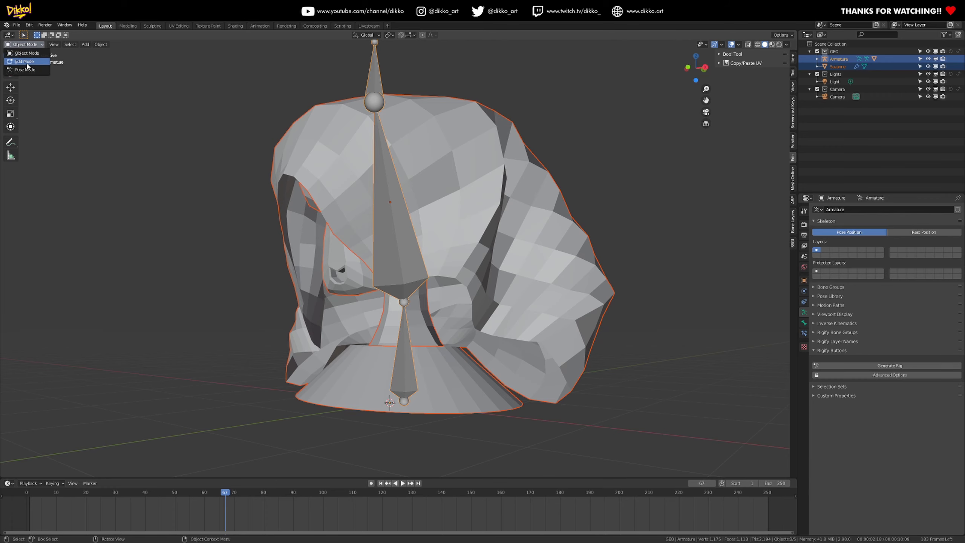
left_click(297, 147, "shift")
left_click(22, 44)
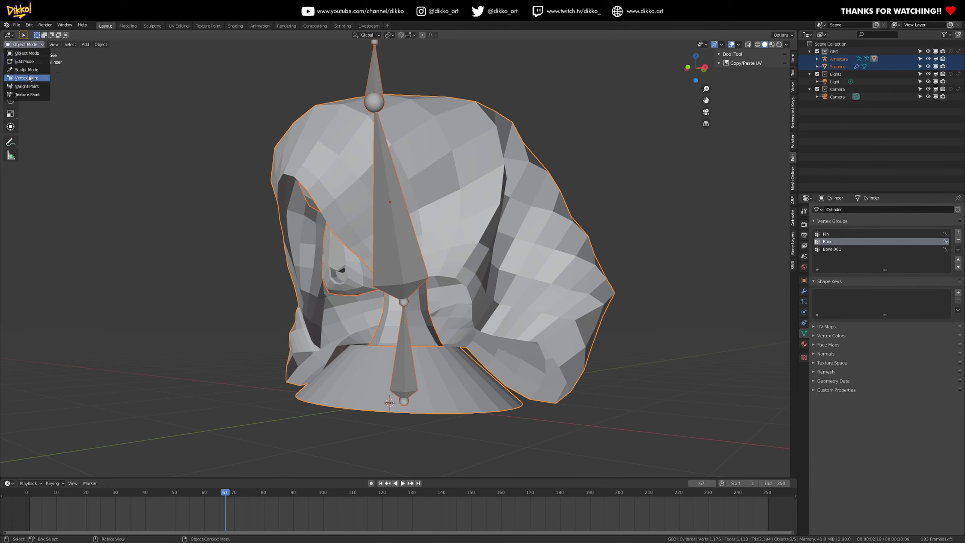
left_click(25, 87)
Paint Bone weight onto the bottom of the hood's base and stem.
middle_click_drag(399, 390, 436, 383)
mouse_move(435, 383)
middle_mouse_down("shift")
mouse_move(418, 341)
mouse_move(423, 288)
middle_mouse_up("shift")
scroll(419, 341, "up", 1)
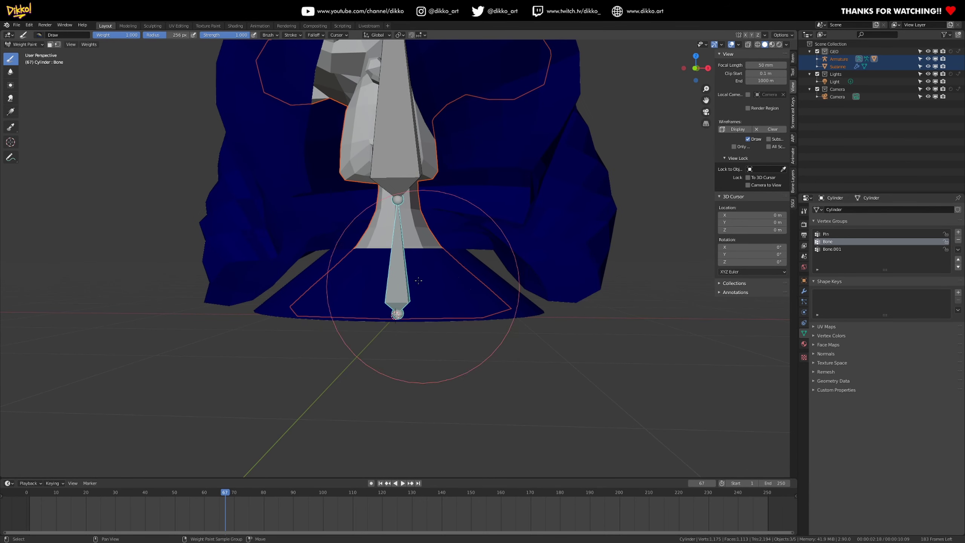
scroll(377, 328, "up", 2)
mouse_move(342, 348)
left_mouse_down()
mouse_move(399, 324)
mouse_move(377, 304)
mouse_move(343, 325)
left_mouse_up()
middle_click_drag(342, 325, 382, 318)
left_click_drag(294, 306, 292, 318)
mouse_move(292, 318)
middle_mouse_down()
mouse_move(438, 303)
mouse_move(503, 315)
middle_mouse_up()
left_click_drag(440, 317, 418, 316)
middle_click_drag(418, 317, 424, 310)
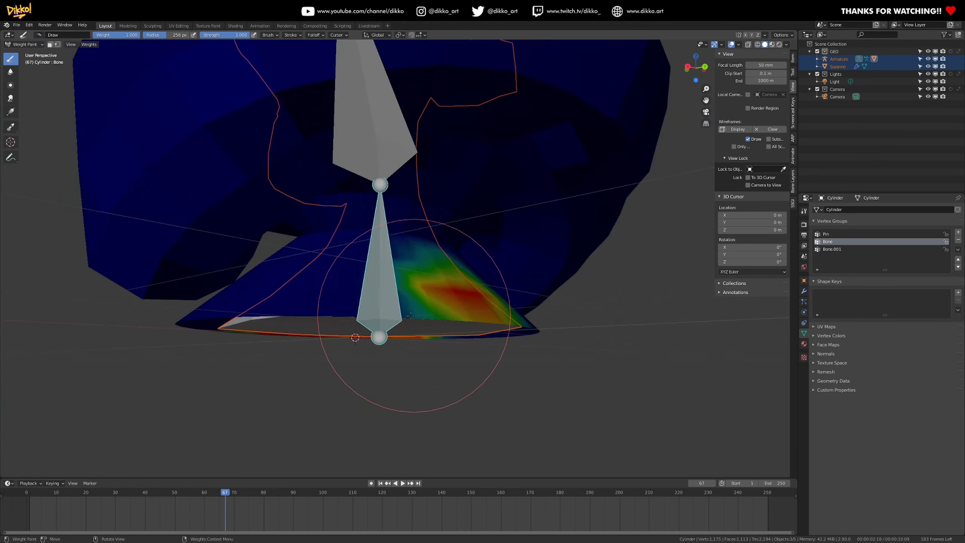
left_click_drag(414, 320, 406, 310)
middle_click_drag(406, 310, 382, 285)
mouse_move(380, 285)
left_mouse_down()
mouse_move(375, 263)
mouse_move(309, 276)
left_mouse_up()
Paint more Bone weight on the base's left and right sides around the bone.
middle_click_drag(286, 292, 319, 273)
mouse_move(319, 274)
left_mouse_down()
mouse_move(287, 288)
mouse_move(322, 296)
mouse_move(282, 289)
left_mouse_up()
middle_click_drag(282, 288, 439, 320)
scroll(442, 327, "up", 1)
left_click_drag(440, 263, 462, 305)
middle_click_drag(456, 269, 436, 278)
mouse_move(442, 289)
left_mouse_down()
mouse_move(474, 353)
mouse_move(443, 282)
left_mouse_up()
mouse_move(525, 370)
middle_mouse_down()
mouse_move(503, 357)
mouse_move(506, 376)
middle_mouse_up()
left_click_drag(502, 370, 490, 345)
middle_click_drag(491, 345, 473, 272)
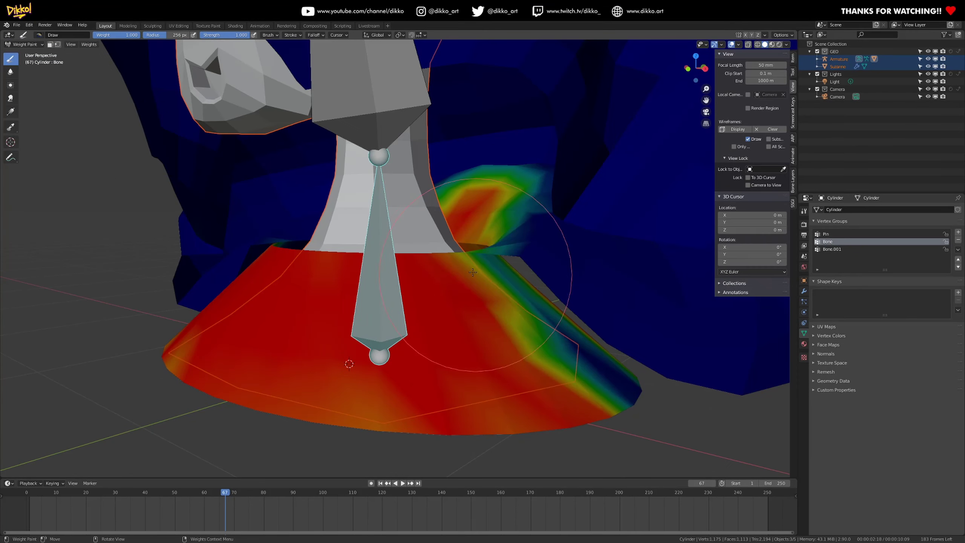
Enlarge the brush to 133 px and paint the skirt's right and lower-left edges red.
key("f")
left_click(500, 365)
middle_click_drag(511, 347, 485, 321, "shift")
scroll(482, 316, "up", 1)
mouse_move(457, 282)
middle_mouse_down("shift")
mouse_move(426, 289)
mouse_move(478, 261)
middle_mouse_up("shift")
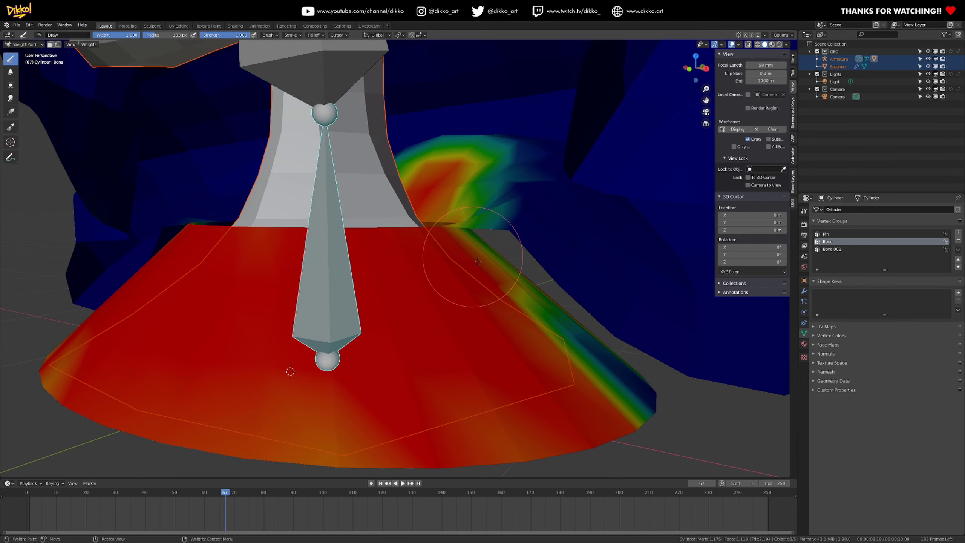
left_click_drag(593, 390, 642, 422)
mouse_move(646, 403)
middle_mouse_down()
mouse_move(468, 335)
mouse_move(361, 277)
mouse_move(399, 313)
mouse_move(315, 339)
middle_mouse_up()
mouse_move(315, 339)
left_mouse_down()
mouse_move(256, 409)
mouse_move(250, 434)
left_mouse_up()
middle_click_drag(291, 405, 479, 387)
mouse_move(479, 386)
left_mouse_down()
mouse_move(524, 354)
mouse_move(475, 318)
left_mouse_up()
Paint the waist, lower rim and area around the bone solid red, ending on a frontal view.
middle_click_drag(452, 244, 390, 217)
left_click_drag(390, 216, 456, 228)
middle_click_drag(456, 228, 385, 267)
left_click_drag(383, 262, 350, 247)
middle_click_drag(422, 228, 527, 255)
left_click_drag(530, 326, 594, 330)
mouse_move(595, 330)
middle_mouse_down()
mouse_move(511, 323)
mouse_move(478, 344)
mouse_move(478, 282)
middle_mouse_up()
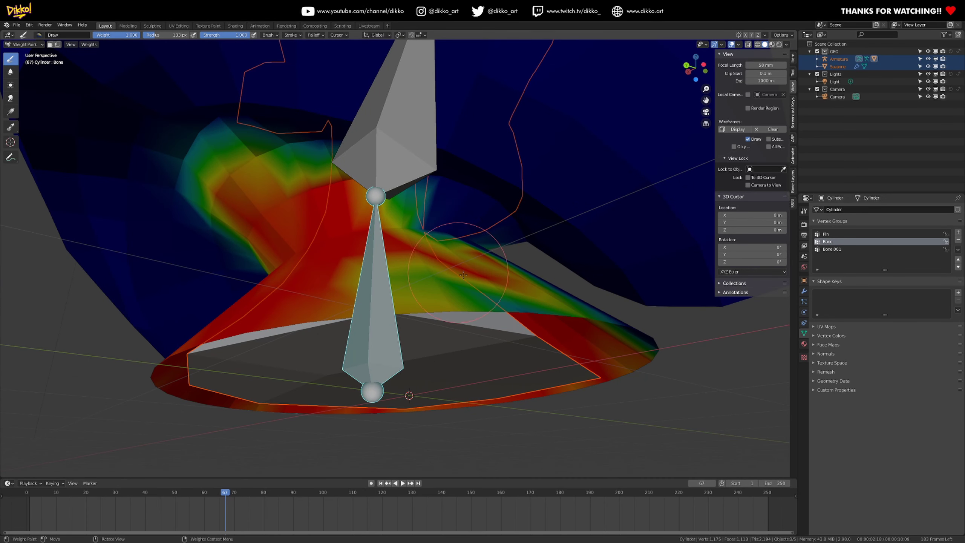
left_click_drag(463, 274, 465, 270)
left_click_drag(425, 296, 529, 306)
mouse_move(529, 306)
middle_mouse_down()
mouse_move(480, 306)
mouse_move(381, 363)
mouse_move(426, 306)
middle_mouse_up()
mouse_move(363, 312)
left_mouse_down()
mouse_move(390, 300)
mouse_move(311, 381)
mouse_move(266, 392)
mouse_move(259, 374)
mouse_move(304, 350)
mouse_move(348, 368)
left_mouse_up()
mouse_move(241, 372)
left_mouse_down()
mouse_move(173, 393)
mouse_move(154, 414)
left_mouse_up()
middle_click_drag(164, 410, 284, 384)
mouse_move(332, 342)
left_mouse_down()
mouse_move(592, 407)
mouse_move(278, 396)
mouse_move(530, 364)
left_mouse_up()
mouse_move(529, 363)
middle_mouse_down()
mouse_move(485, 334)
mouse_move(457, 348)
middle_mouse_up()
scroll(485, 334, "down", 4)
left_click_drag(328, 316, 447, 308)
middle_click_drag(446, 308, 422, 126)
Pick the armature's top bone for painting and orbit back to a frontal view.
left_click(29, 44)
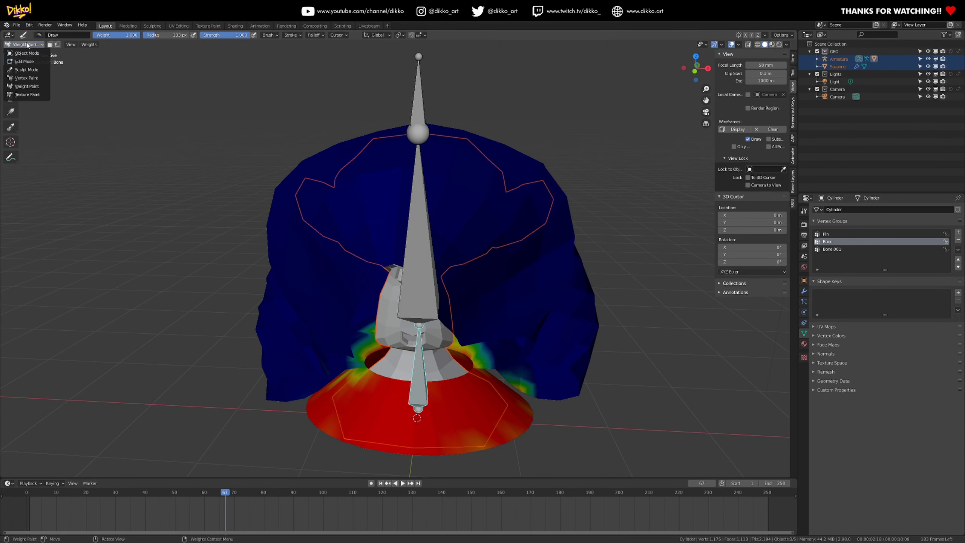
left_click(423, 94, "ctrl")
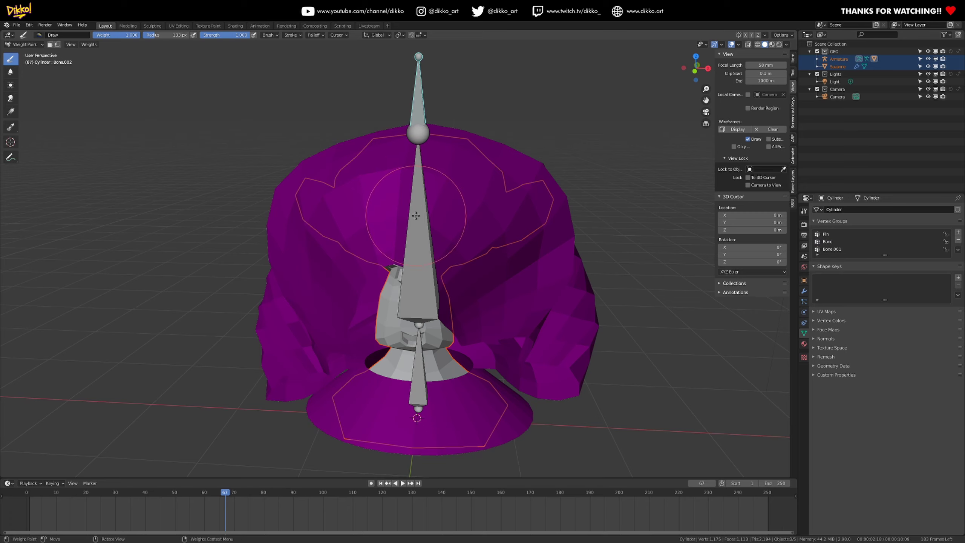
middle_click_drag(427, 215, 657, 238)
middle_click_drag(533, 236, 344, 129)
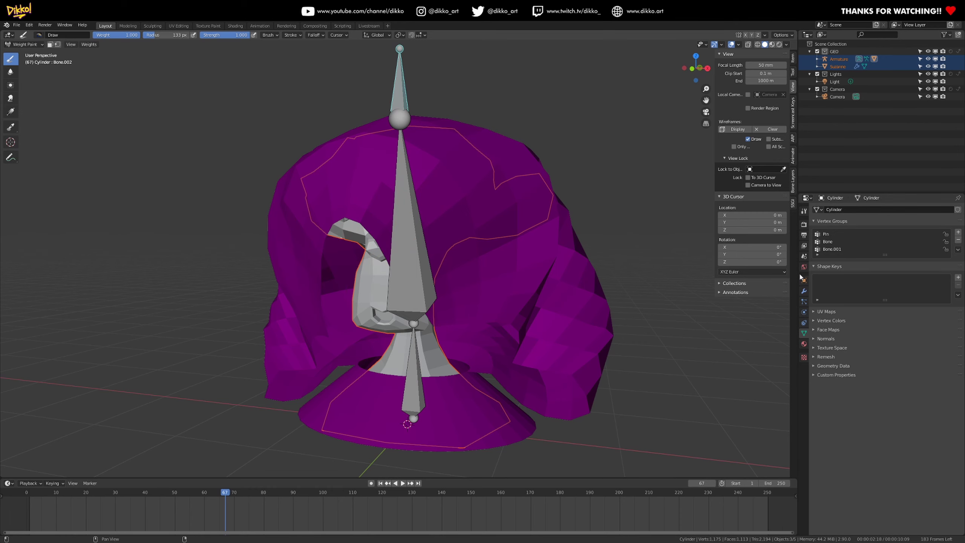
Paint a small patch of Pin weight on the hood above Suzanne's head.
left_click(829, 236)
mouse_move(279, 169)
middle_mouse_down()
mouse_move(284, 152)
mouse_move(300, 188)
middle_mouse_up()
scroll(289, 135, "up", 1)
scroll(324, 206, "up", 1)
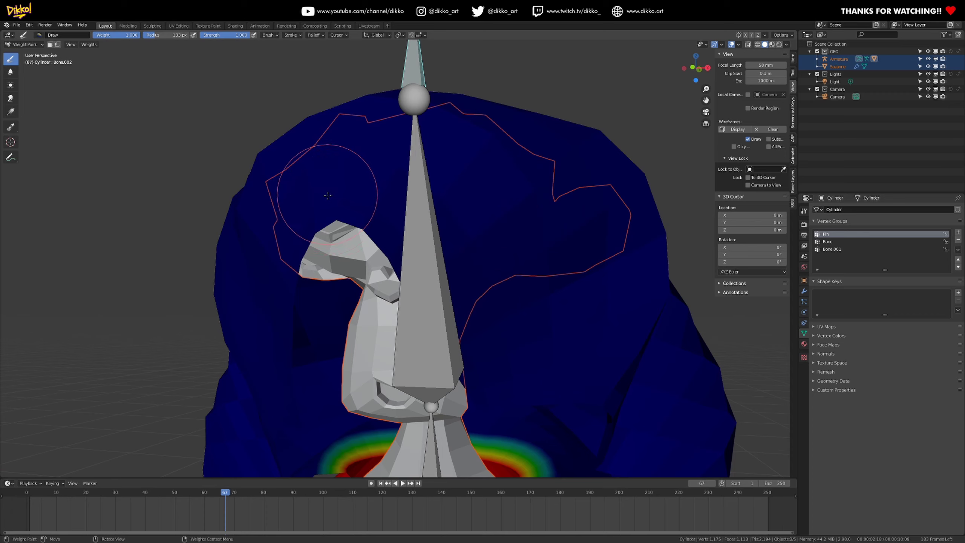
mouse_move(336, 216)
left_mouse_down()
mouse_move(334, 178)
mouse_move(342, 194)
left_mouse_up()
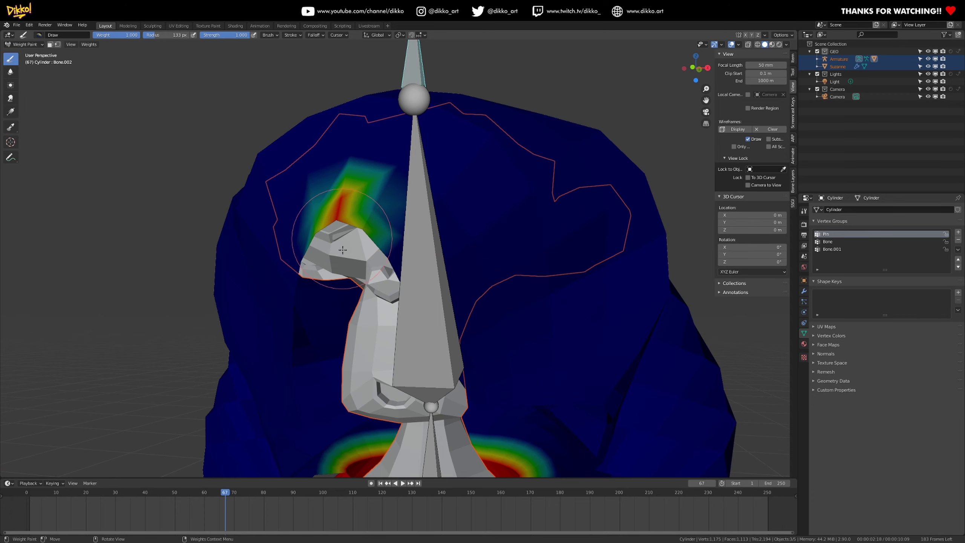
scroll(402, 333, "down", 3)
middle_click_drag(402, 333, 302, 206)
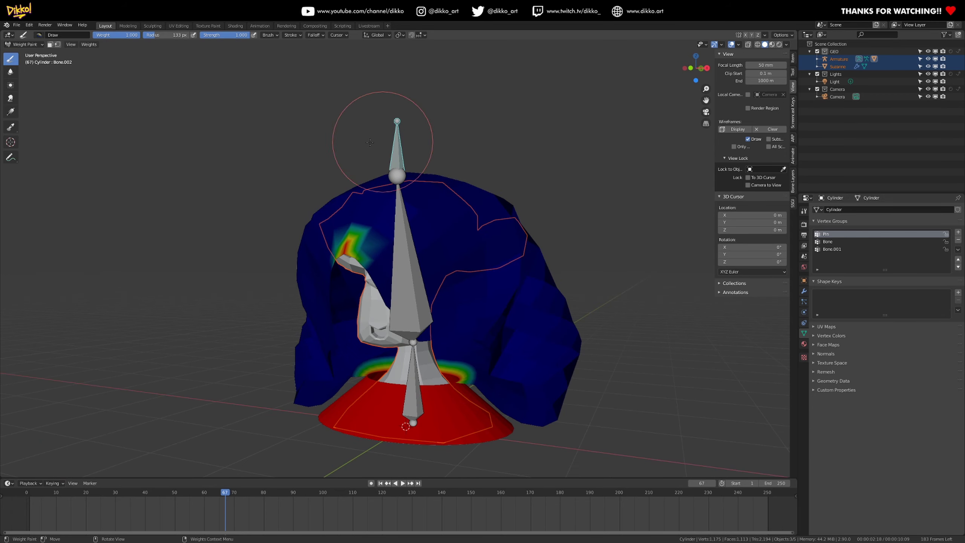
middle_click_drag(386, 165, 295, 214)
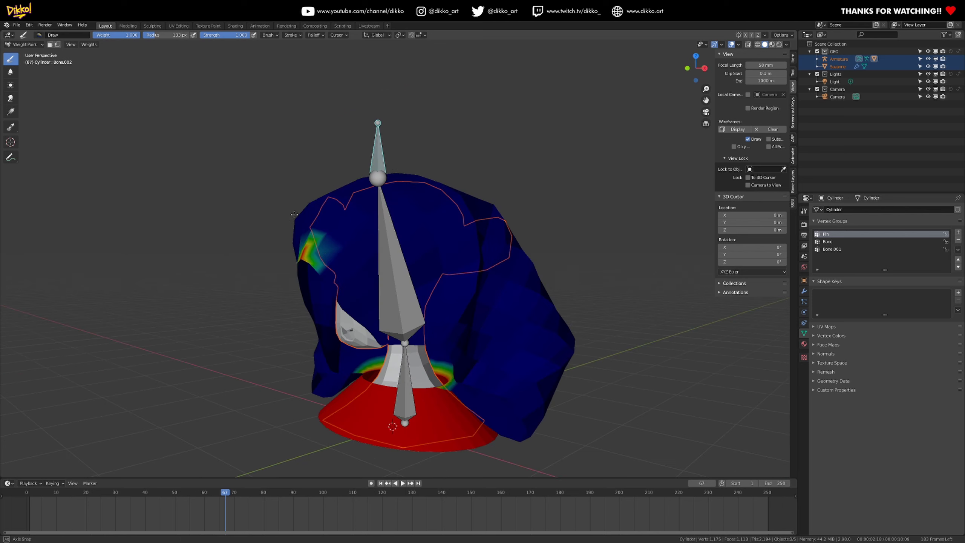
Return to Object Mode and save the blend file with Ctrl+S.
left_click(23, 44)
left_click(24, 53)
key("ctrl+s")
In Pose Mode select the middle and bottom bones, with the top bone active.
left_click(414, 287)
left_click(26, 44)
left_click(27, 71)
left_click(387, 266)
left_click(409, 395, "shift")
left_click(371, 168, "shift")
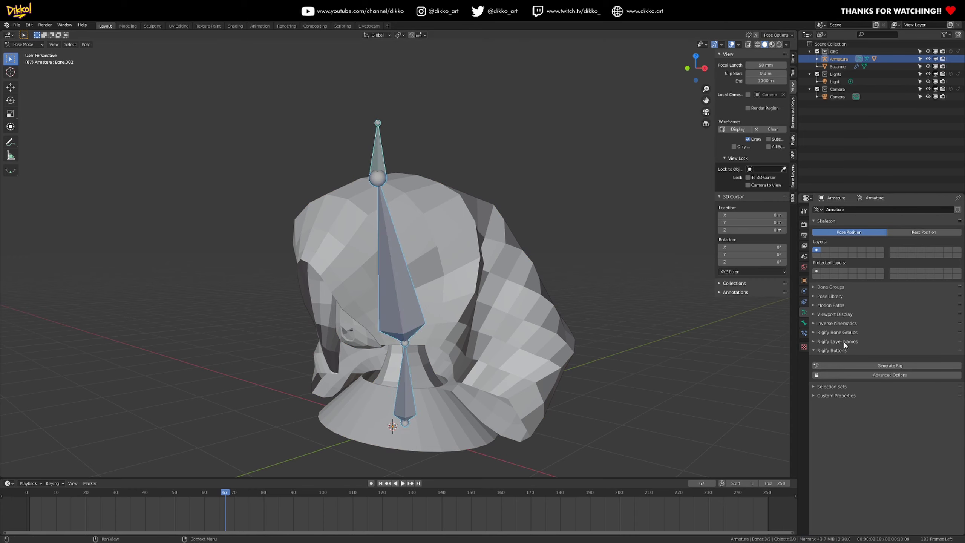
Enable Deform on the top bone and return to Object Mode.
left_click(805, 324)
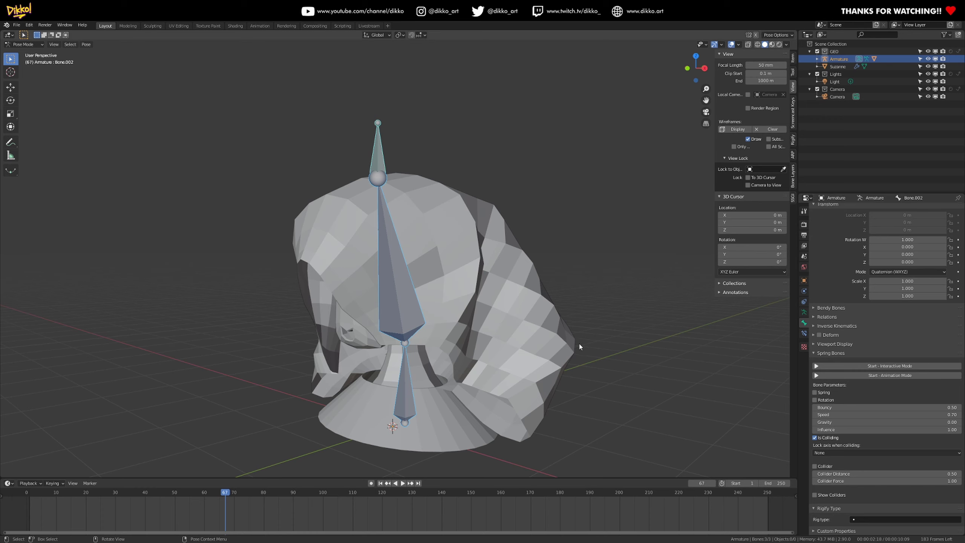
left_click(819, 335)
left_click(20, 44)
left_click(22, 58)
Re-parent the hood to the armature with Armature Deform.
left_click(470, 257)
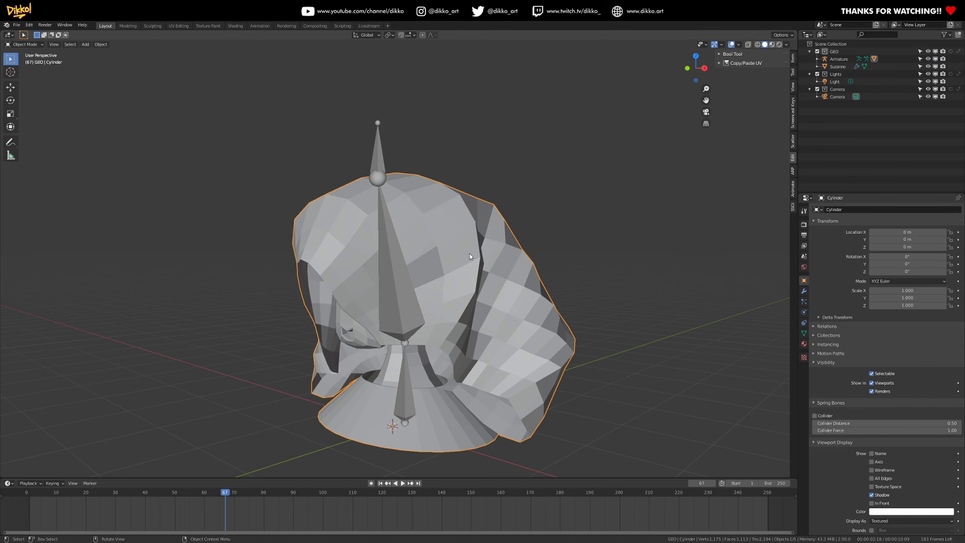
left_click(381, 163, "shift")
key("ctrl+p")
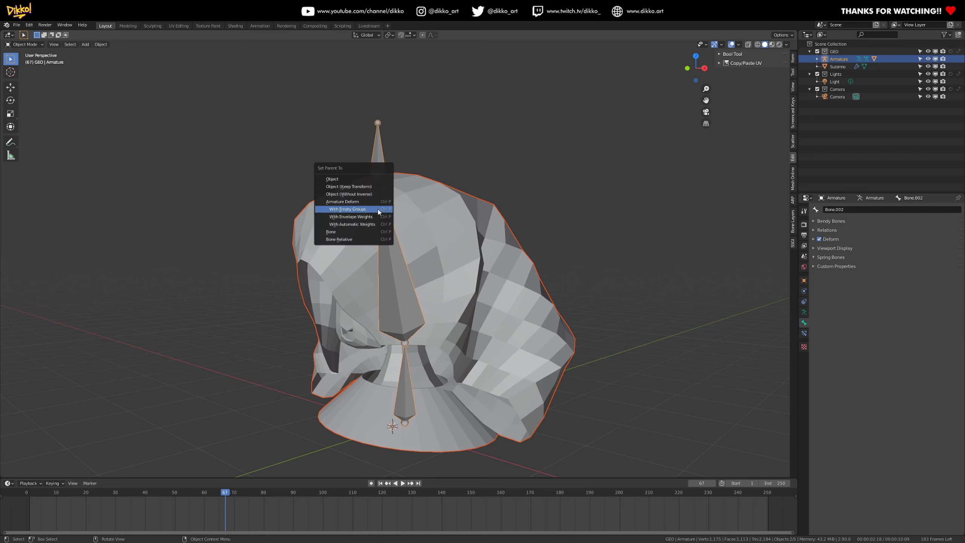
left_click(368, 224)
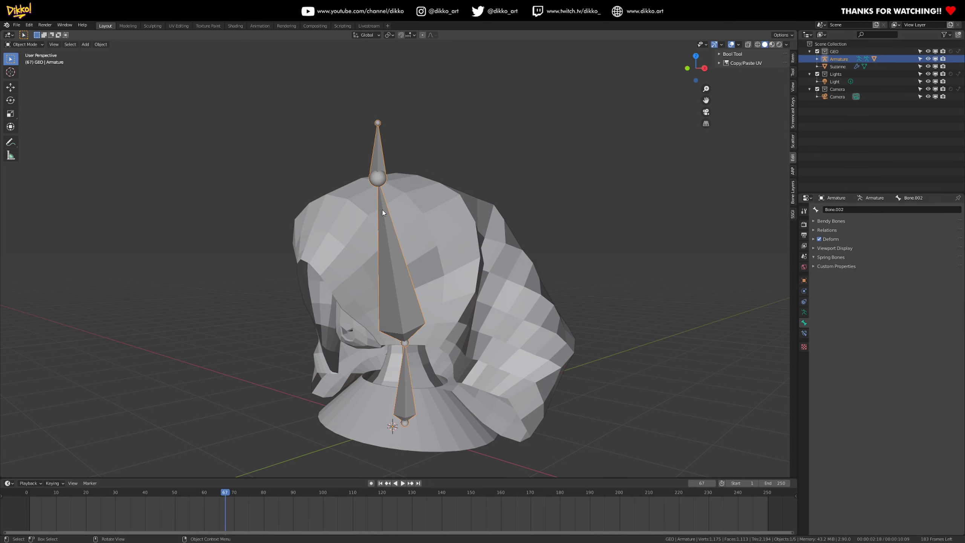
Select only the middle bone in Pose Mode with the timeline at frame 1.
left_click(25, 44)
left_click(23, 71)
left_click(413, 284)
left_click(32, 501)
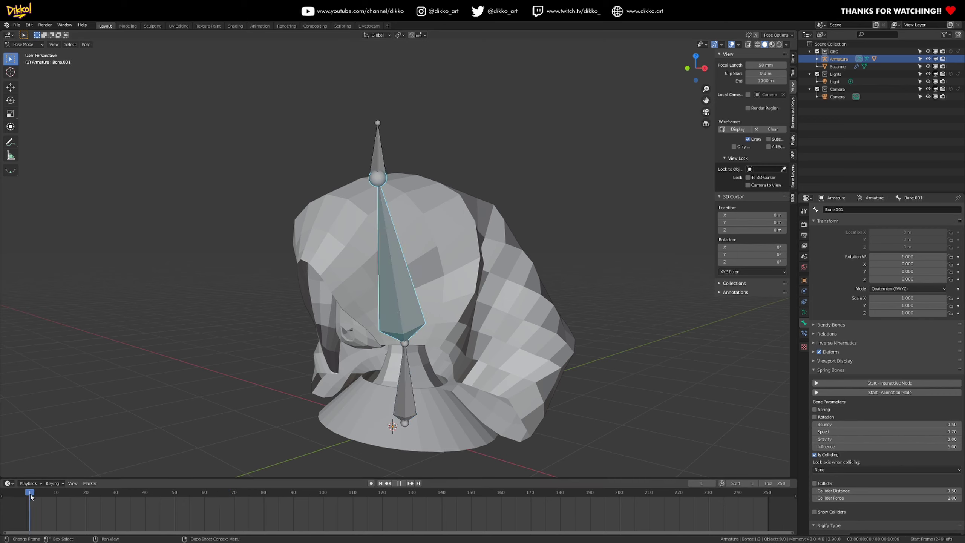
Keyframe the bone's pose at frames 1, 40 and 80, and set the end frame to 80.
key("i")
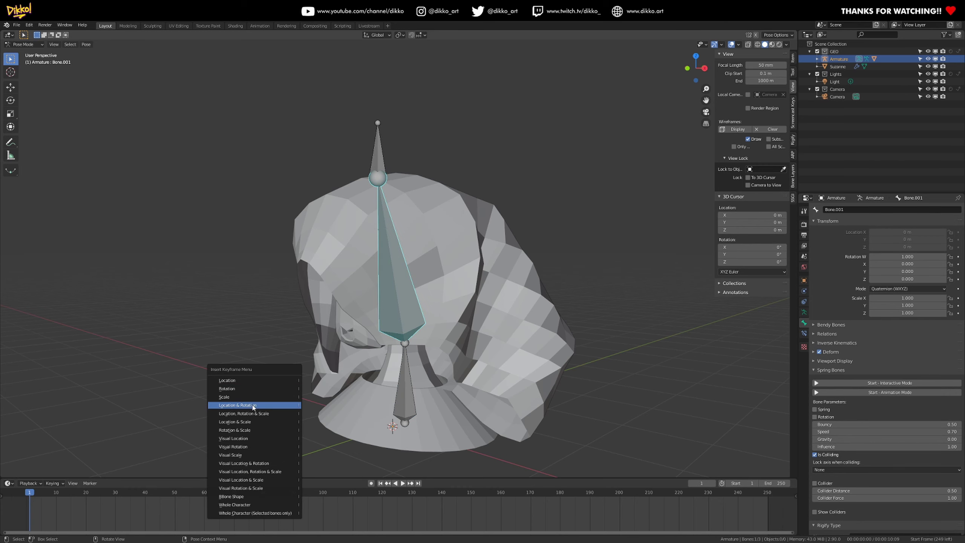
left_click(247, 414)
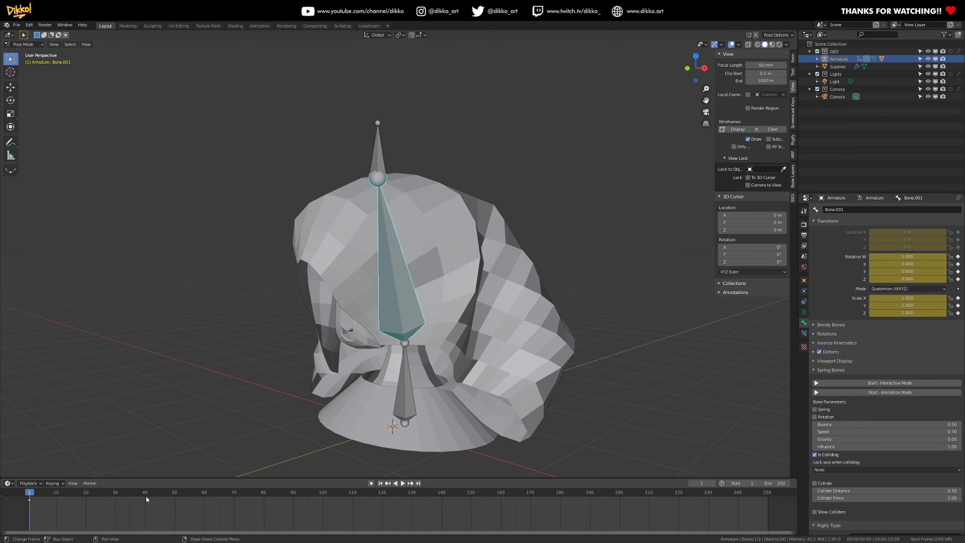
left_click(146, 500)
key("i")
left_click(249, 343)
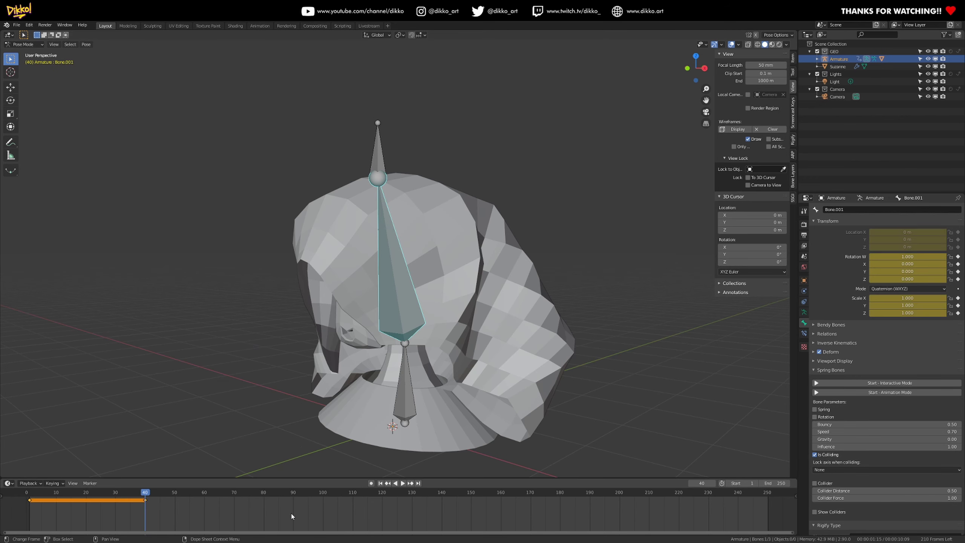
left_click(293, 494)
left_click(265, 498)
key("i")
left_click(274, 388)
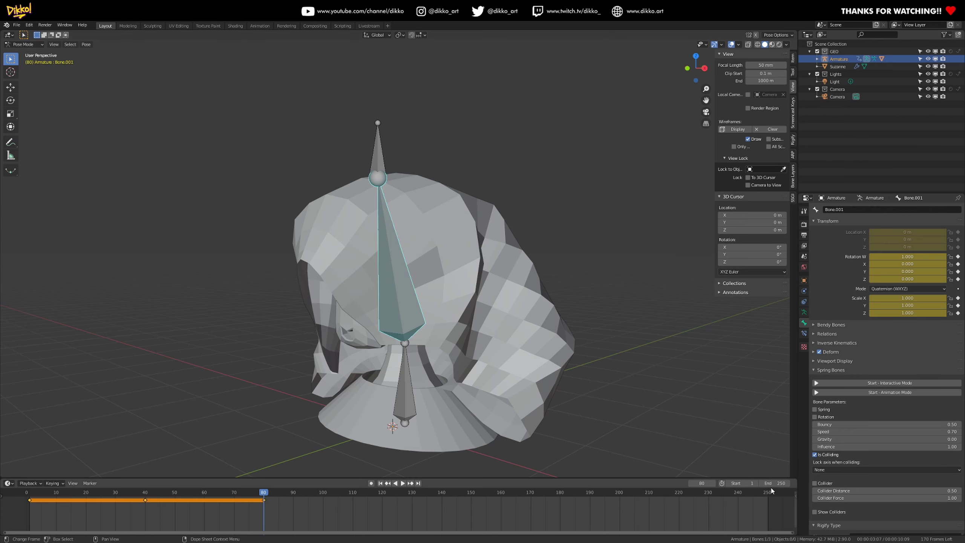
type("80")
key("Return")
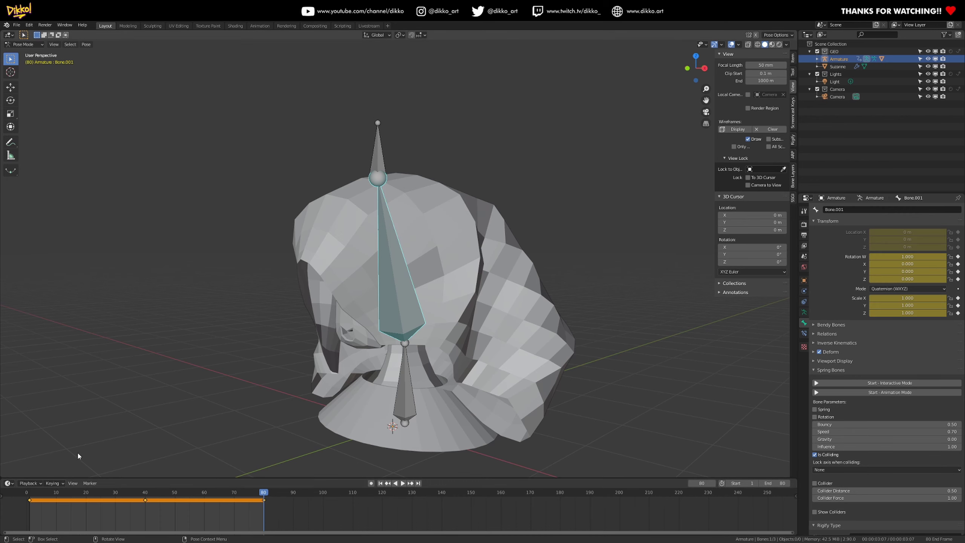
Rotate Bone.001 sideways on X at frame 40 and check the bent hood.
key("space")
key("r")
key("x")
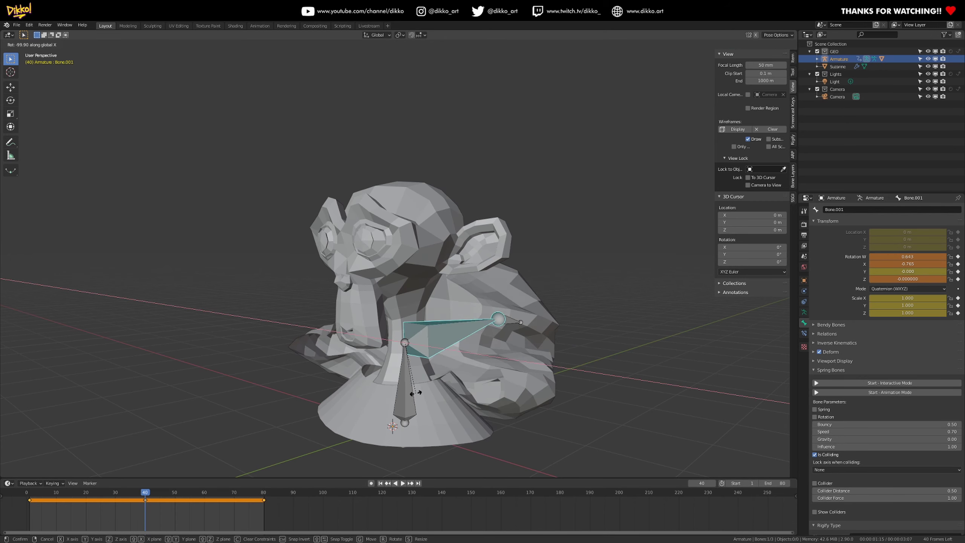
left_click(438, 392)
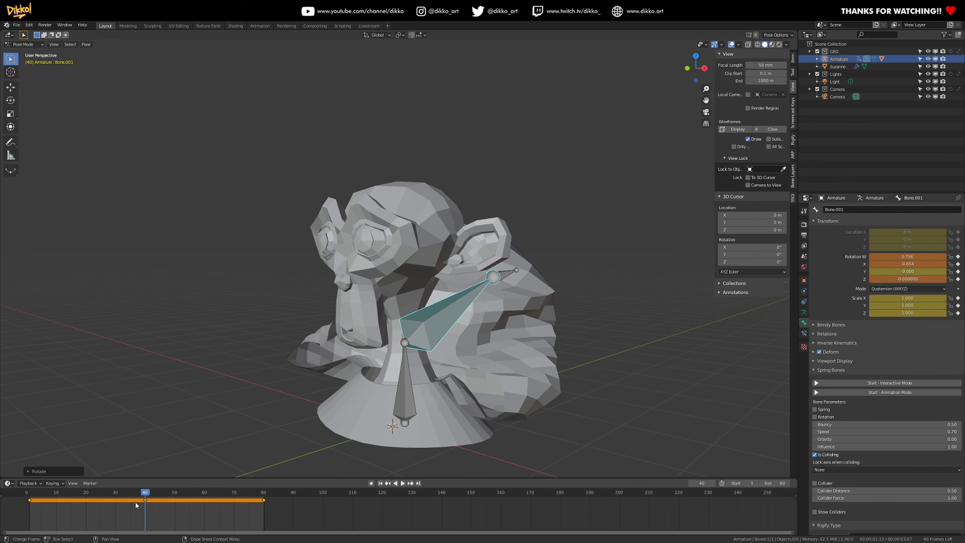
middle_click_drag(510, 322, 442, 319)
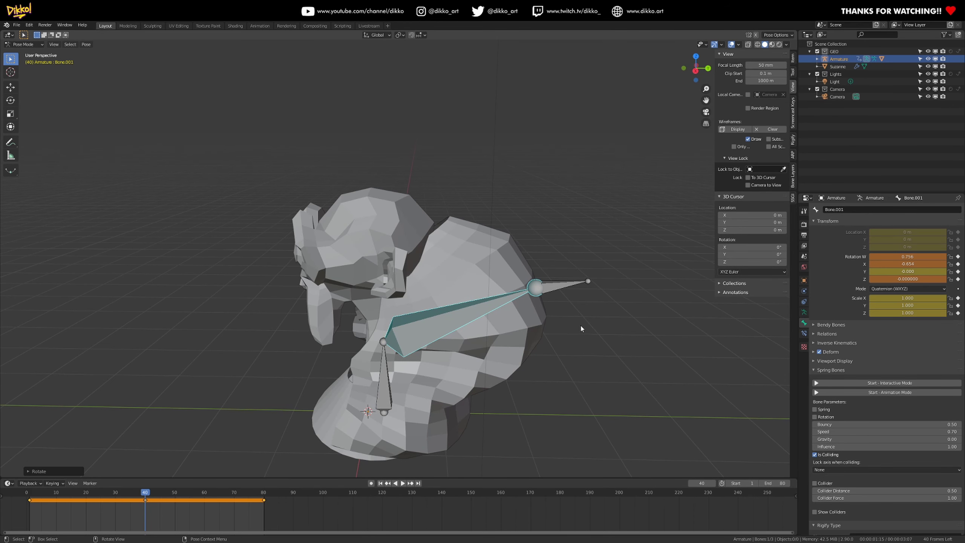
middle_click_drag(286, 377, 404, 358)
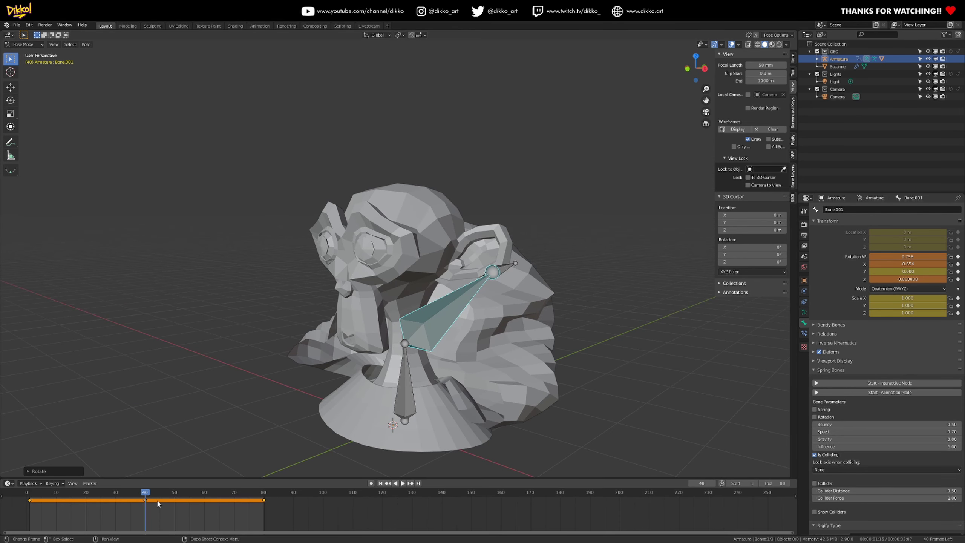
mouse_move(145, 494)
left_mouse_down()
mouse_move(124, 498)
mouse_move(145, 502)
left_mouse_up()
With auto-keying on, adjust the bone's X tilt again and play the swing animation.
left_click(371, 483)
key("r")
key("x")
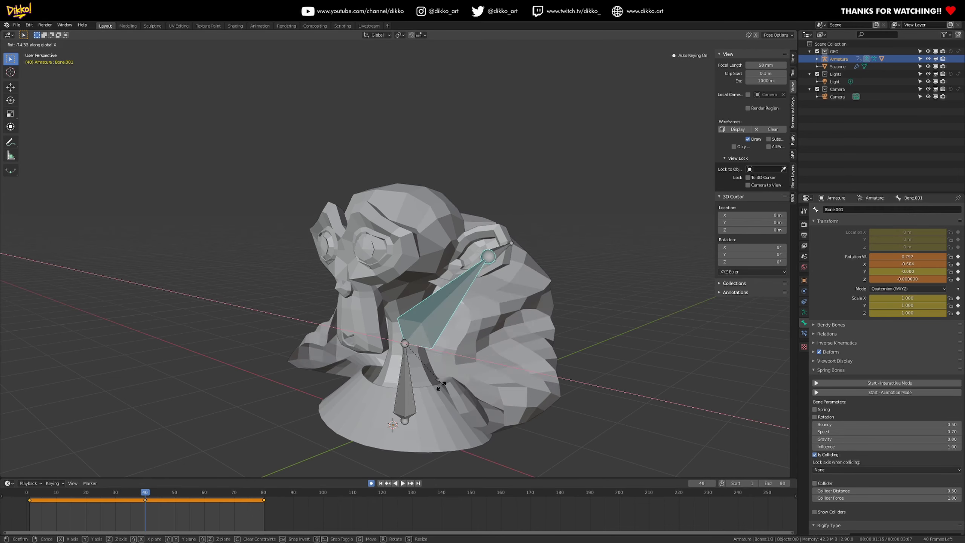
left_click(421, 394)
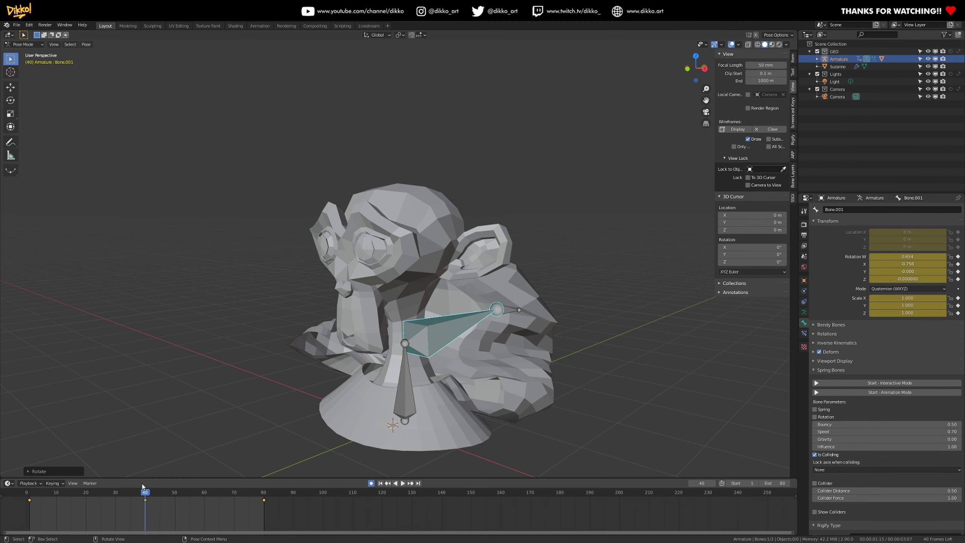
key("space")
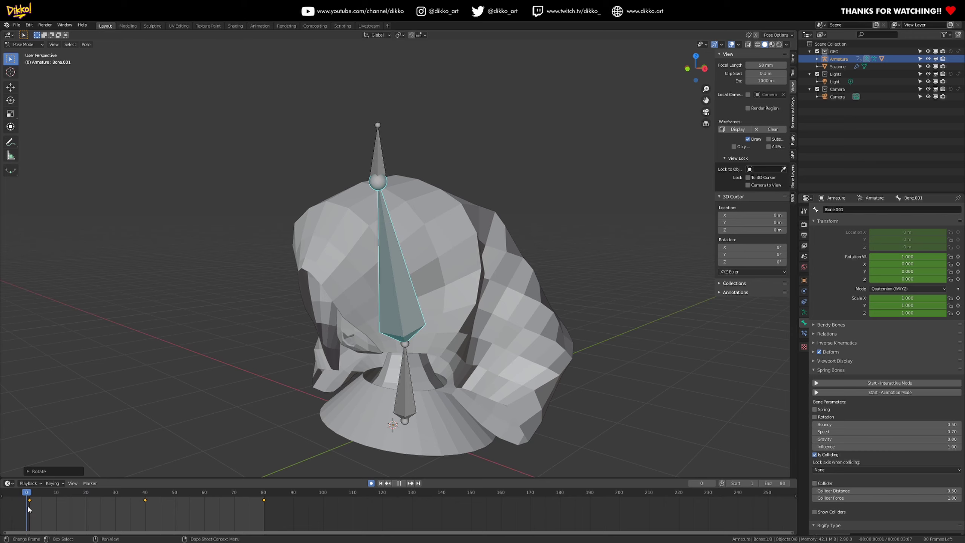
key("space")
Switch to Object Mode, select the Cylinder hair mesh, and add a Cloth modifier.
left_click(23, 44)
left_click(23, 54)
left_click(417, 286)
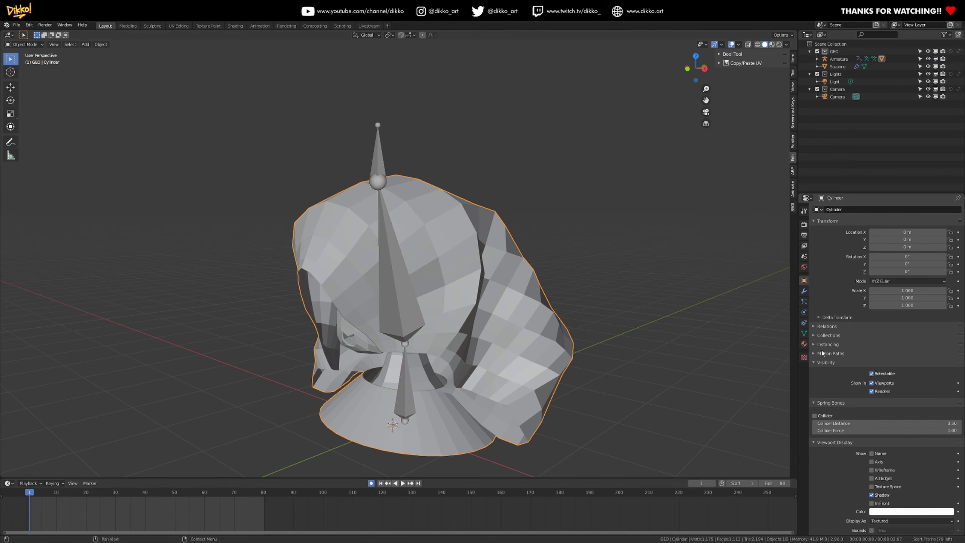
left_click(805, 291)
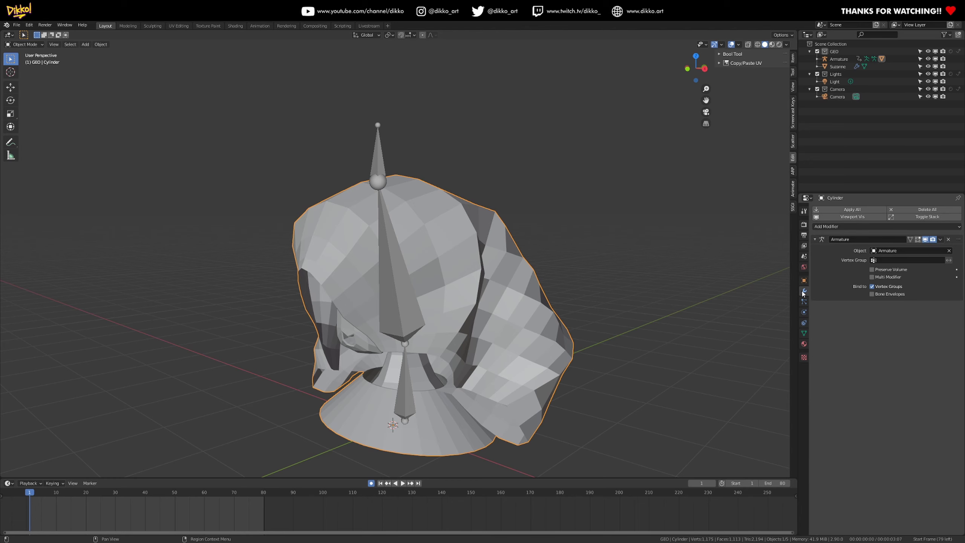
left_click(956, 227)
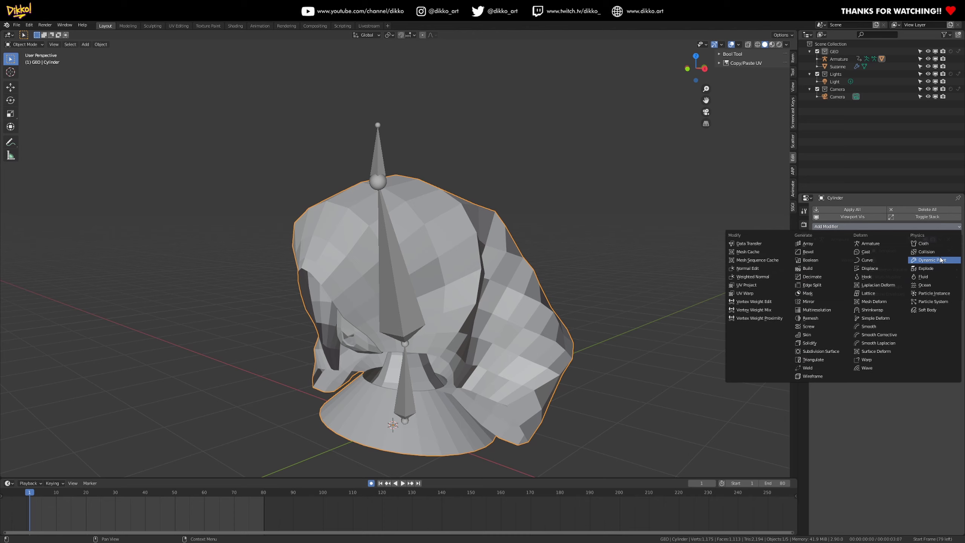
left_click(933, 244)
Apply the Silk cloth preset to the Cylinder and enable Self Collisions.
left_click(948, 309)
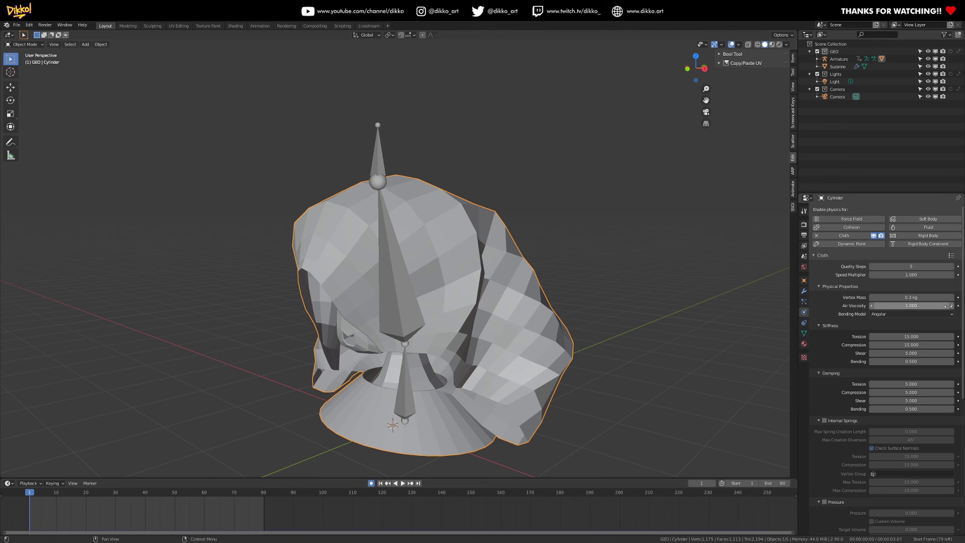
left_click(952, 259)
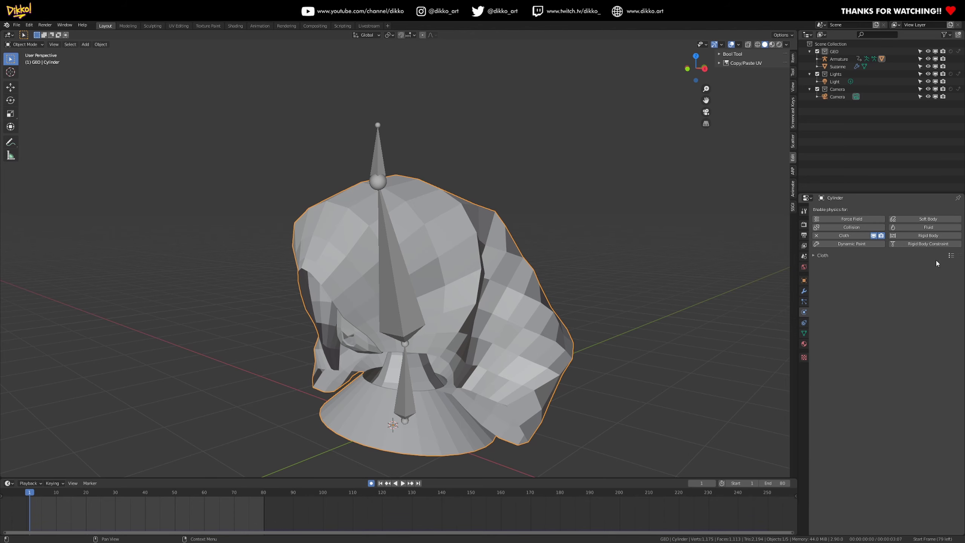
left_click(951, 255)
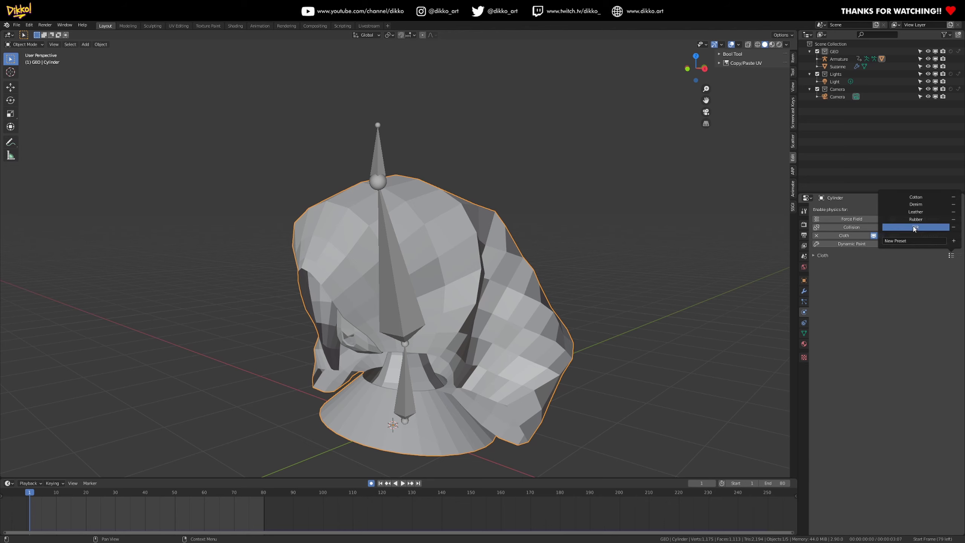
left_click(816, 256)
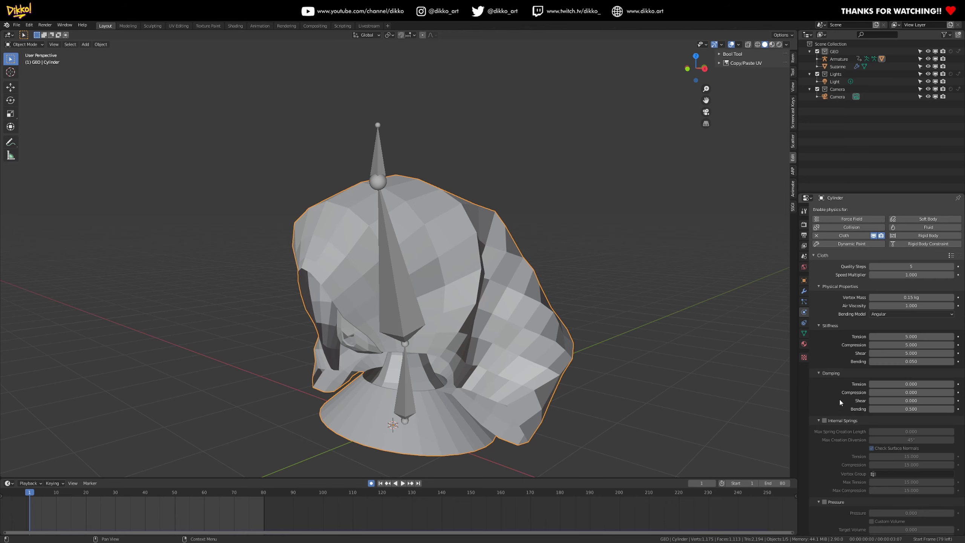
scroll(840, 400, "down", 12)
scroll(827, 464, "down", 3)
left_click(825, 473)
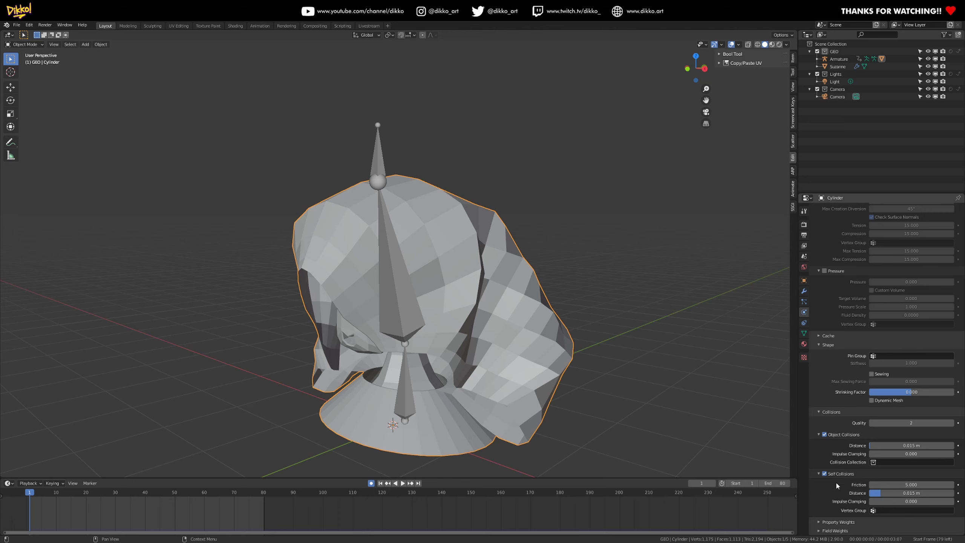
Set the cloth's Shape Pin Group to the Pin vertex group.
left_click(820, 336)
scroll(828, 414, "up", 8)
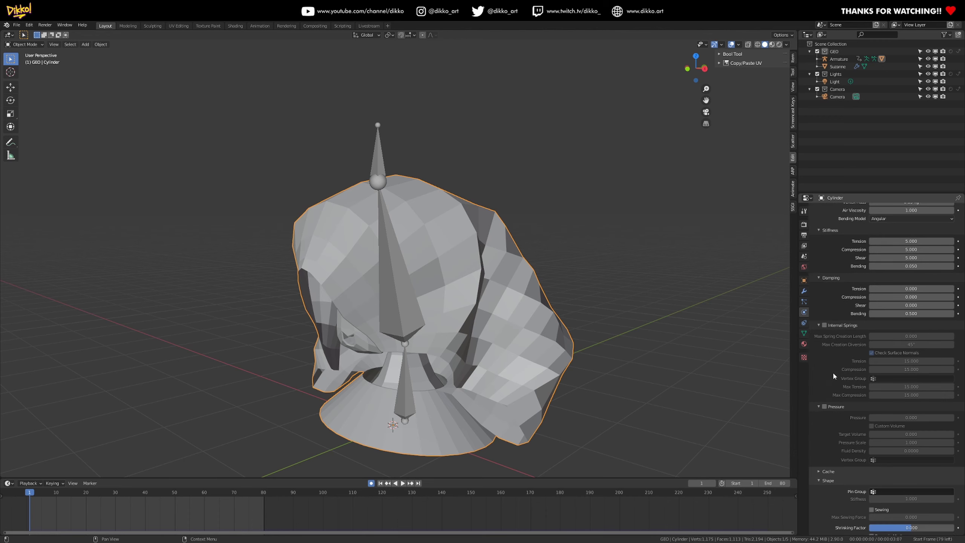
scroll(827, 409, "down", 4)
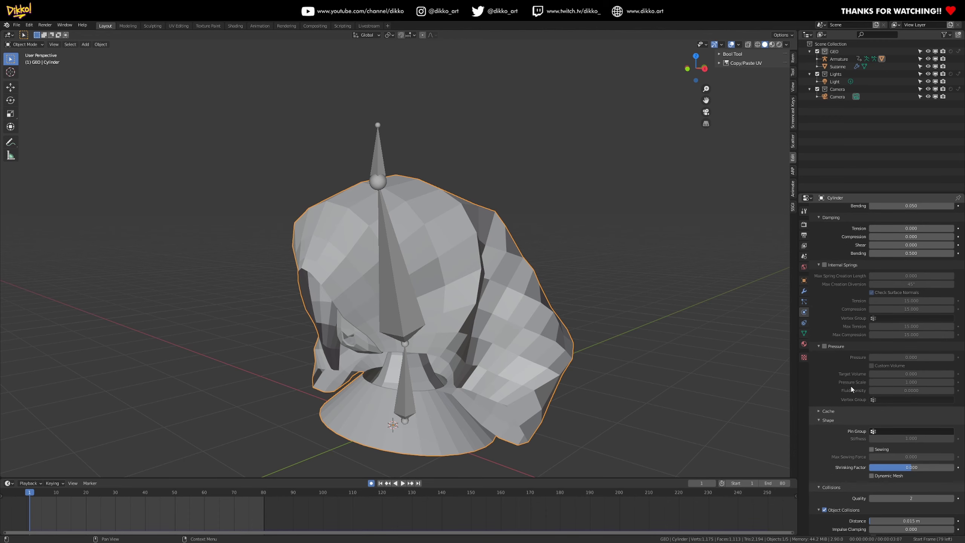
left_click(820, 424)
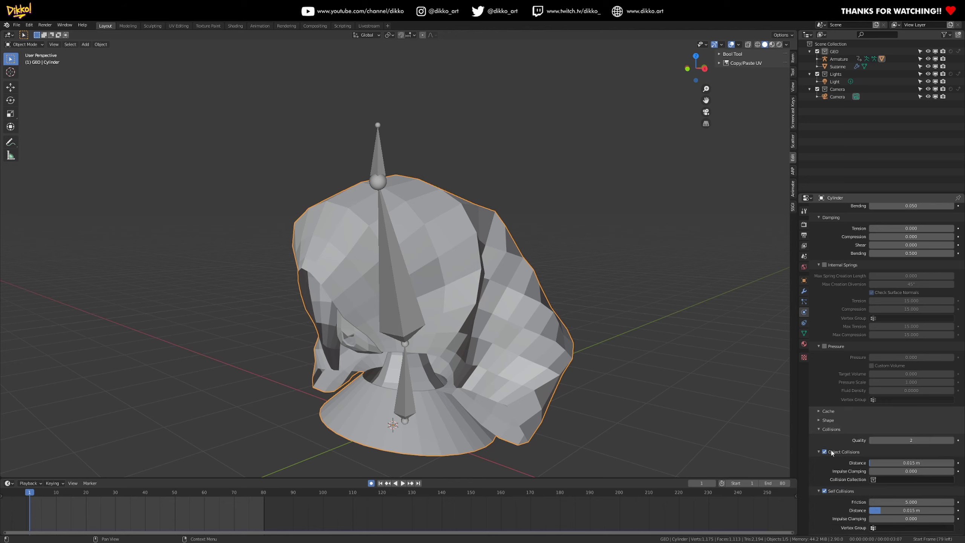
scroll(827, 427, "up", 8)
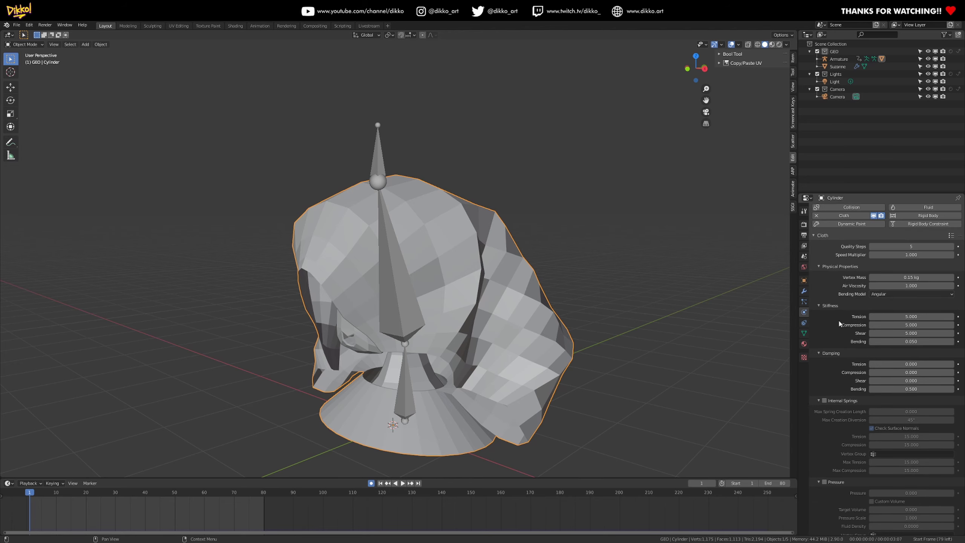
scroll(822, 477, "down", 9)
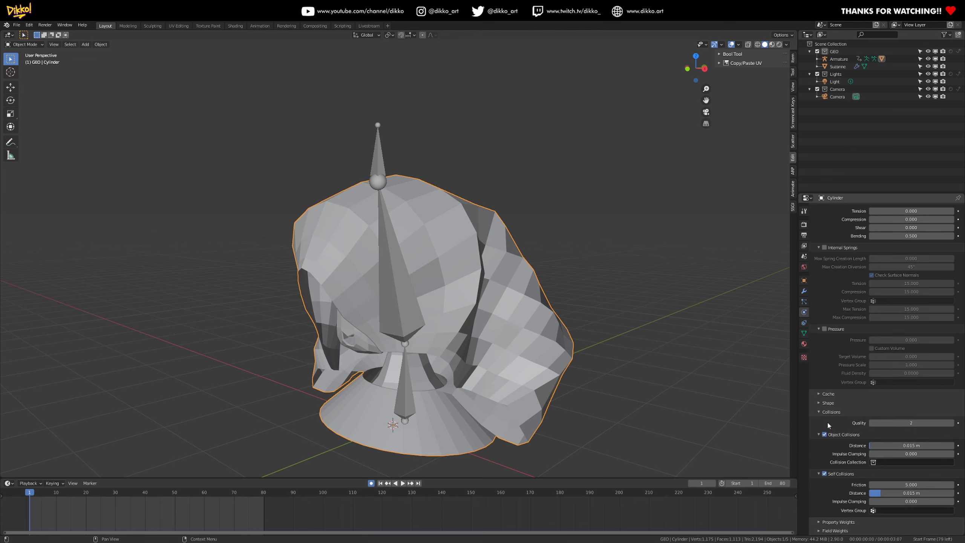
left_click(820, 402)
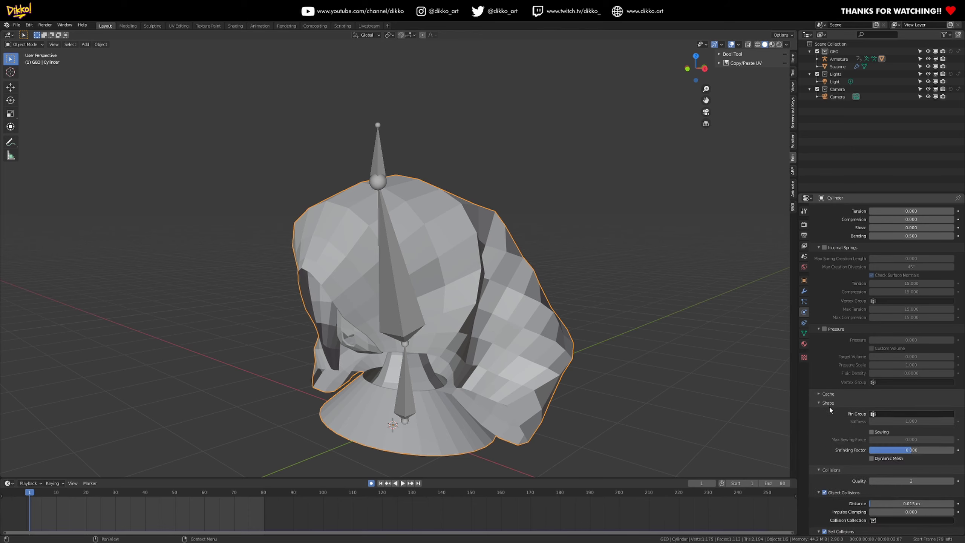
left_click(883, 447)
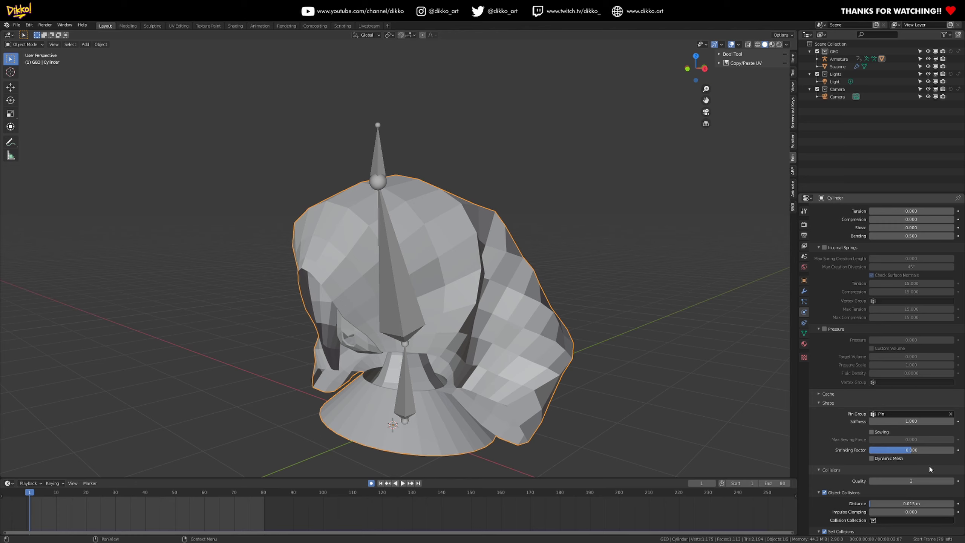
Play the hood draping over Suzanne from the front, save as HoodieTest.blend, and rewind to frame 1.
key("space")
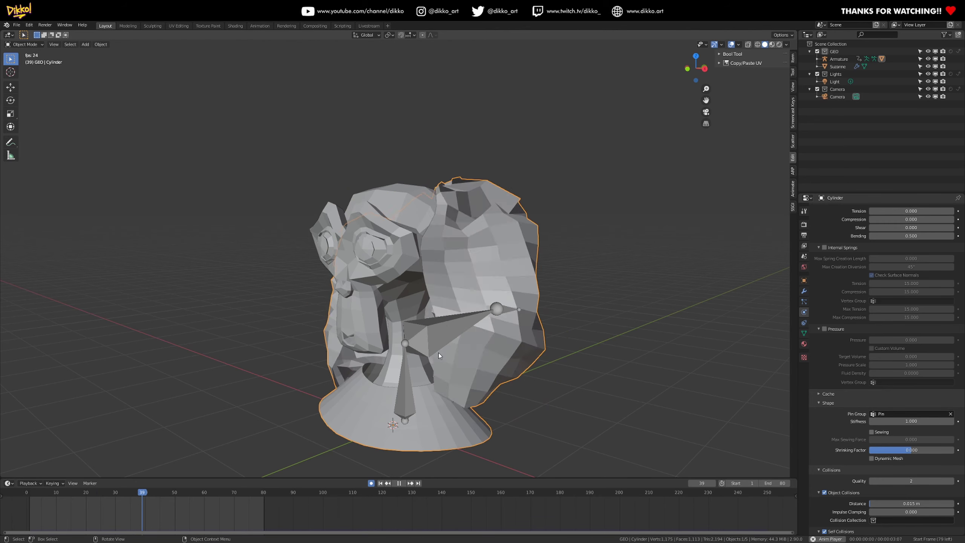
middle_click_drag(439, 323, 465, 307)
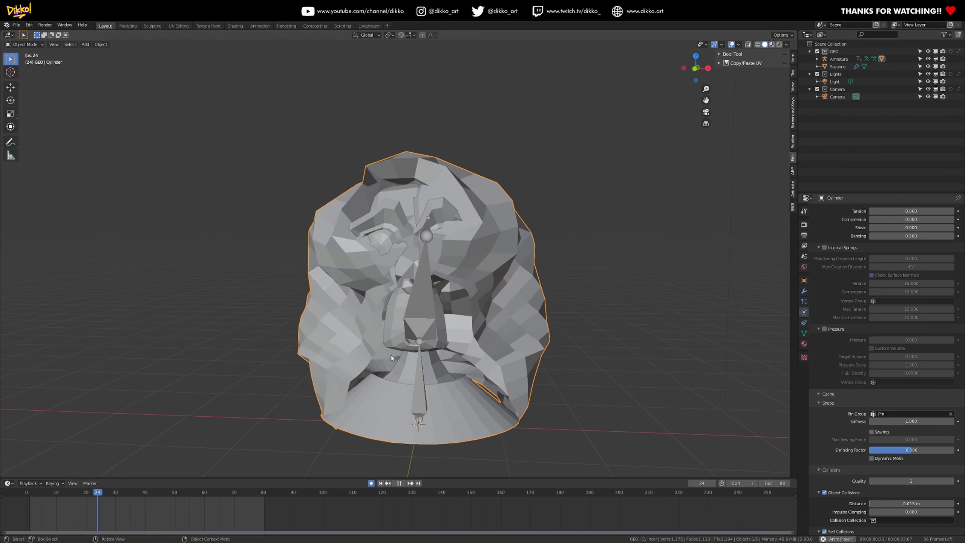
key("space")
key("ctrl+s")
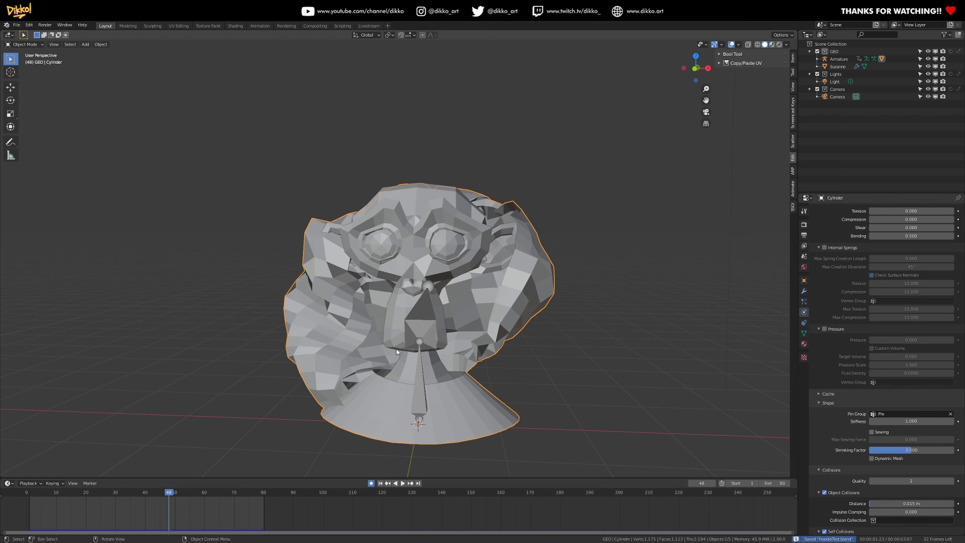
left_click(30, 496)
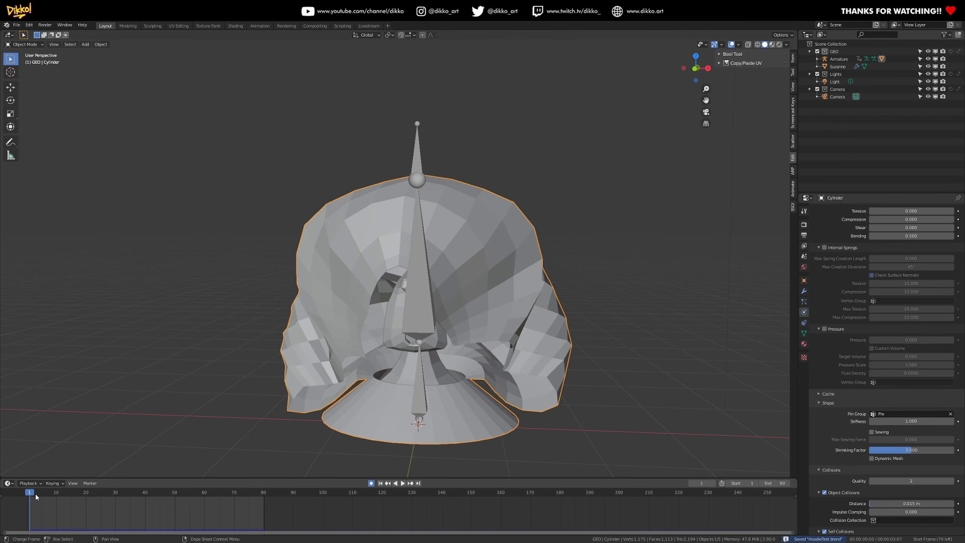
Add a Subdivision Surface to the hood, move it above Cloth, and start playback.
left_click(805, 292)
left_click(859, 226)
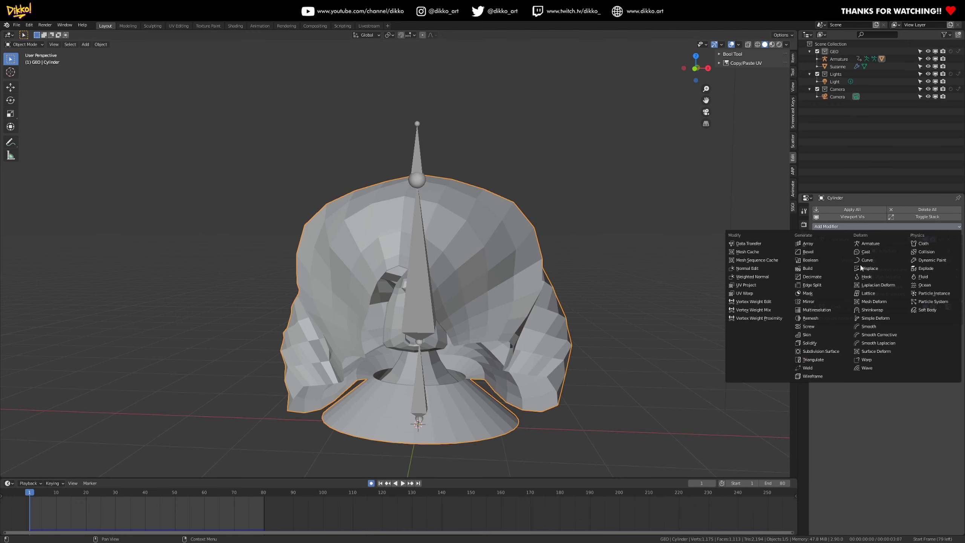
left_click(819, 351)
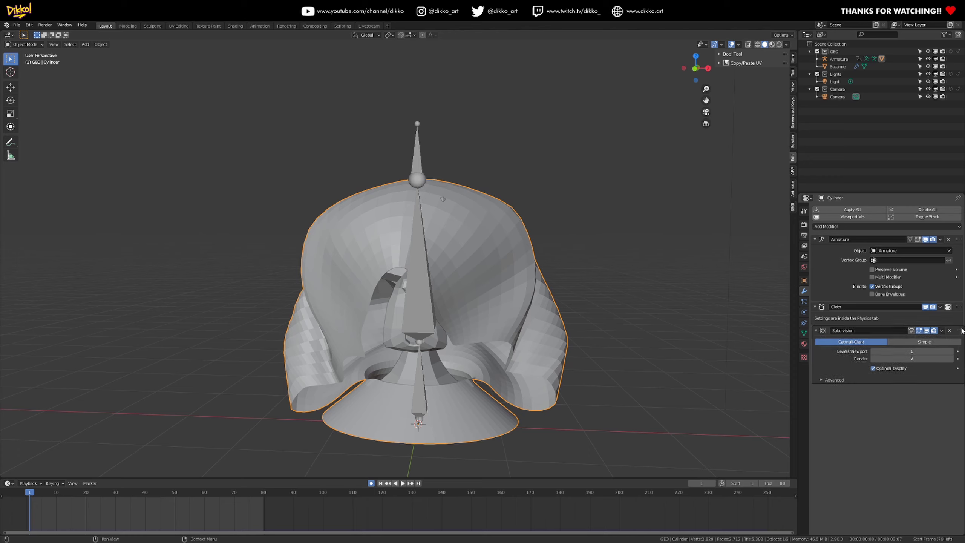
left_click_drag(962, 330, 957, 298)
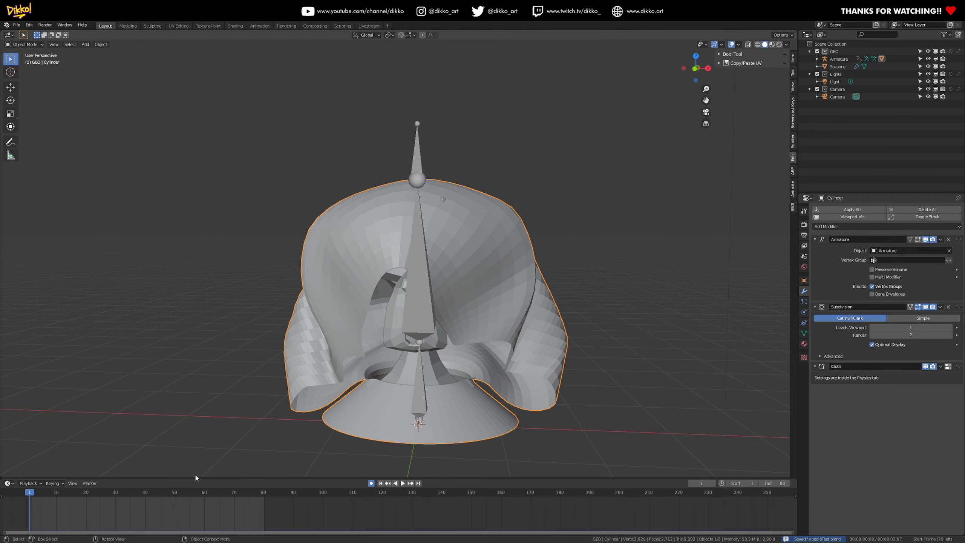
key("space")
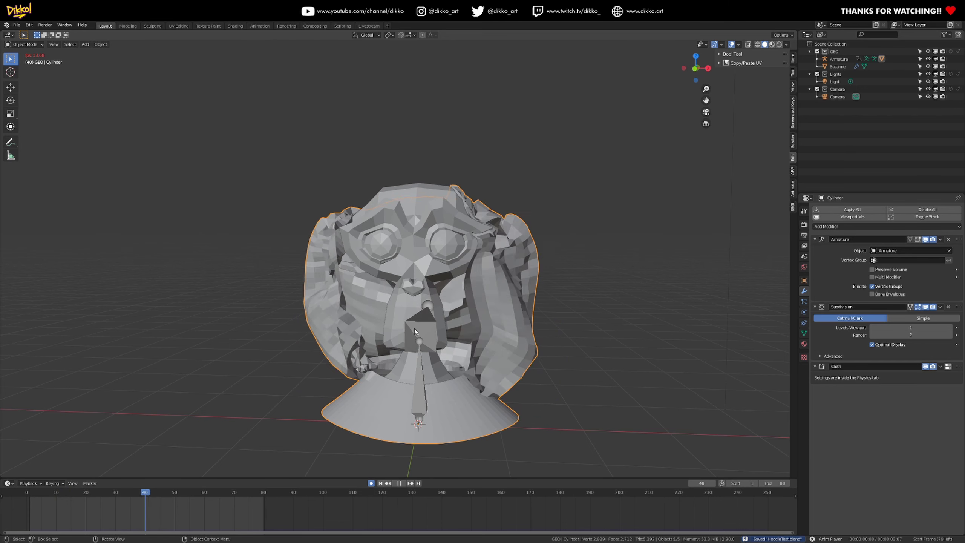
Replay the cloth from the start and orbit to view the hood's drape from the side.
key("space")
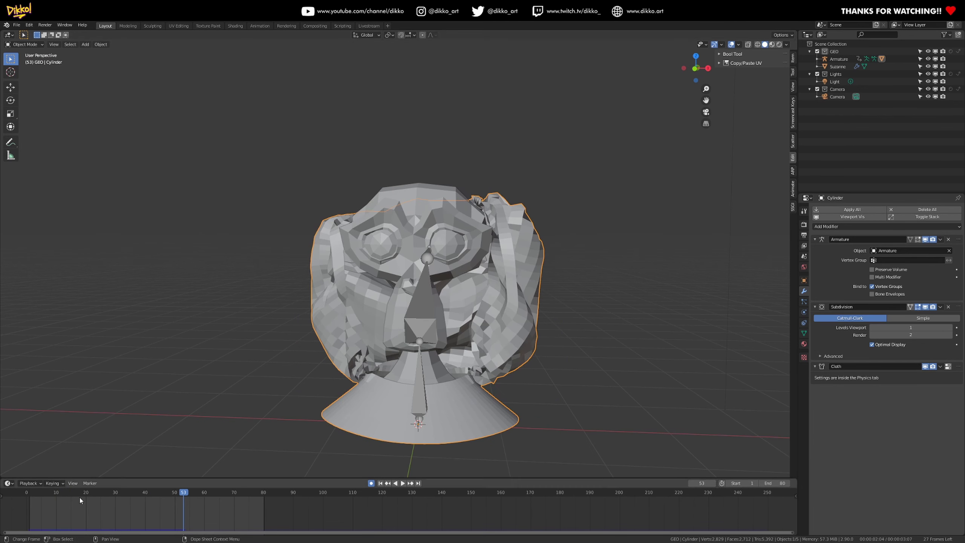
left_click(39, 501)
key("space")
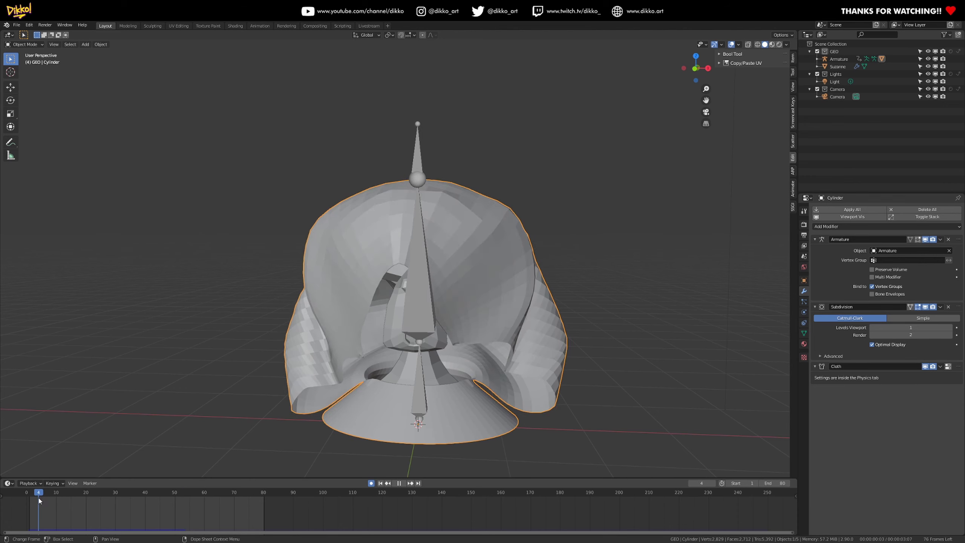
key("space")
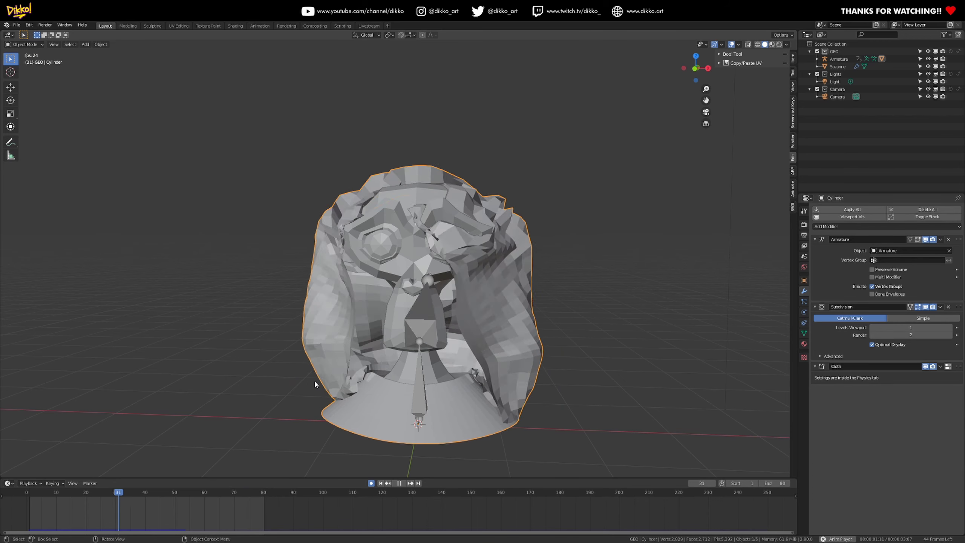
middle_click_drag(460, 353, 403, 334)
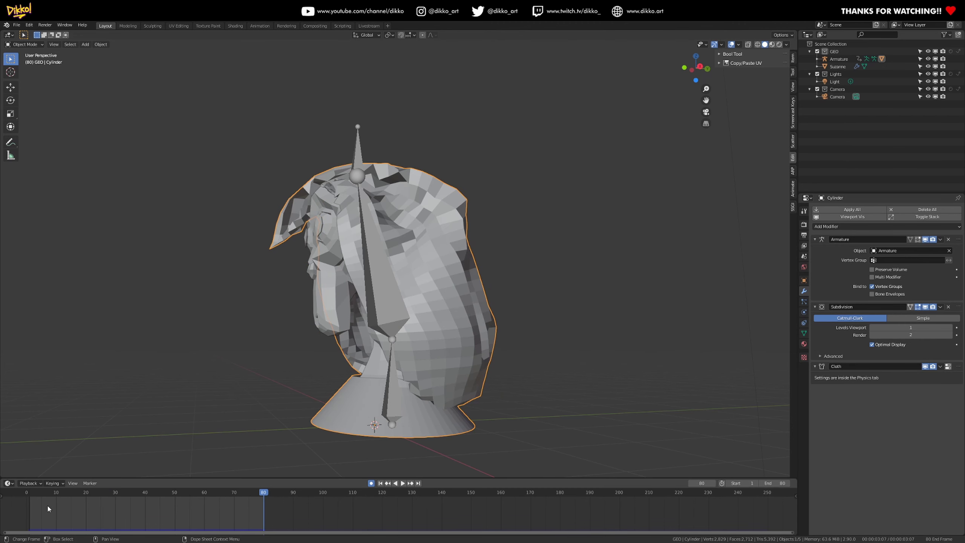
key("space")
key("space")
middle_click_drag(342, 156, 381, 156)
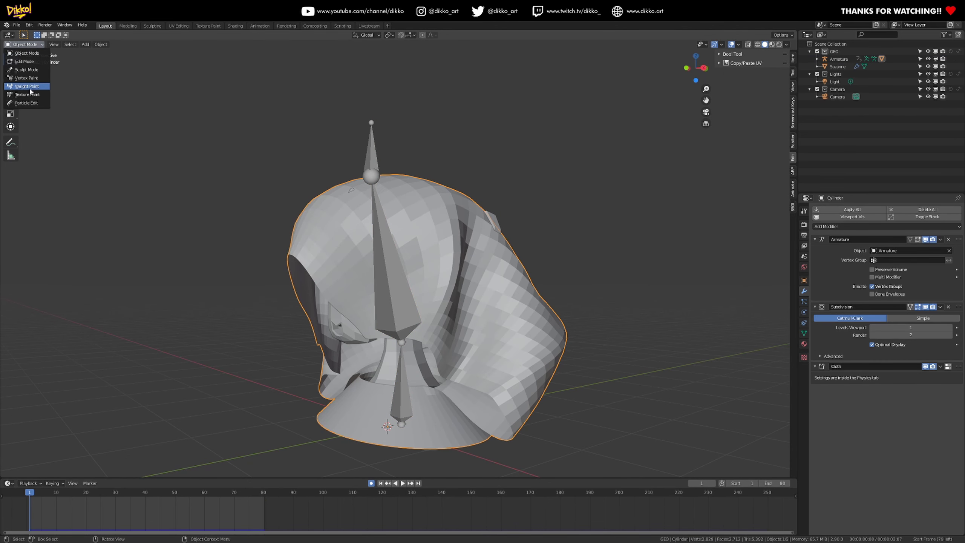
Inspect the hood's pin weights along its top ridge in Weight Paint, then return to Object Mode.
left_click(26, 86)
mouse_move(367, 155)
middle_mouse_down()
mouse_move(379, 180)
mouse_move(394, 173)
middle_mouse_up()
scroll(365, 281, "up", 1)
left_click_drag(339, 284, 342, 280)
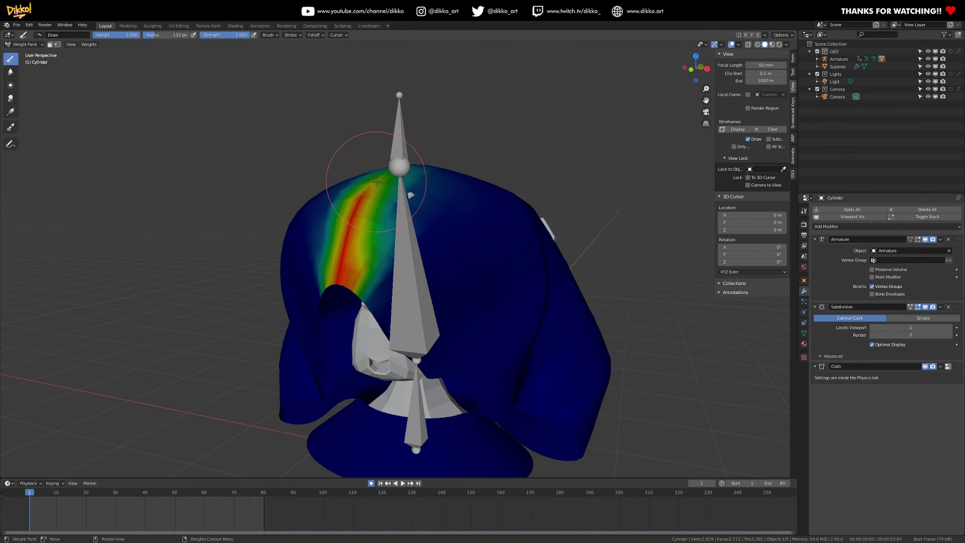
left_click(15, 55)
middle_click_drag(325, 278, 330, 324)
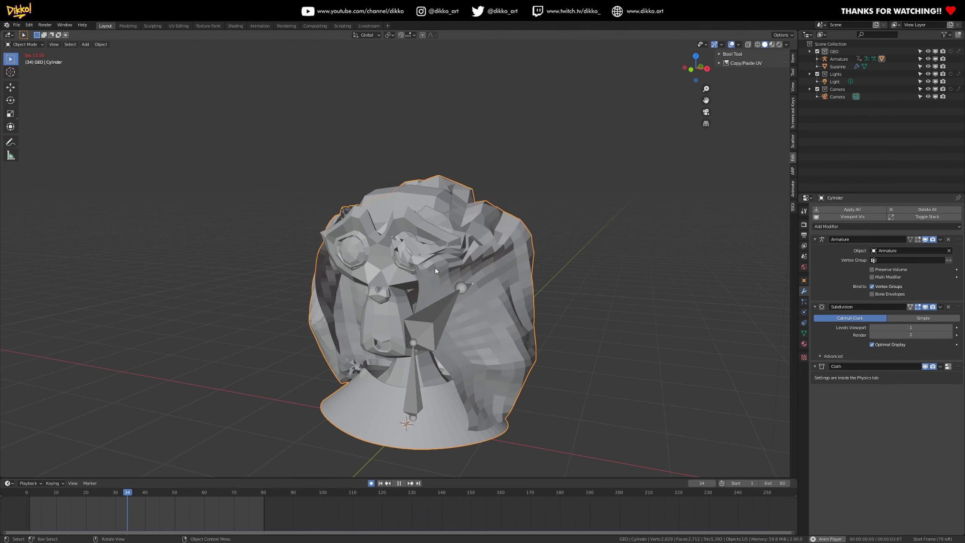
Orbit around the playing simulation to face the head, then stop and rewind to frame 1.
middle_click_drag(435, 268, 502, 253)
middle_click_drag(294, 356, 320, 344)
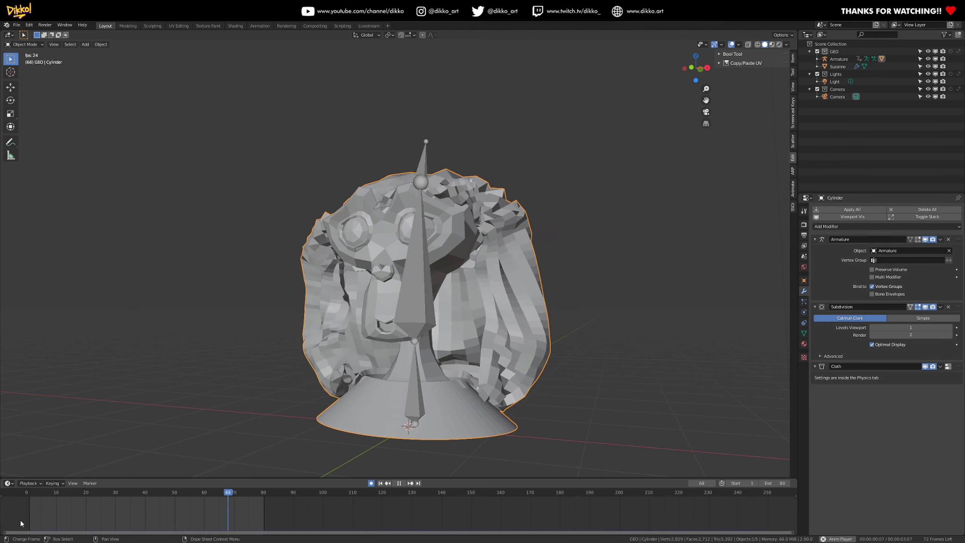
key("space")
left_click(30, 498)
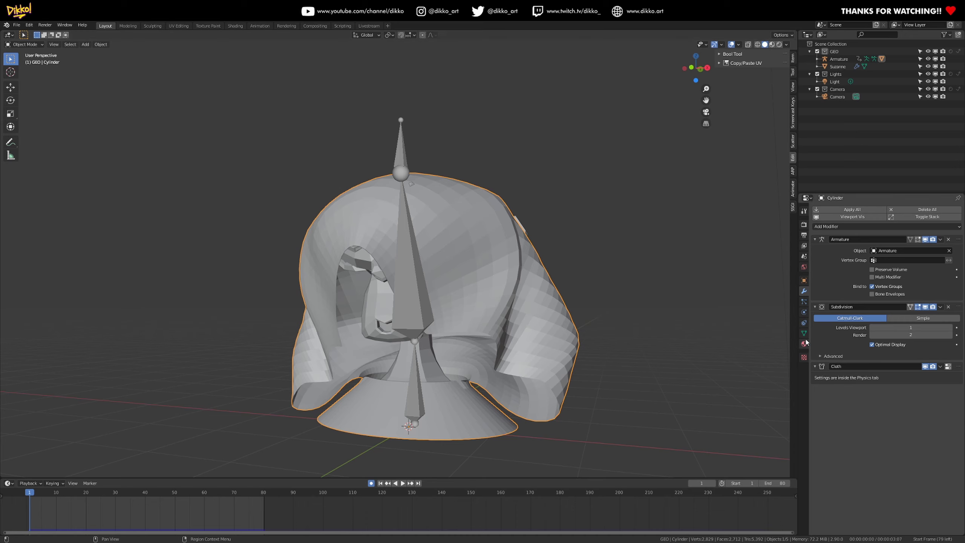
Review the hood's cloth physics settings, play and stop the simulation, then select Suzanne.
left_click(949, 367)
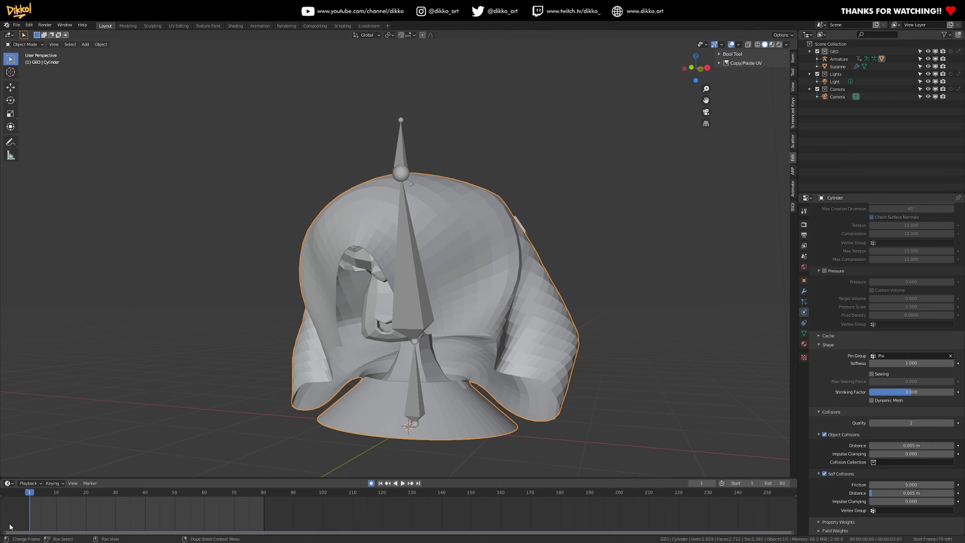
key("space")
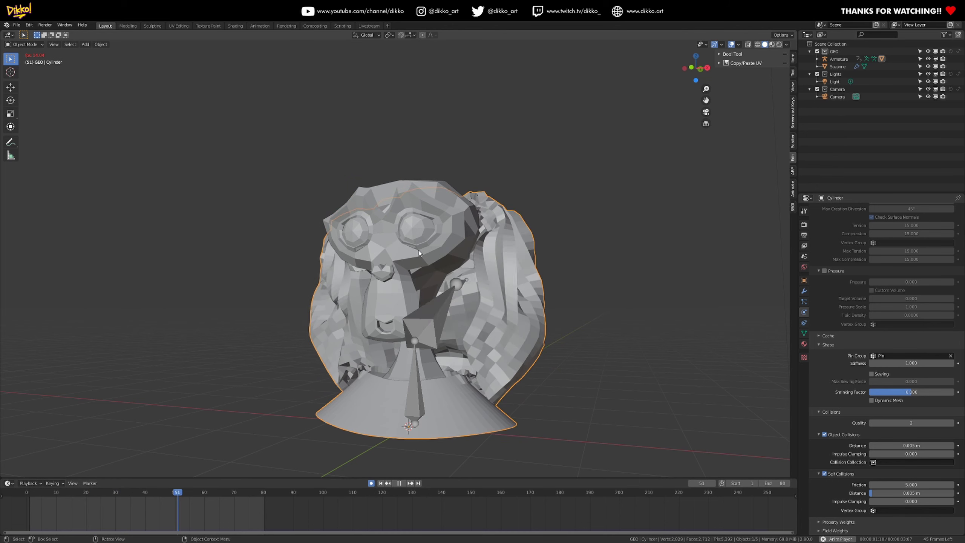
key("space")
left_click(375, 208)
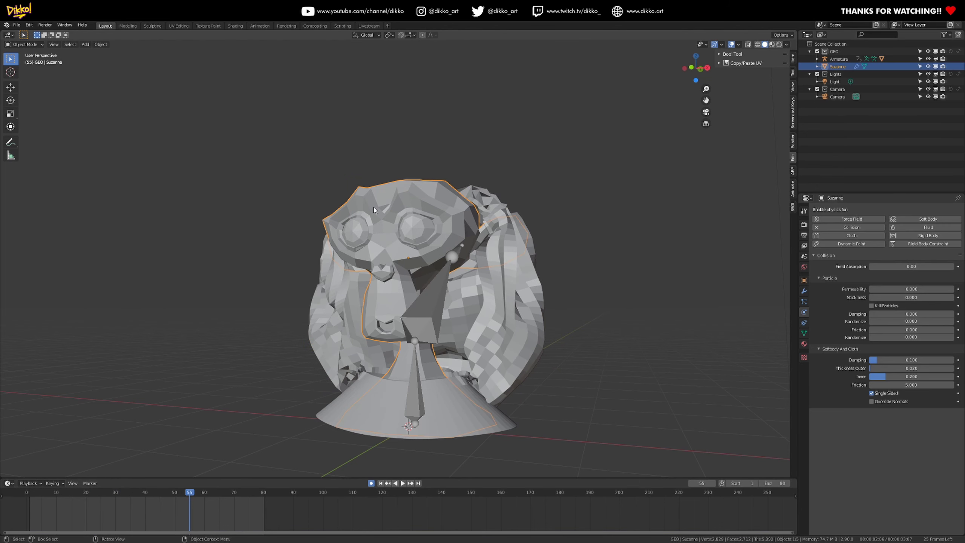
Add a Subdivision Surface to Suzanne and move it above her Collision modifier.
left_click(804, 290)
left_click(842, 226)
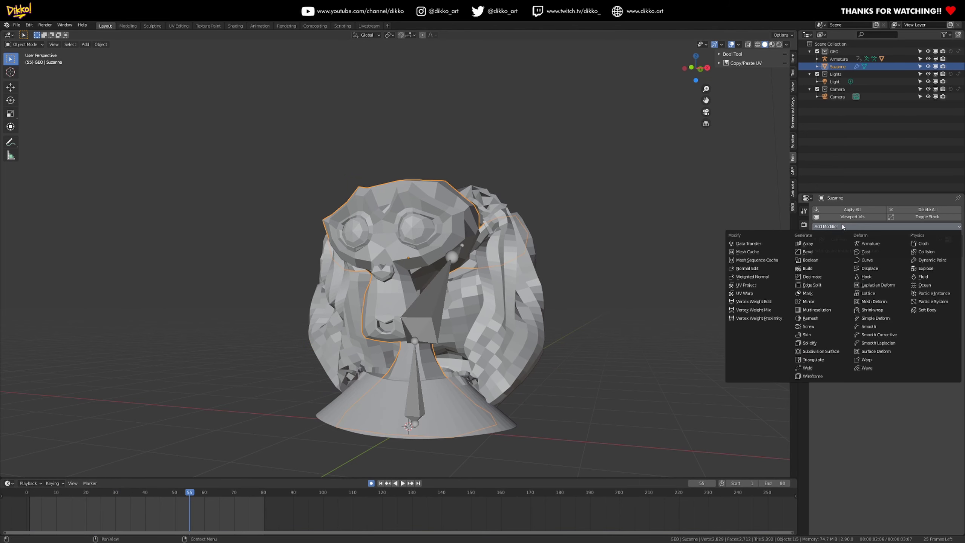
left_click(820, 351)
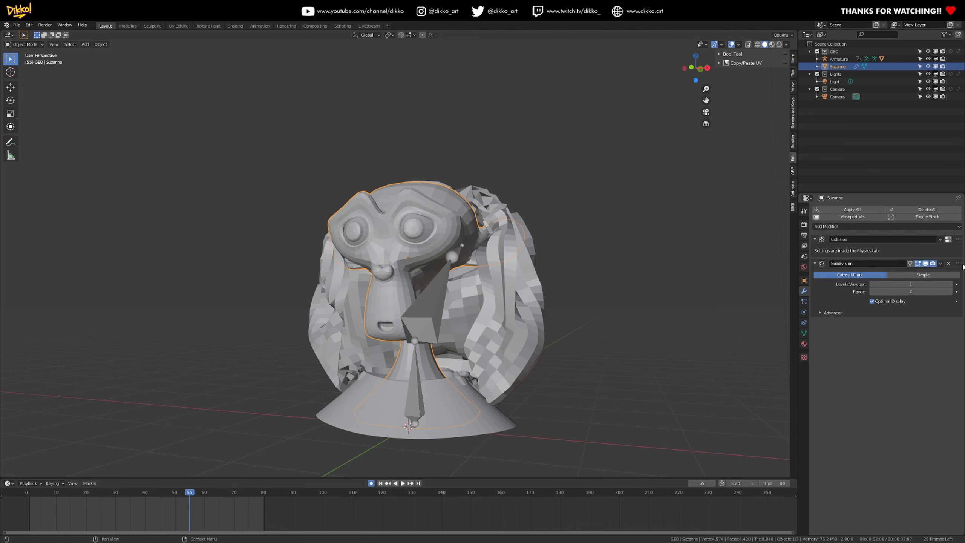
left_click_drag(964, 266, 960, 236)
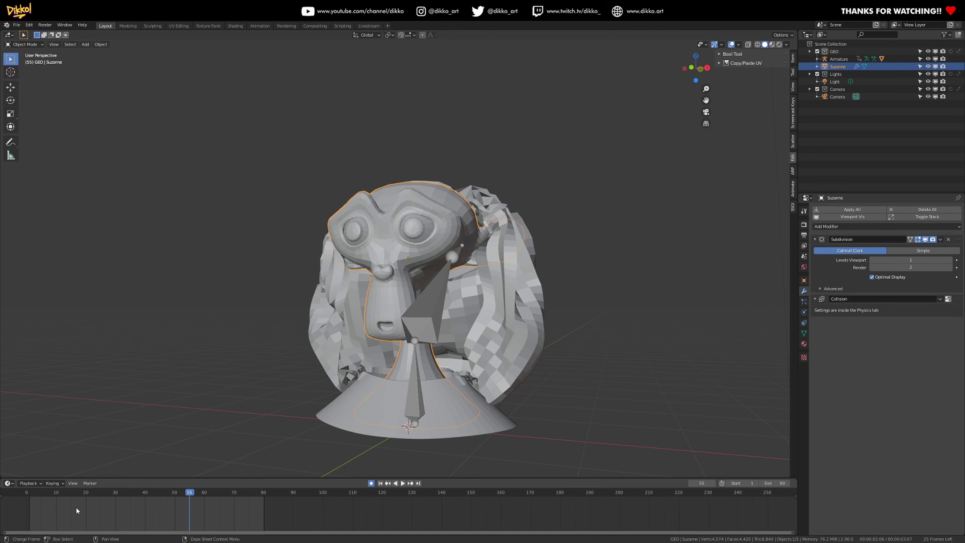
Replay the cloth falling onto Suzanne from the start, then reselect the hood.
left_click(31, 494)
key("space")
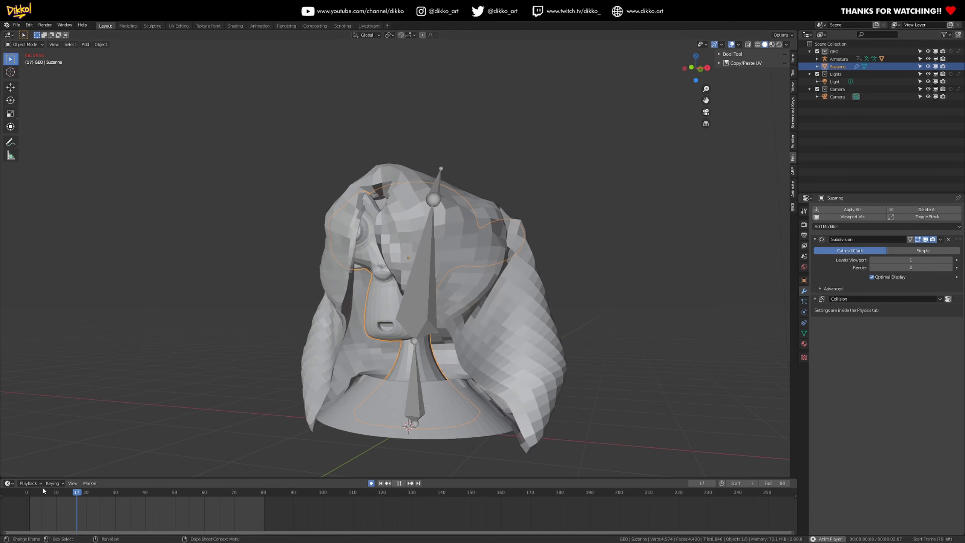
key("space")
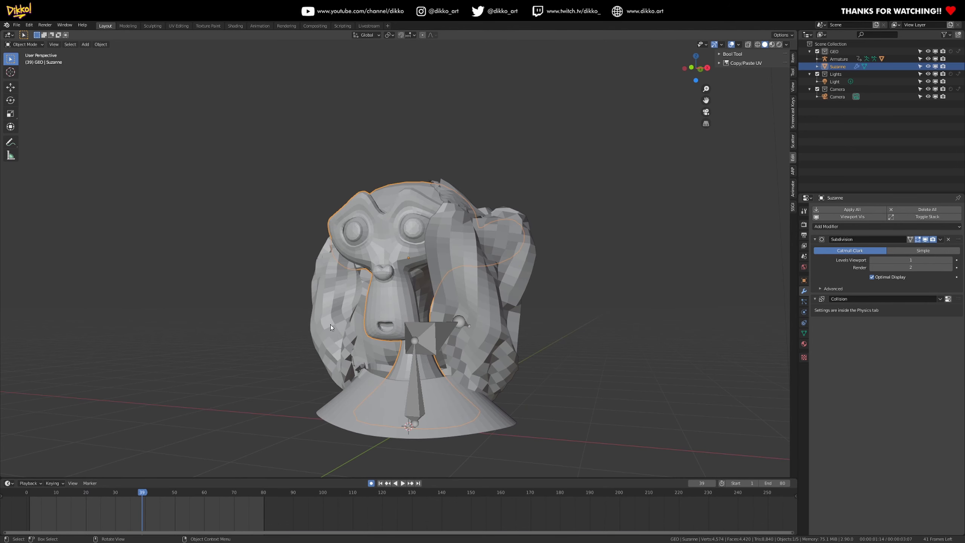
left_click(520, 356)
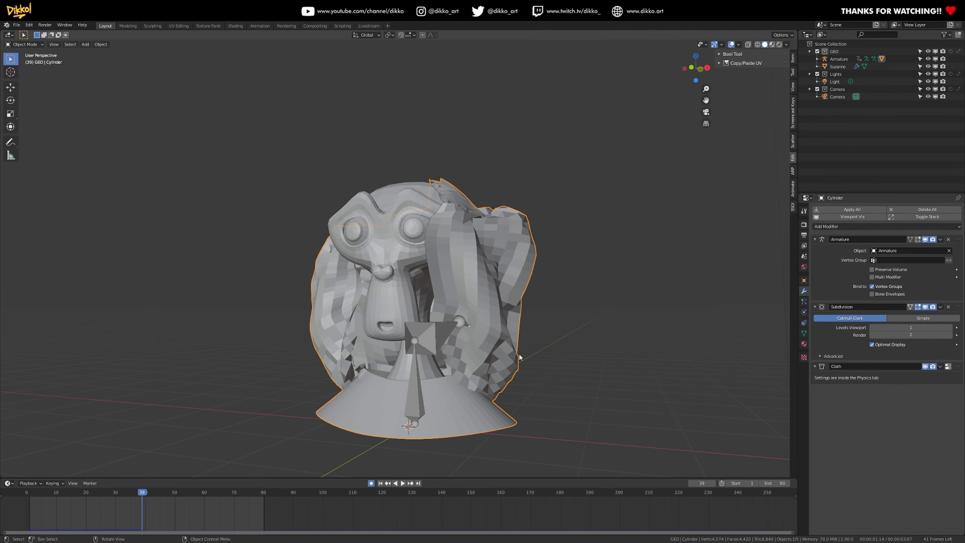
Set the hood's viewport subdivision levels to 2 and replay the cloth from the start.
left_click(951, 328)
left_click(28, 495)
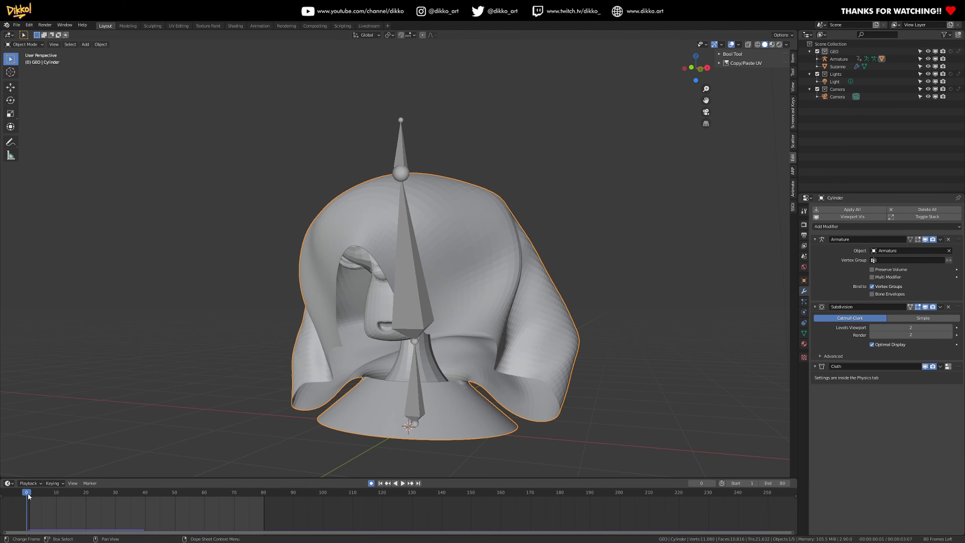
key("space")
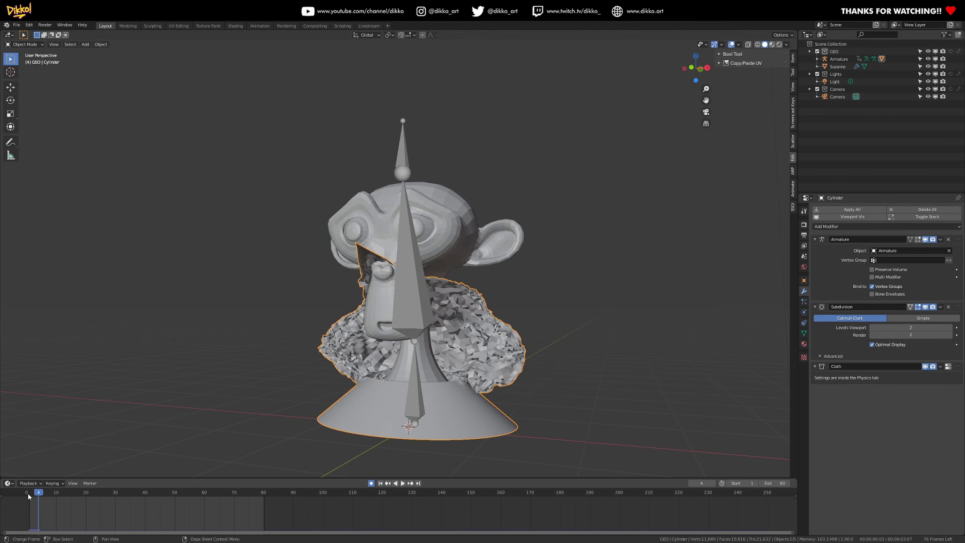
key("space")
left_click(29, 496)
key("space")
key("Escape")
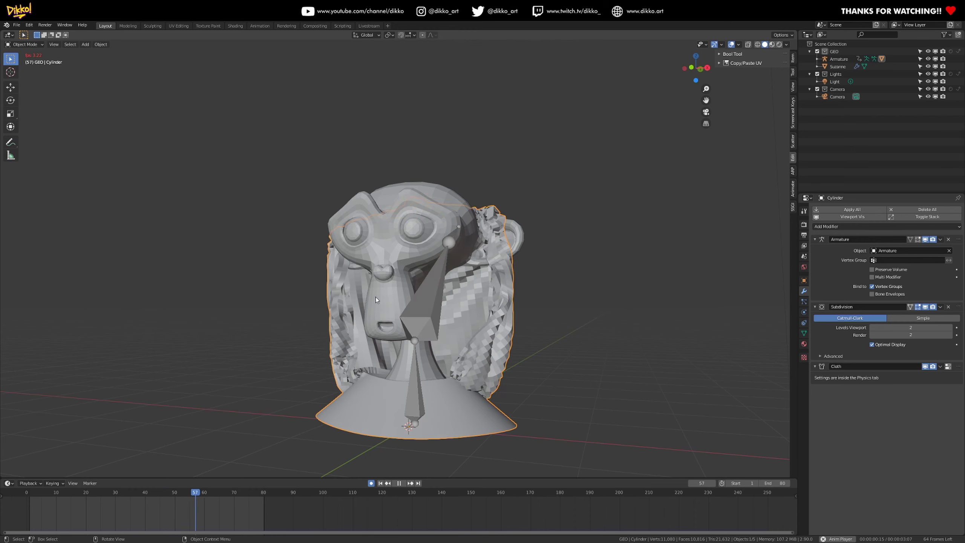
Stop playback and open the 0001-0078.mp4 dinosaur animation from File Explorer.
key("space")
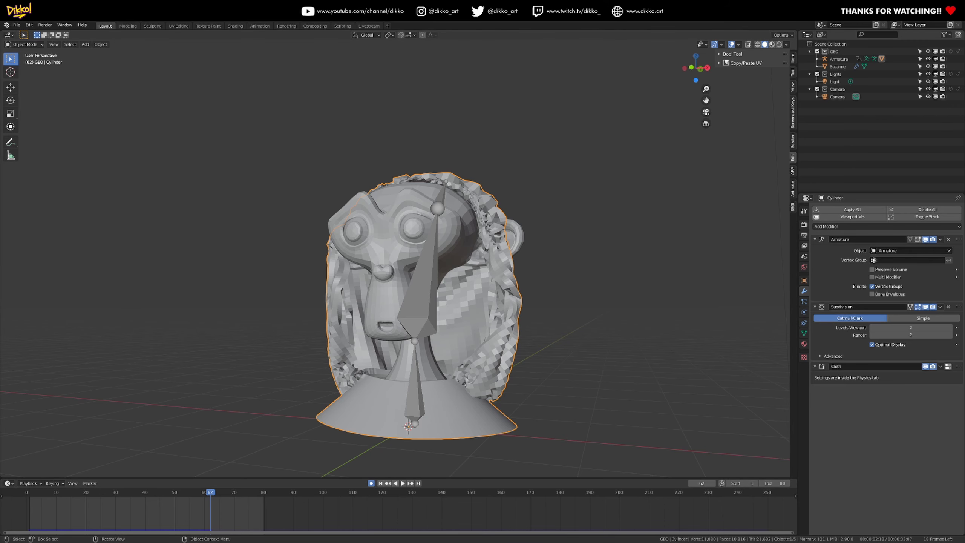
key("super+e")
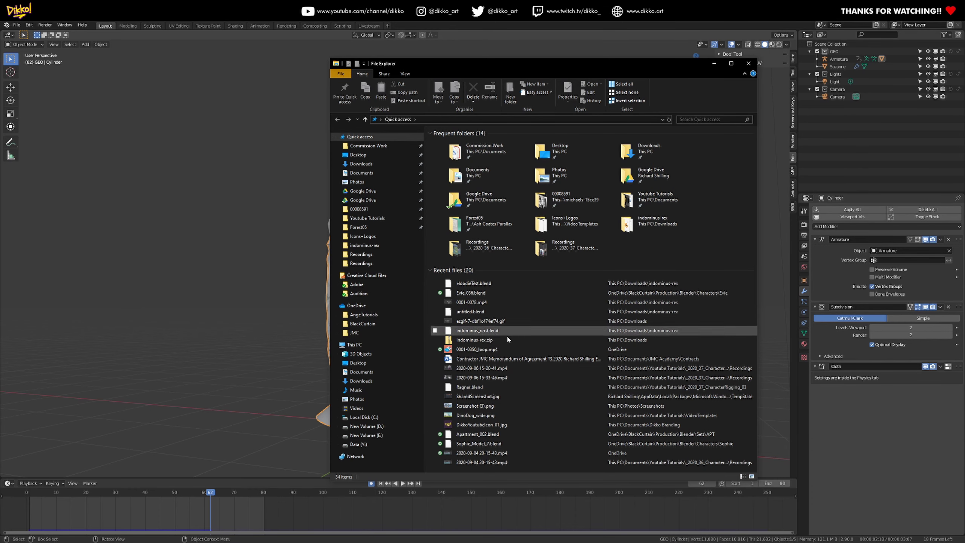
double_click(485, 306)
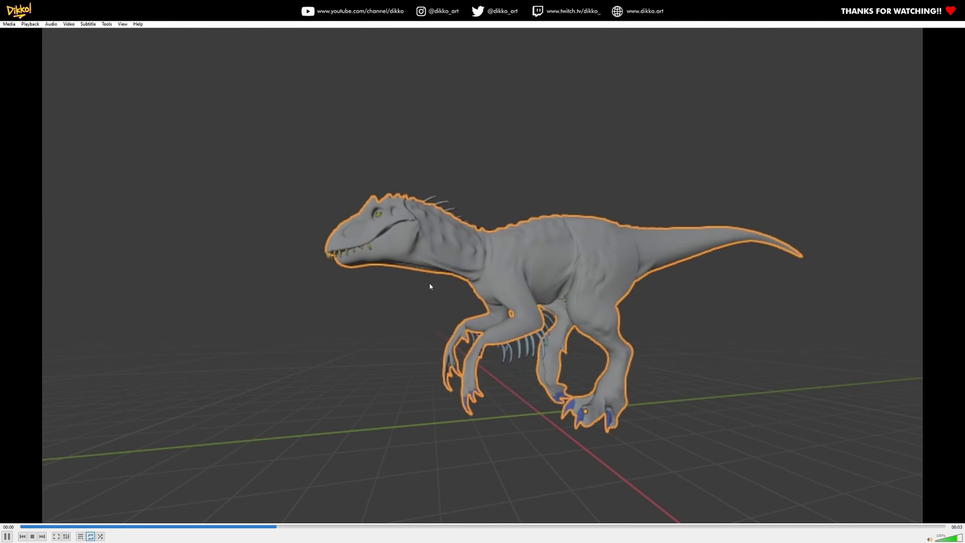